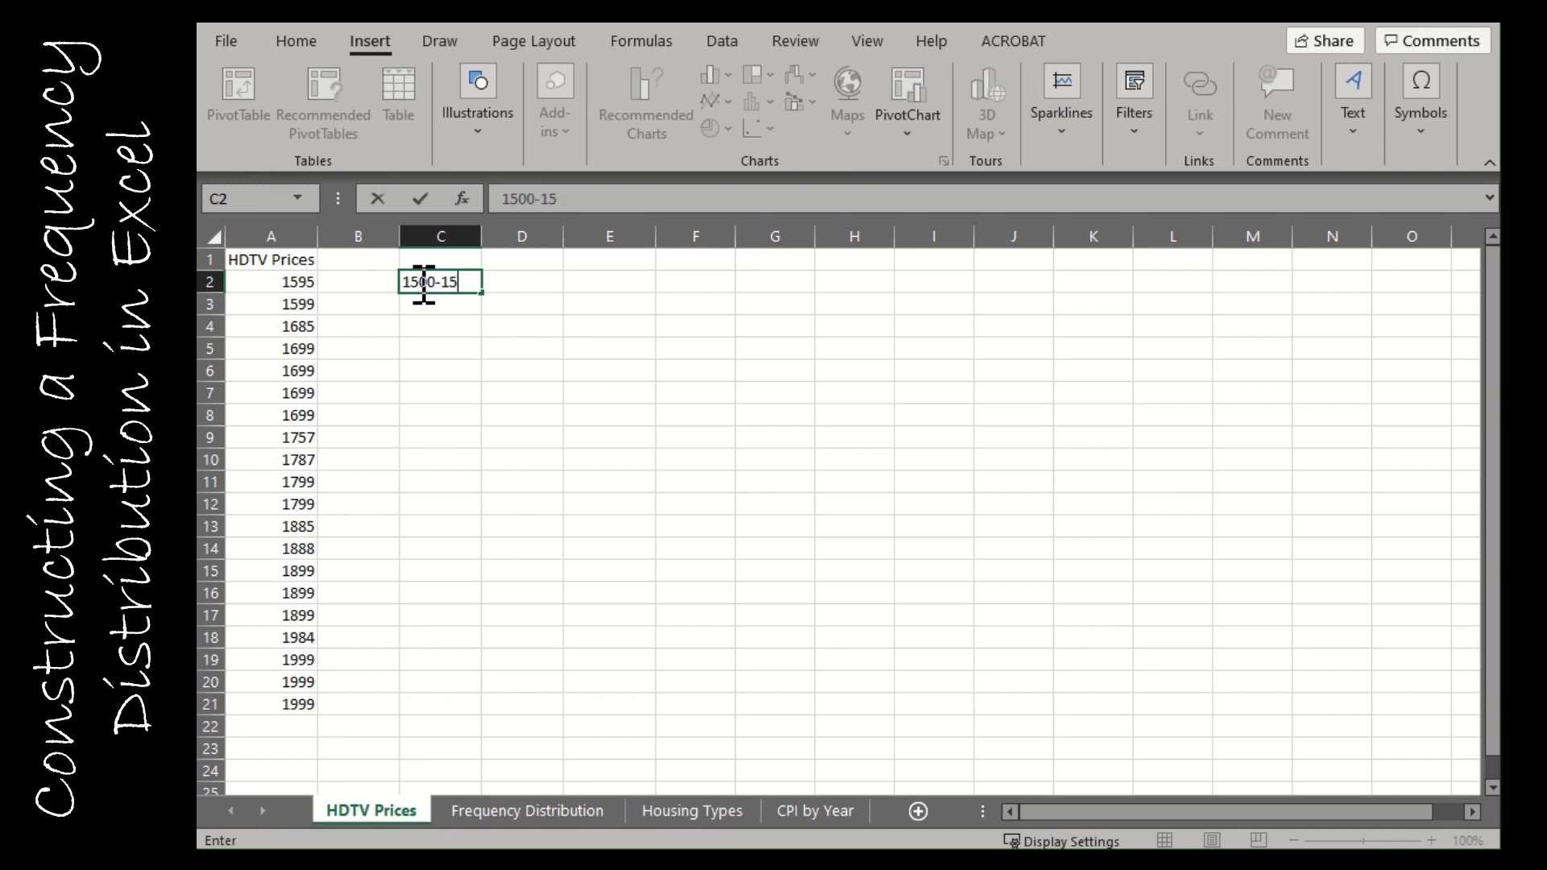
# - Complete the class labels 1500-1599 in cell C2 and 1600-1699 in cell C3
pyautogui.write('99')
pyautogui.press('Return')
pyautogui.write('16')
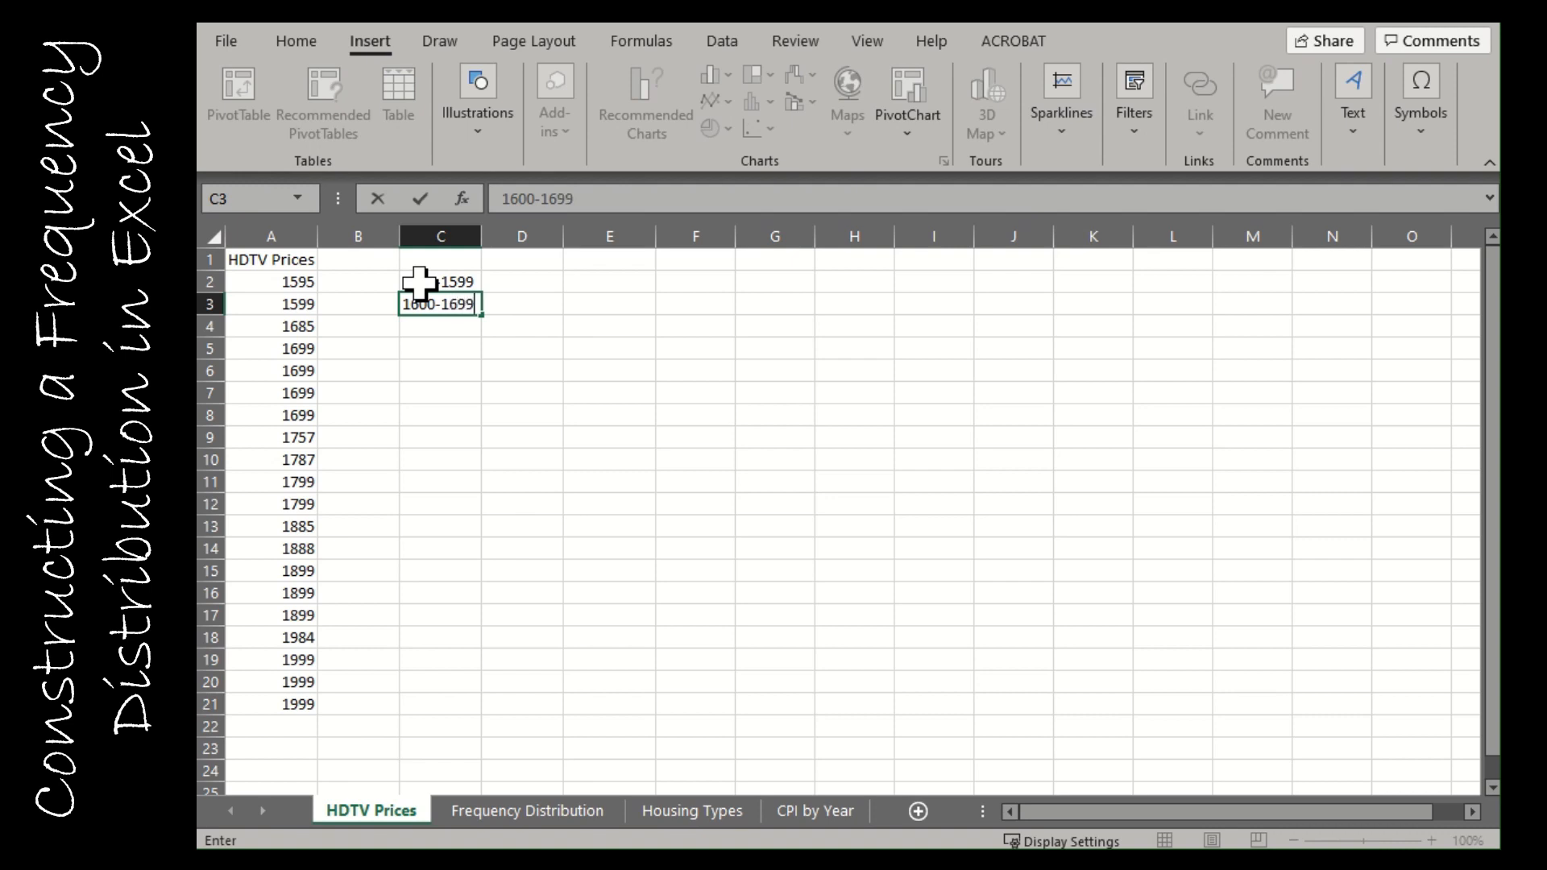
pyautogui.press('Return')
# - Count the prices belonging to each class and enter the frequencies 2 in D2 and 5 in D3
pyautogui.press('Right')
pyautogui.press('Up')
pyautogui.press('Up')
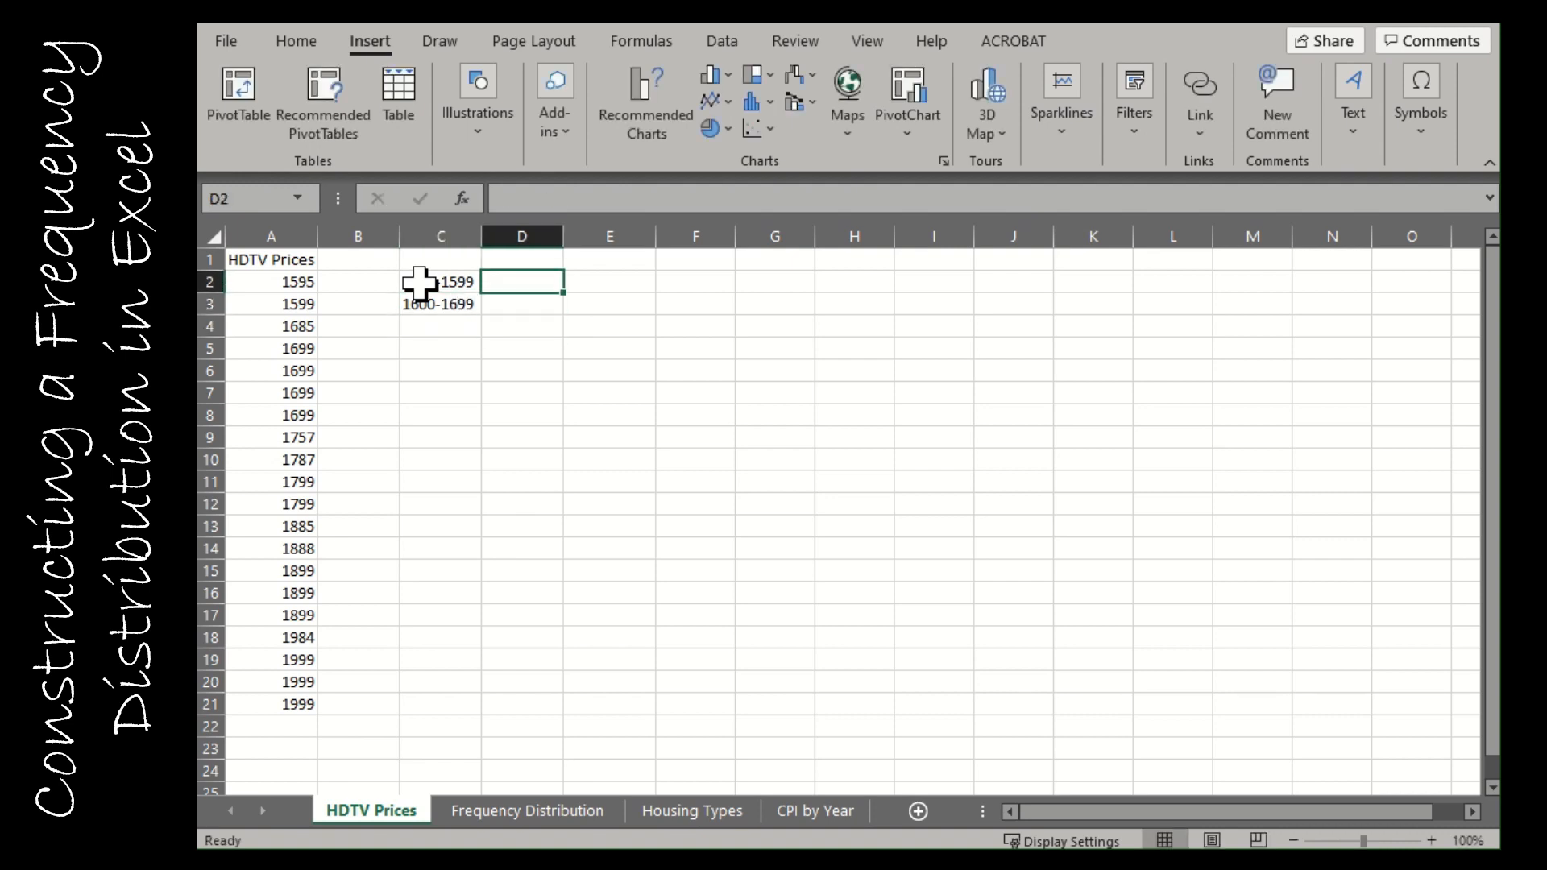
pyautogui.moveTo(296, 283); pyautogui.dragTo(282, 312)
pyautogui.click(520, 284)
pyautogui.write('2')
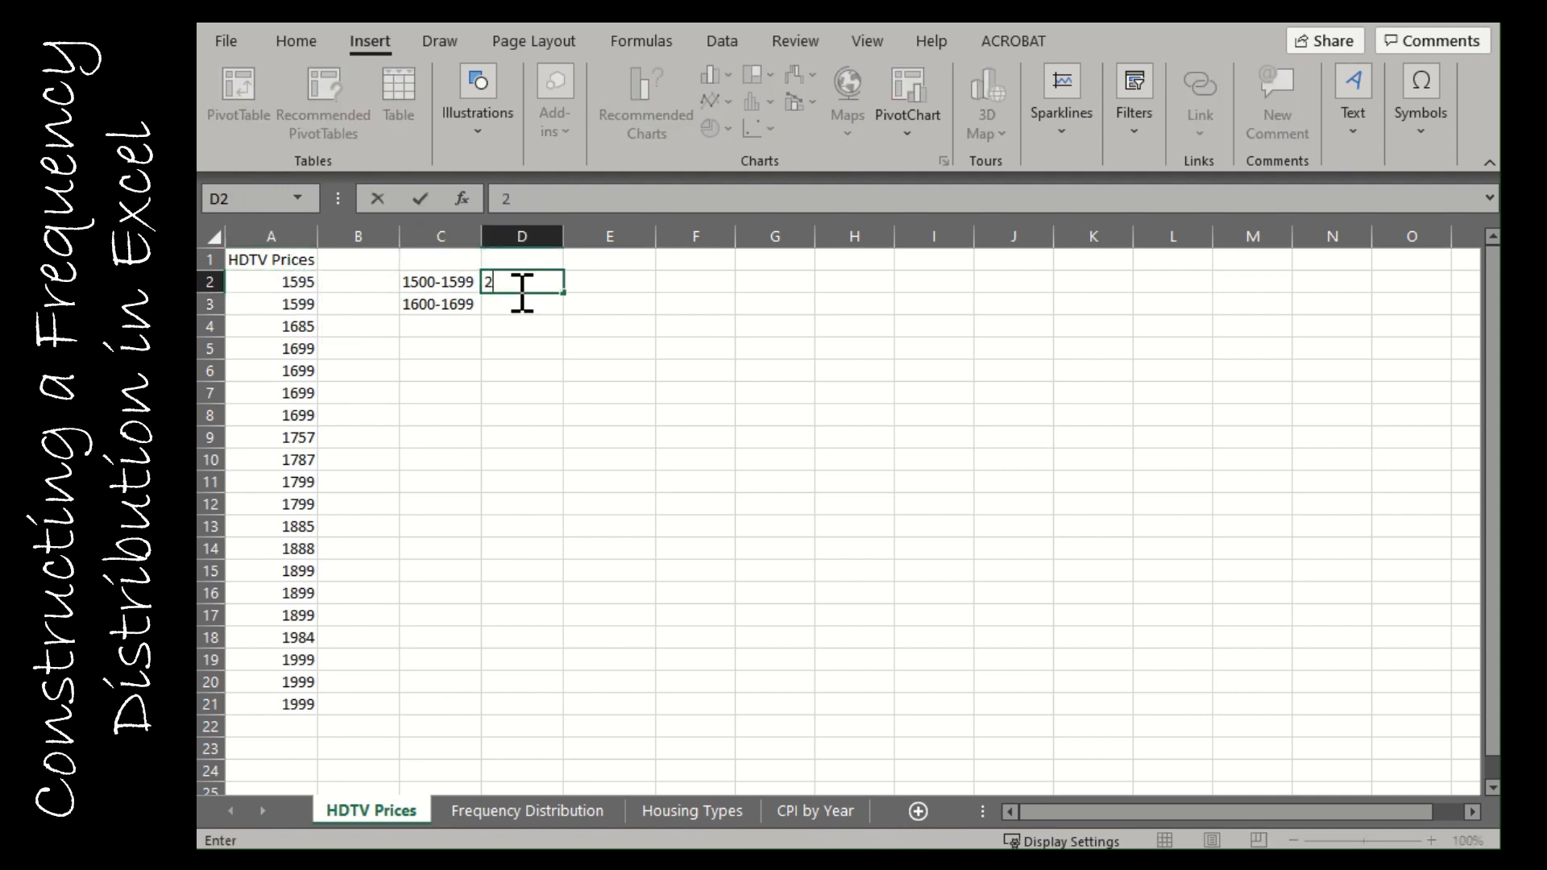
pyautogui.moveTo(304, 332); pyautogui.dragTo(298, 417)
pyautogui.click(528, 308)
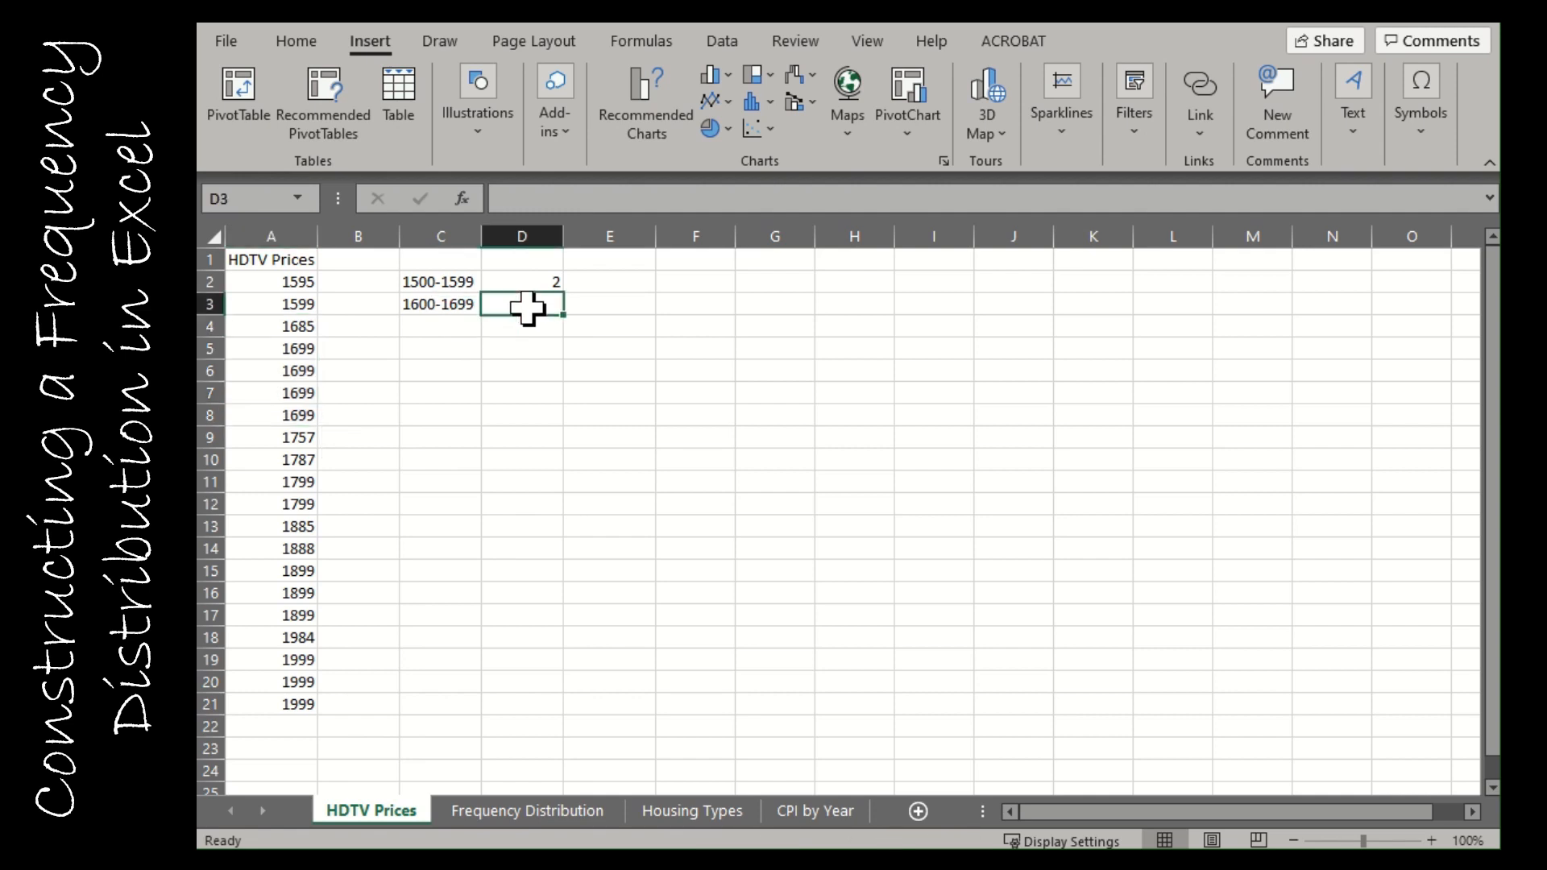
pyautogui.write('5')
pyautogui.press('Return')
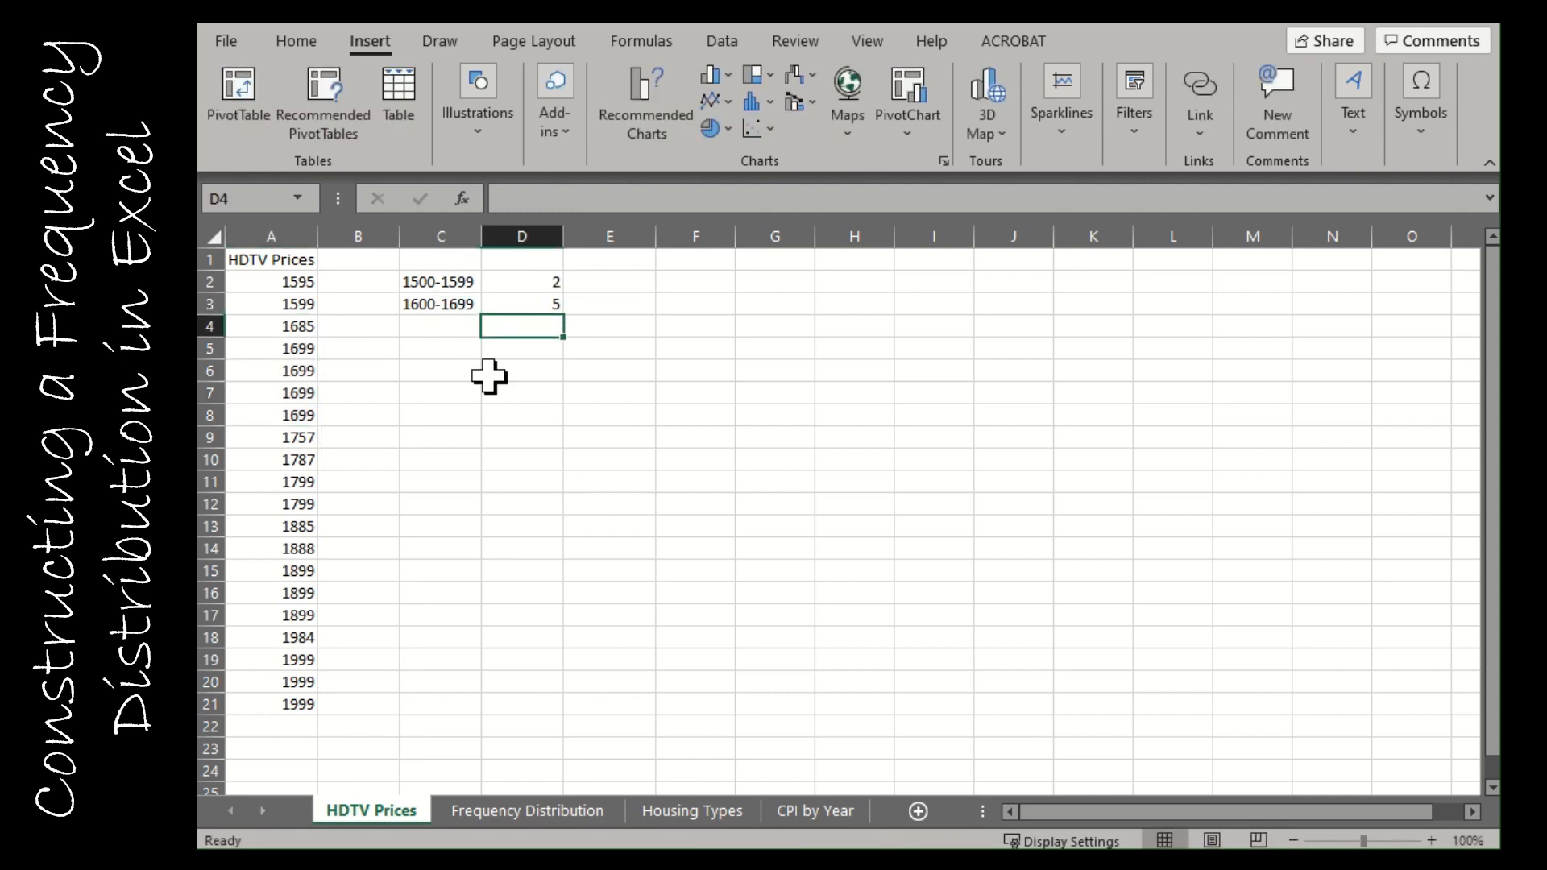
# - Clear the manually entered classes and frequencies from columns C and D
pyautogui.click(441, 234)
pyautogui.moveTo(442, 234); pyautogui.dragTo(516, 266)
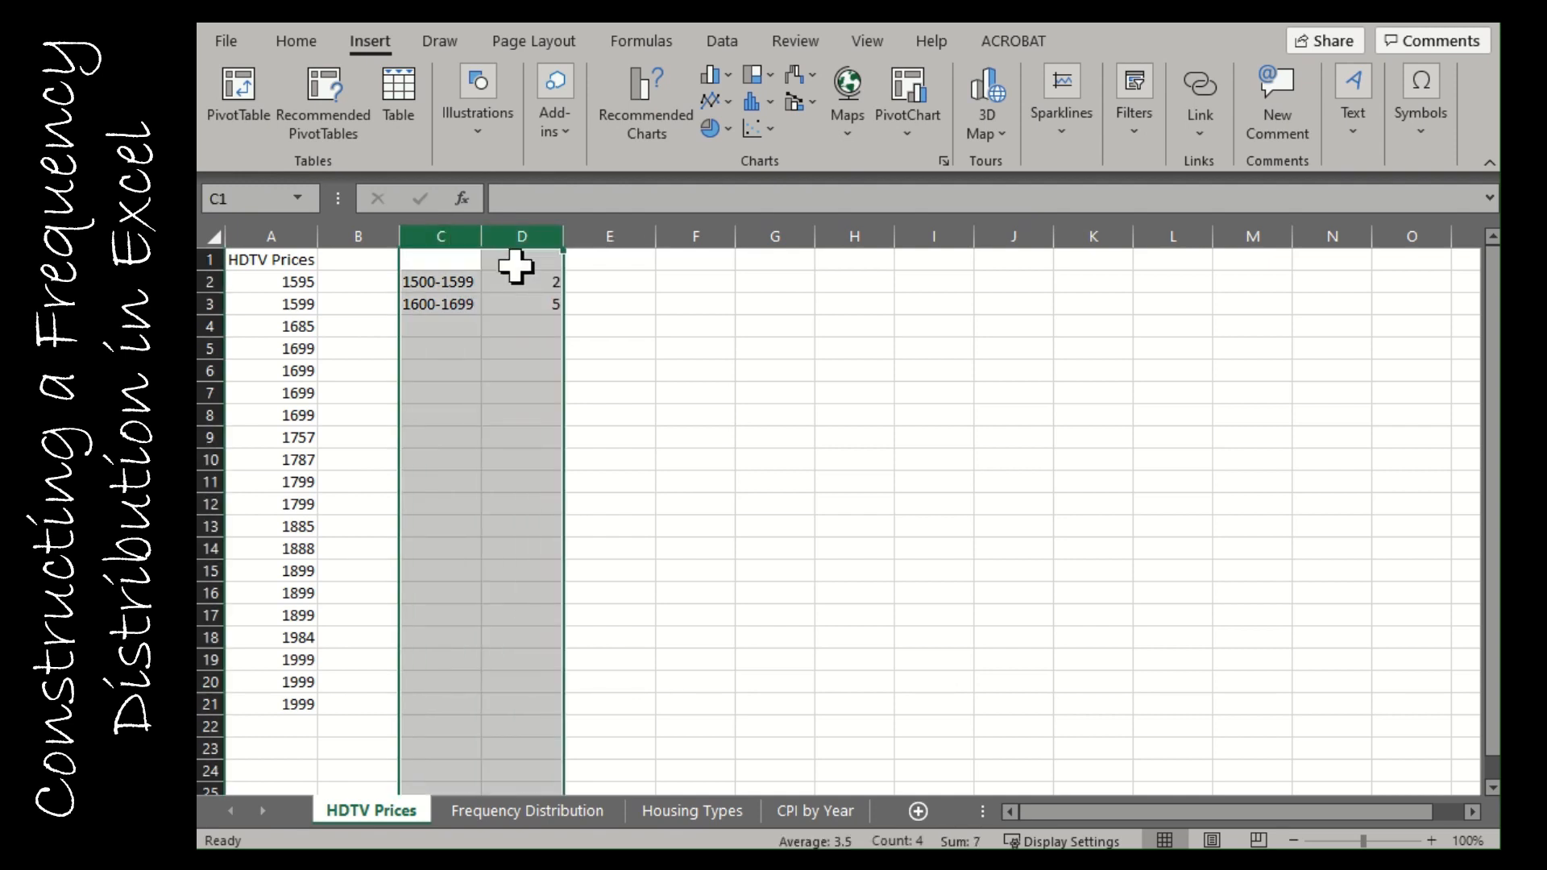
pyautogui.press('Delete')
pyautogui.moveTo(753, 414); pyautogui.dragTo(371, 60)
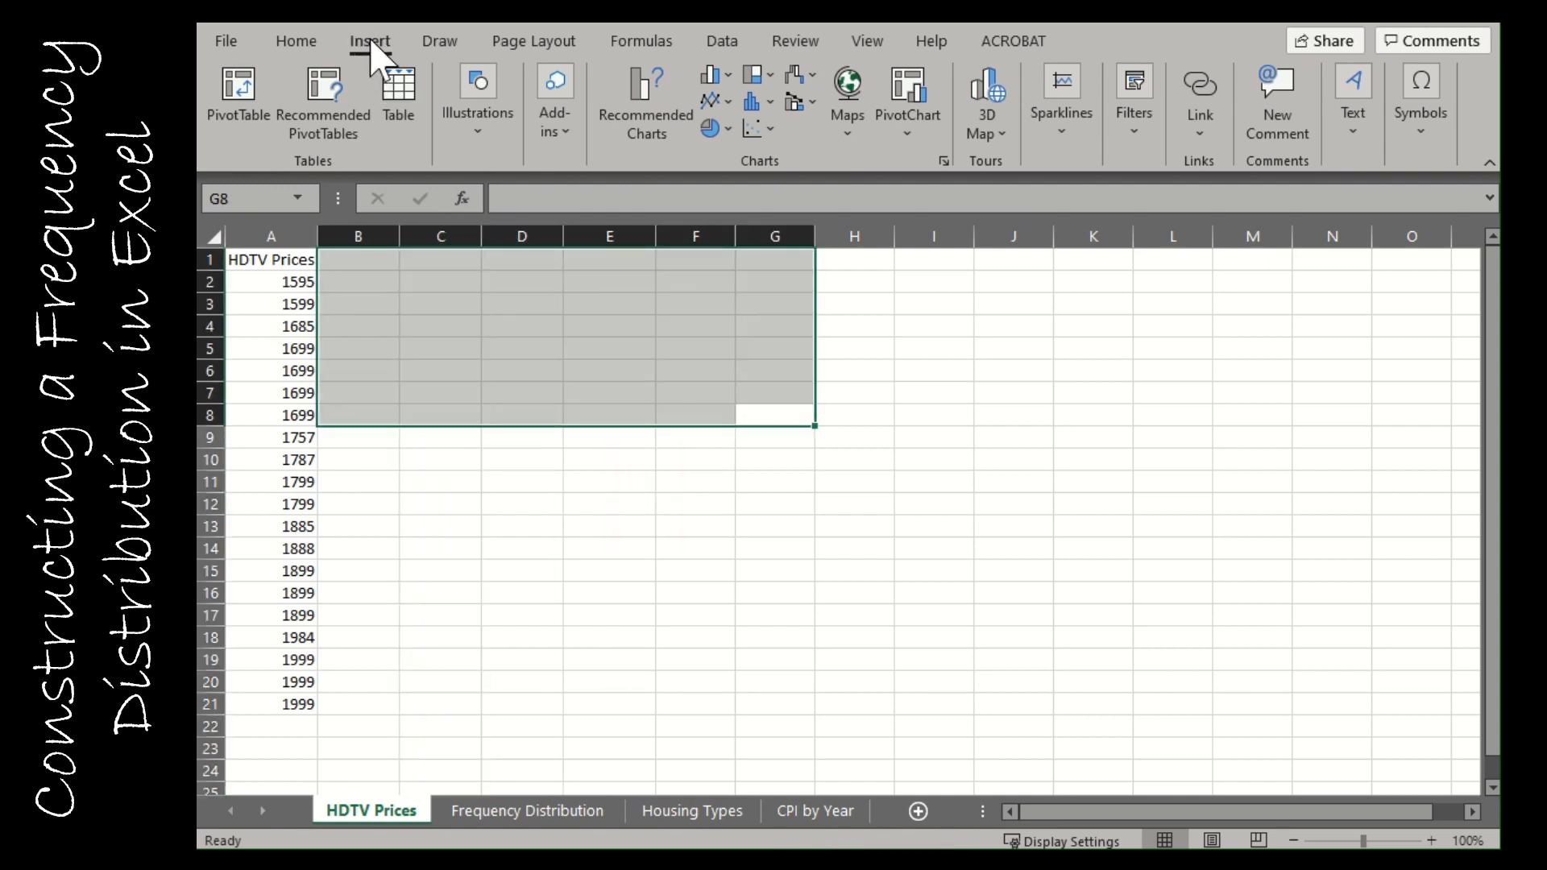
pyautogui.click(224, 91)
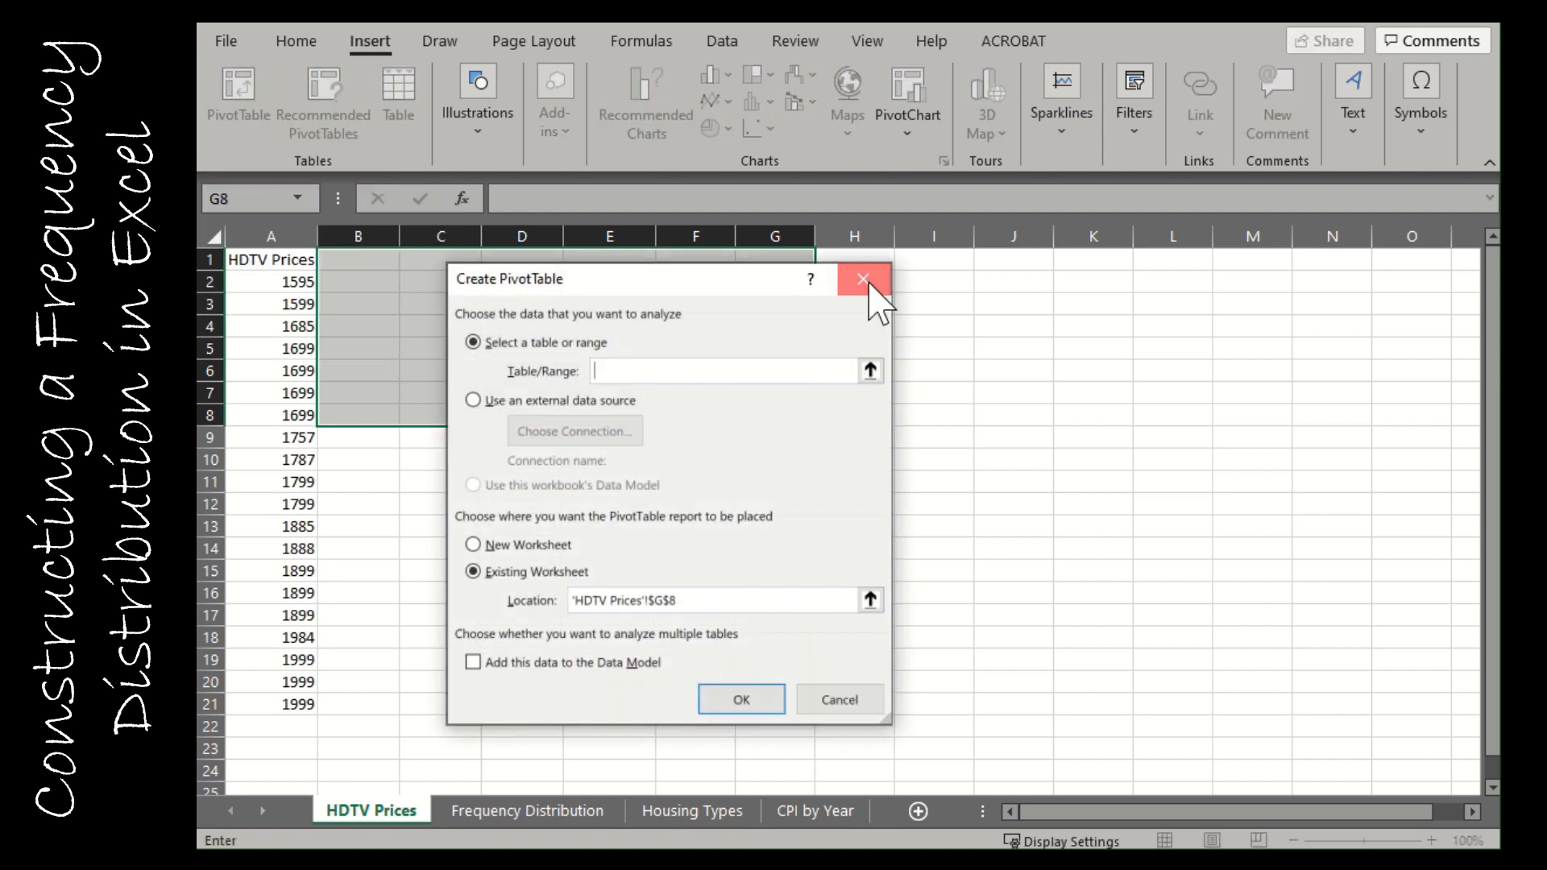
pyautogui.click(862, 279)
# - Create a PivotTable from all of column A, placed on the existing Frequency Distribution worksheet at cell A1
pyautogui.click(249, 256)
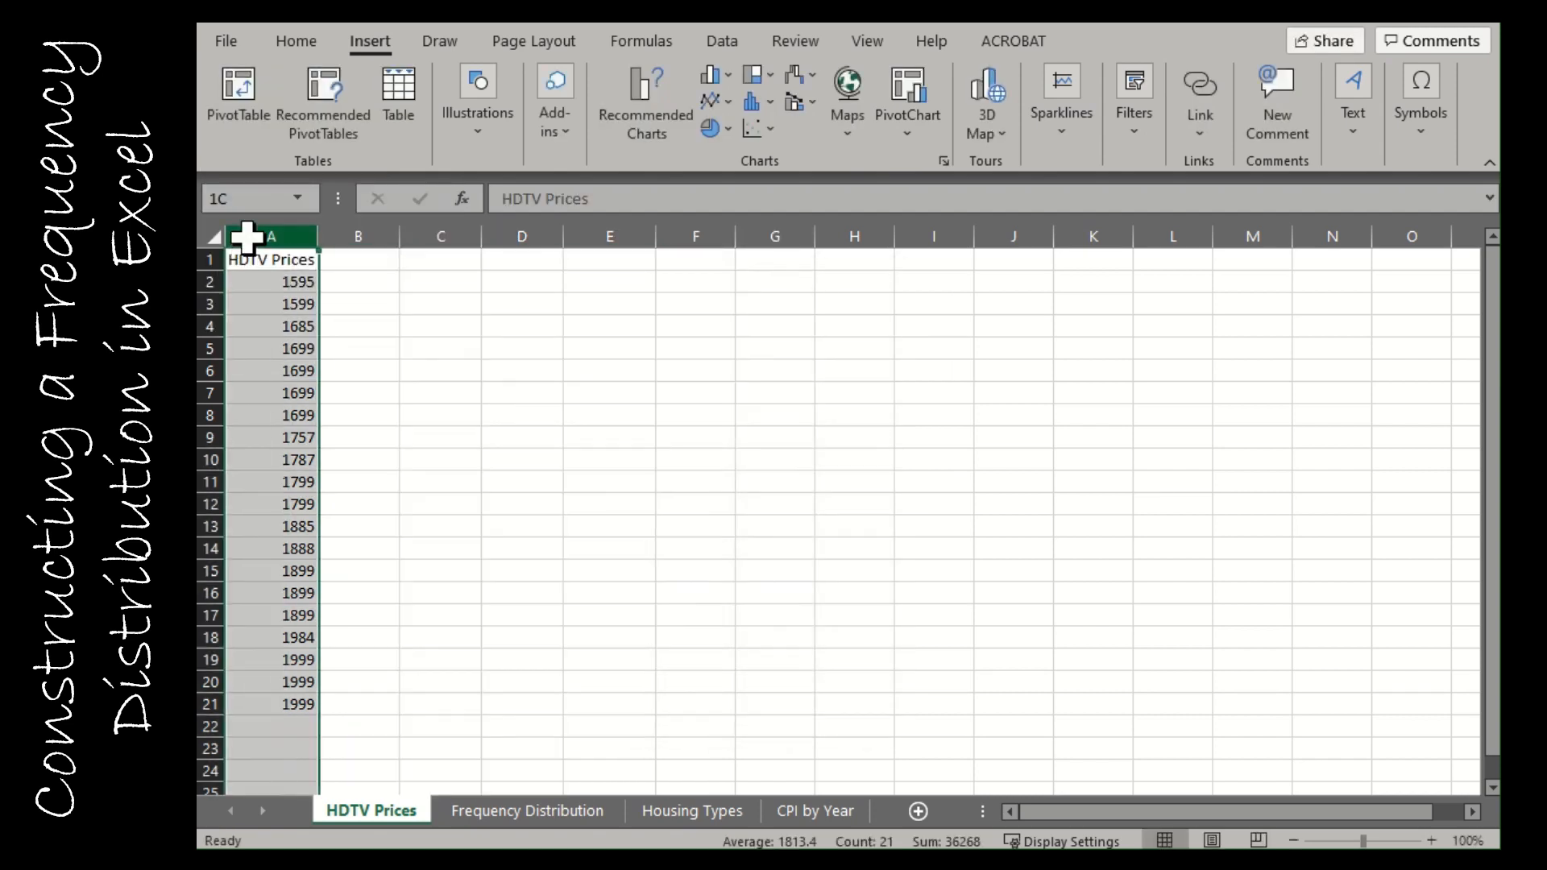
pyautogui.click(235, 95)
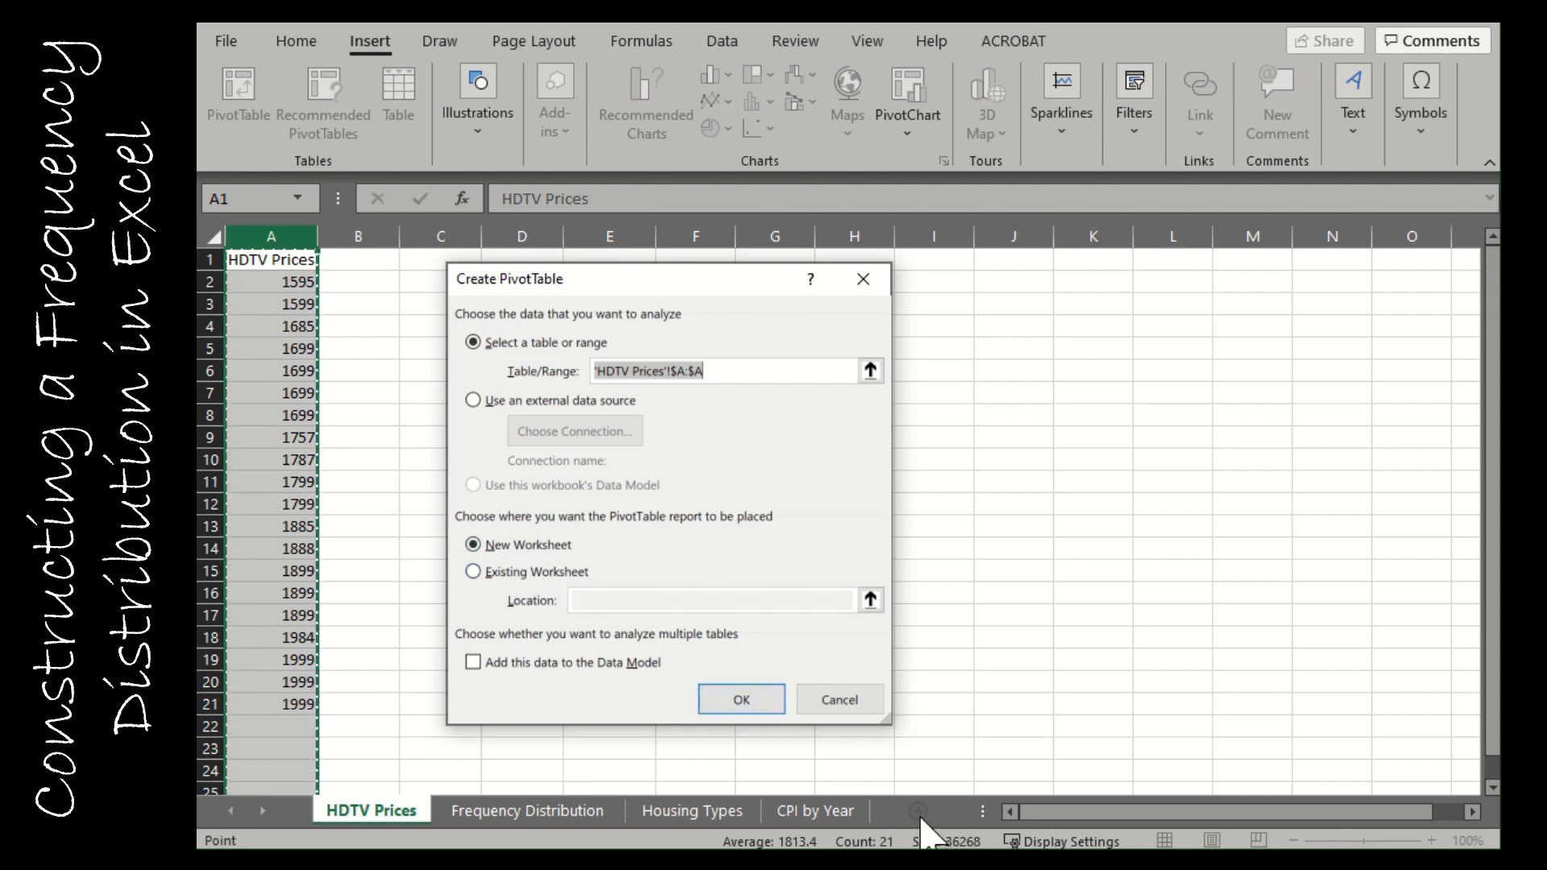
pyautogui.click(474, 572)
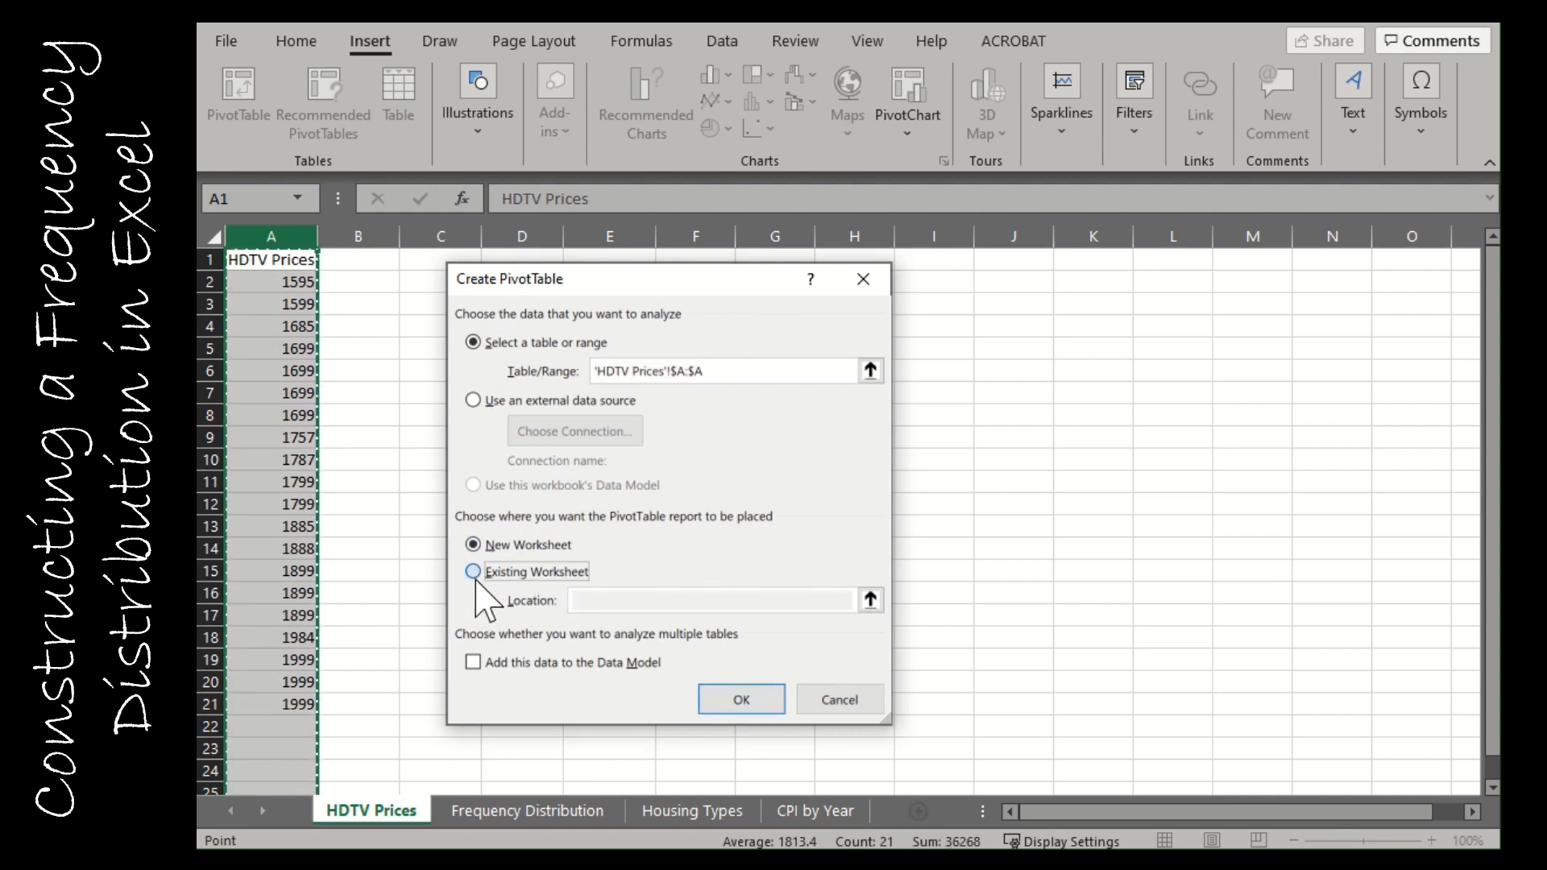
pyautogui.click(604, 597)
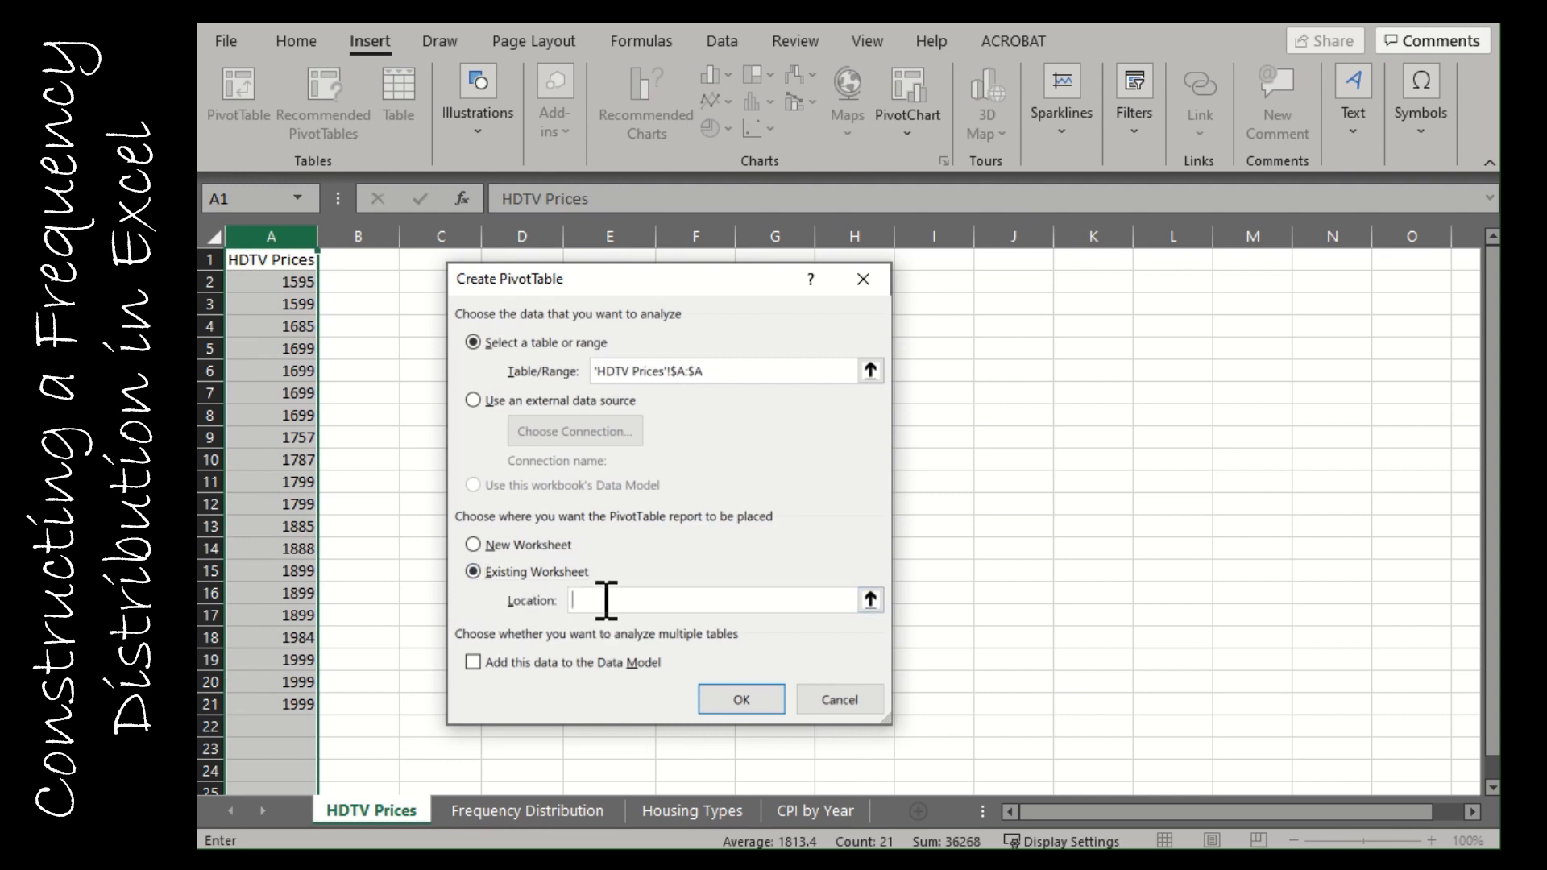
pyautogui.moveTo(628, 280); pyautogui.dragTo(817, 278)
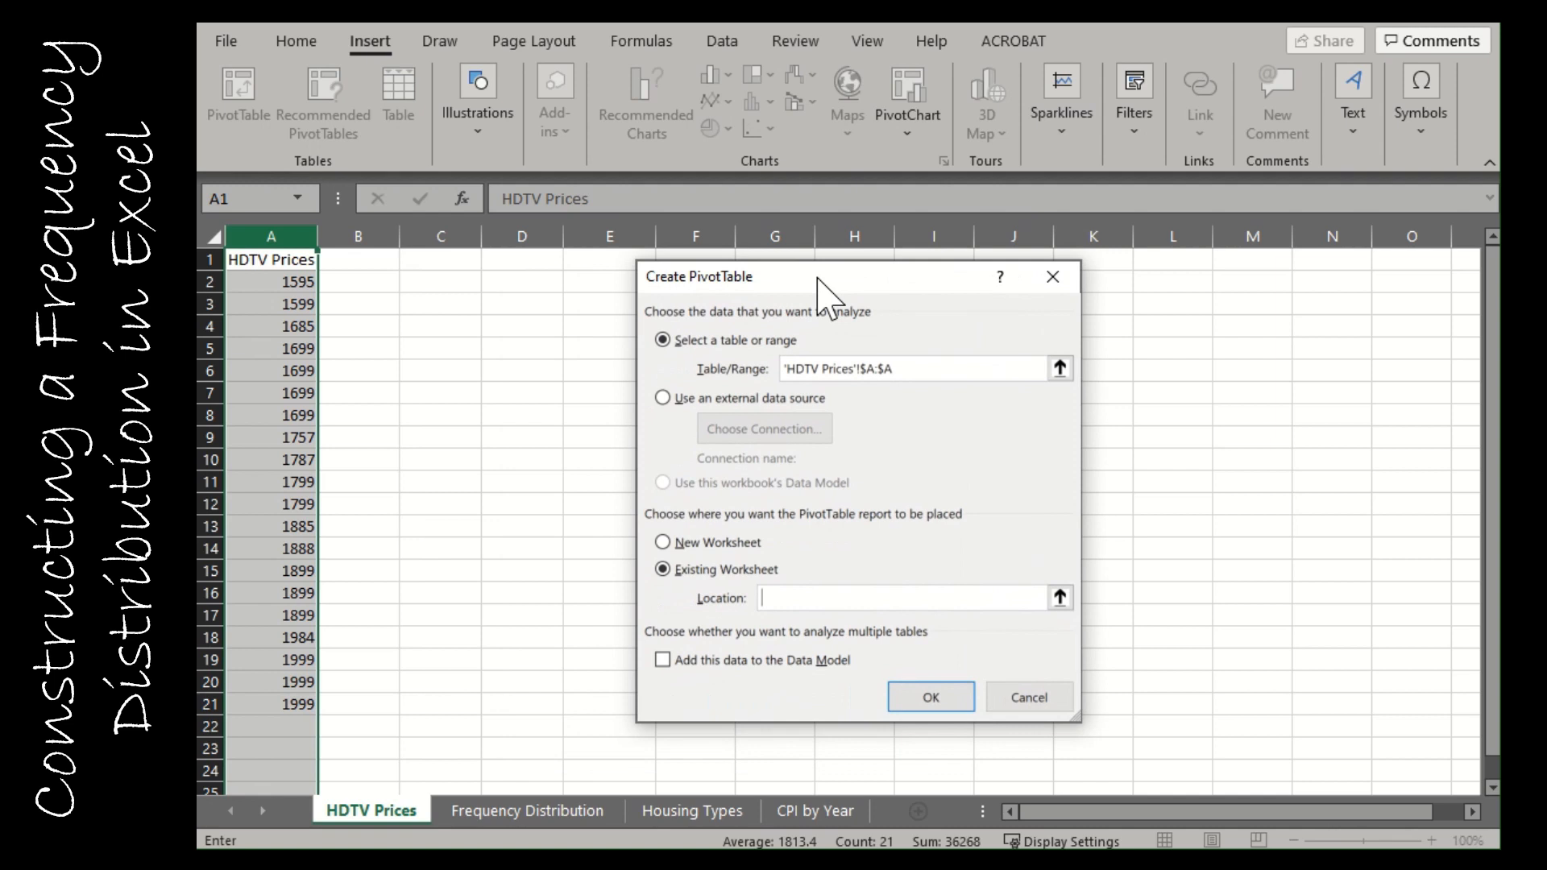
pyautogui.click(442, 258)
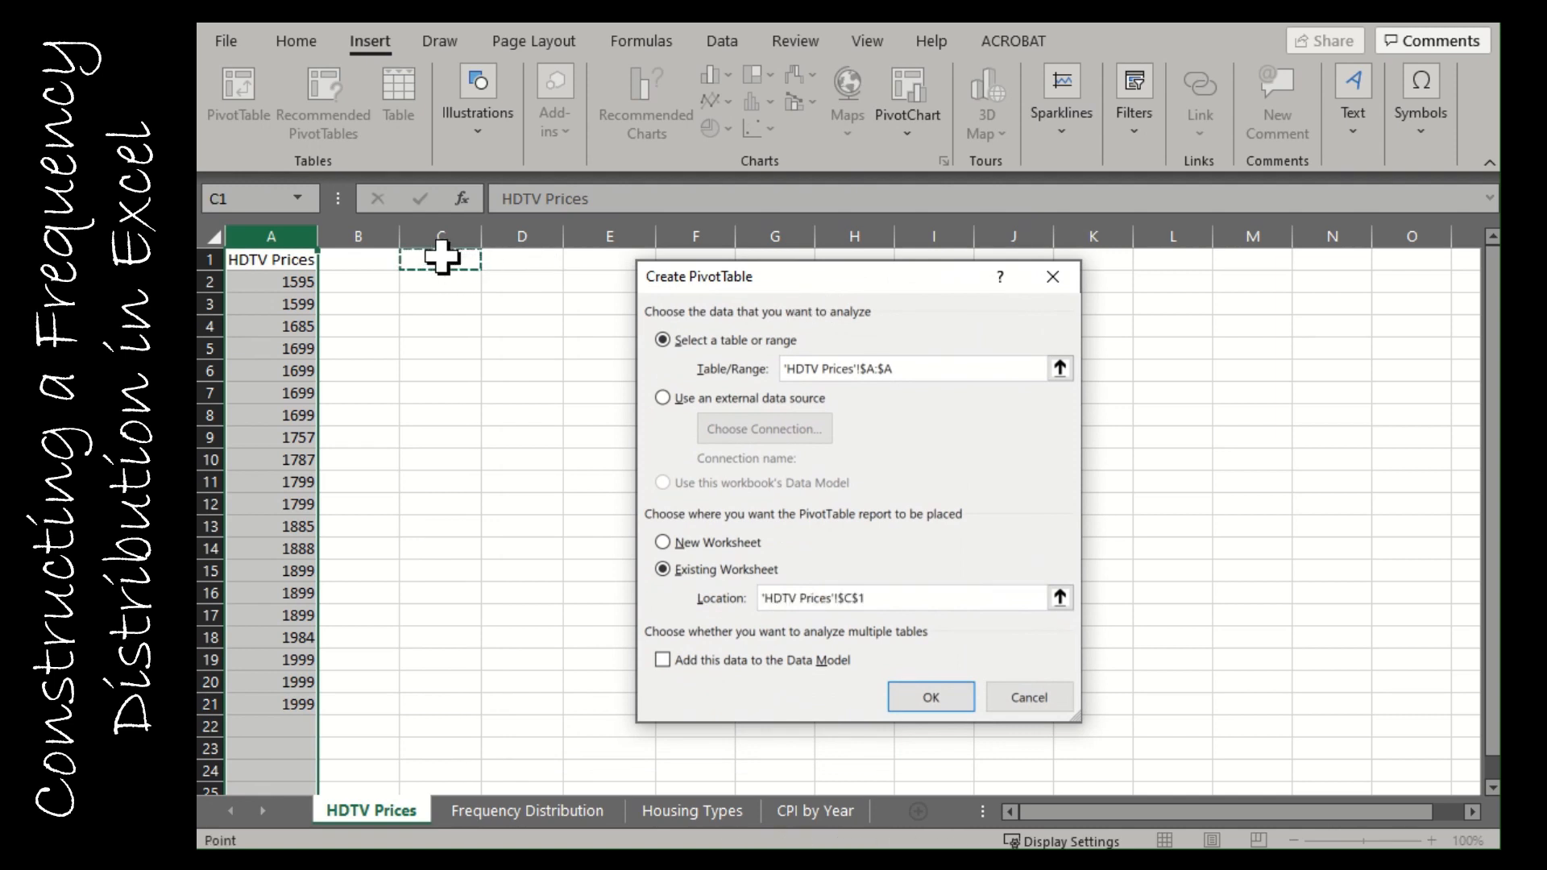
pyautogui.click(565, 814)
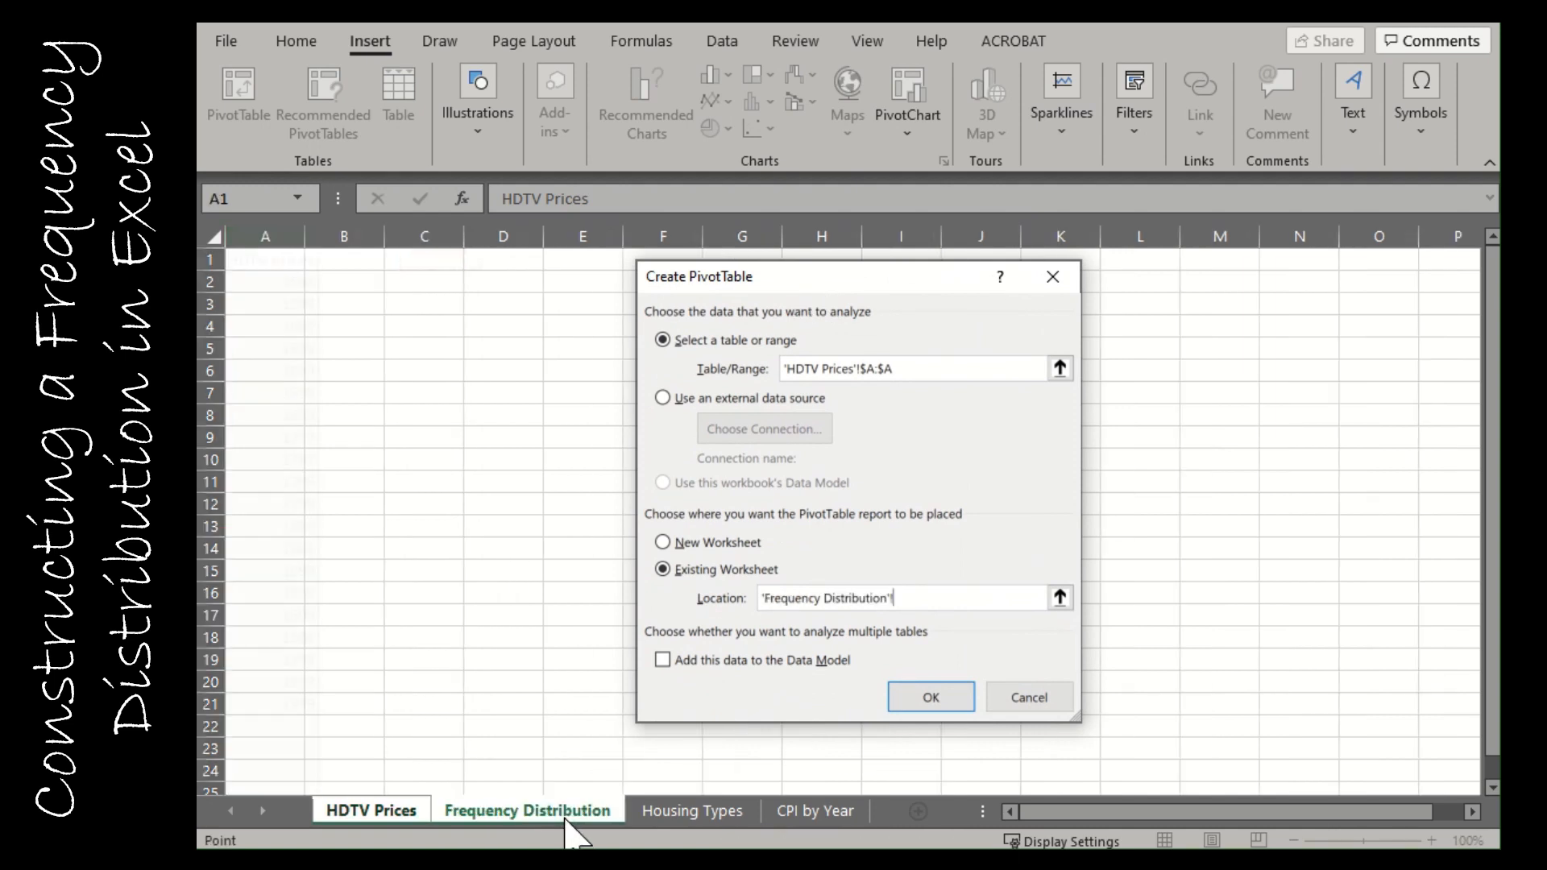
pyautogui.moveTo(929, 596); pyautogui.dragTo(870, 596)
pyautogui.click(266, 259)
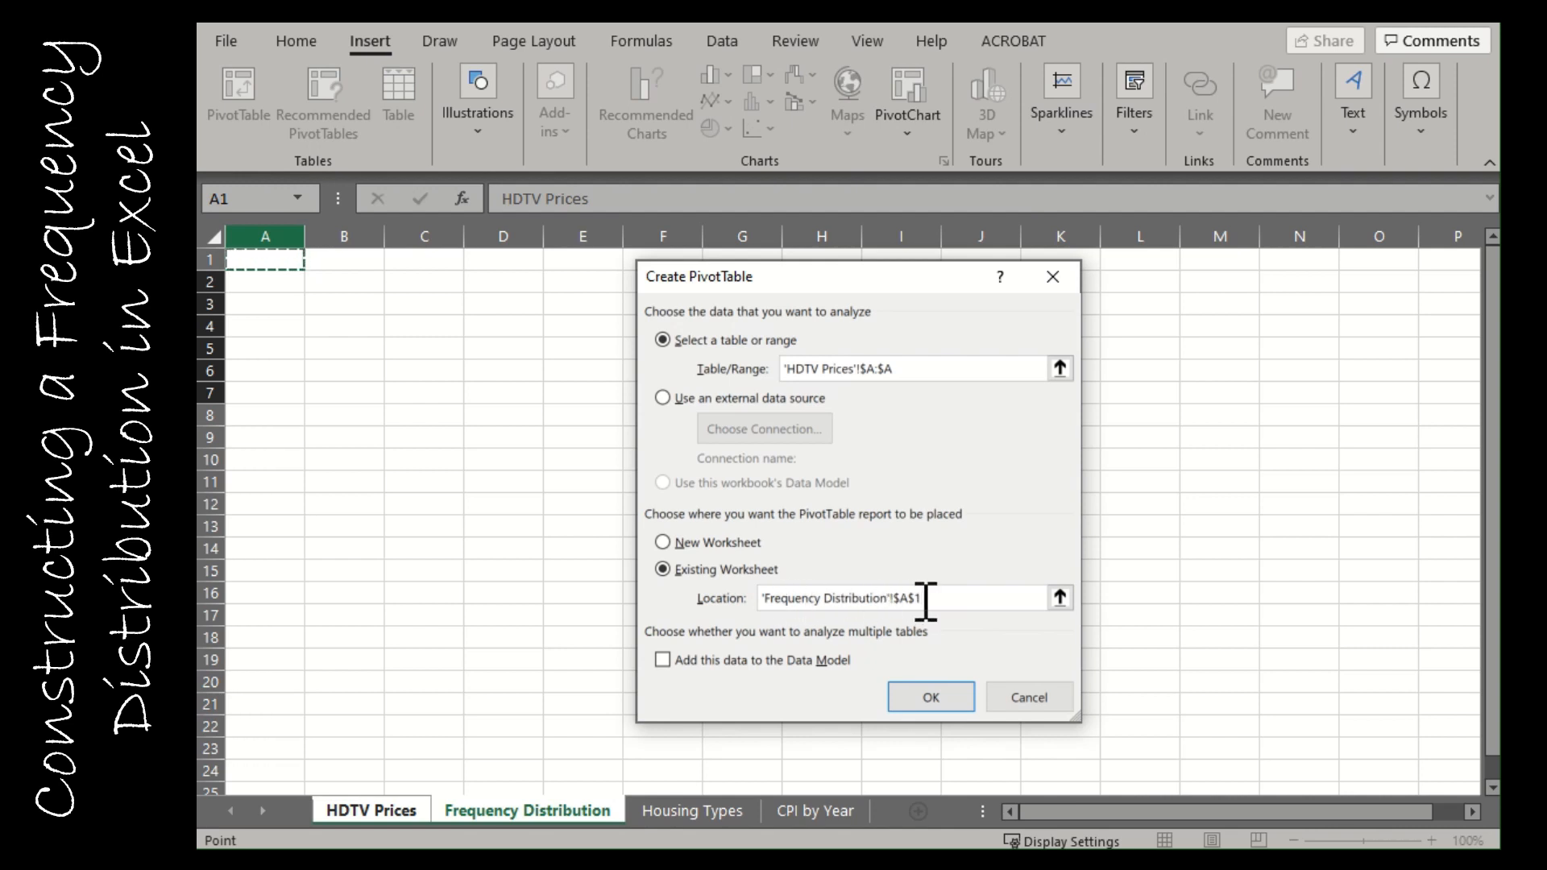
pyautogui.click(928, 694)
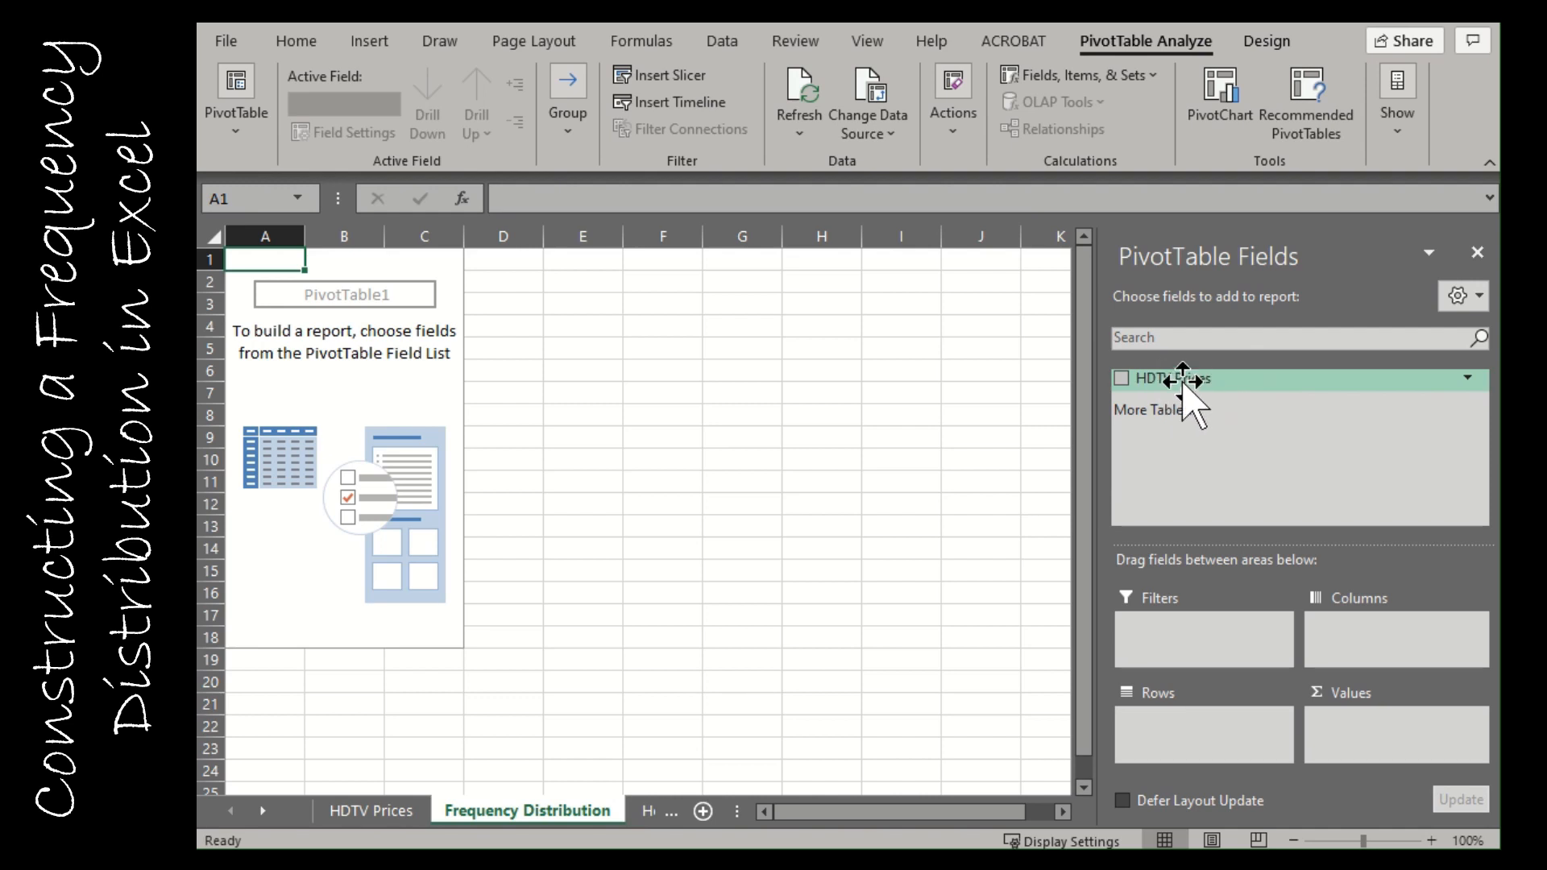
# - Add HDTV Prices as the PivotTable's row field and compare the 1699 row label with its repeated entries in the source data
pyautogui.moveTo(1184, 379); pyautogui.dragTo(1170, 729)
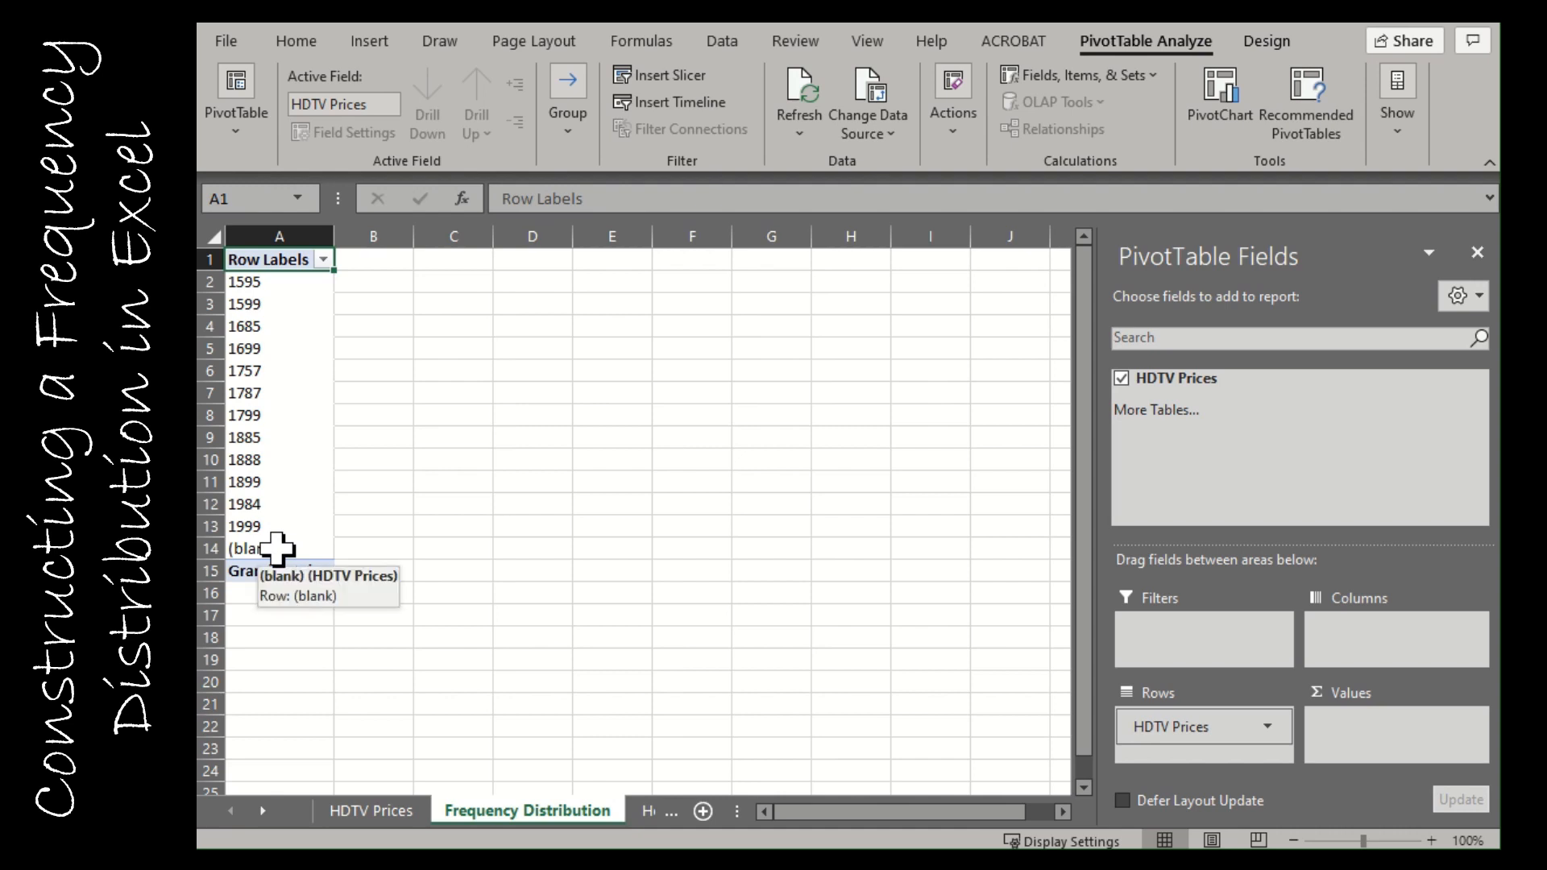
pyautogui.click(372, 810)
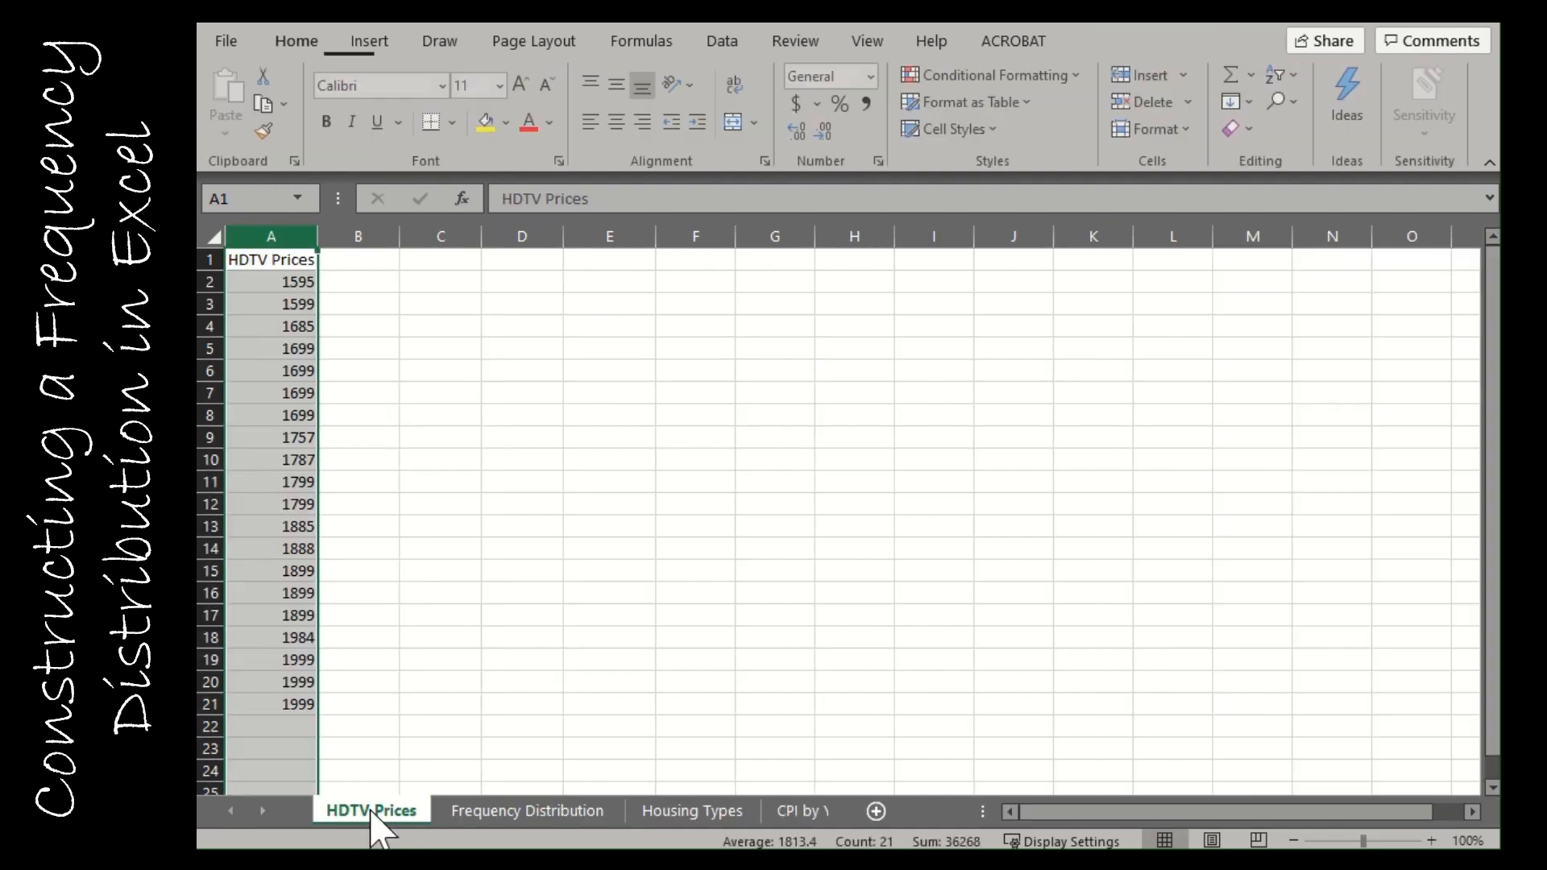
pyautogui.click(352, 331)
pyautogui.moveTo(303, 349); pyautogui.dragTo(290, 413)
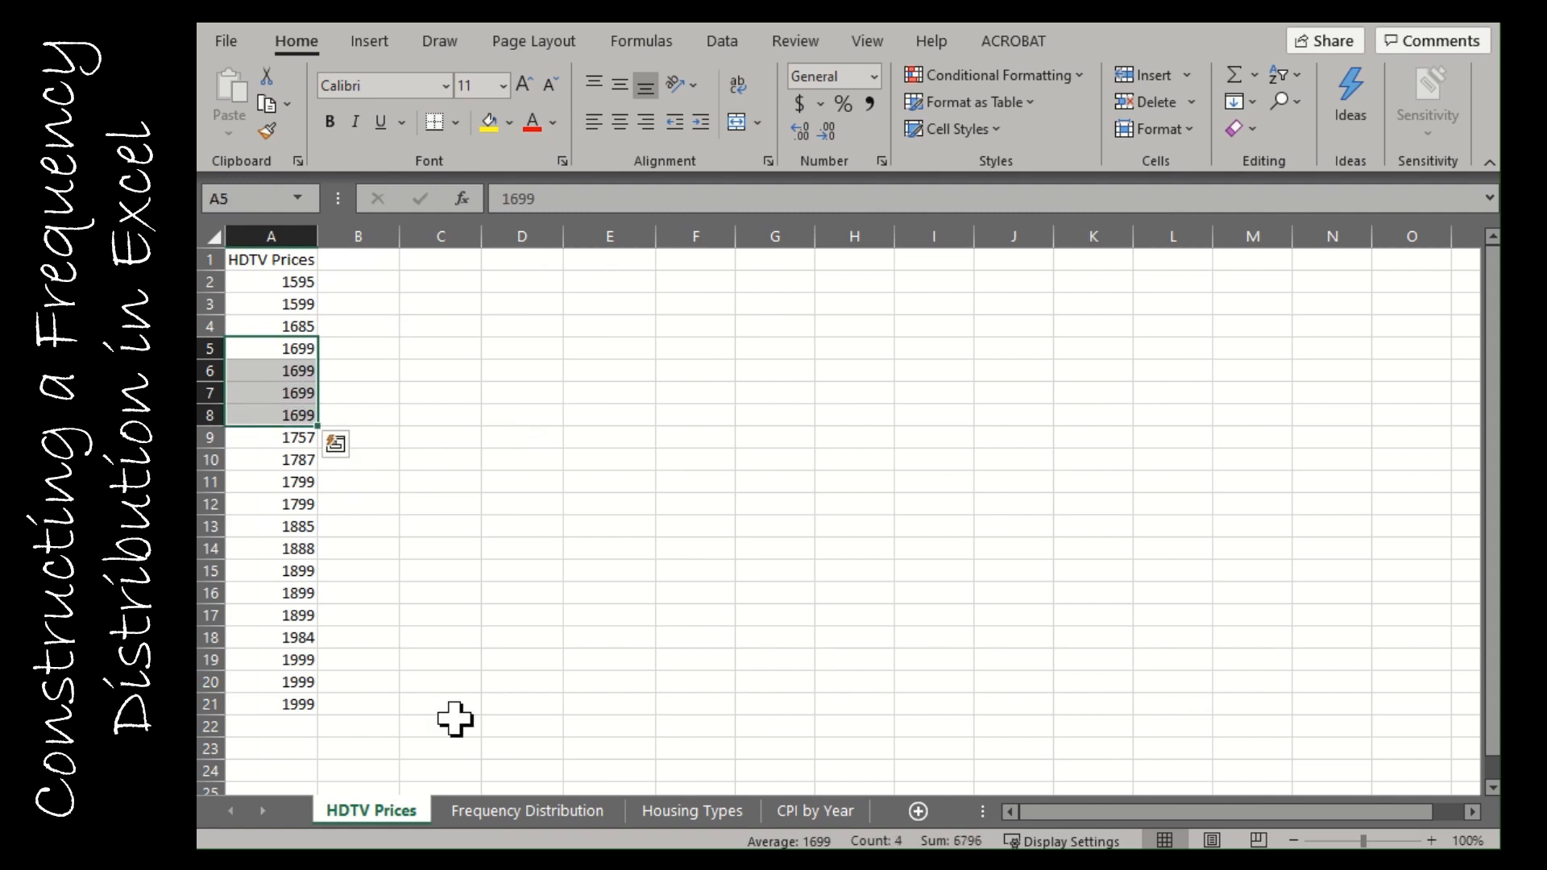
pyautogui.click(496, 812)
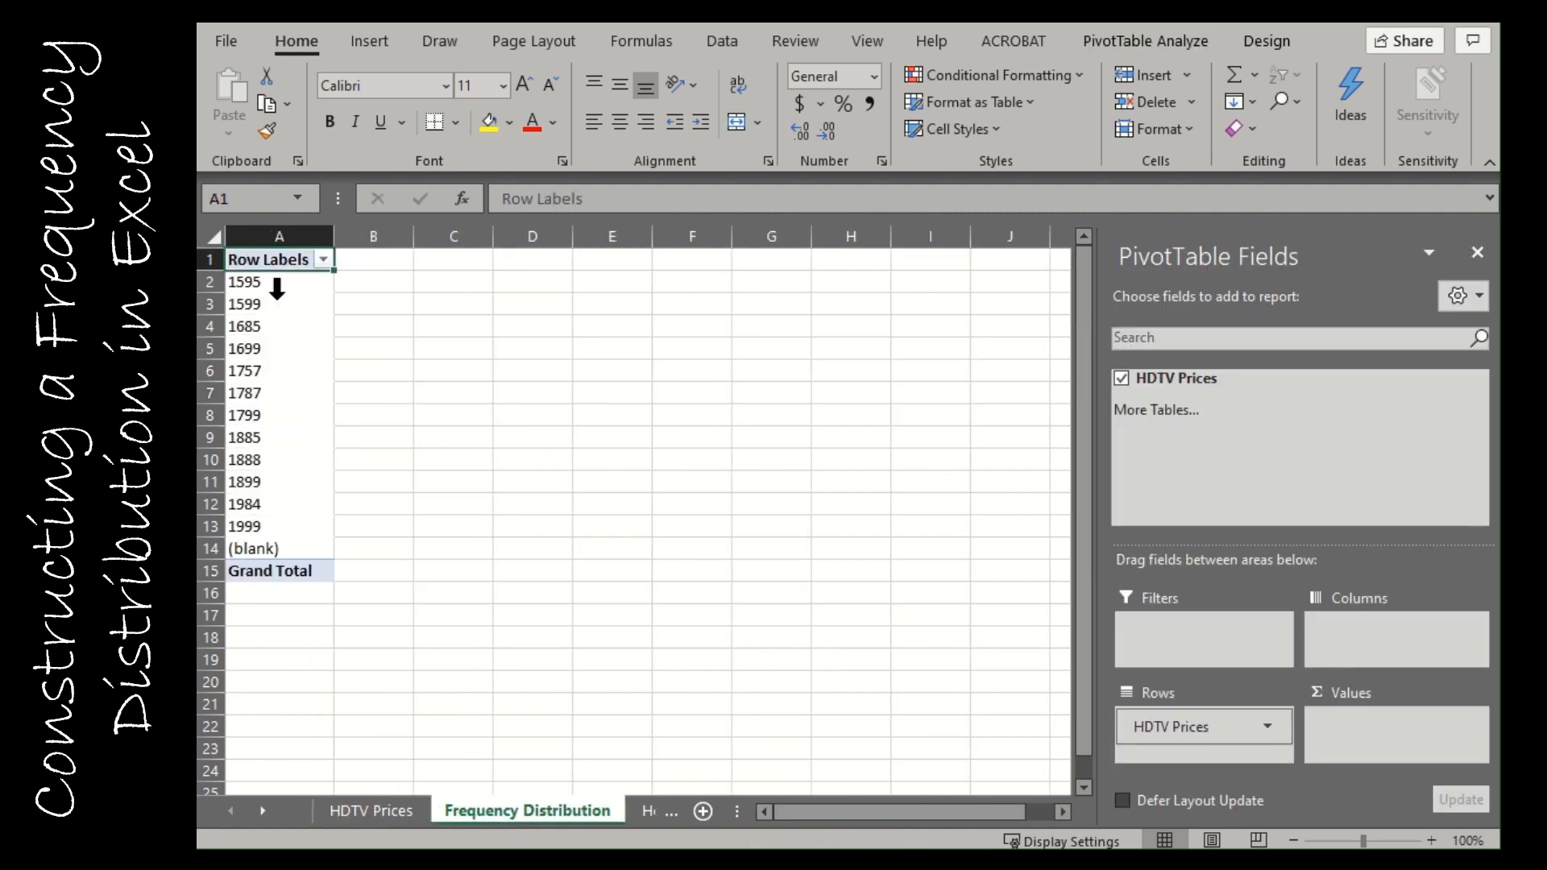
pyautogui.click(233, 348)
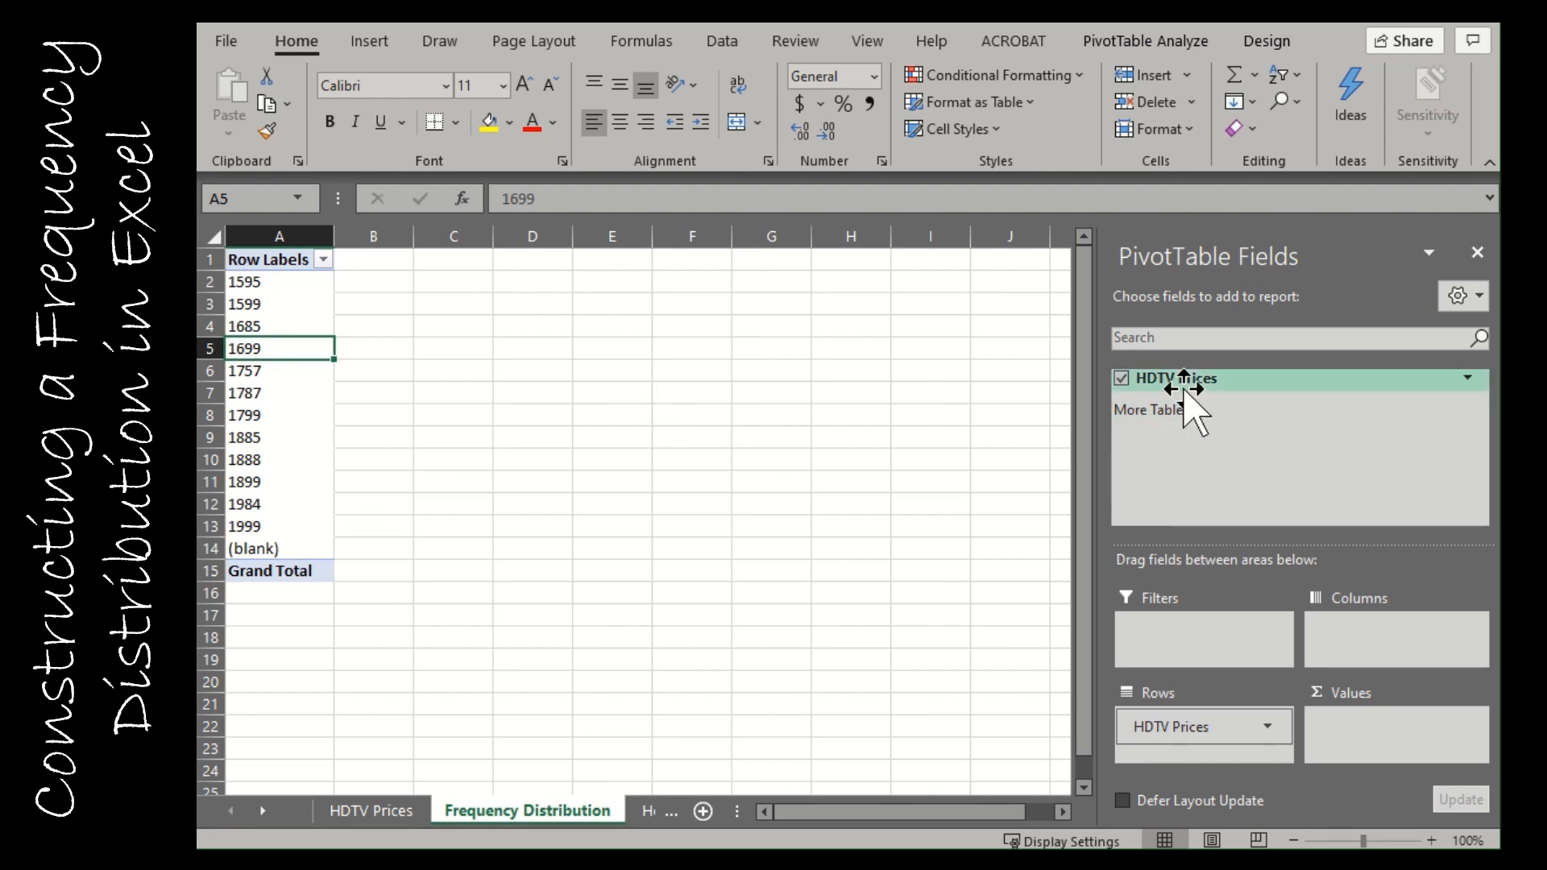
# - Add HDTV Prices as the PivotTable's values field and check the new column and the blank row
pyautogui.moveTo(1182, 393); pyautogui.dragTo(1361, 725)
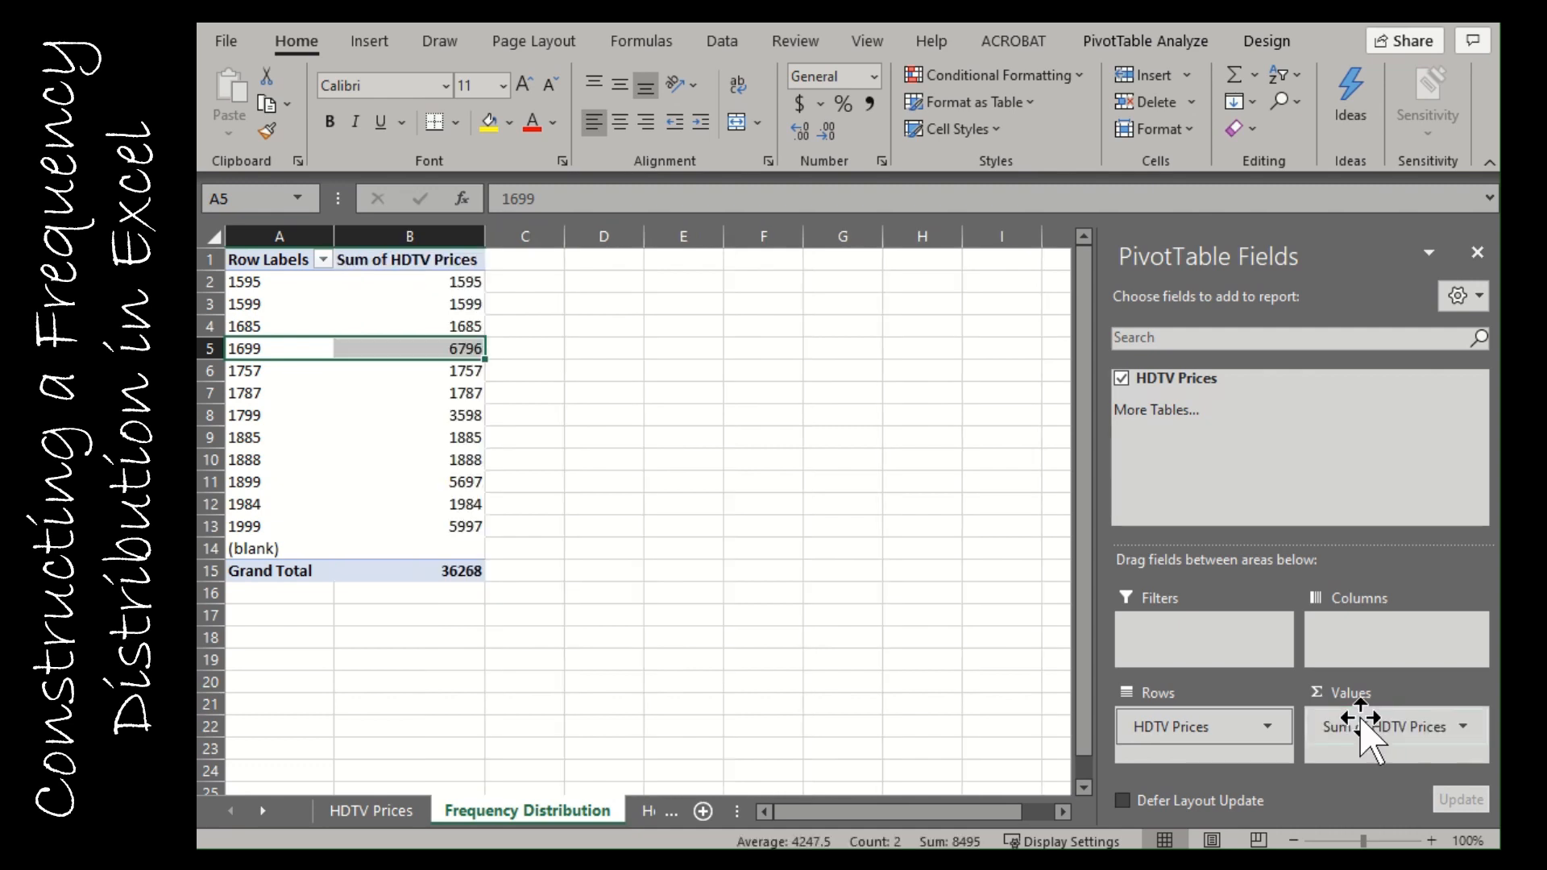
pyautogui.click(555, 482)
pyautogui.click(355, 259)
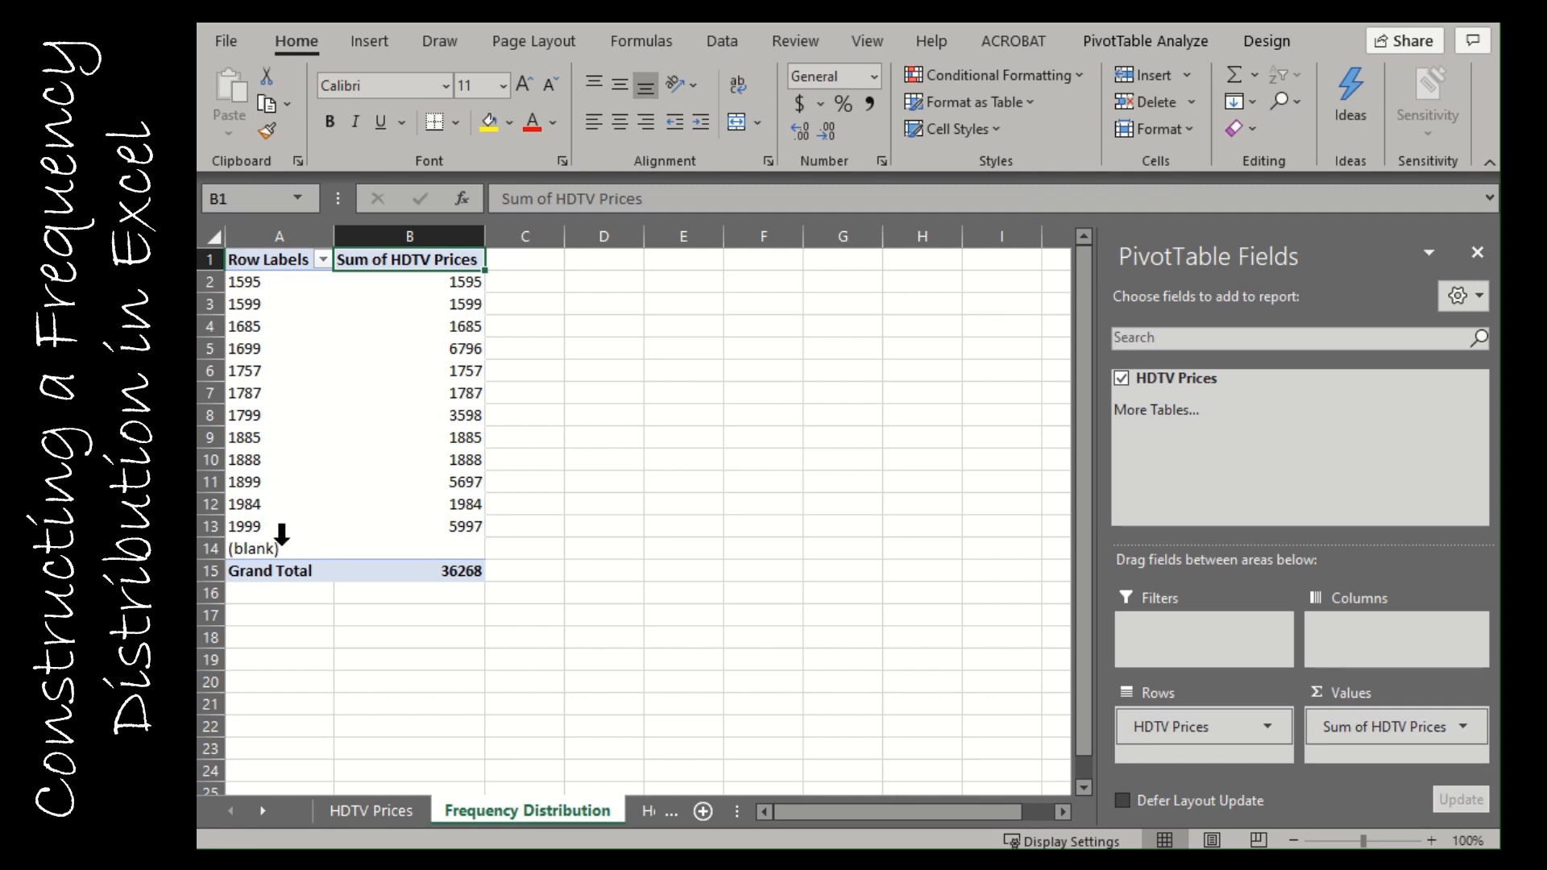
pyautogui.click(250, 548)
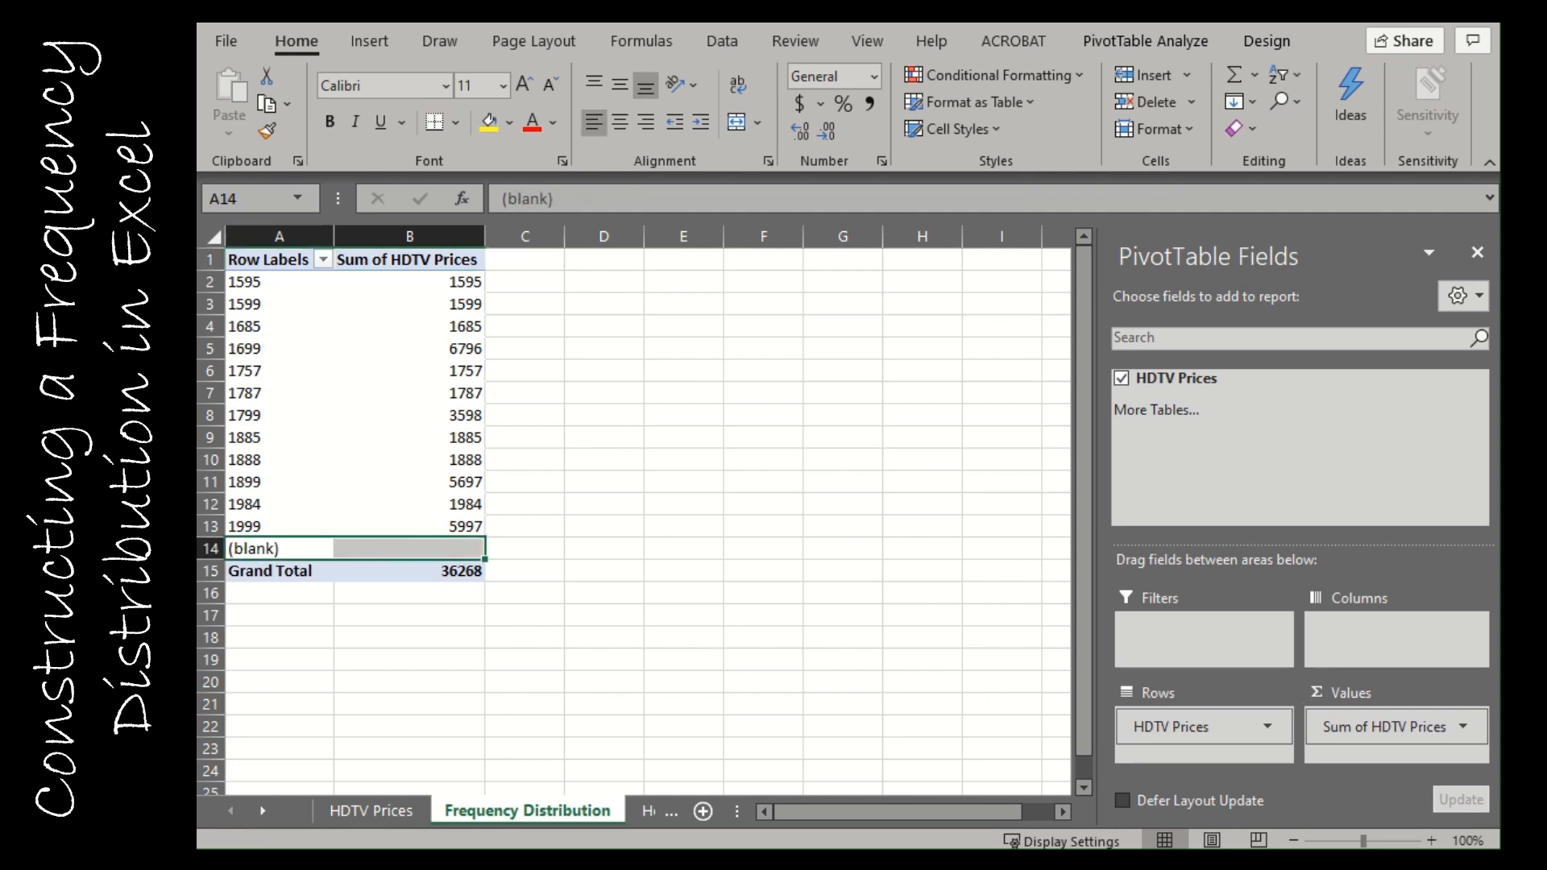
# - Open the settings of the Sum of HDTV Prices value field and choose Count as its summary calculation
pyautogui.click(1463, 726)
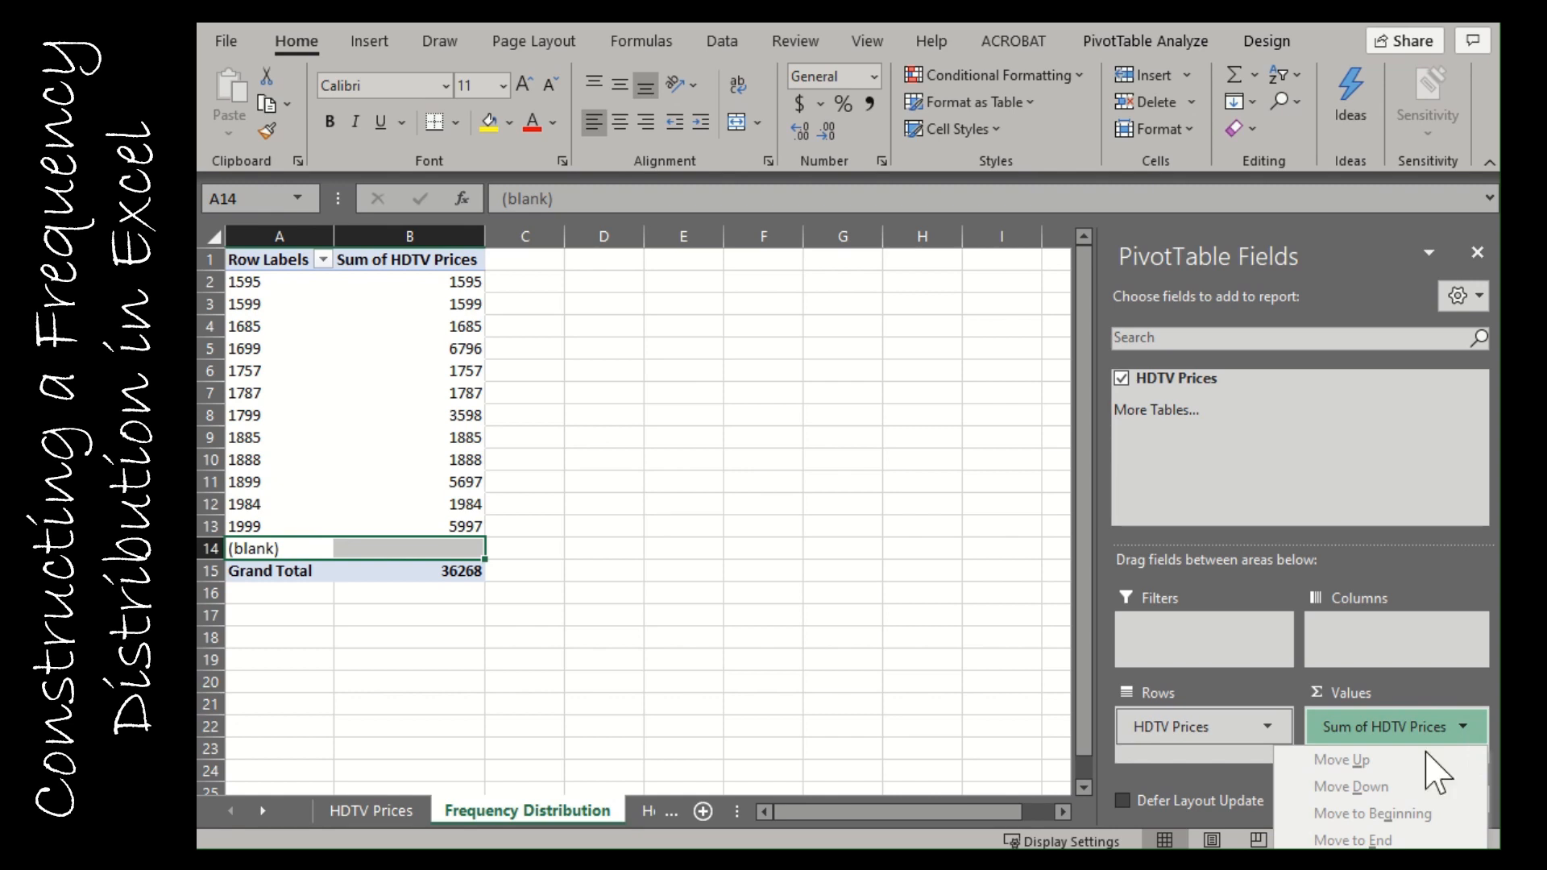
pyautogui.click(1458, 729)
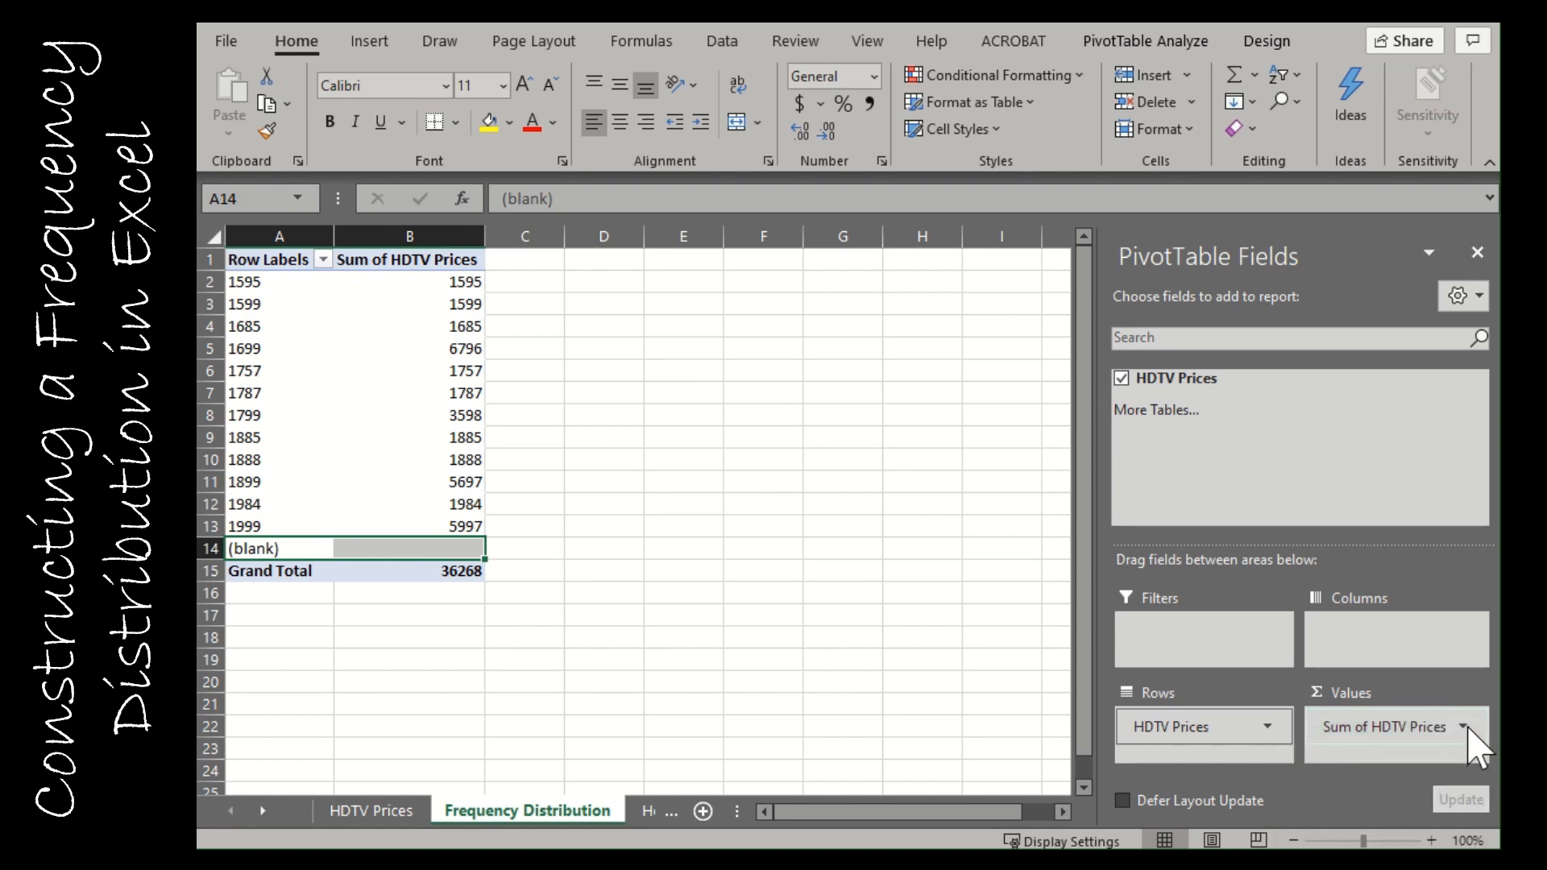
pyautogui.click(1463, 728)
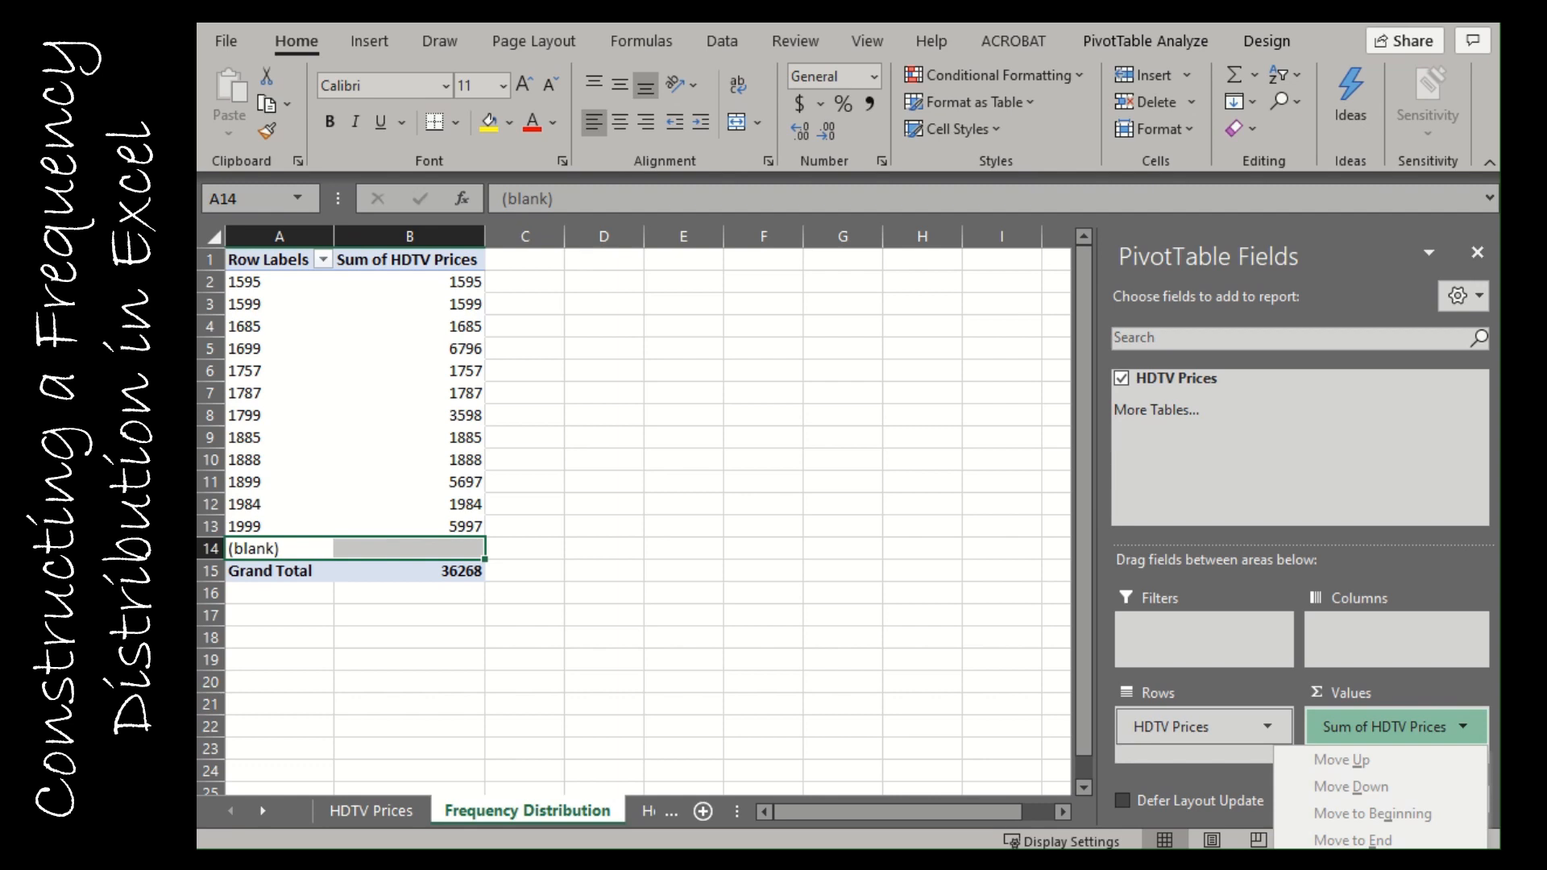
pyautogui.click(1346, 865)
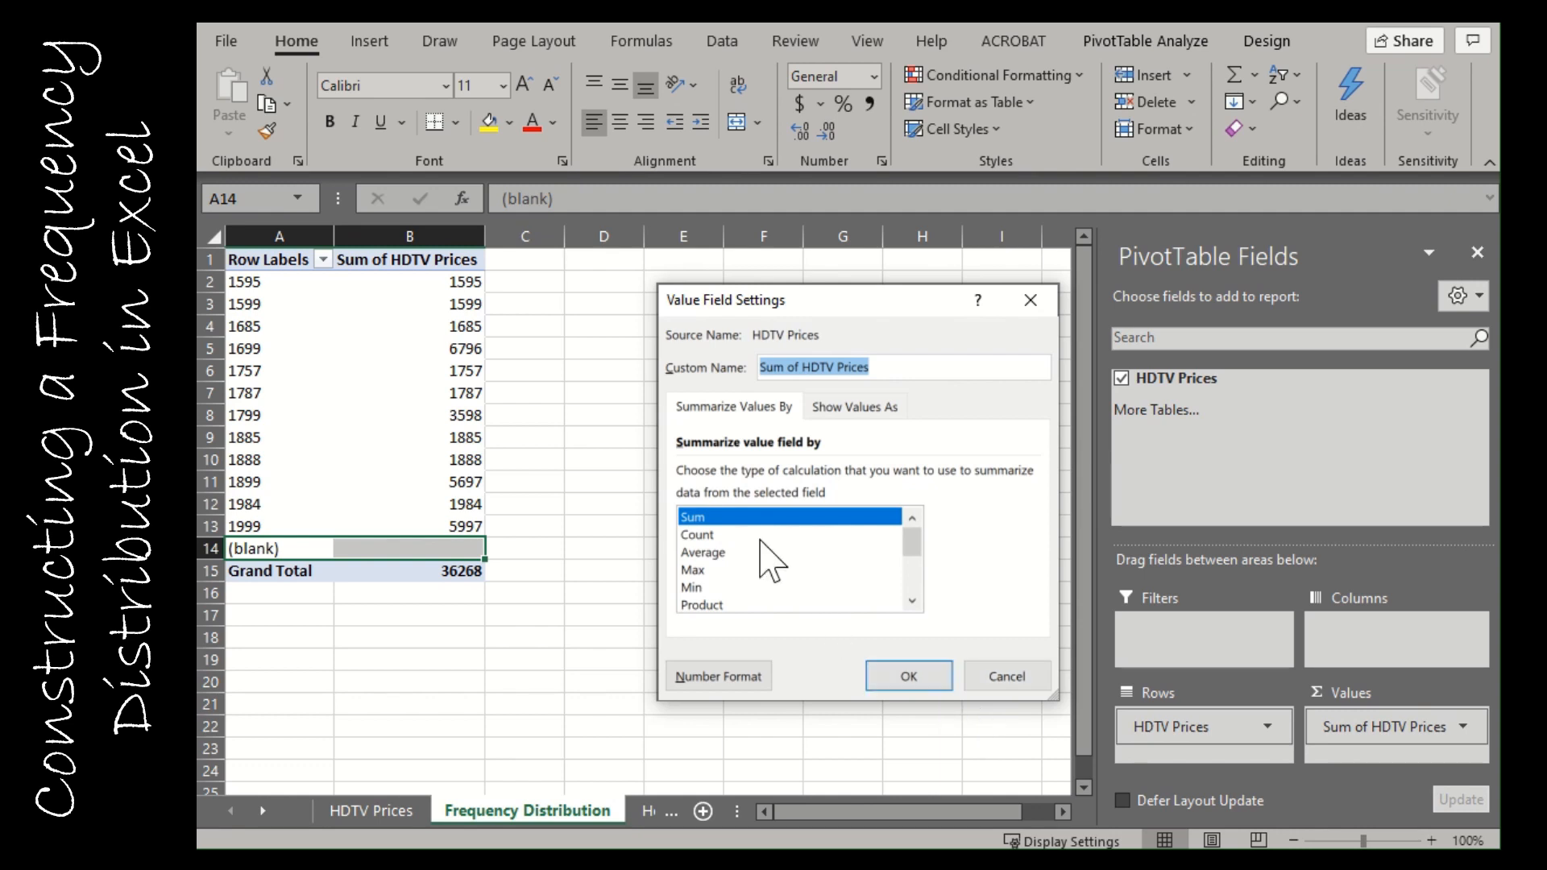
pyautogui.click(694, 519)
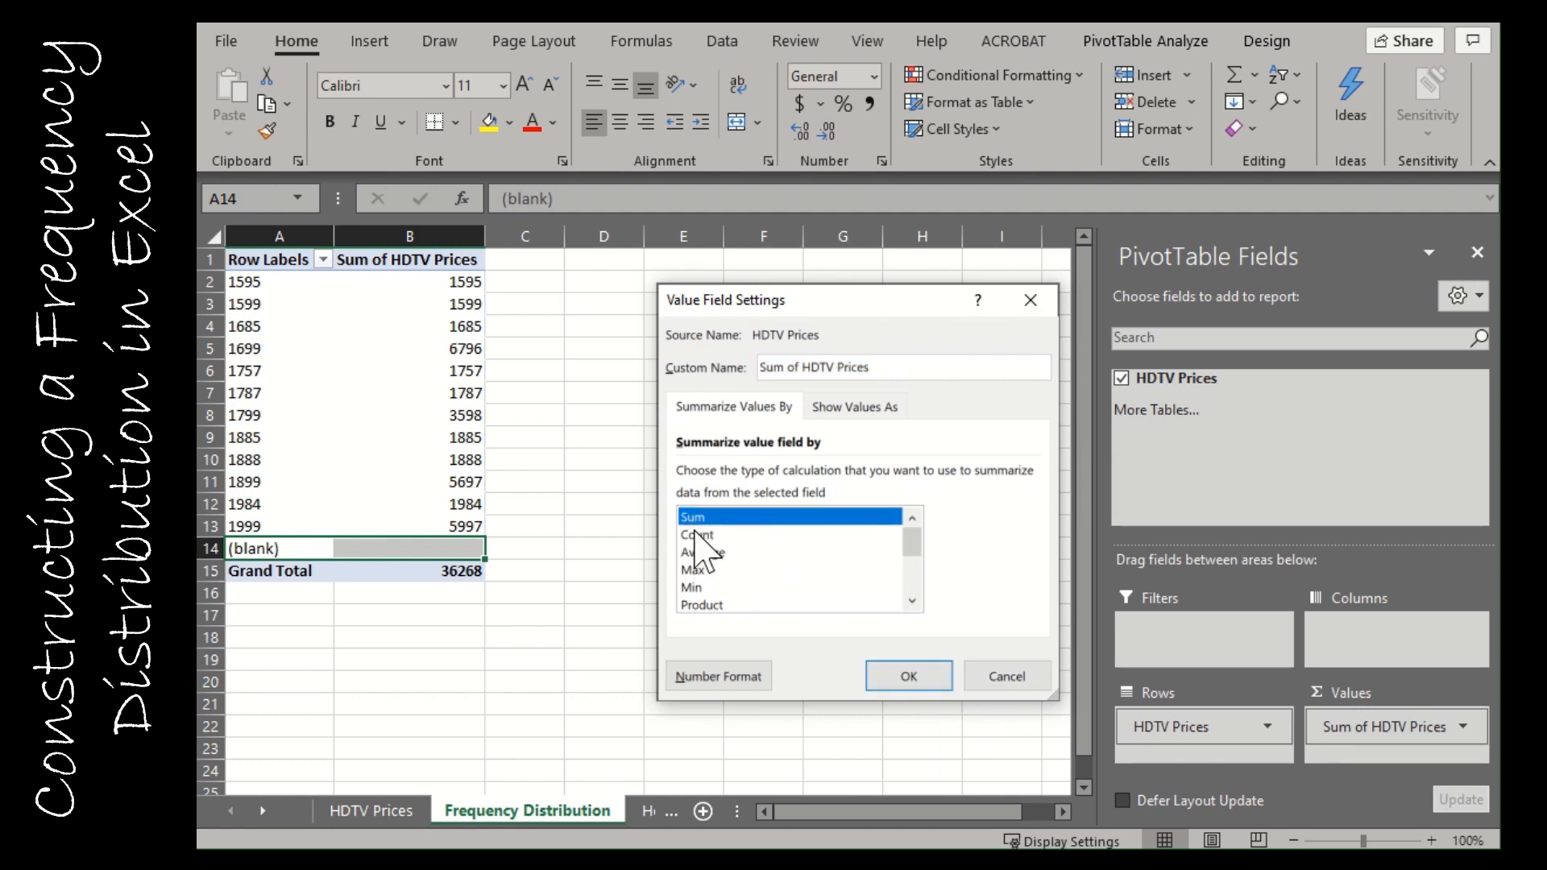
pyautogui.click(693, 536)
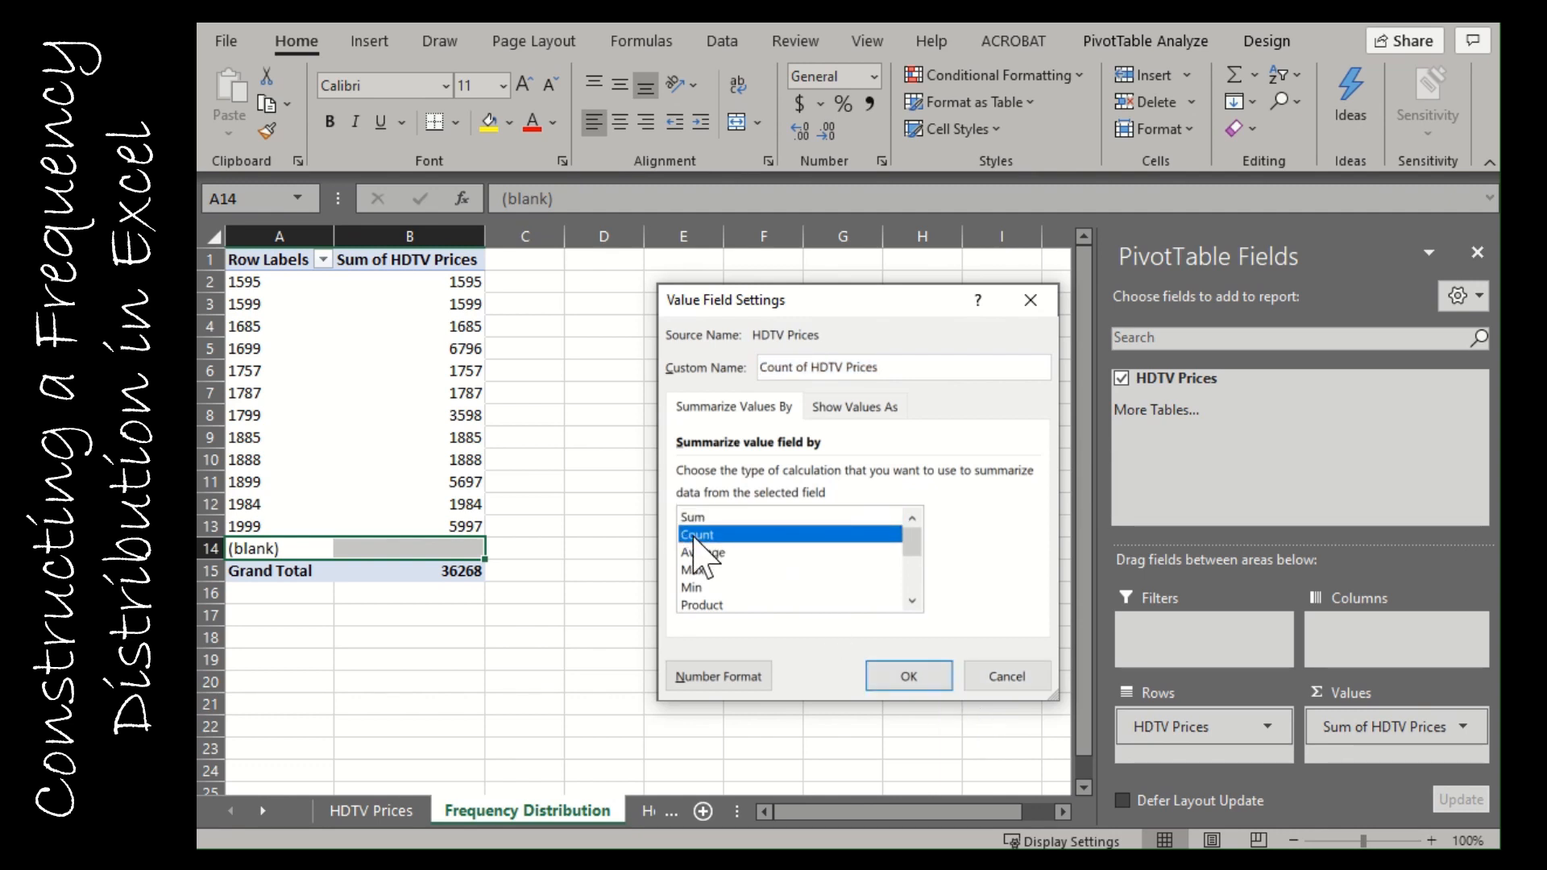
# - Name the value field Frequency, leave its values shown with No Calculation, and apply the settings
pyautogui.doubleClick(827, 367)
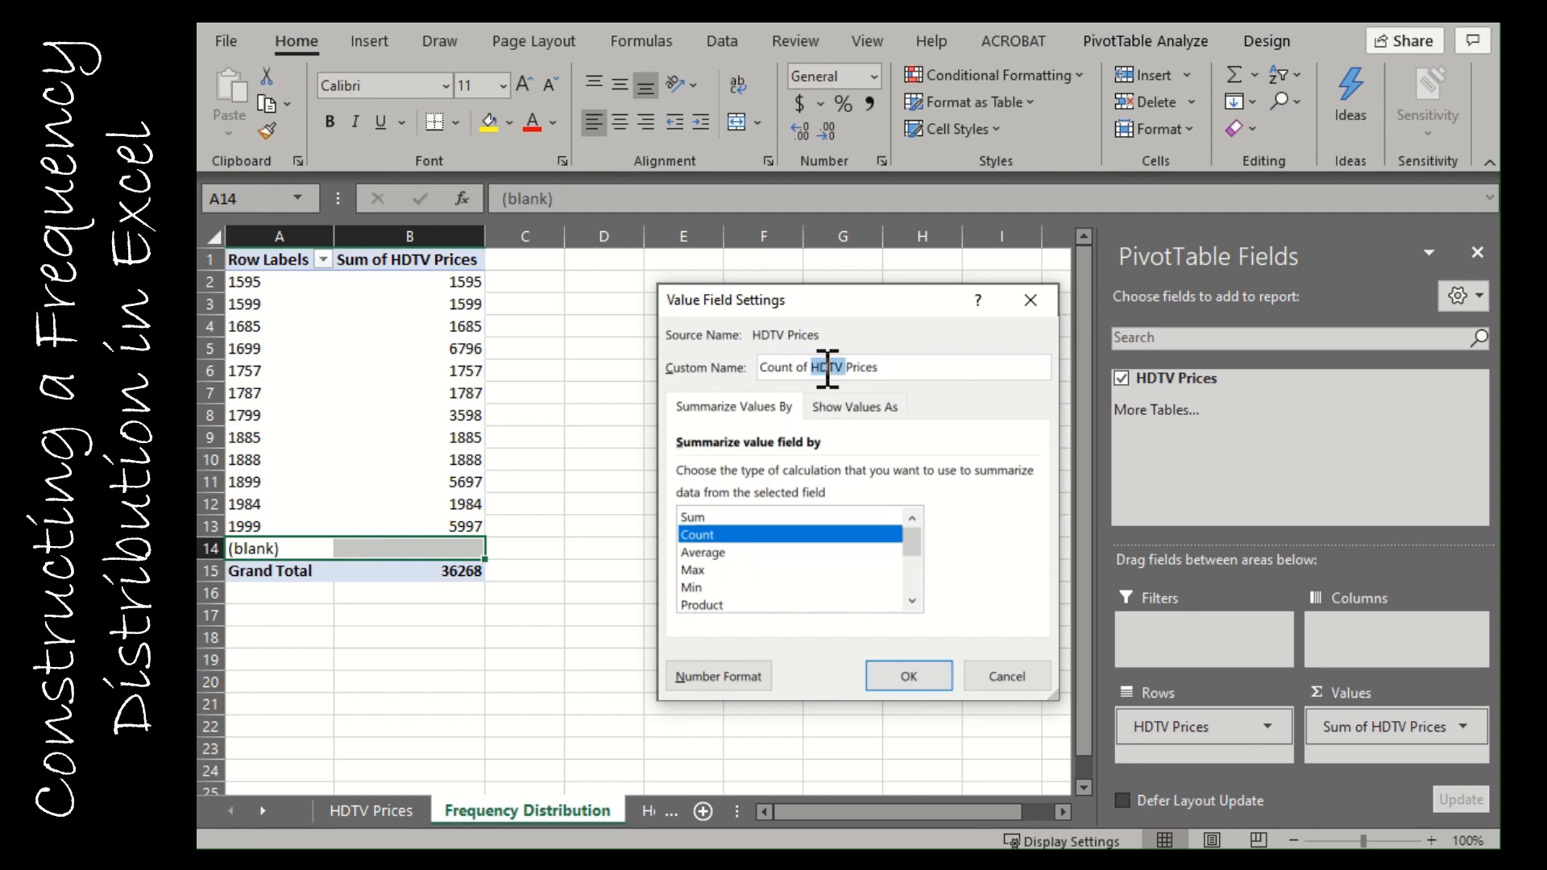
pyautogui.tripleClick(828, 367)
pyautogui.write('Frequency')
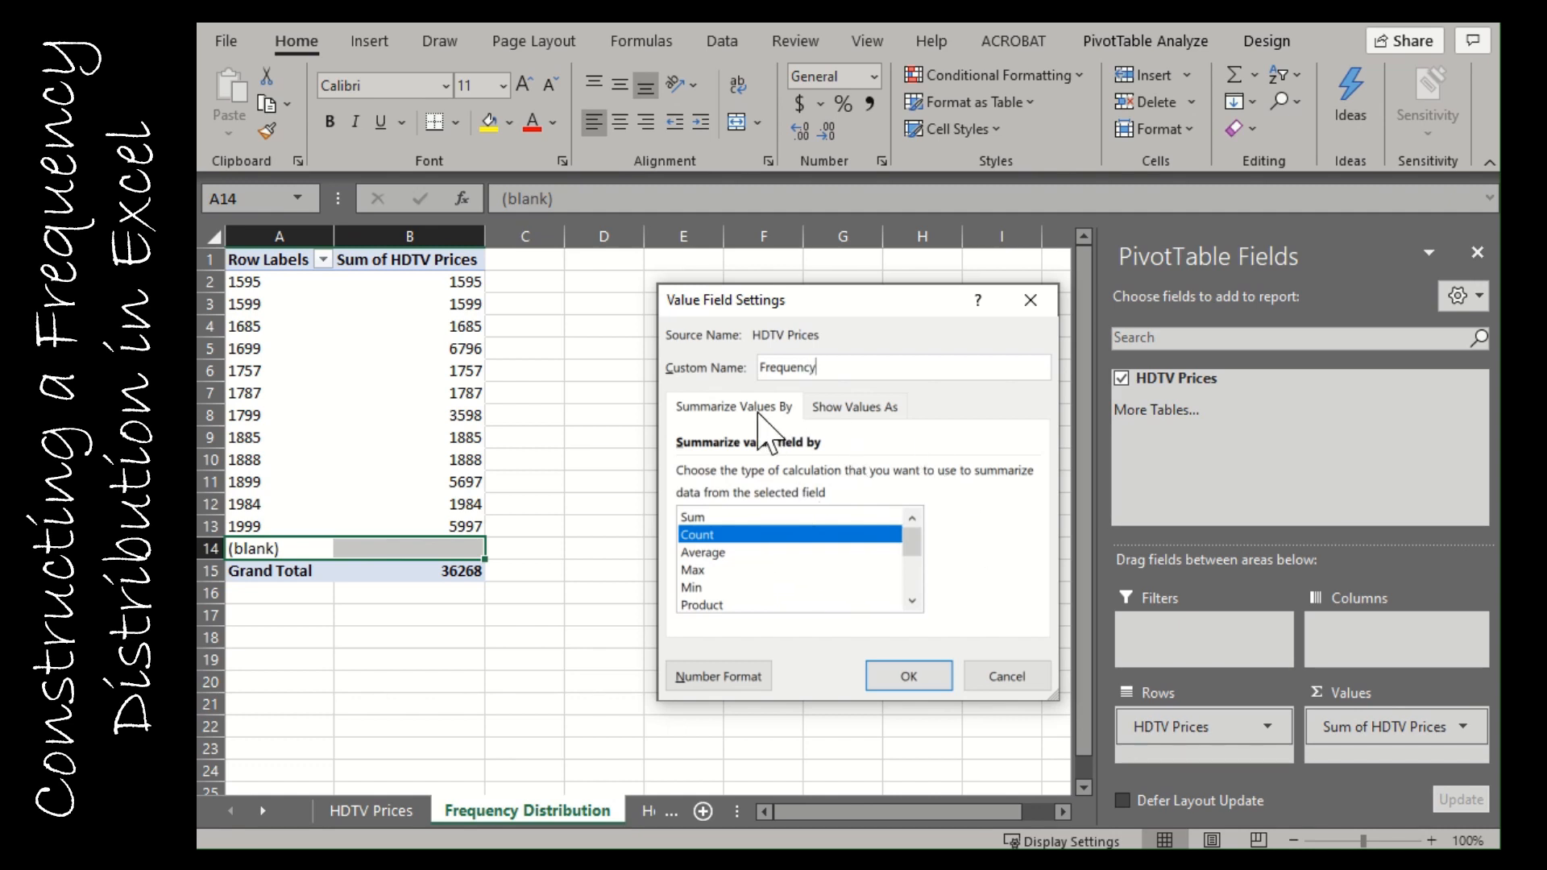
pyautogui.click(823, 409)
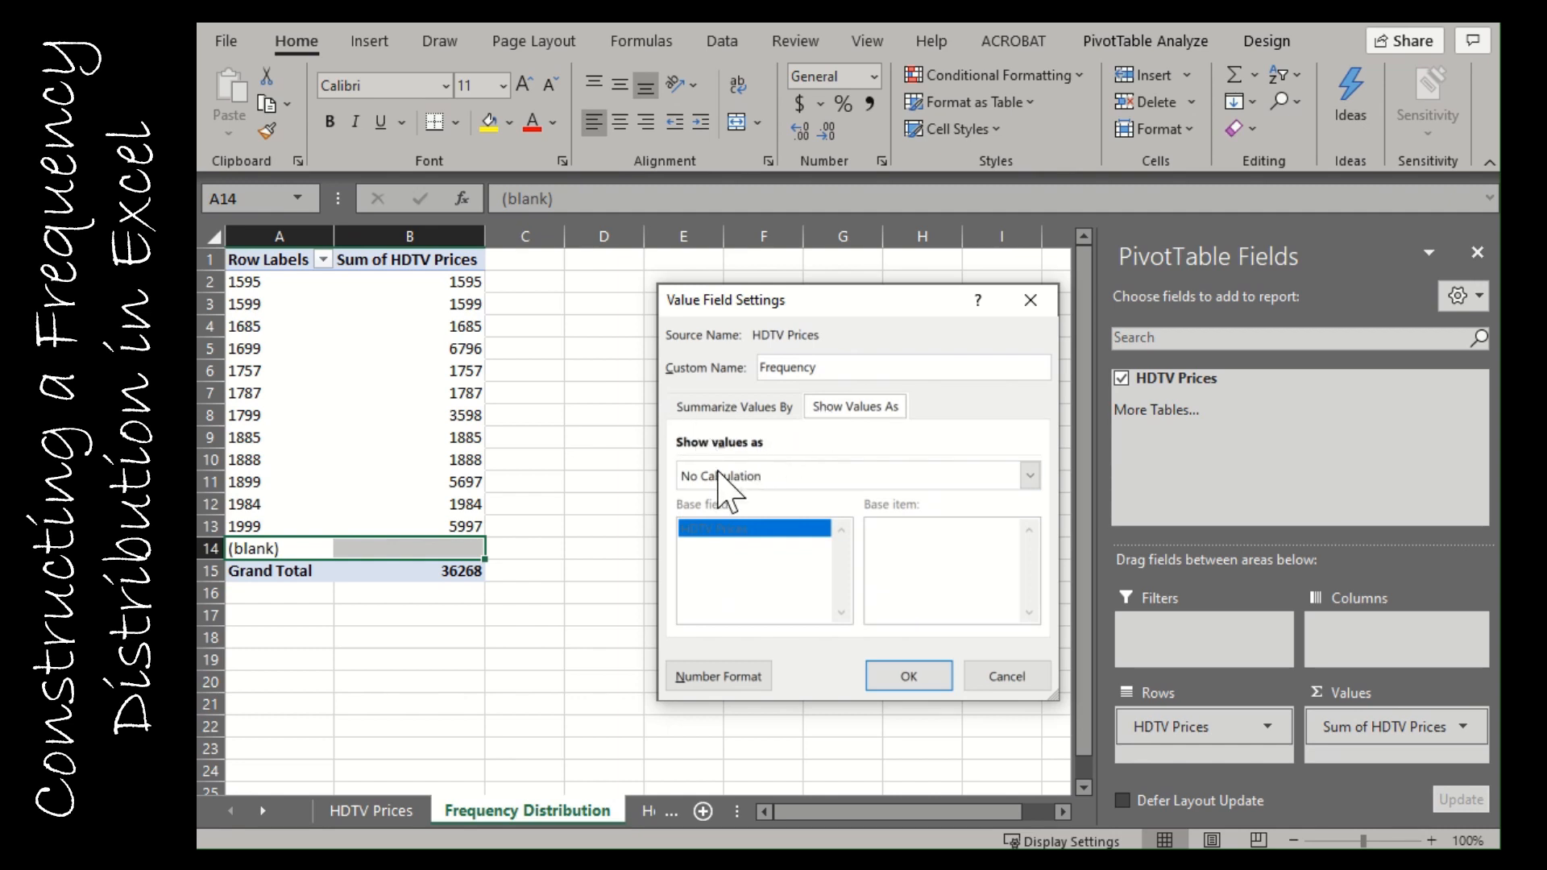
pyautogui.click(902, 675)
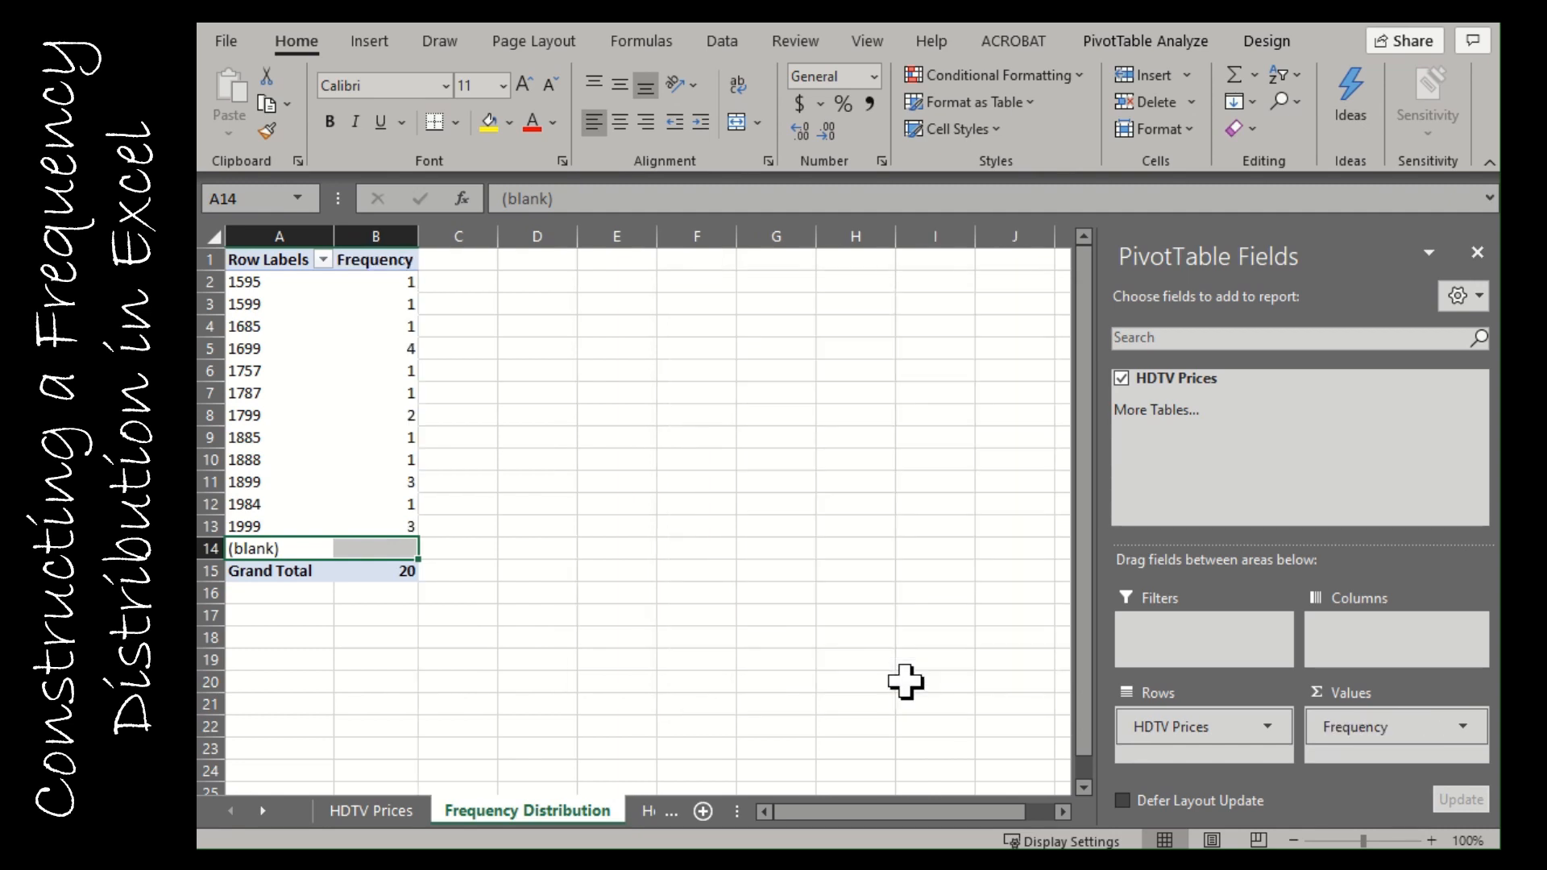
# - Add HDTV Prices to the PivotTable's values a second time and choose Count as the new field's summary calculation
pyautogui.moveTo(1174, 380); pyautogui.dragTo(1370, 764)
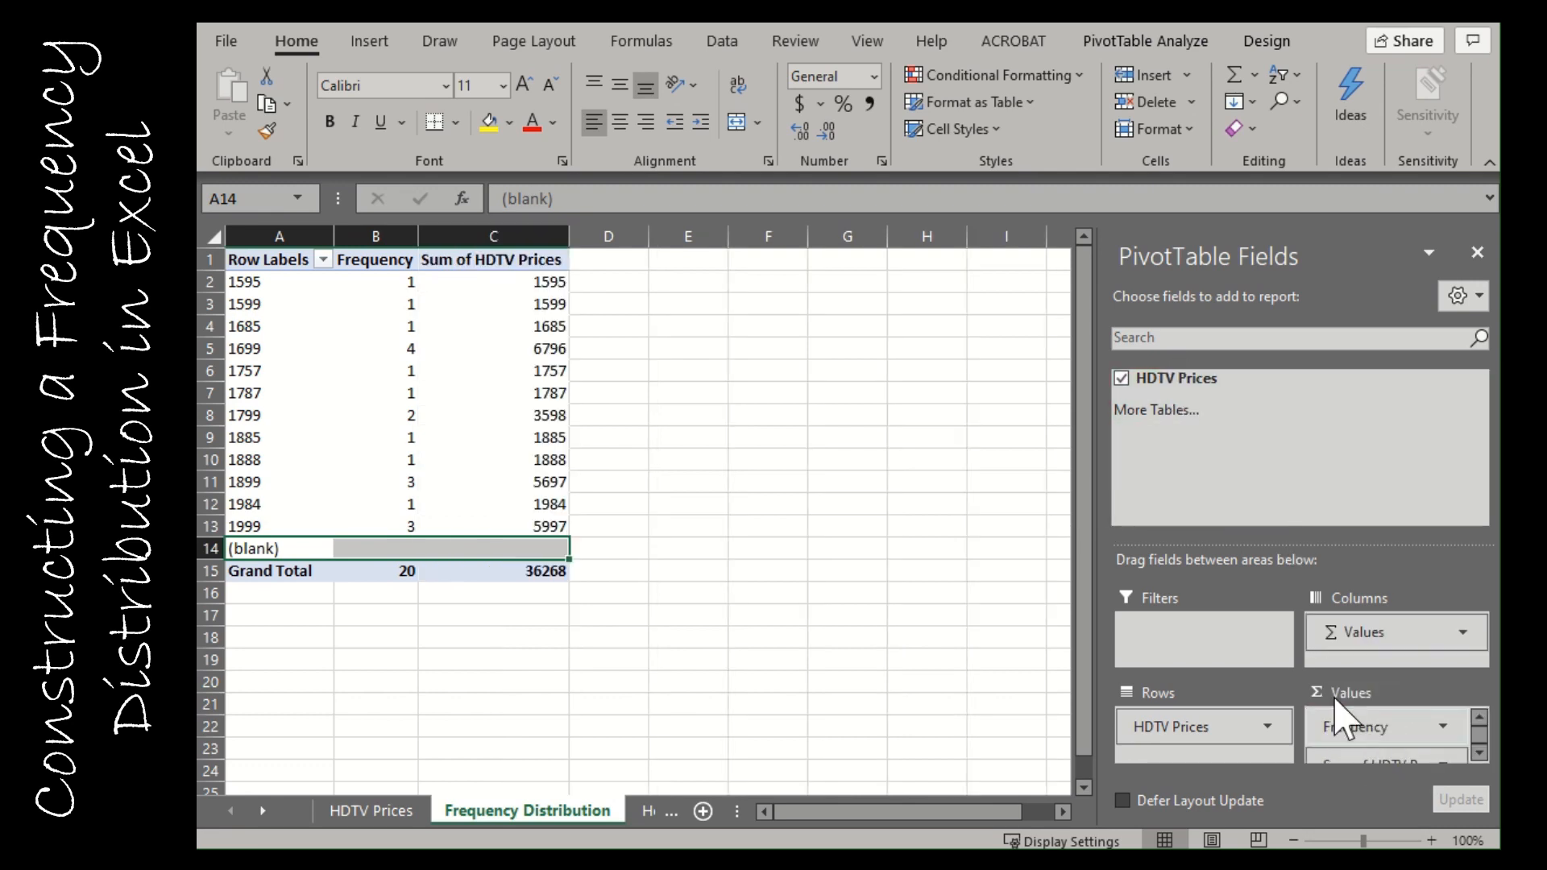
pyautogui.click(1478, 752)
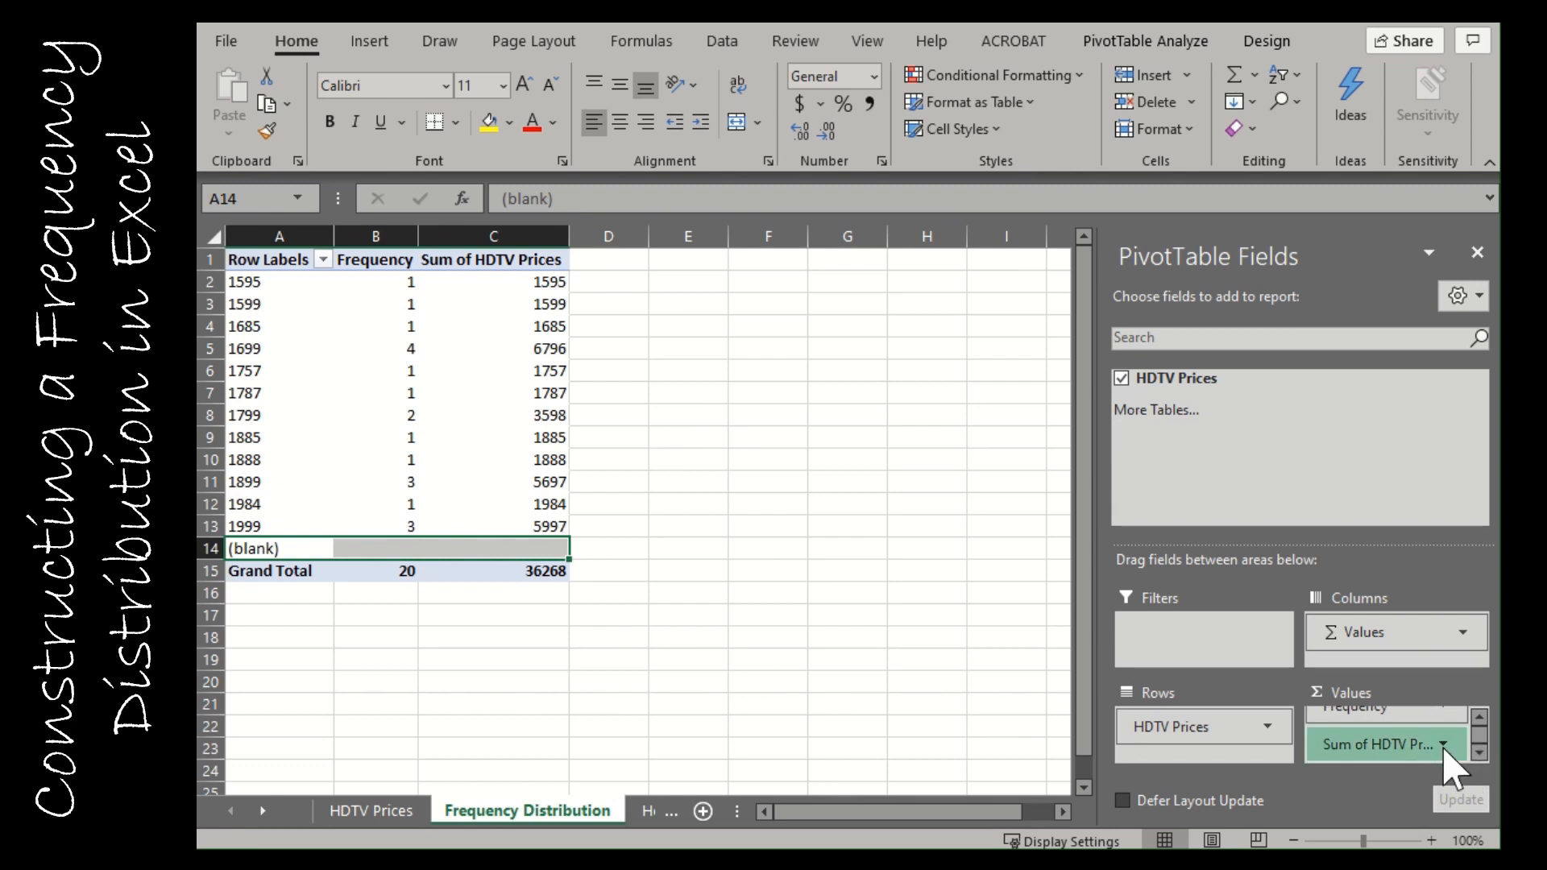
pyautogui.click(1443, 746)
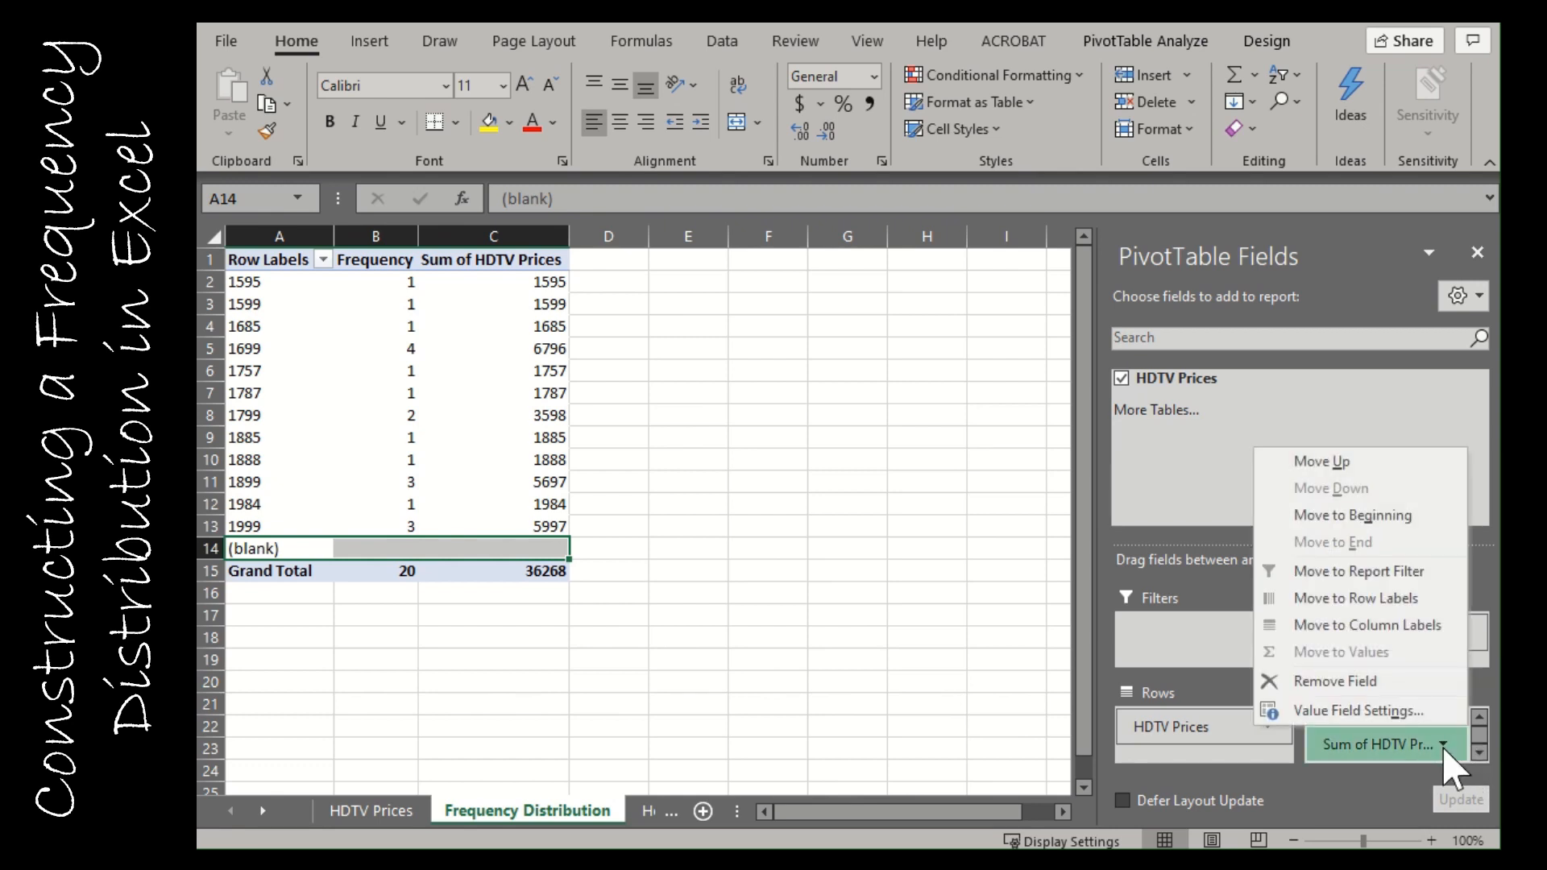
pyautogui.click(1391, 711)
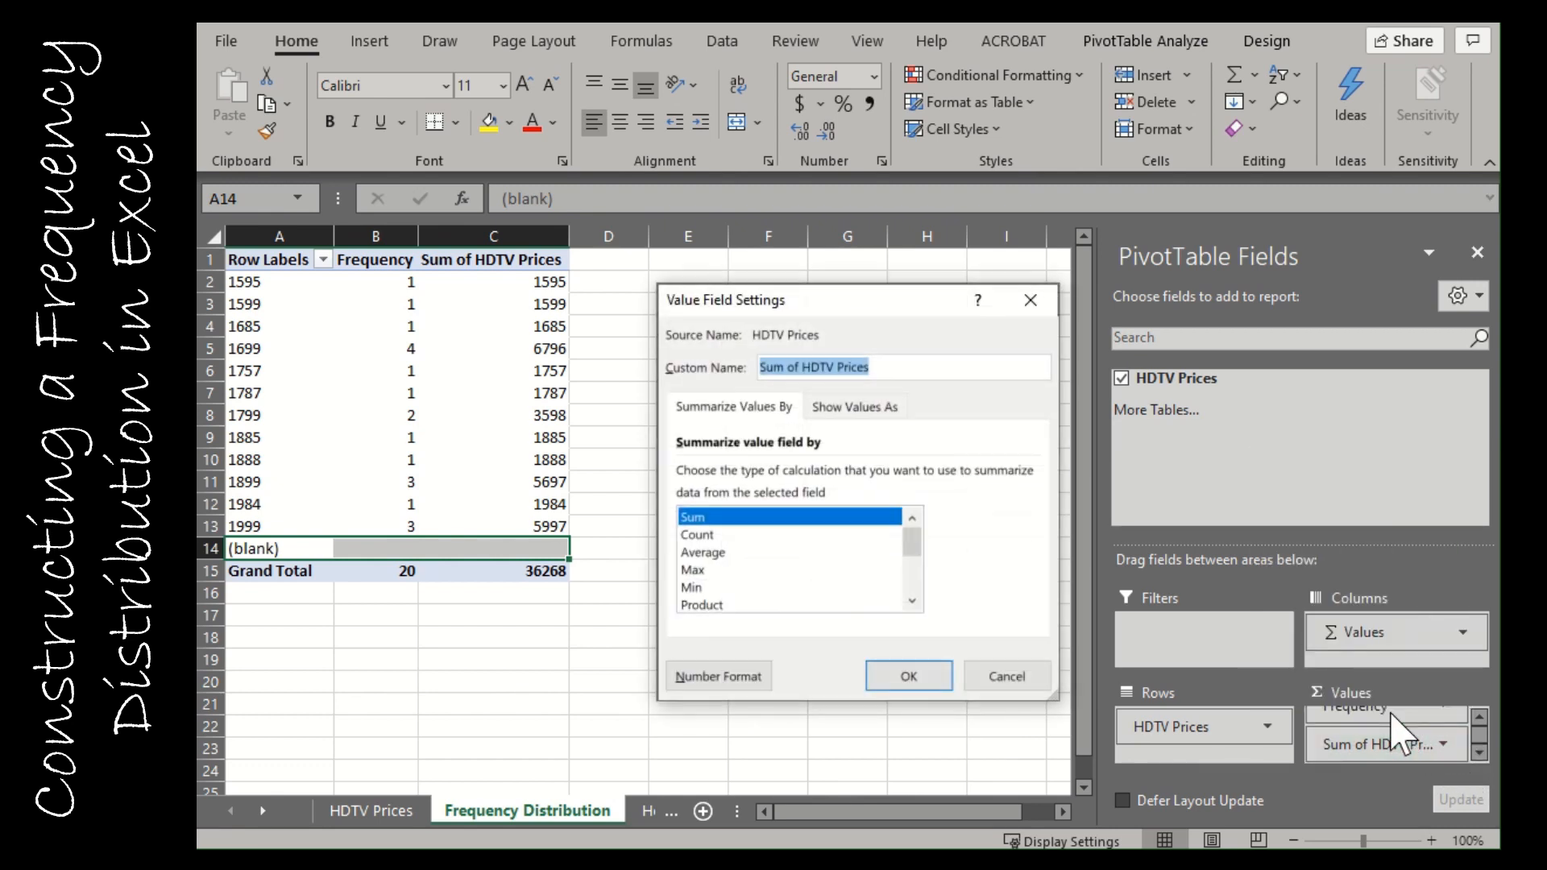
pyautogui.click(728, 535)
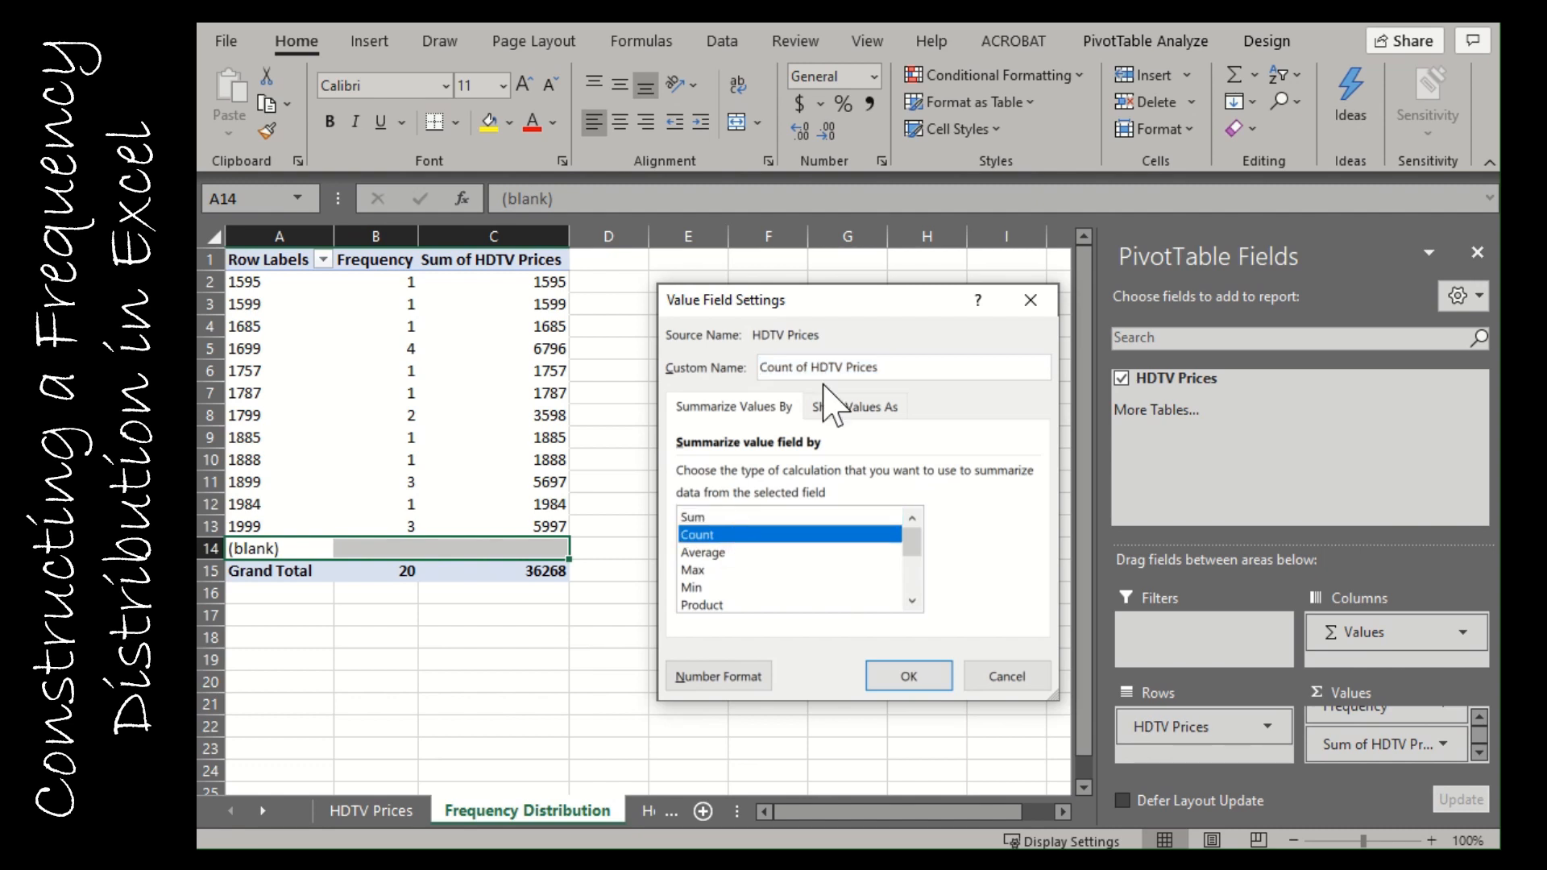
# - Show the second value field's values as % of Grand Total and apply the settings
pyautogui.click(869, 409)
pyautogui.click(830, 475)
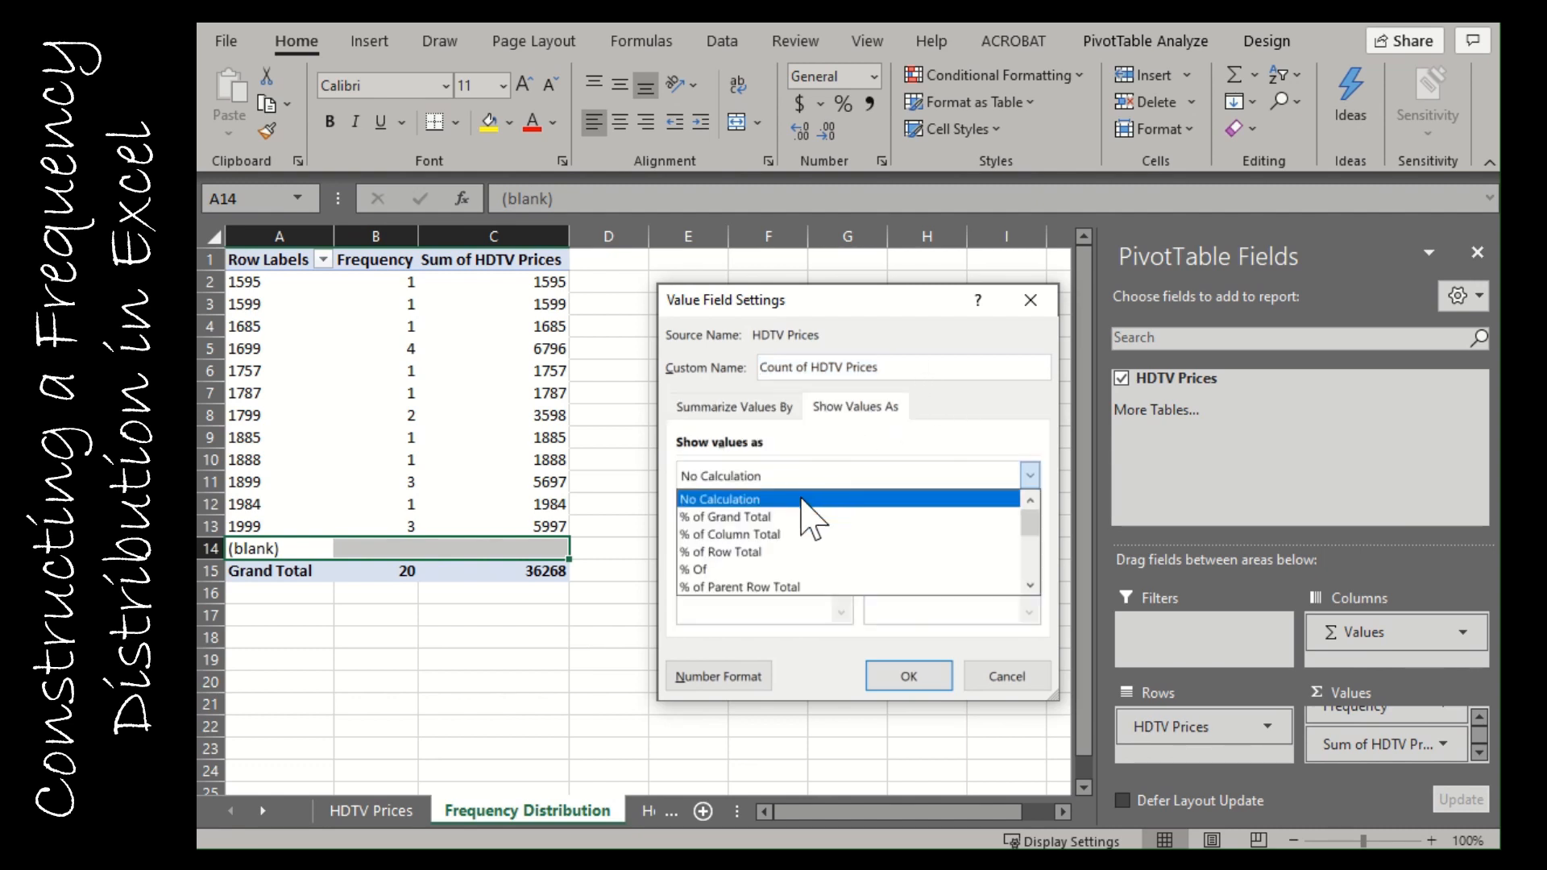
pyautogui.click(751, 518)
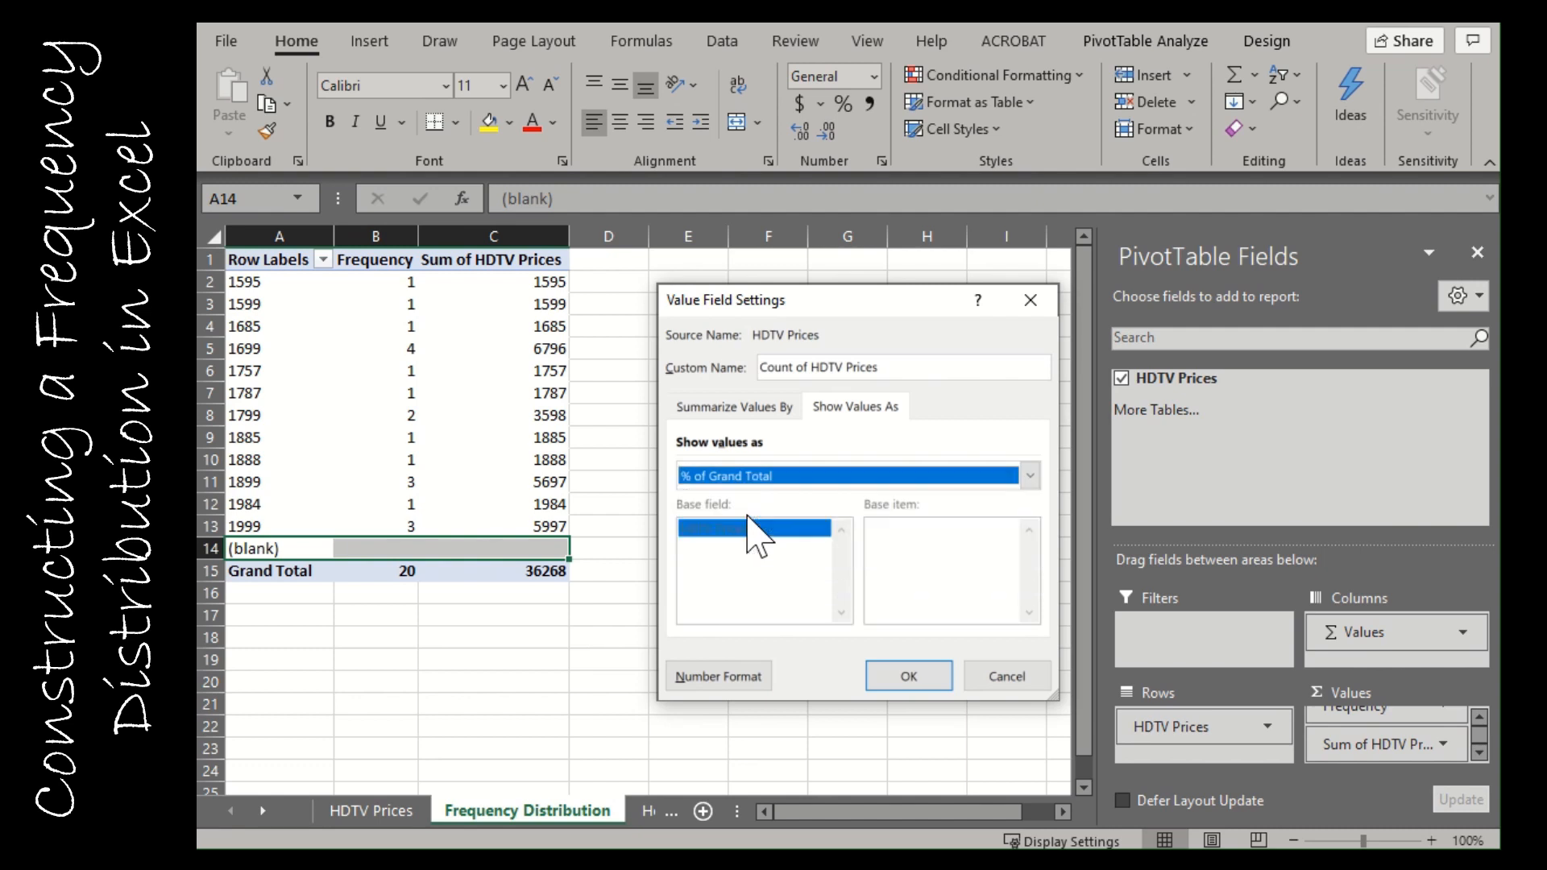
pyautogui.click(926, 683)
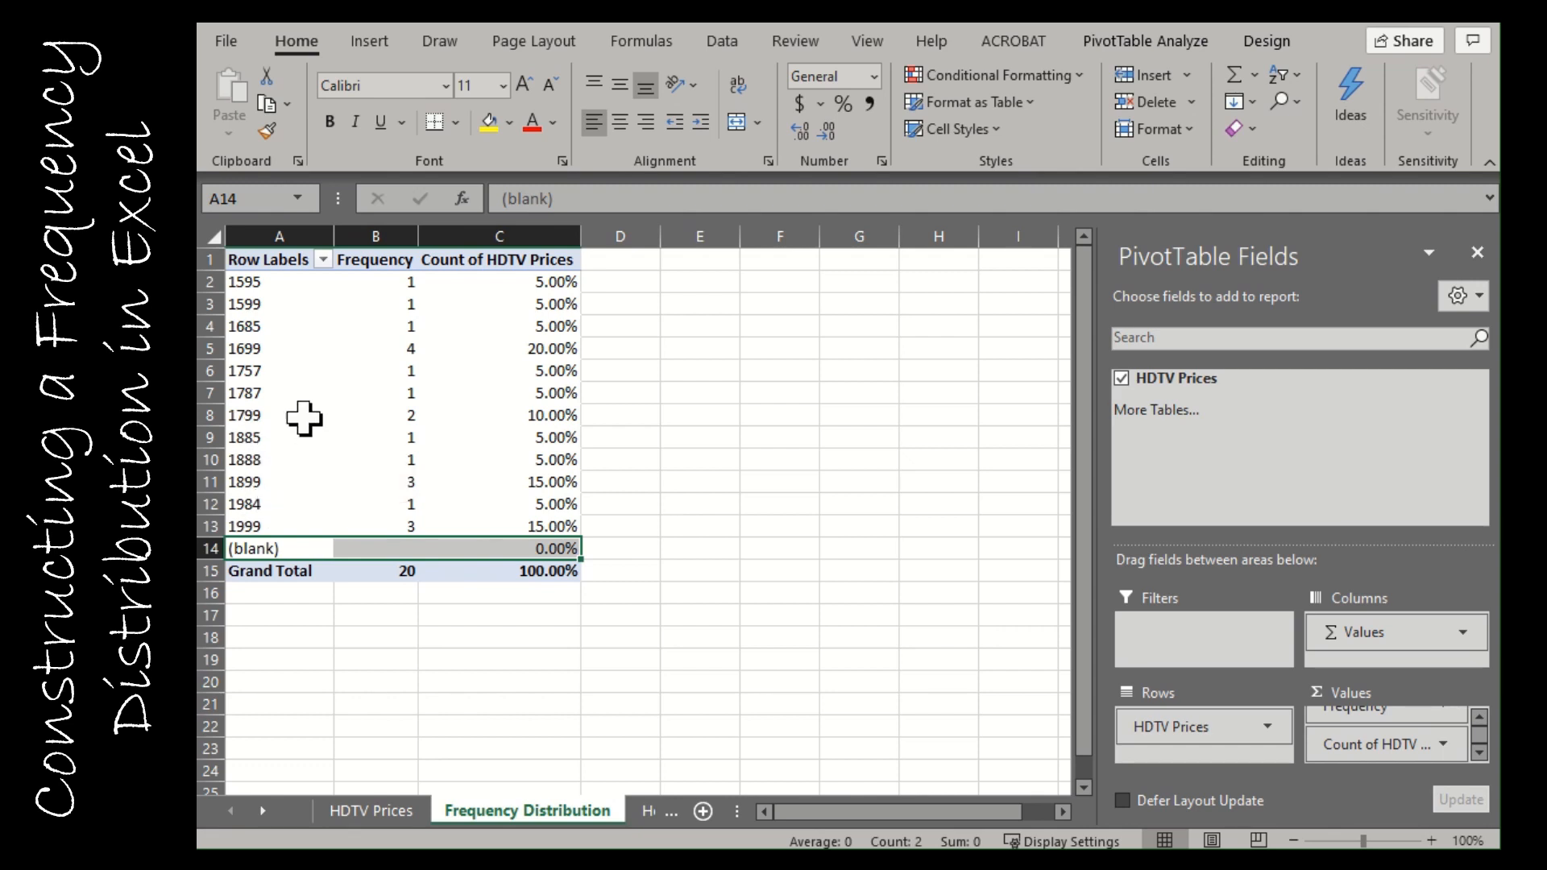
# - Group the PivotTable's price row labels starting at 1500 and ending at 1999, in intervals of 100
pyautogui.rightClick(243, 282)
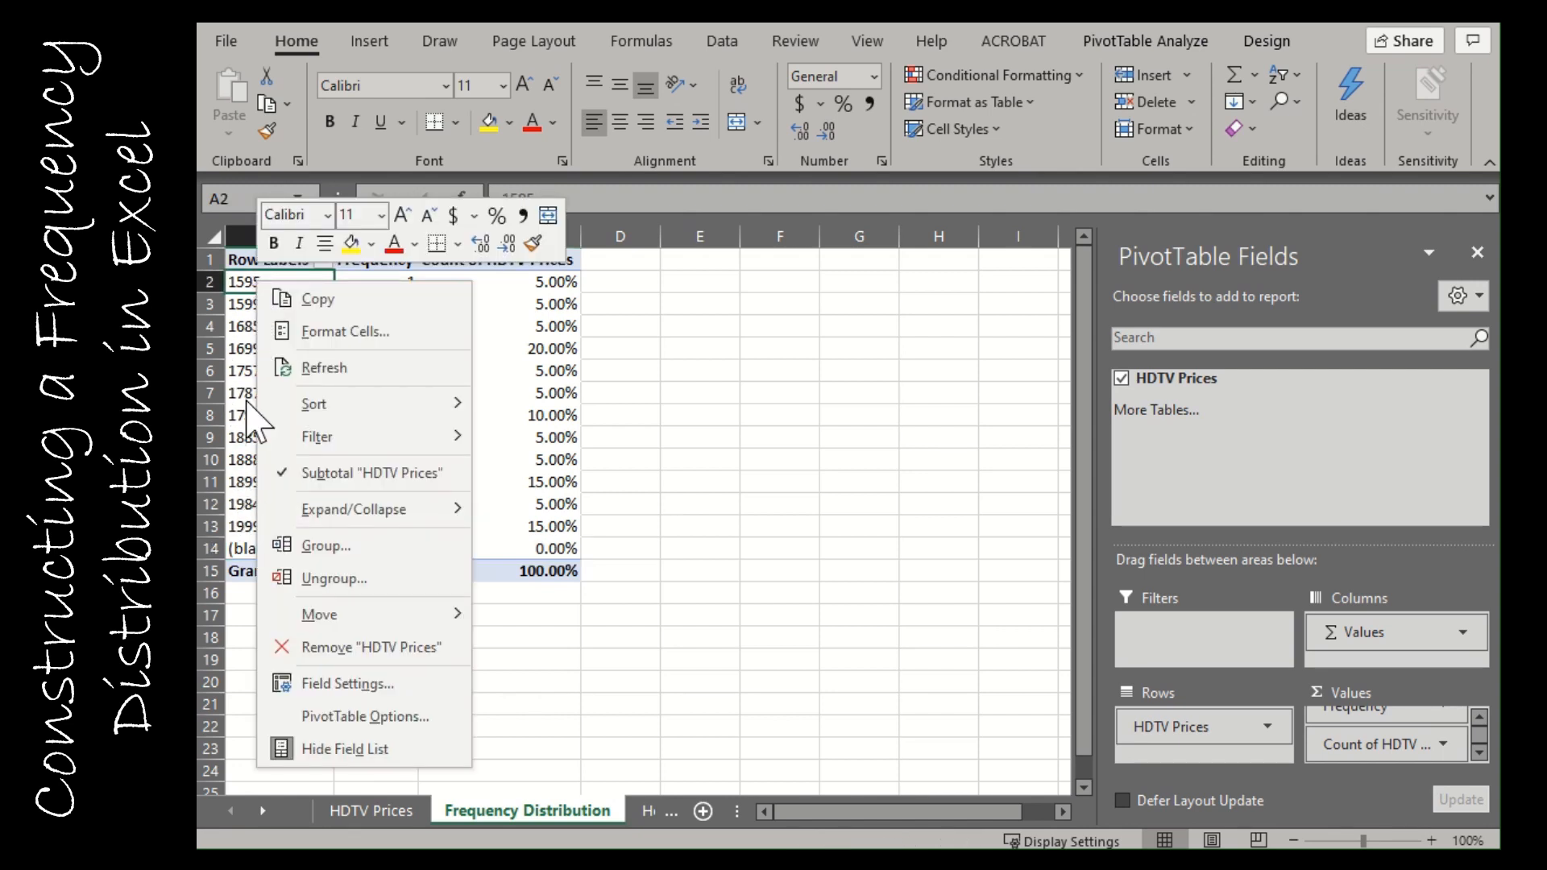
pyautogui.click(299, 538)
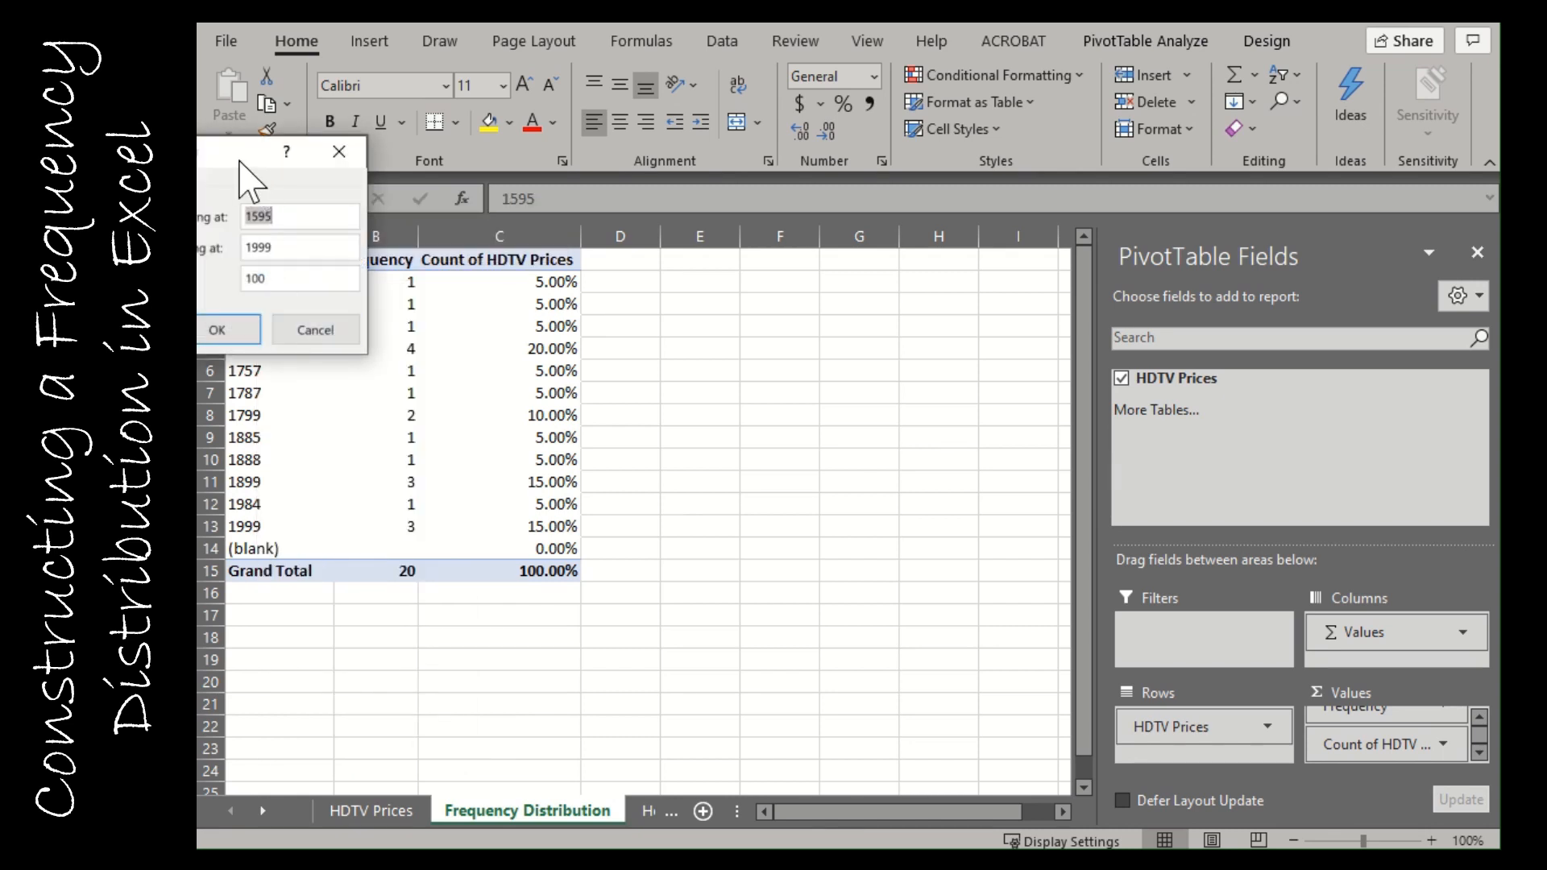
pyautogui.moveTo(257, 160); pyautogui.dragTo(752, 448)
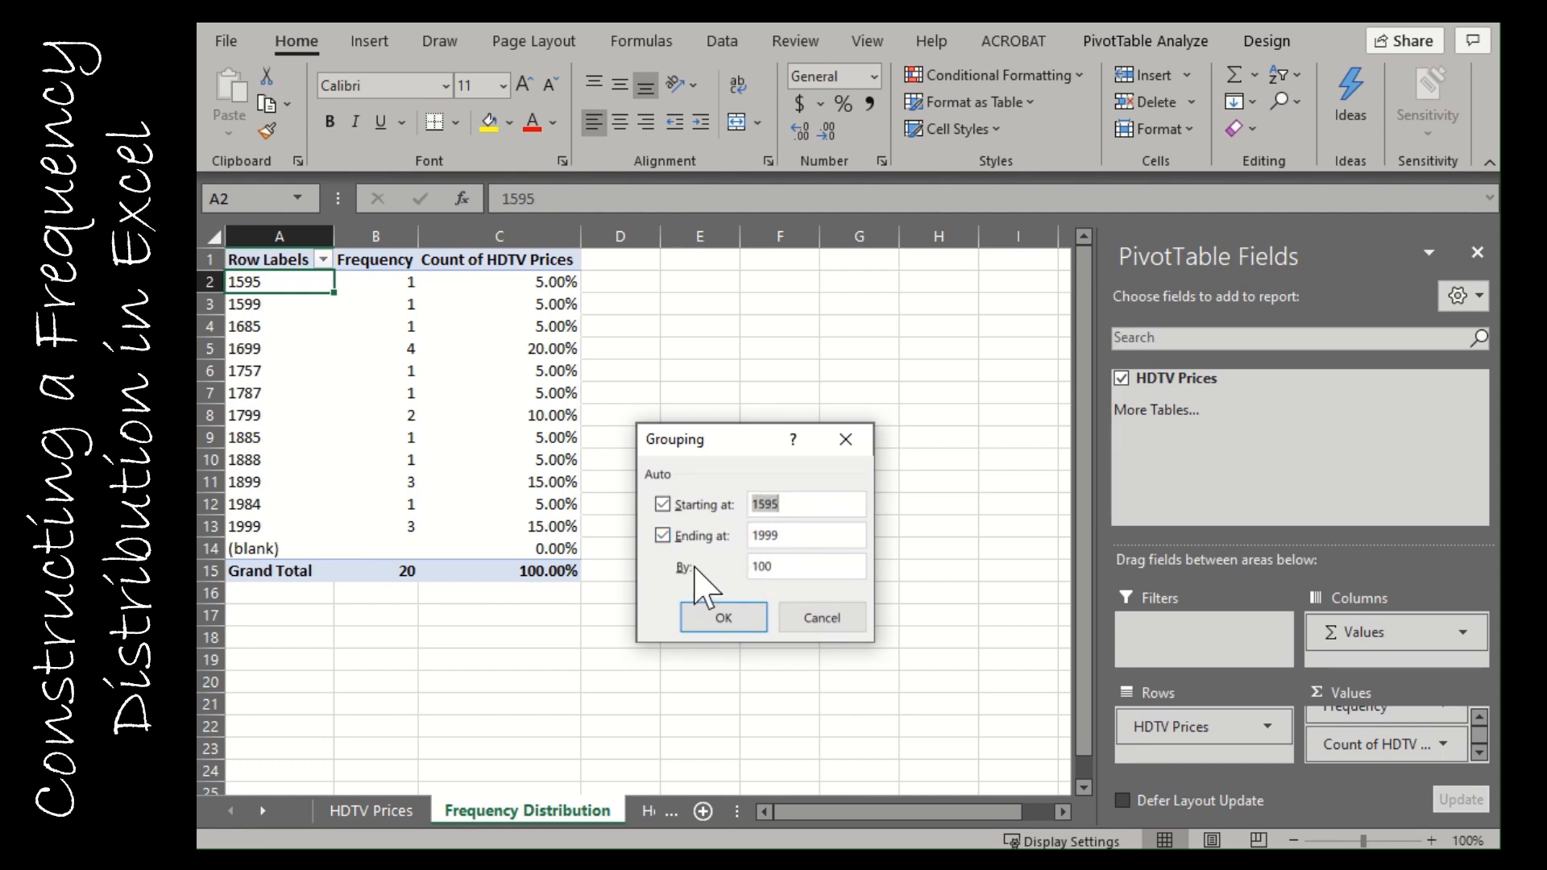
pyautogui.click(781, 567)
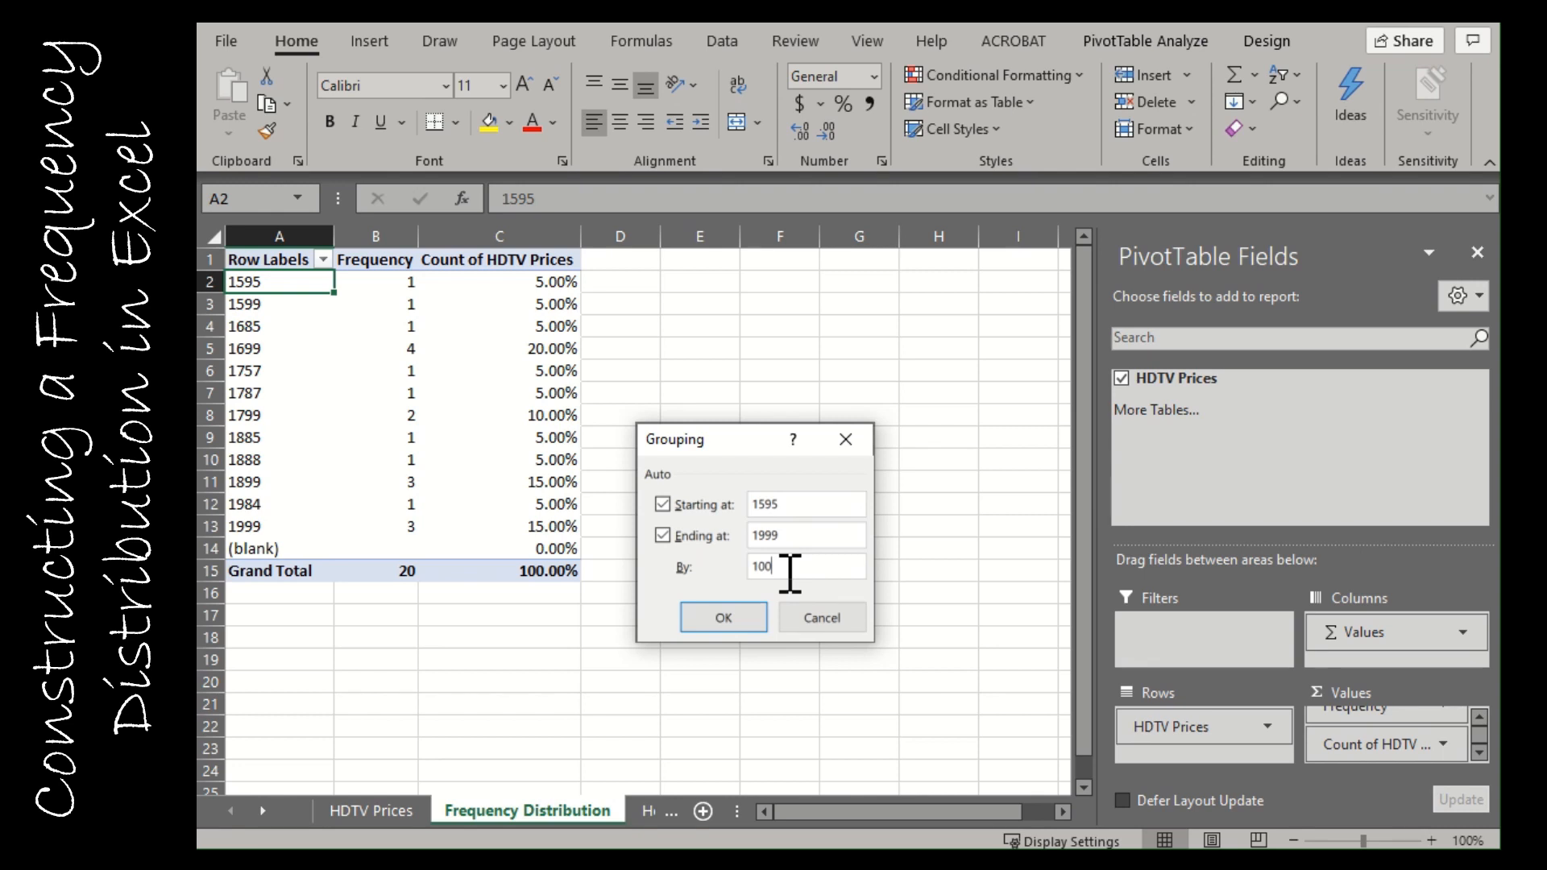
pyautogui.click(663, 504)
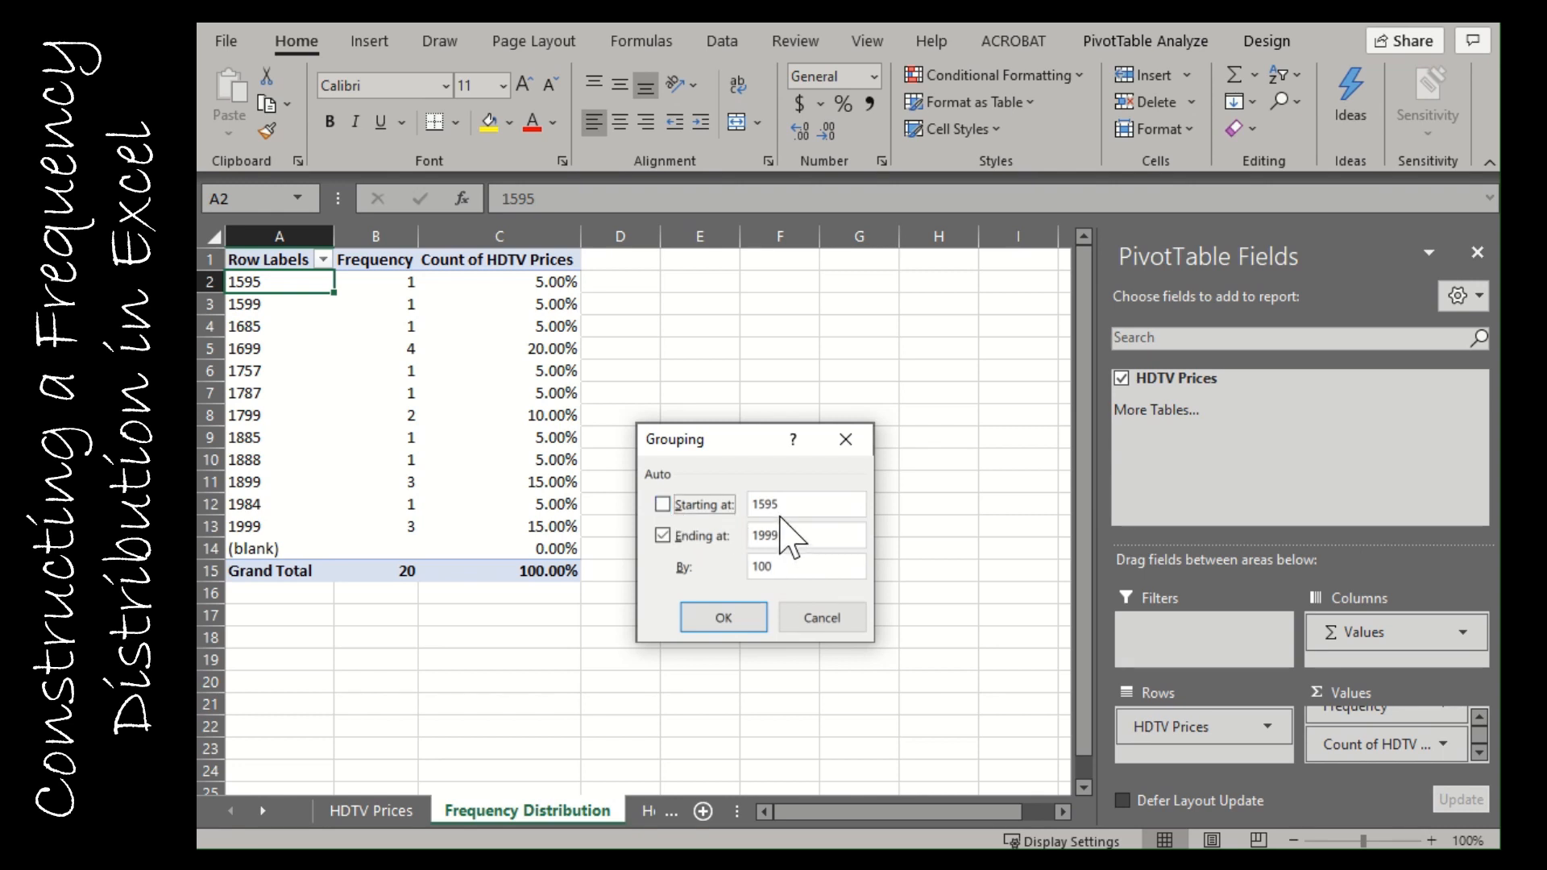
pyautogui.click(662, 504)
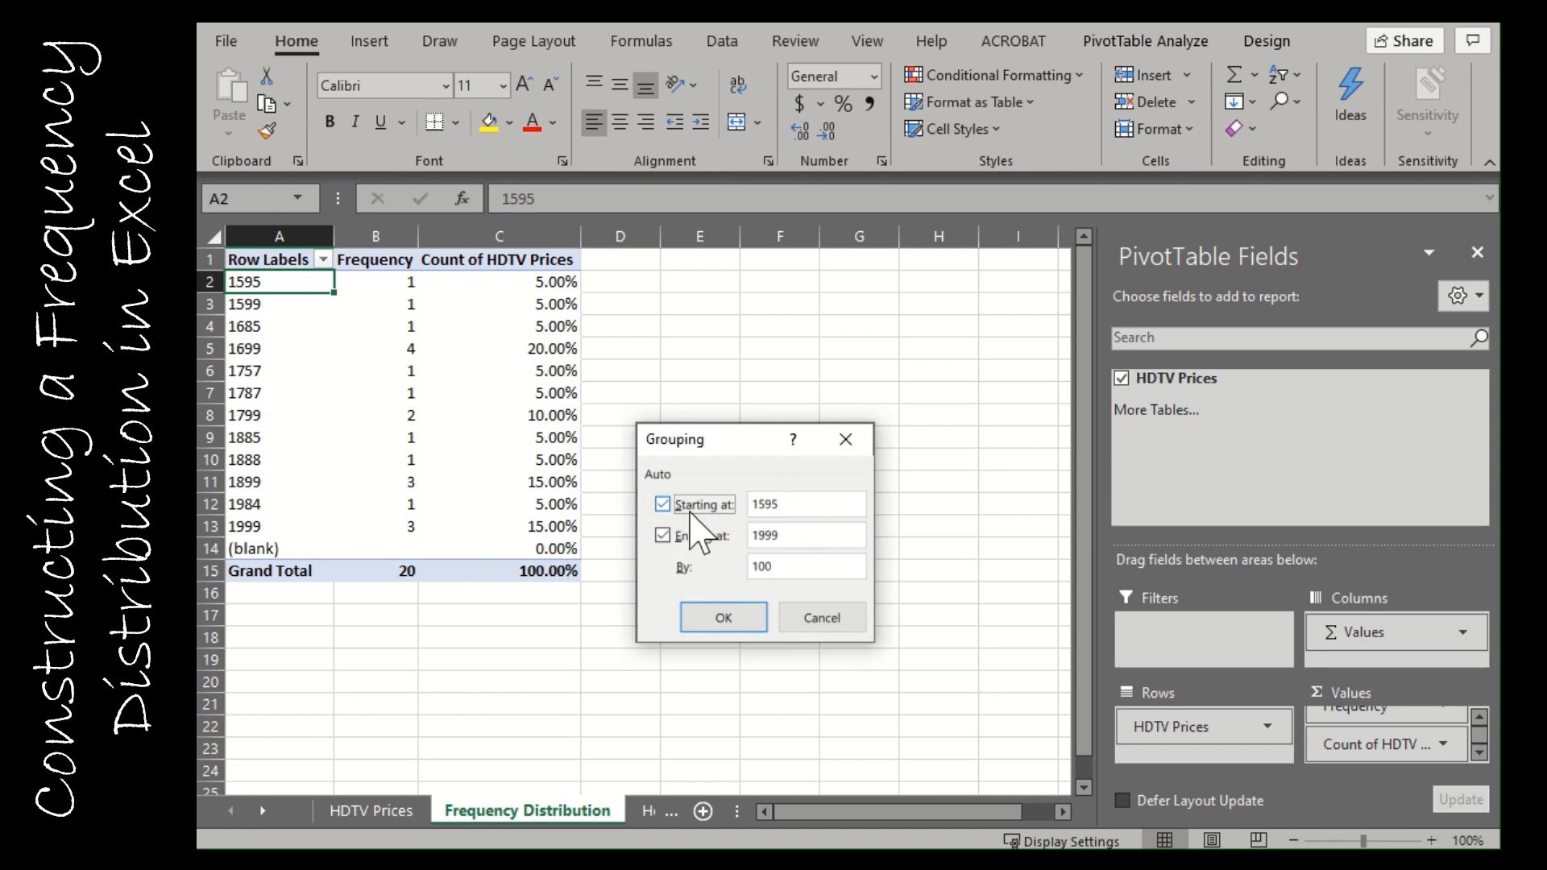
pyautogui.click(662, 504)
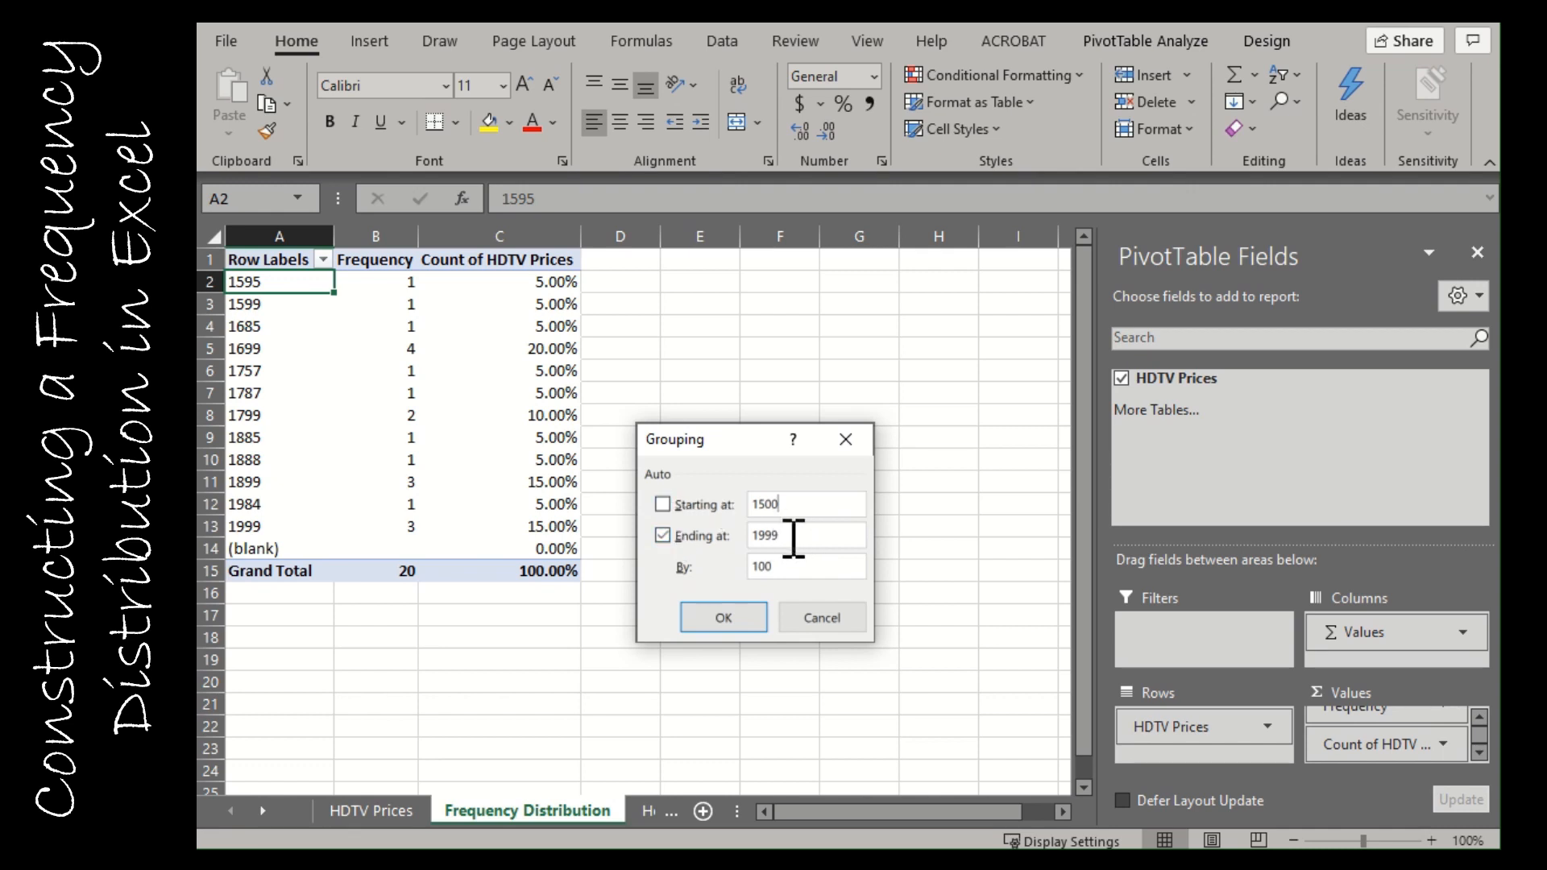
pyautogui.click(723, 617)
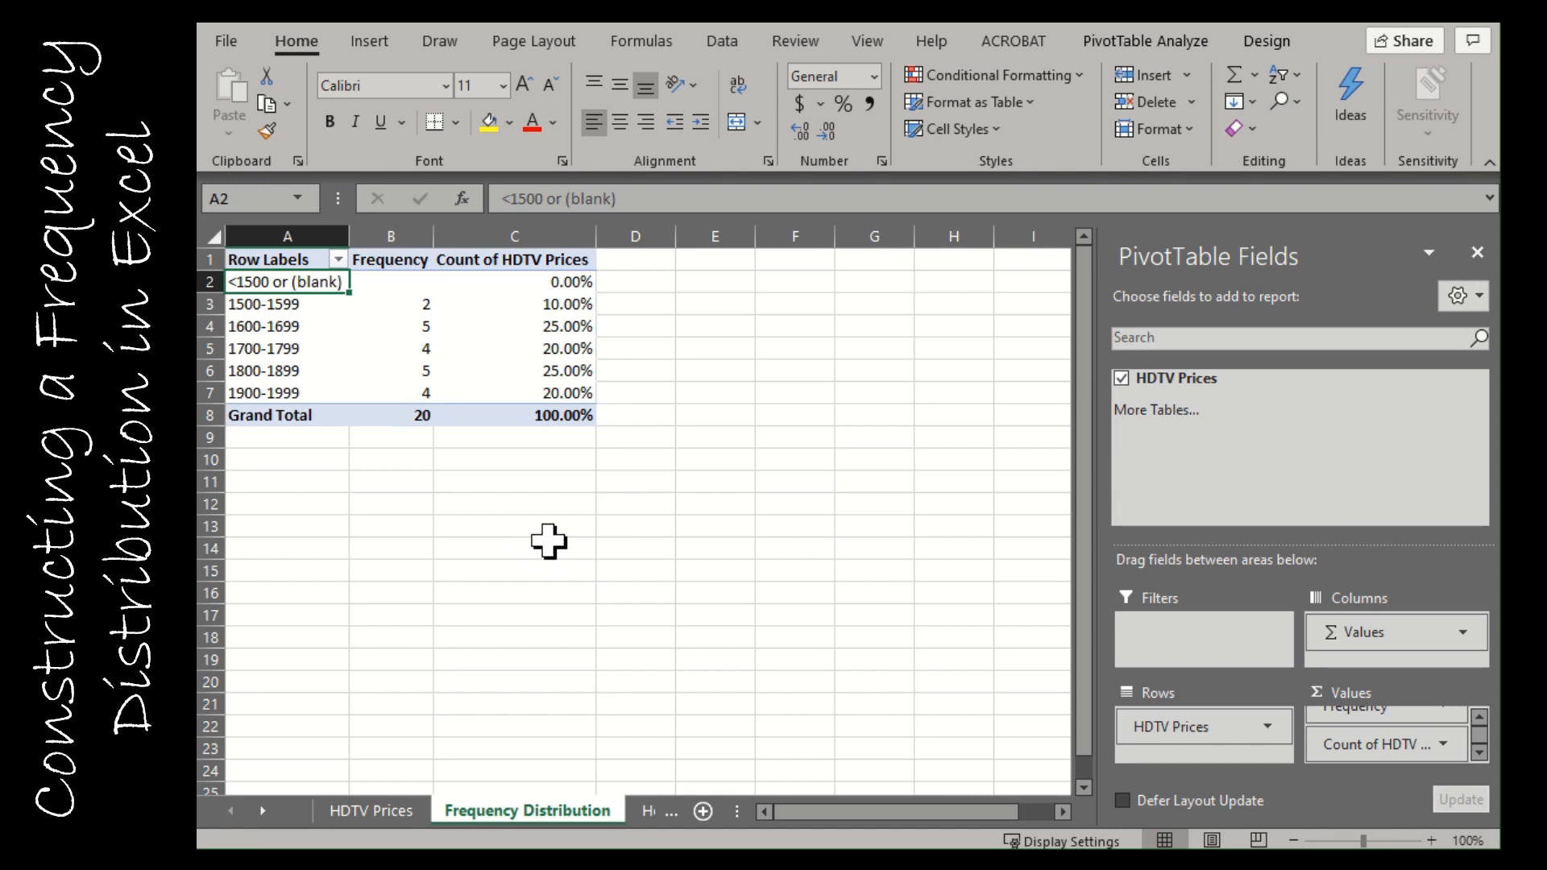
# - Filter the HDTV Prices field to exclude the <1500 or (blank) group from the PivotTable
pyautogui.click(246, 282)
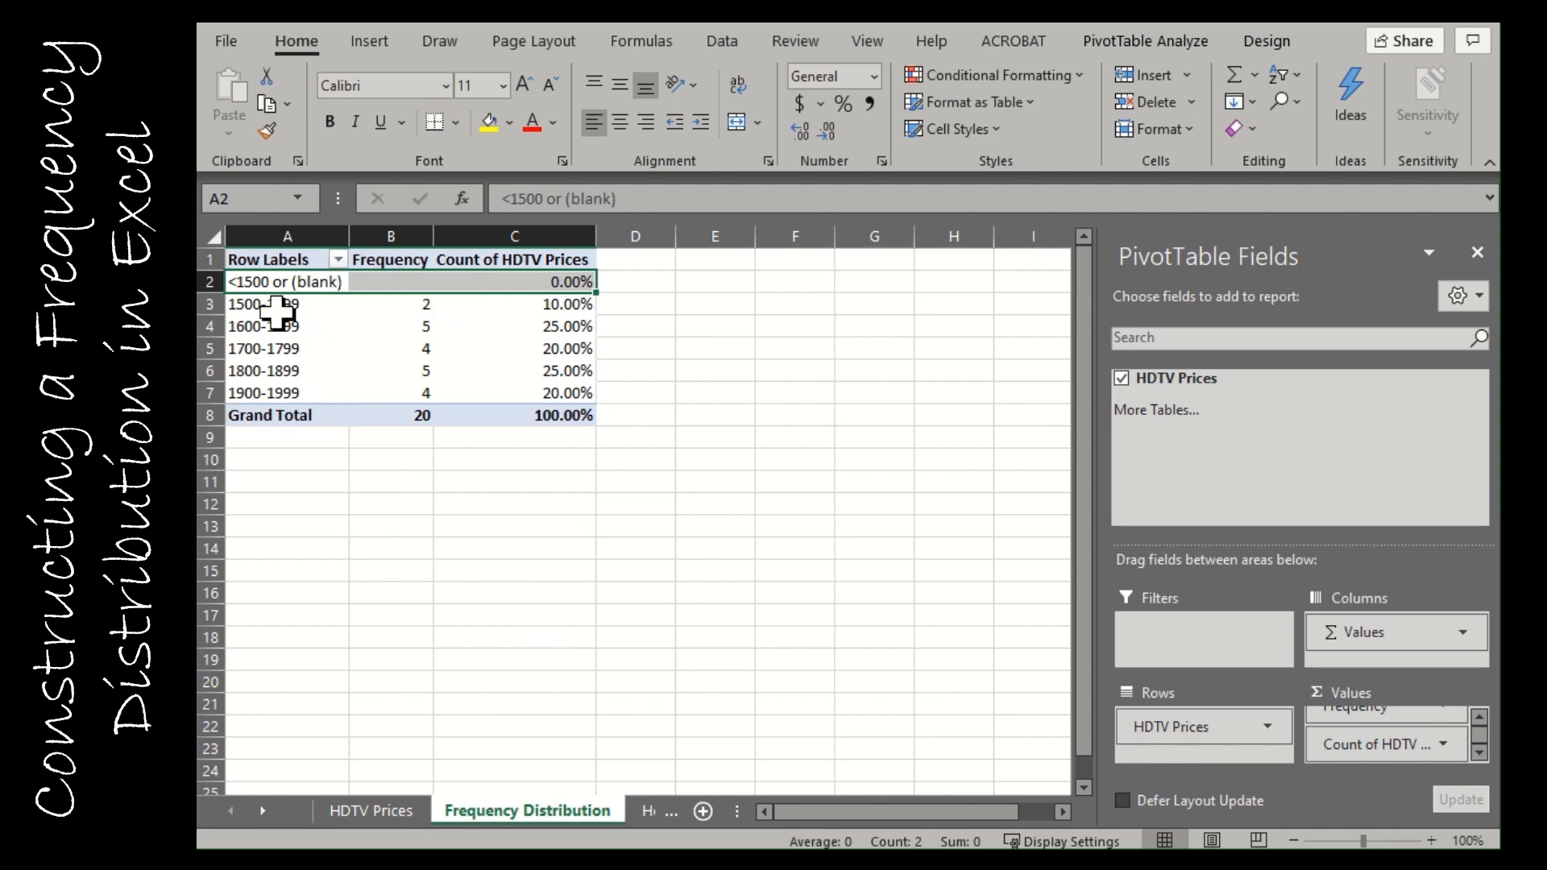
pyautogui.click(1467, 377)
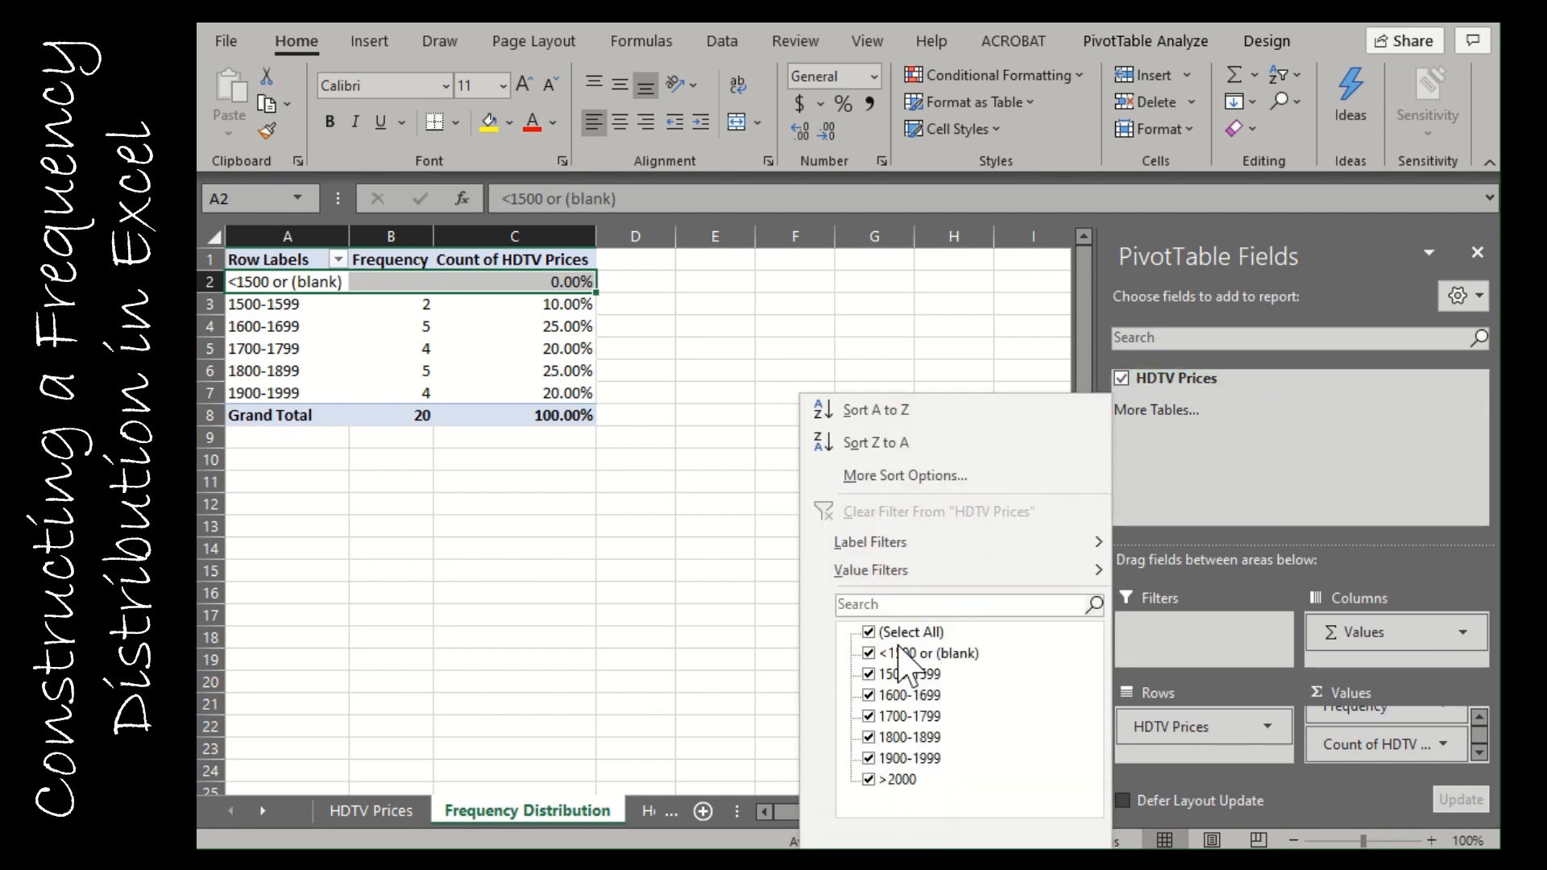
pyautogui.click(868, 653)
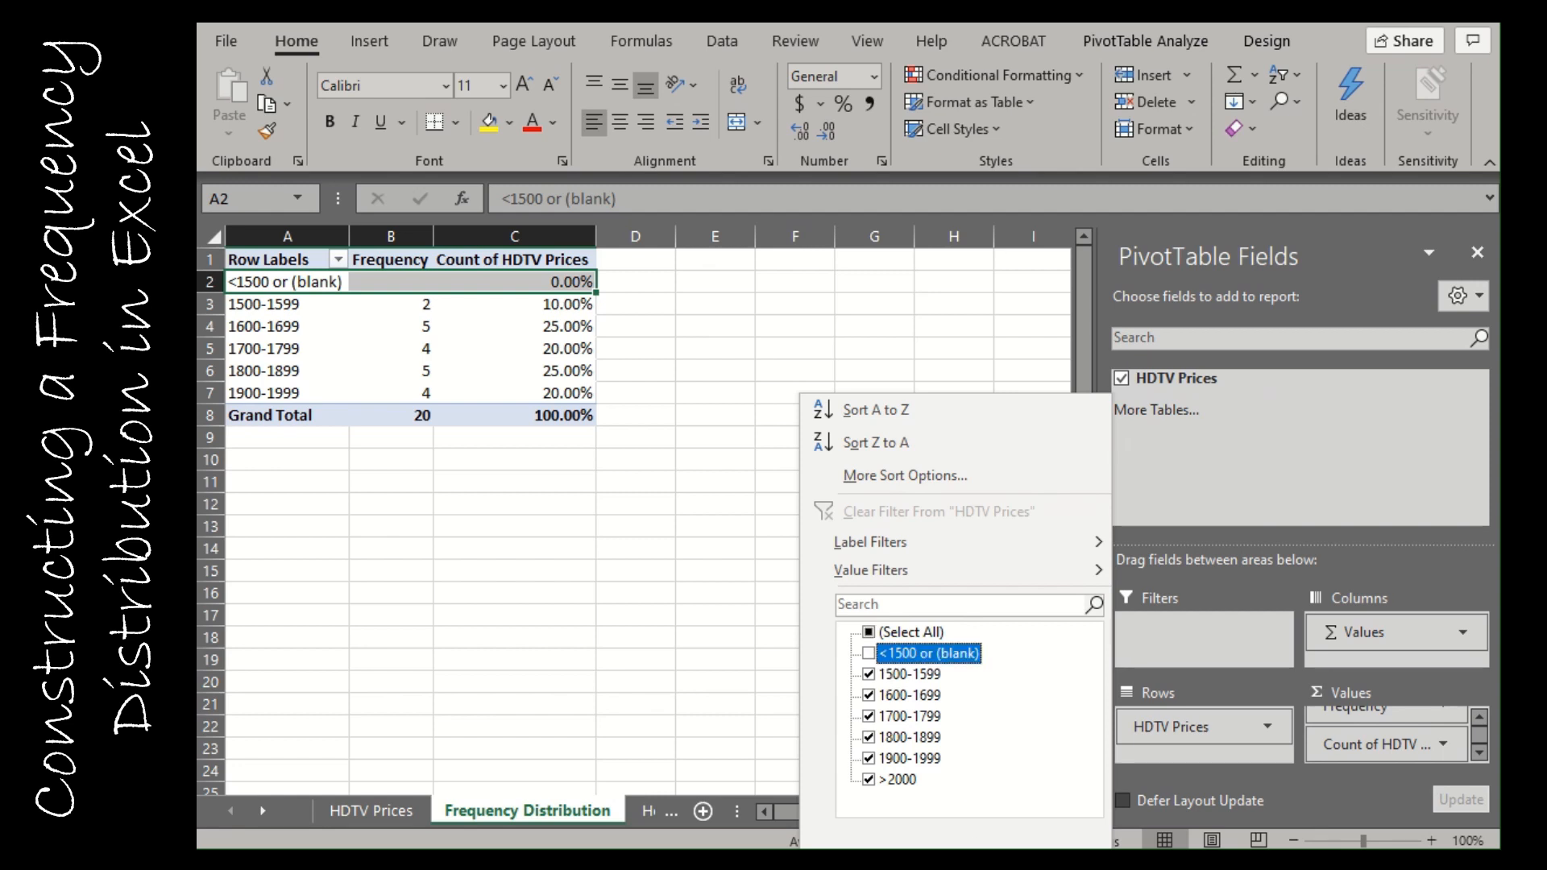
pyautogui.press('Return')
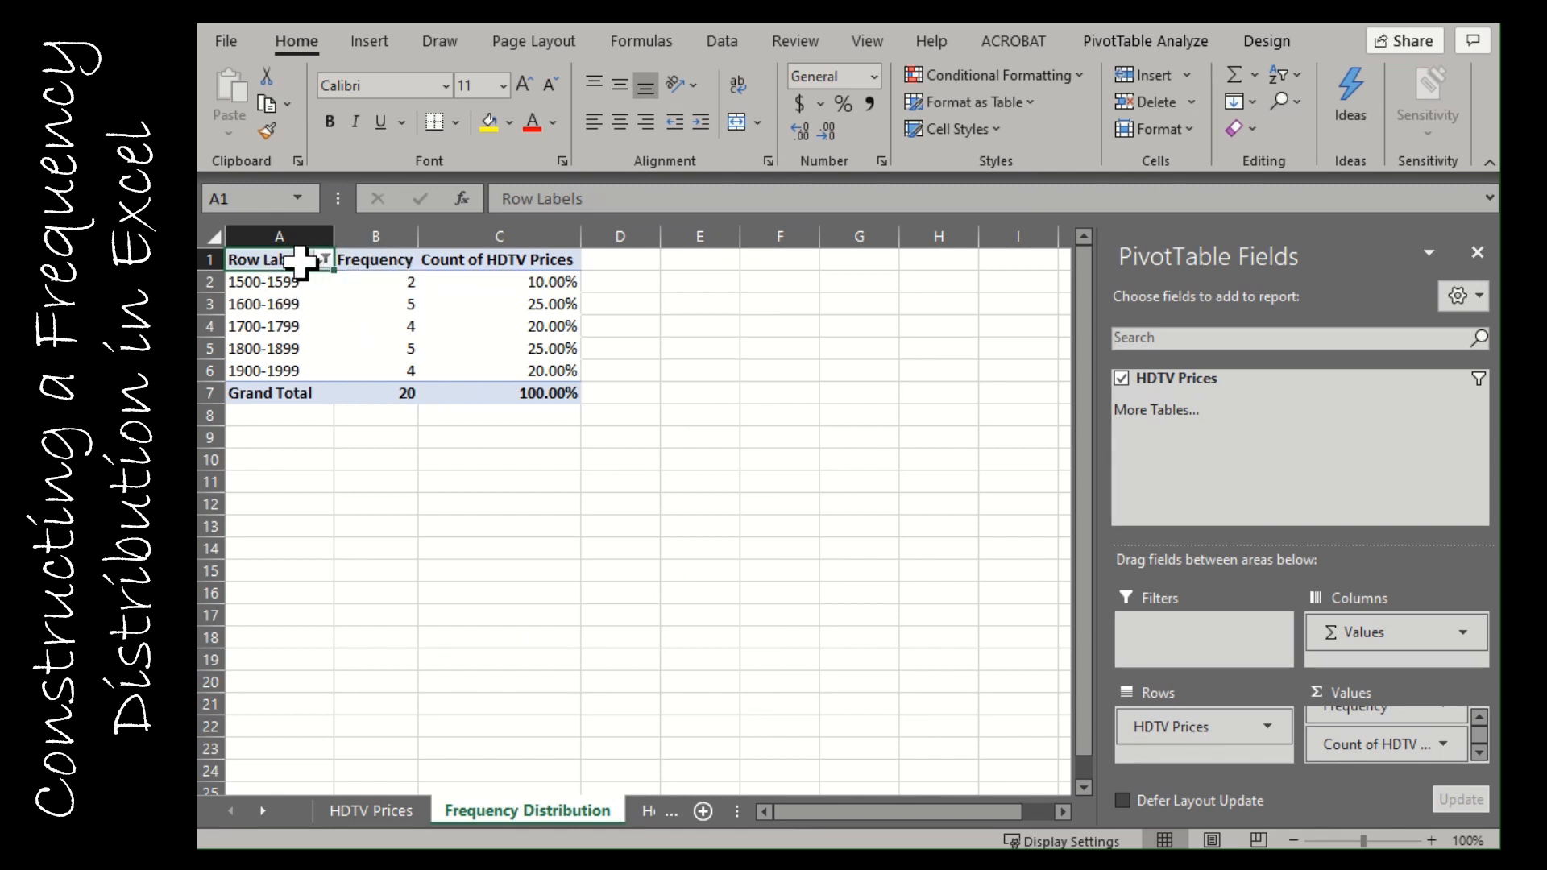
# - Rename the Count of HDTV Prices value field as Rel. Freq
pyautogui.click(373, 259)
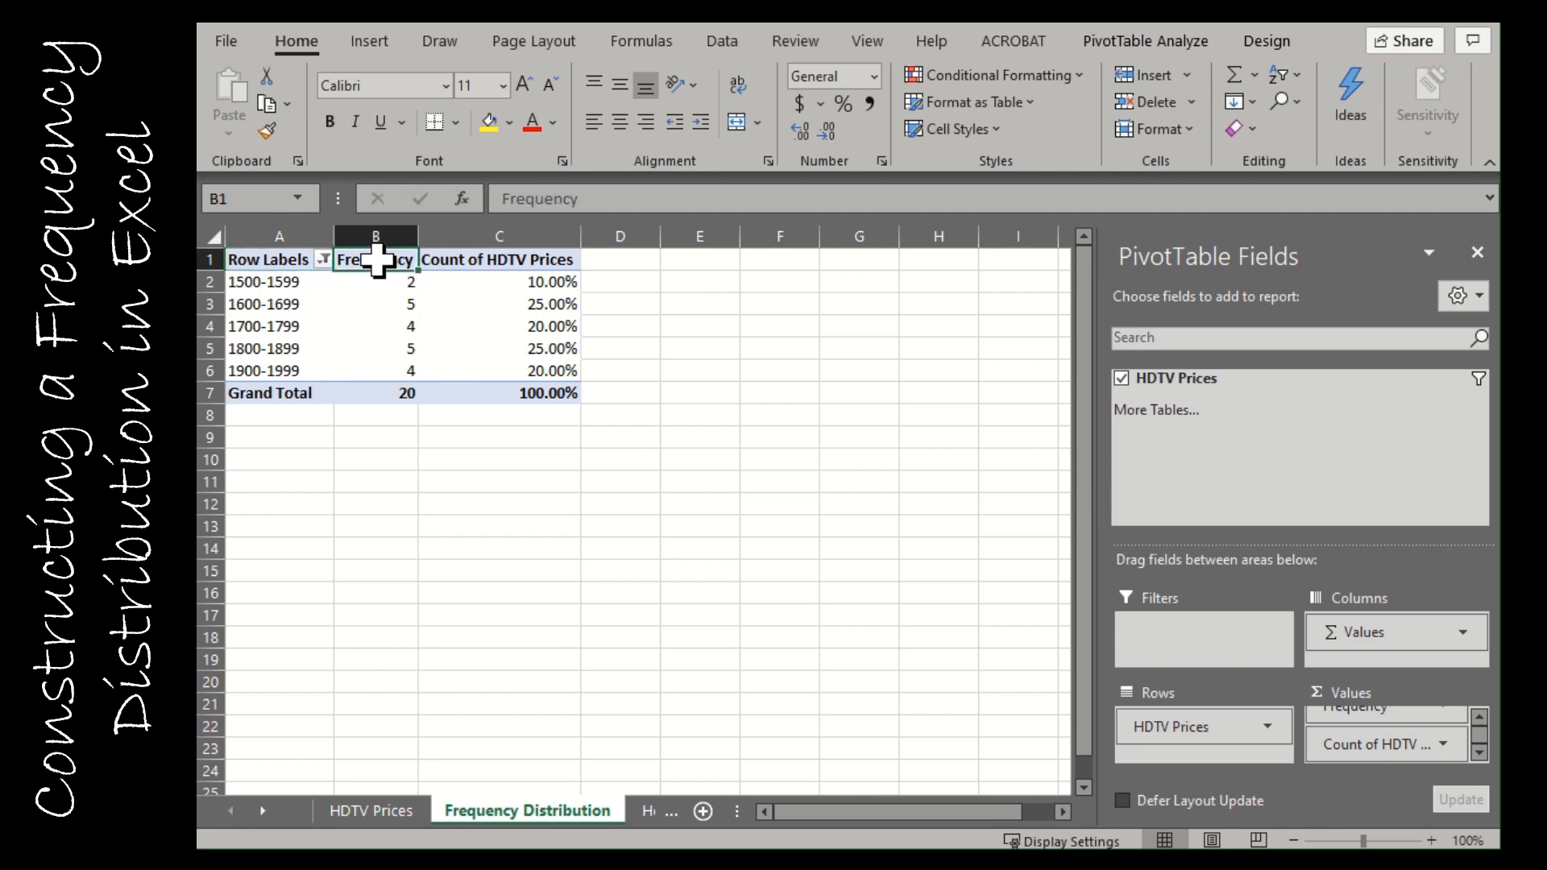
pyautogui.click(499, 259)
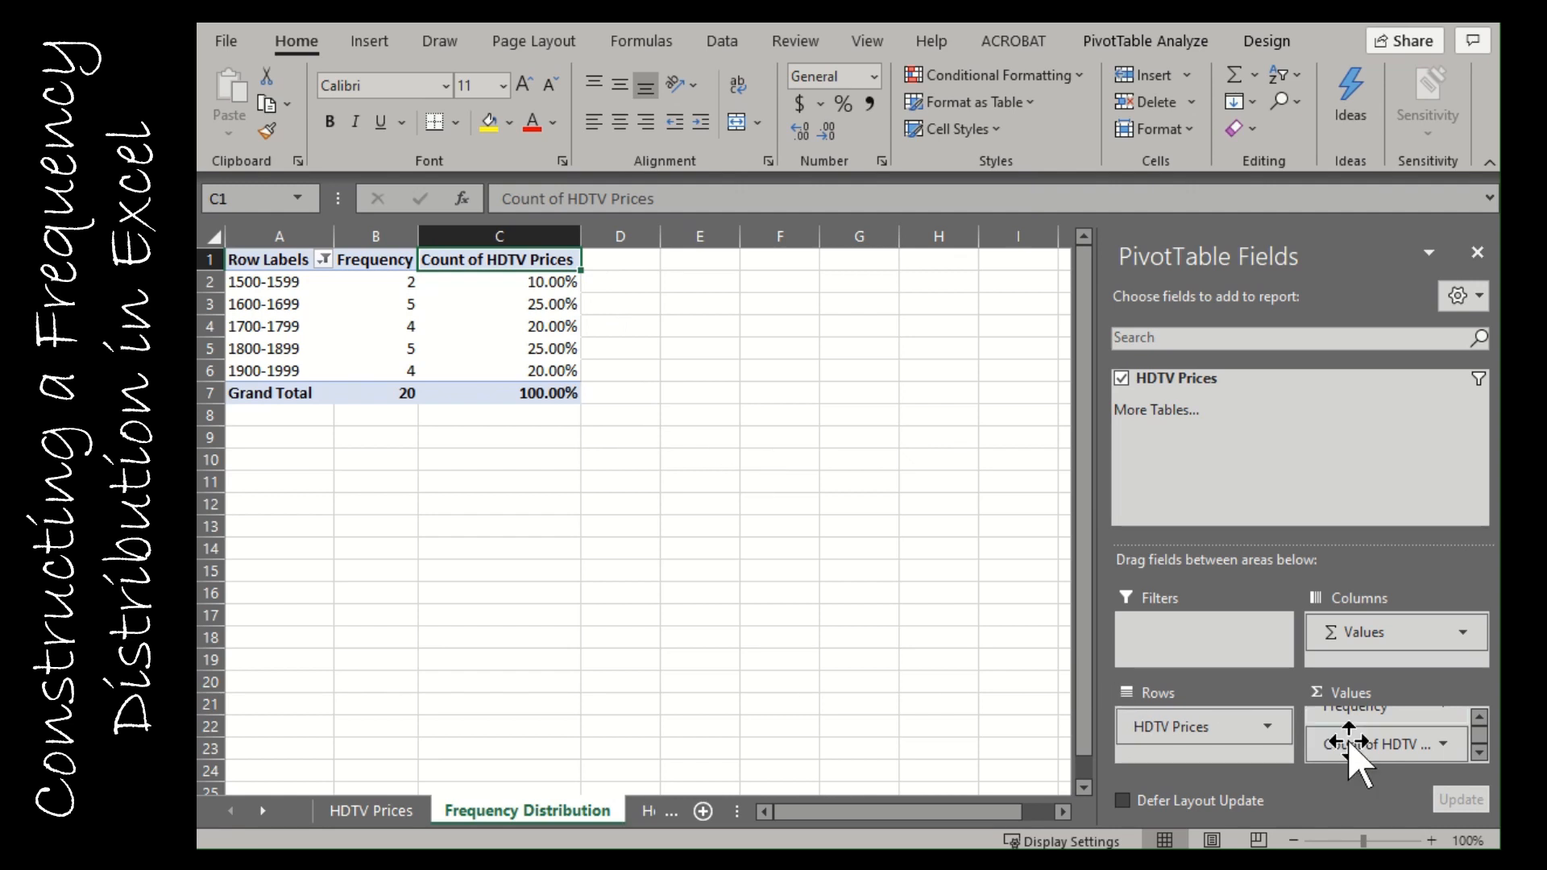
pyautogui.click(1442, 745)
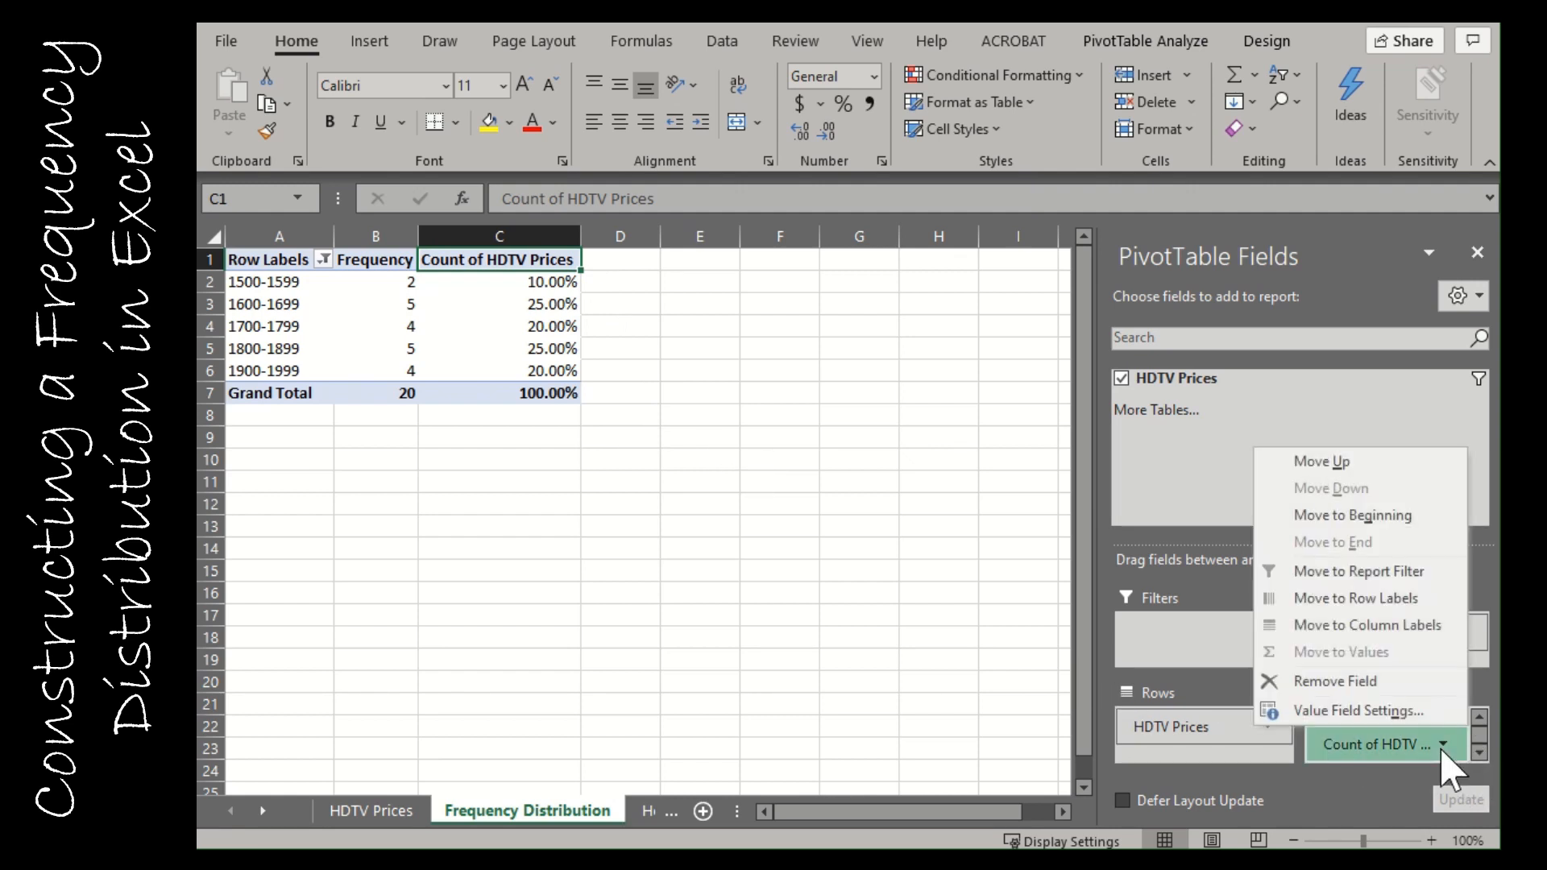
pyautogui.click(1369, 709)
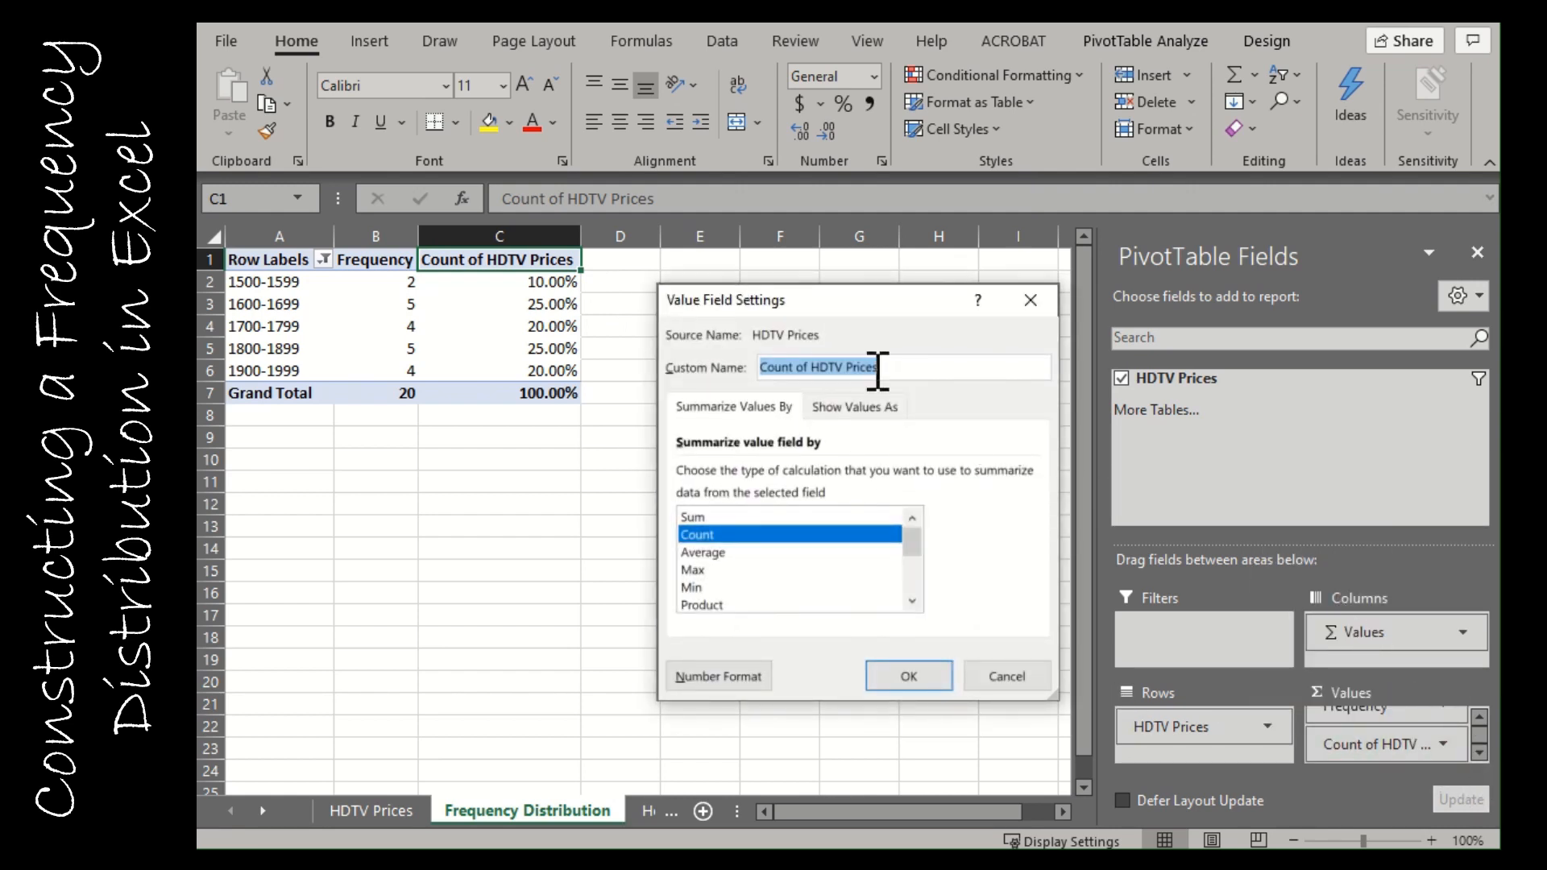
pyautogui.write('Rel. Freq.')
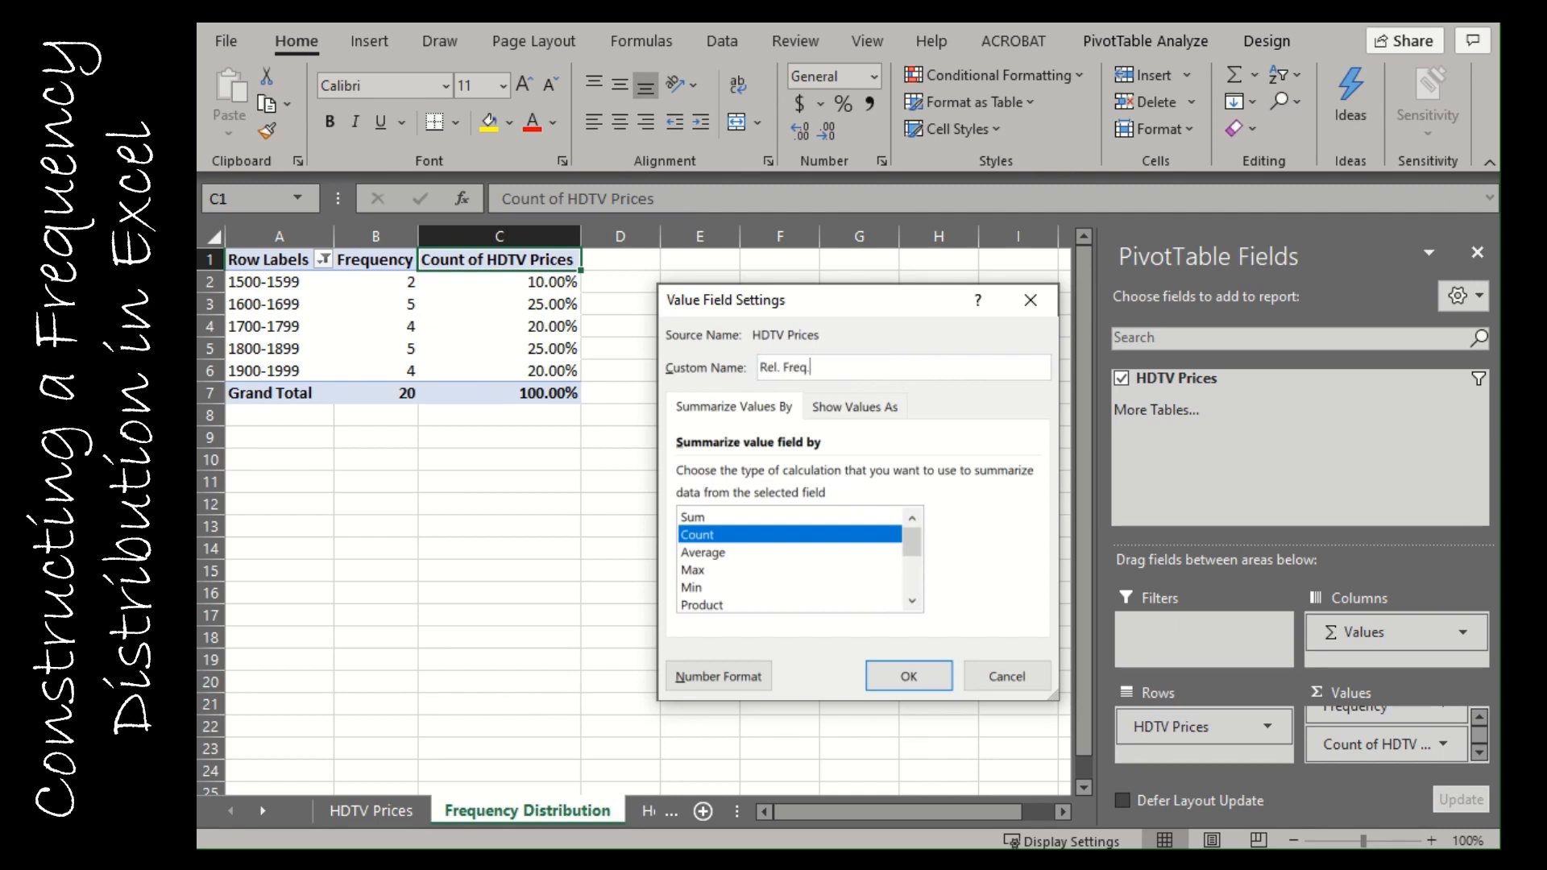
pyautogui.click(918, 678)
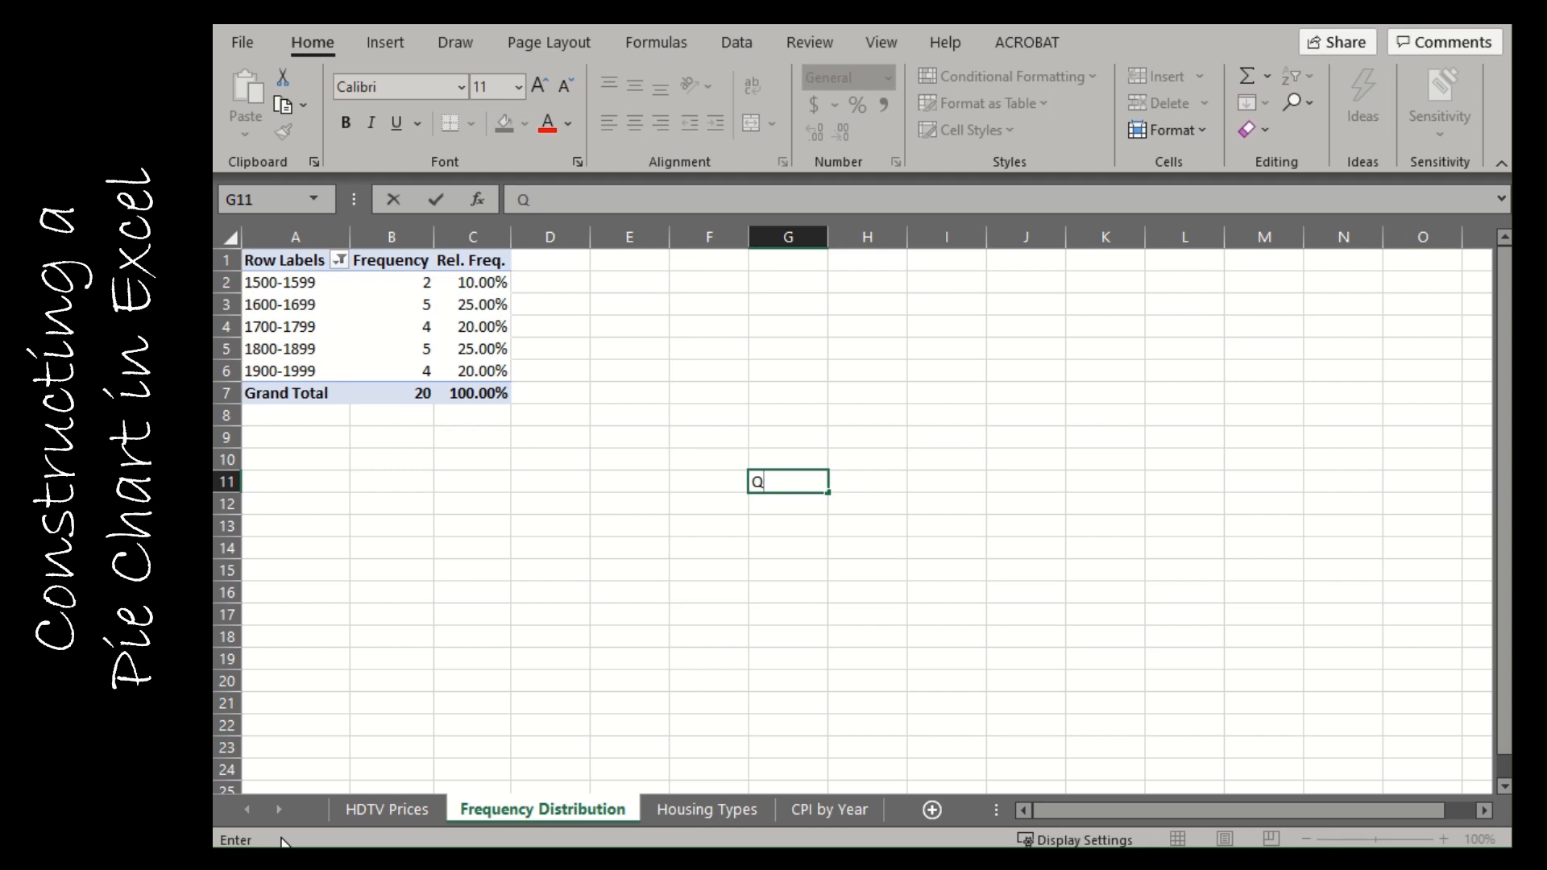
# - Clear the stray Q from cell G11
pyautogui.click(575, 666)
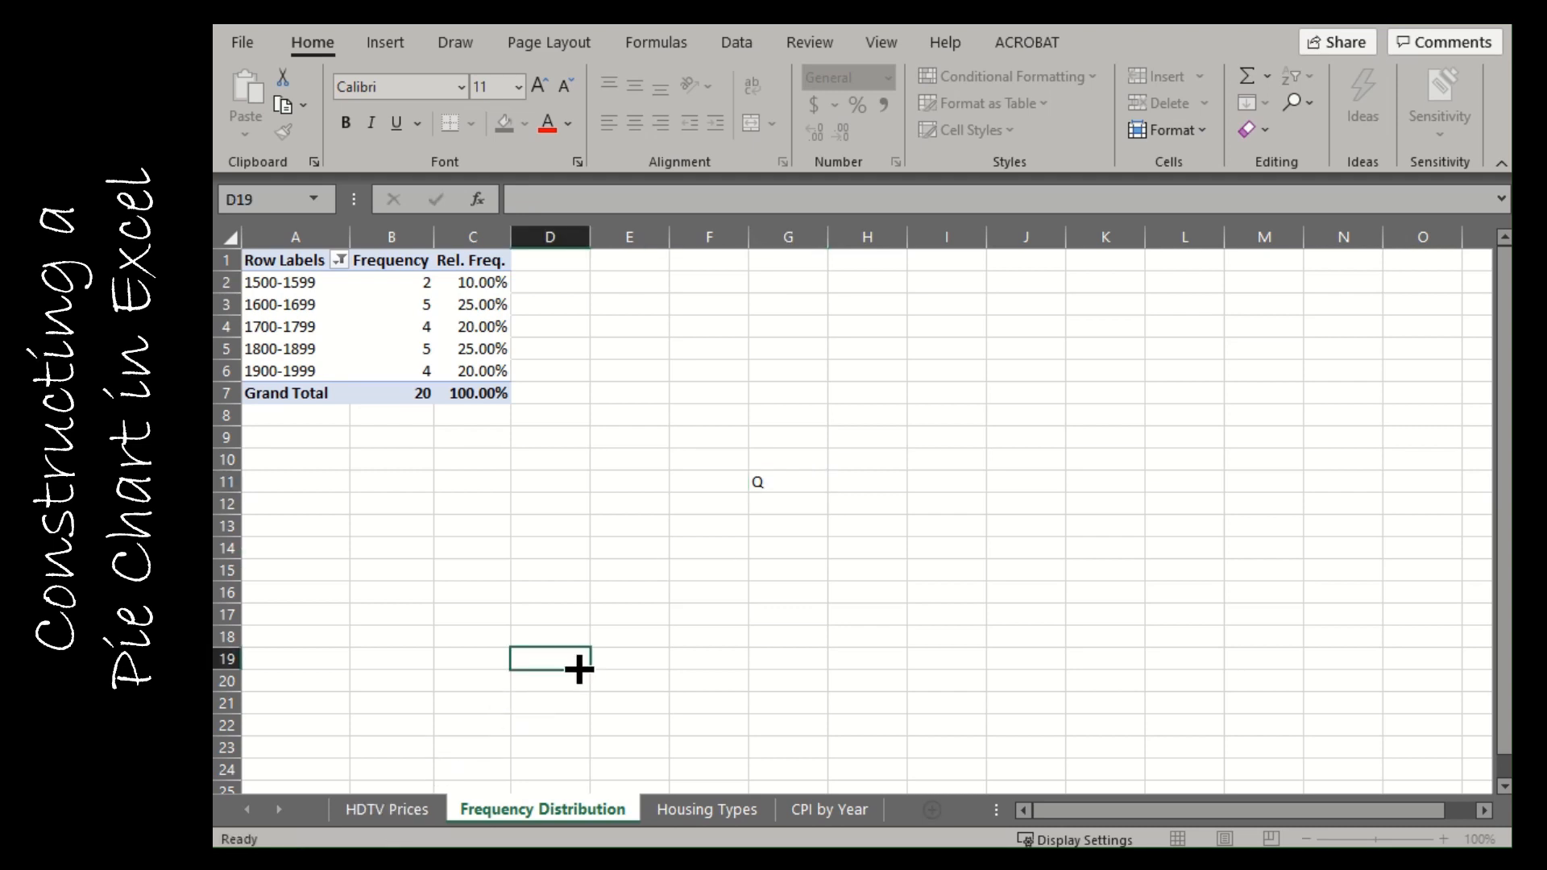
pyautogui.click(771, 483)
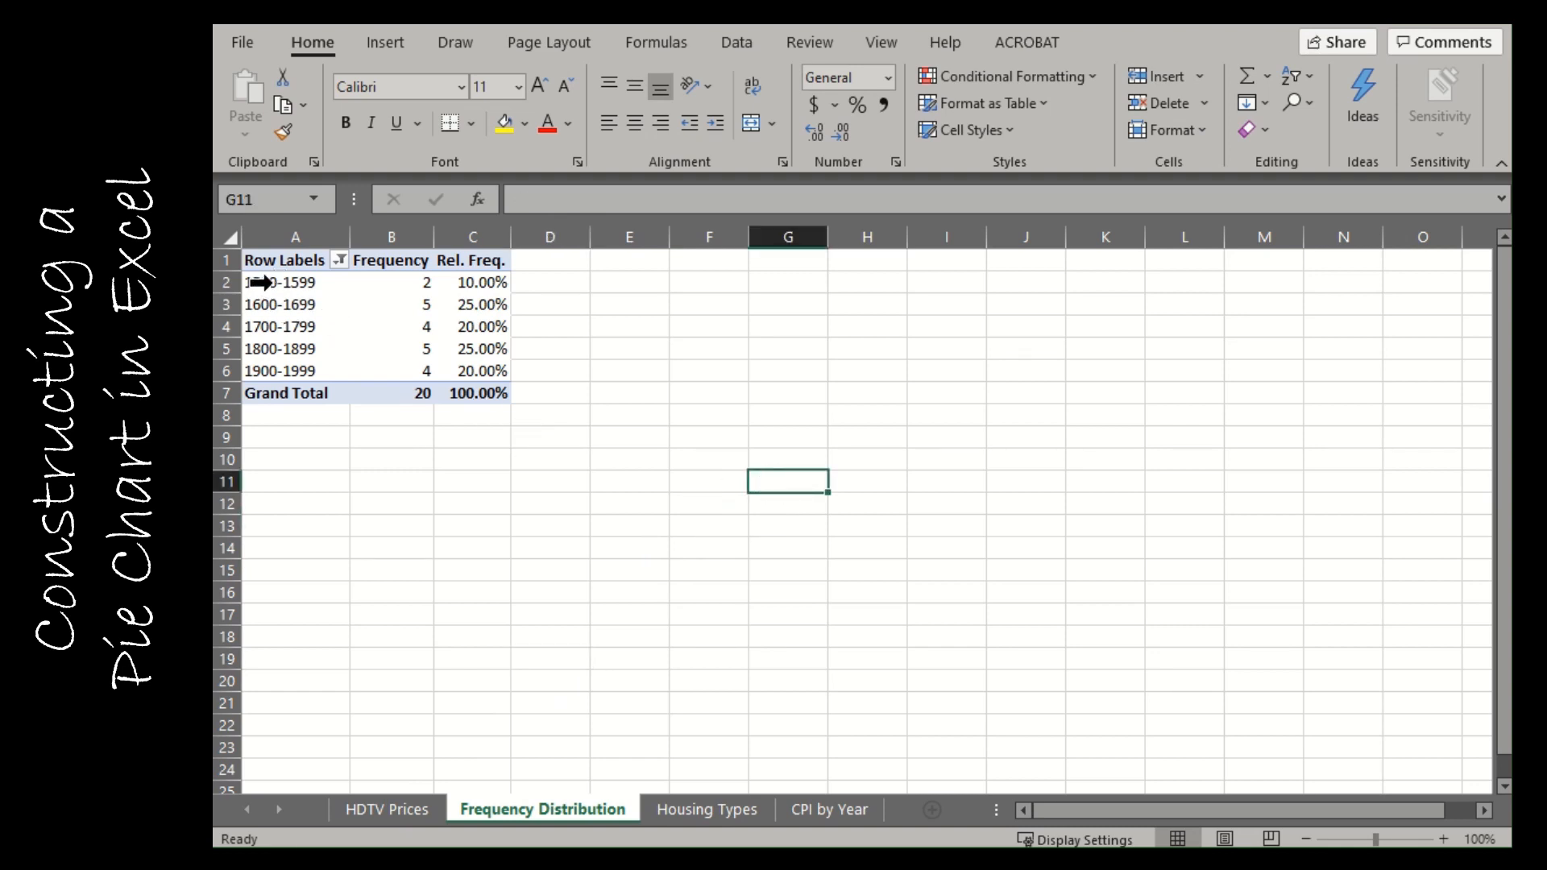
# - Insert a 2-D pie chart from the PivotTable's class rows A2:C6 and compare it with the frequency columns
pyautogui.moveTo(278, 282); pyautogui.dragTo(439, 370)
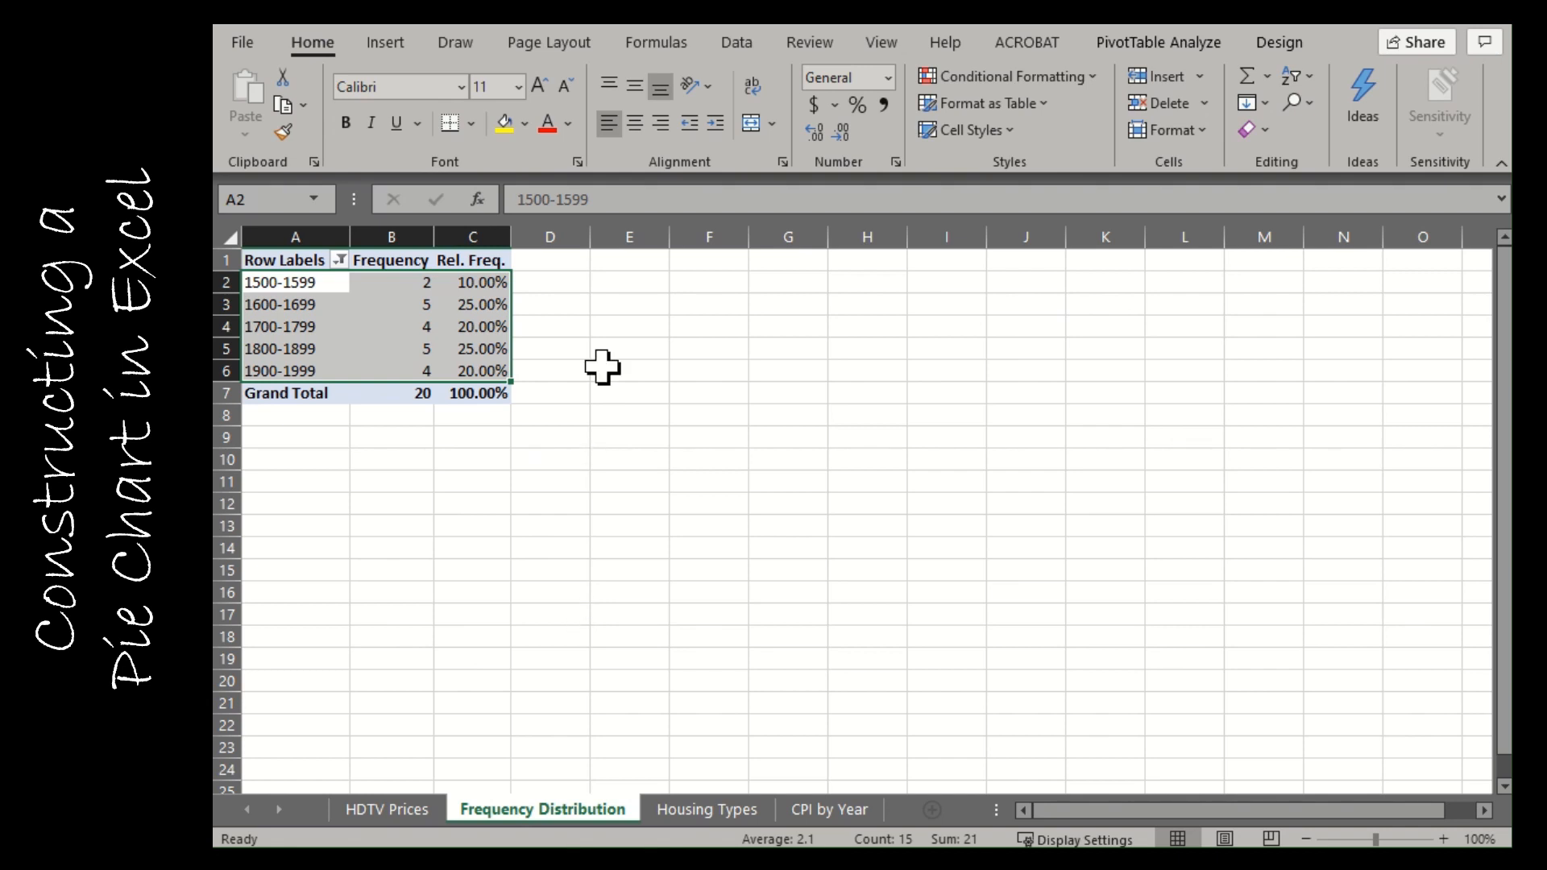
pyautogui.click(400, 47)
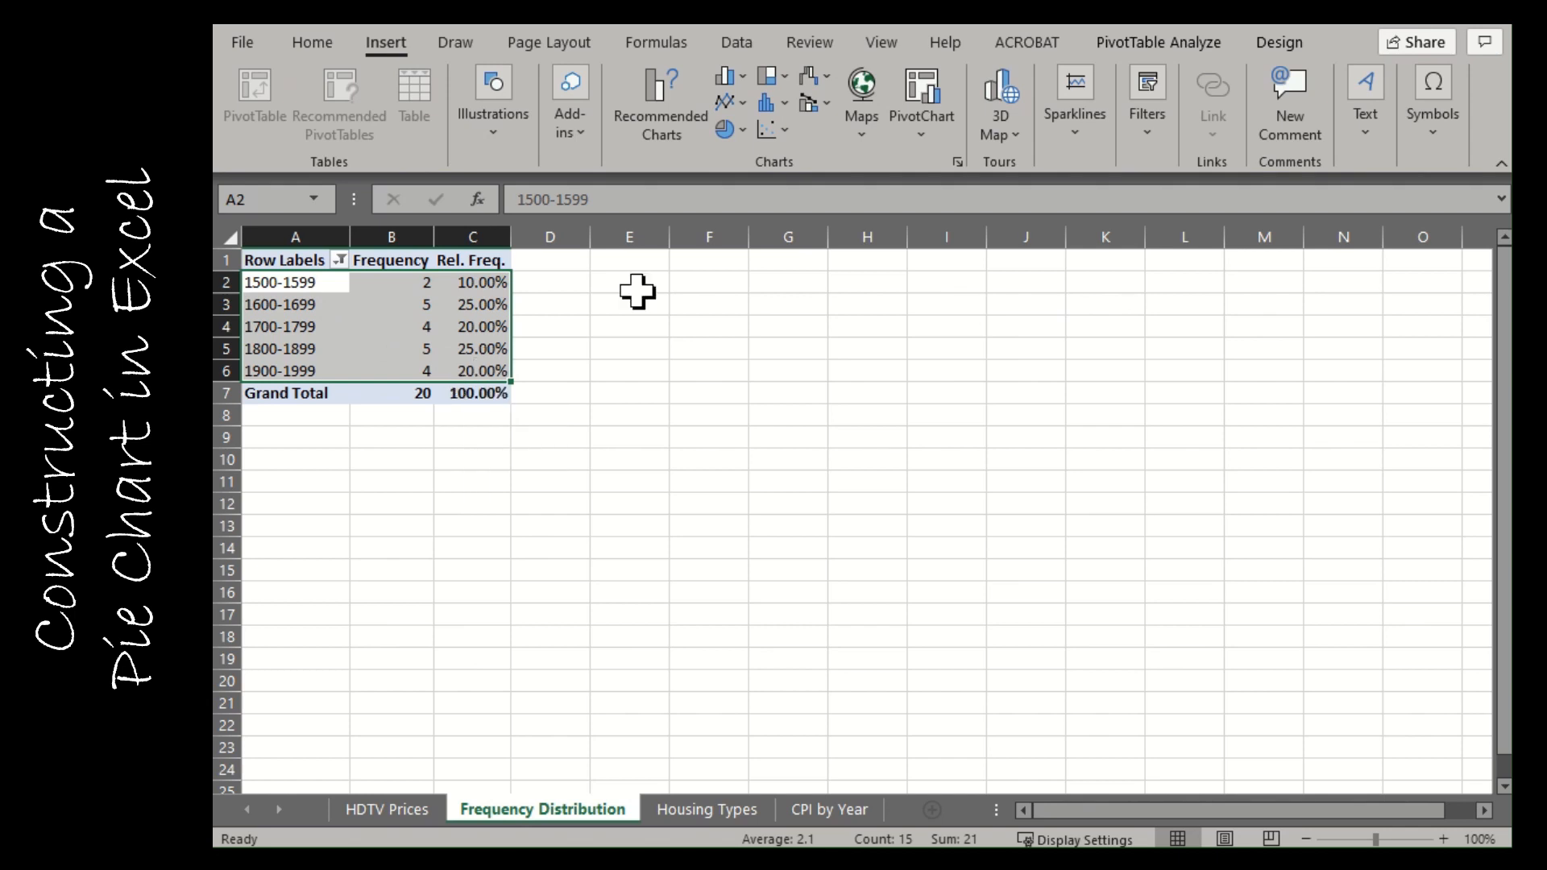
pyautogui.click(741, 131)
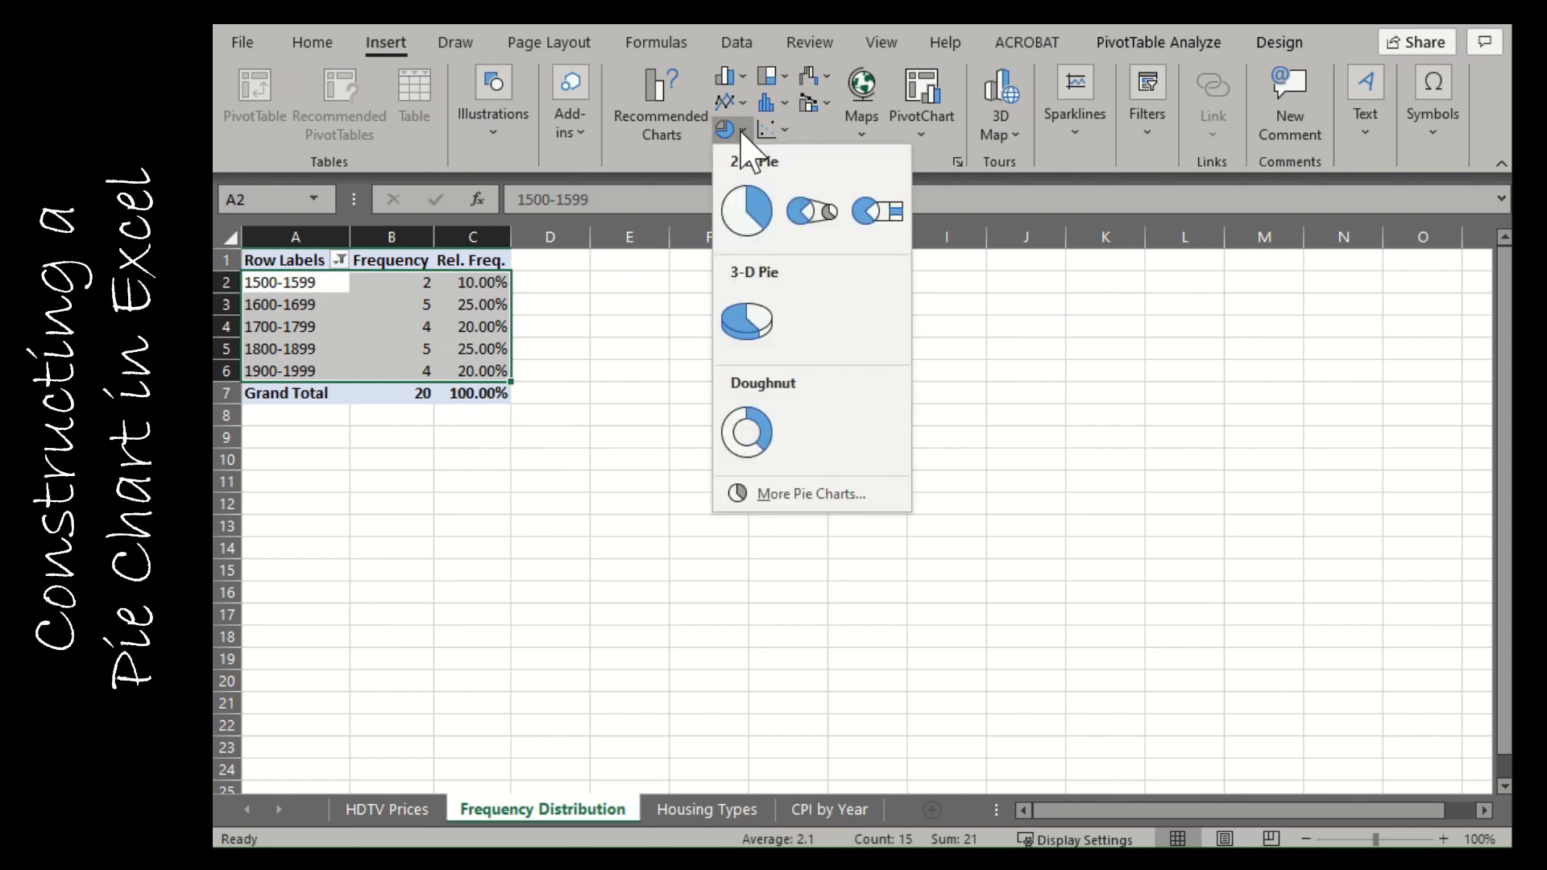
pyautogui.click(746, 226)
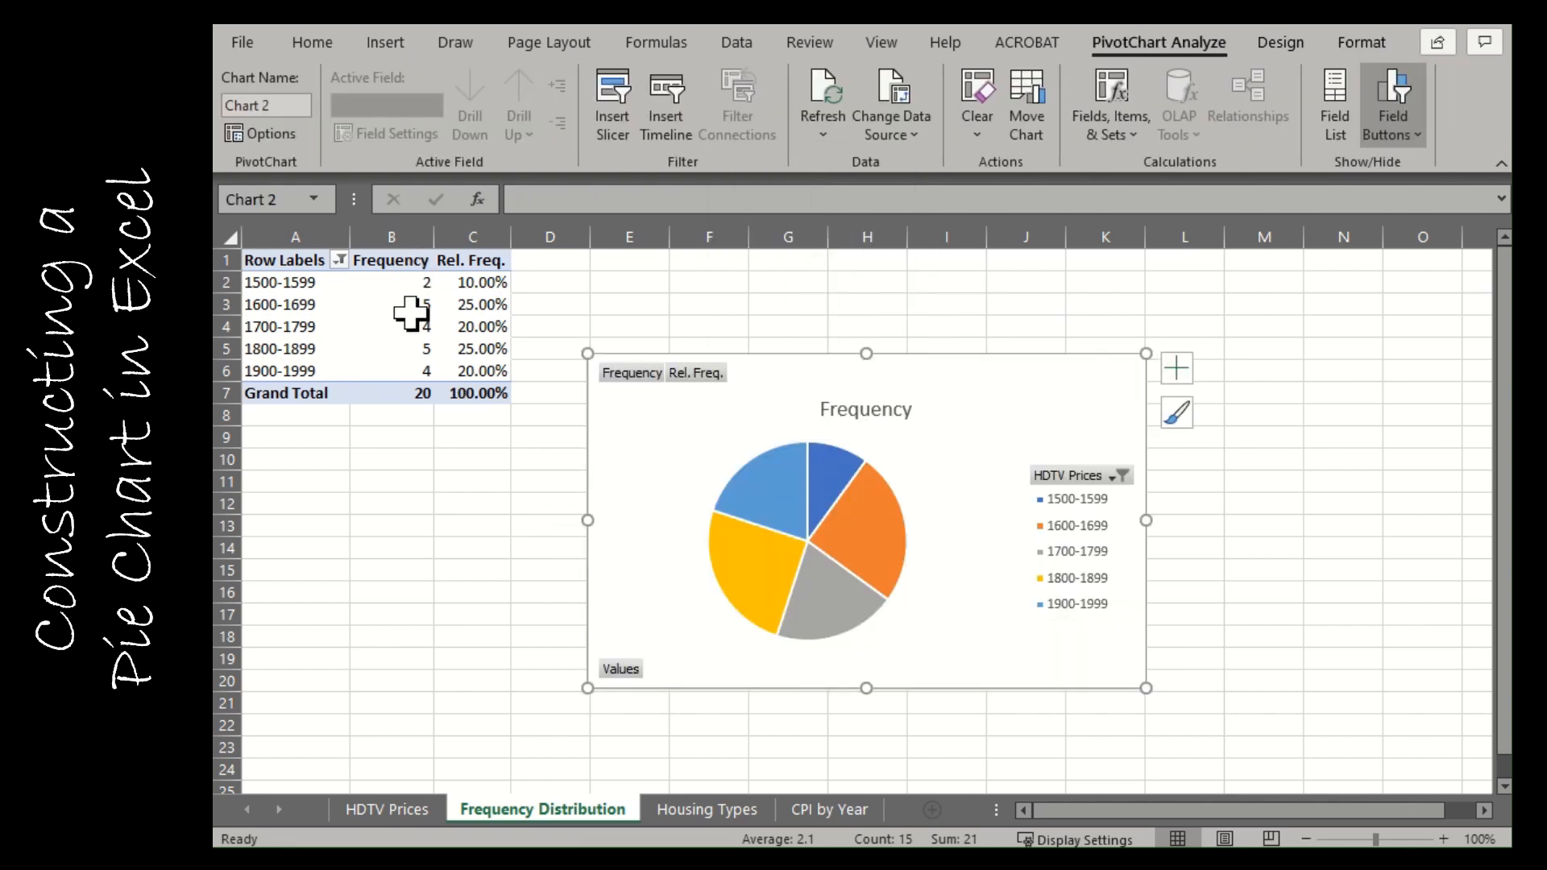
pyautogui.moveTo(488, 402)
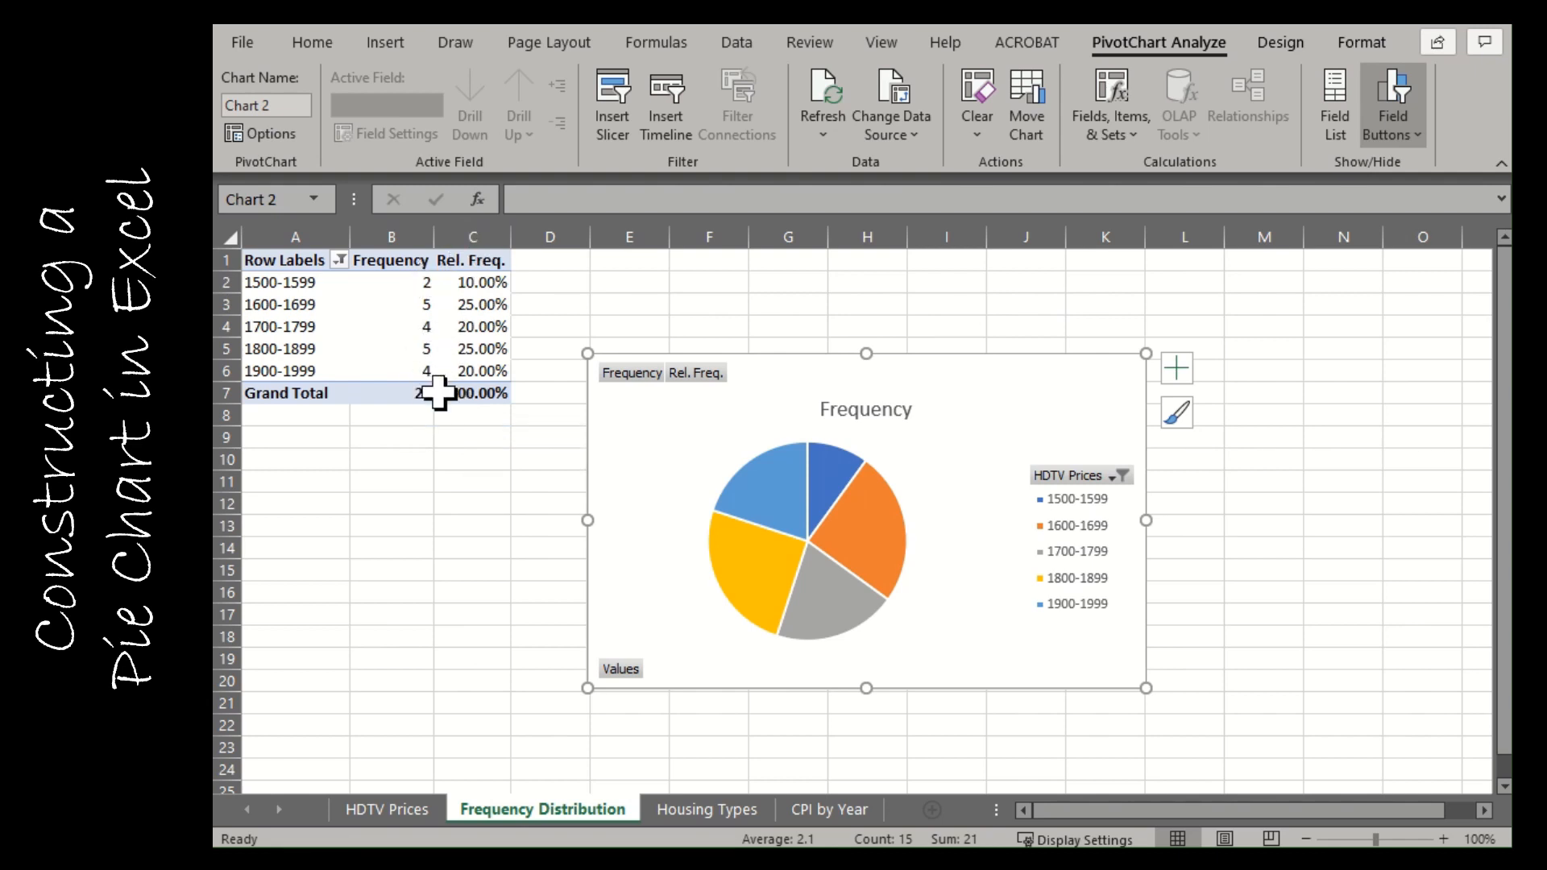
pyautogui.moveTo(433, 395)
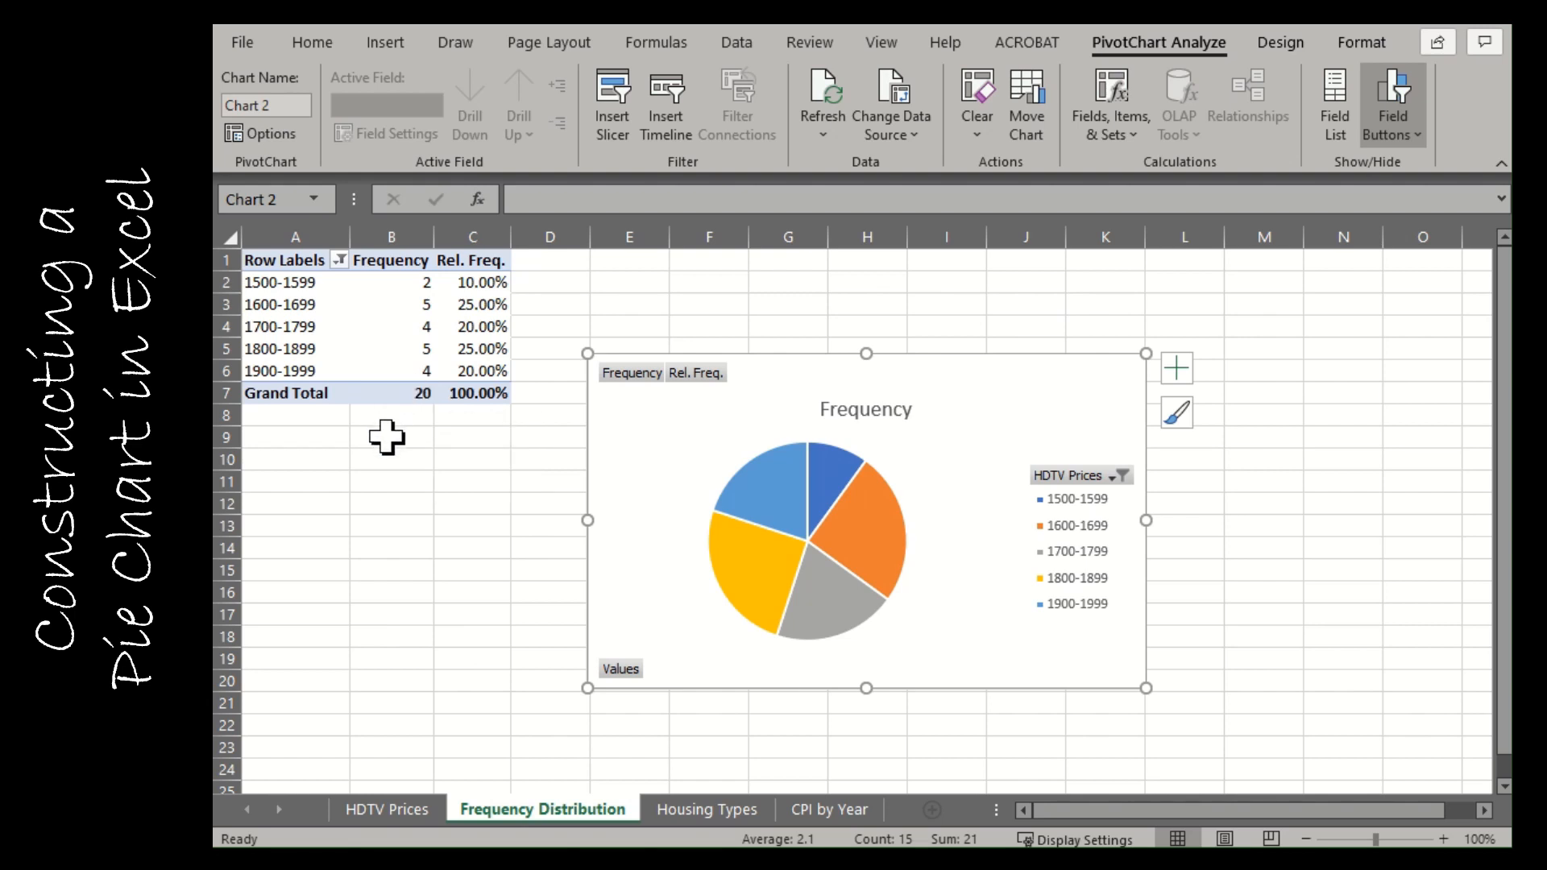
pyautogui.moveTo(415, 289)
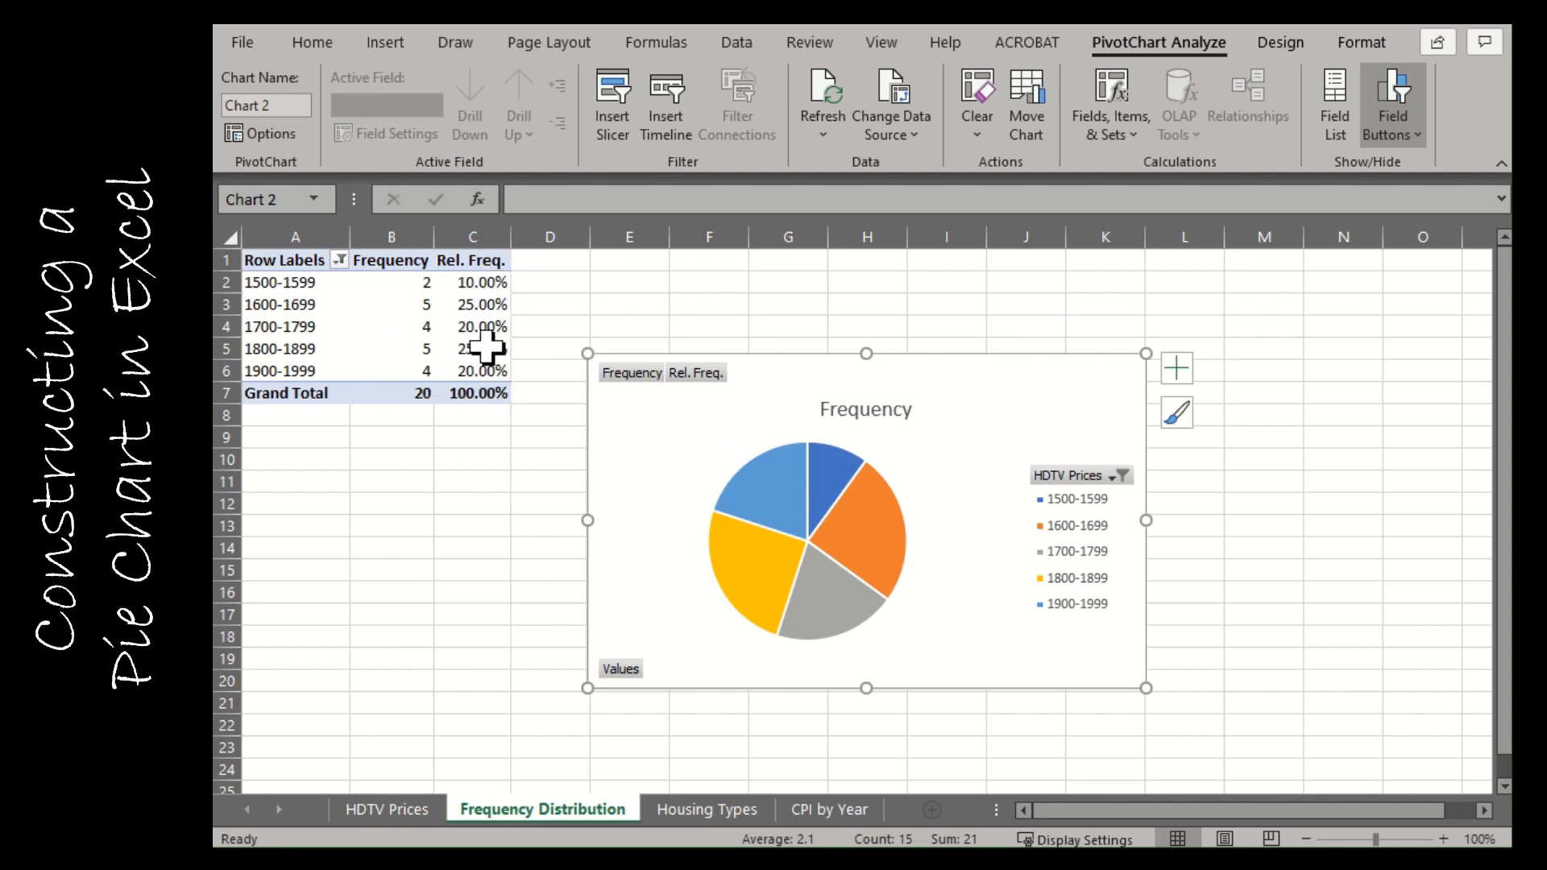
# - Remove the Frequency field from the pie chart and change the chart title to HDTV Prices
pyautogui.rightClick(637, 373)
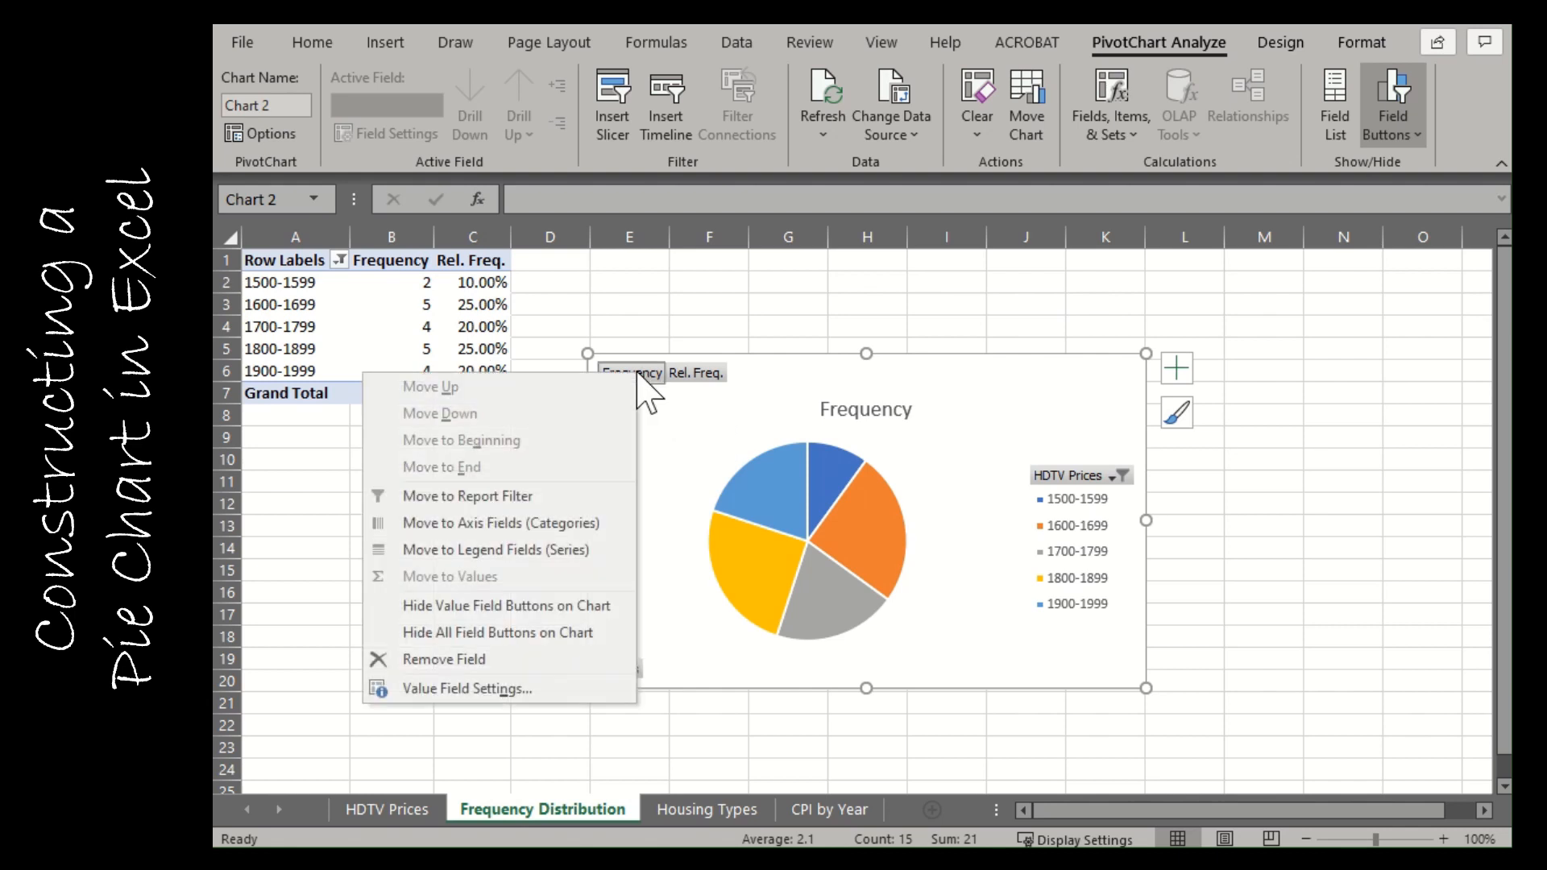
pyautogui.click(516, 661)
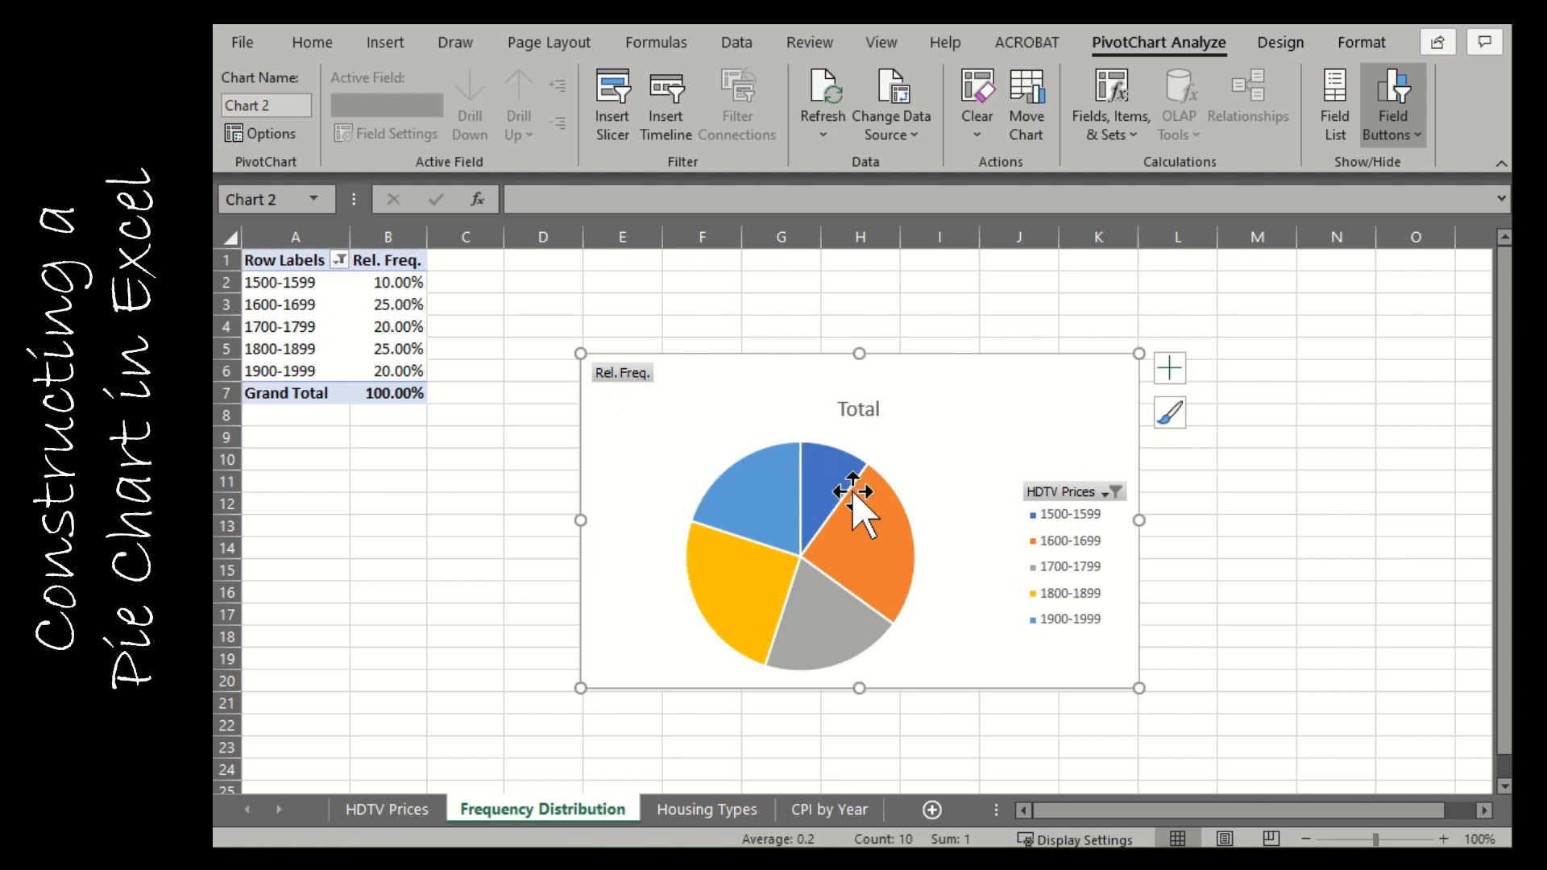
pyautogui.doubleClick(858, 410)
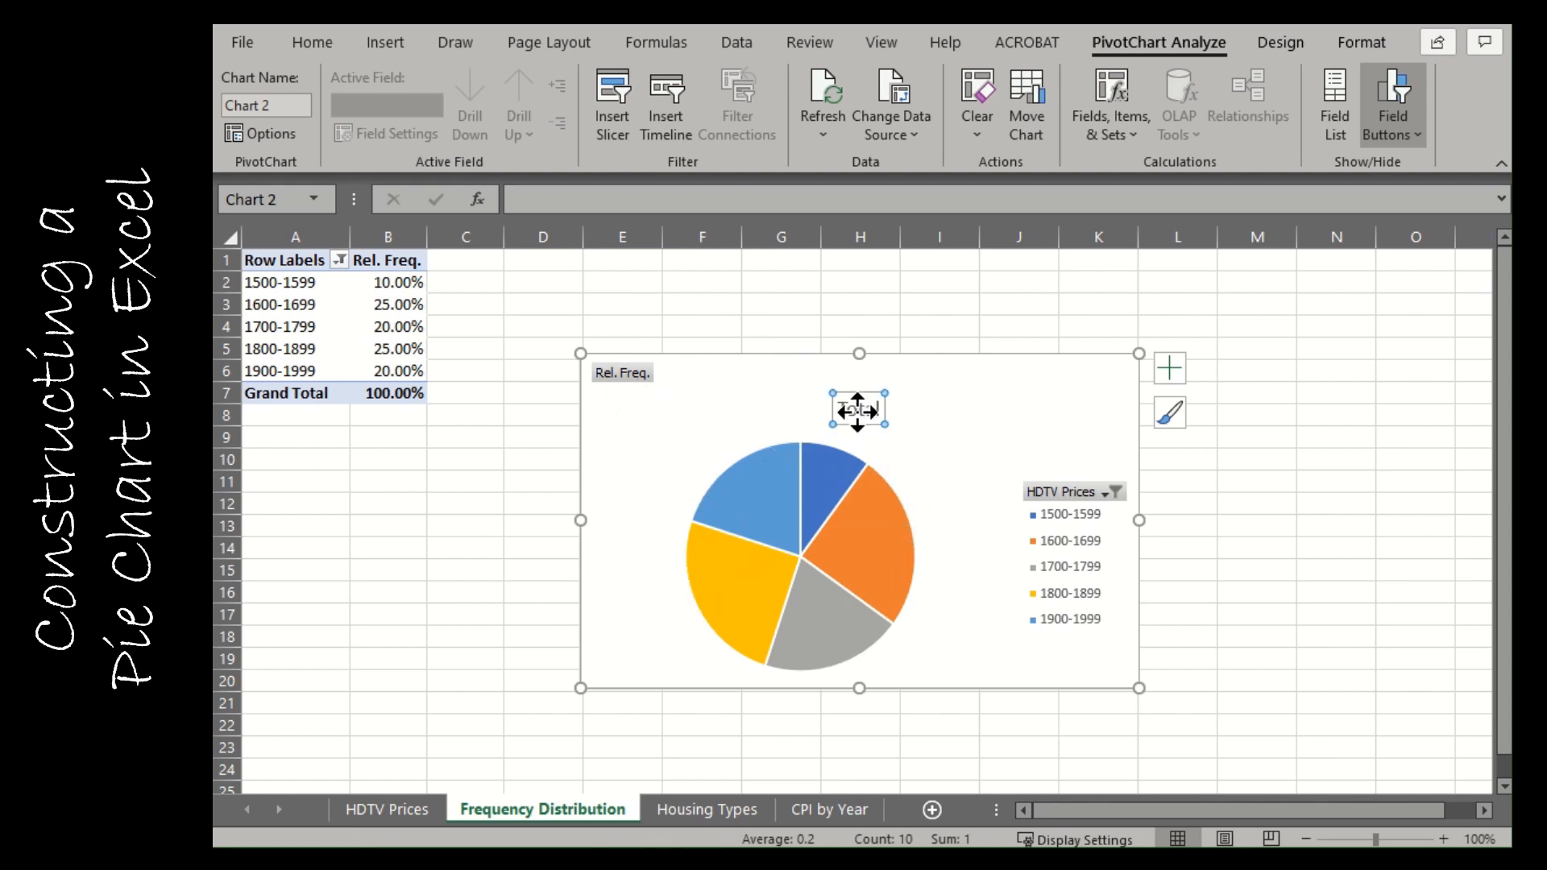
pyautogui.write('HDTV')
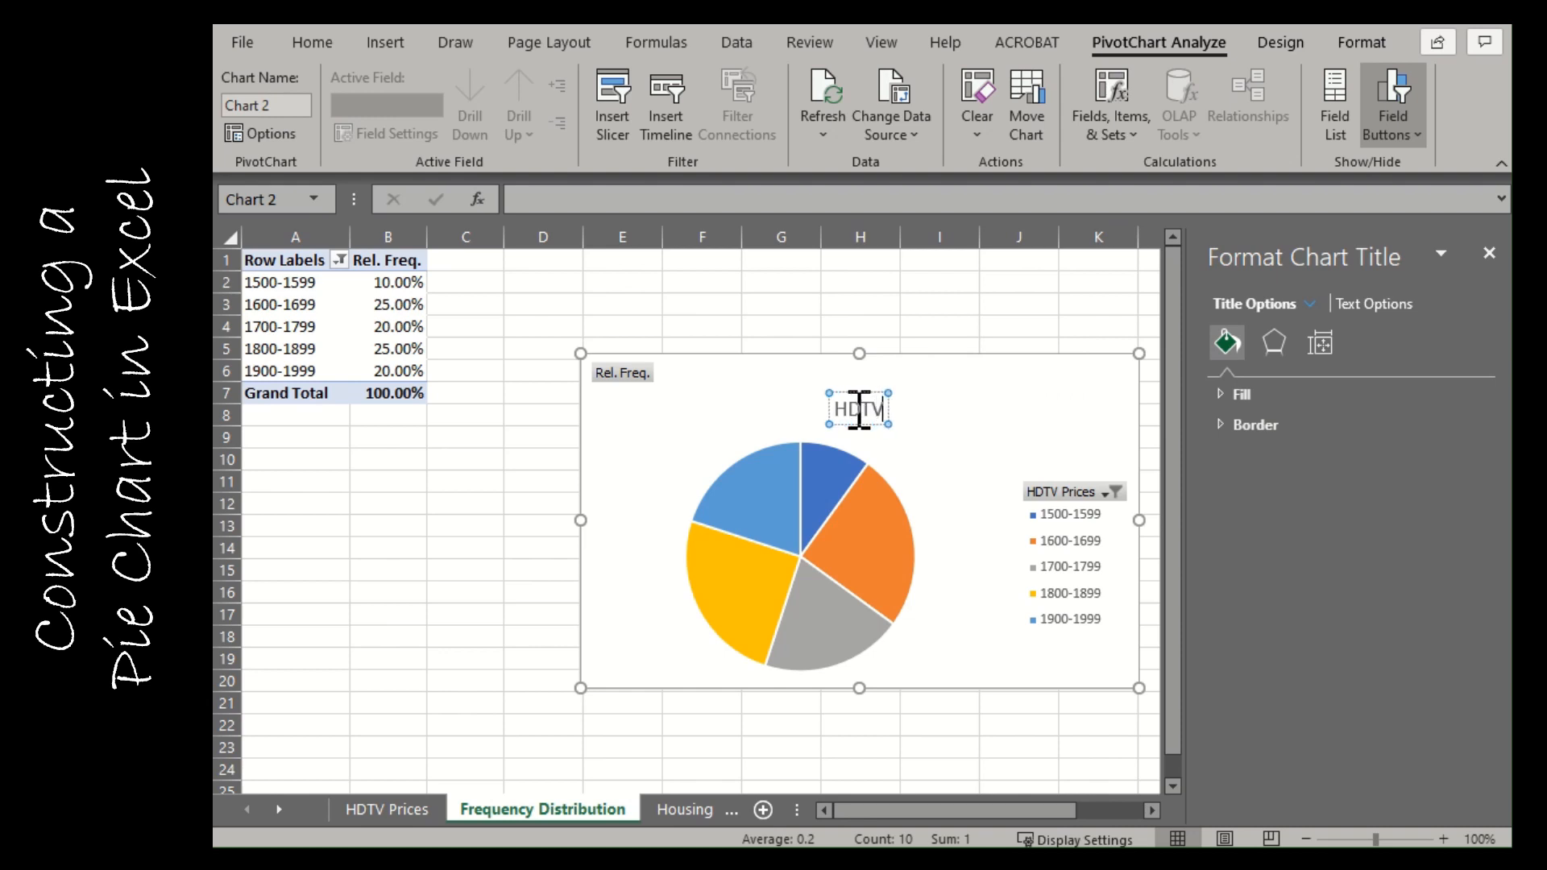
pyautogui.write(' Prices')
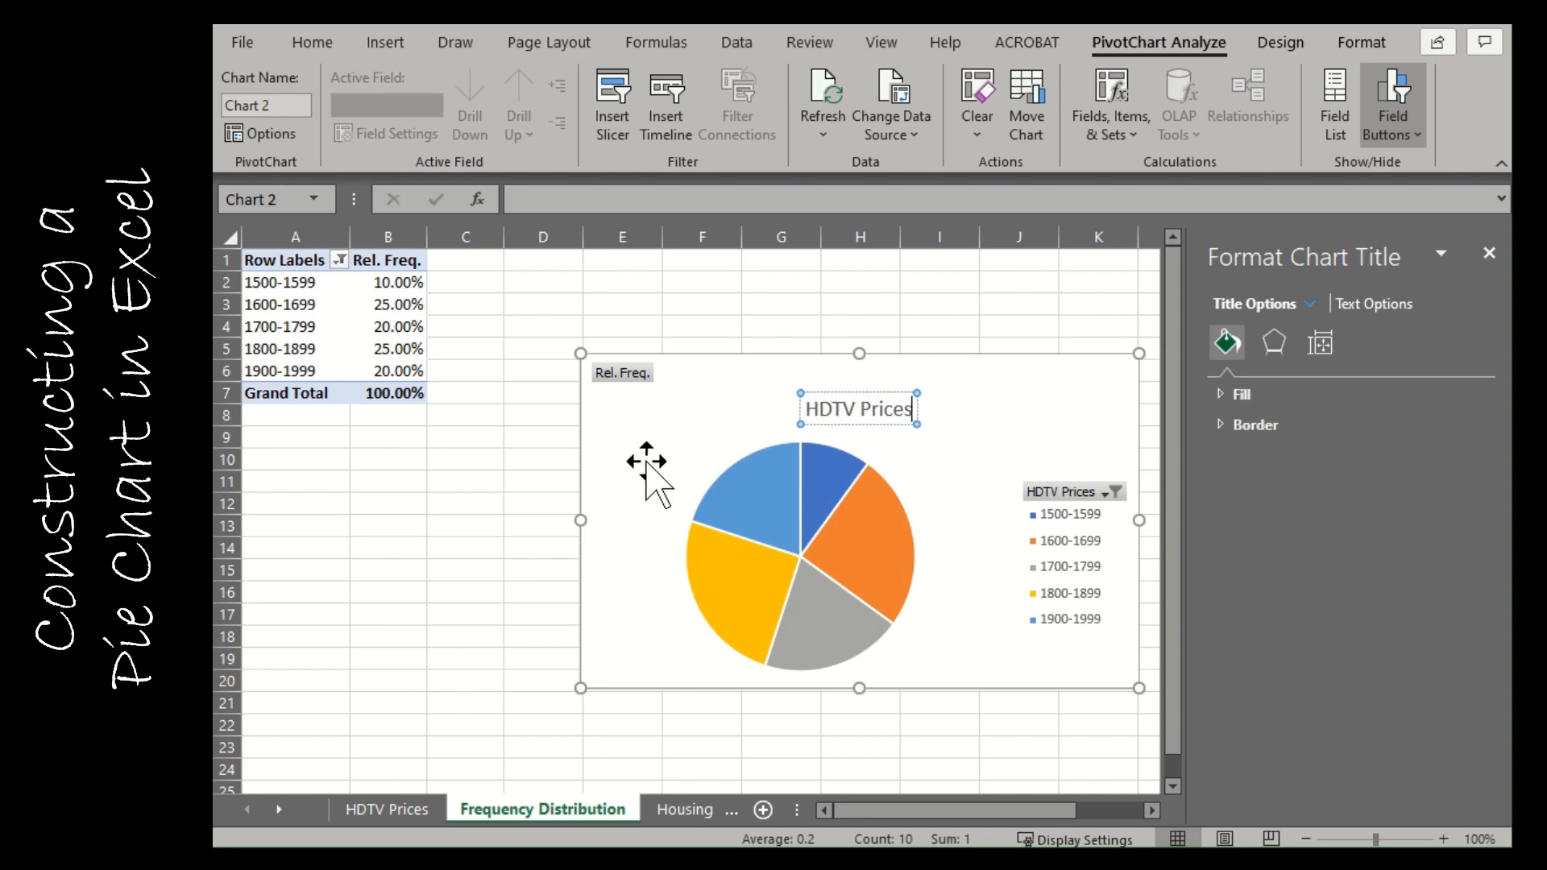
pyautogui.click(647, 463)
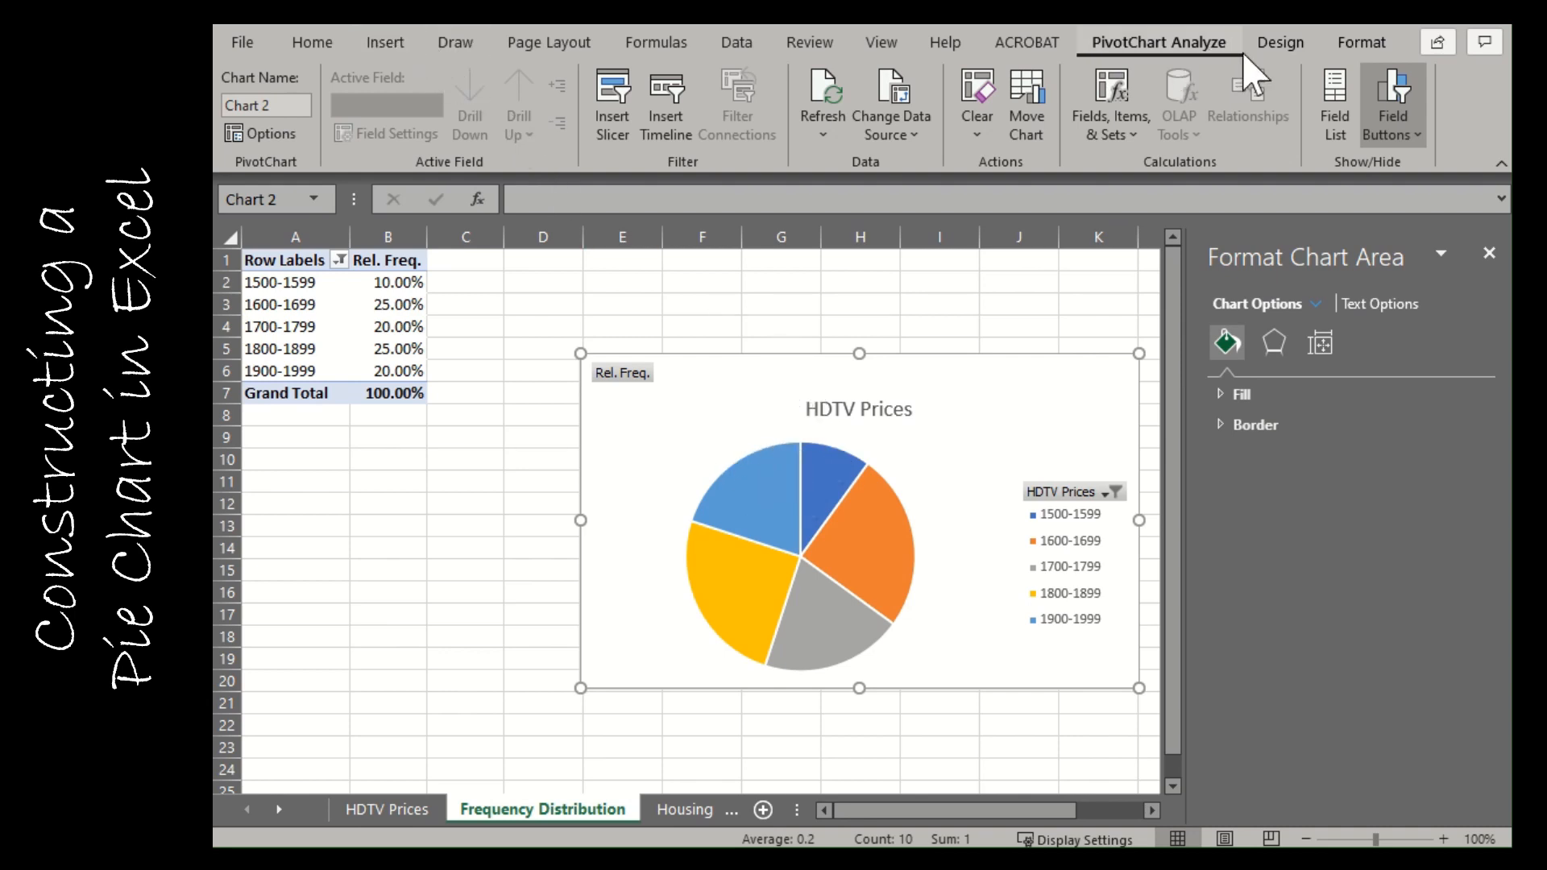
# - Add data labels to the HDTV Prices pie chart at the Outside End position
pyautogui.click(1334, 42)
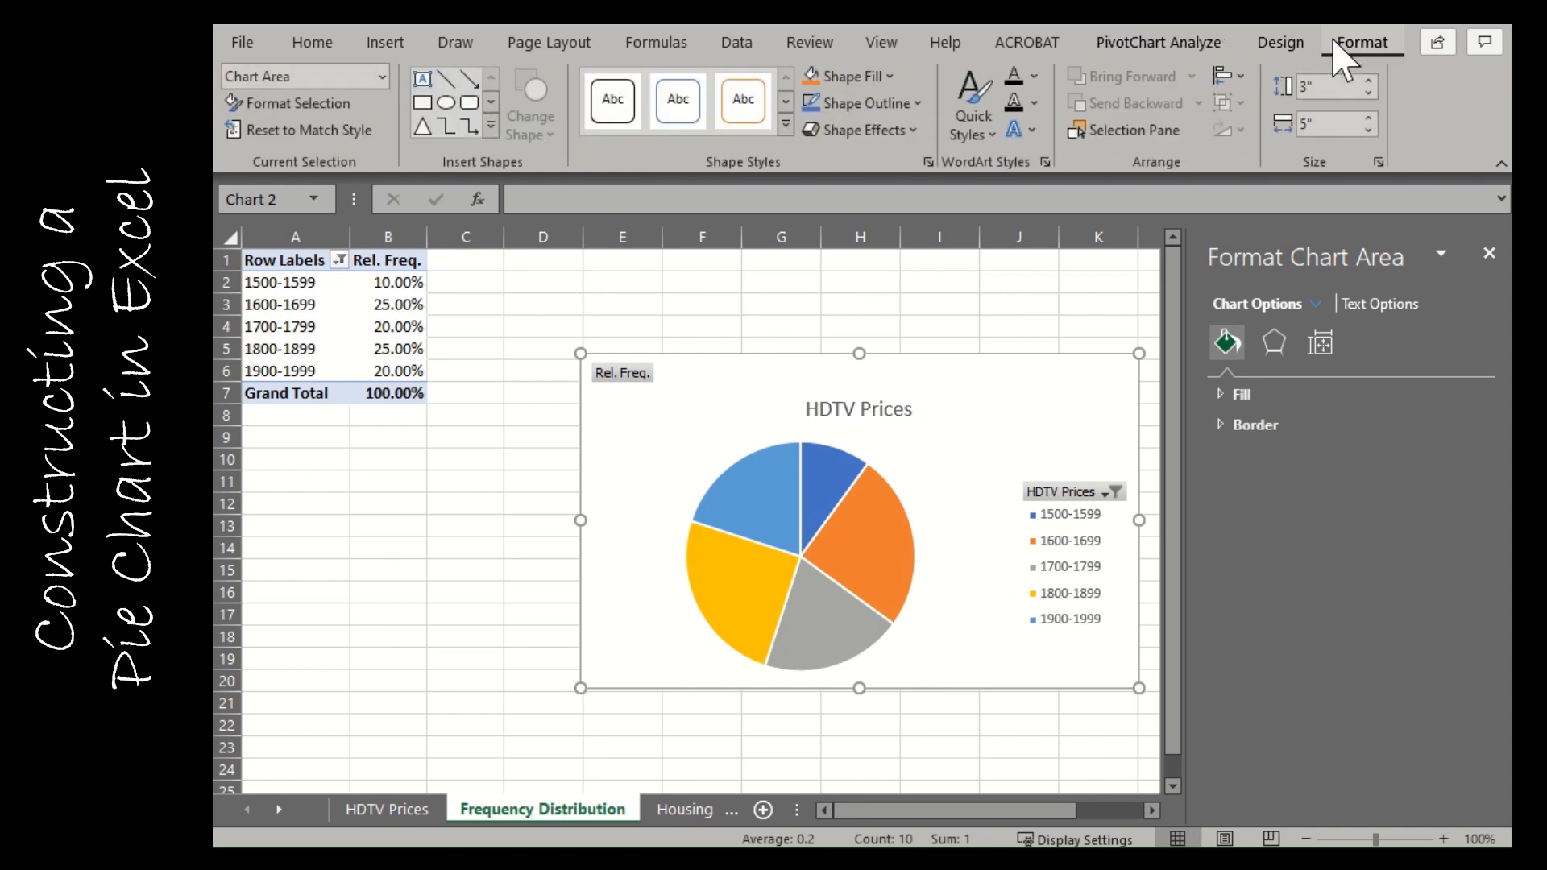
pyautogui.click(1285, 44)
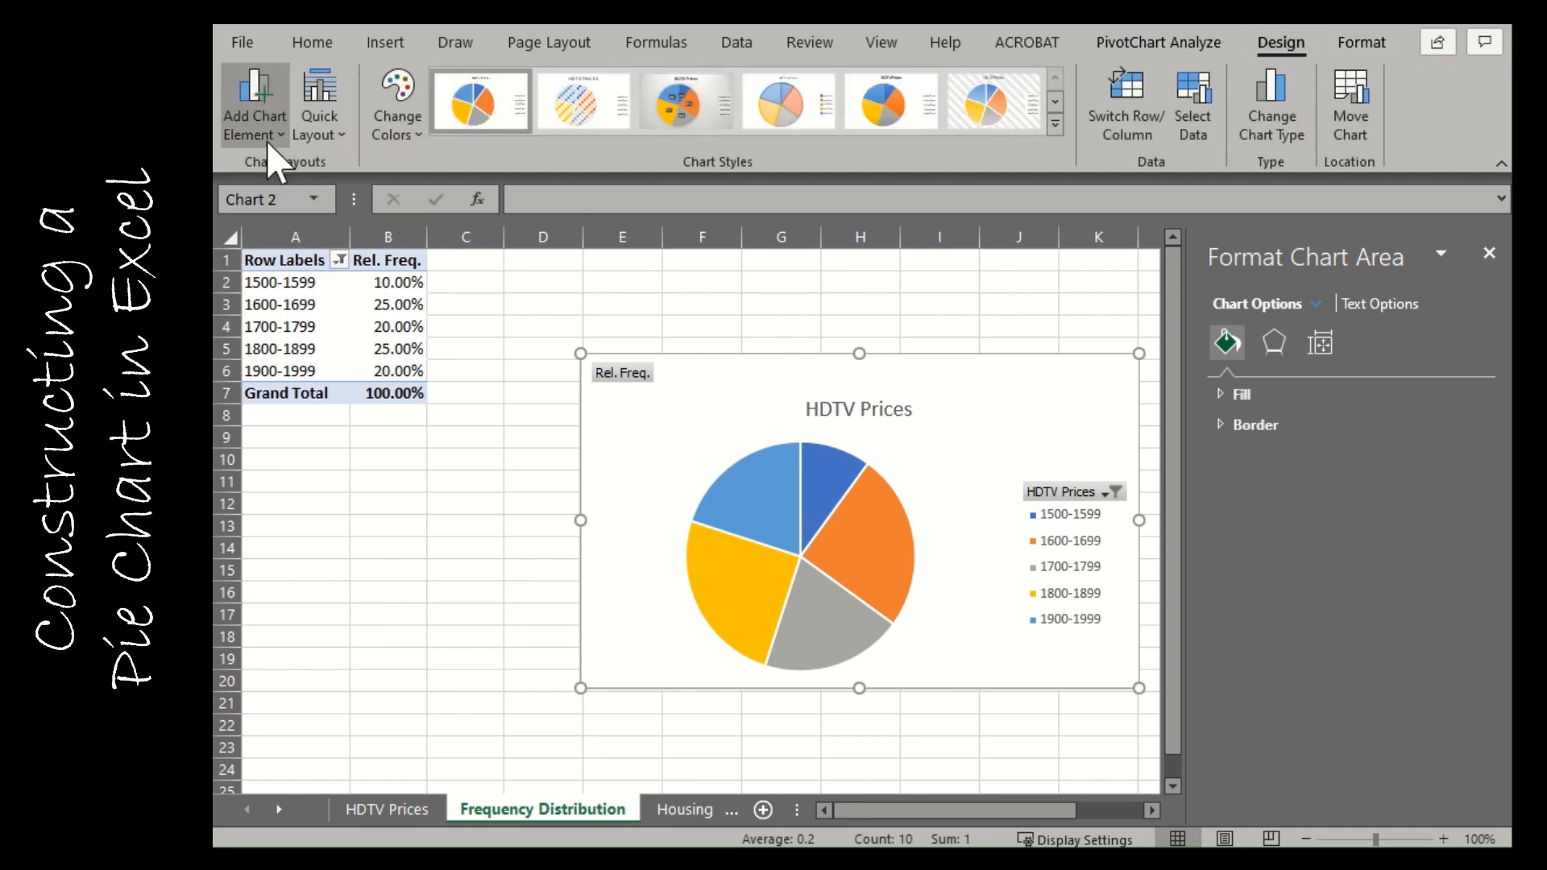
pyautogui.click(272, 145)
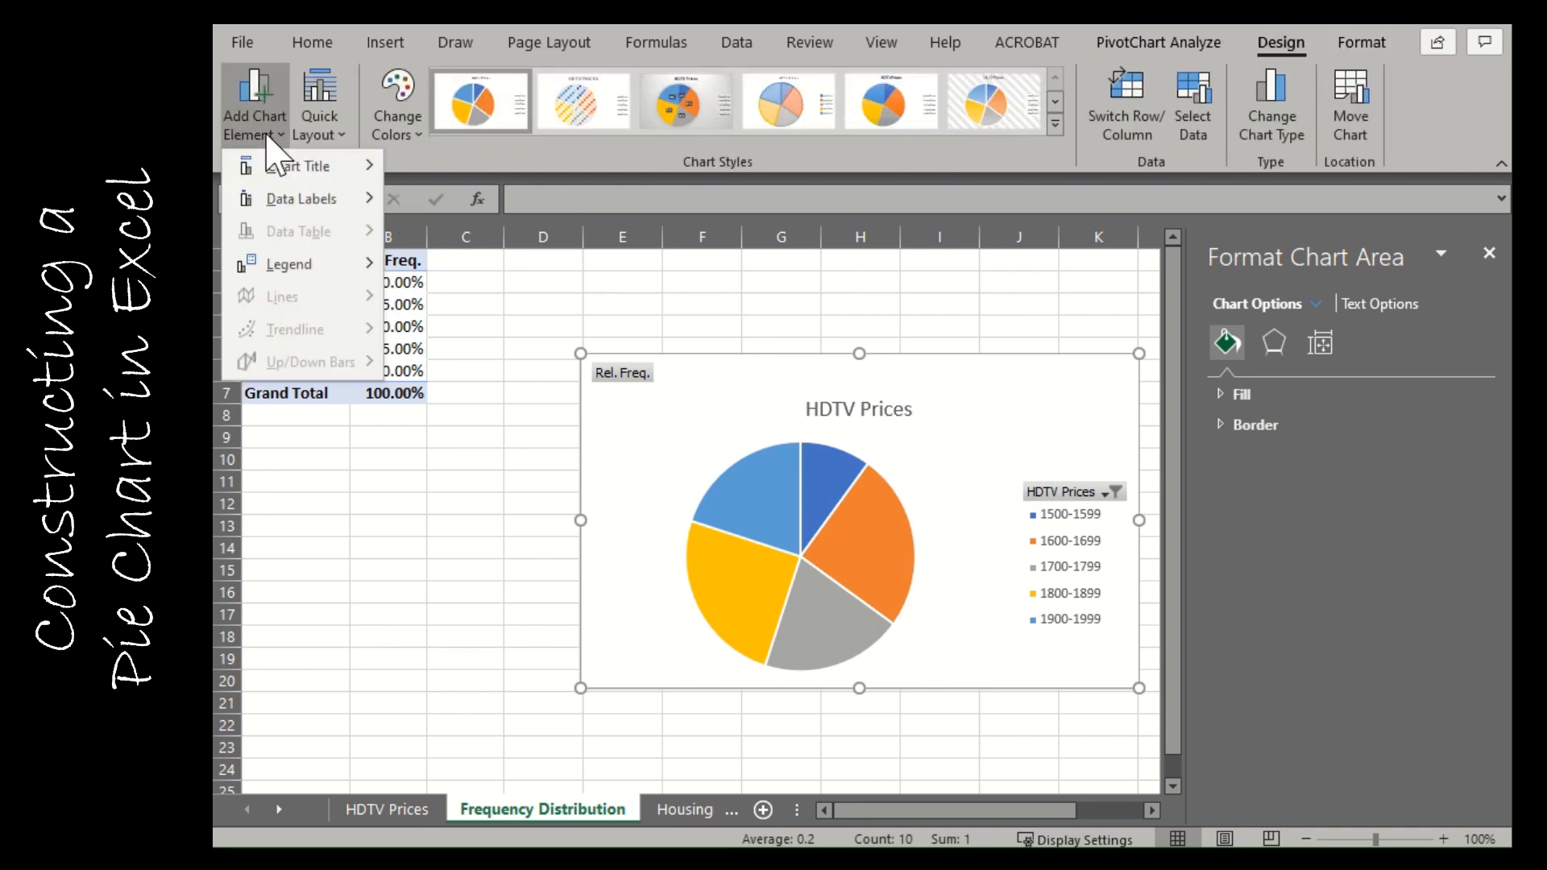
pyautogui.moveTo(282, 166)
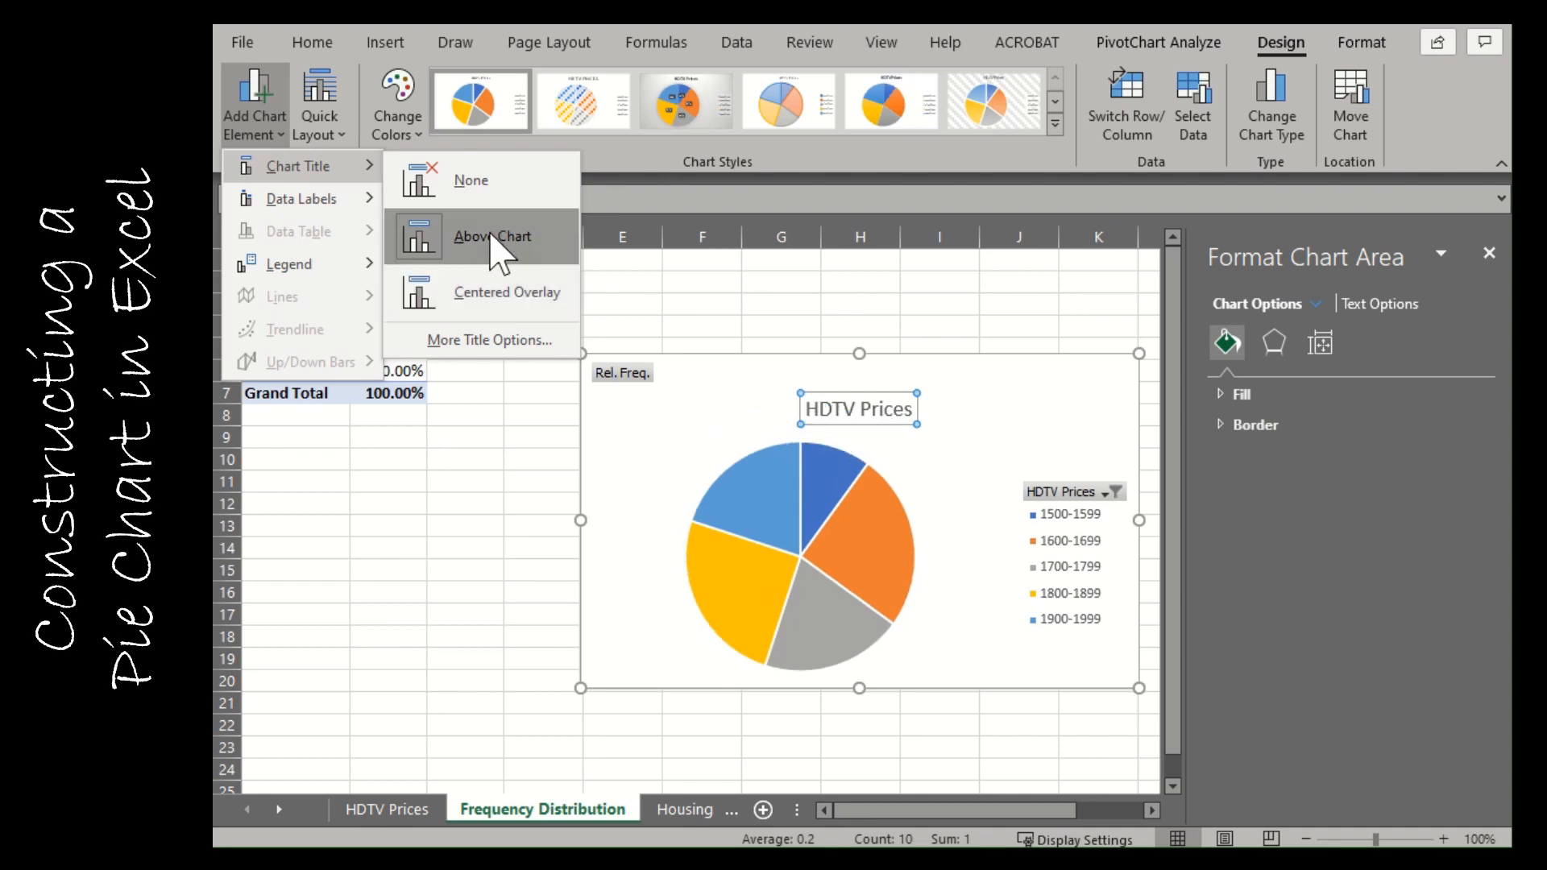
pyautogui.moveTo(316, 205)
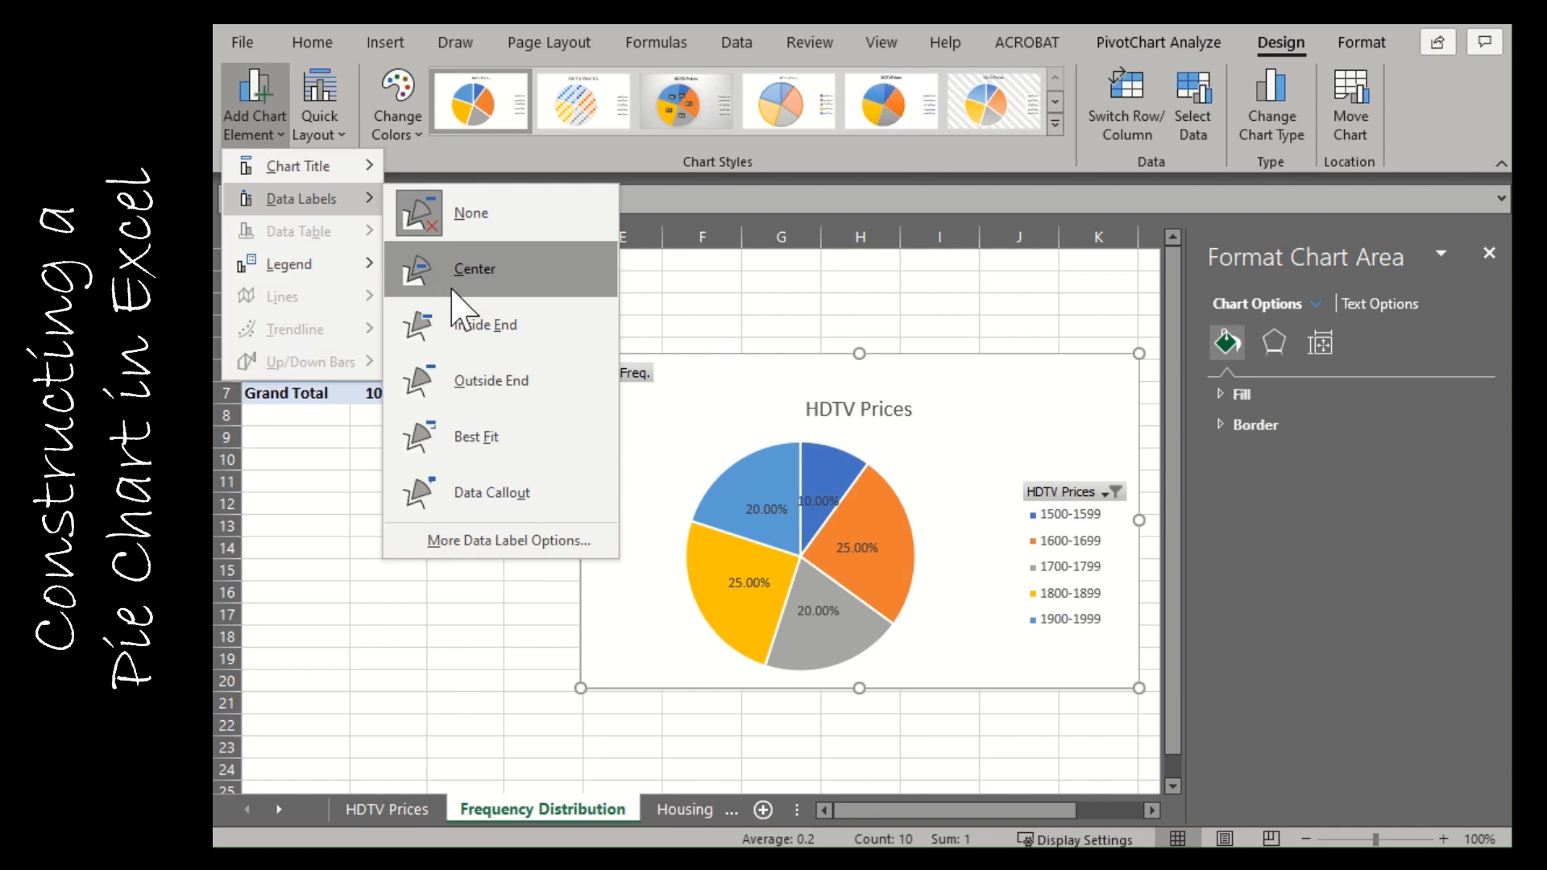
pyautogui.click(474, 368)
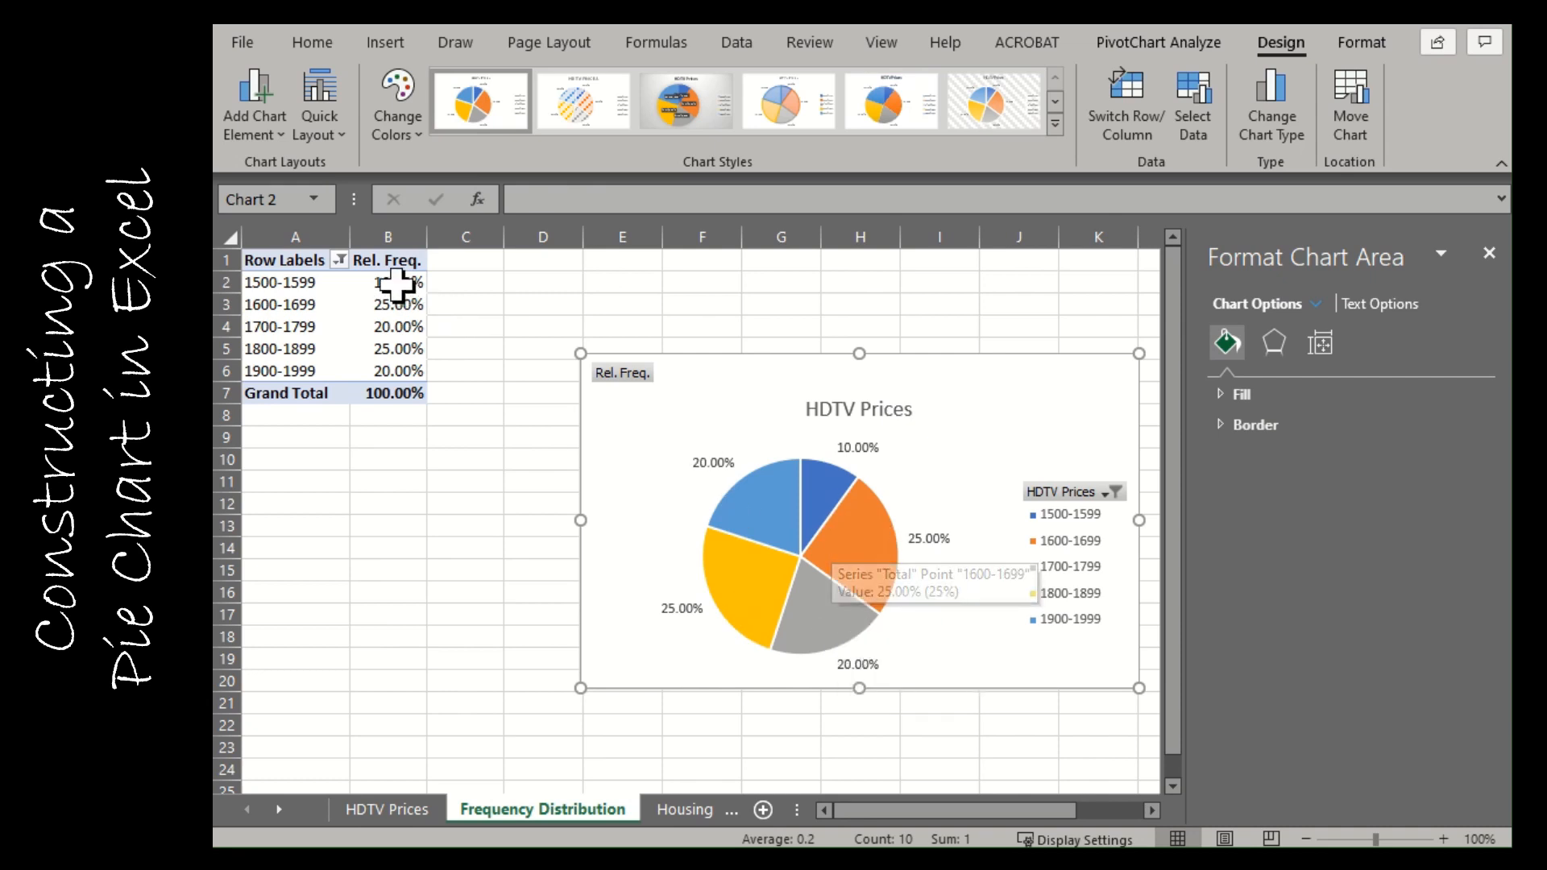
# - Reselect Count as the summary for the Rel. Freq. value field and format its values as percentages with 0 decimal places
pyautogui.moveTo(395, 283); pyautogui.dragTo(392, 372)
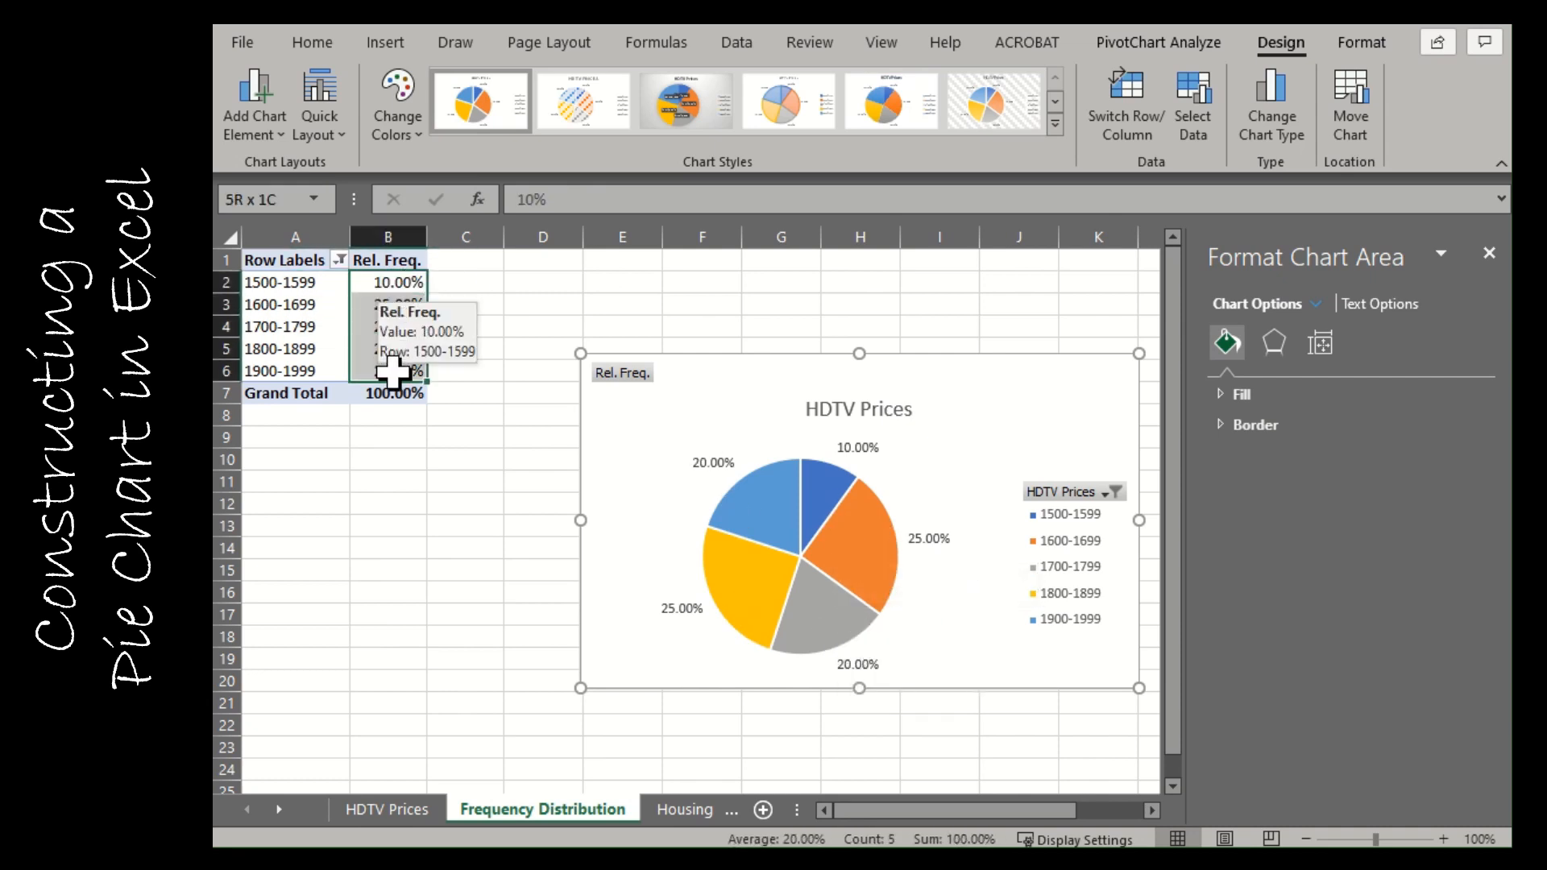
pyautogui.click(1488, 257)
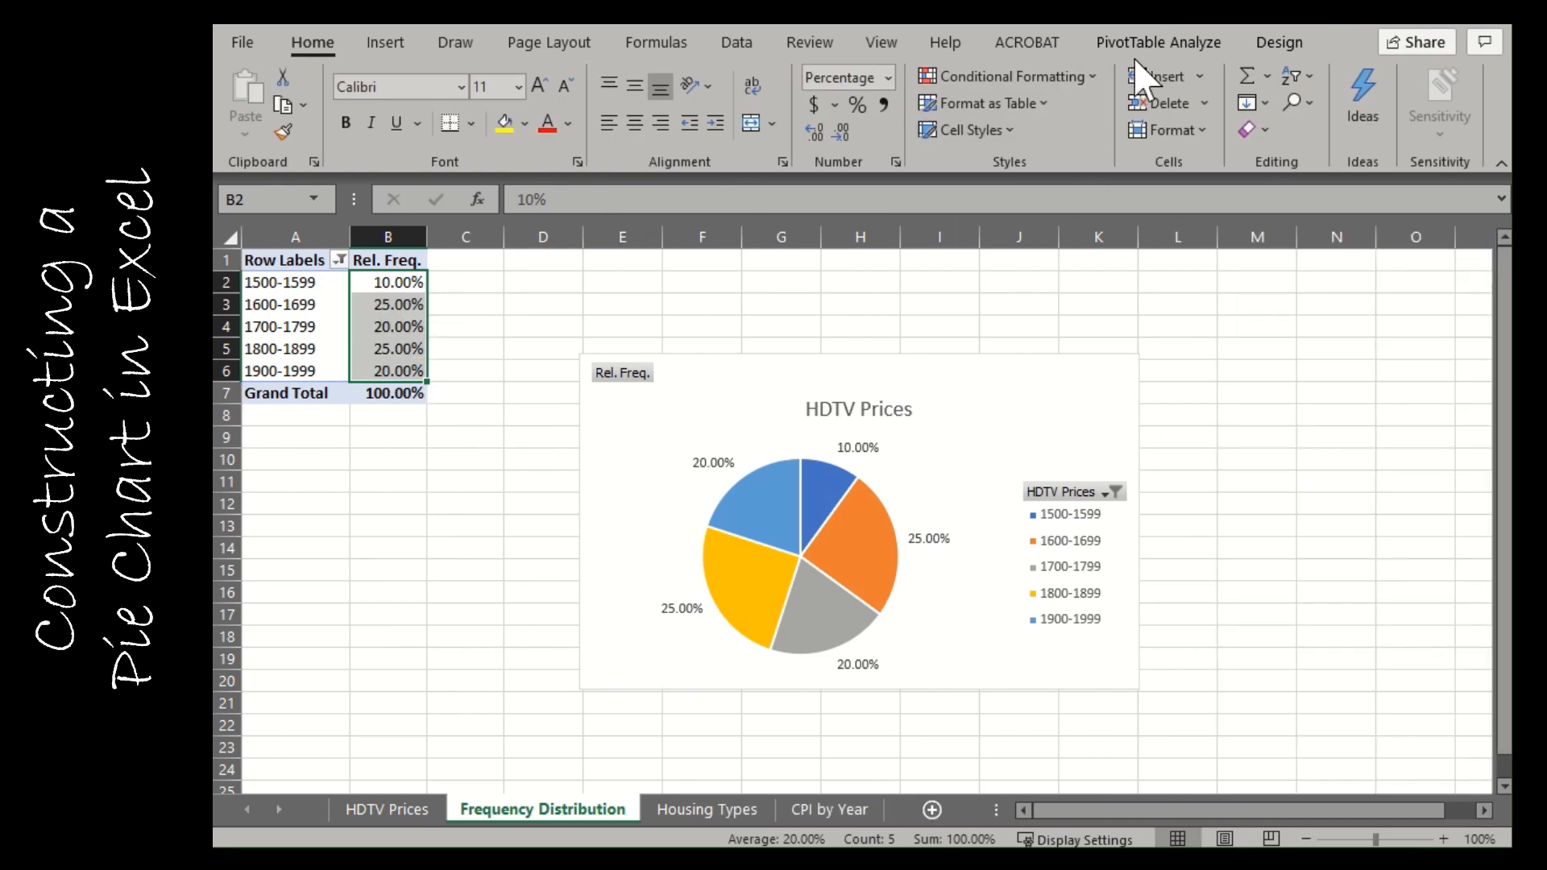
pyautogui.click(1158, 42)
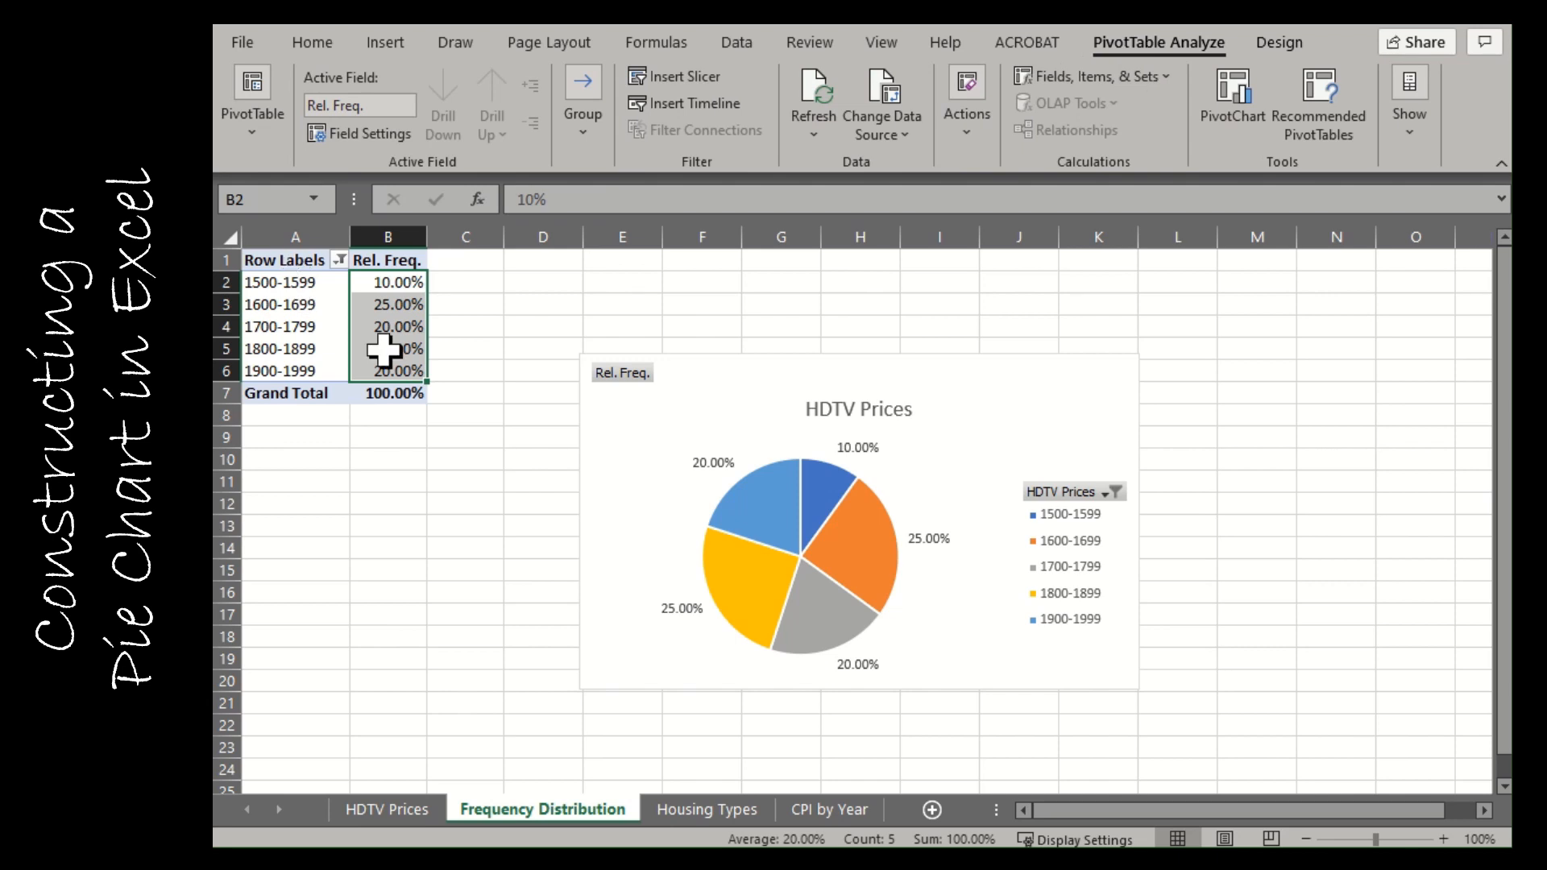
pyautogui.click(339, 137)
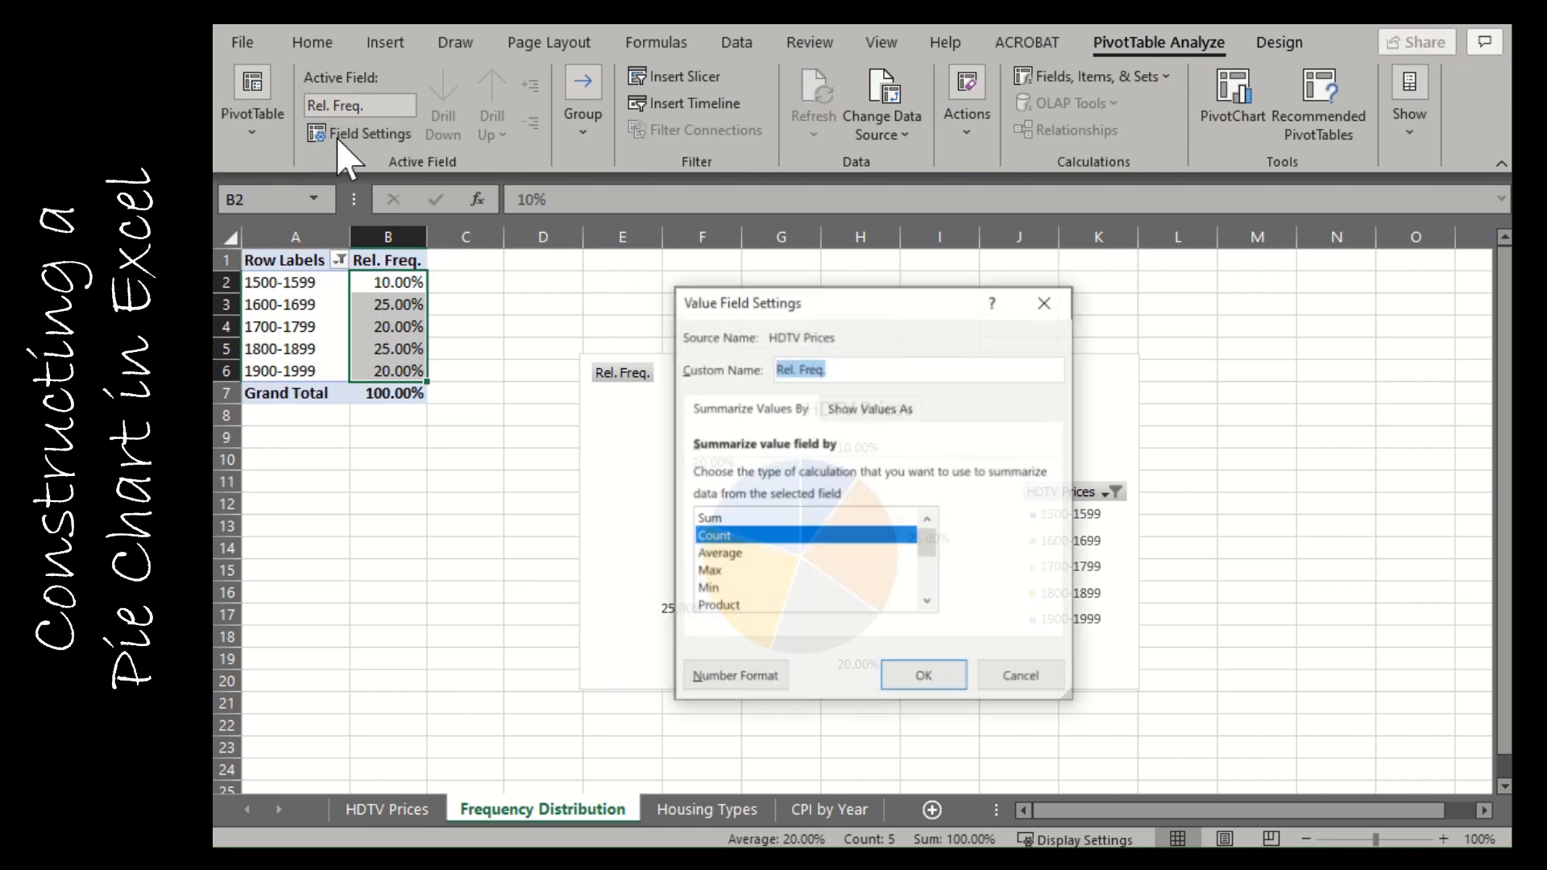
pyautogui.click(768, 539)
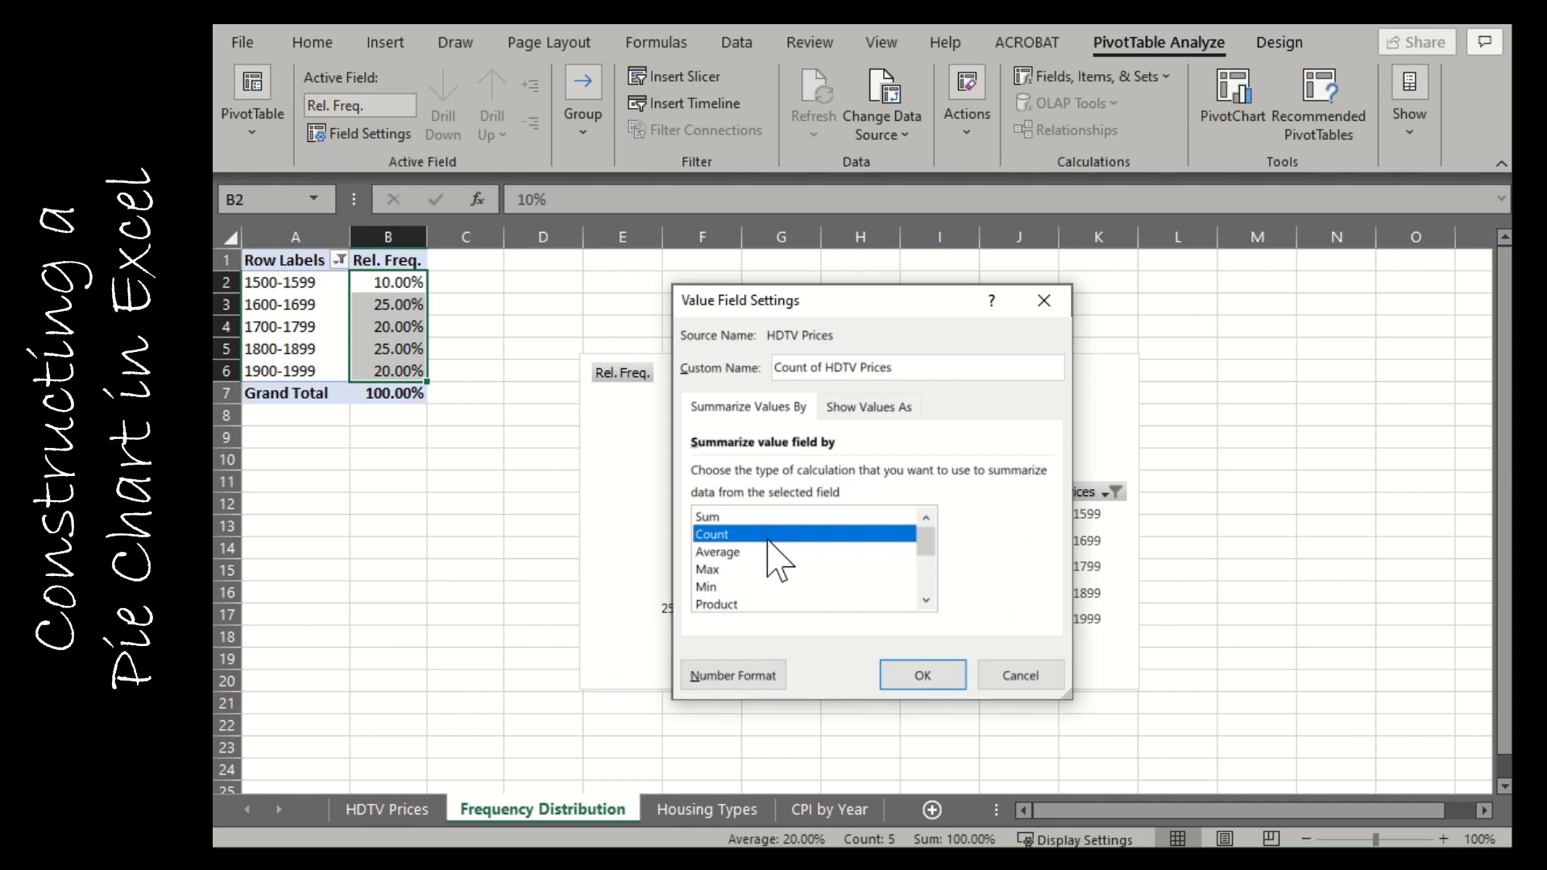
pyautogui.click(855, 408)
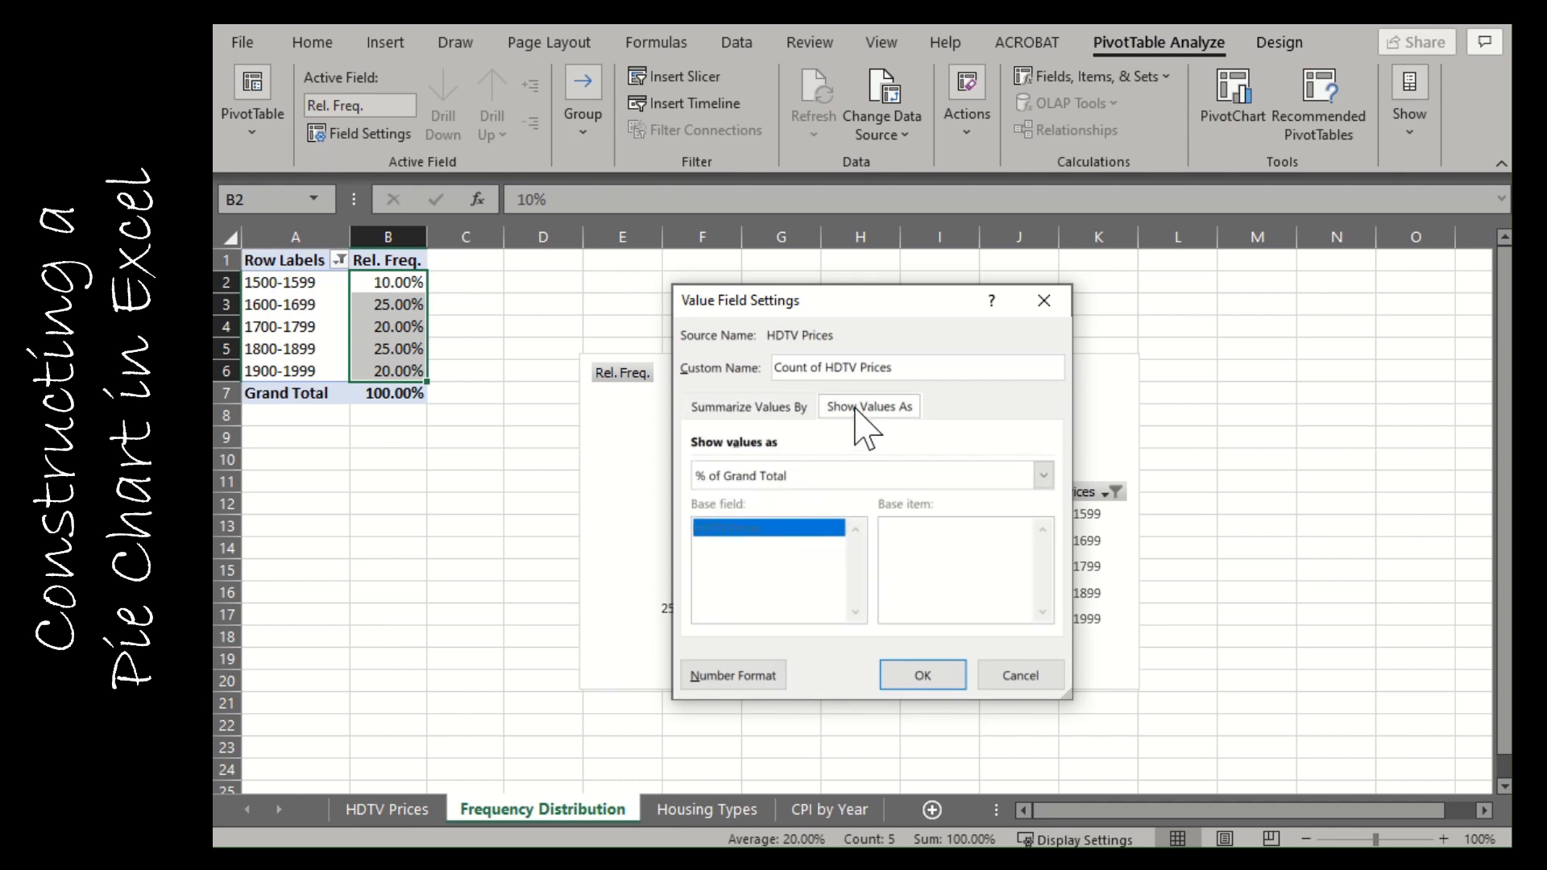
pyautogui.click(733, 676)
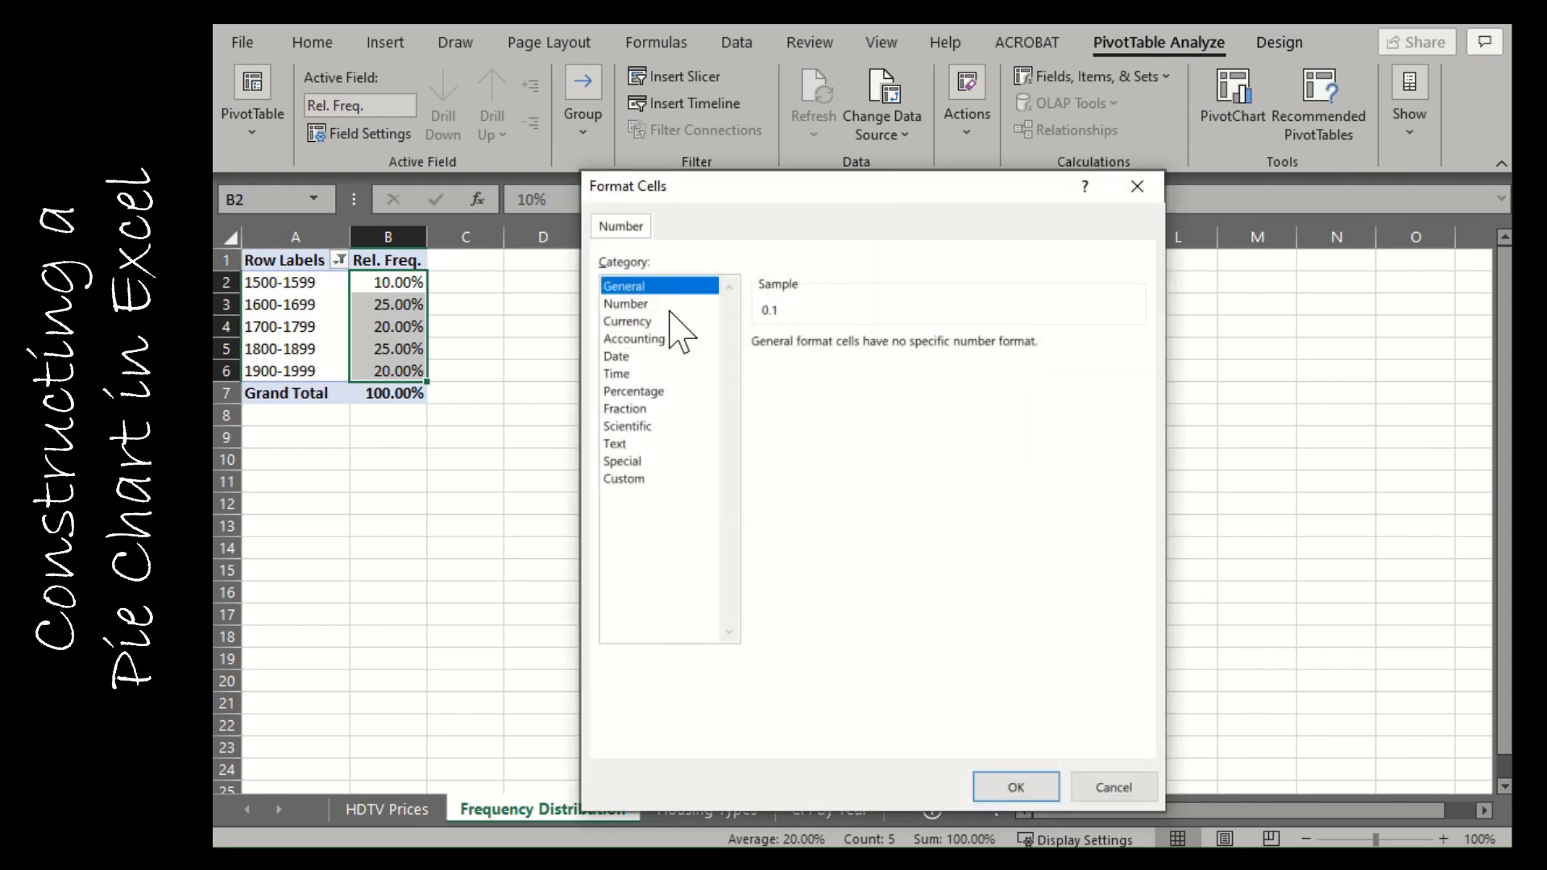
pyautogui.click(645, 391)
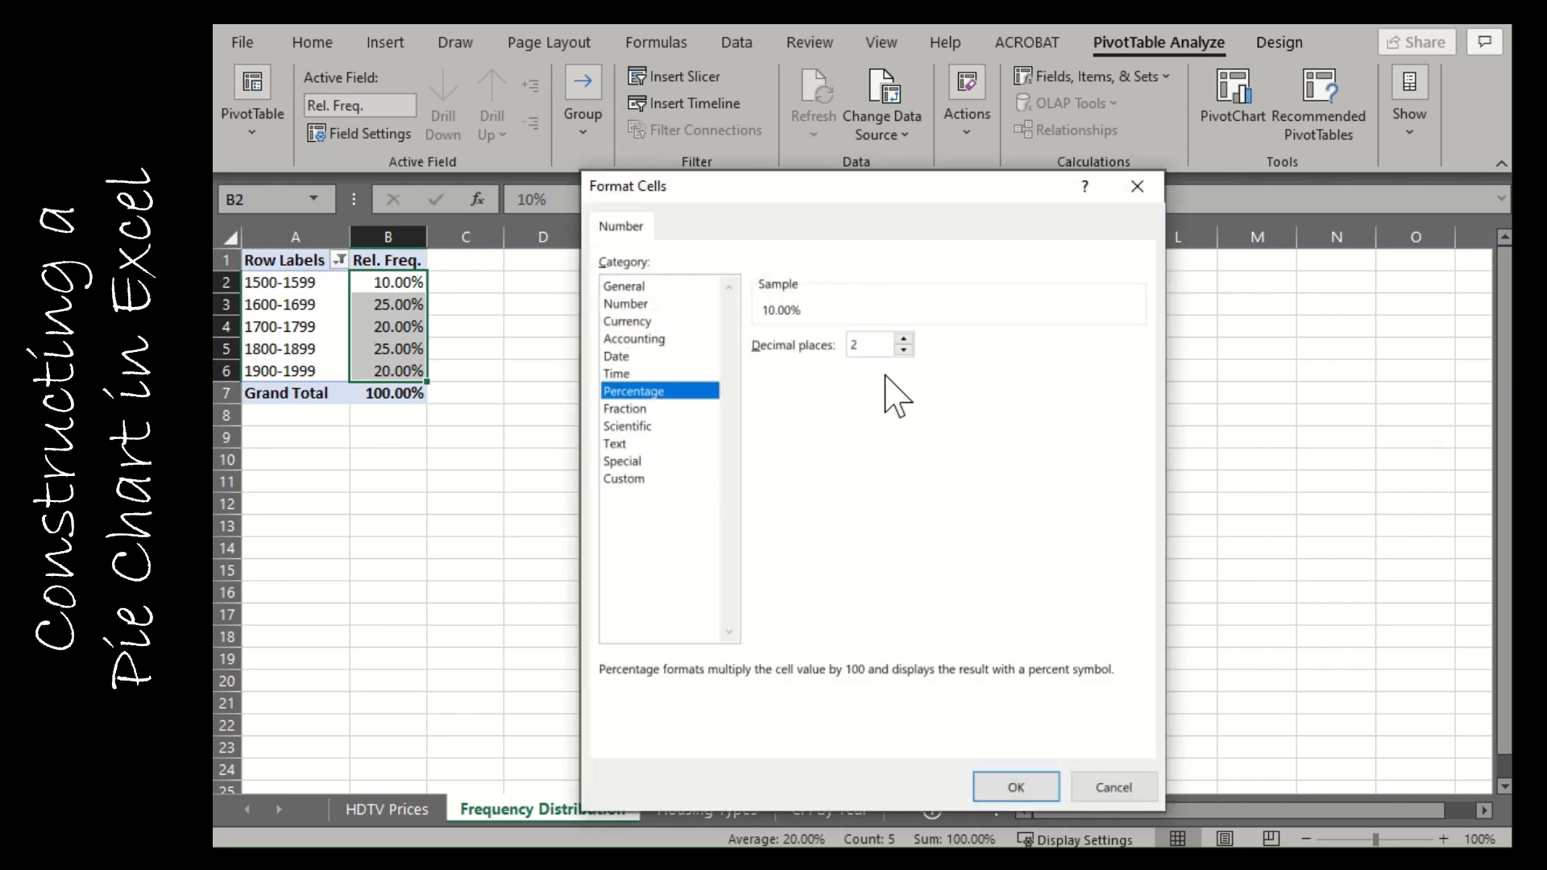
pyautogui.click(1014, 788)
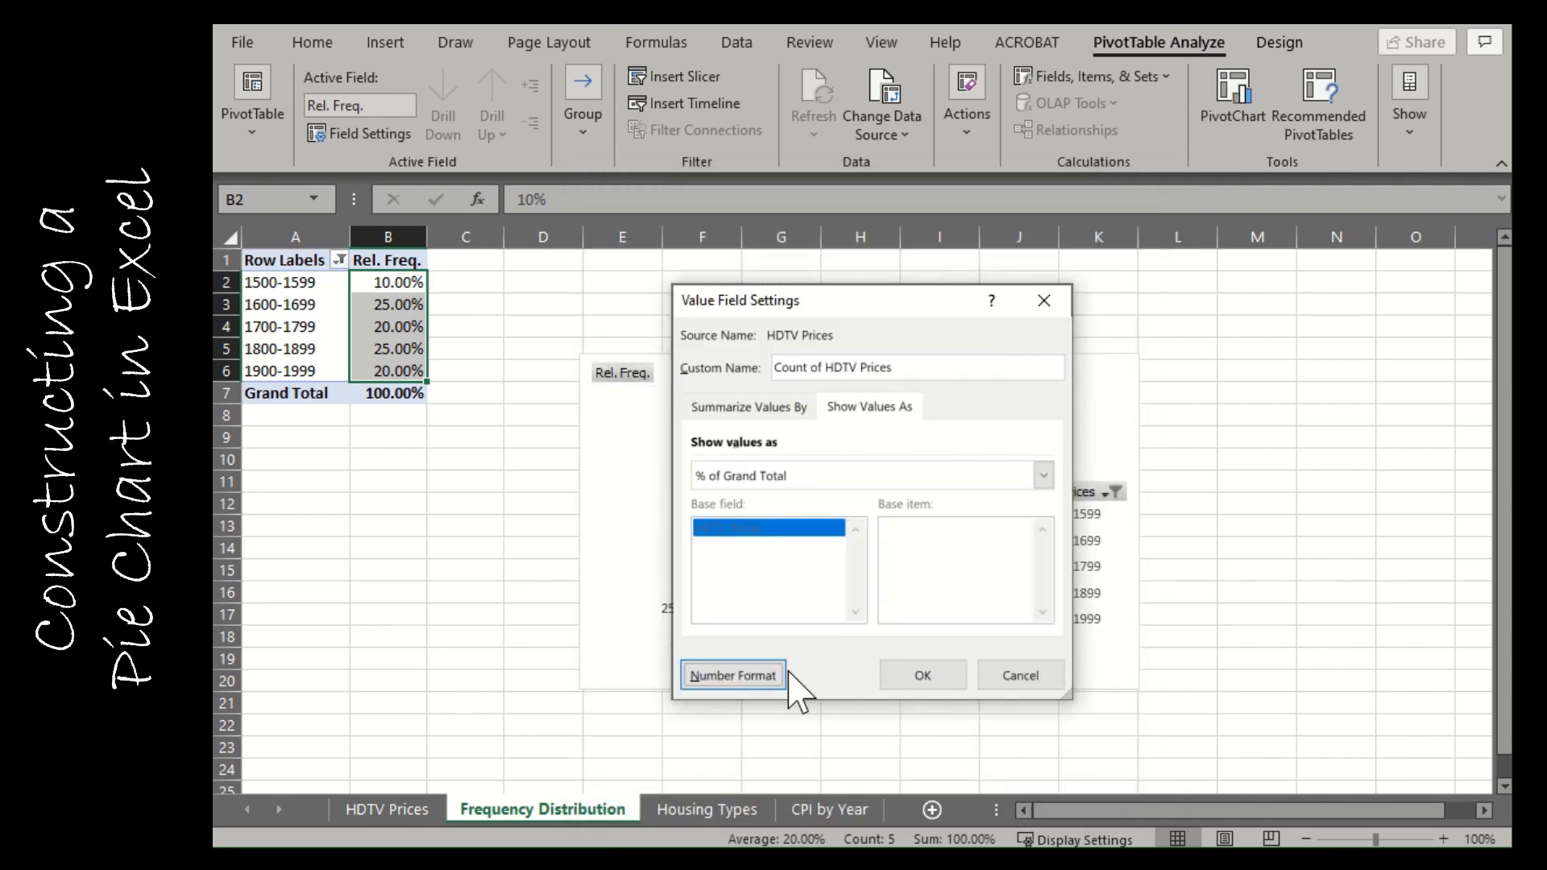
pyautogui.click(917, 679)
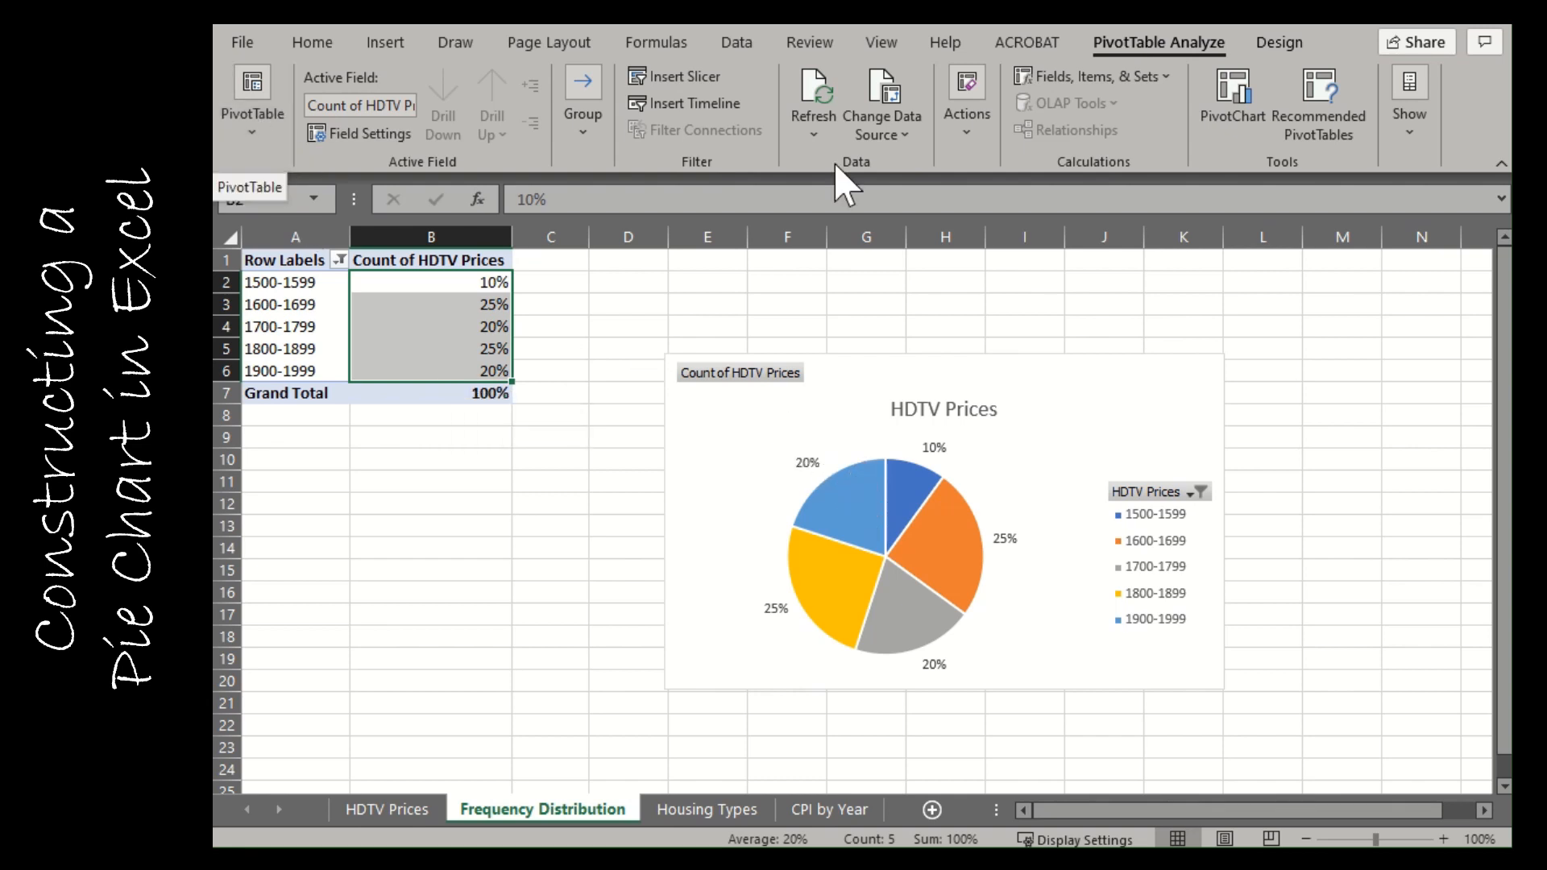
# - Preview other legend positions on the HDTV Prices pie chart and set the legend to Right
pyautogui.click(973, 525)
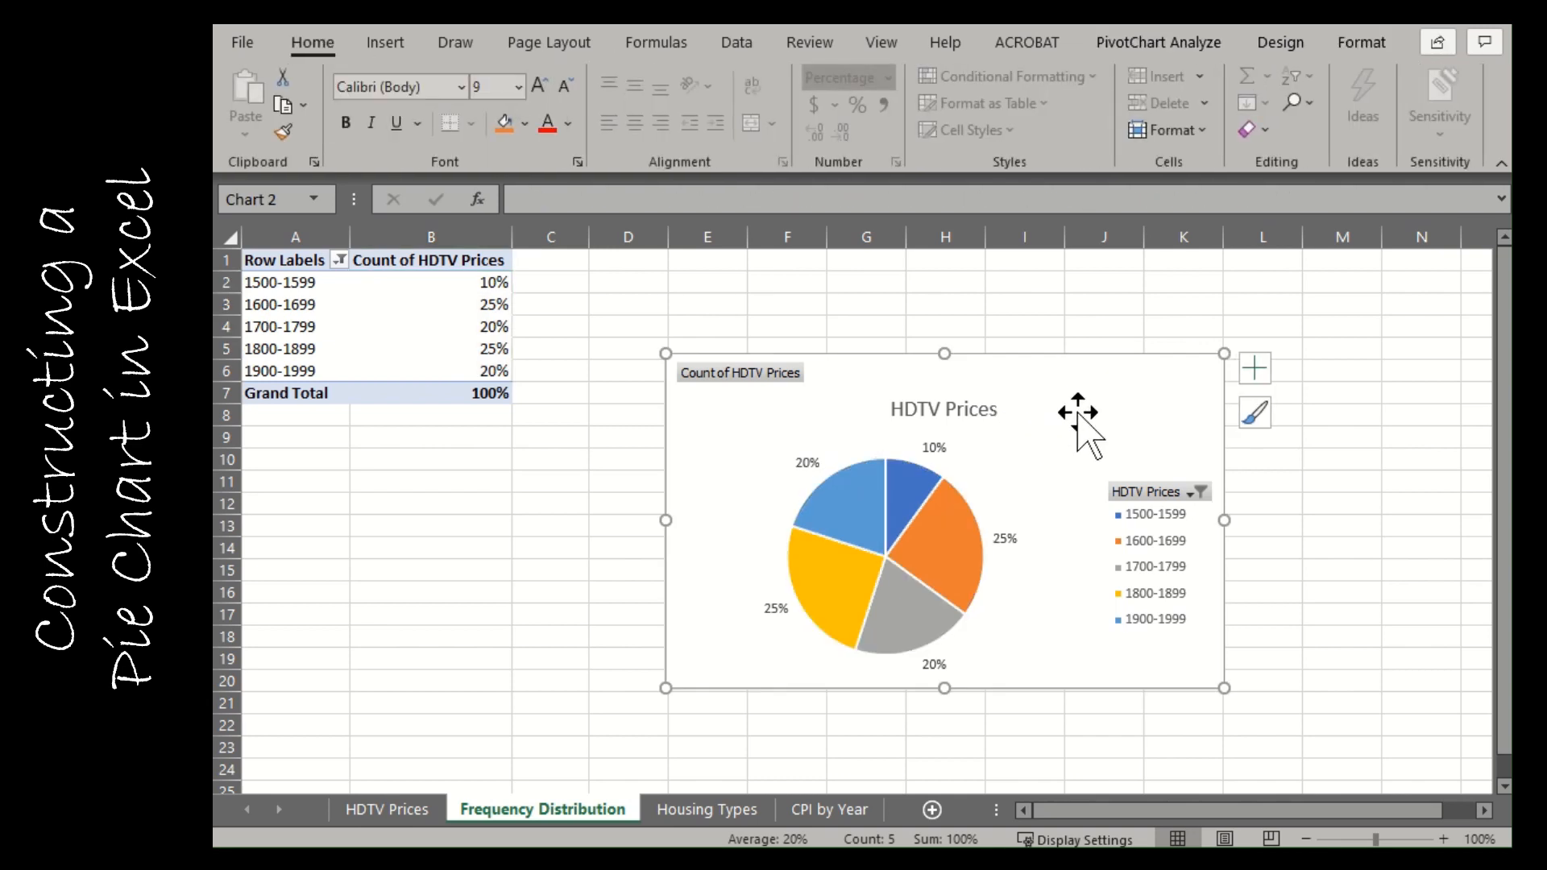
pyautogui.click(1361, 44)
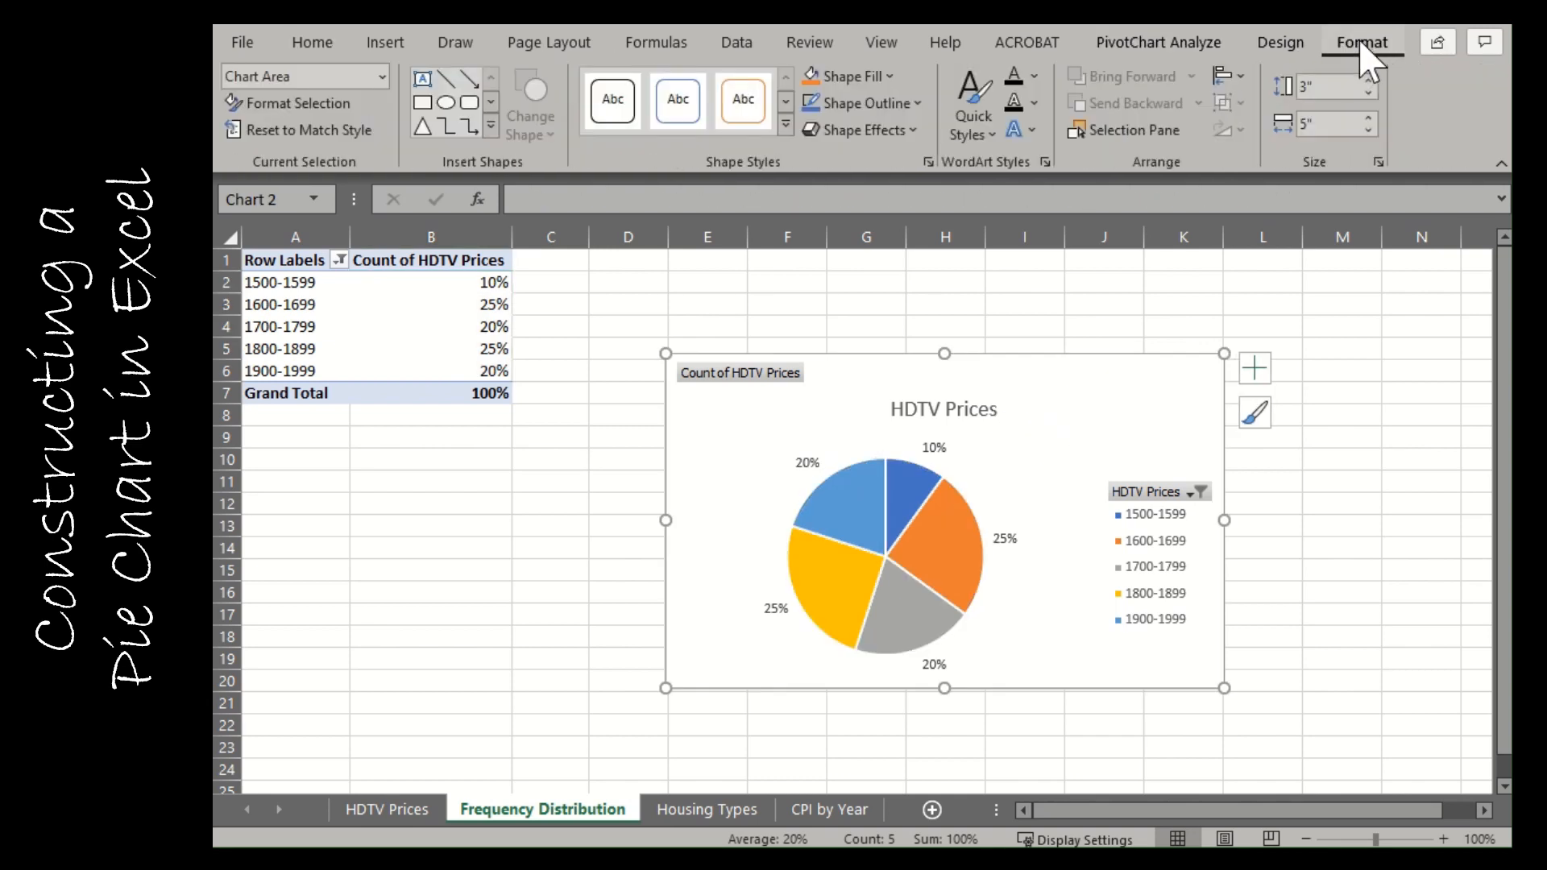
pyautogui.click(1281, 43)
pyautogui.click(234, 127)
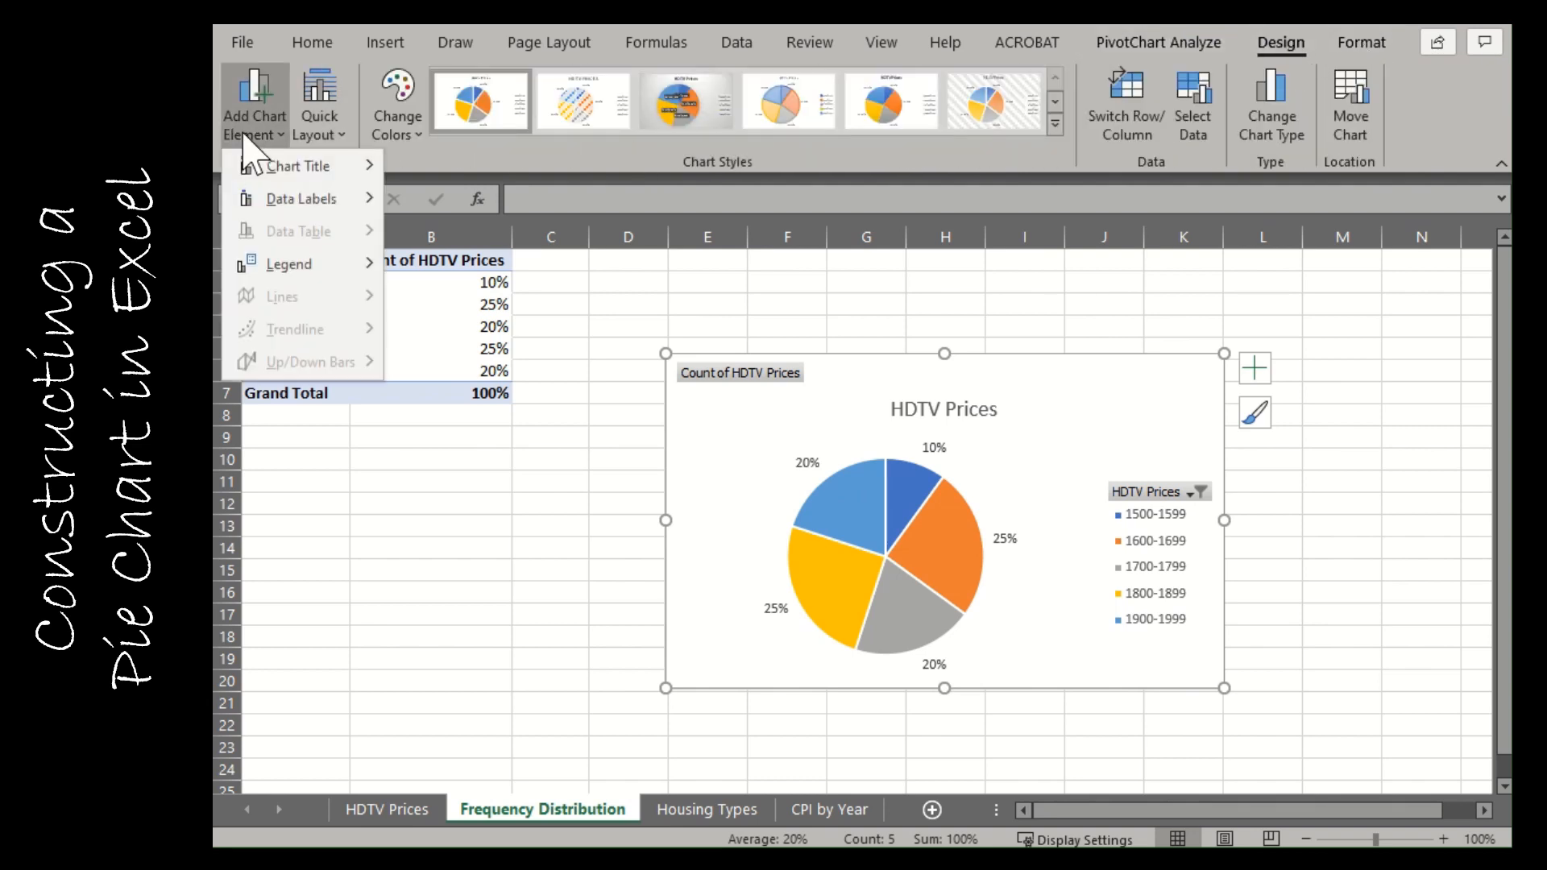
pyautogui.moveTo(304, 263)
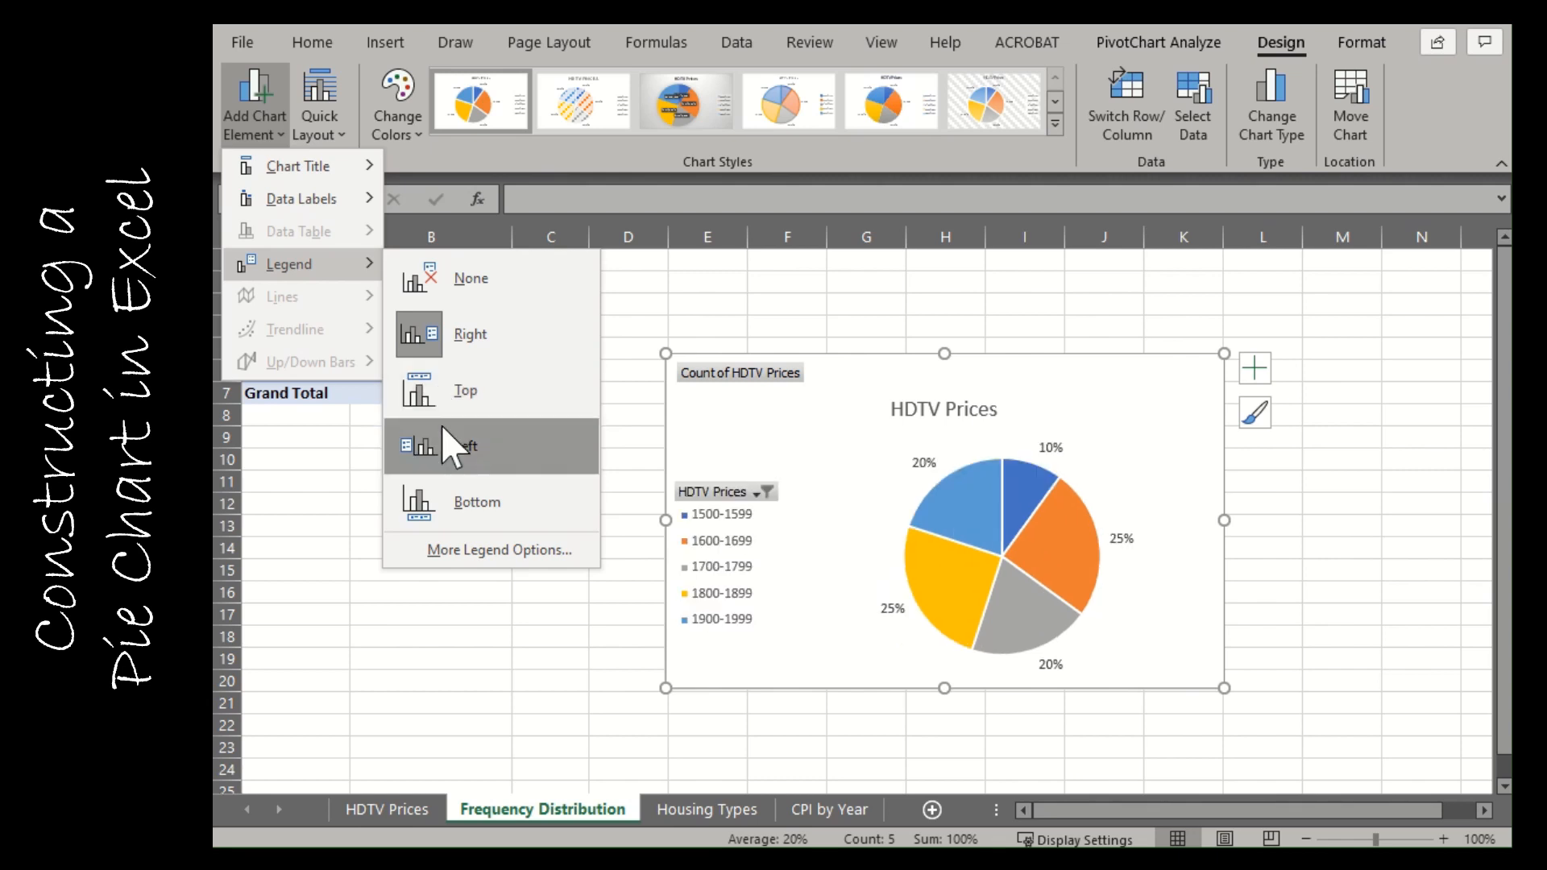
pyautogui.click(493, 315)
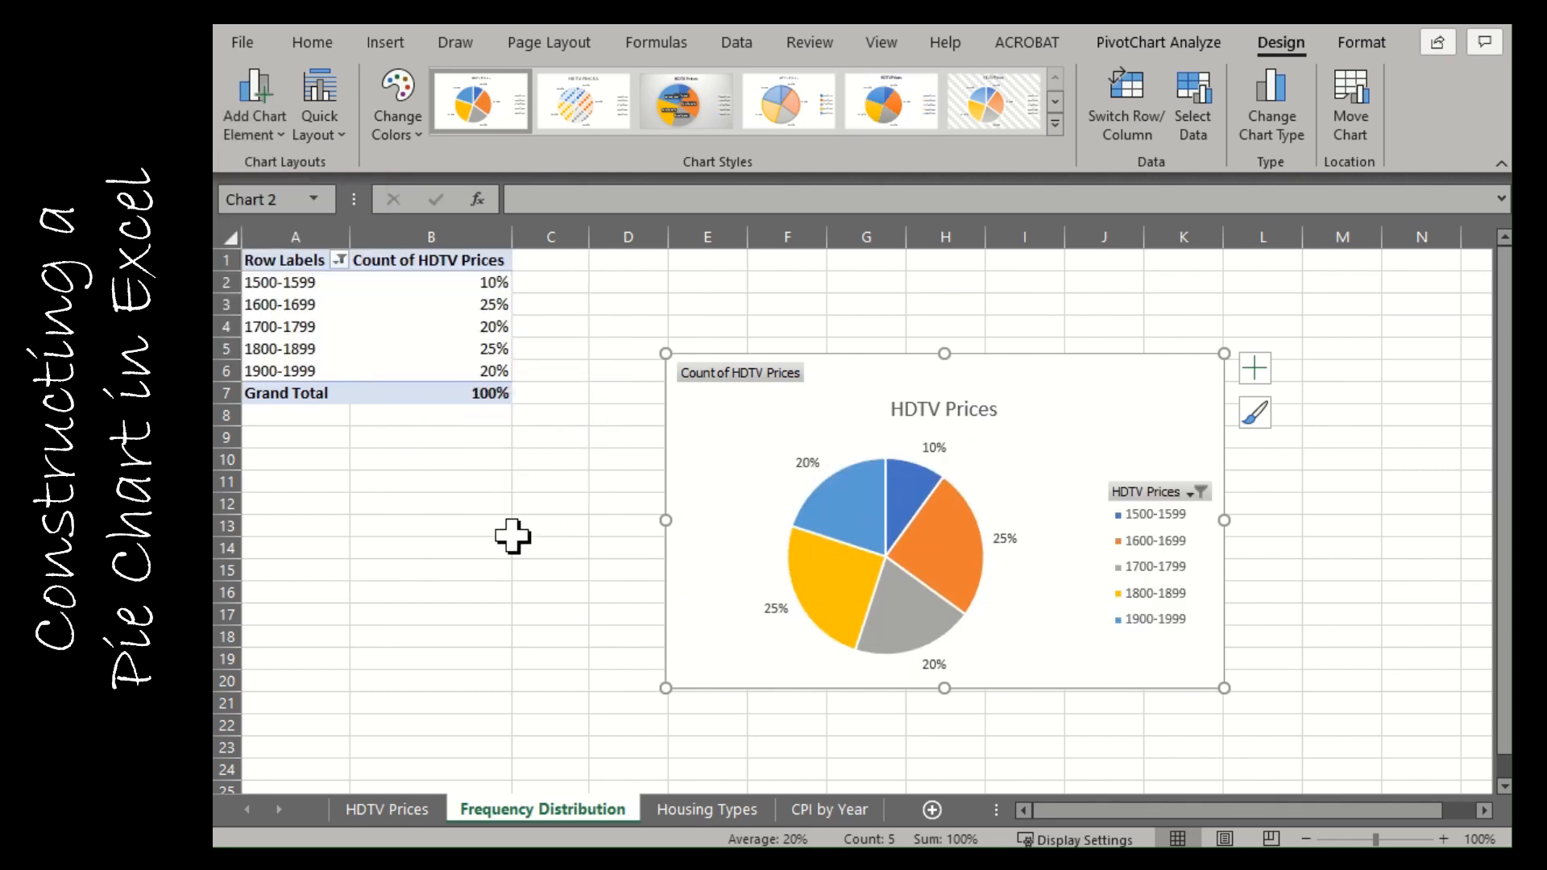
# - Insert a 2-D pie chart from the range A1:B4 on the Housing Types sheet
pyautogui.click(723, 809)
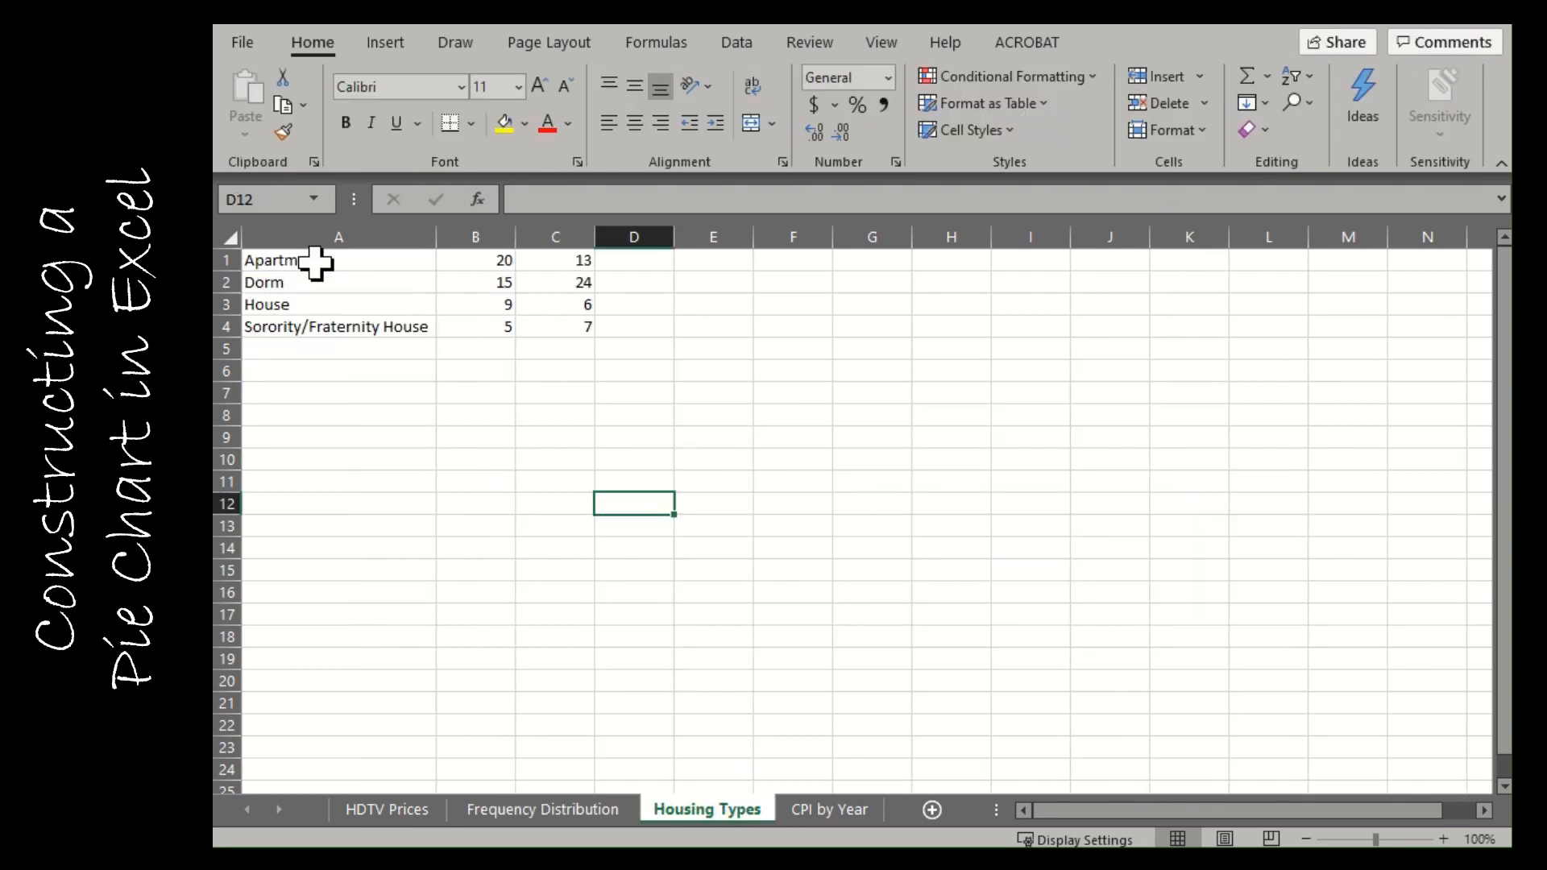
pyautogui.moveTo(314, 259); pyautogui.dragTo(471, 323)
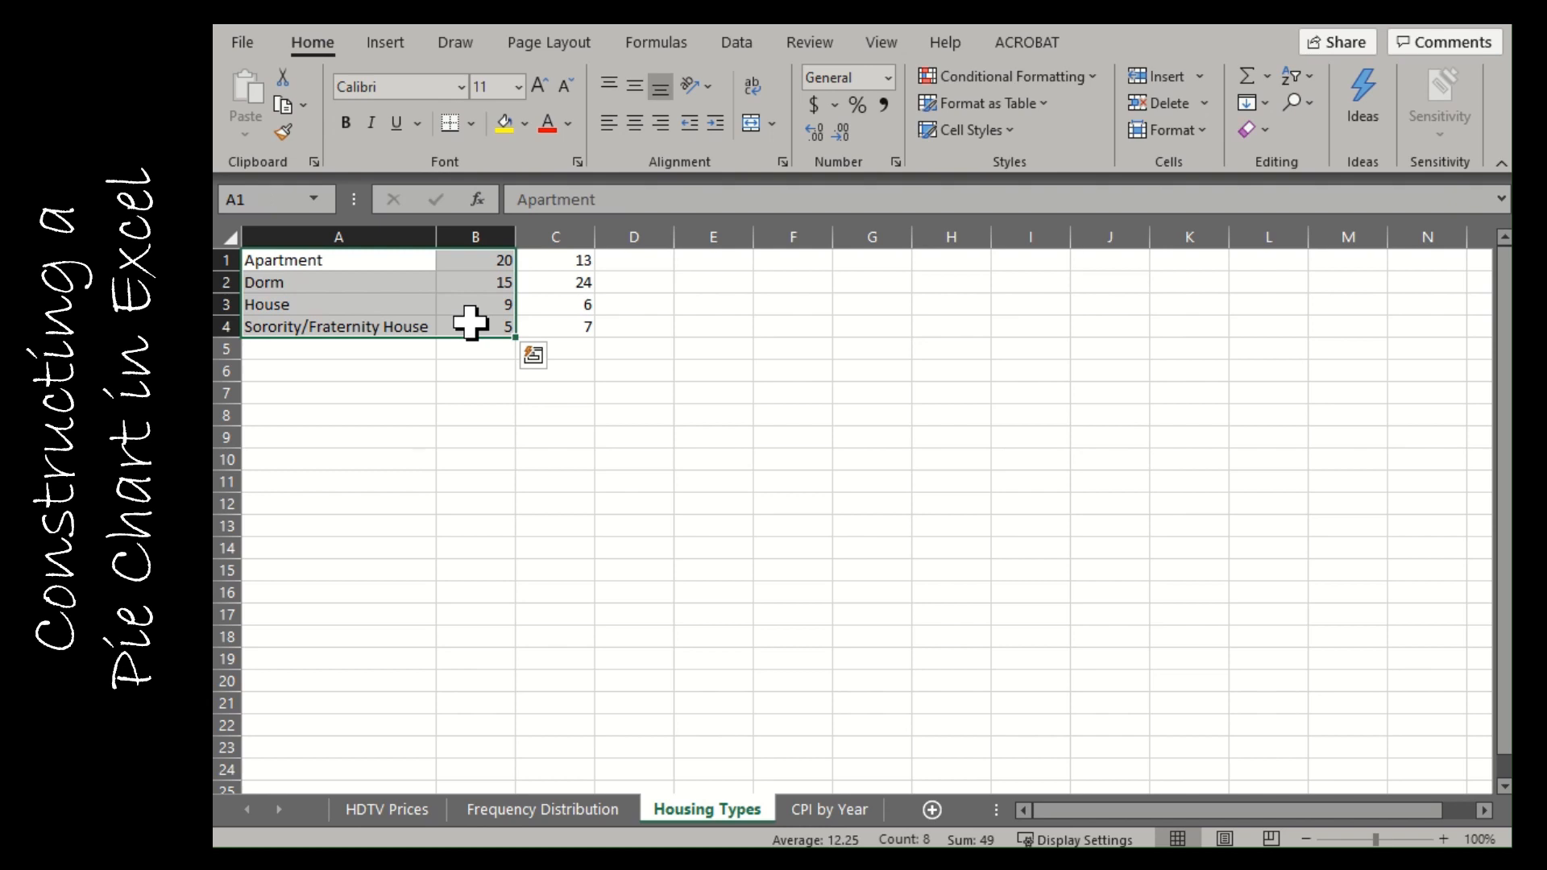
pyautogui.click(383, 44)
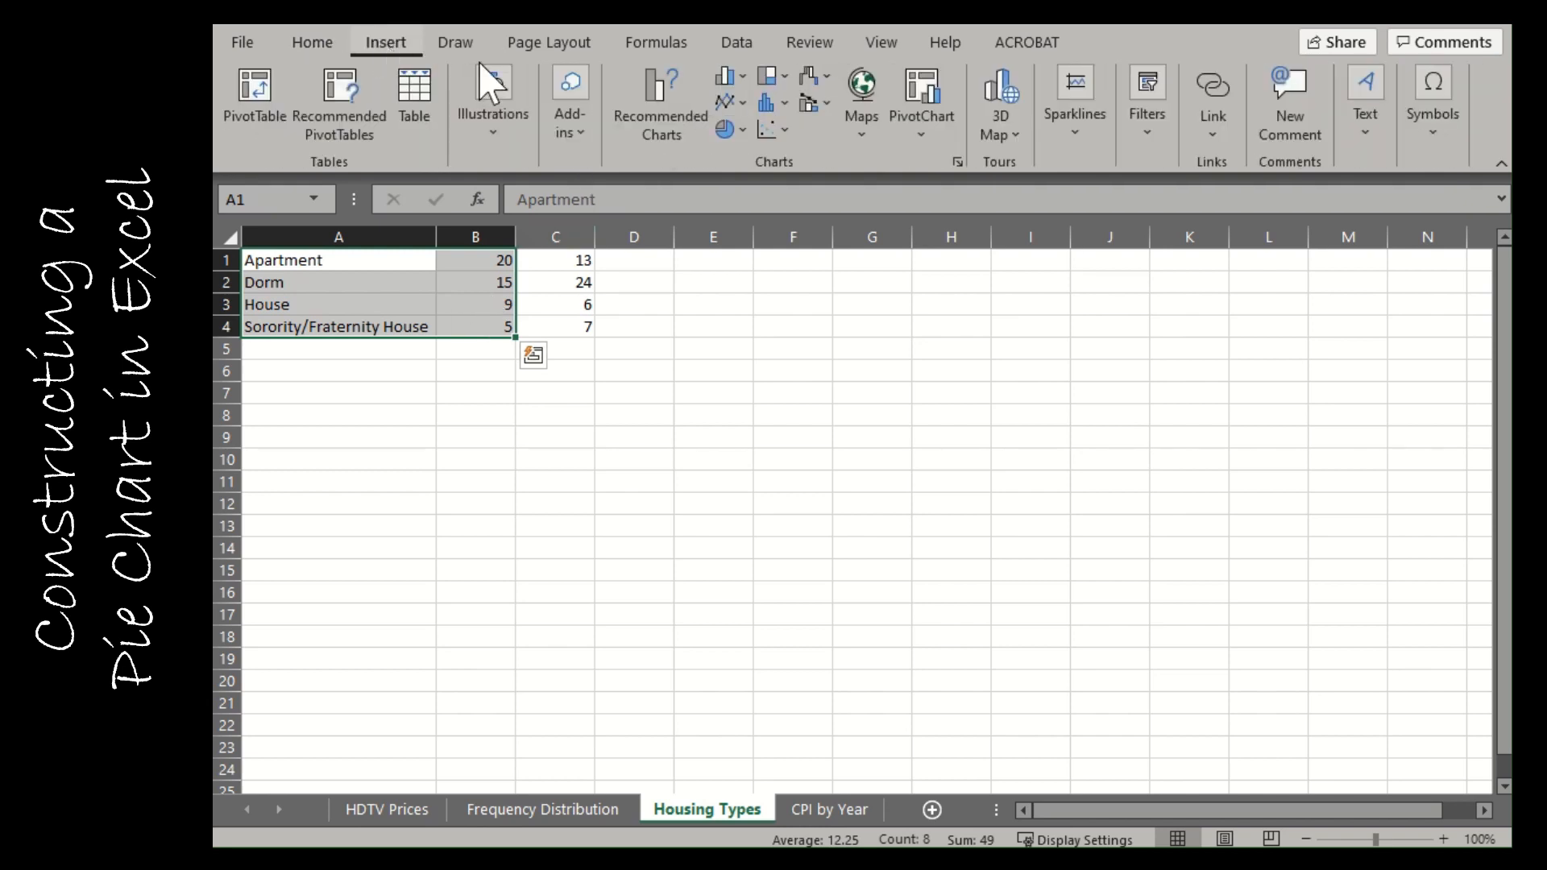
pyautogui.click(723, 129)
pyautogui.click(741, 207)
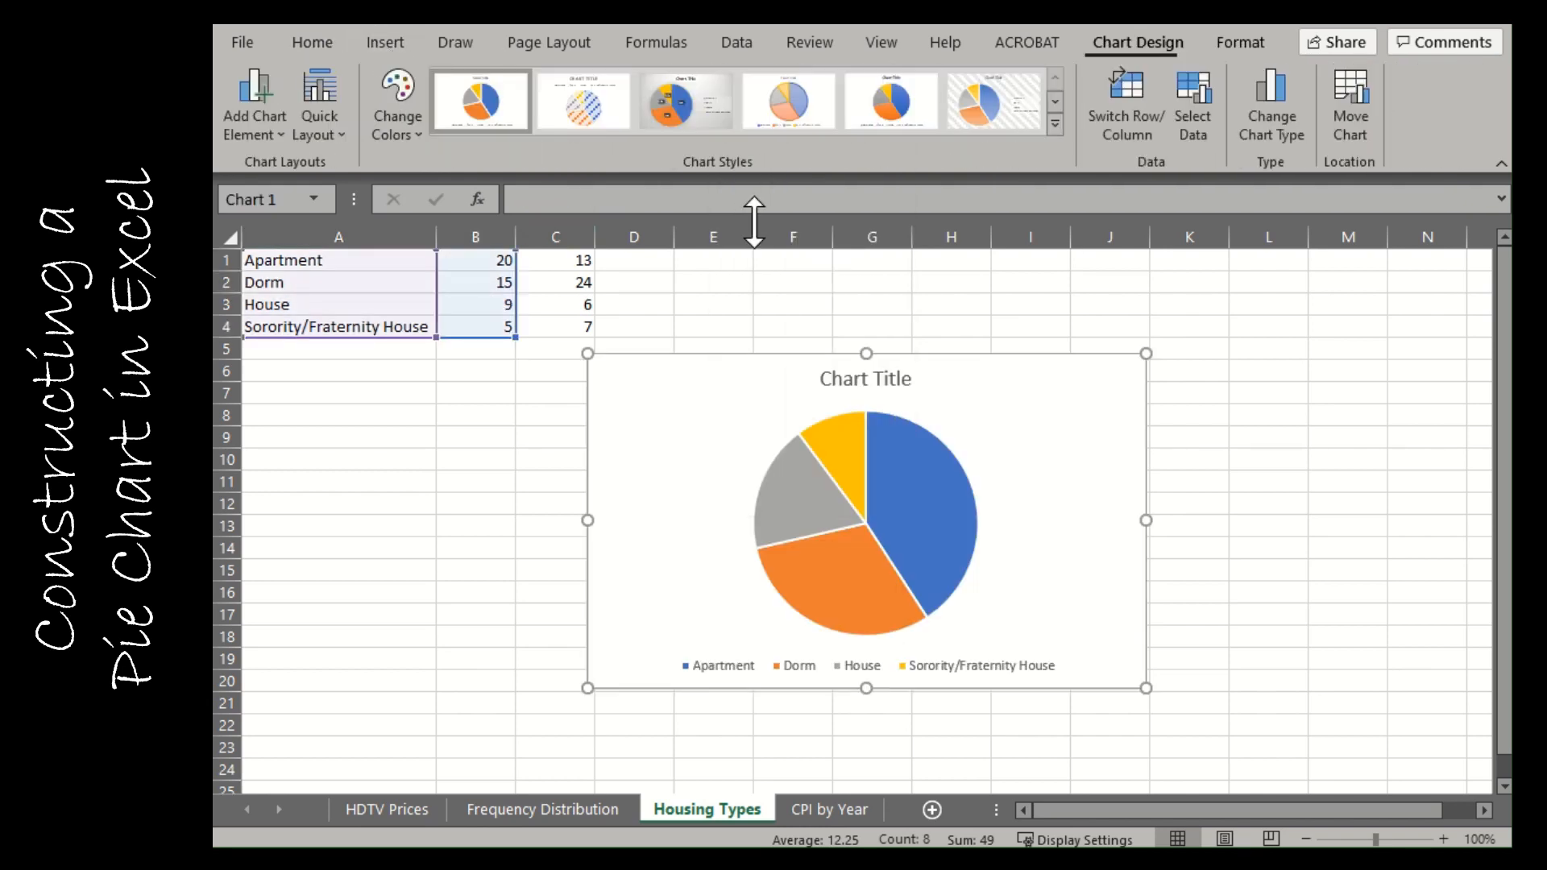
# - Add data labels to the housing types pie chart at the Inside End position
pyautogui.click(256, 113)
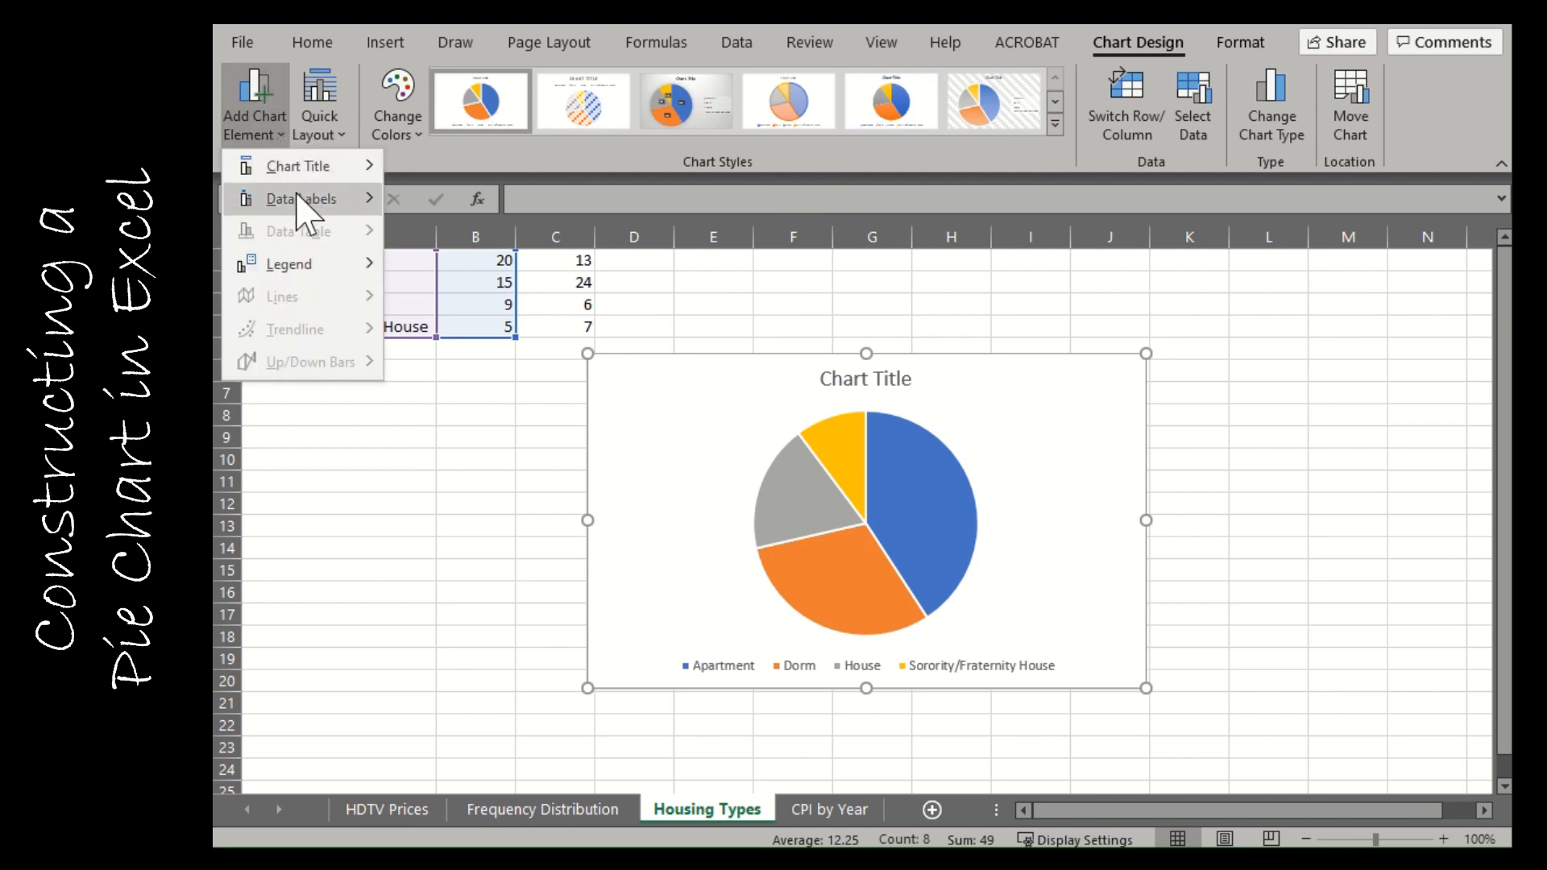
pyautogui.moveTo(300, 211)
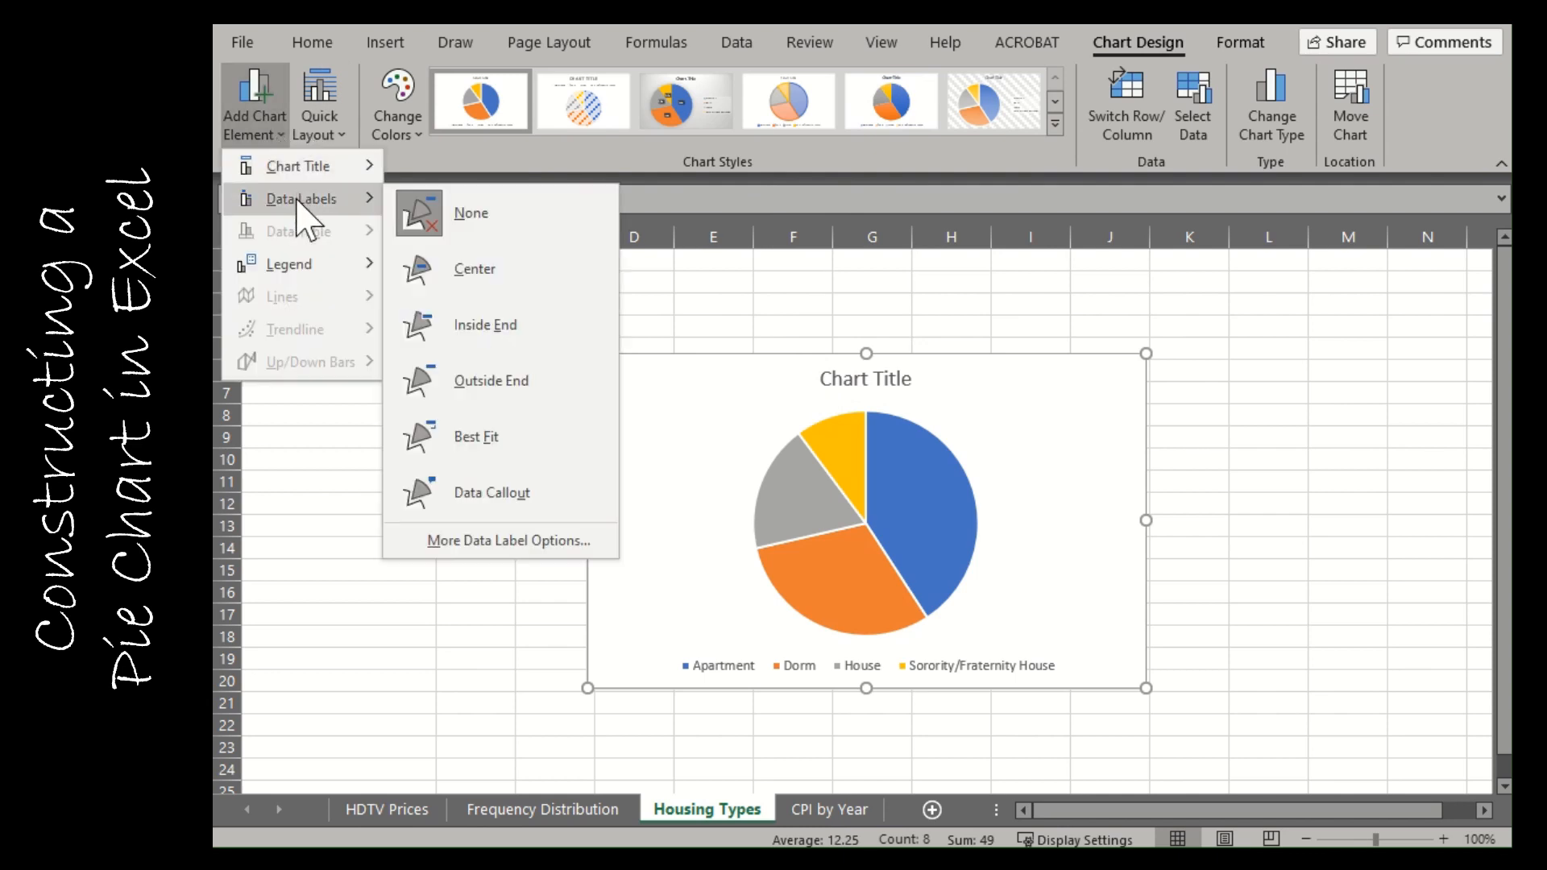
pyautogui.click(456, 327)
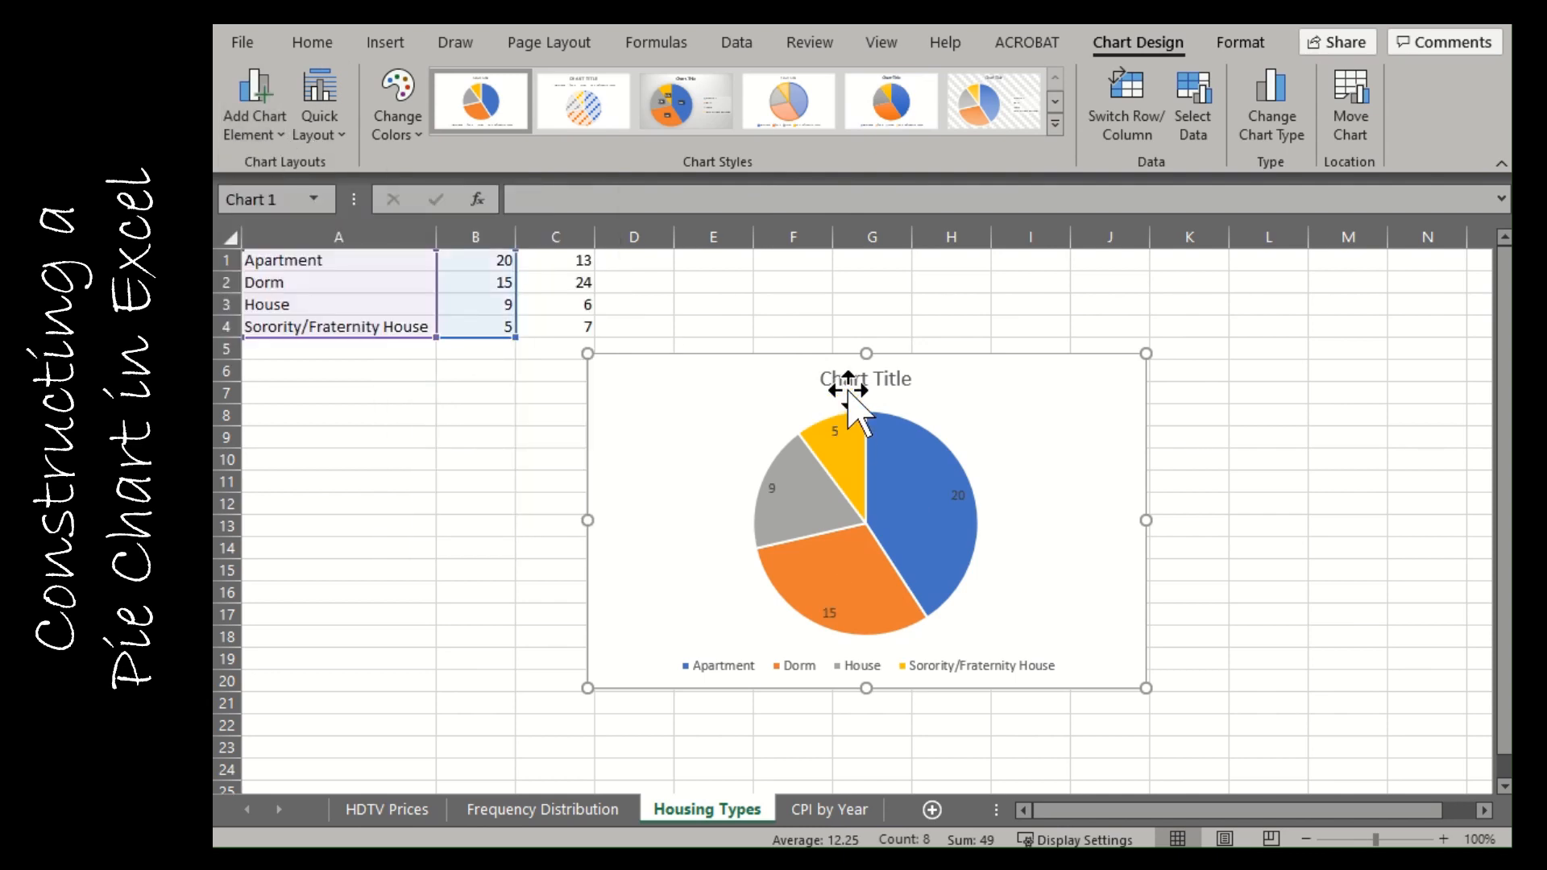
# - Preview legend positions on the housing types pie chart and set the legend to Left
pyautogui.click(258, 121)
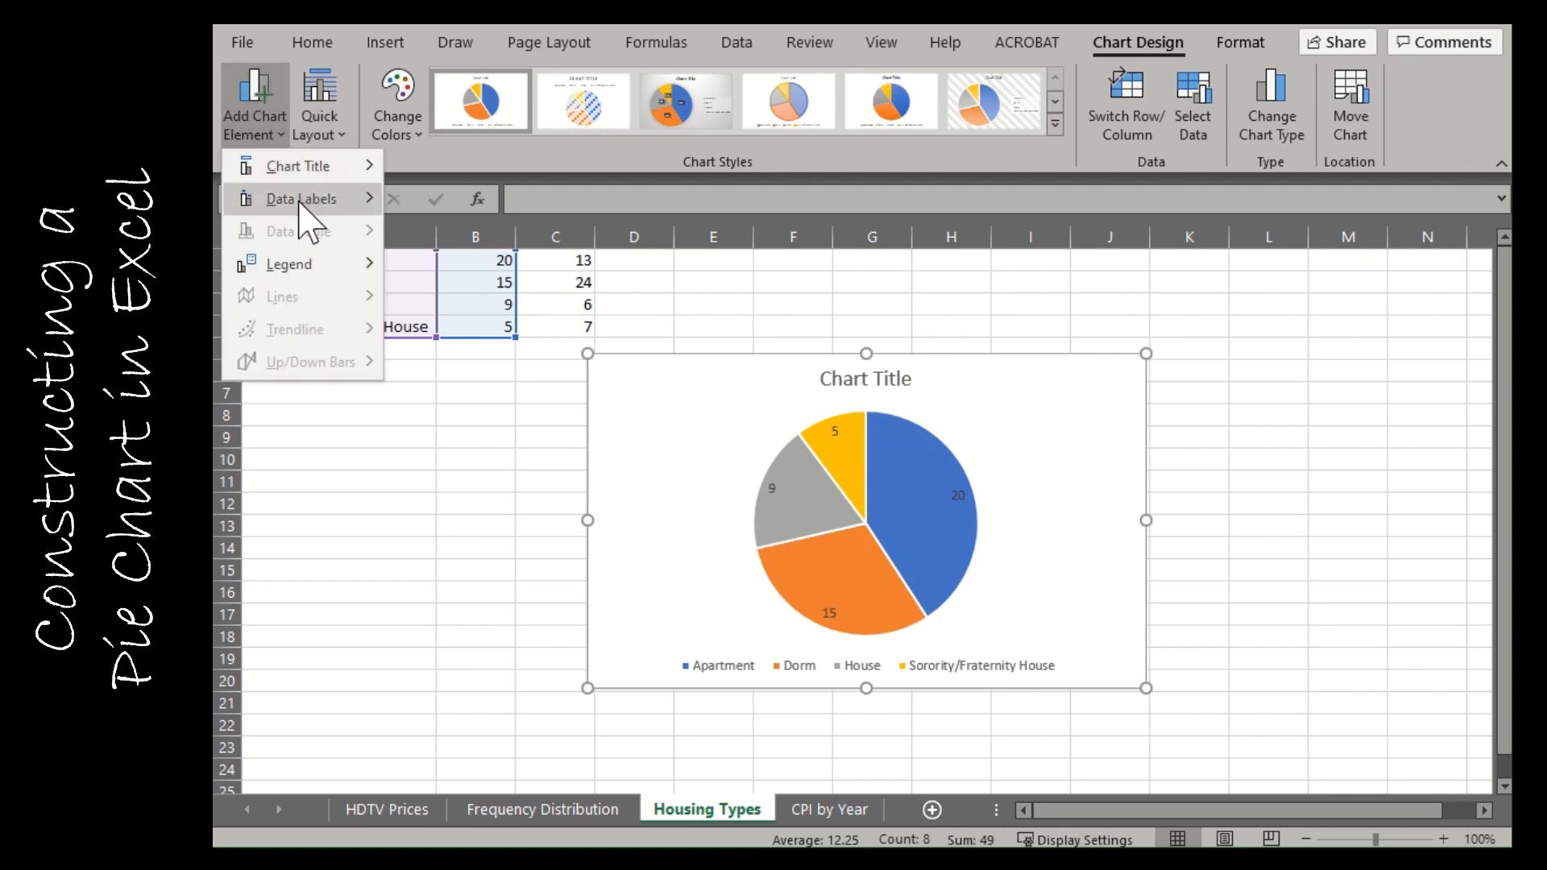
pyautogui.moveTo(351, 270)
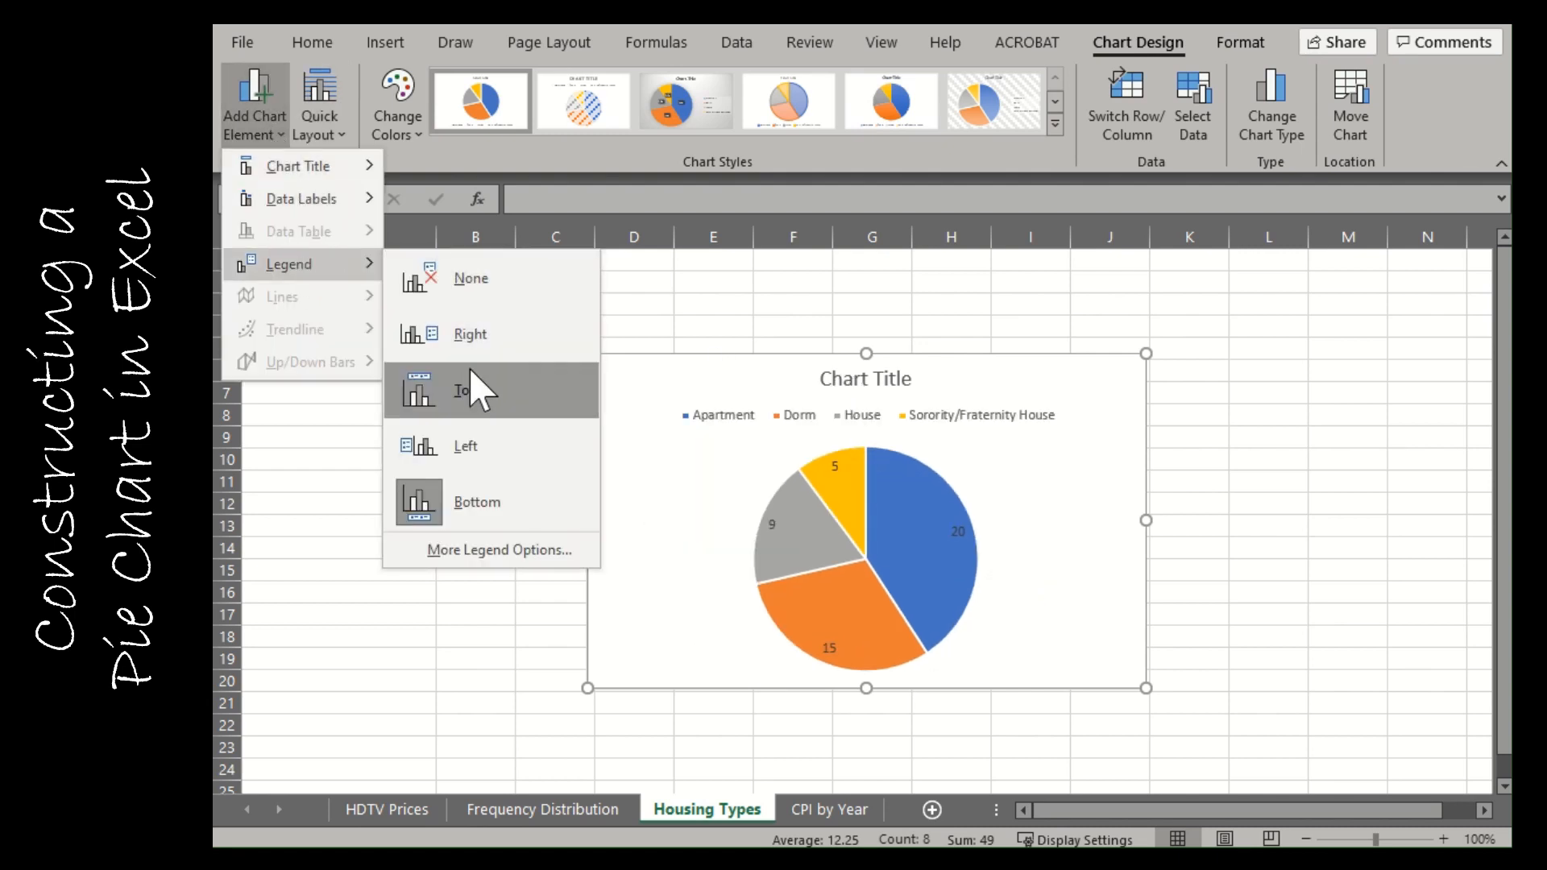
pyautogui.click(478, 450)
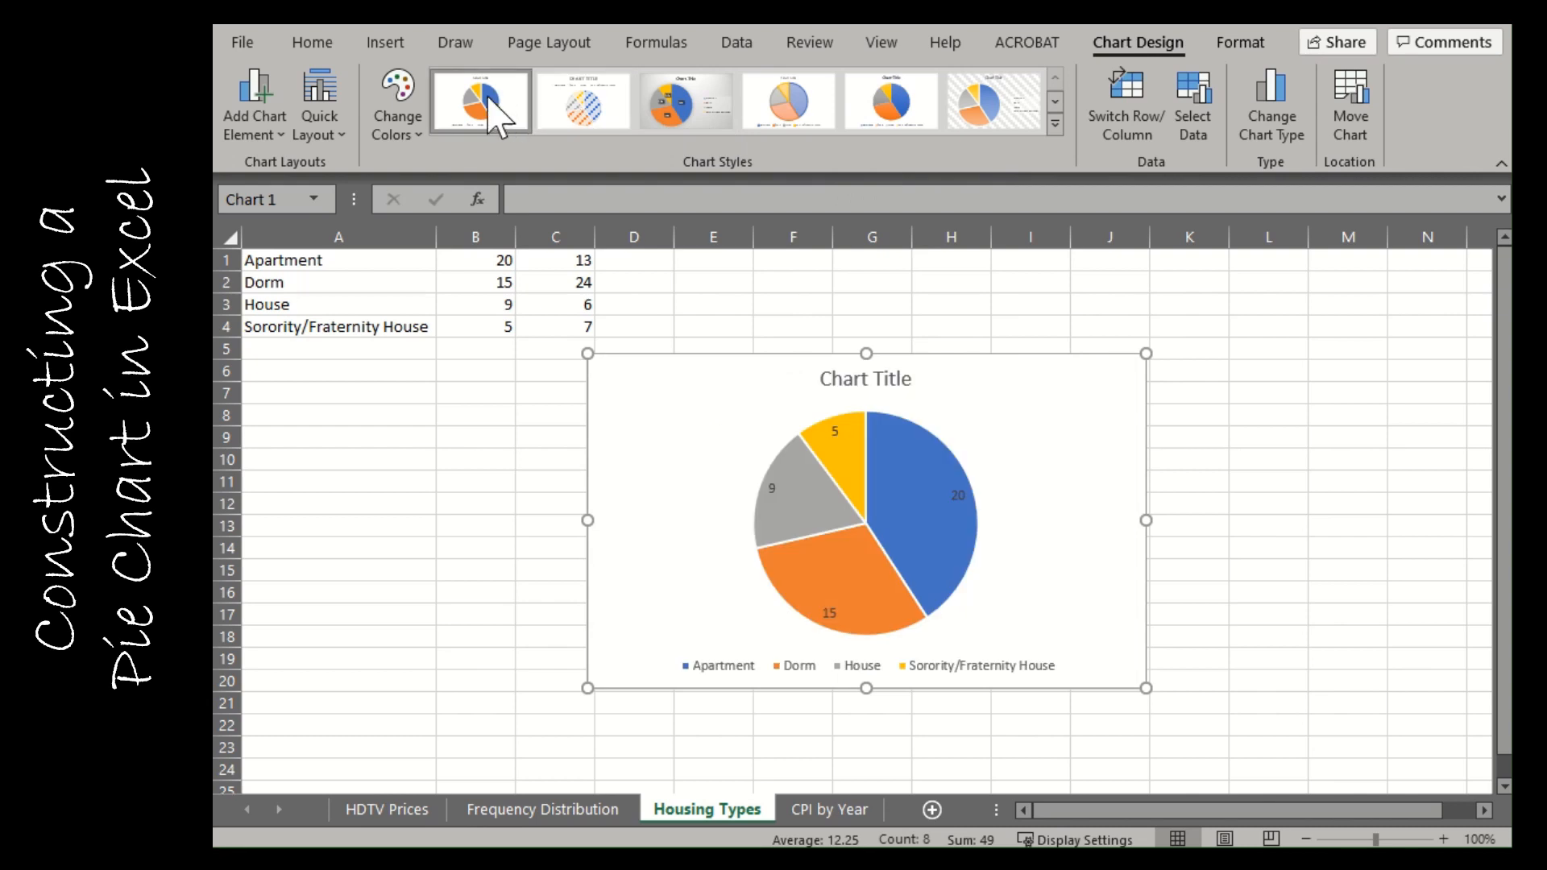
pyautogui.click(250, 123)
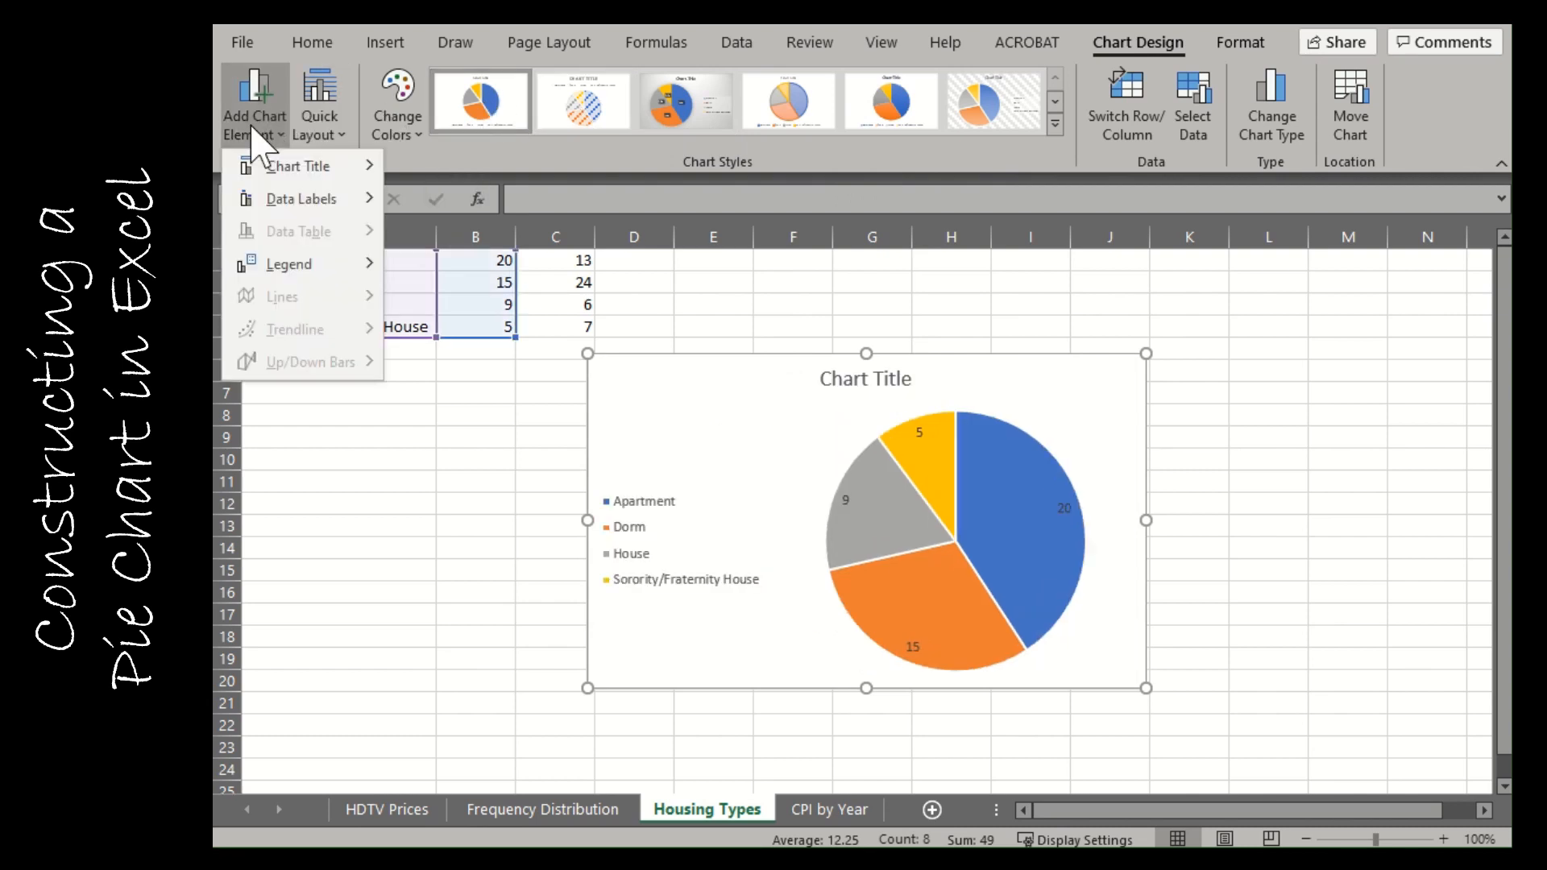
pyautogui.click(256, 145)
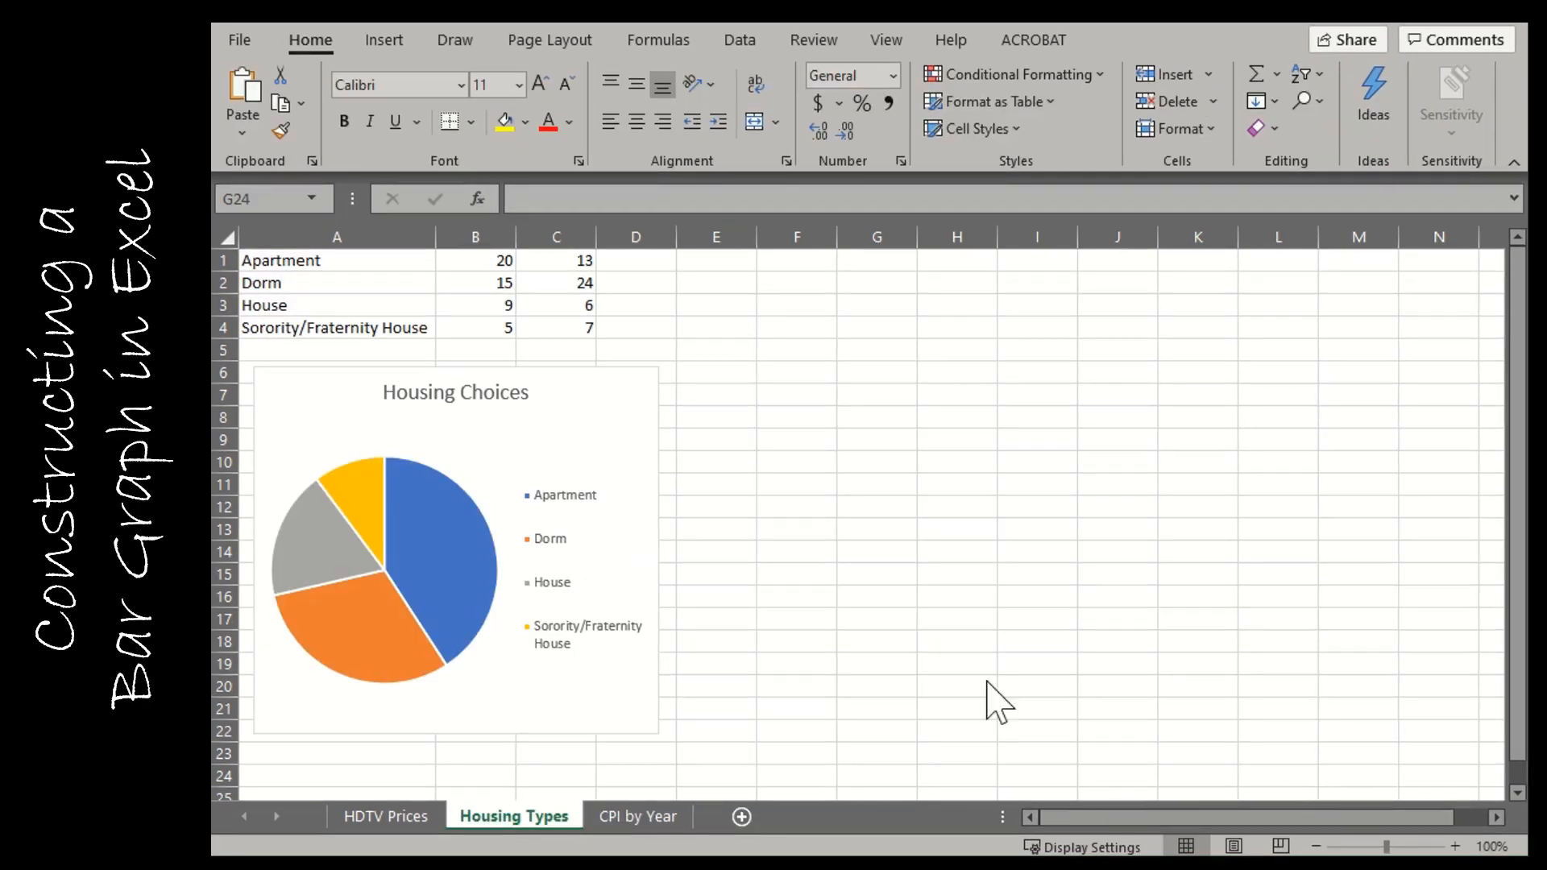
# - Insert a 2-D clustered column chart from A1:B4 on the Housing Types sheet and place it beside the pie chart
pyautogui.click(330, 261)
pyautogui.moveTo(330, 260); pyautogui.dragTo(471, 330)
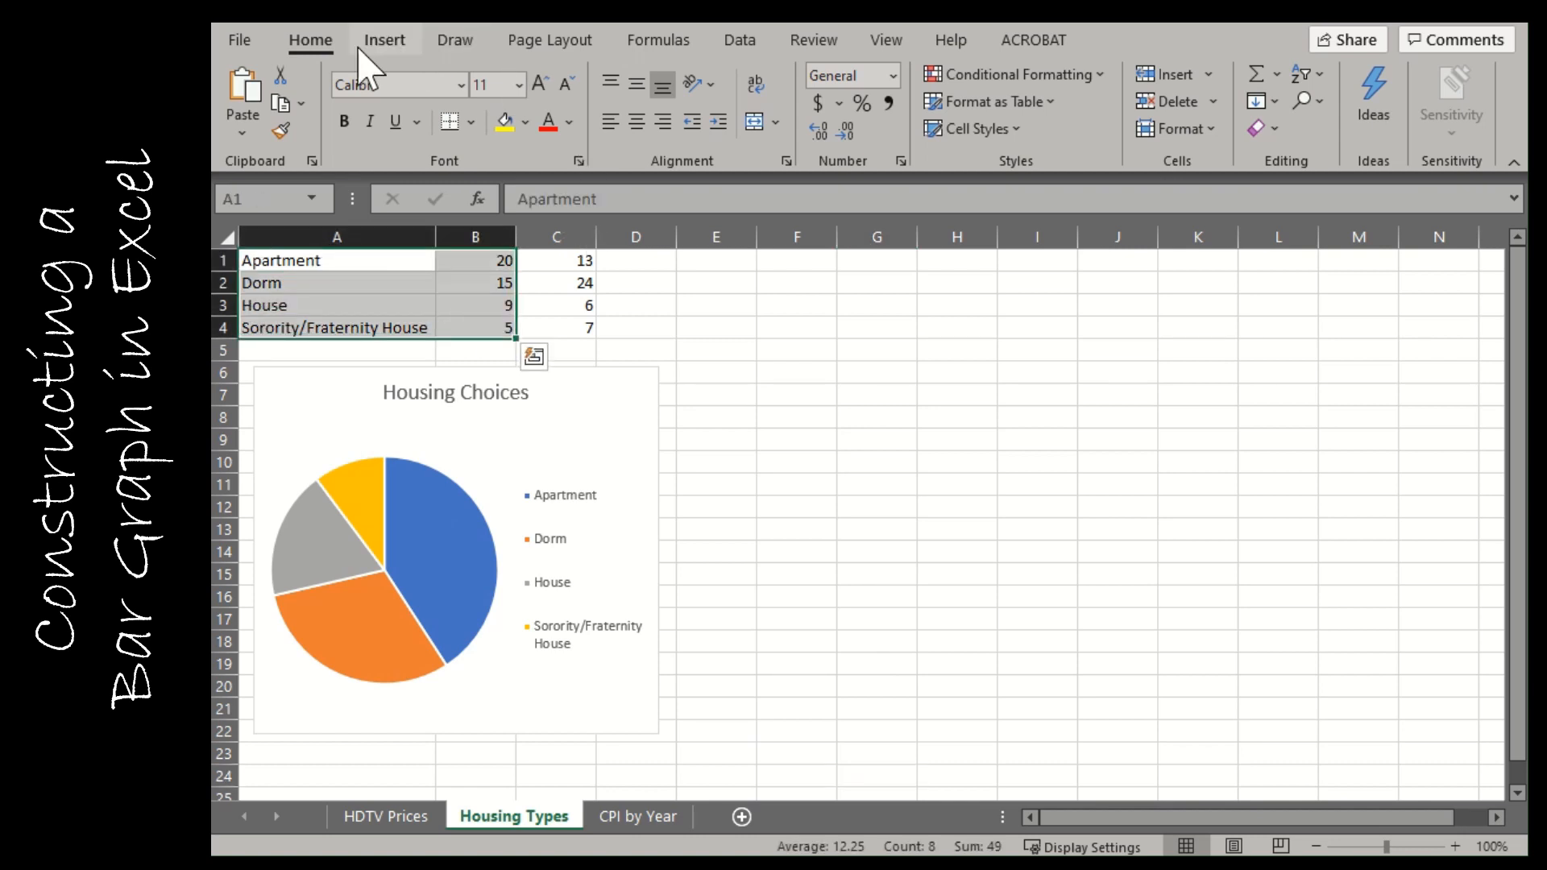
pyautogui.click(384, 42)
pyautogui.click(733, 76)
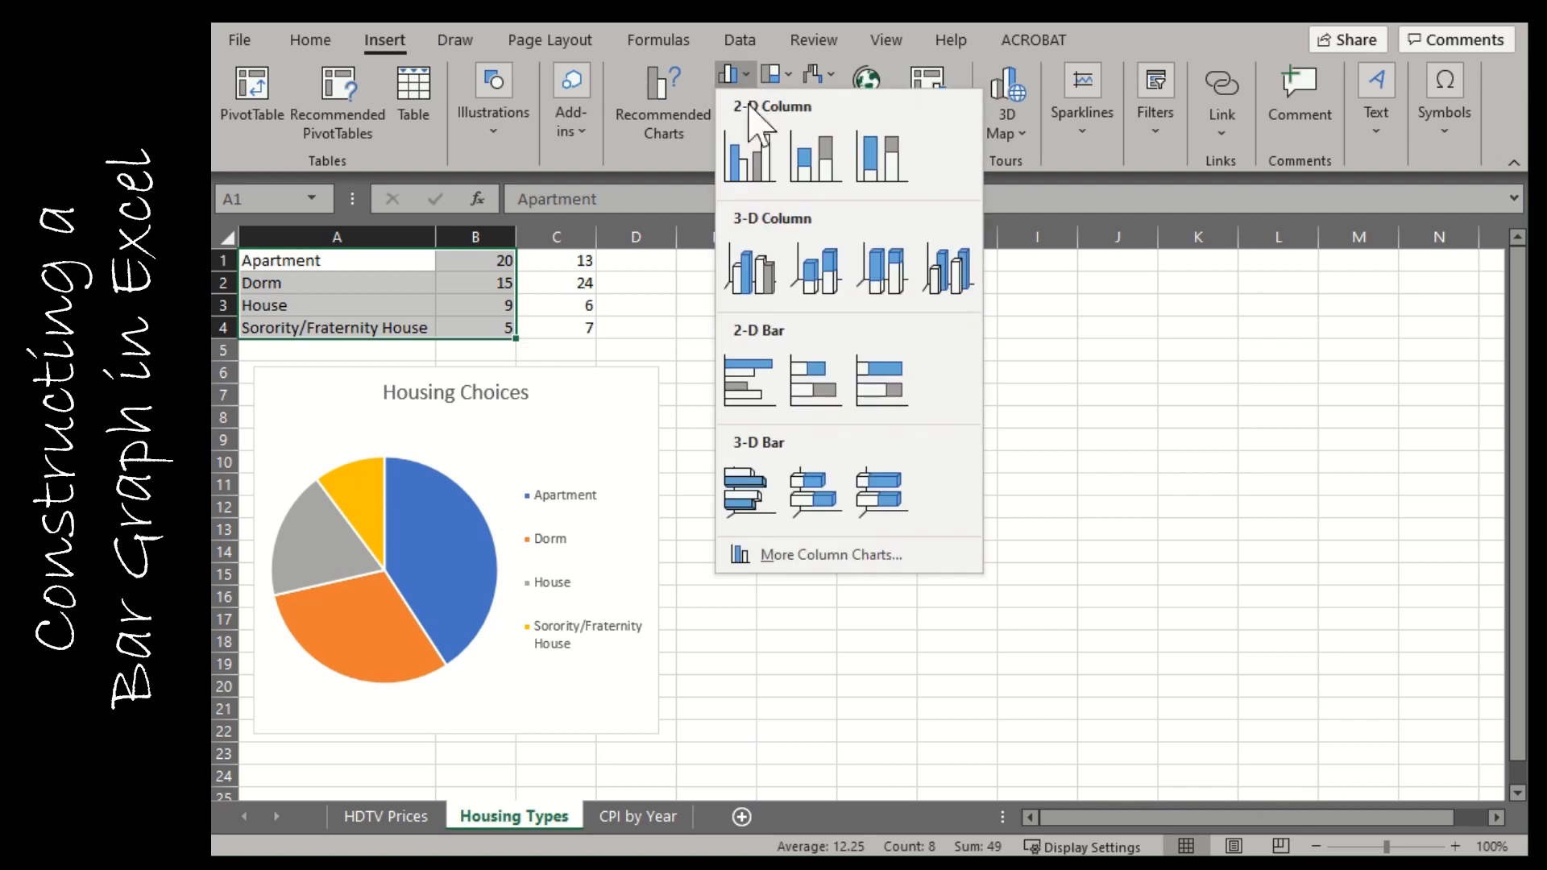
pyautogui.click(737, 161)
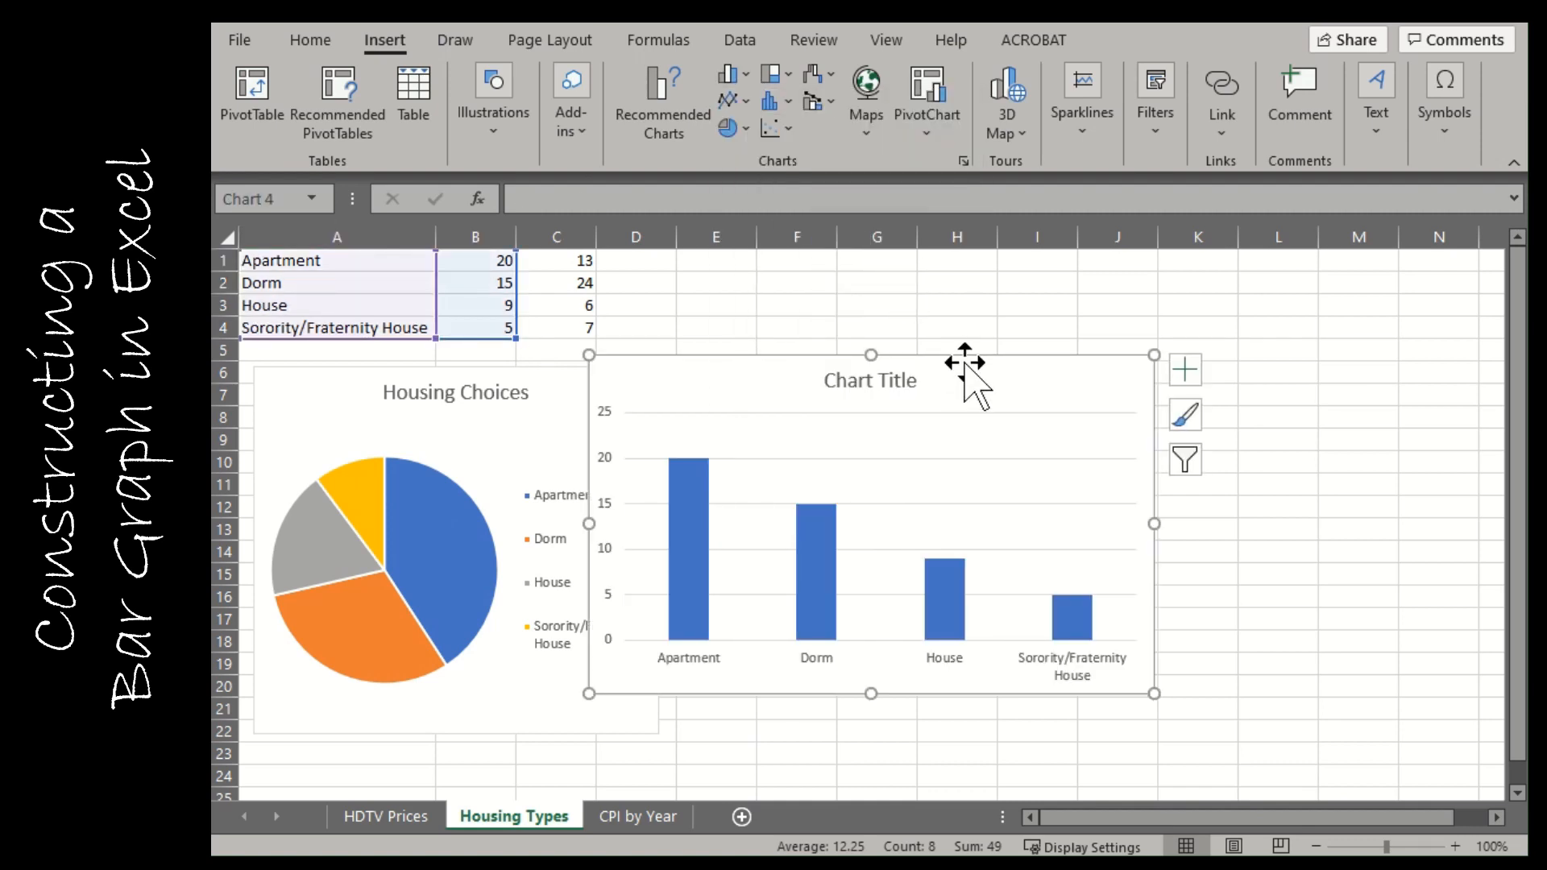
pyautogui.moveTo(965, 357); pyautogui.dragTo(1058, 389)
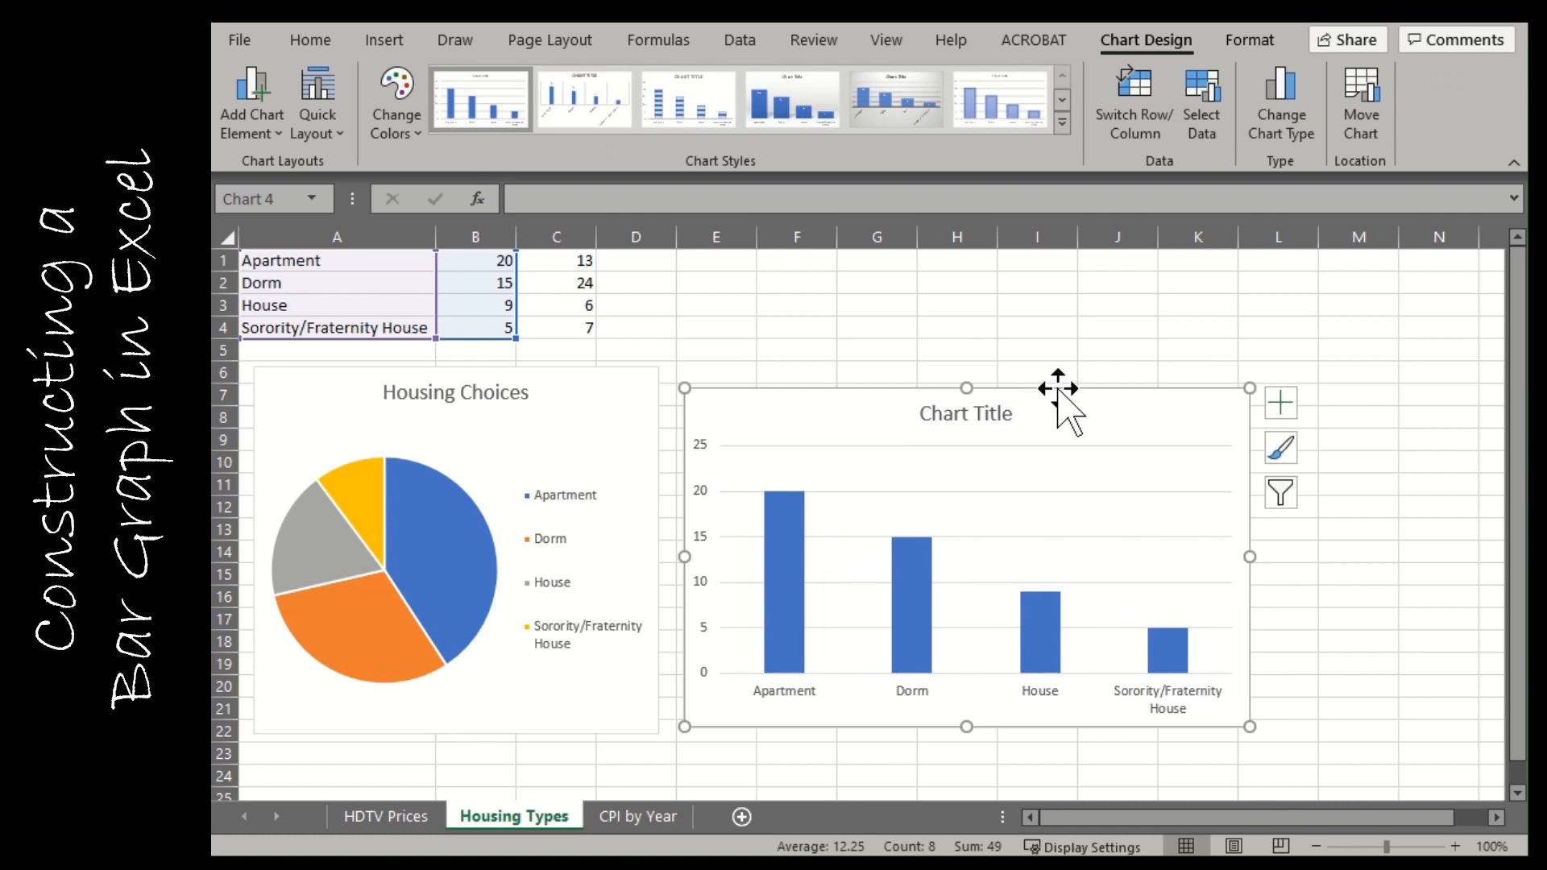
# - Replace the column chart's placeholder title with "Housing Choices"
pyautogui.doubleClick(944, 413)
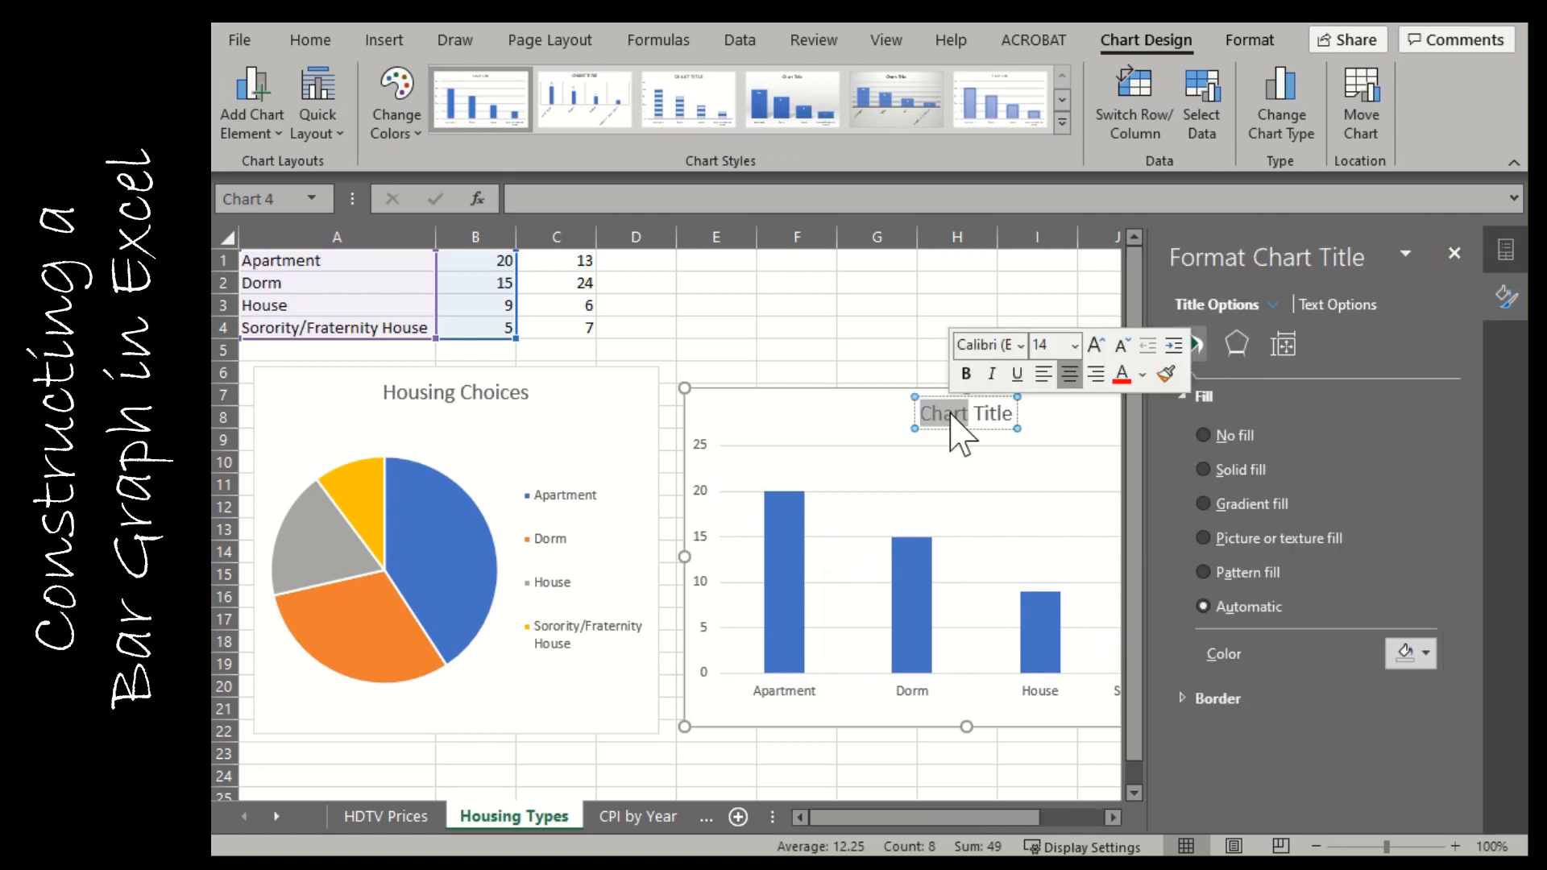
pyautogui.moveTo(950, 415); pyautogui.dragTo(974, 415)
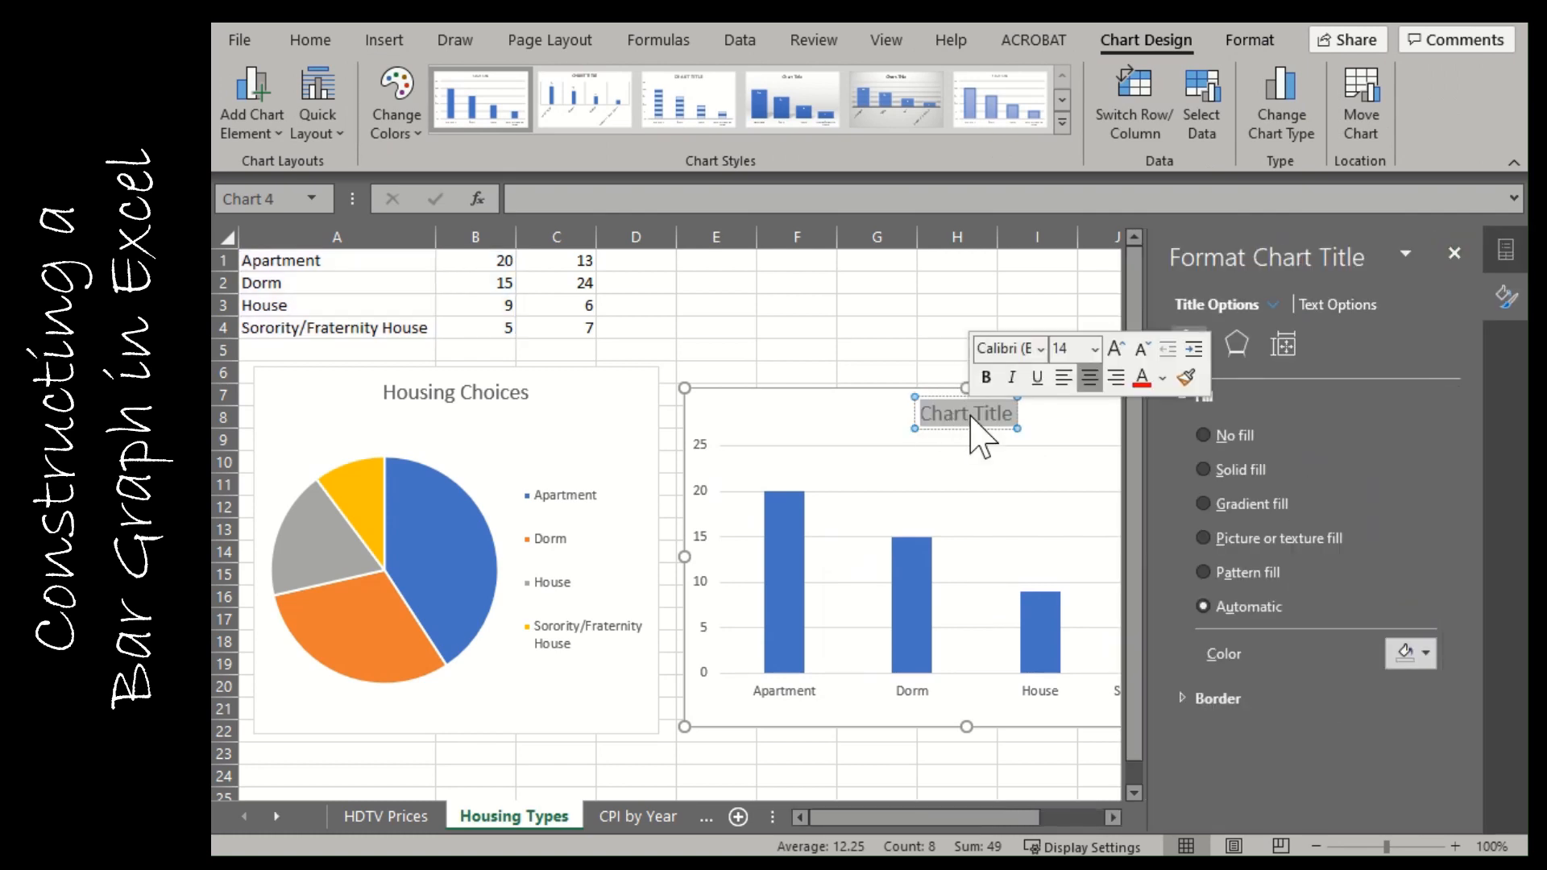
pyautogui.press('Delete')
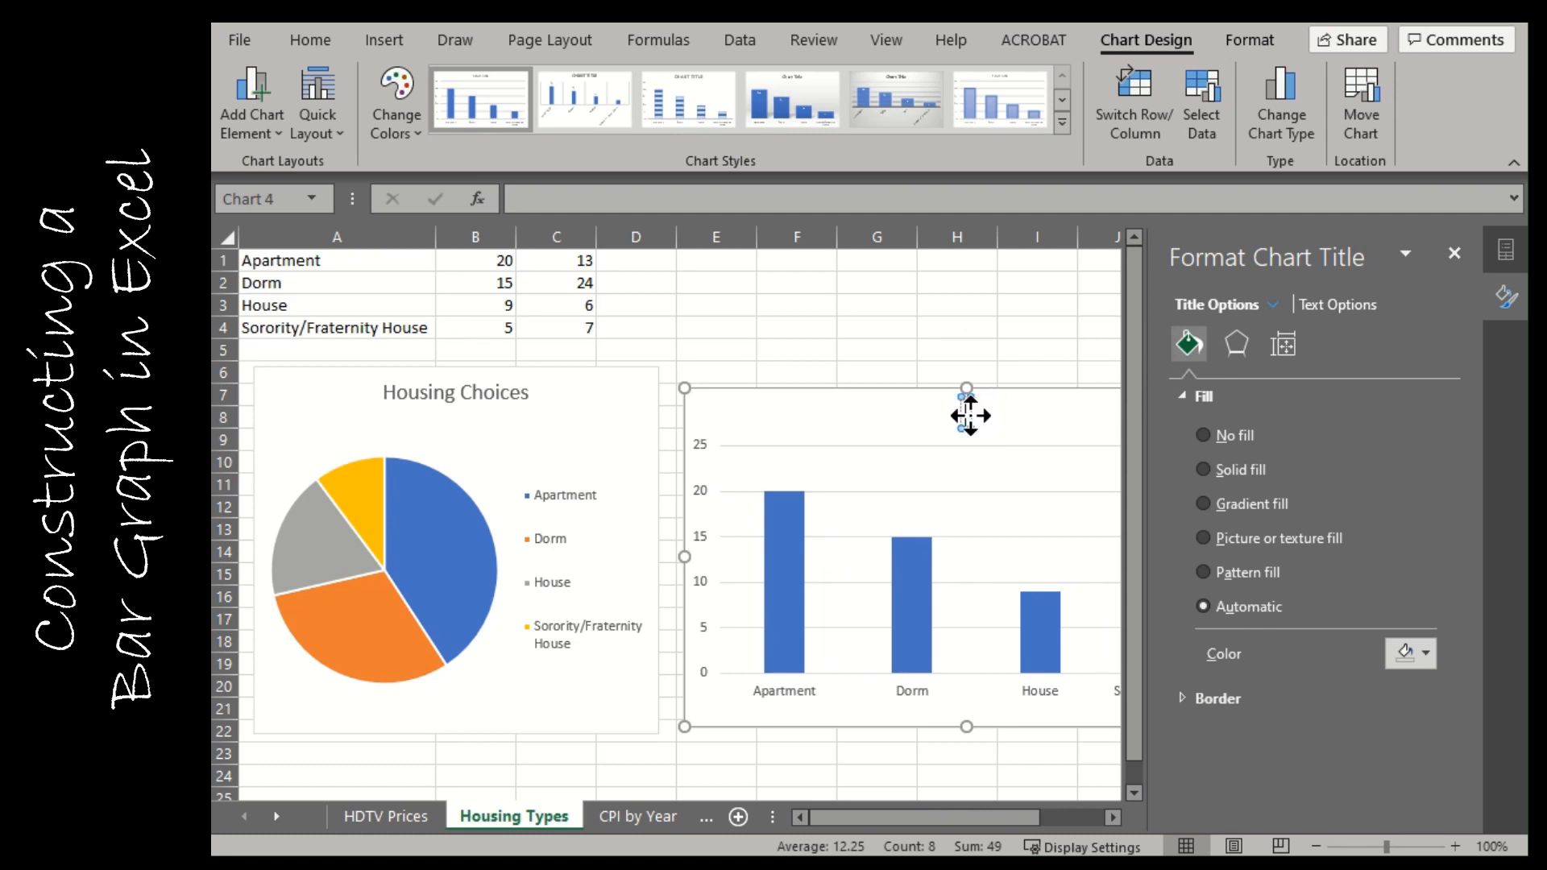
pyautogui.write('Housing Choices')
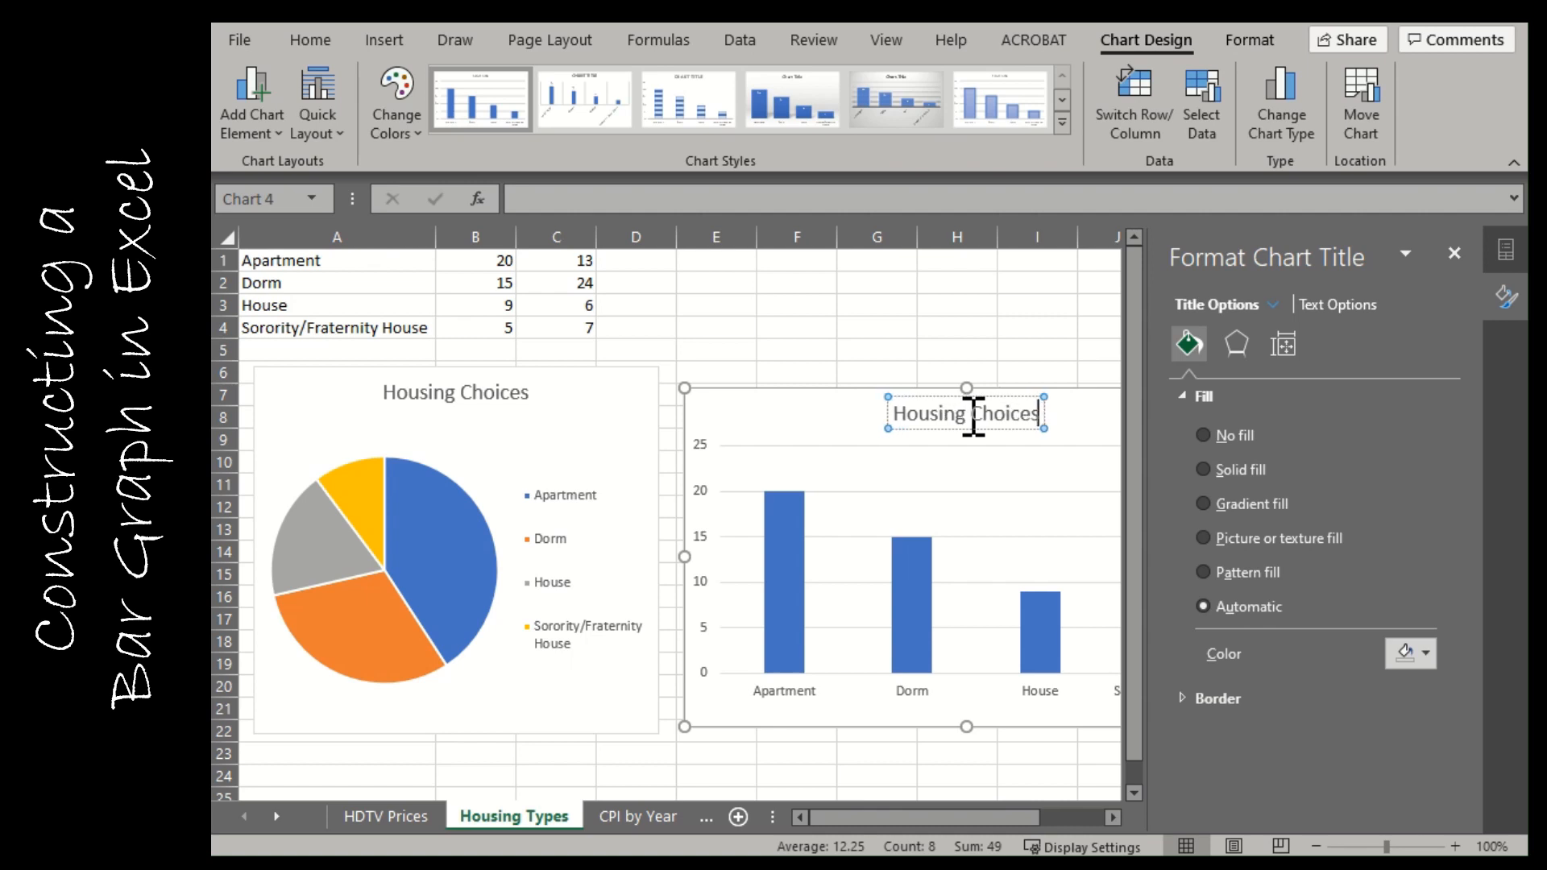
# - Vary the column chart's bar colors by point
pyautogui.click(937, 534)
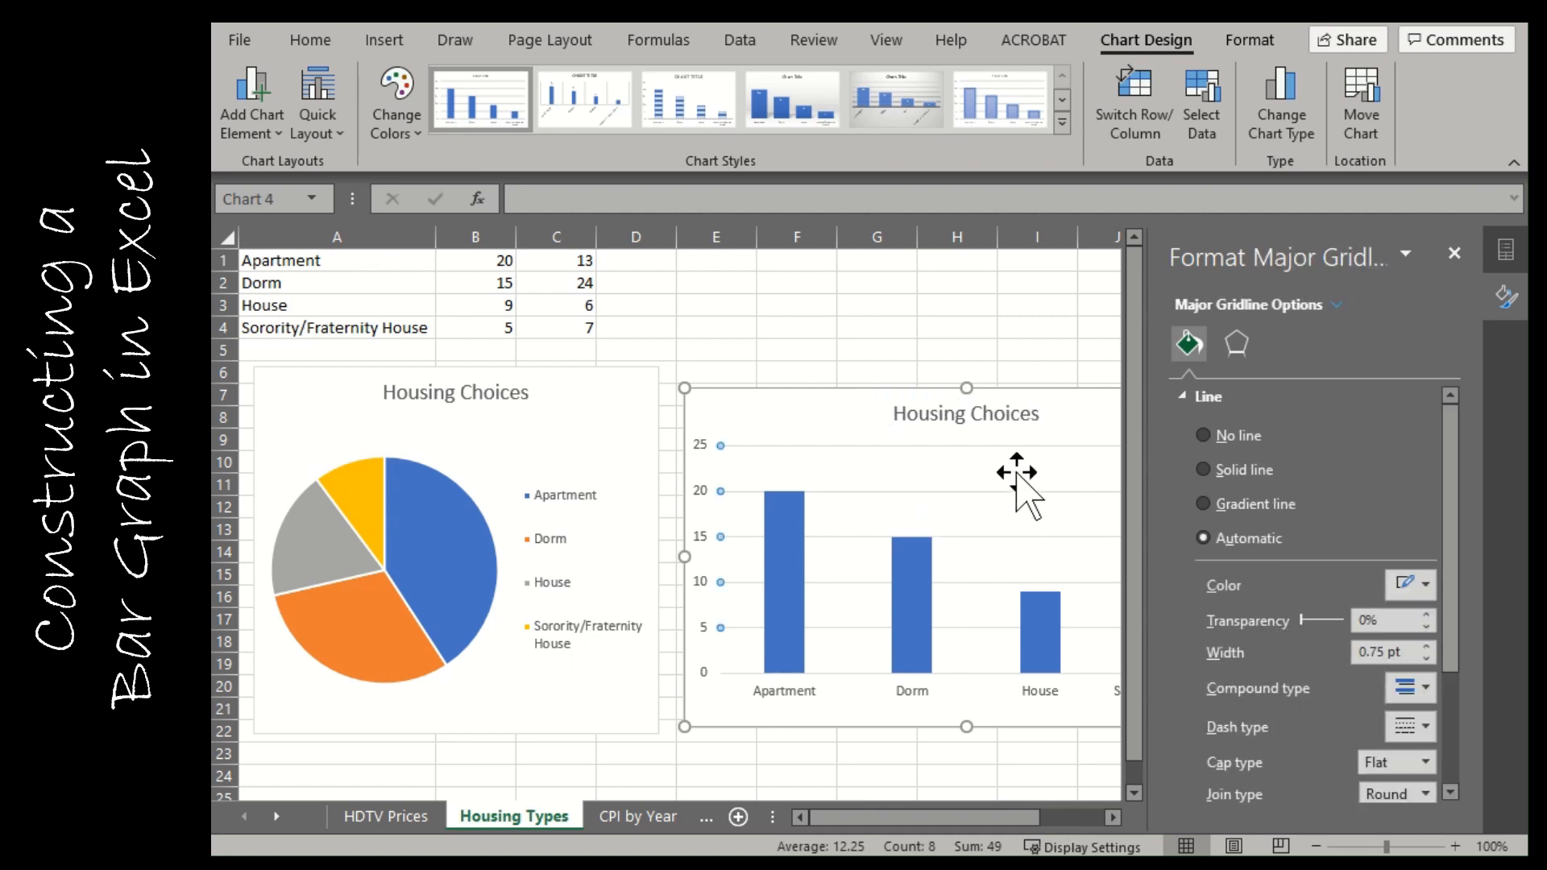
pyautogui.click(775, 538)
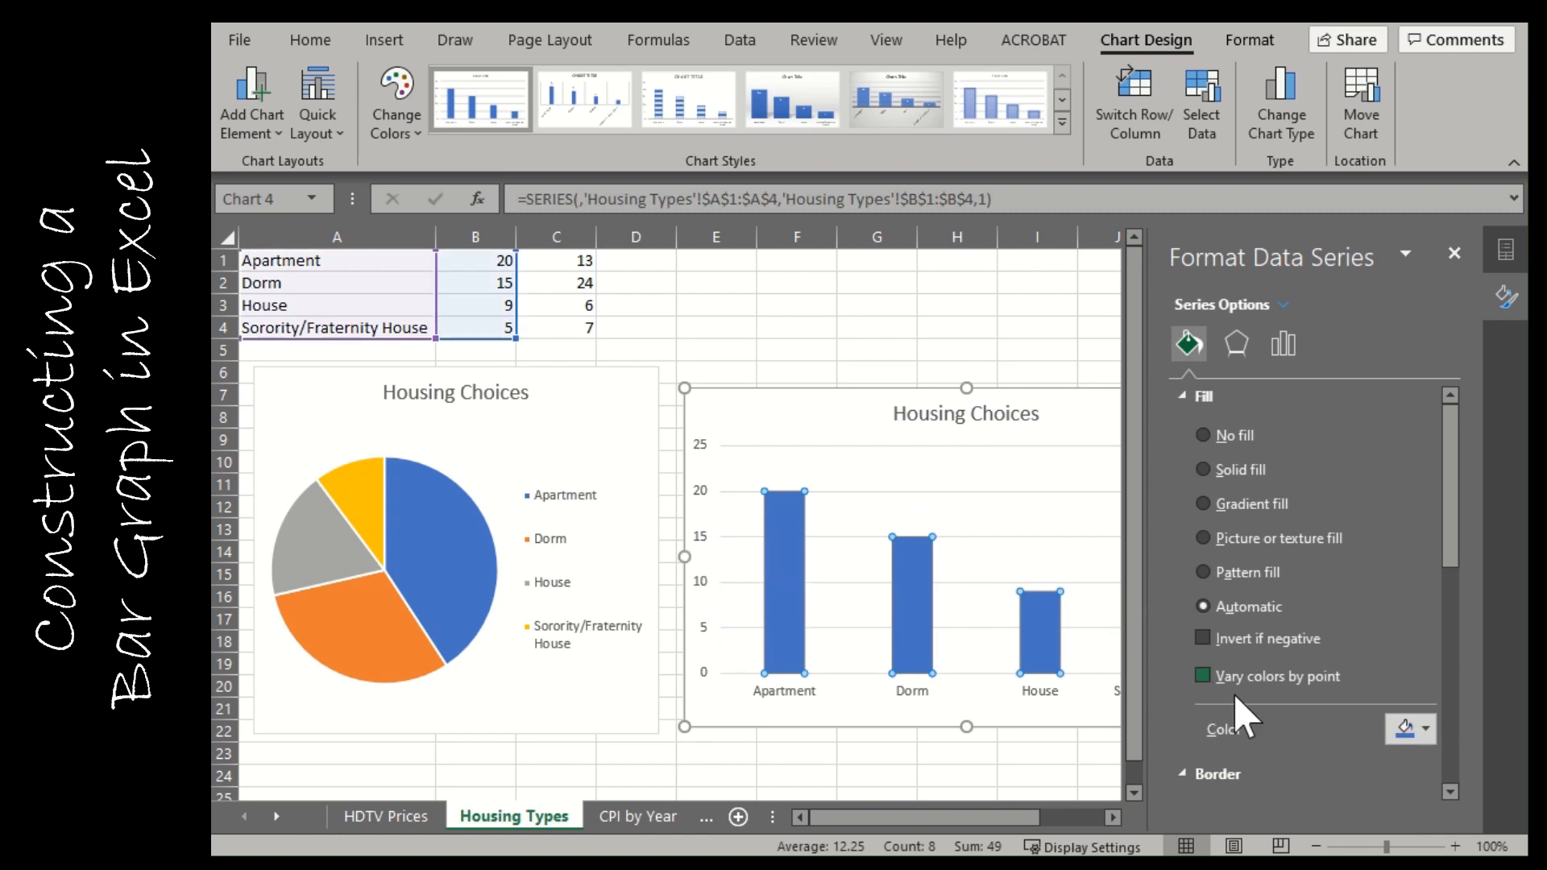
pyautogui.click(1203, 675)
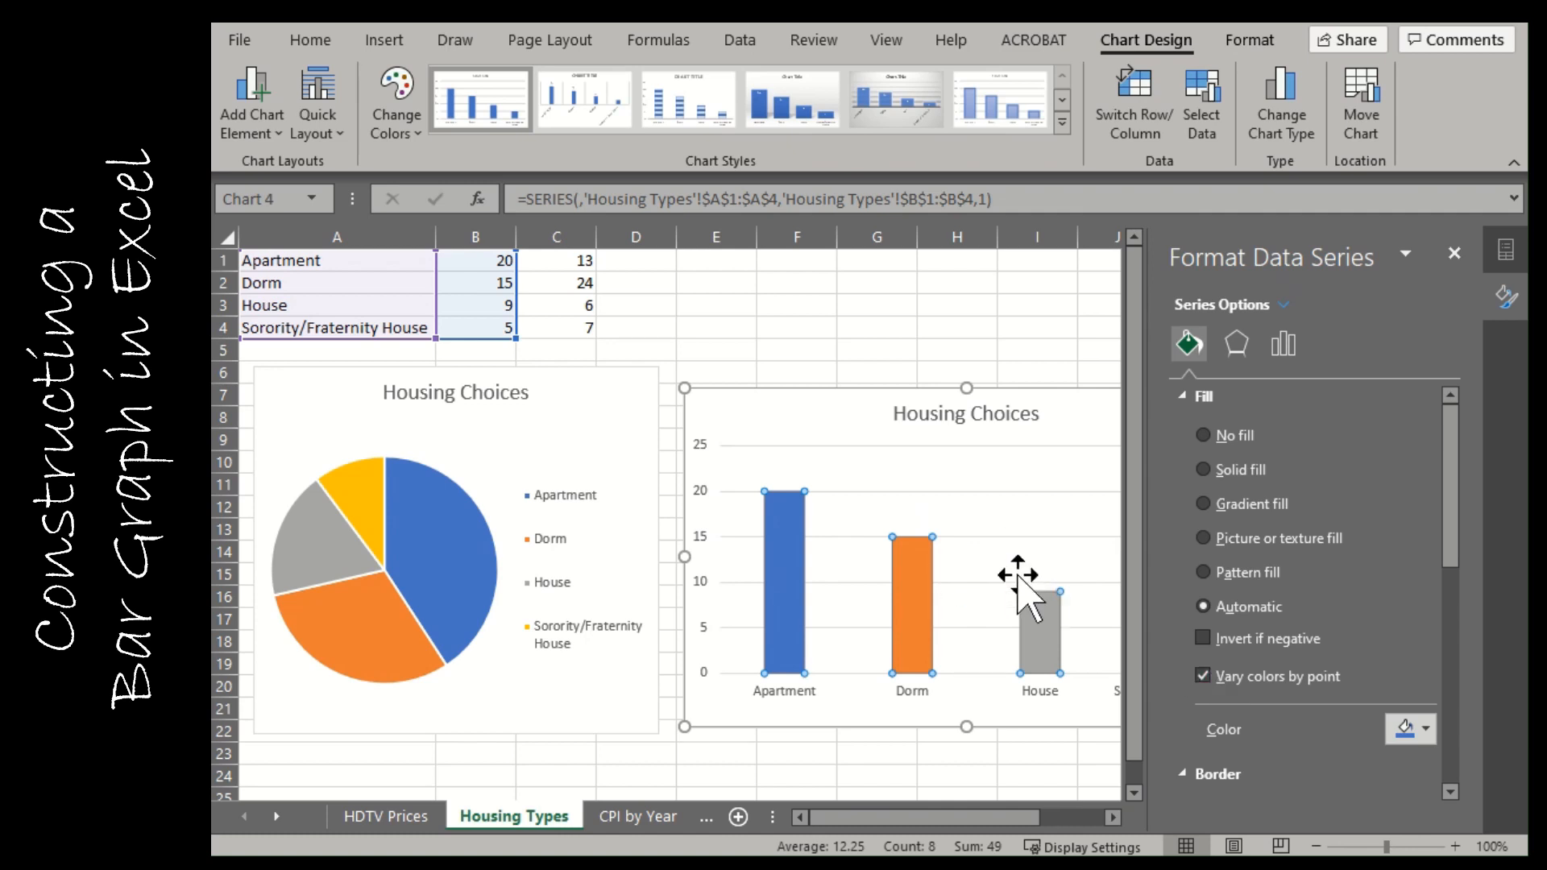
# - Examine the bounds and units of the column chart's vertical axis, then close the axis formatting options
pyautogui.click(695, 536)
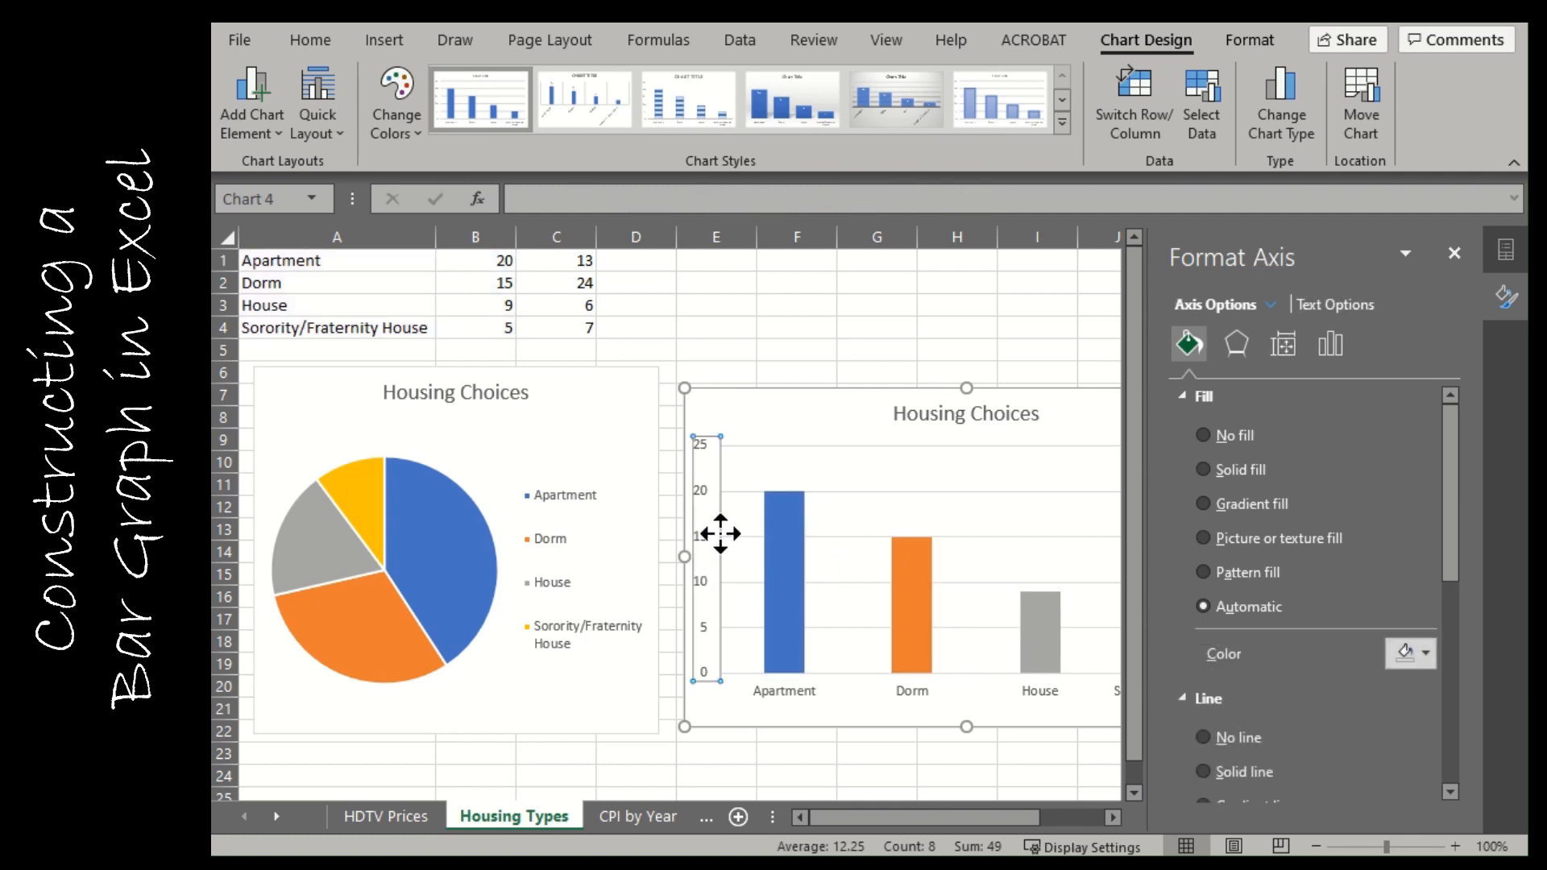
pyautogui.rightClick(703, 535)
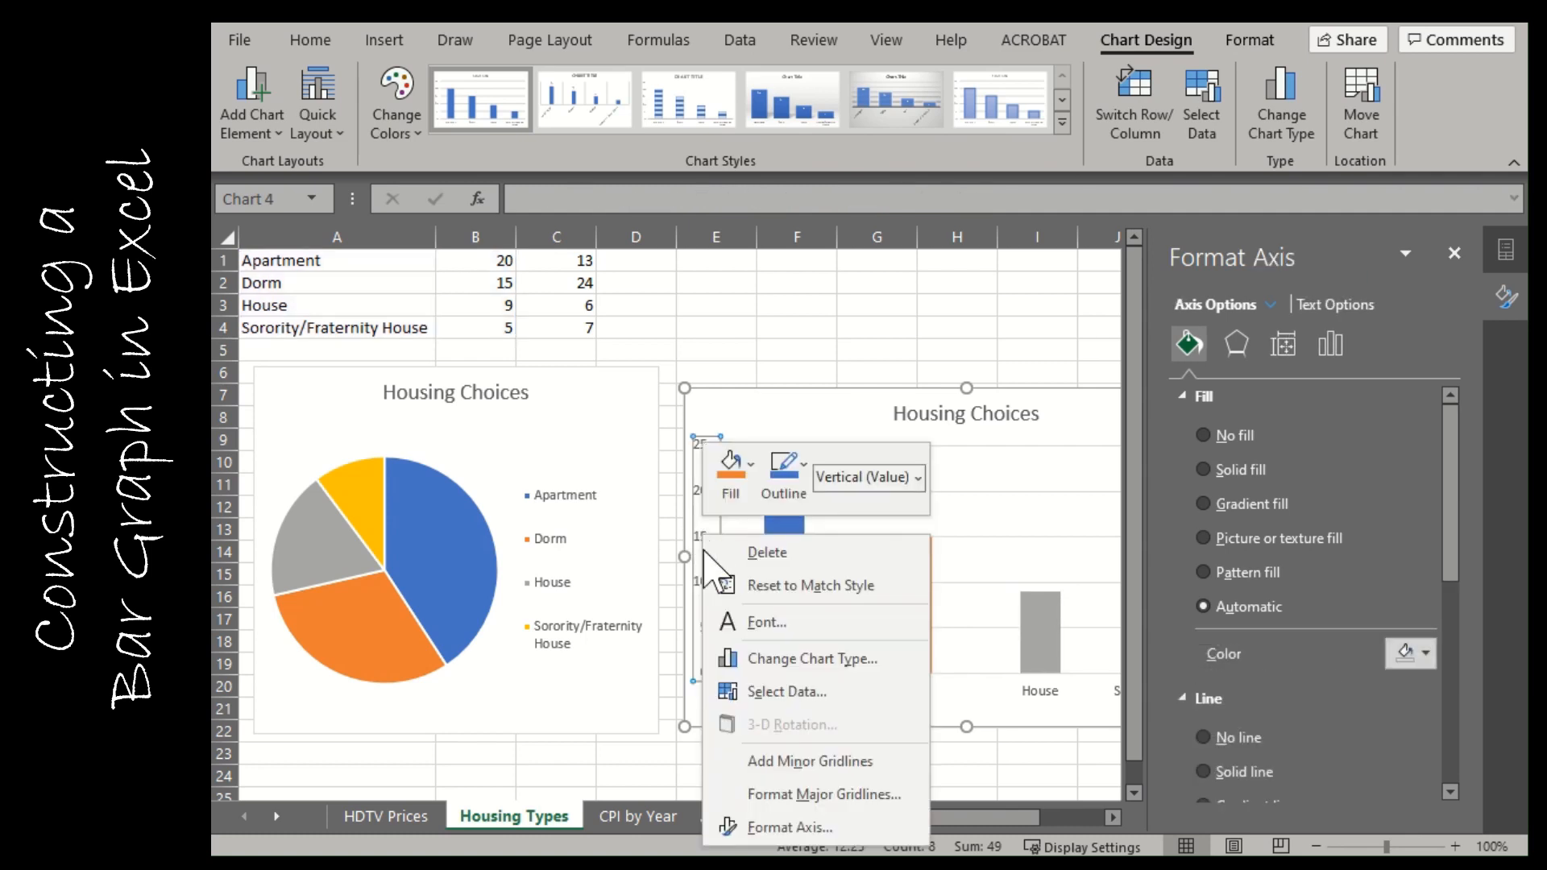
pyautogui.click(785, 827)
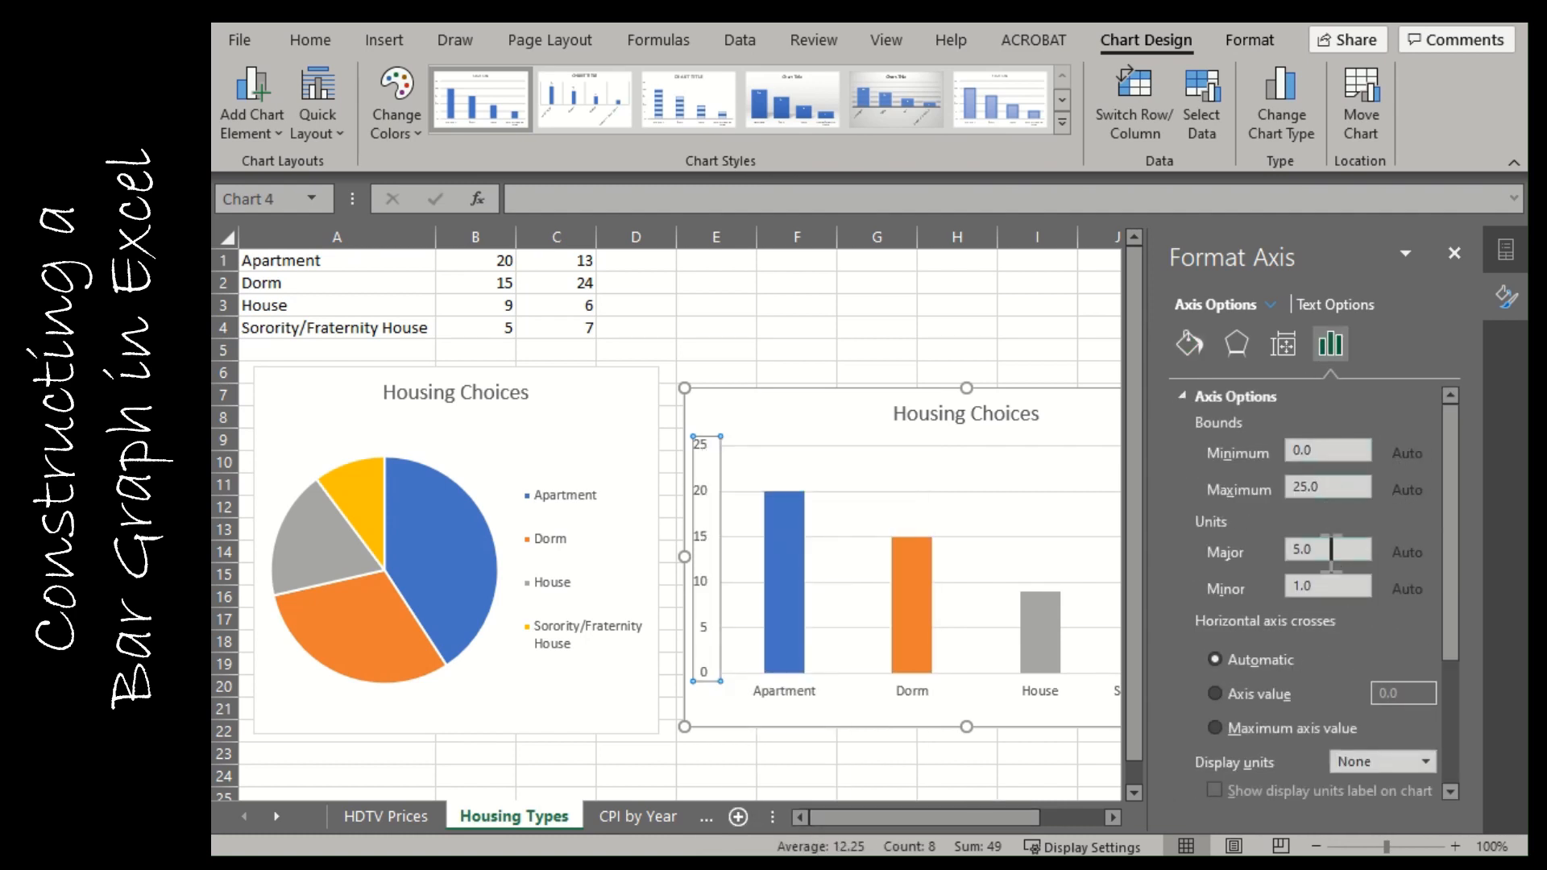
pyautogui.click(1454, 256)
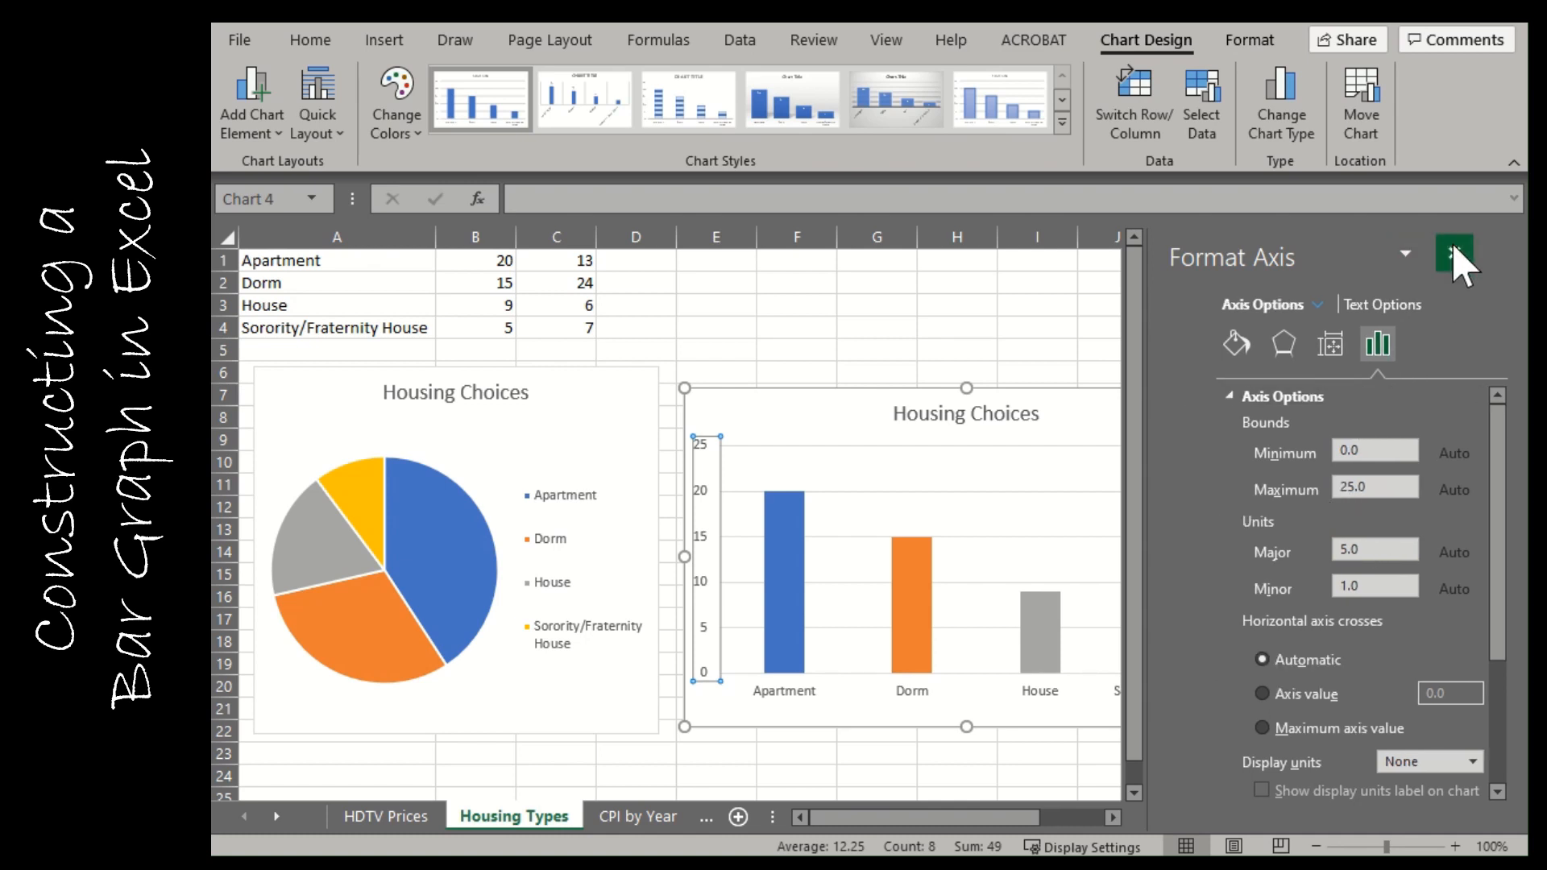
# - Add primary vertical and primary horizontal axis titles to the column chart
pyautogui.click(259, 144)
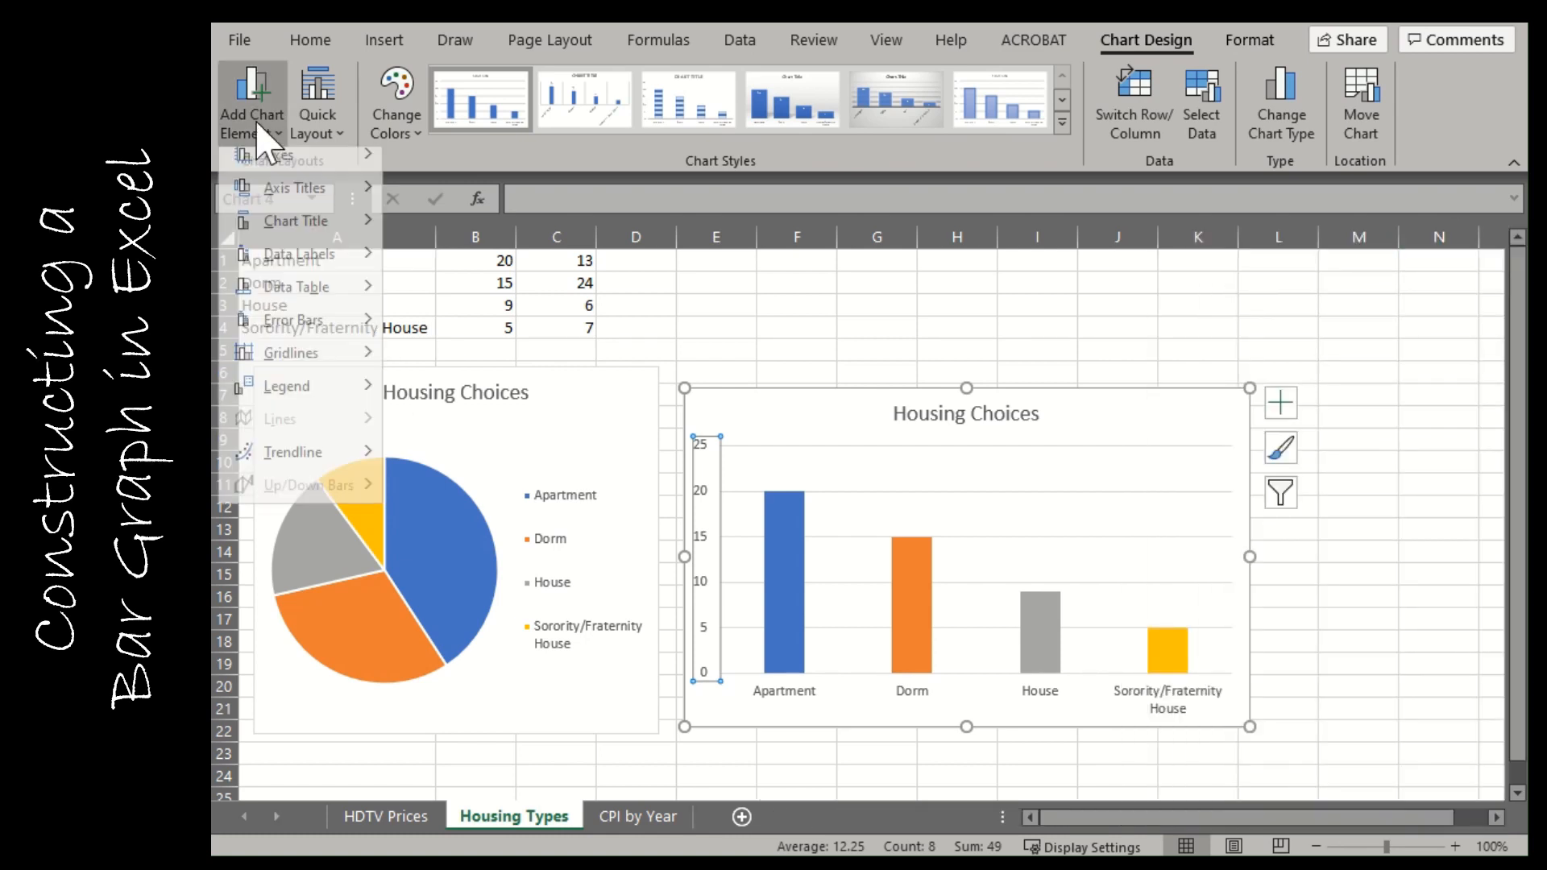
pyautogui.moveTo(294, 200)
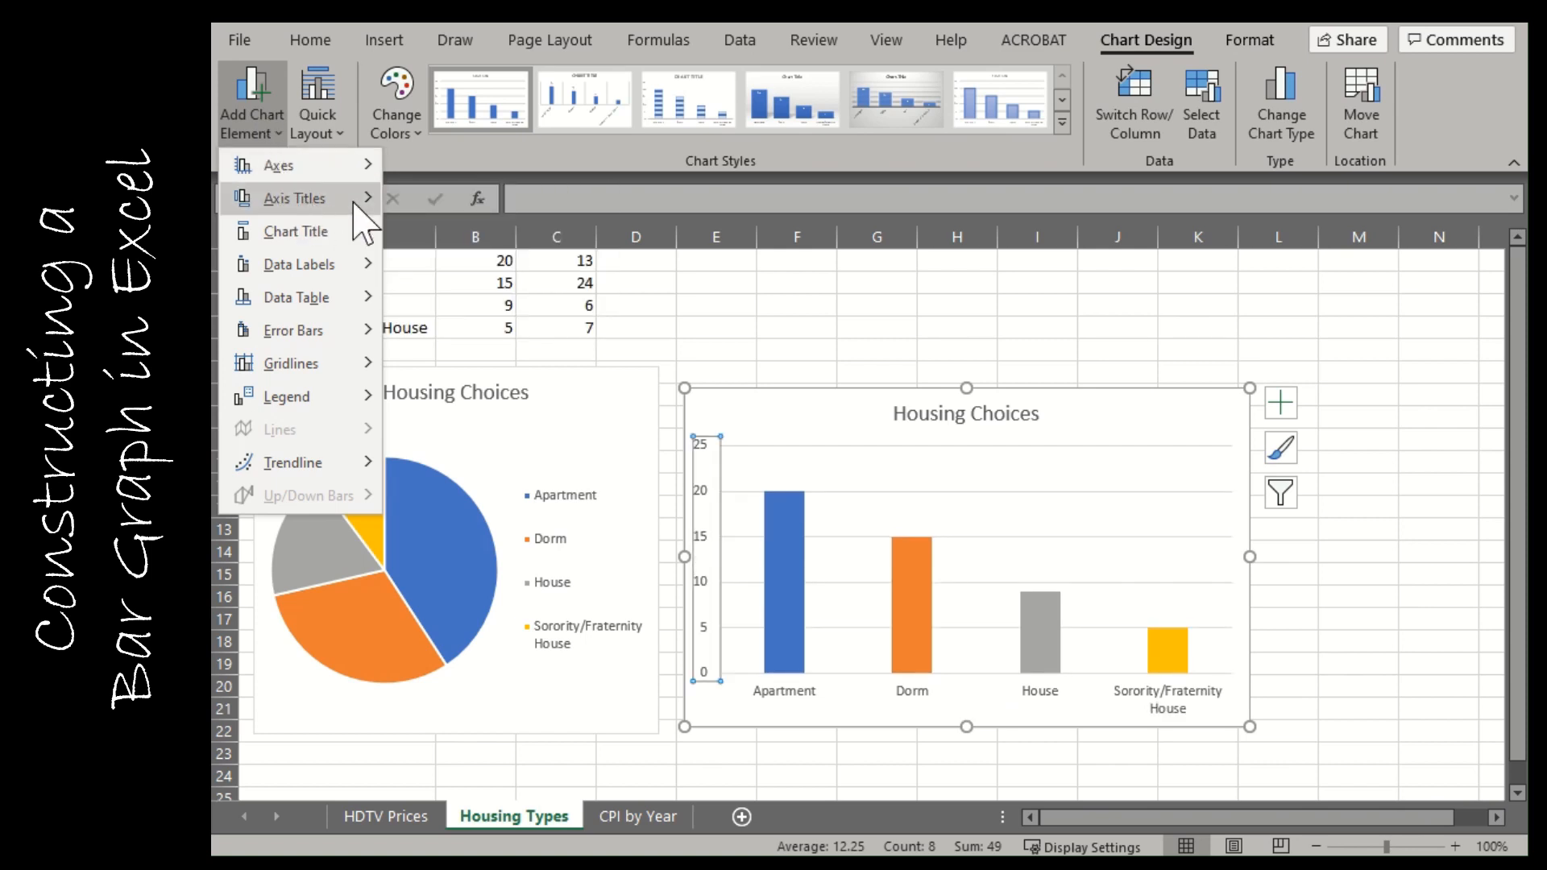
pyautogui.click(445, 260)
pyautogui.click(442, 258)
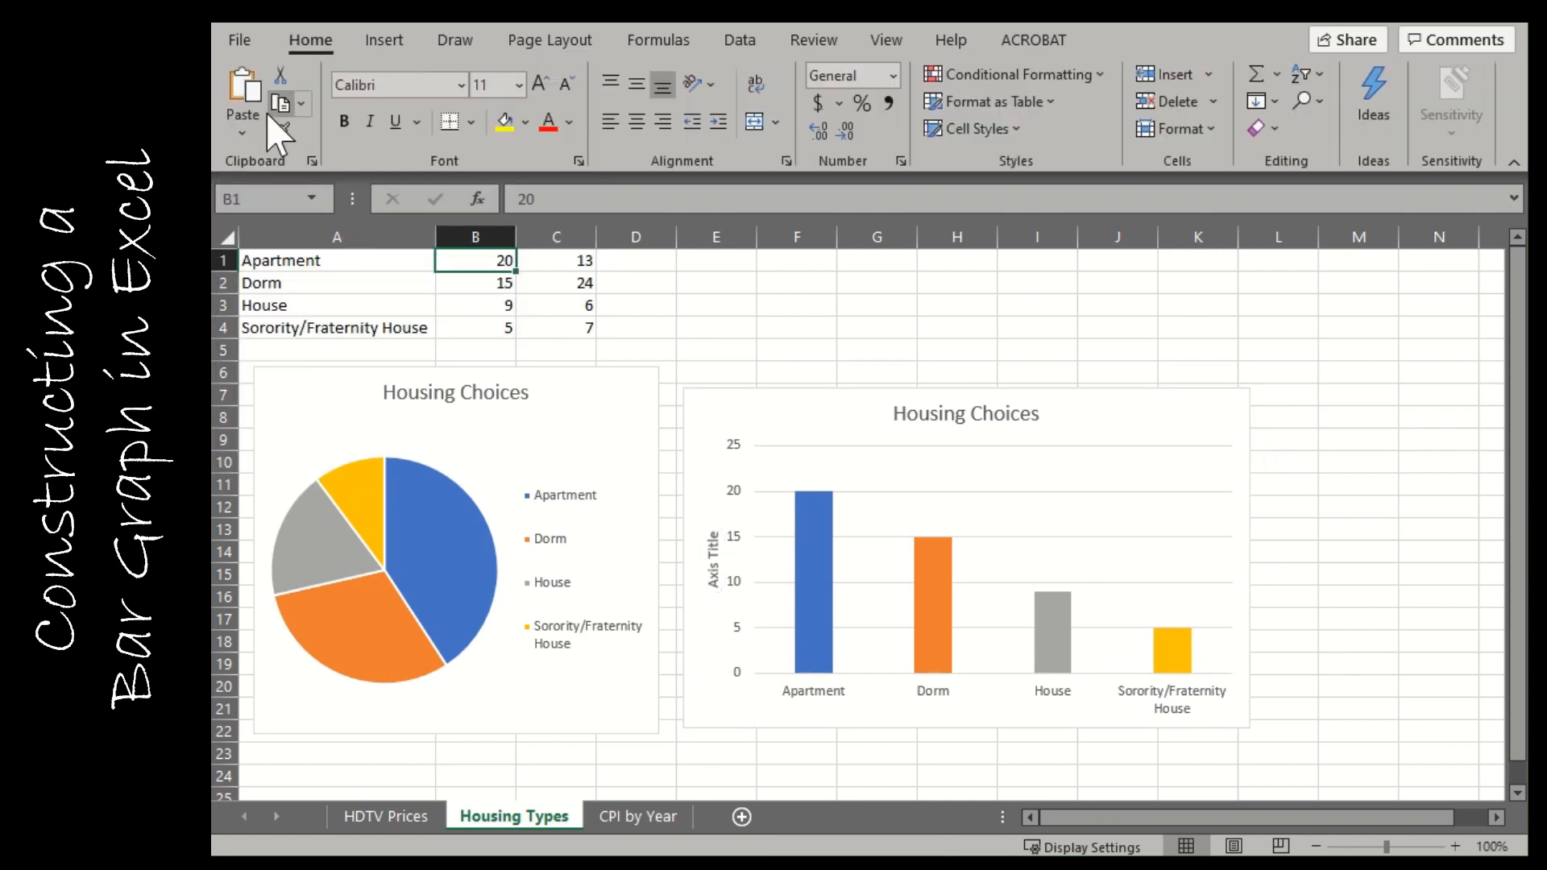
pyautogui.click(1018, 401)
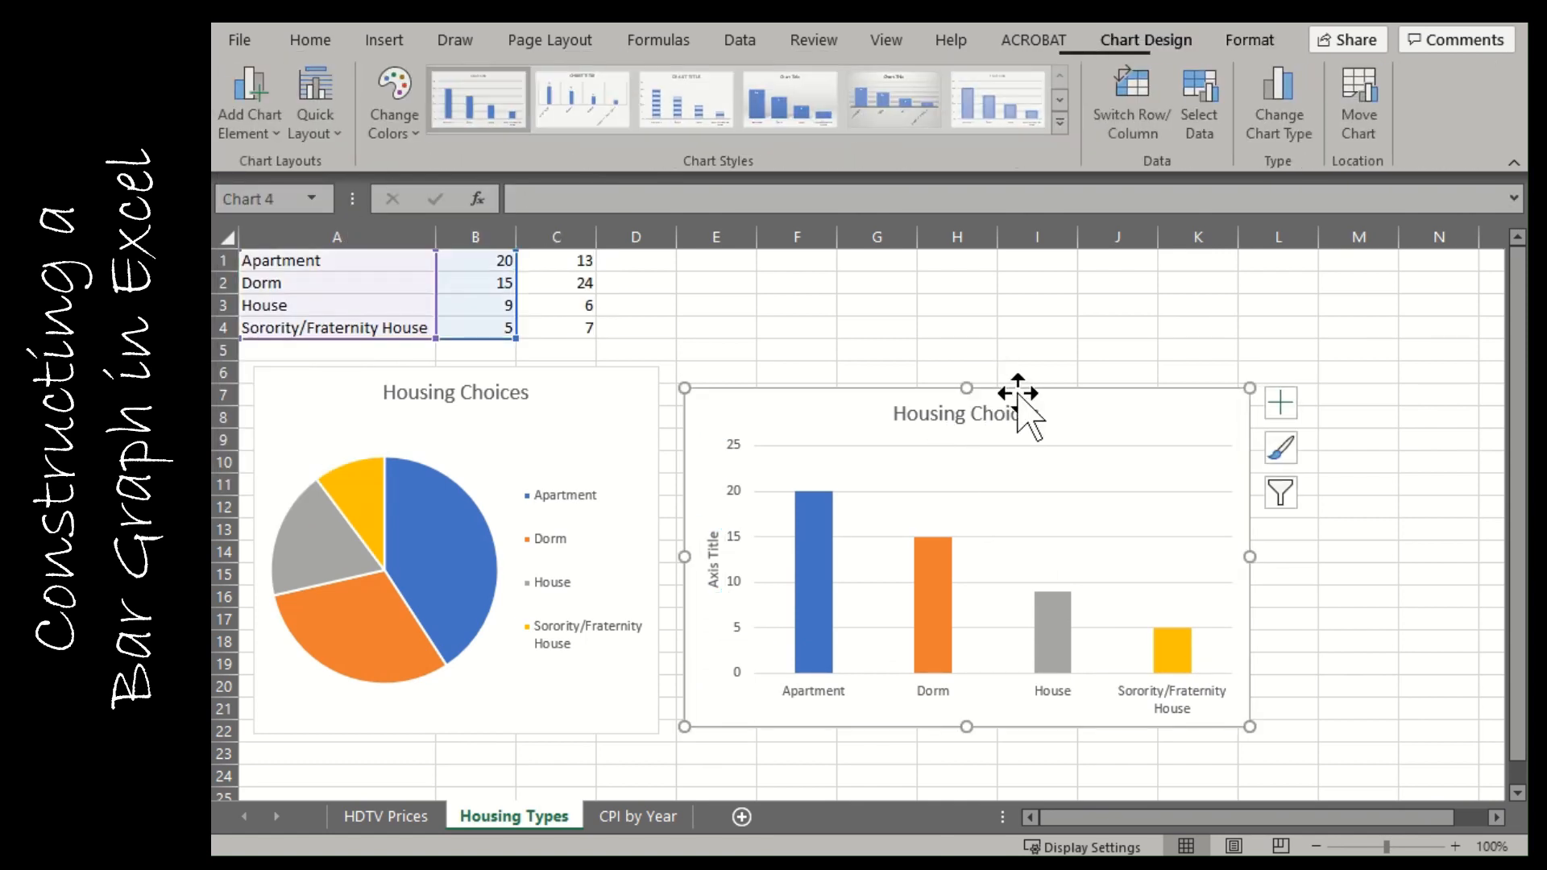
pyautogui.click(246, 129)
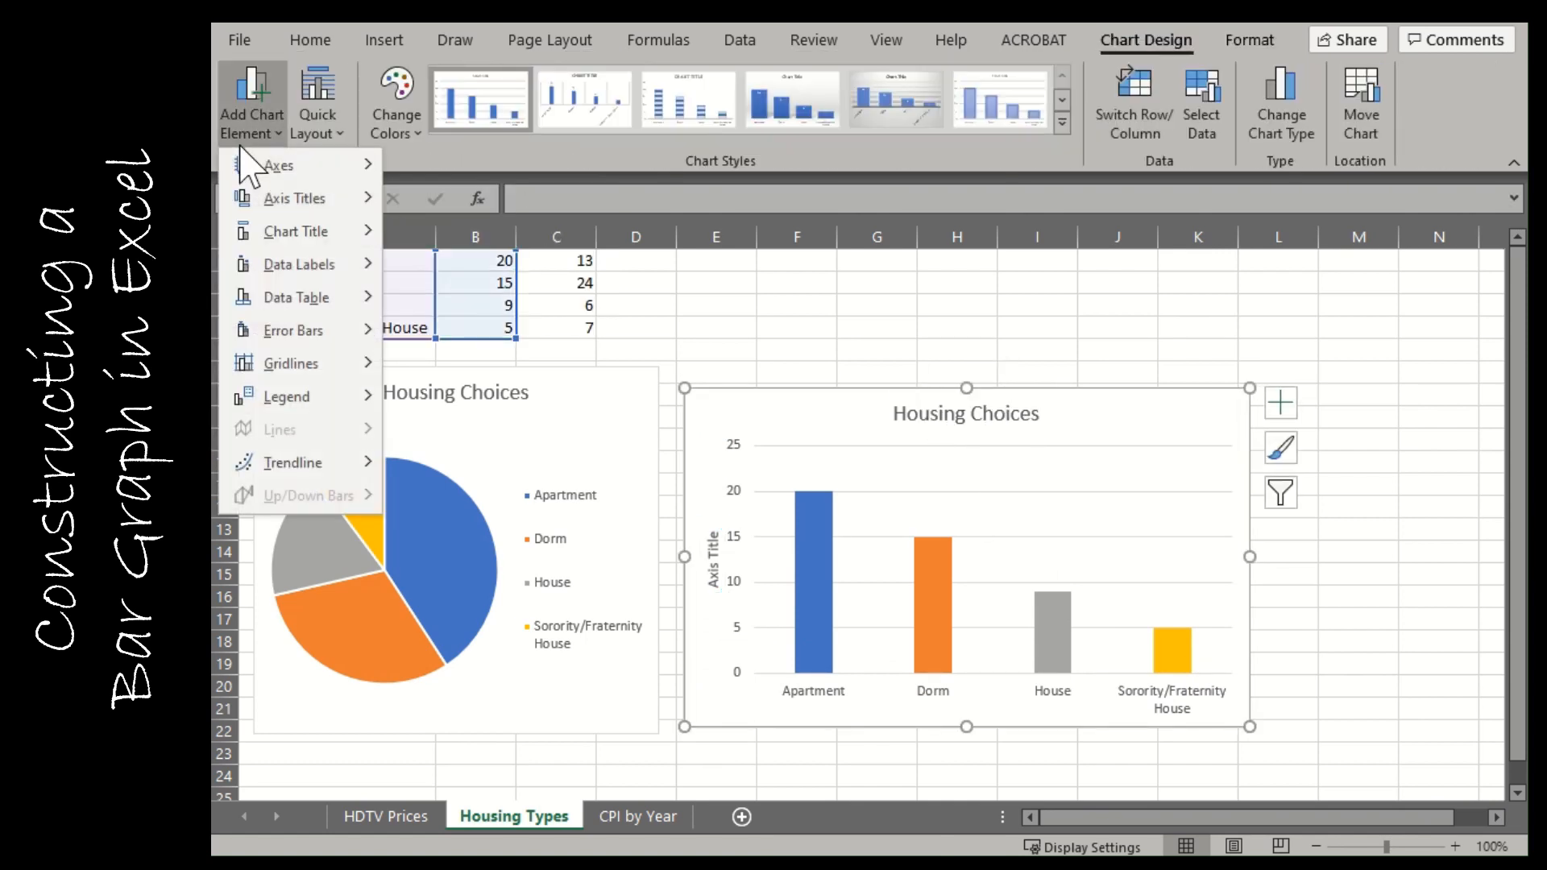
pyautogui.moveTo(314, 199)
pyautogui.click(435, 213)
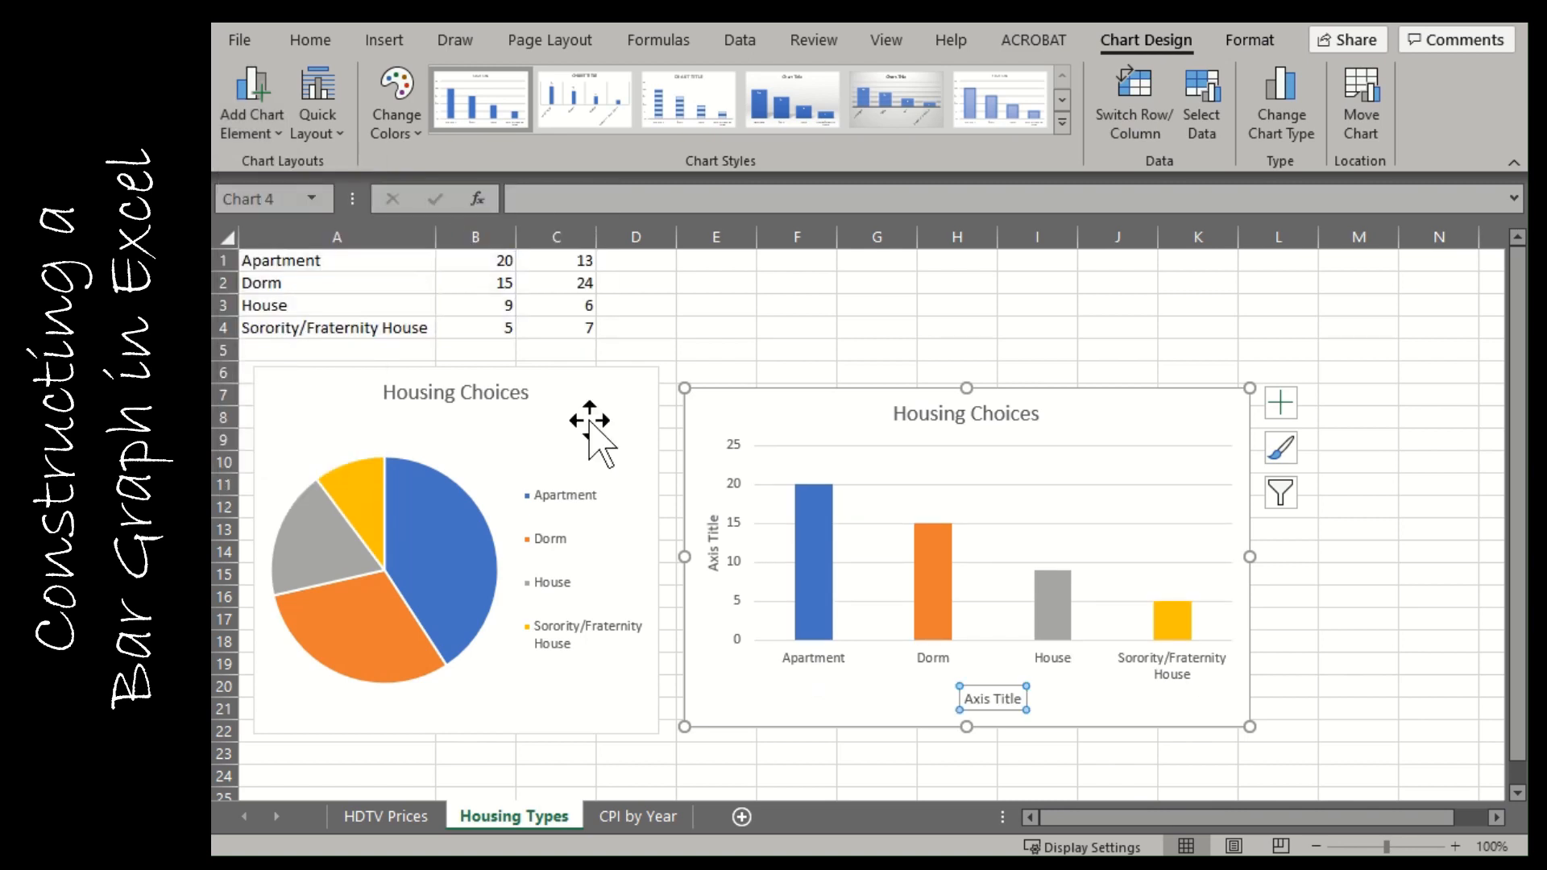
# - Name the column chart's vertical axis "Frequency" and its horizontal axis "Housing Choice"
pyautogui.doubleClick(711, 542)
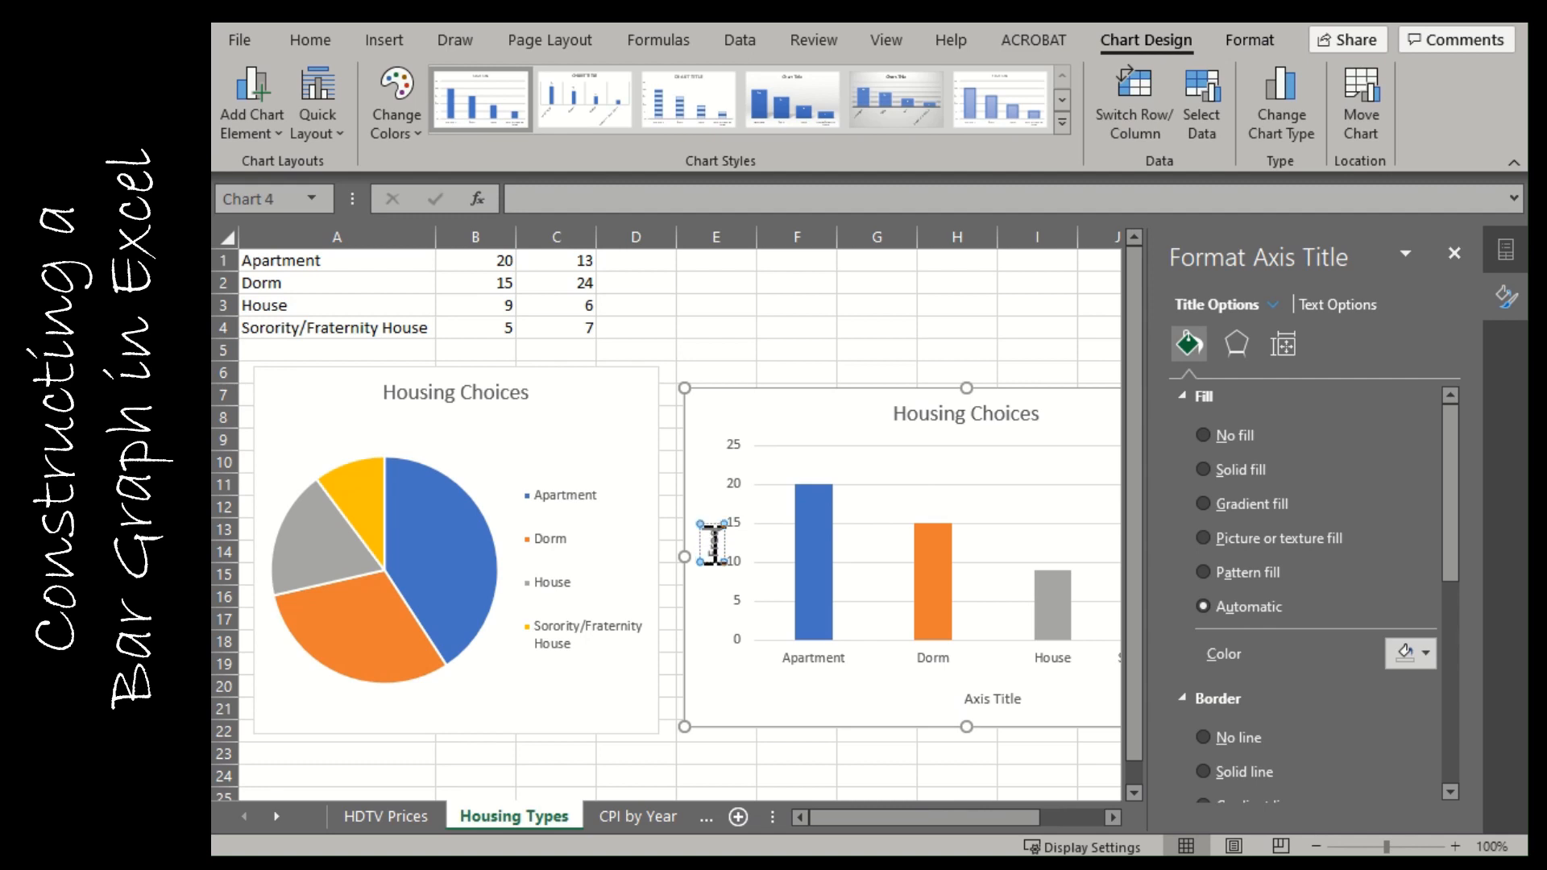
pyautogui.click(992, 698)
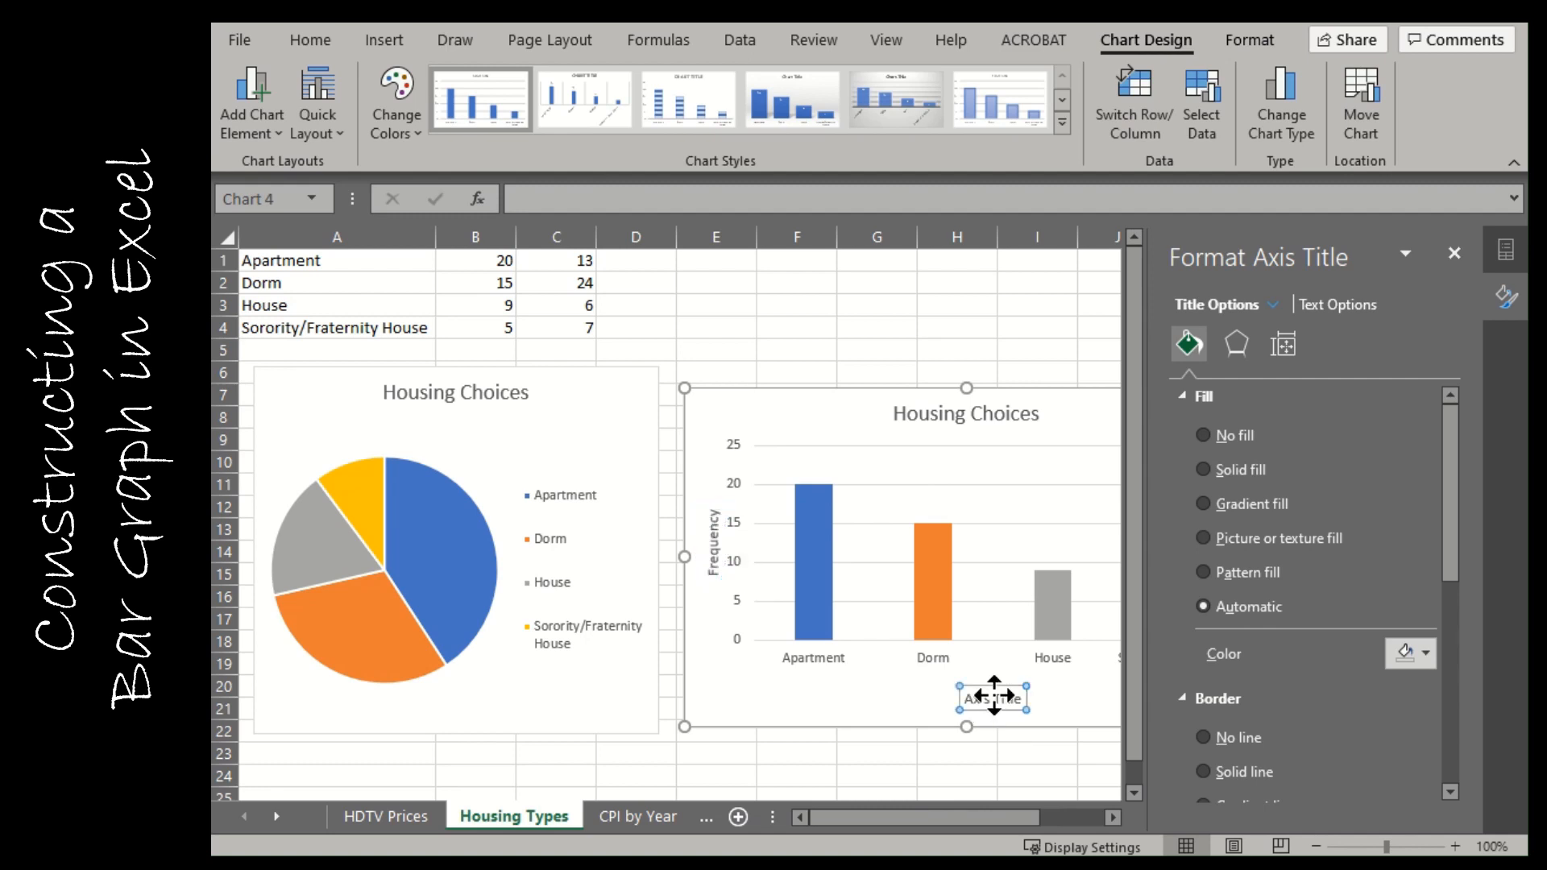
pyautogui.tripleClick(992, 698)
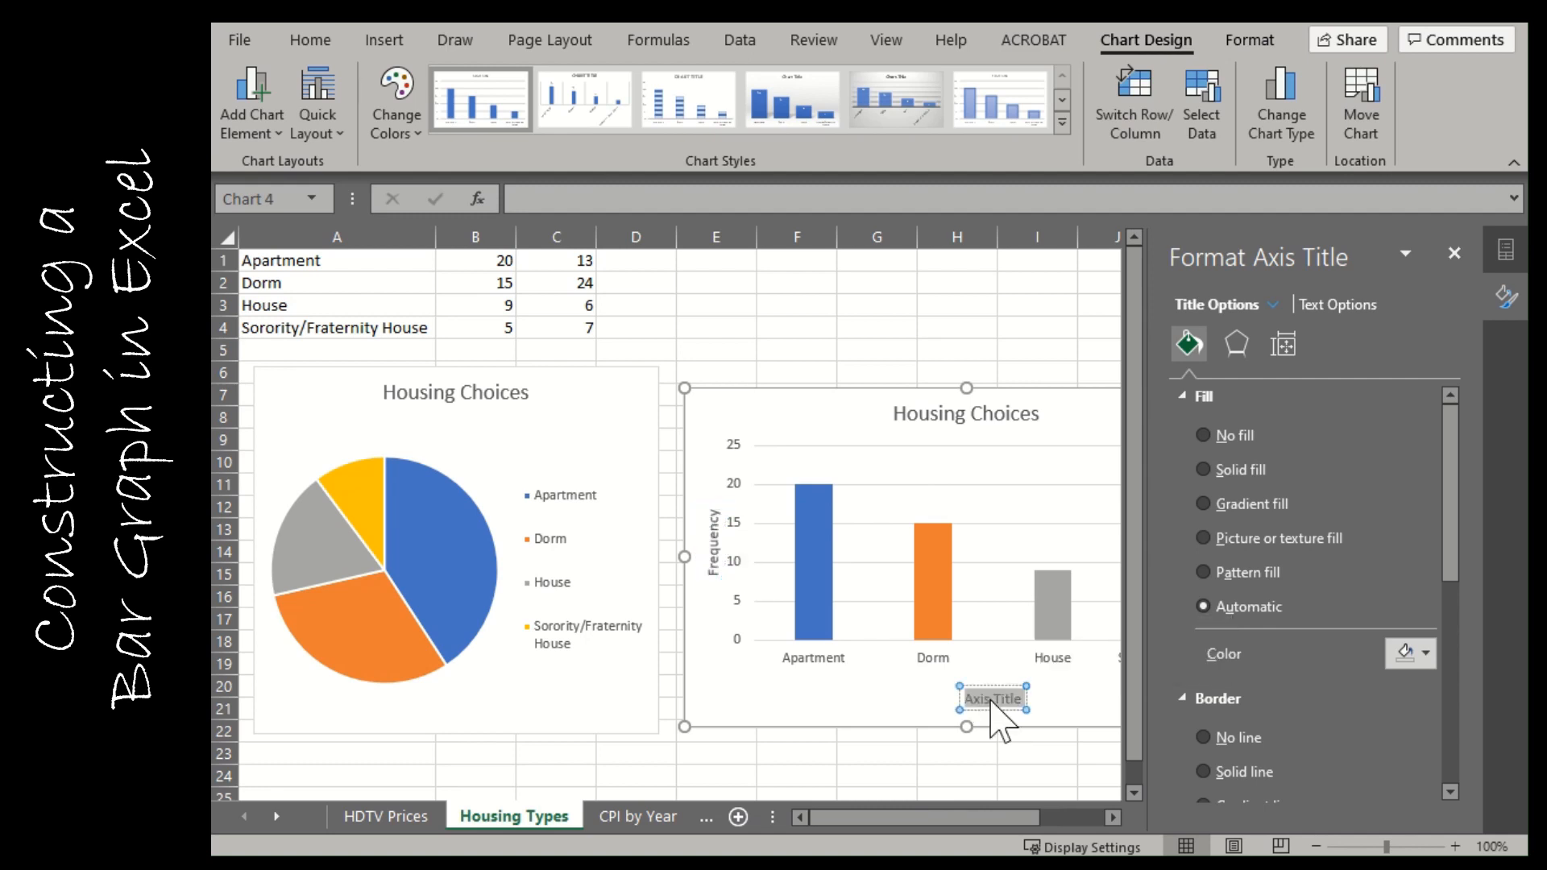
pyautogui.write('Housing Ch')
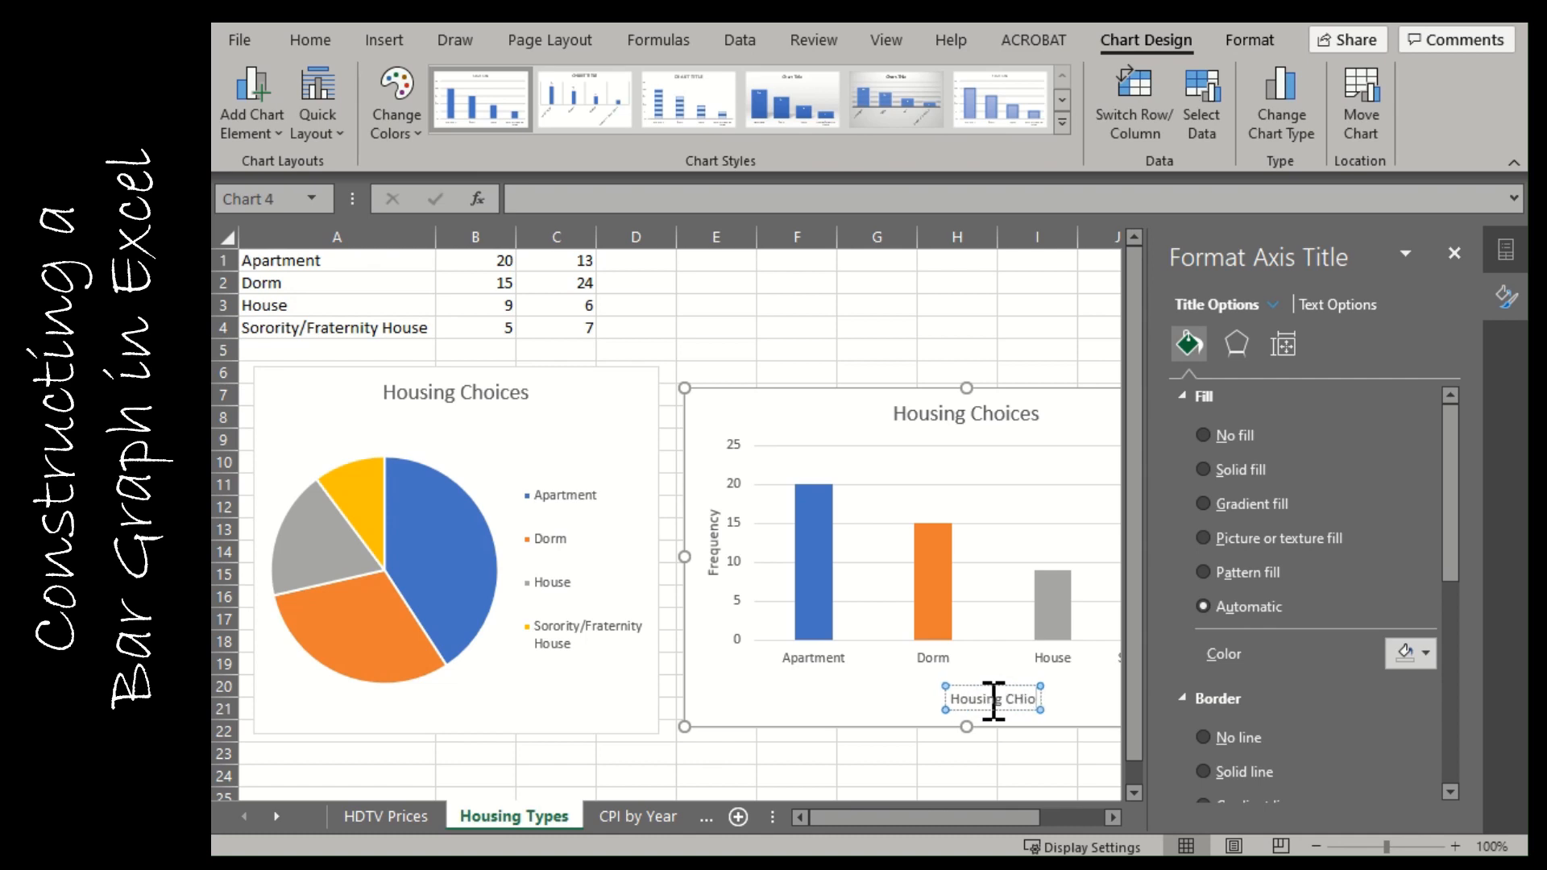
pyautogui.write('oice')
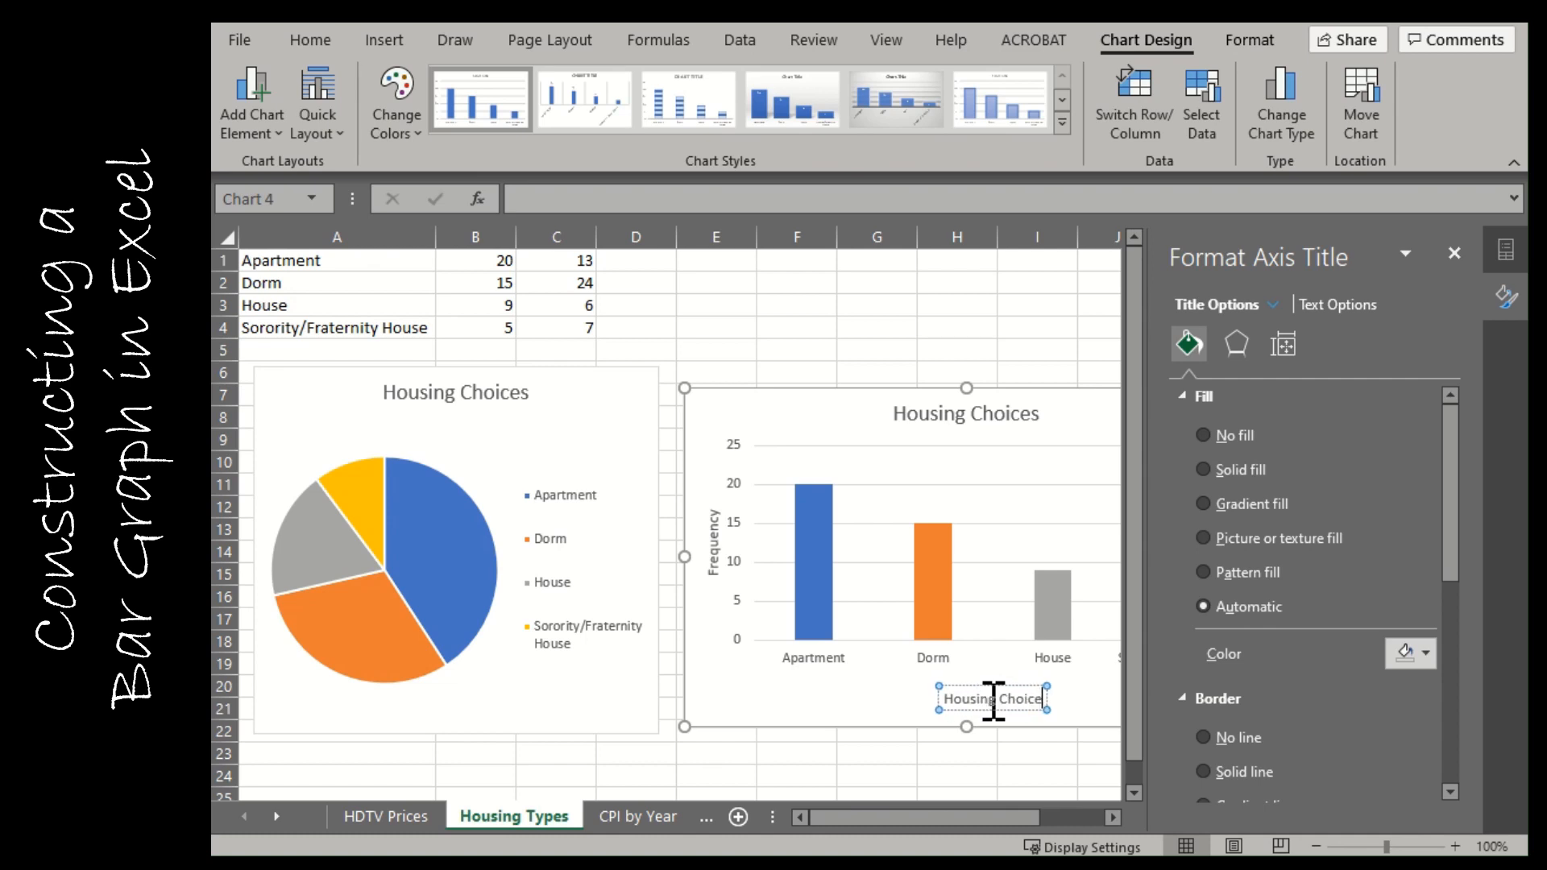
pyautogui.click(1454, 253)
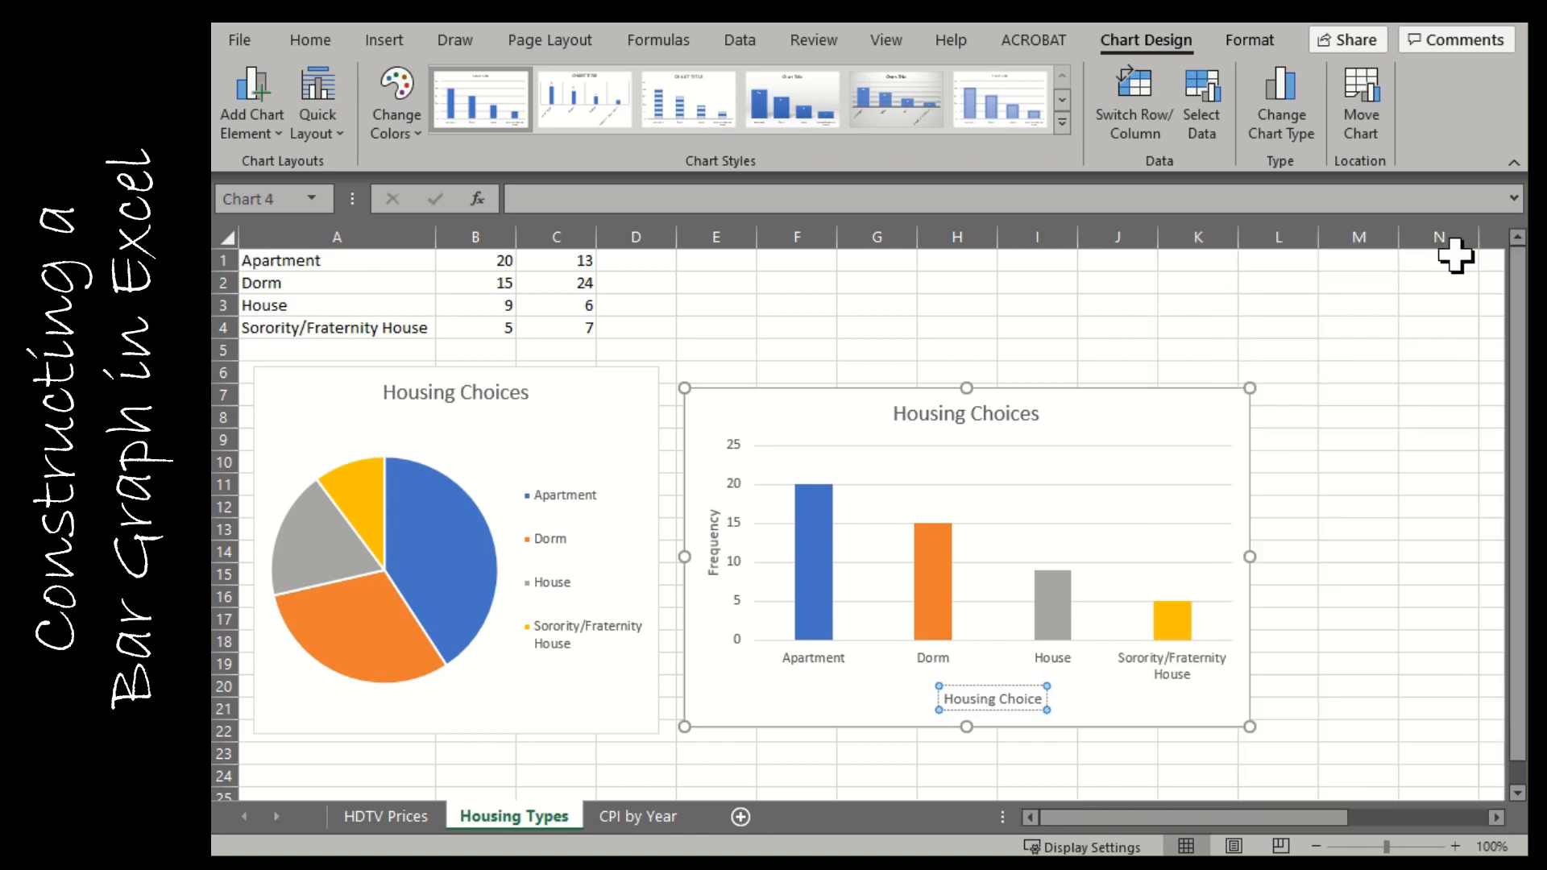
pyautogui.click(1349, 525)
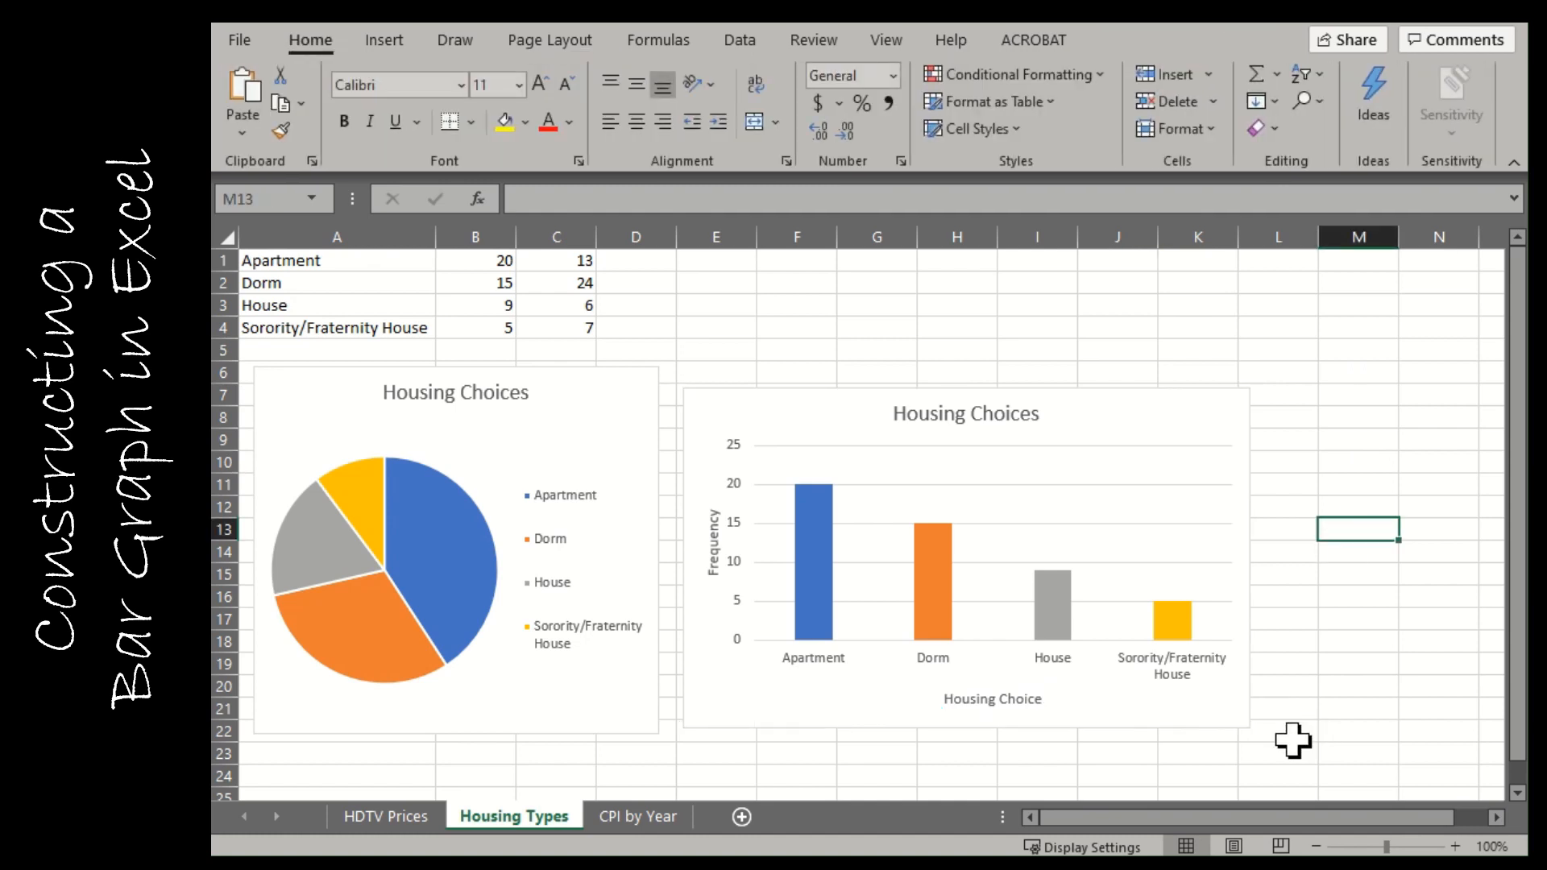
# - Insert a 2-D clustered column chart from the housing data in A1:C4 and shift it slightly up and to the right
pyautogui.moveTo(814, 547)
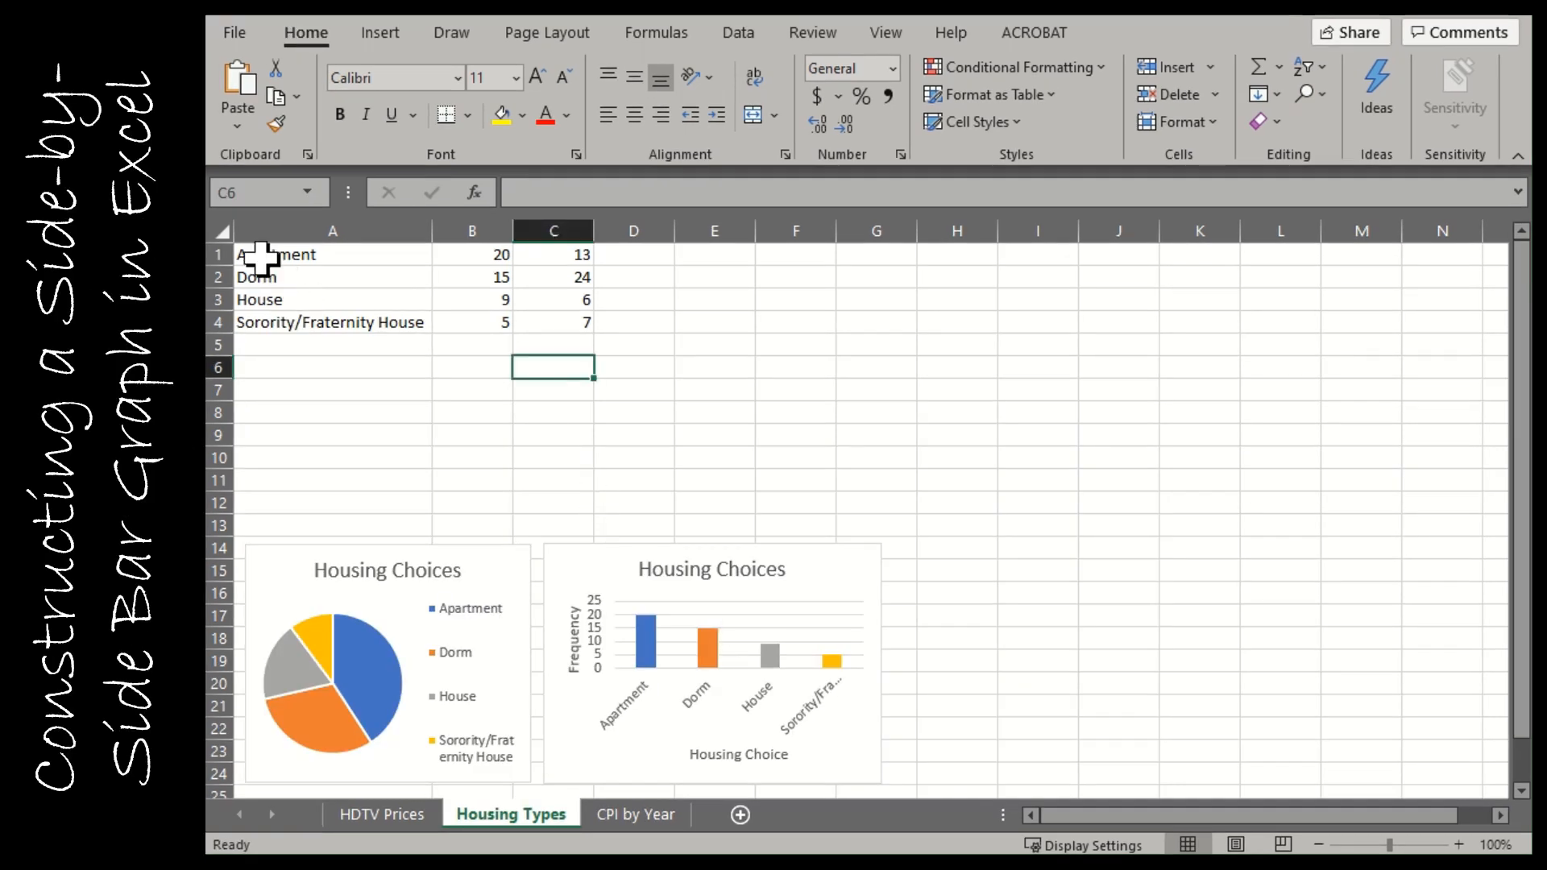
pyautogui.moveTo(259, 252); pyautogui.dragTo(554, 324)
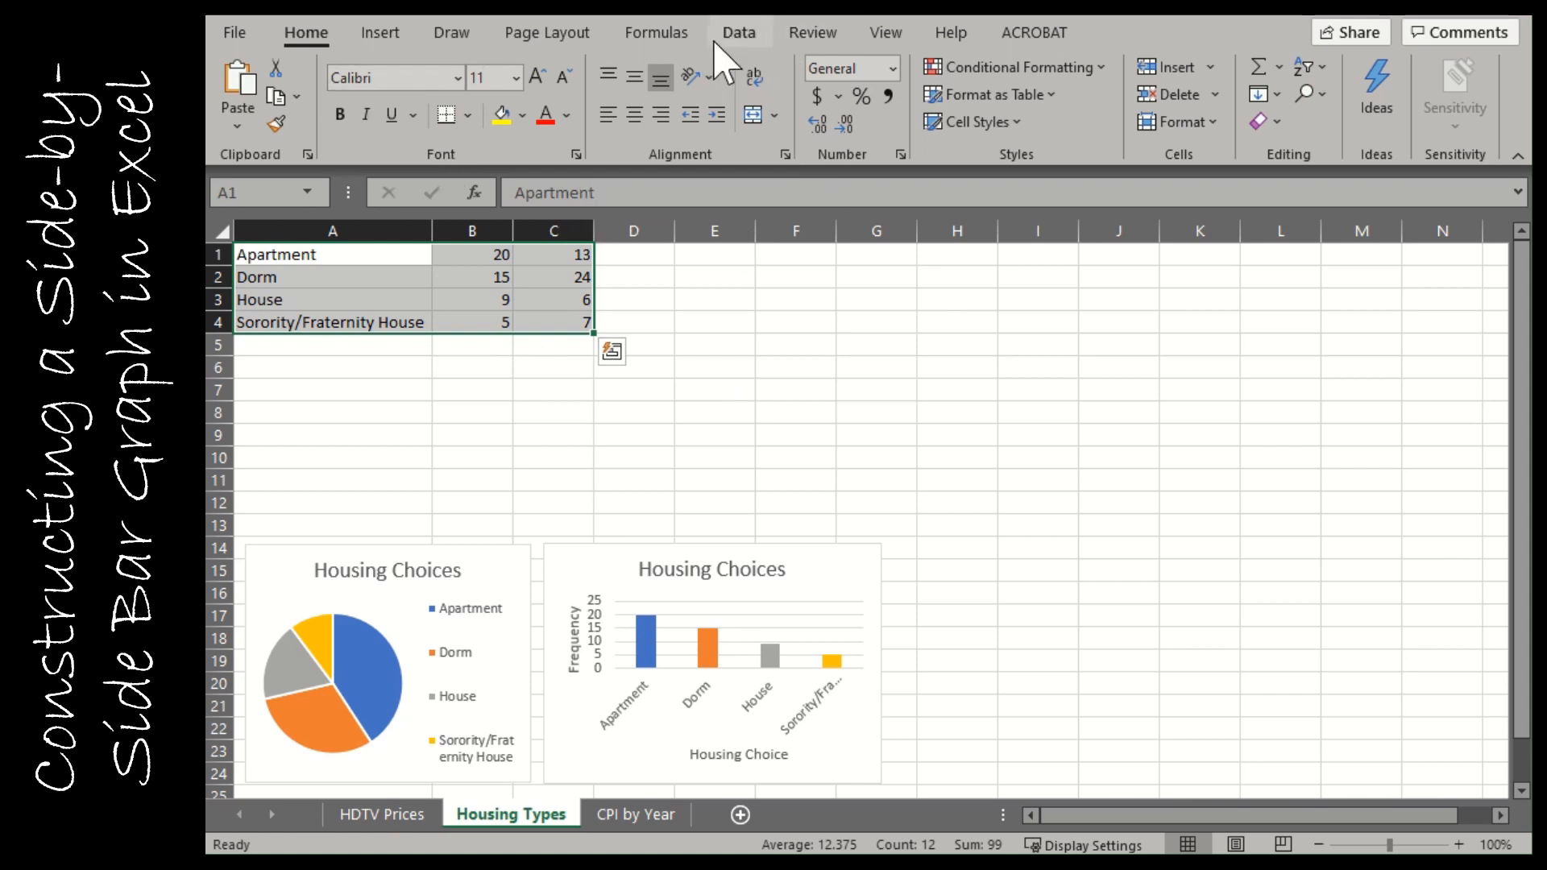
pyautogui.click(380, 32)
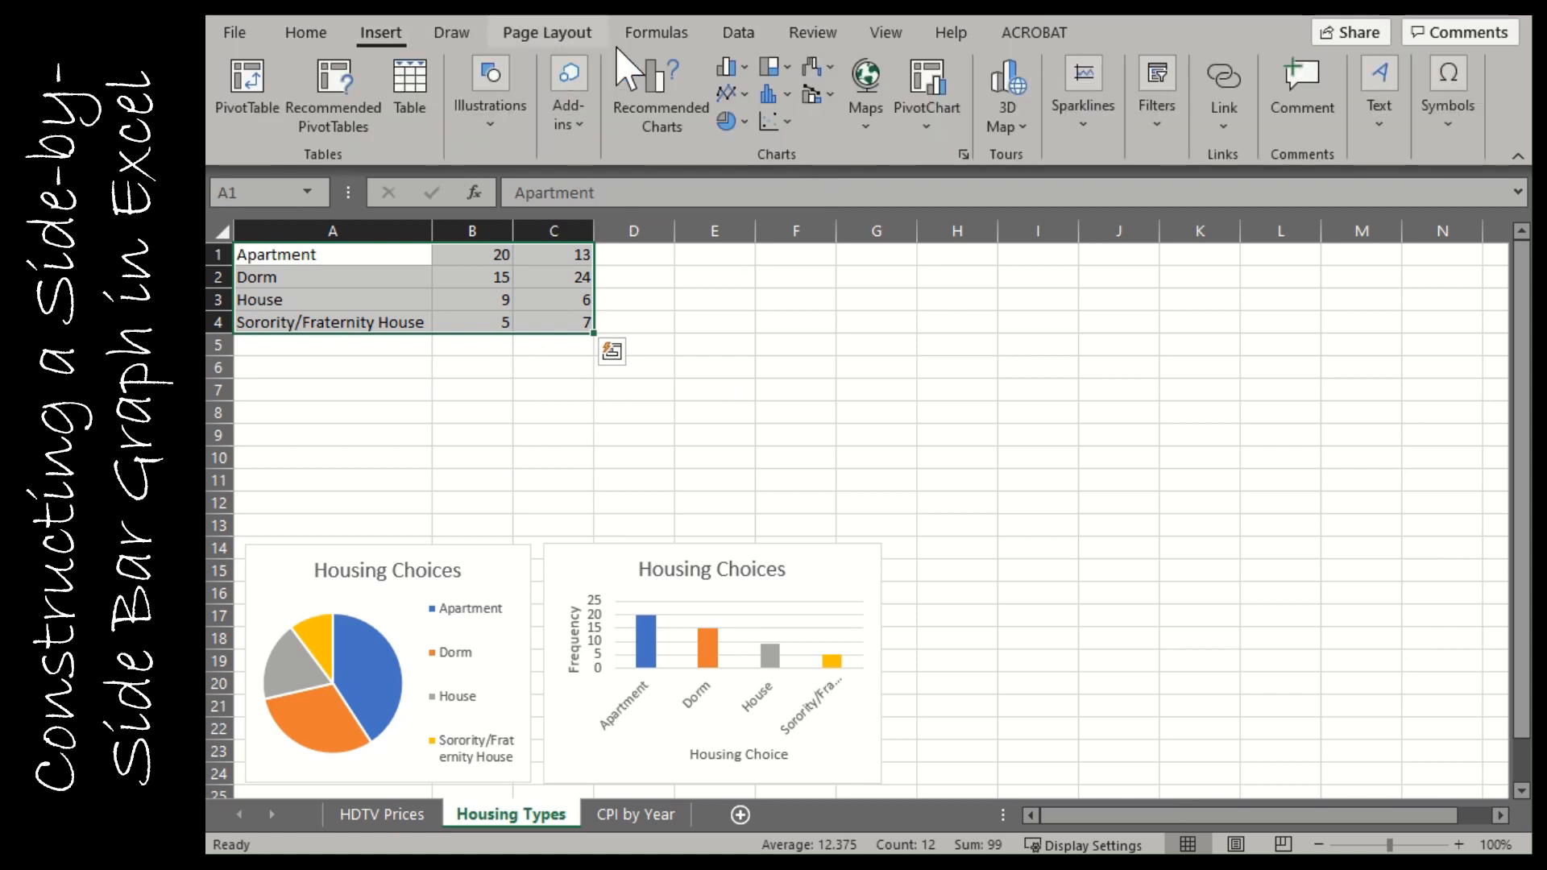
pyautogui.click(730, 67)
pyautogui.click(752, 143)
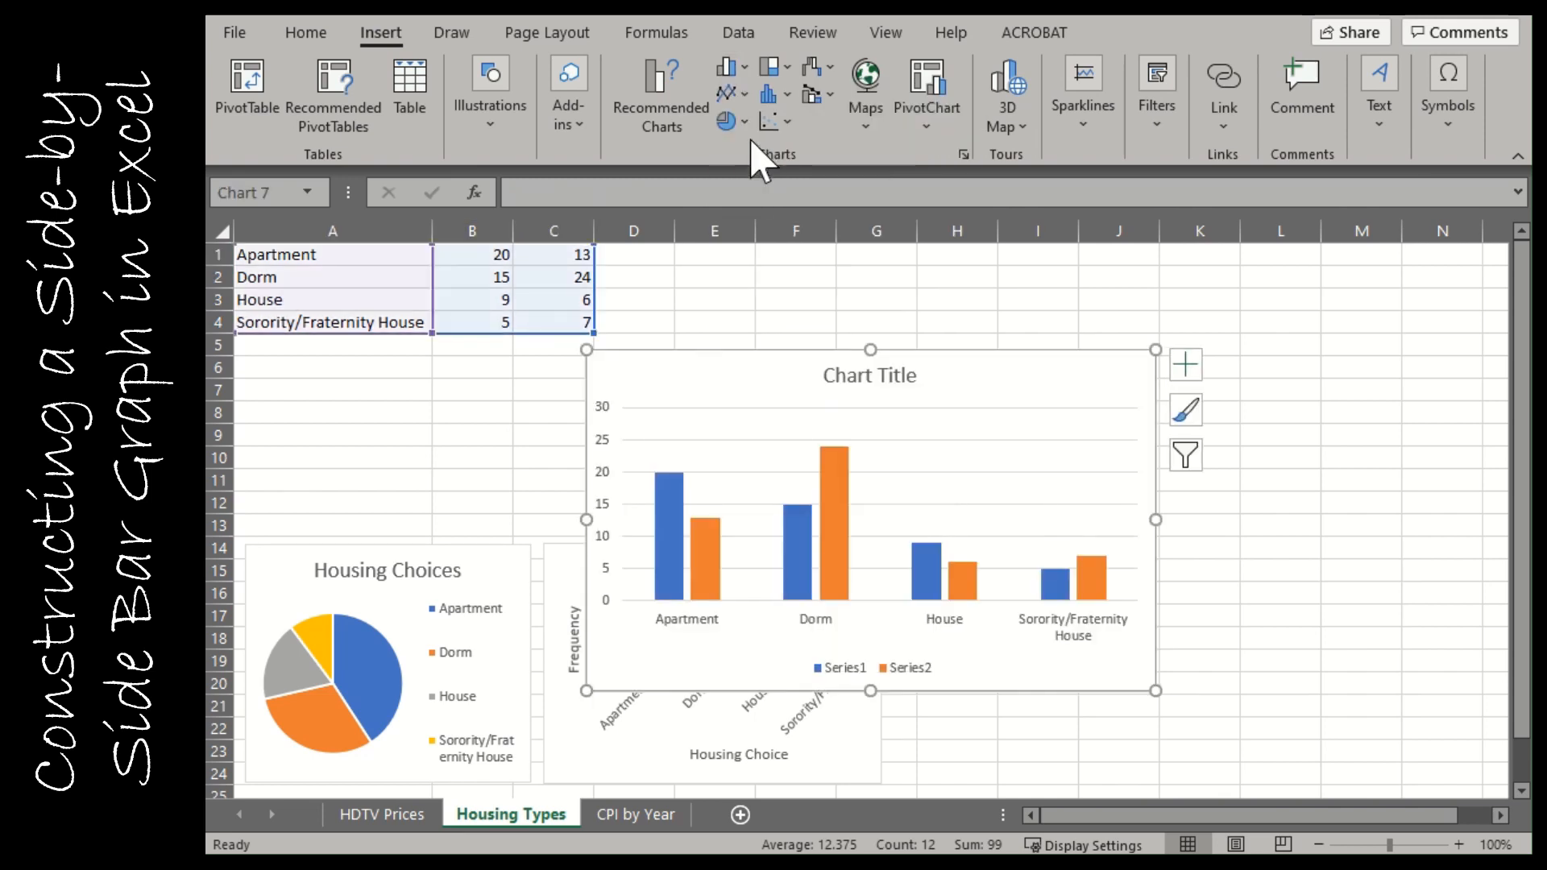
pyautogui.moveTo(981, 358); pyautogui.dragTo(1044, 339)
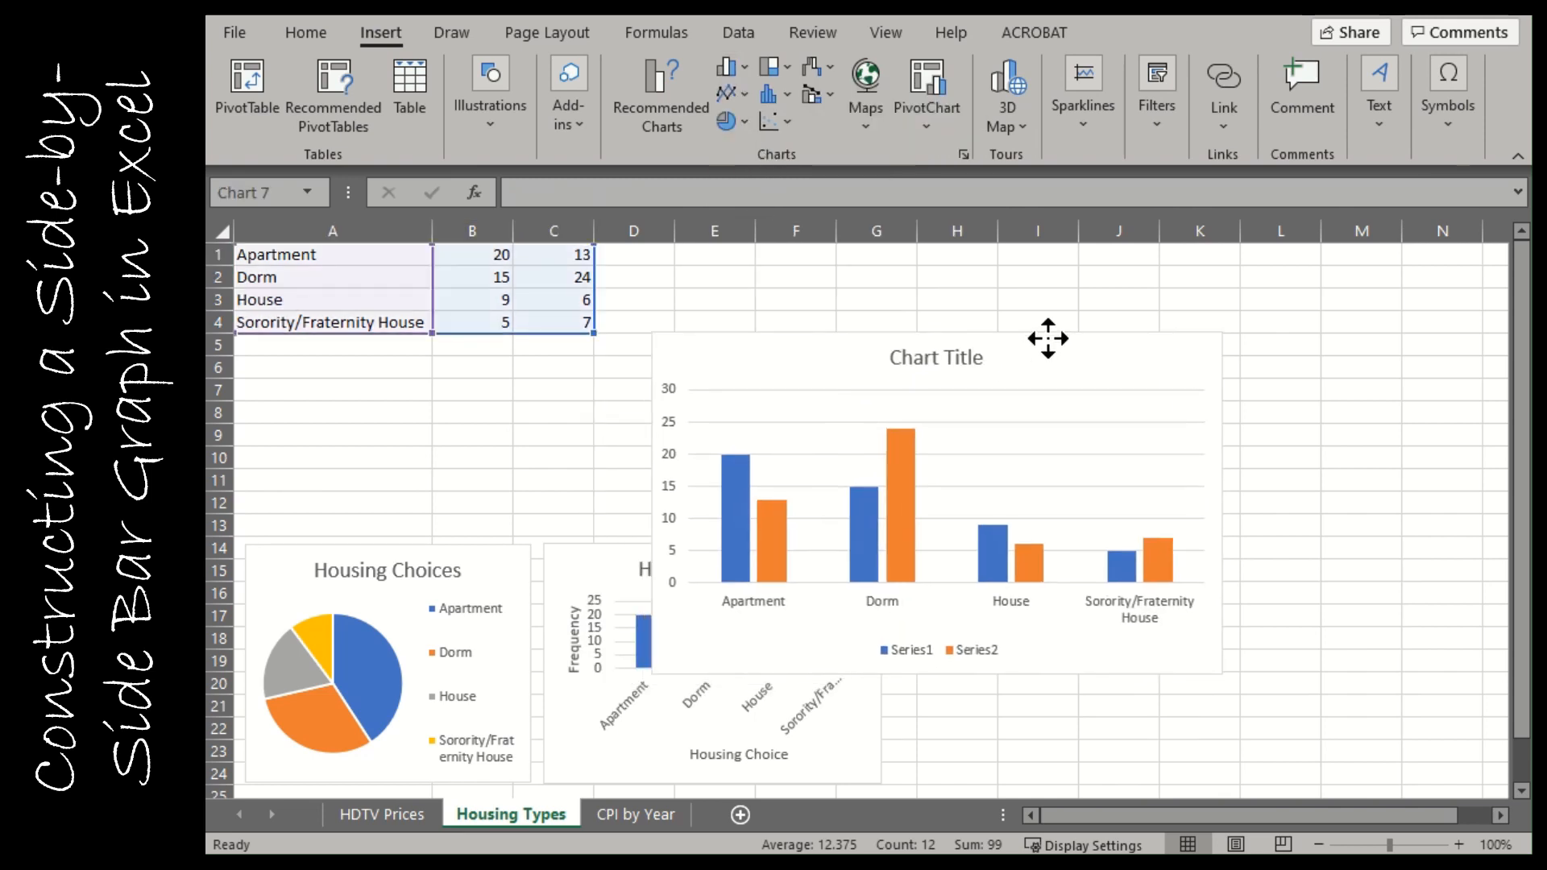
# - Title the new side-by-side column chart "Housing Options"
pyautogui.click(936, 354)
pyautogui.doubleClick(935, 357)
pyautogui.doubleClick(930, 357)
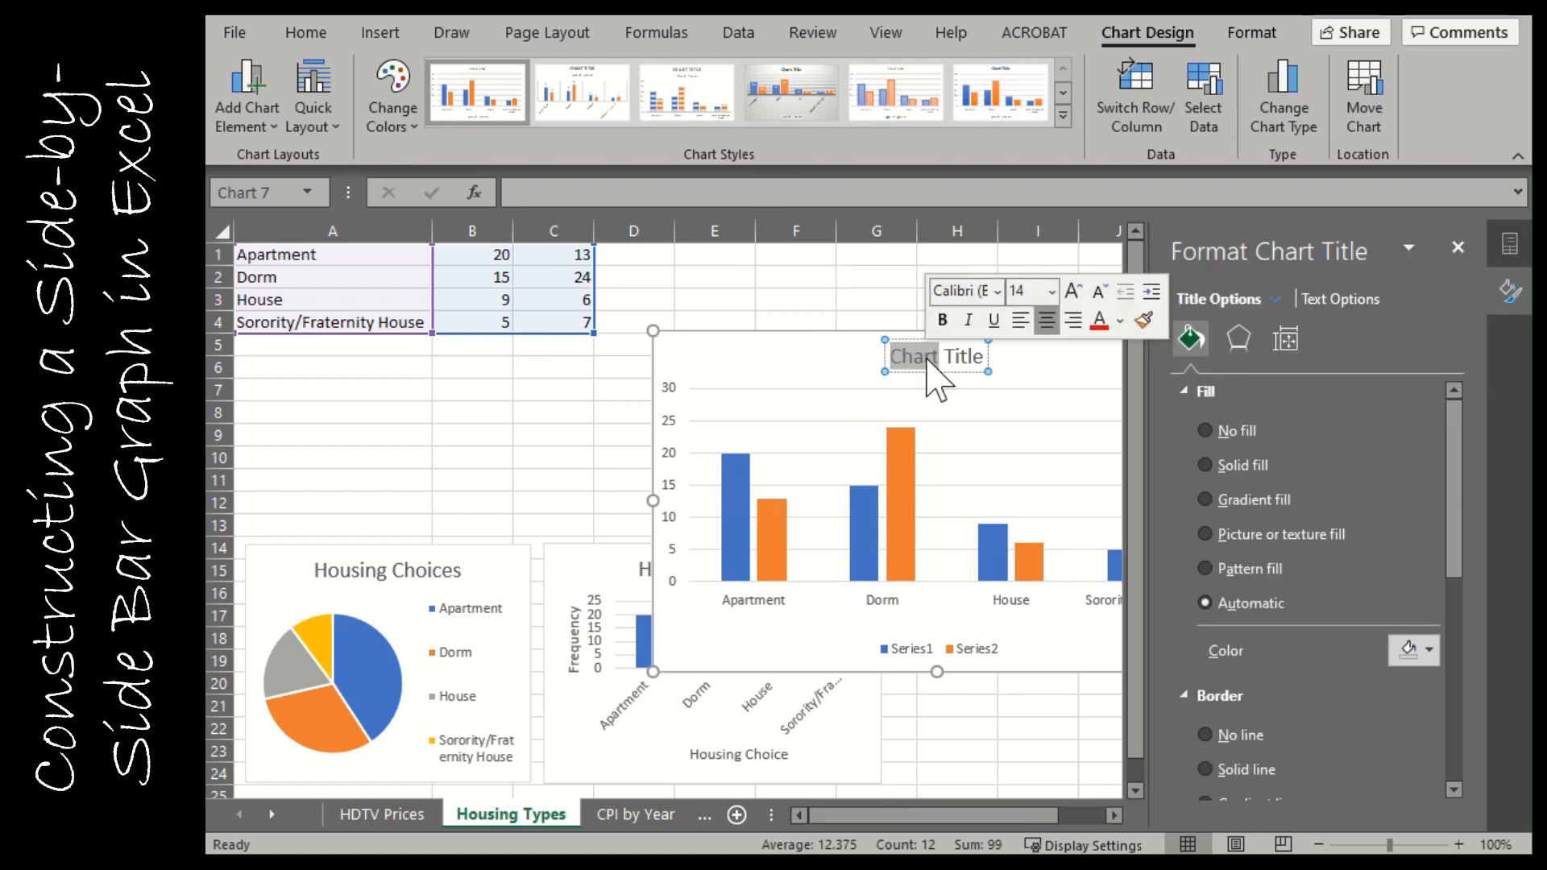
pyautogui.hotkey('ctrl', 'a')
pyautogui.write('Hous')
pyautogui.write('ing Op')
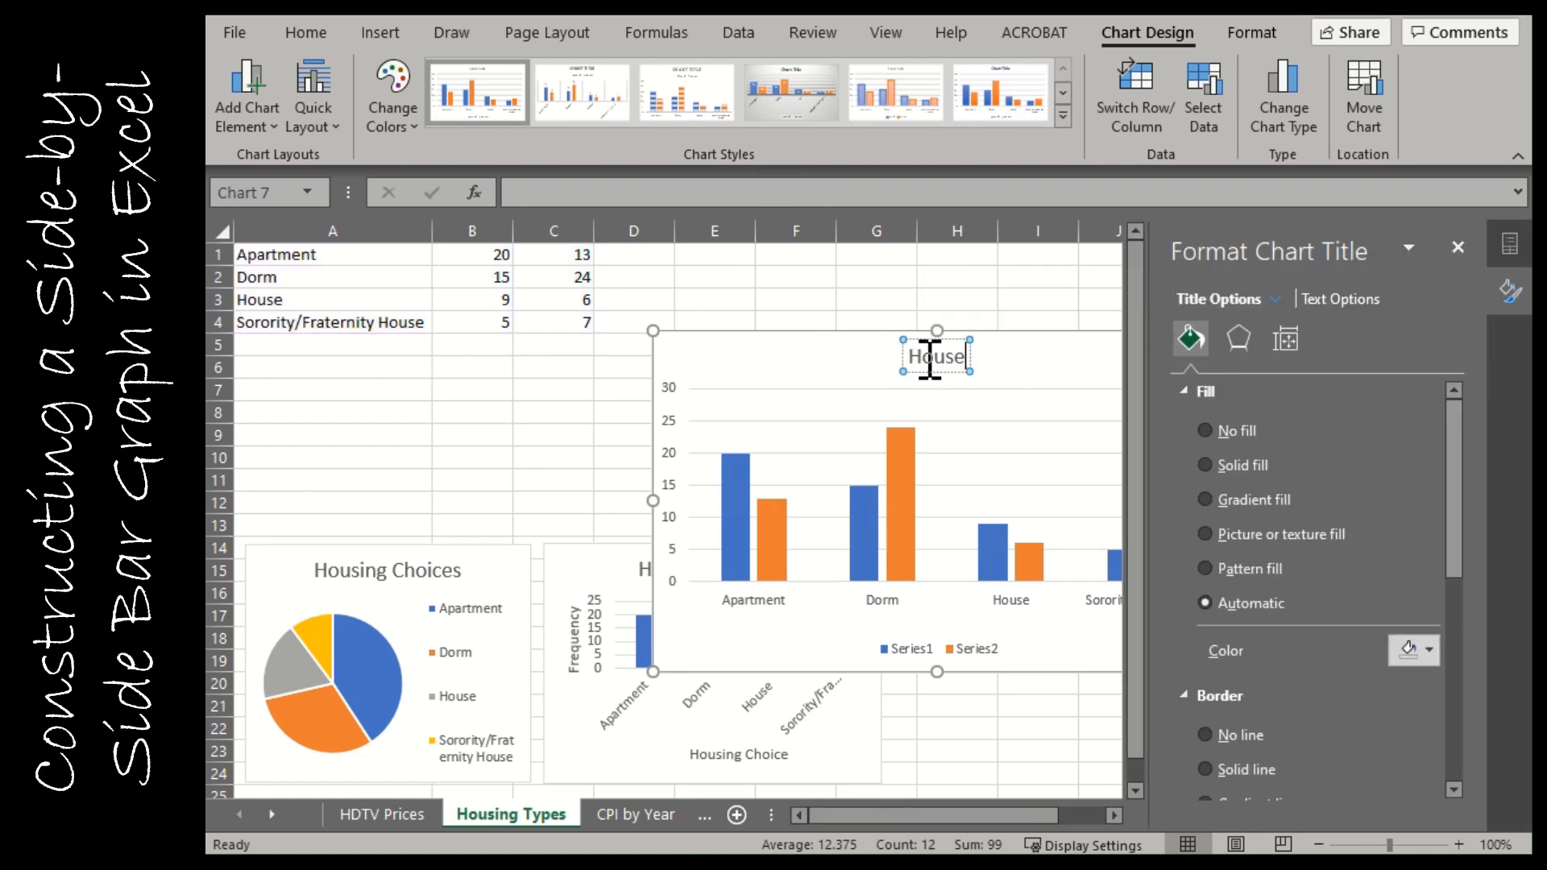
pyautogui.write('tions')
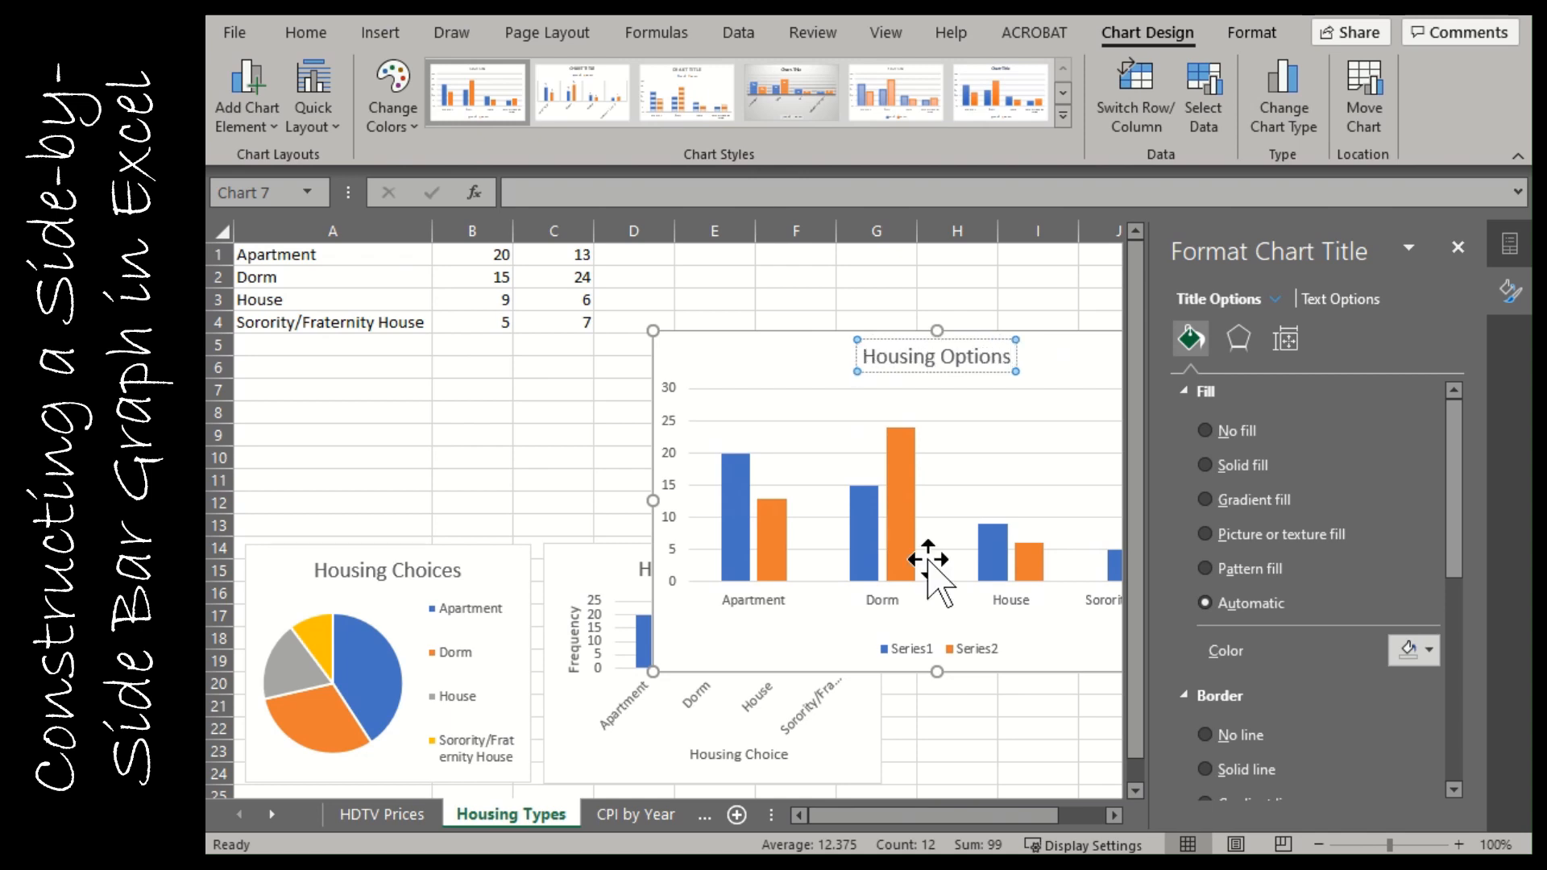
pyautogui.click(1040, 487)
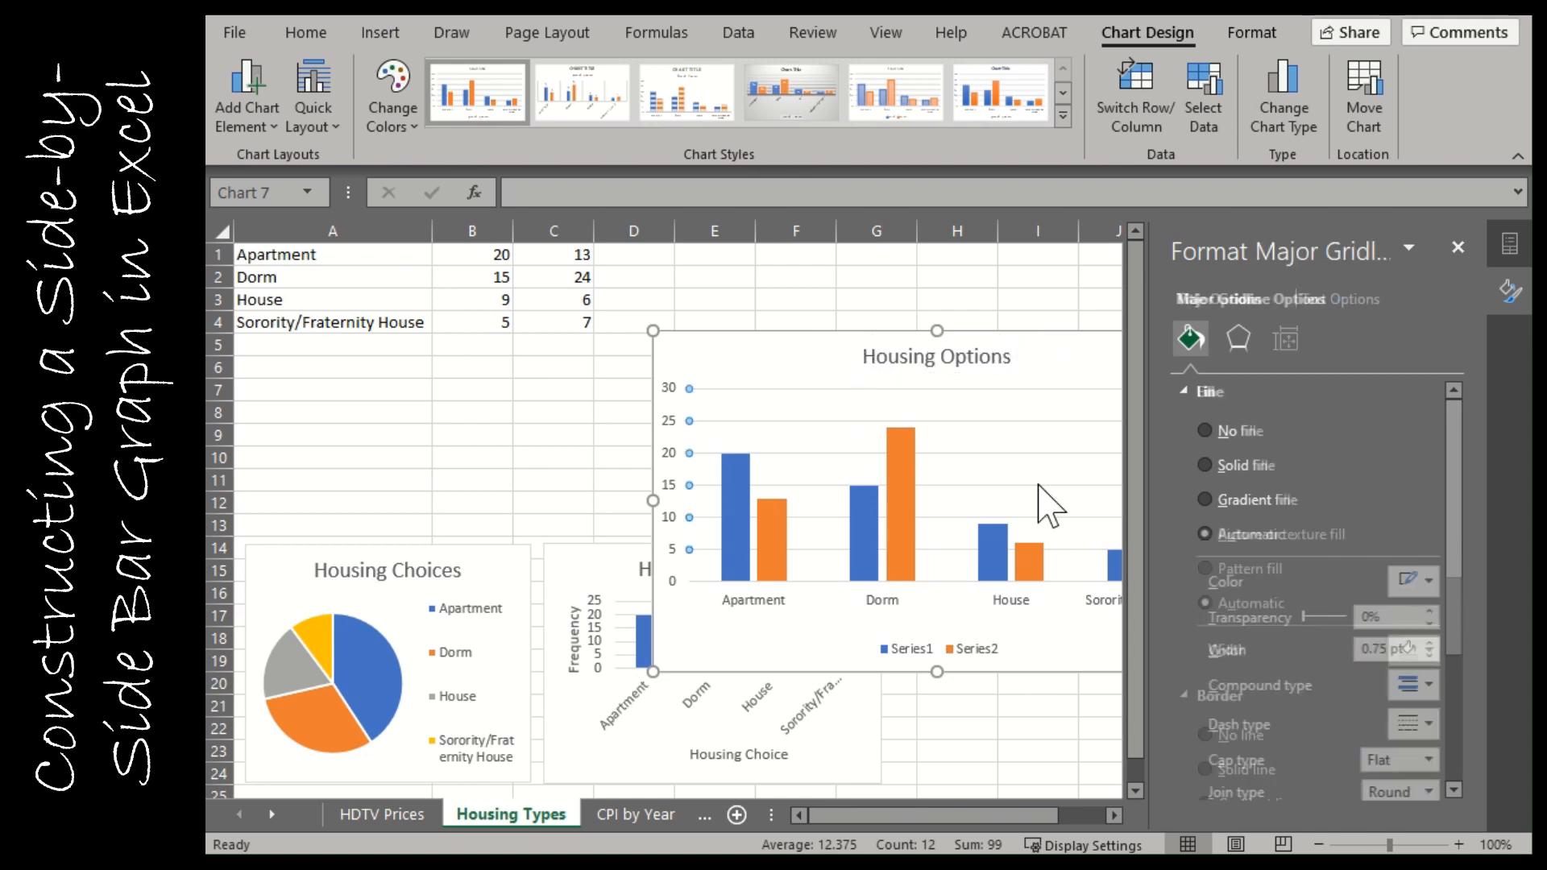
# - Add primary horizontal and primary vertical axis titles to the Housing Options chart
pyautogui.click(259, 129)
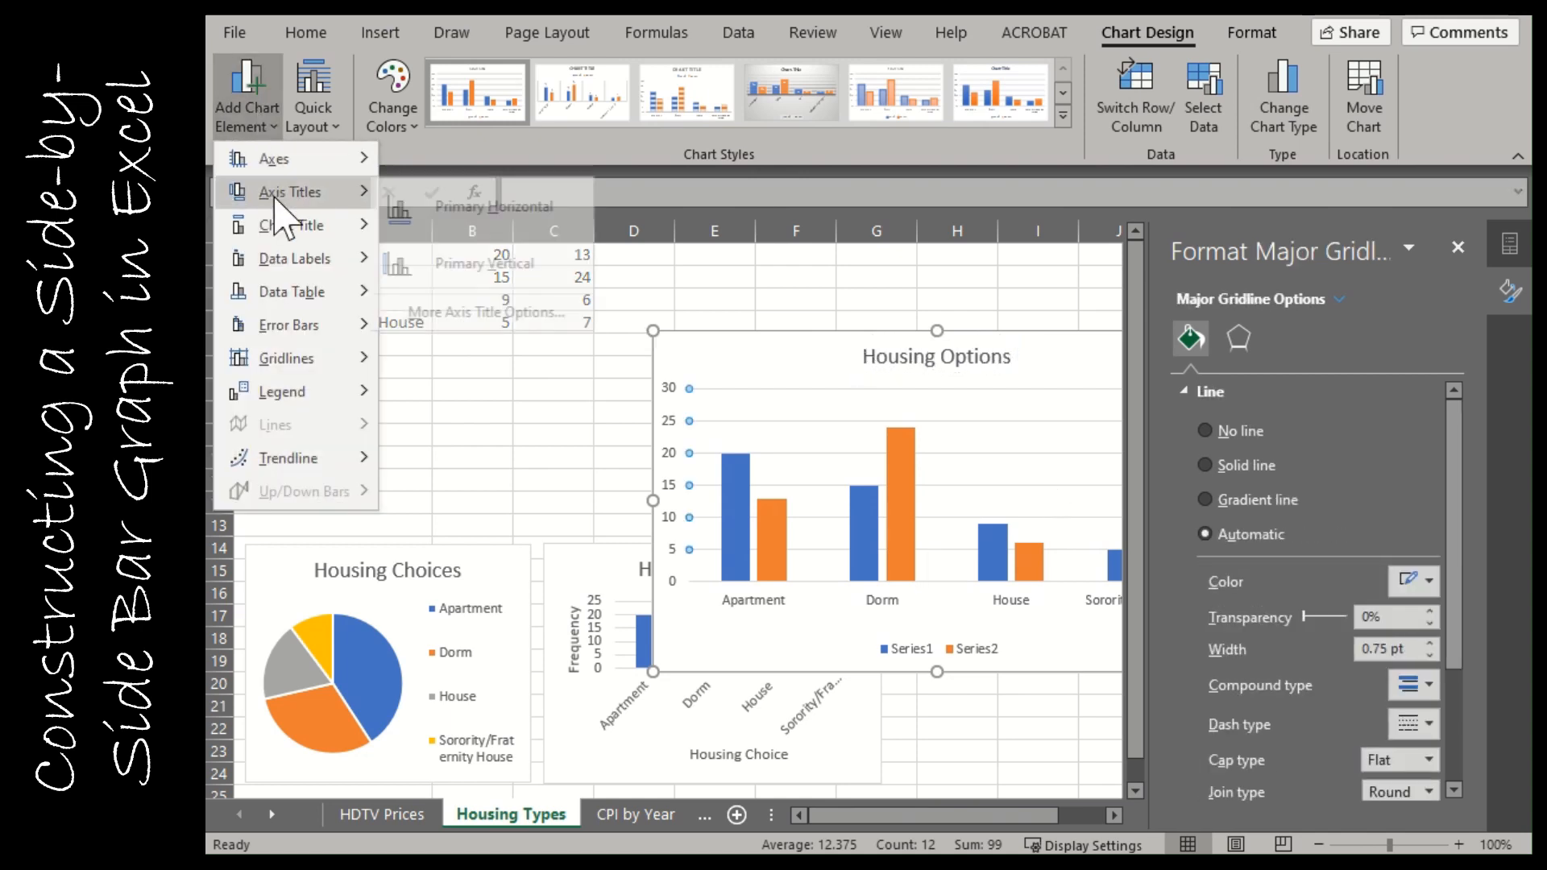
pyautogui.click(425, 201)
pyautogui.click(254, 105)
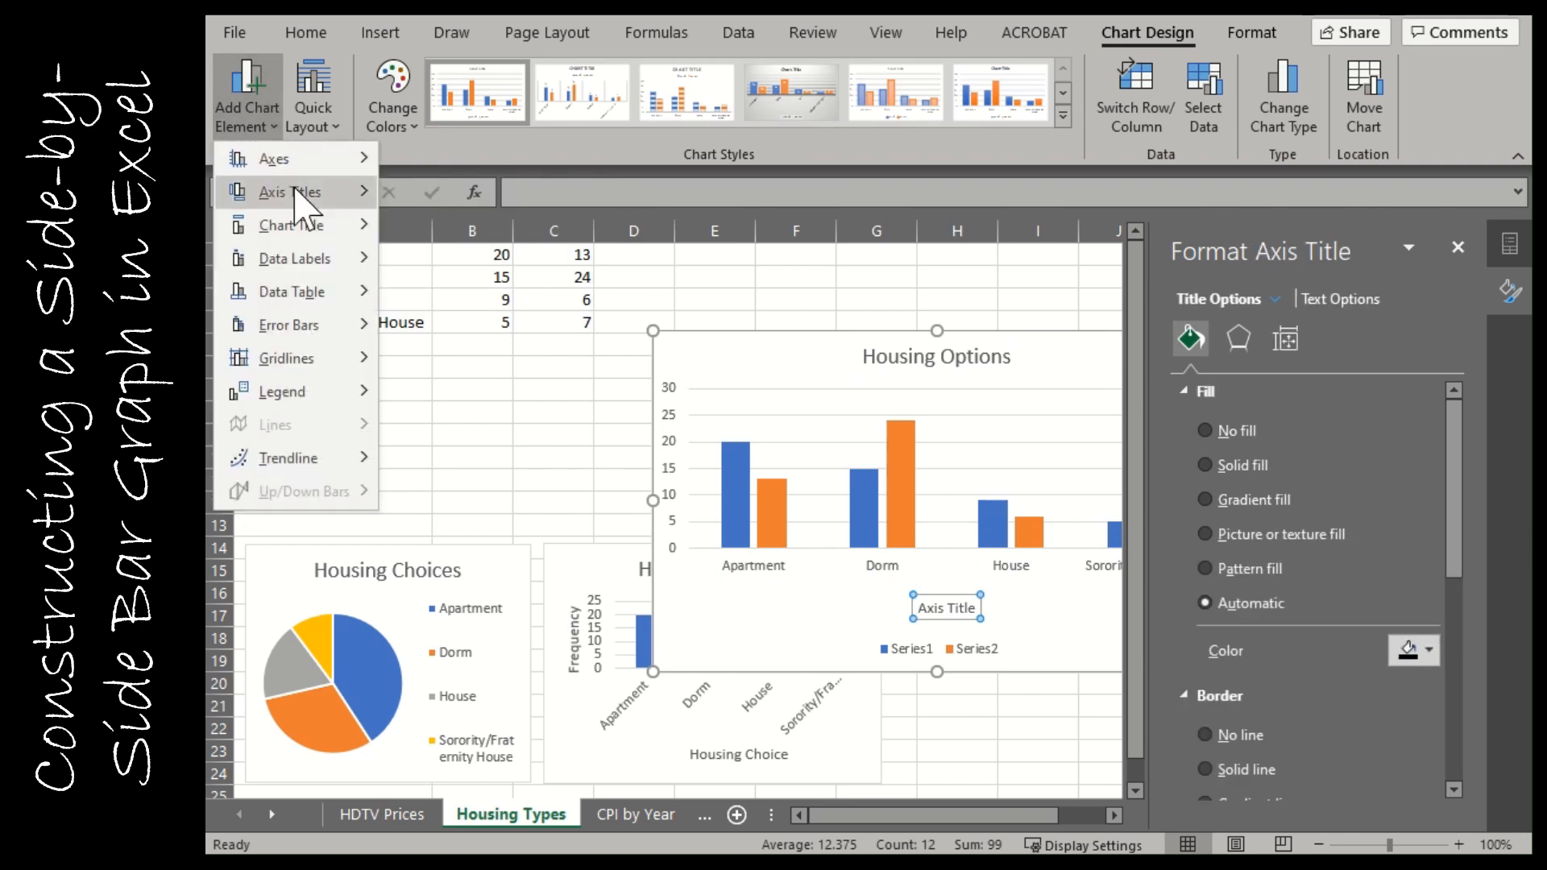
pyautogui.moveTo(303, 191)
pyautogui.click(467, 266)
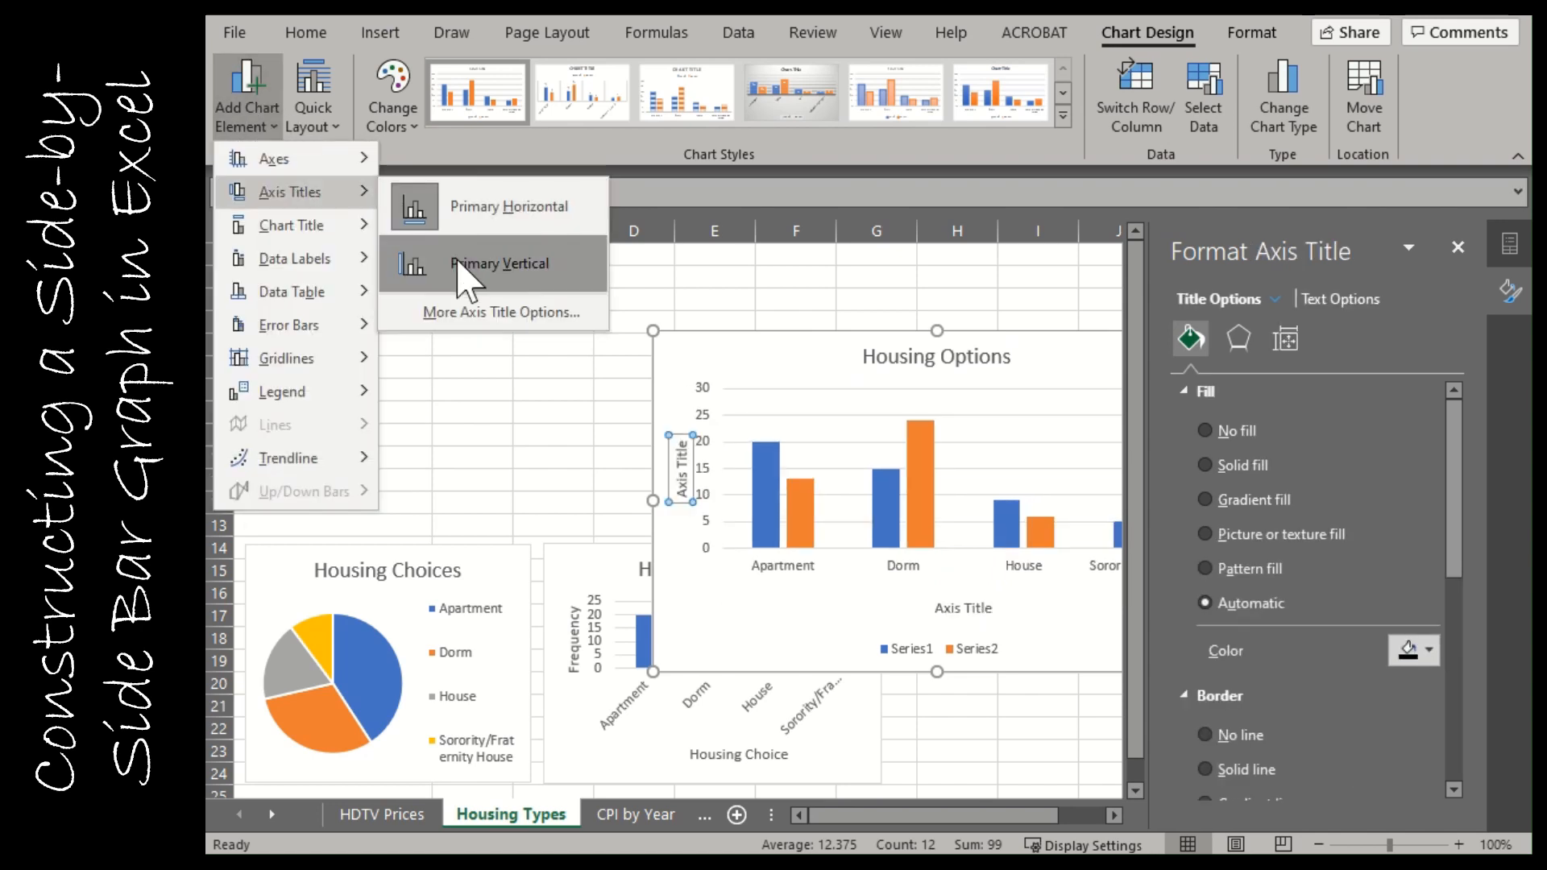
# - Name the Housing Options chart's vertical axis "Frequency" and its horizontal axis "Housing Choice"
pyautogui.tripleClick(686, 485)
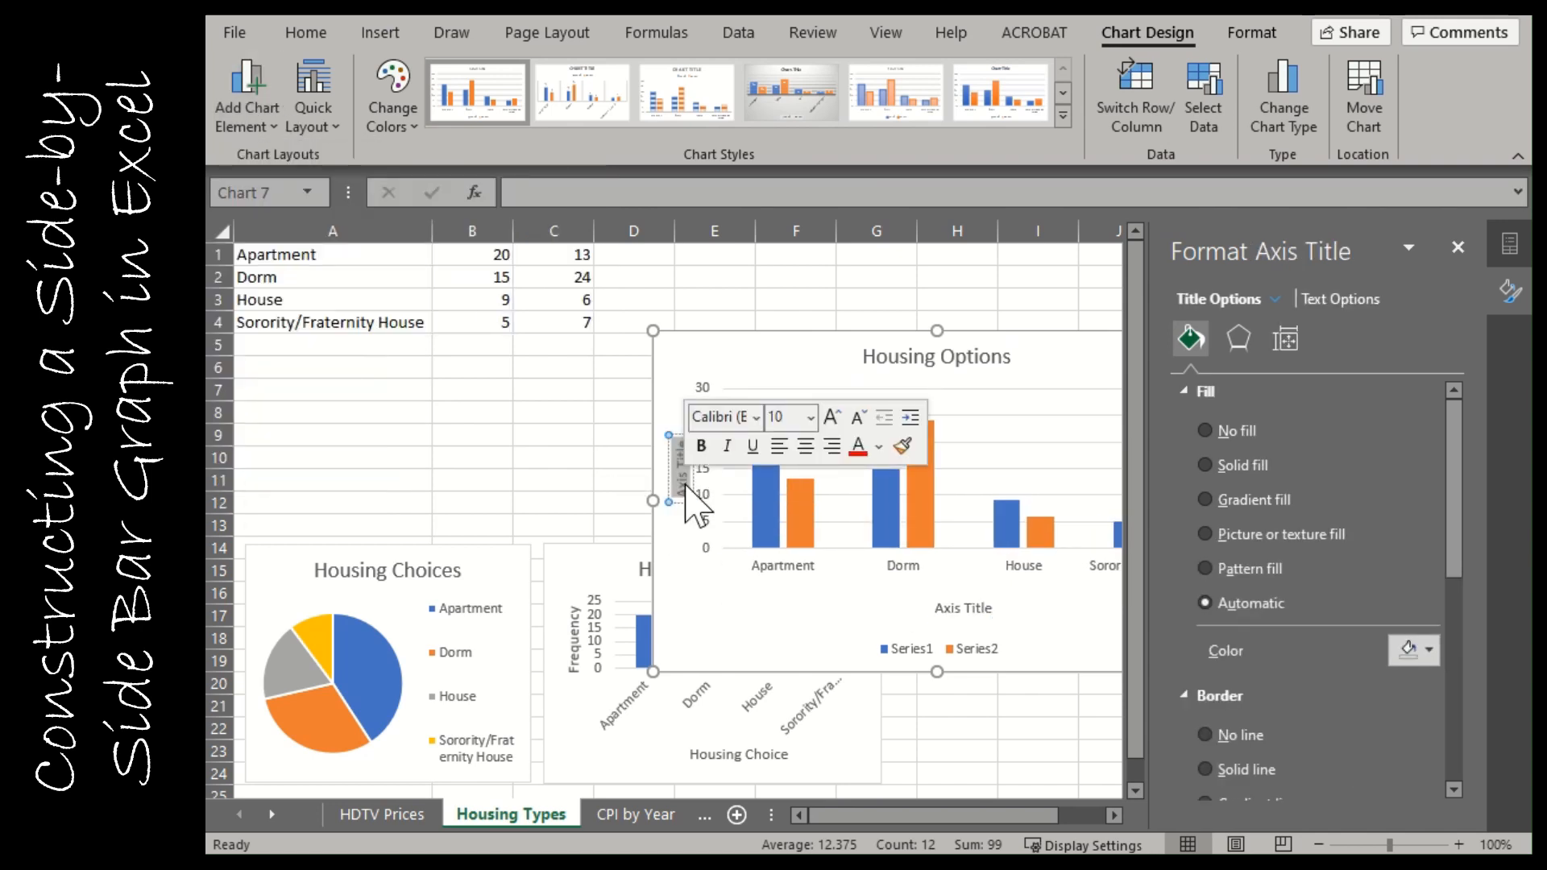
pyautogui.write('Frequency')
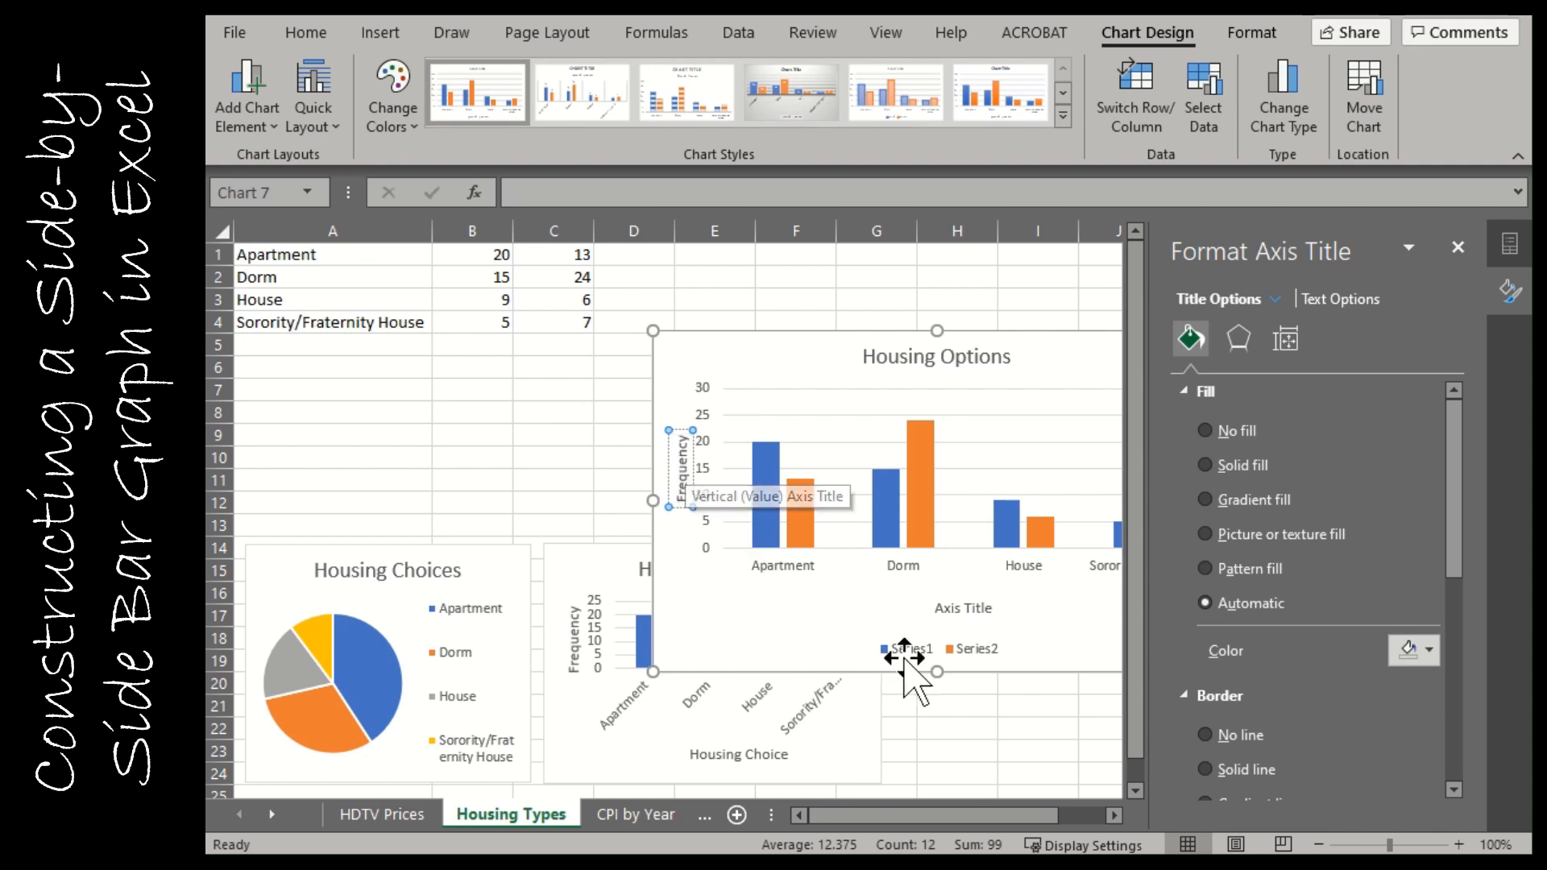
pyautogui.click(974, 608)
pyautogui.doubleClick(973, 608)
pyautogui.click(974, 608)
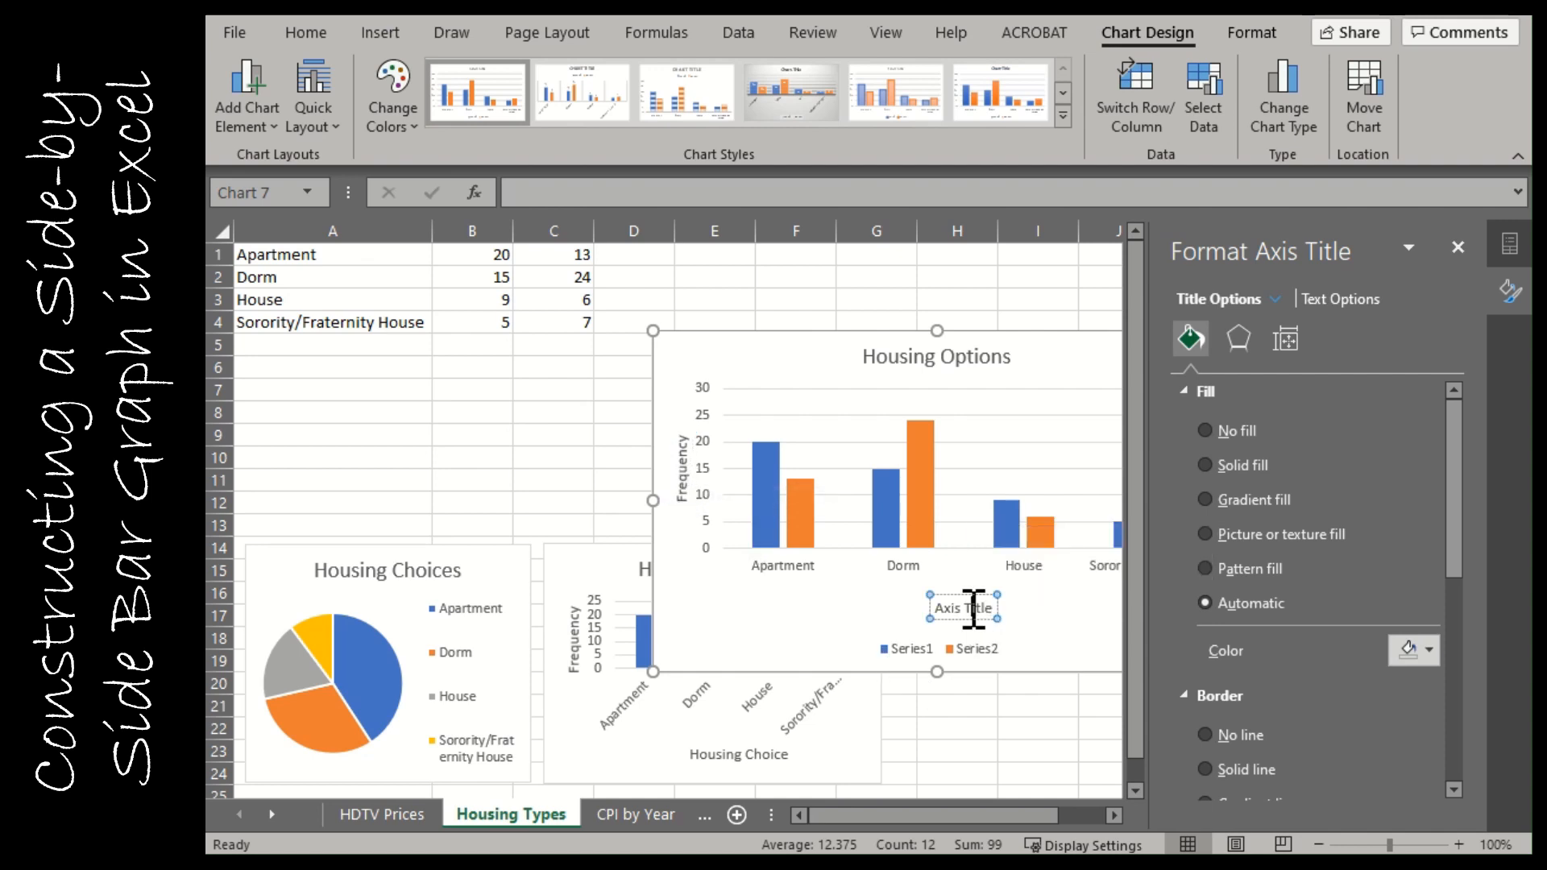
pyautogui.tripleClick(974, 608)
pyautogui.write('Housing CH')
pyautogui.press('BackSpace')
pyautogui.write('hoice')
pyautogui.click(1080, 654)
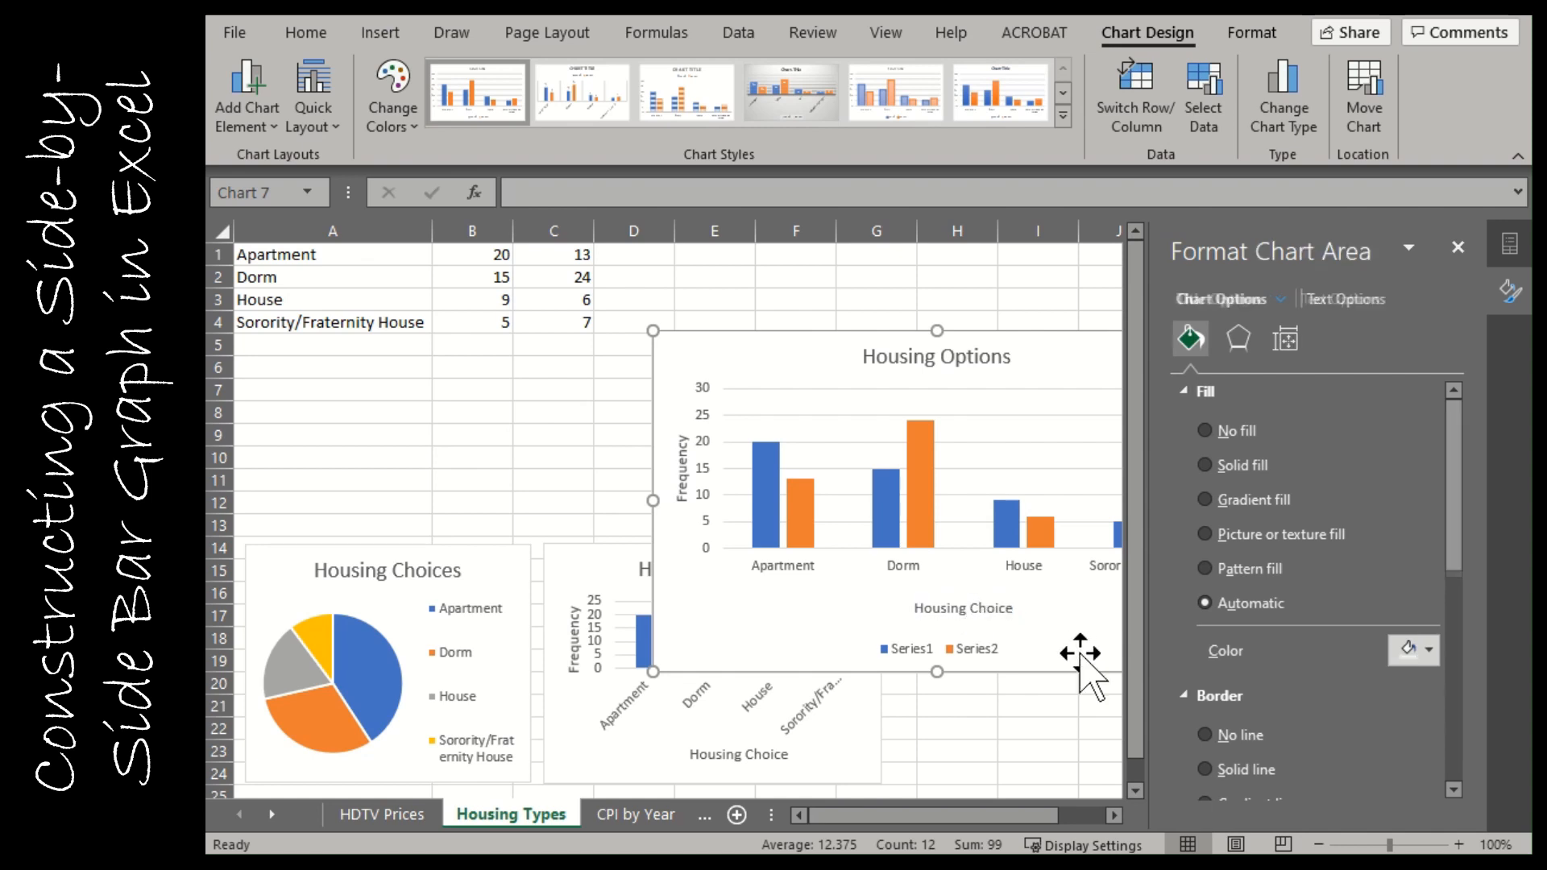
# - Move the Housing Options chart up and to the left, and fill its first data series with green
pyautogui.moveTo(1039, 328); pyautogui.dragTo(914, 286)
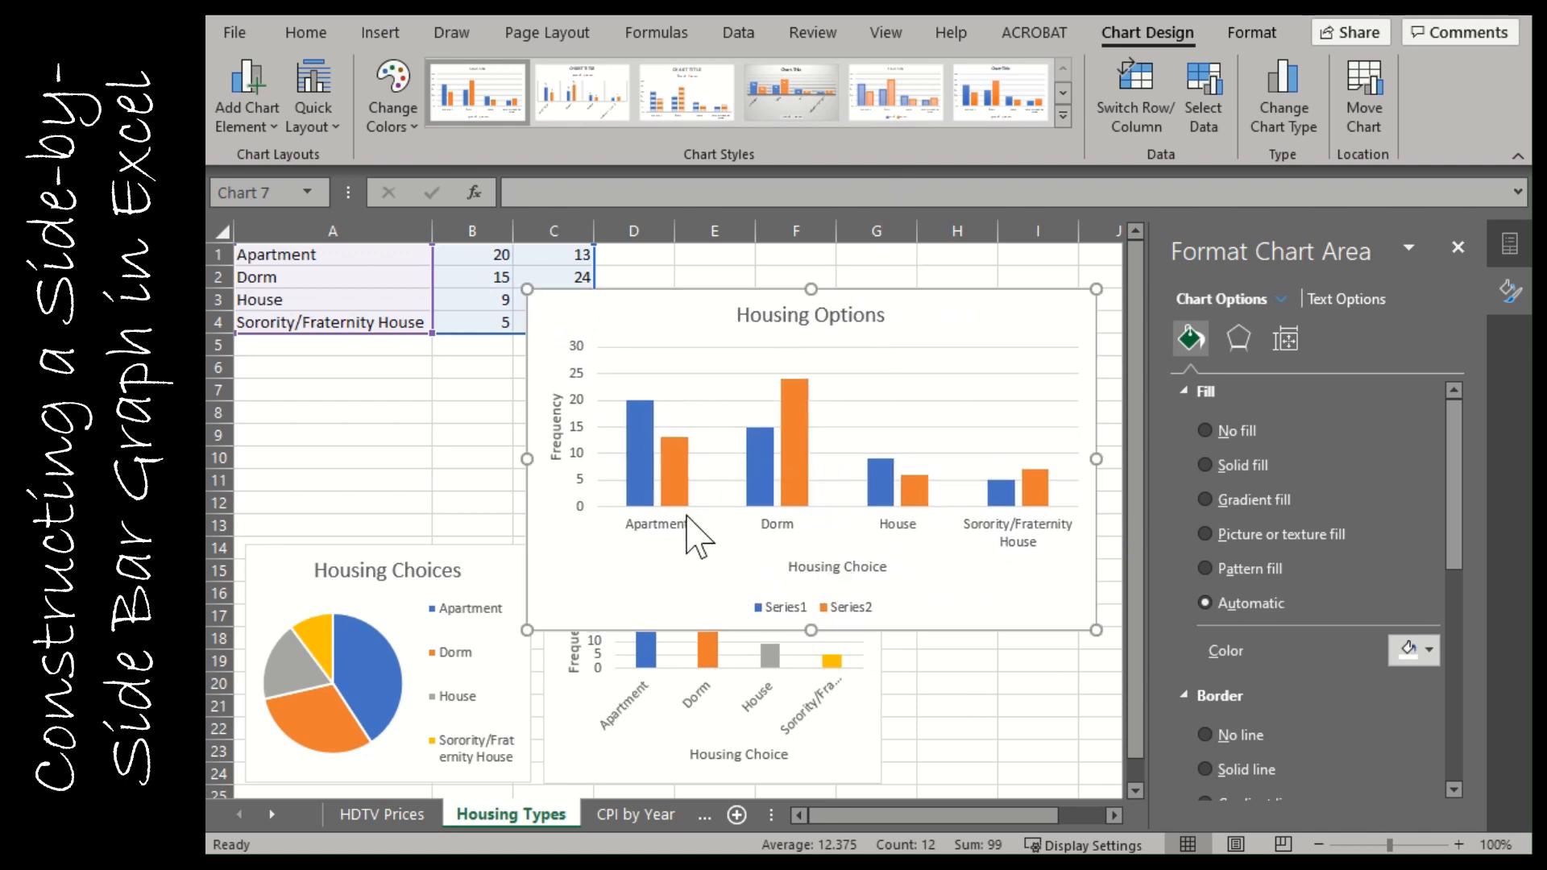
pyautogui.click(631, 479)
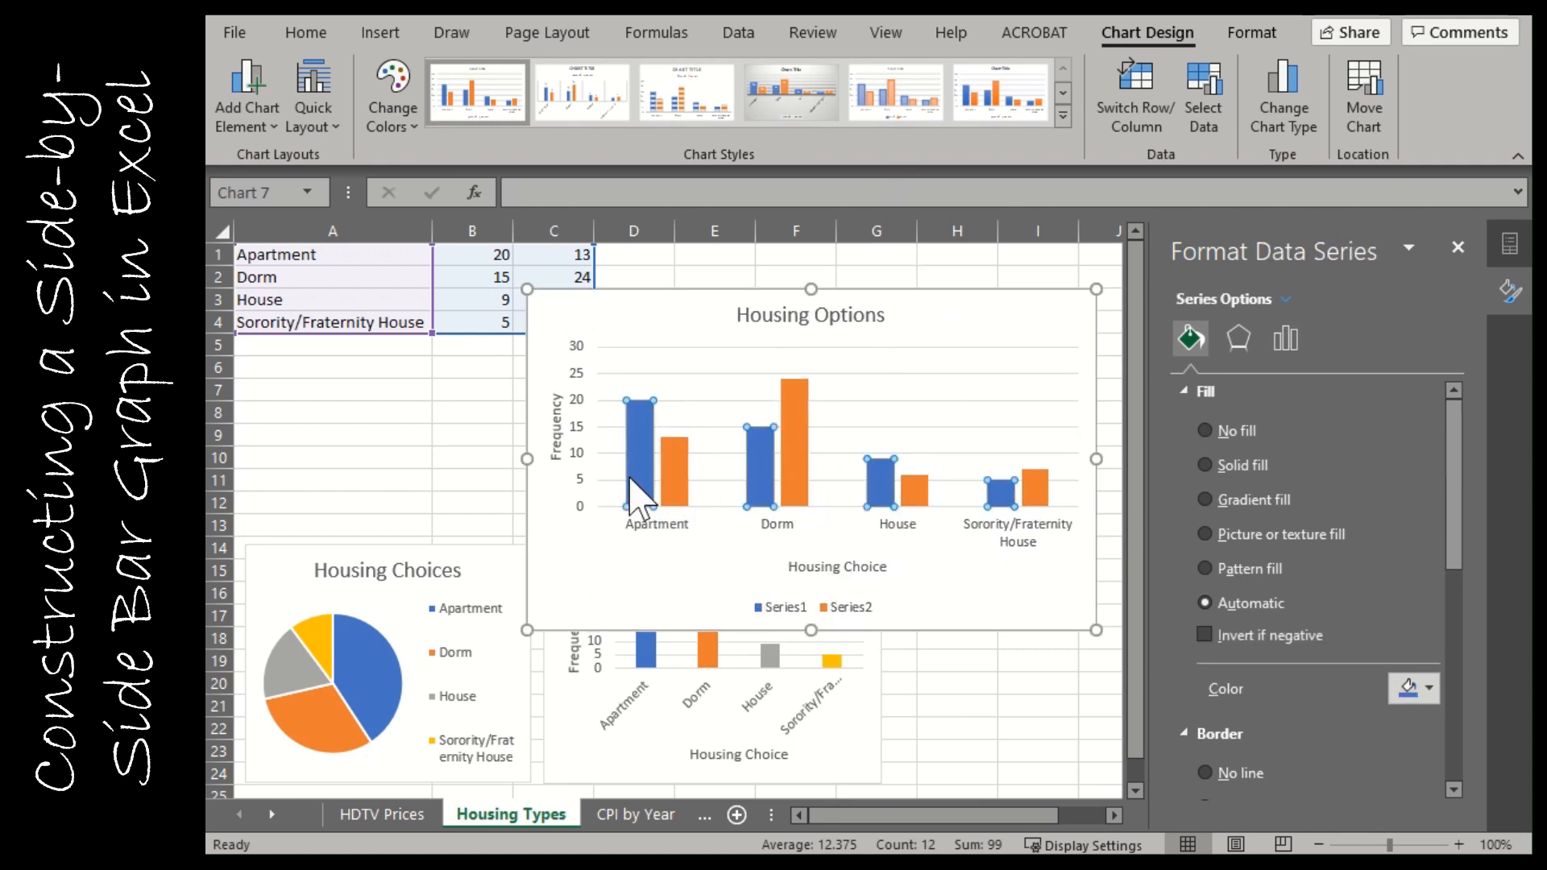
pyautogui.rightClick(631, 479)
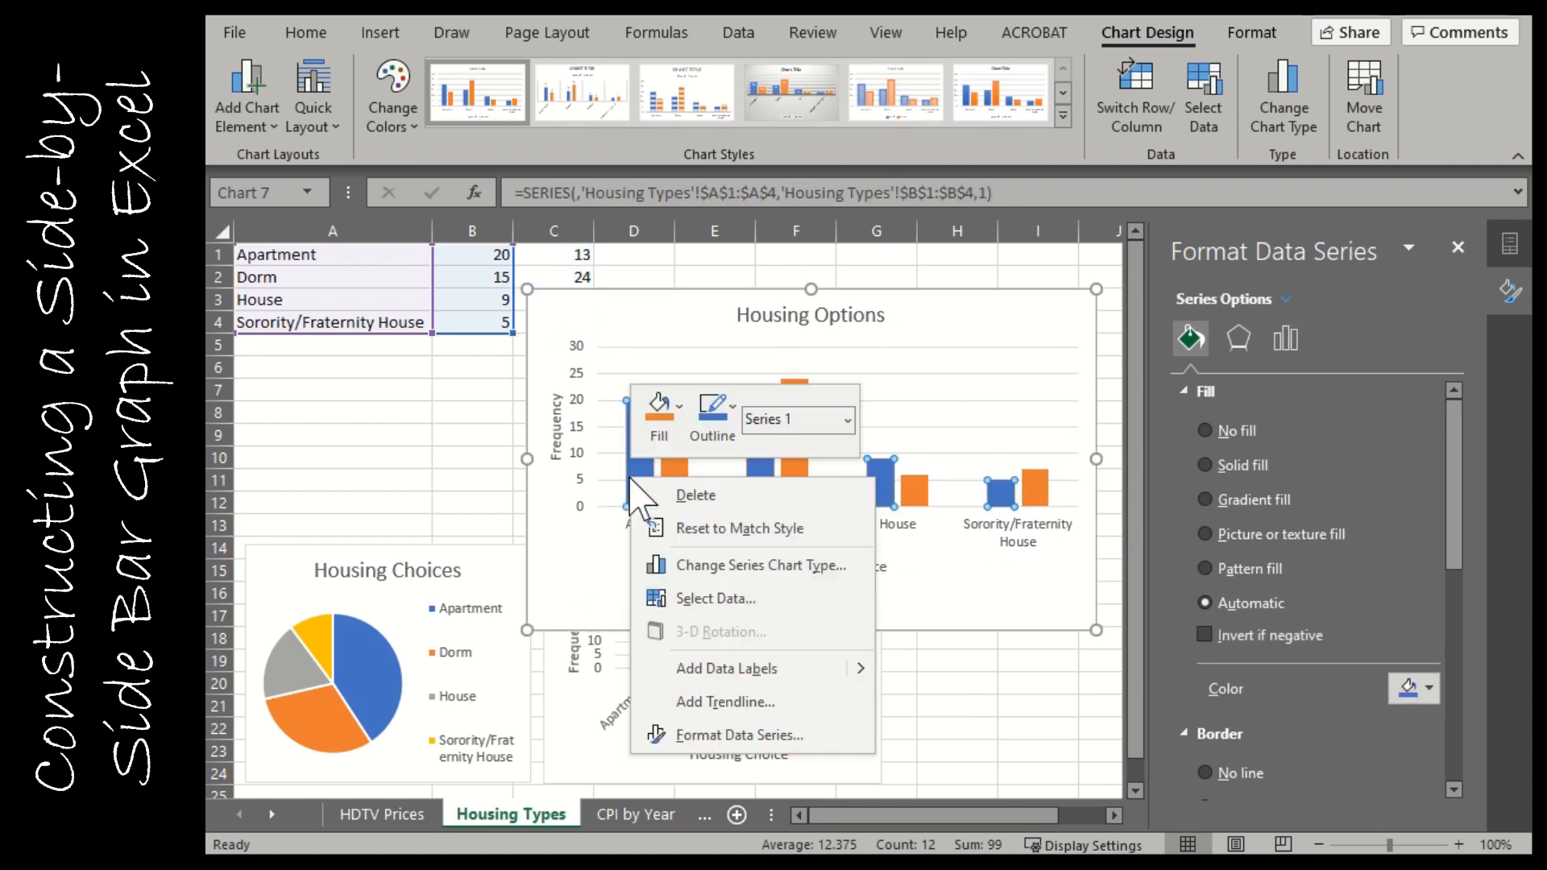
pyautogui.click(669, 424)
pyautogui.click(828, 537)
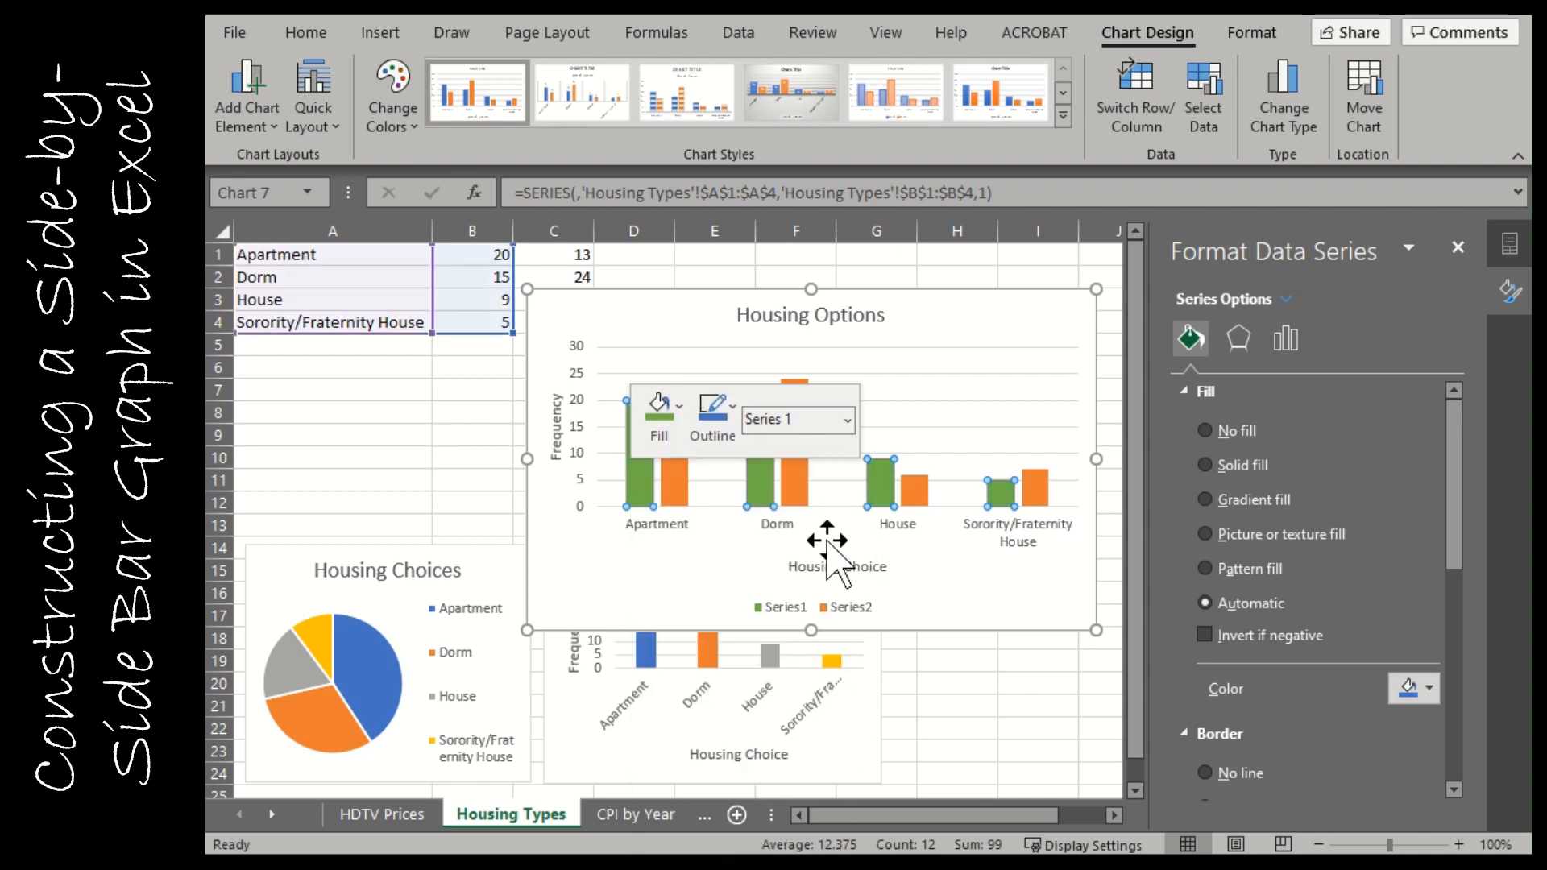
pyautogui.click(988, 606)
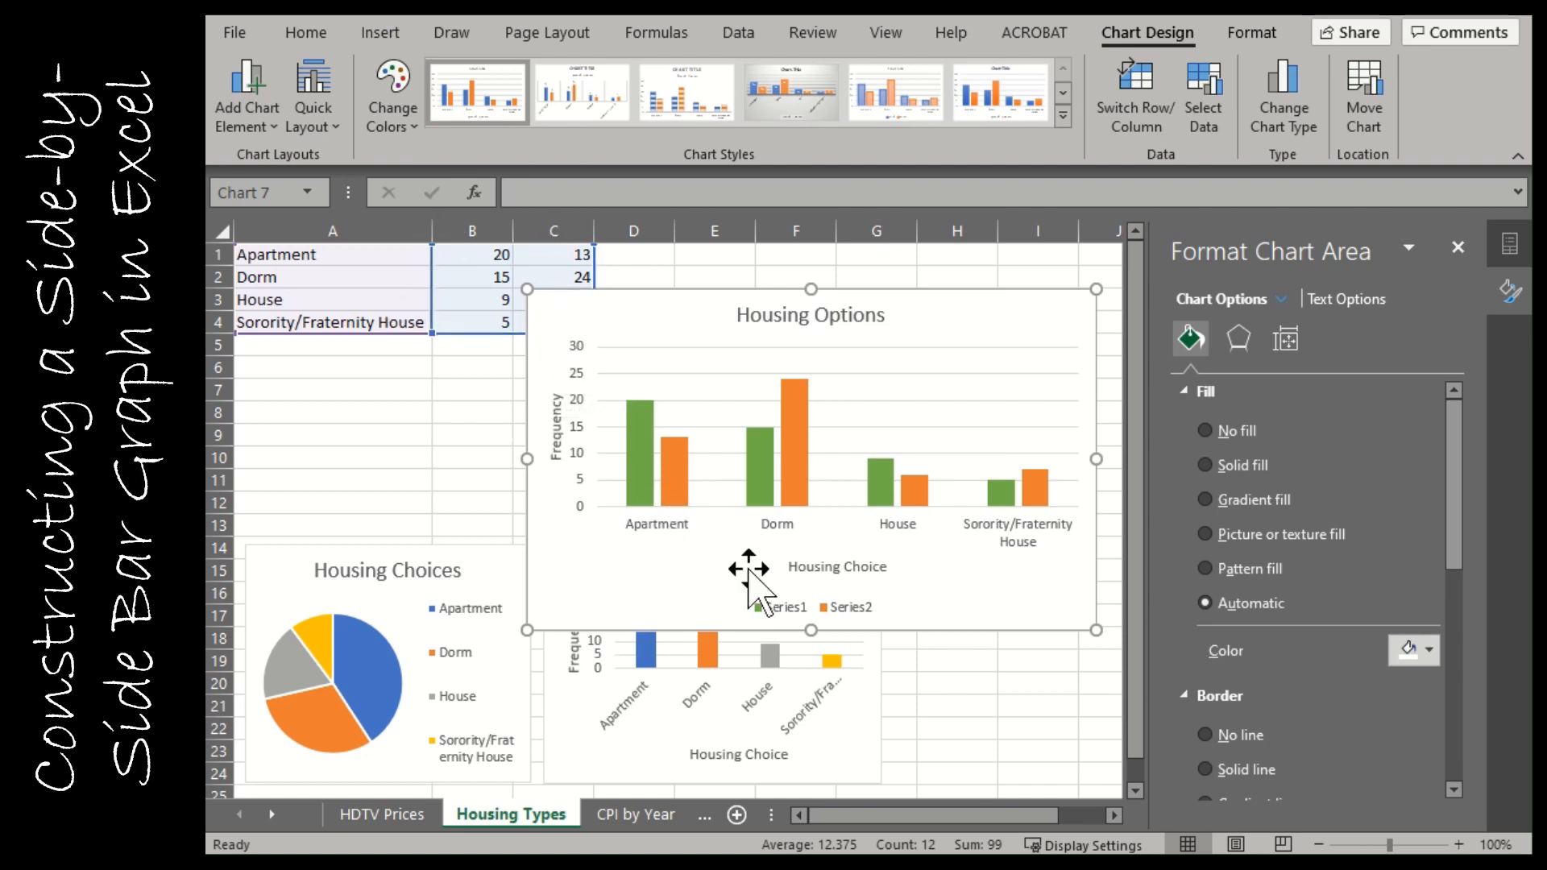
pyautogui.rightClick(779, 609)
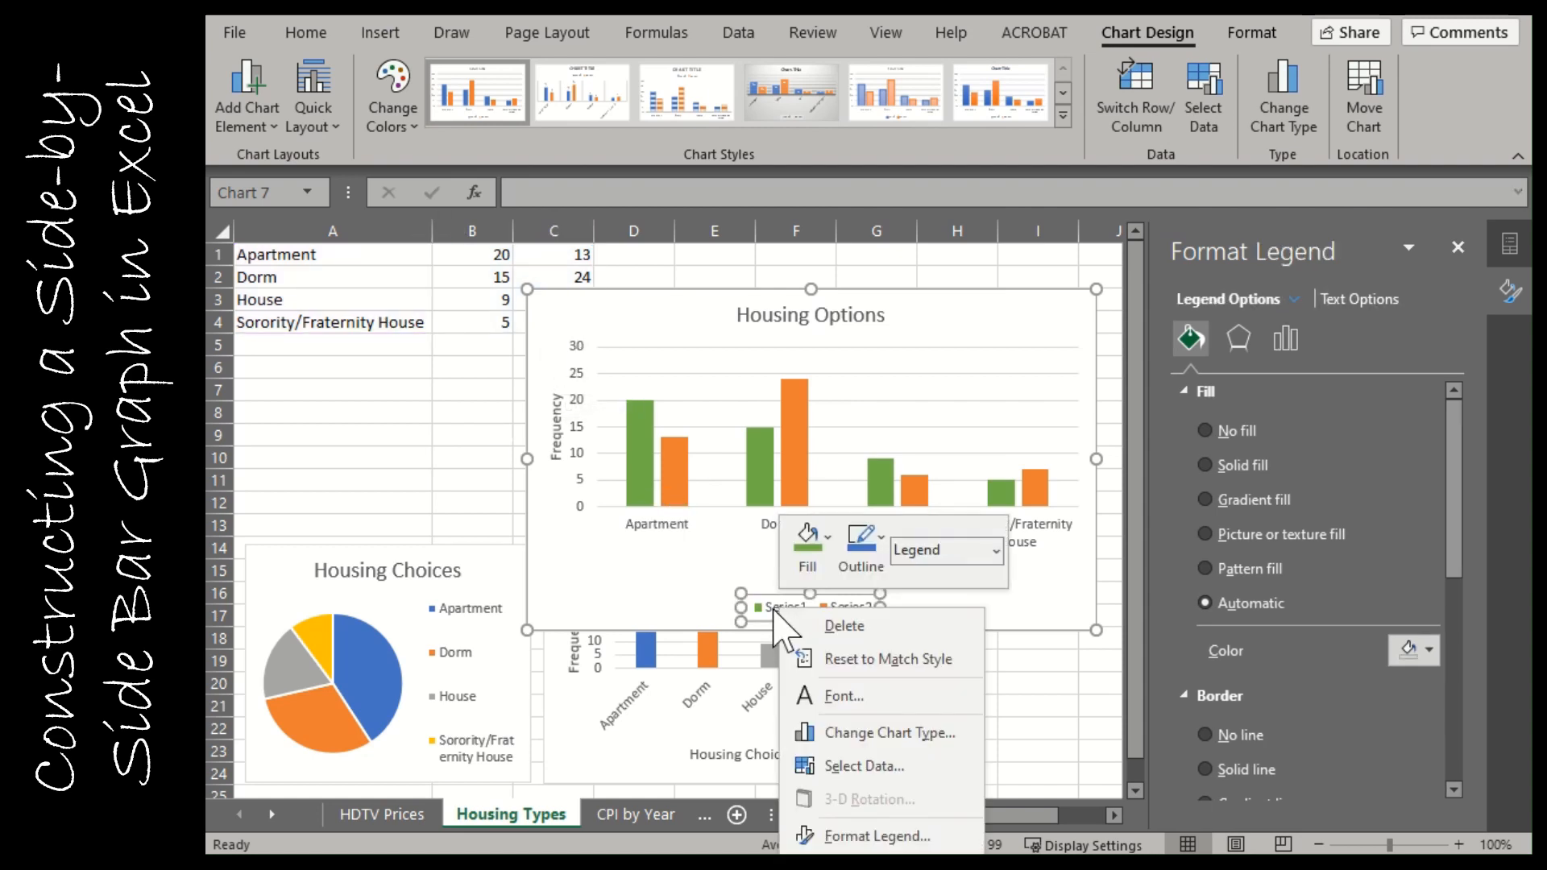
pyautogui.rightClick(649, 453)
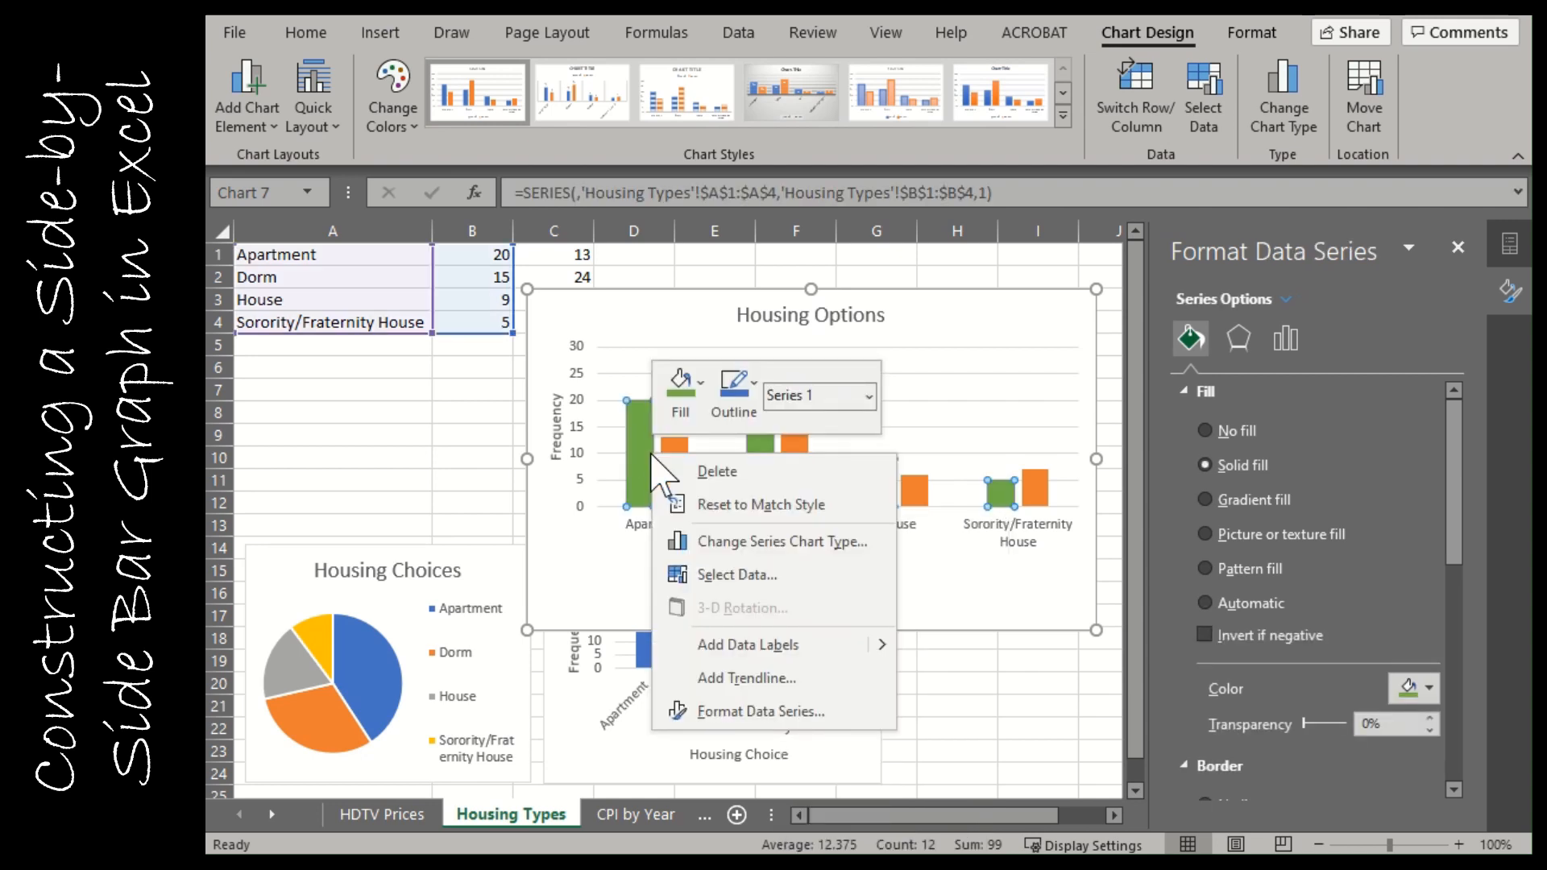
pyautogui.click(642, 456)
pyautogui.click(641, 456)
pyautogui.rightClick(641, 456)
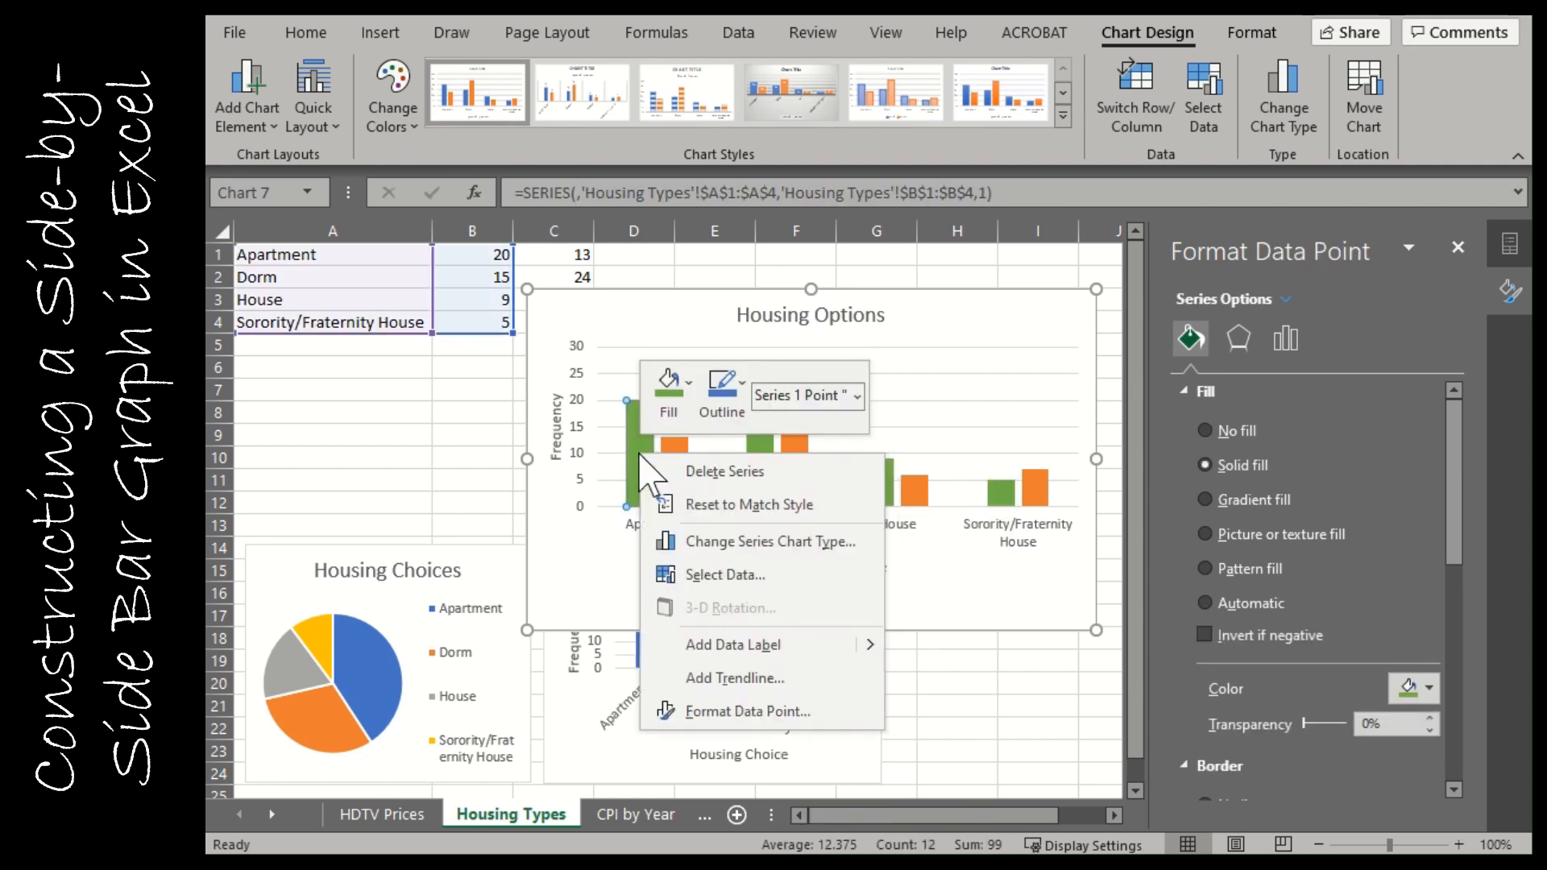
pyautogui.click(775, 711)
# - Rename the Housing Options chart's data series, Series1 as "East Campus" and Series2 as "West Campus"
pyautogui.rightClick(775, 609)
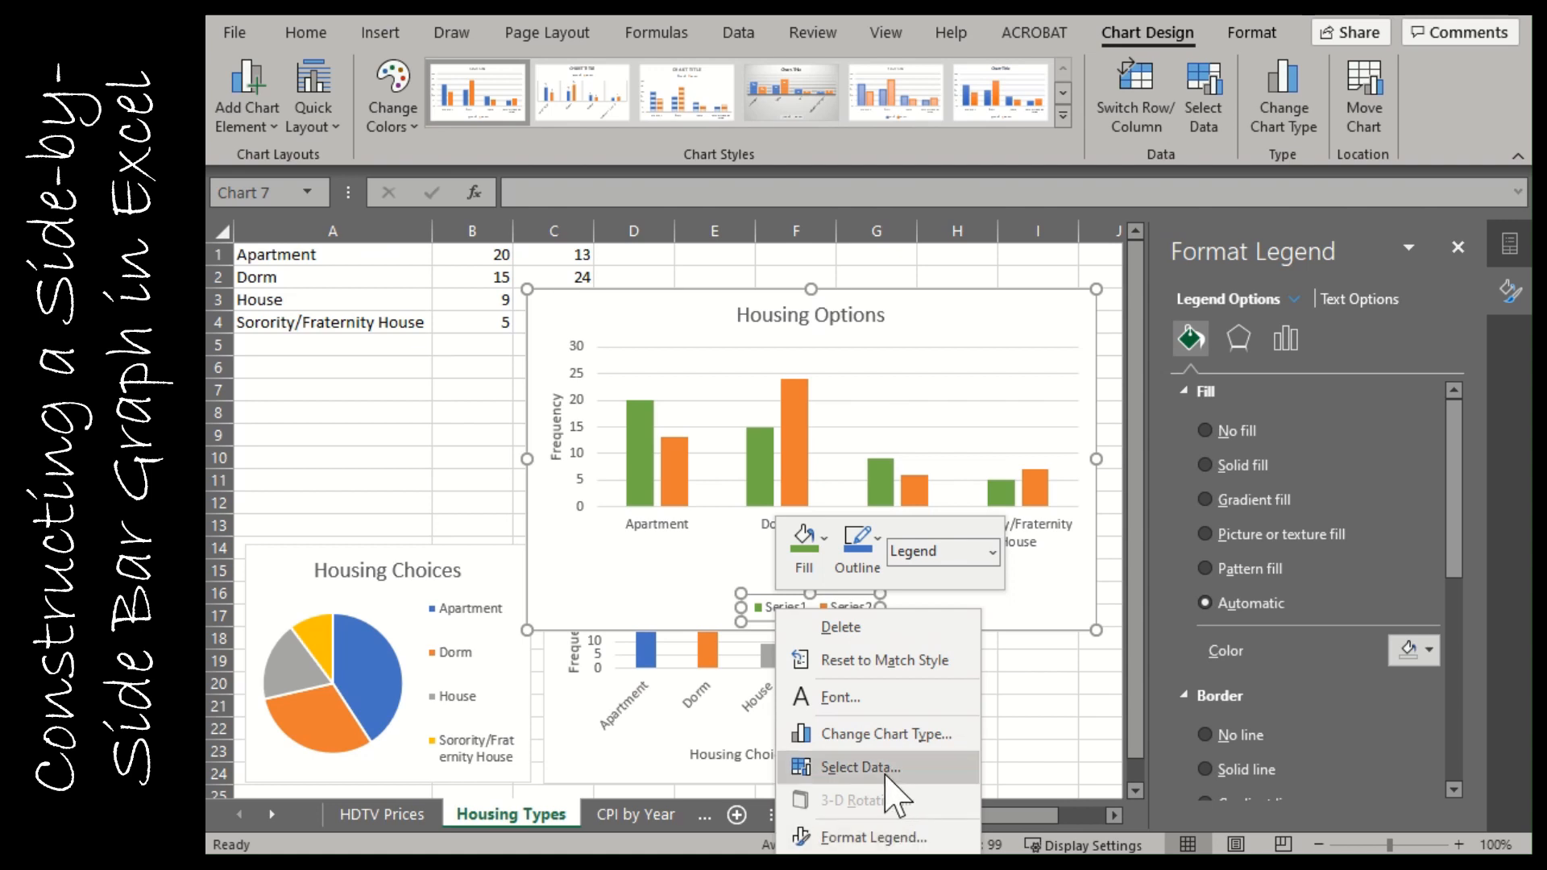
pyautogui.click(886, 770)
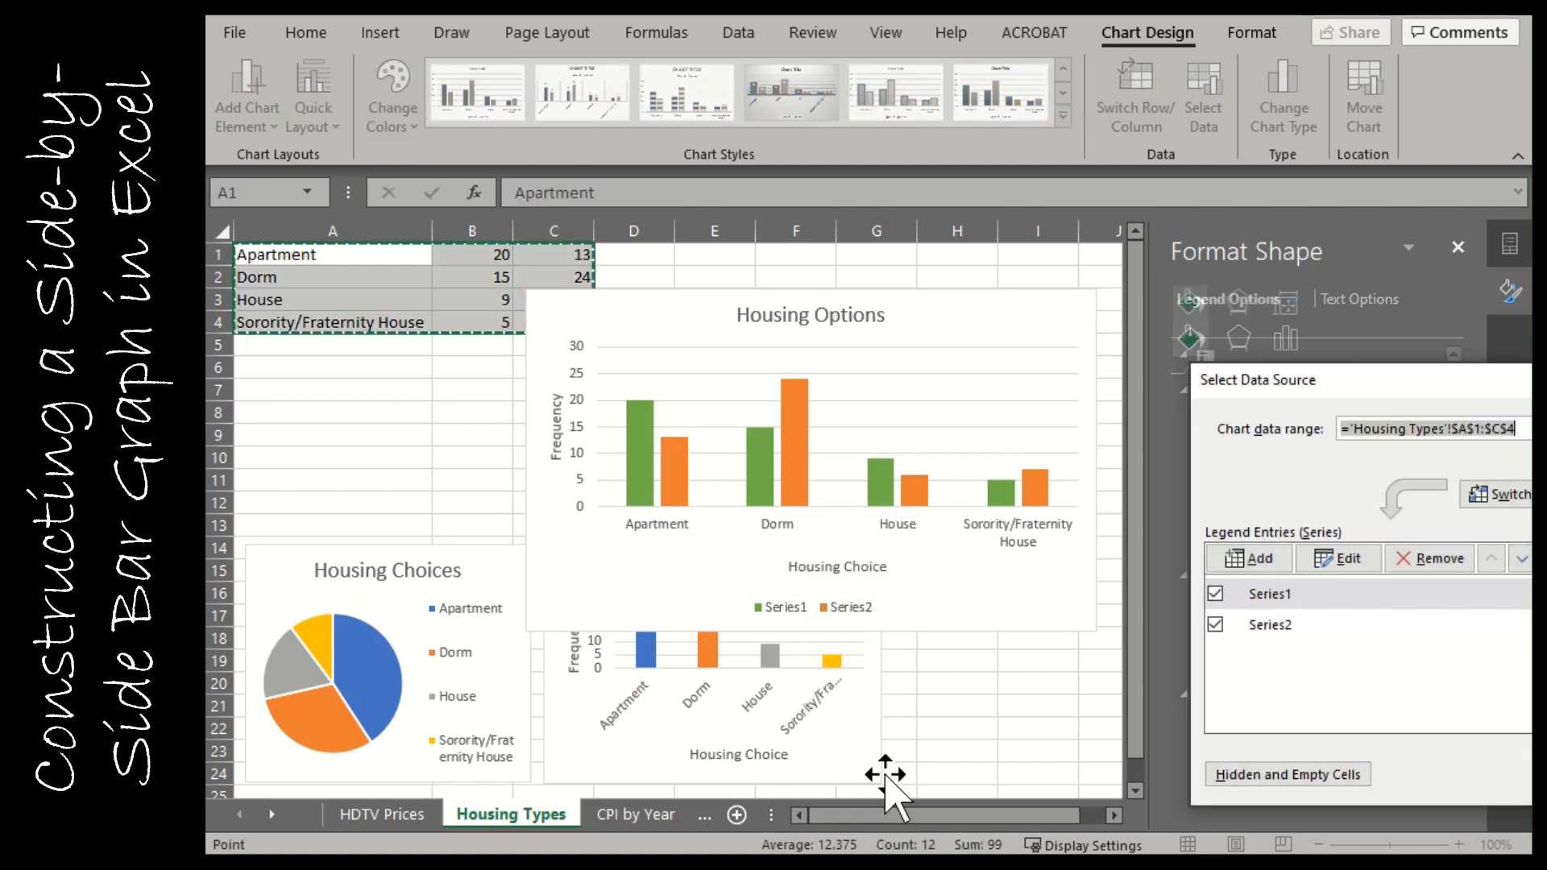
pyautogui.click(1344, 564)
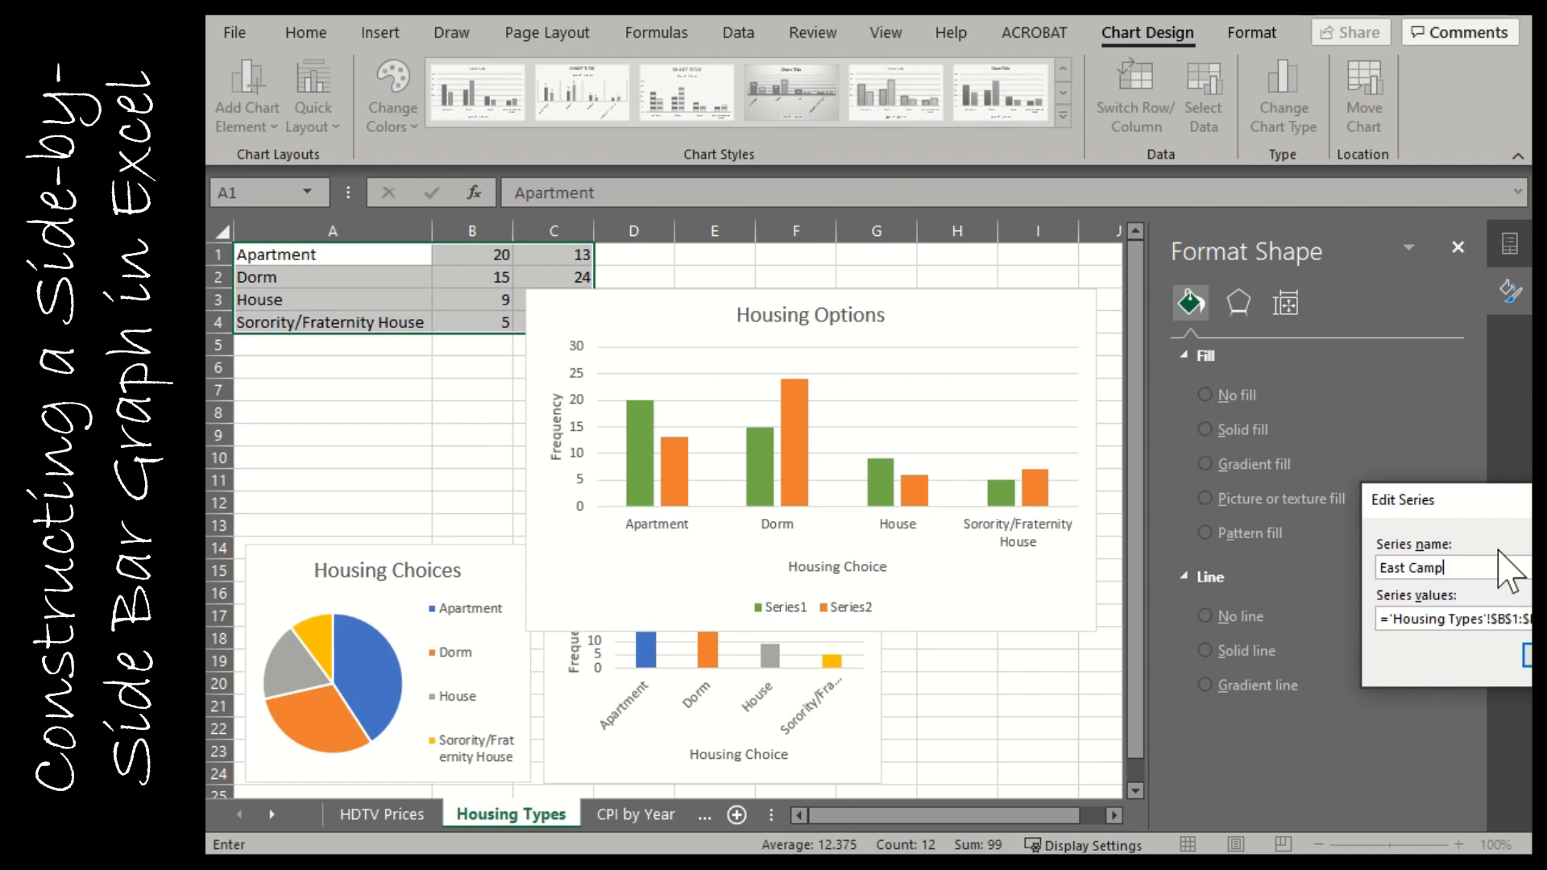
pyautogui.press('Return')
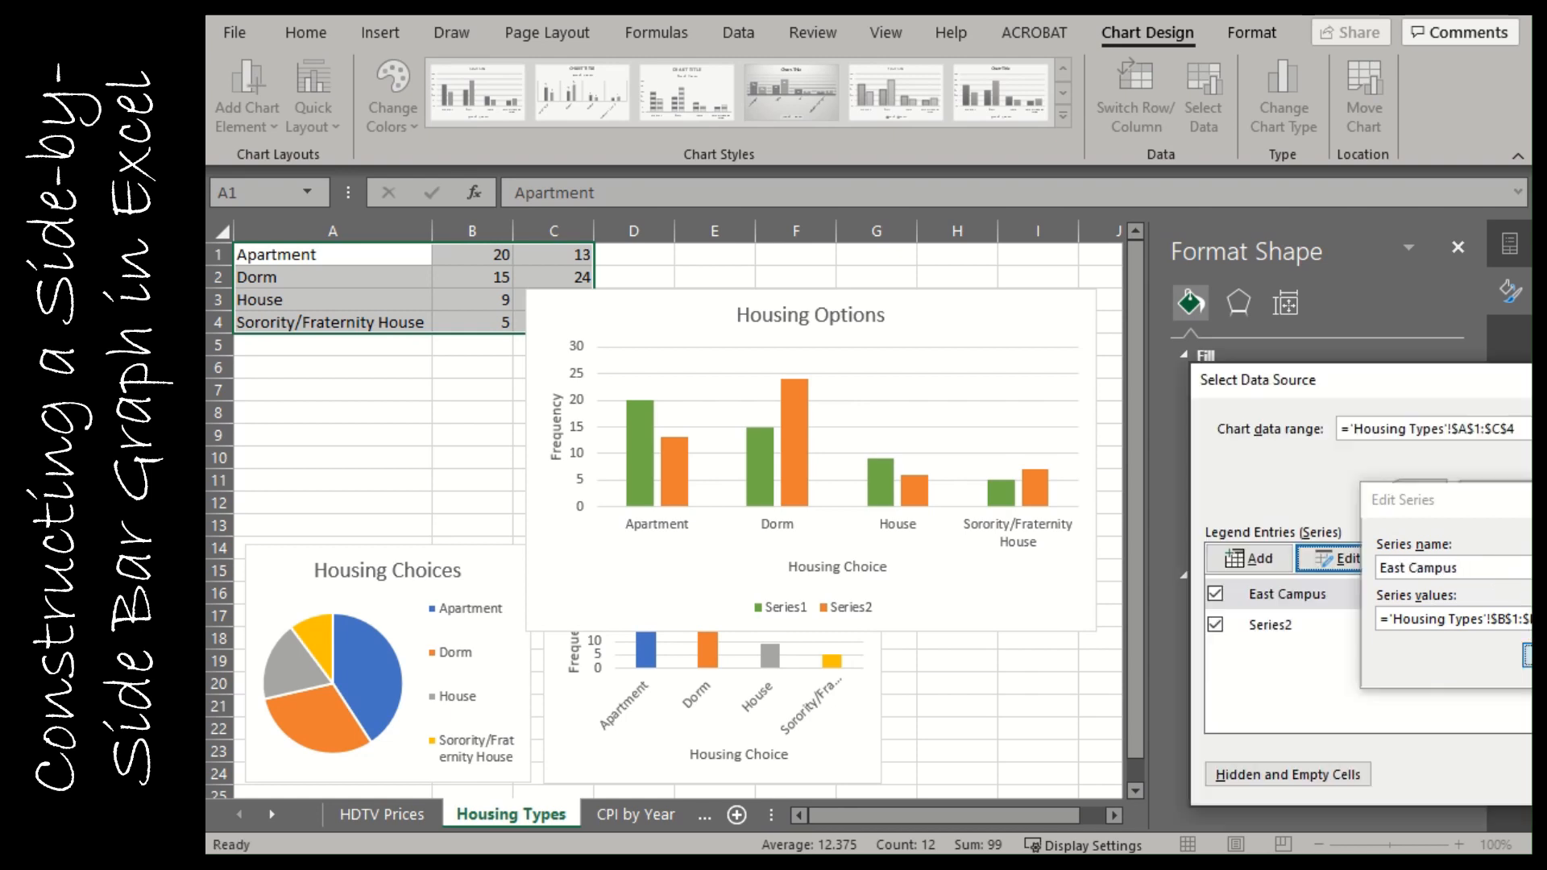
pyautogui.click(1374, 624)
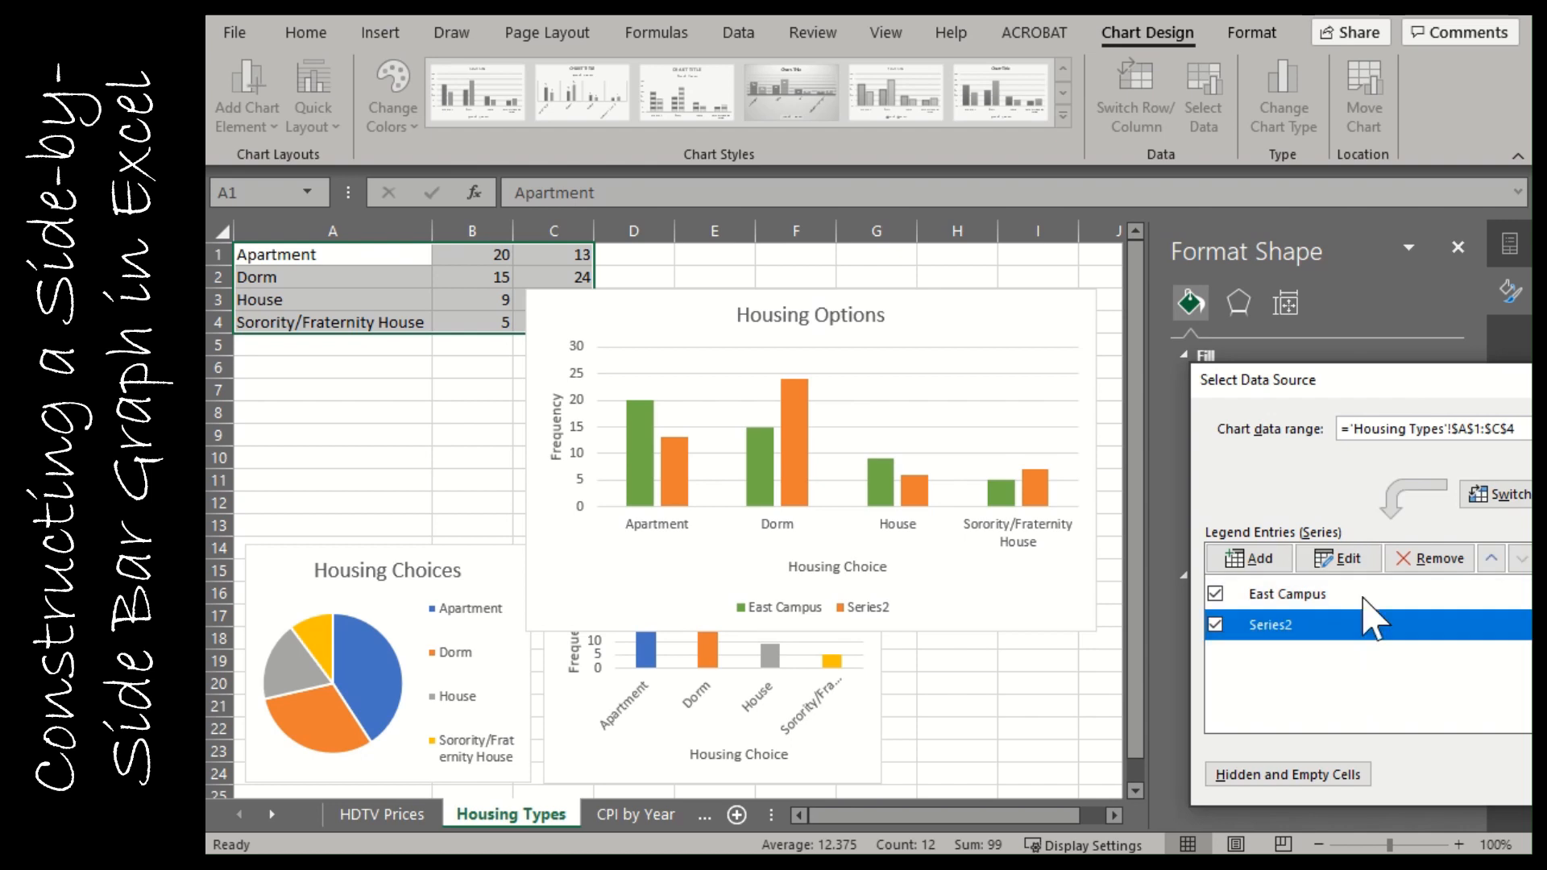
pyautogui.click(1362, 560)
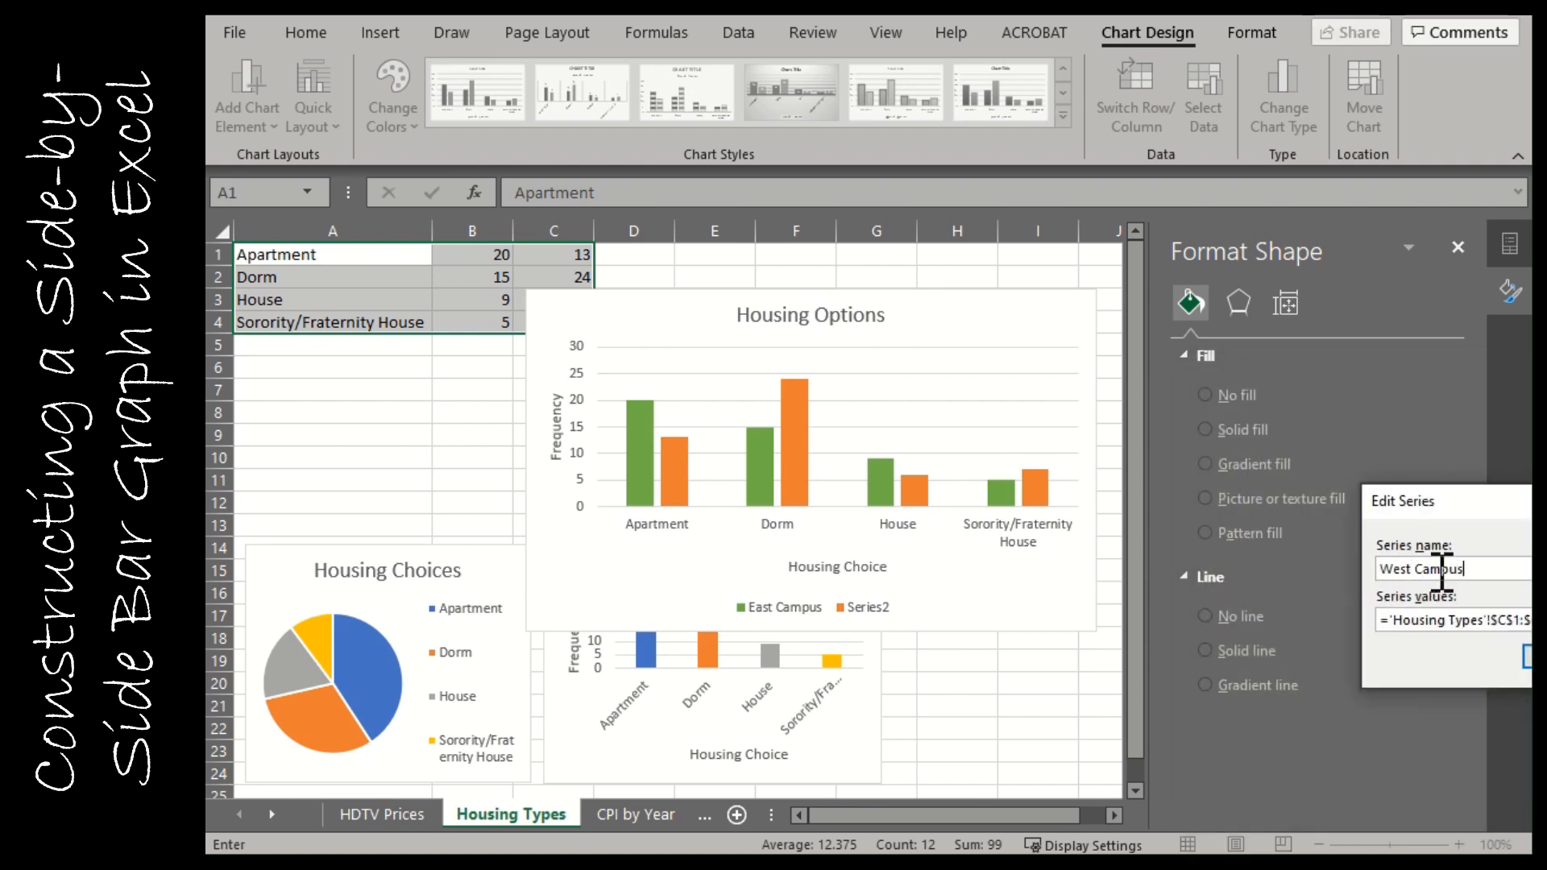
pyautogui.press('Return')
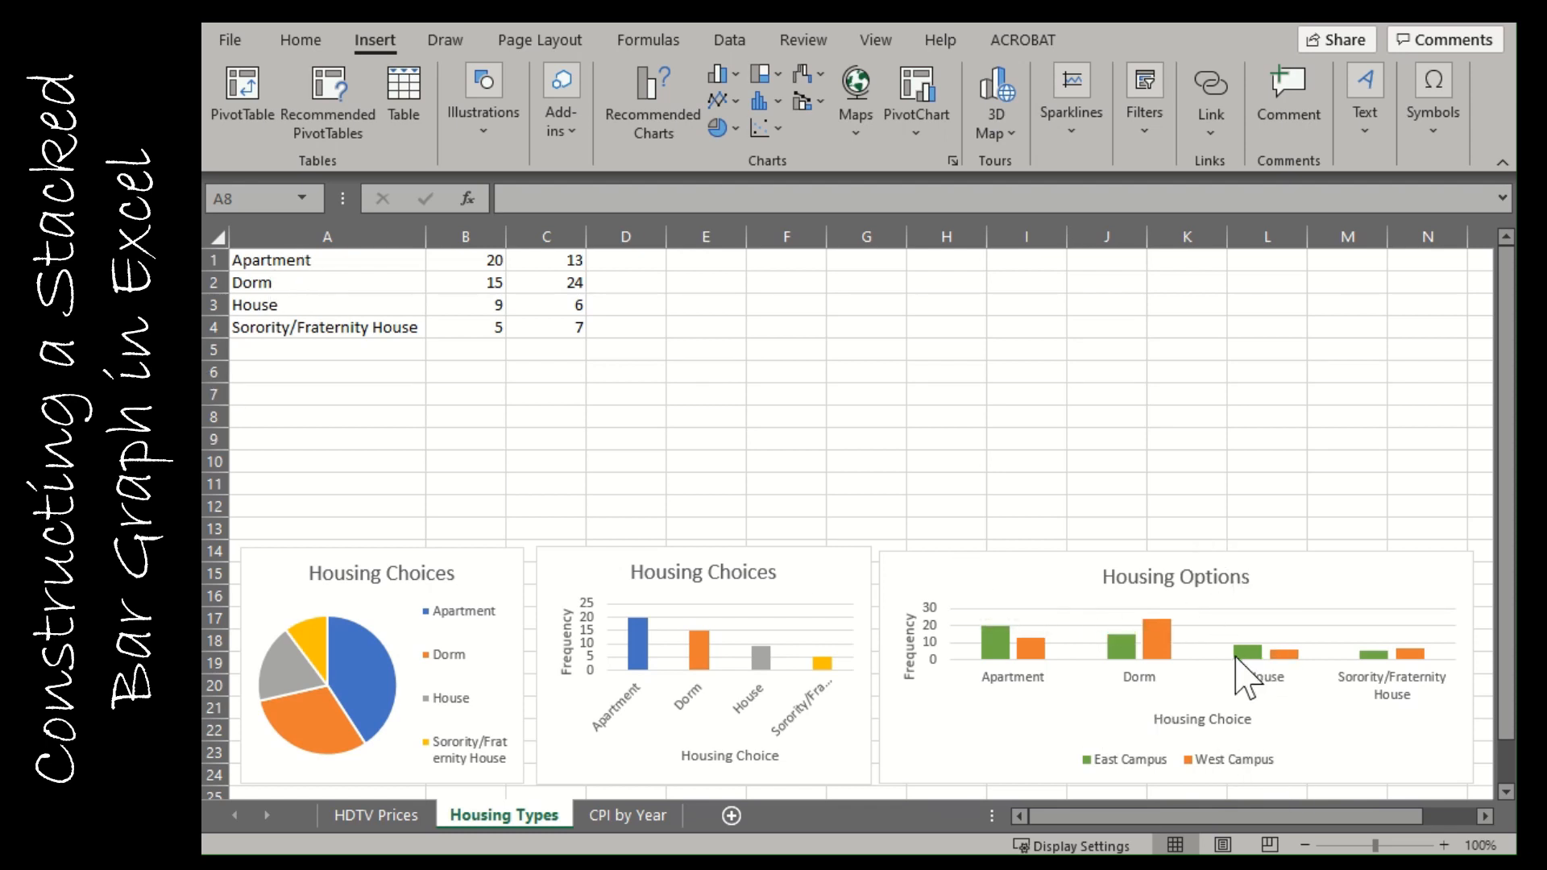
# - Insert a 2-D stacked column chart from the housing data in A1:C4
pyautogui.click(309, 261)
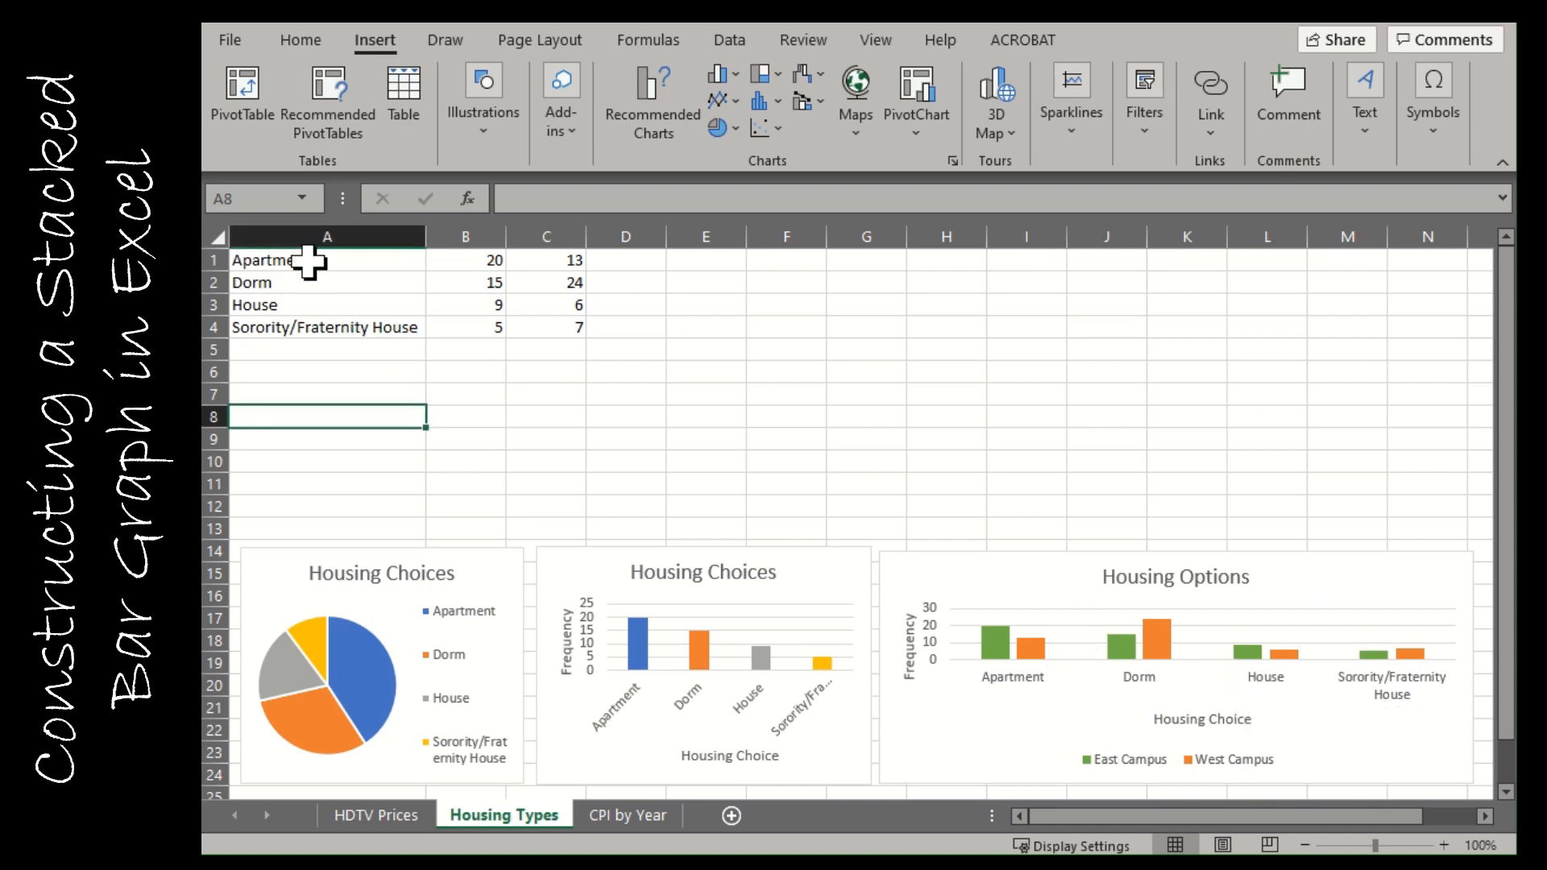
pyautogui.moveTo(309, 262); pyautogui.dragTo(554, 328)
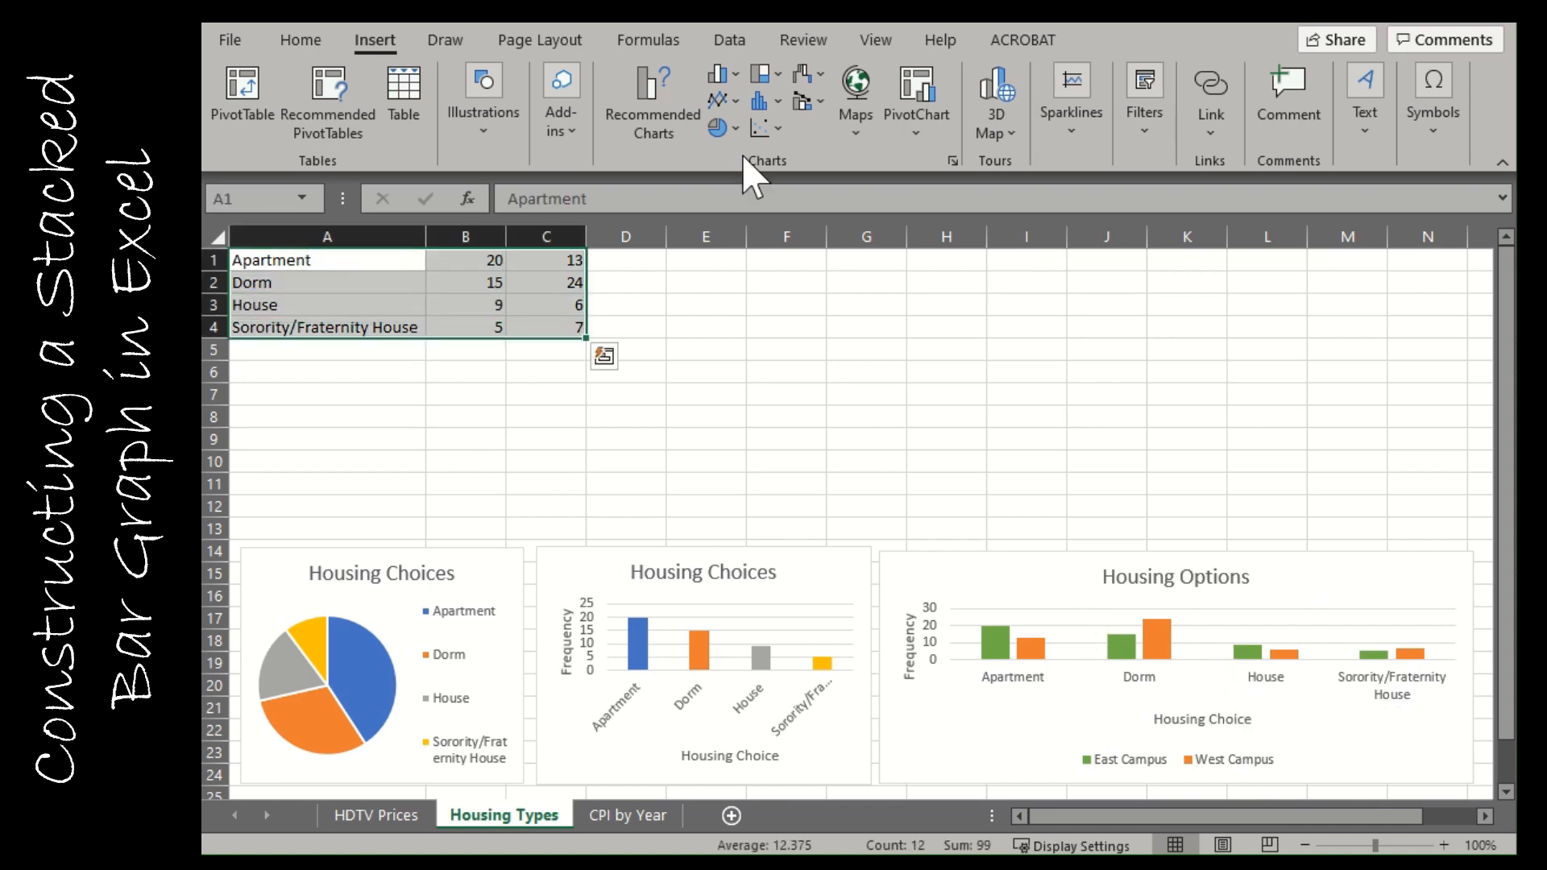
pyautogui.click(735, 75)
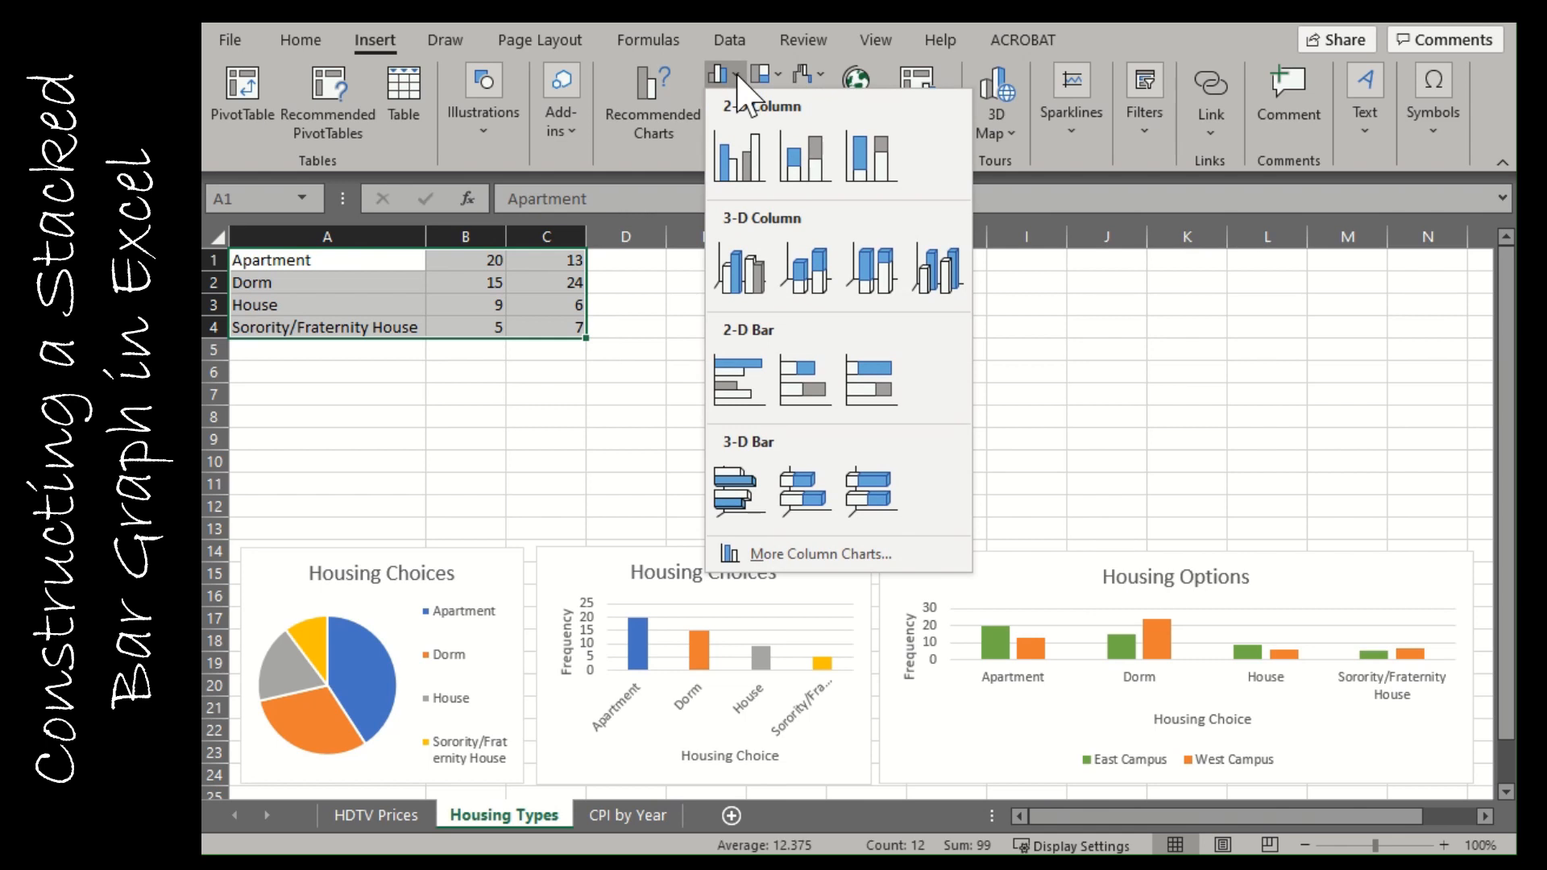
pyautogui.click(821, 181)
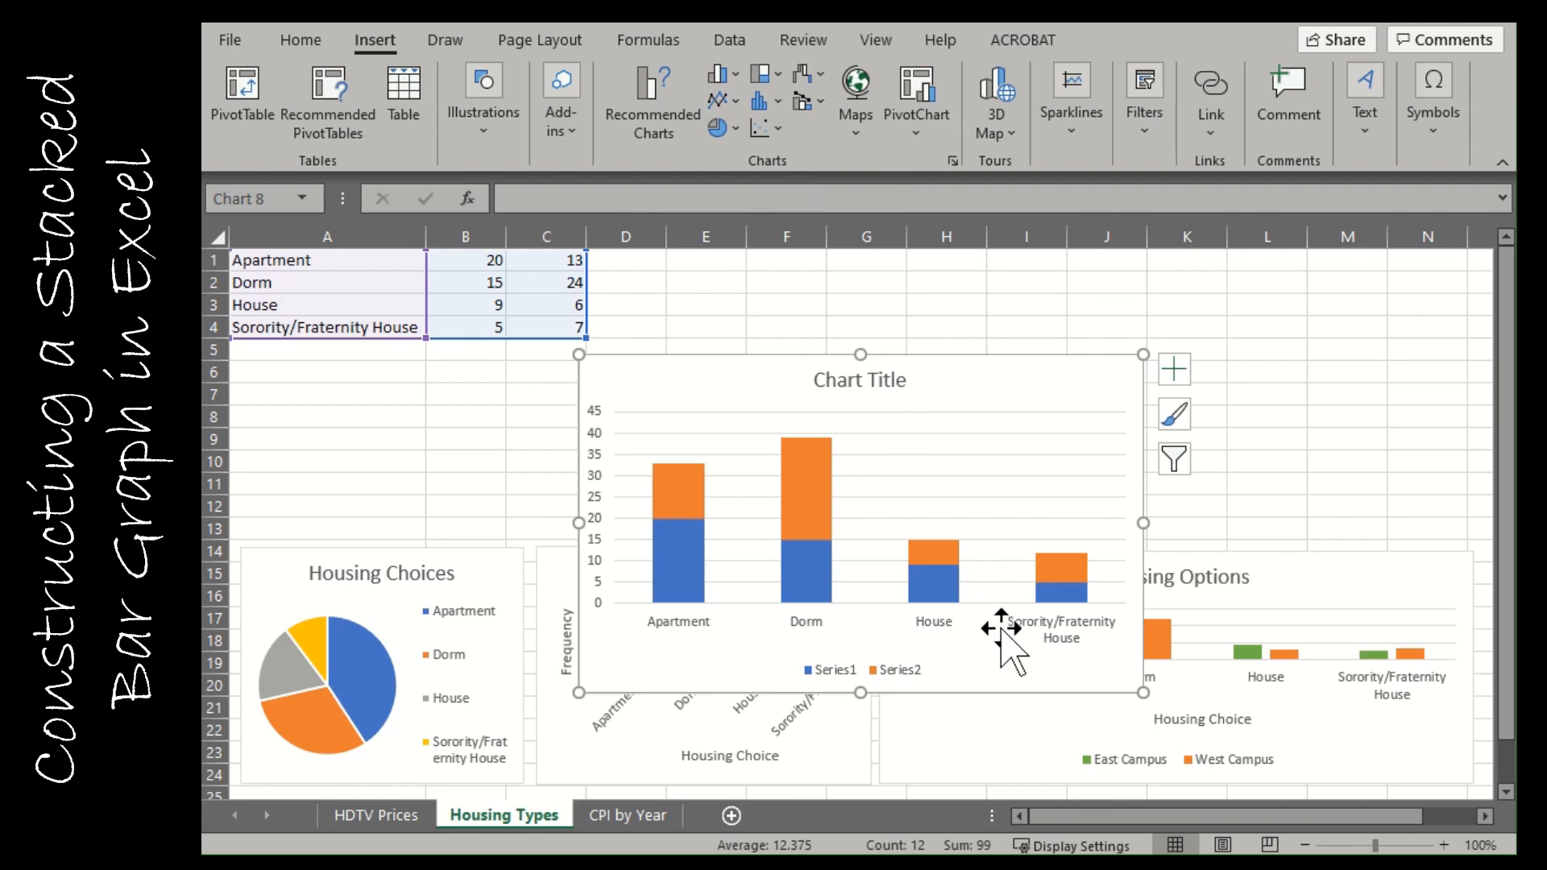
# - Set the gap width of the stacked column chart's data series to 20%
pyautogui.rightClick(834, 673)
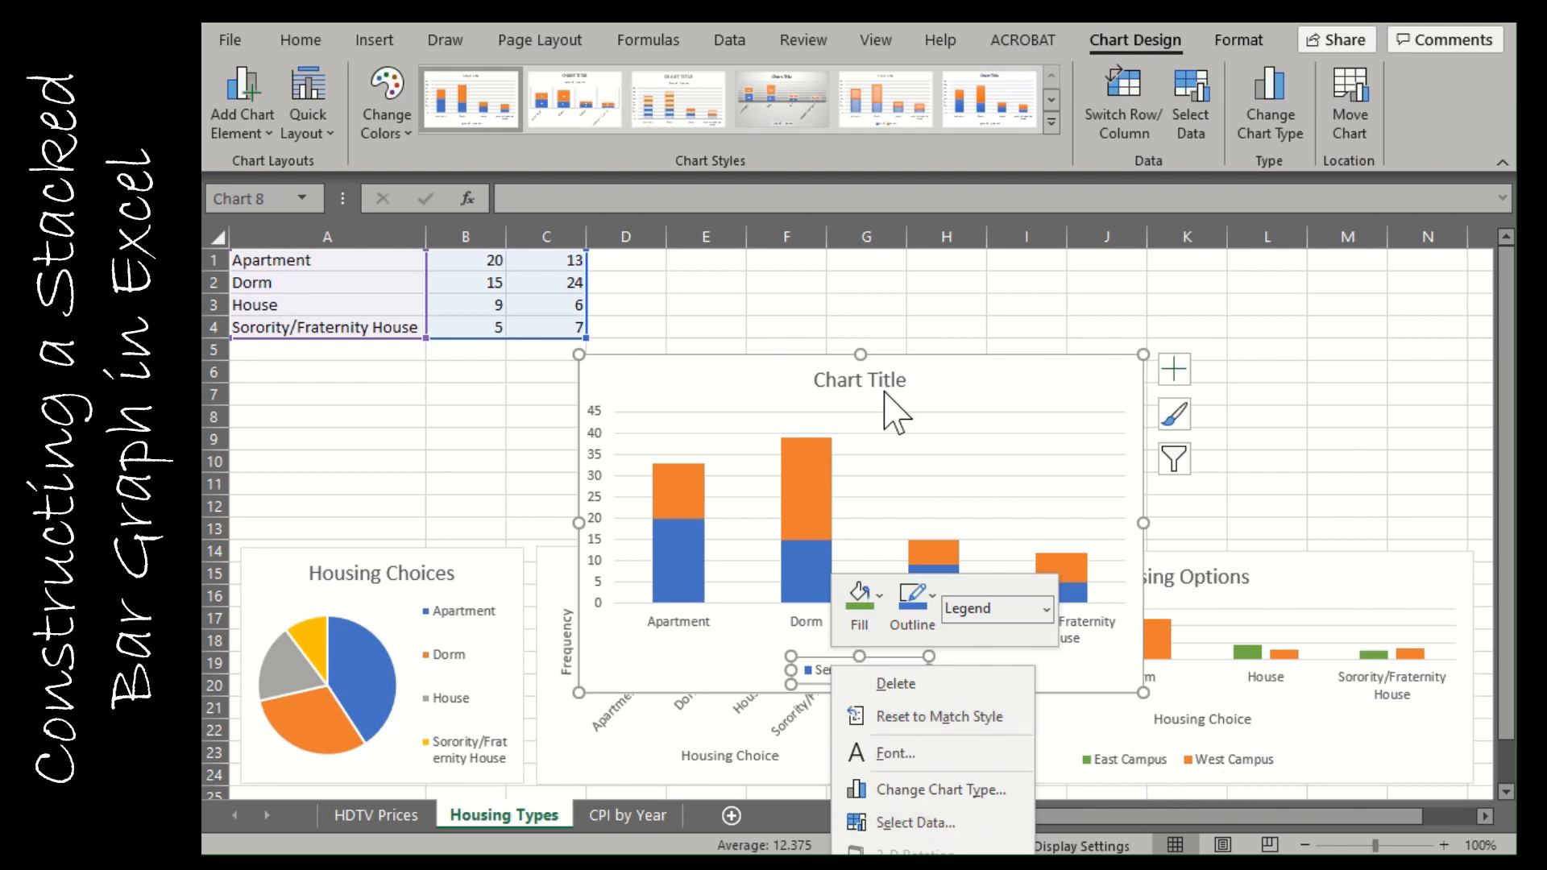
pyautogui.press('Escape')
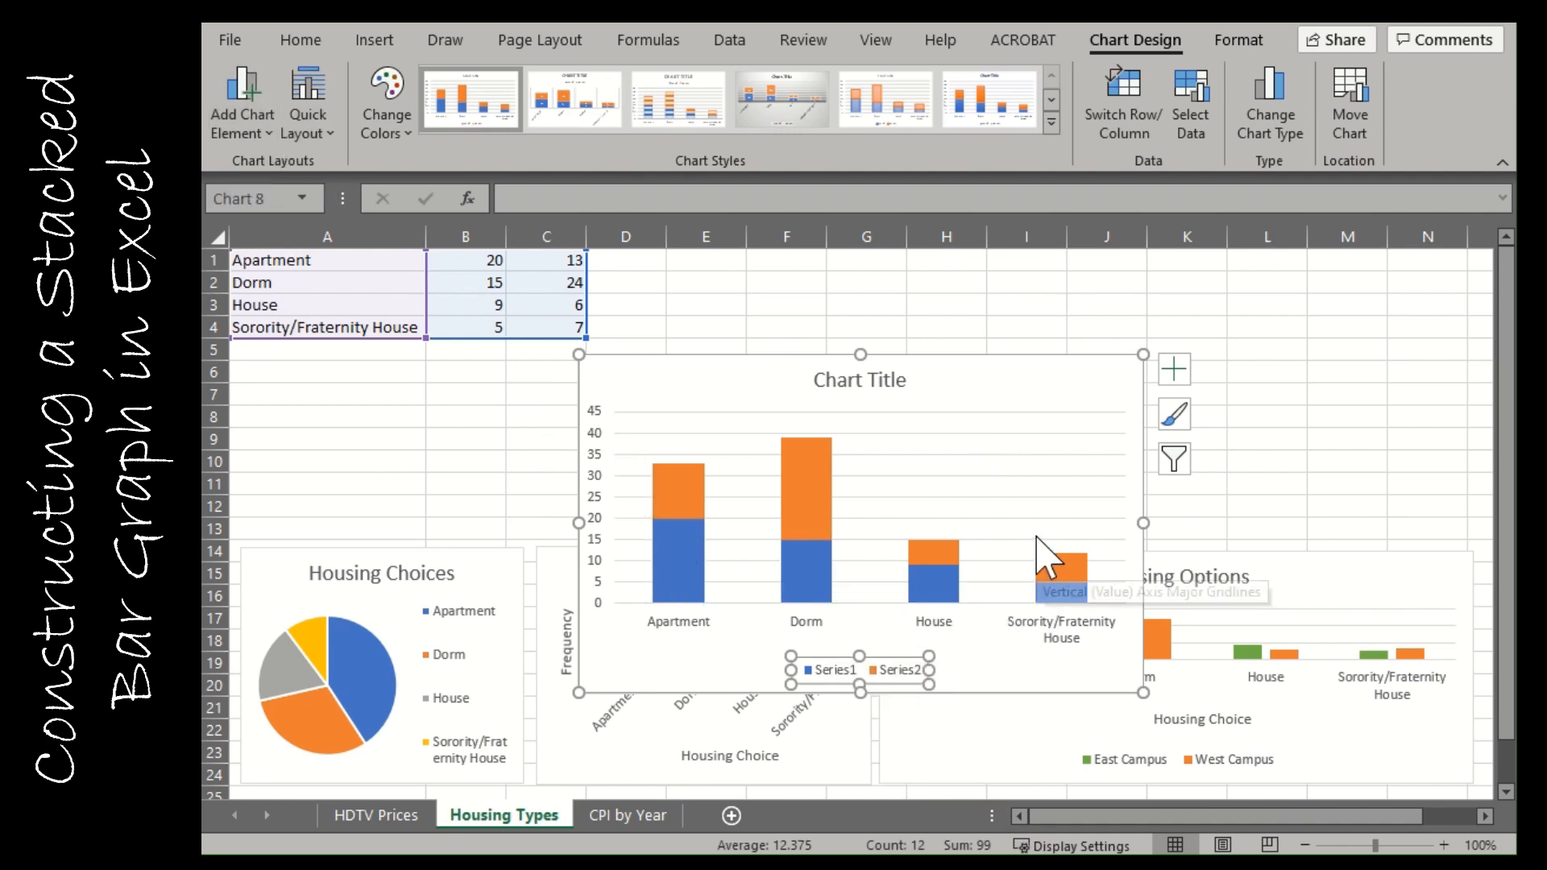
pyautogui.doubleClick(805, 577)
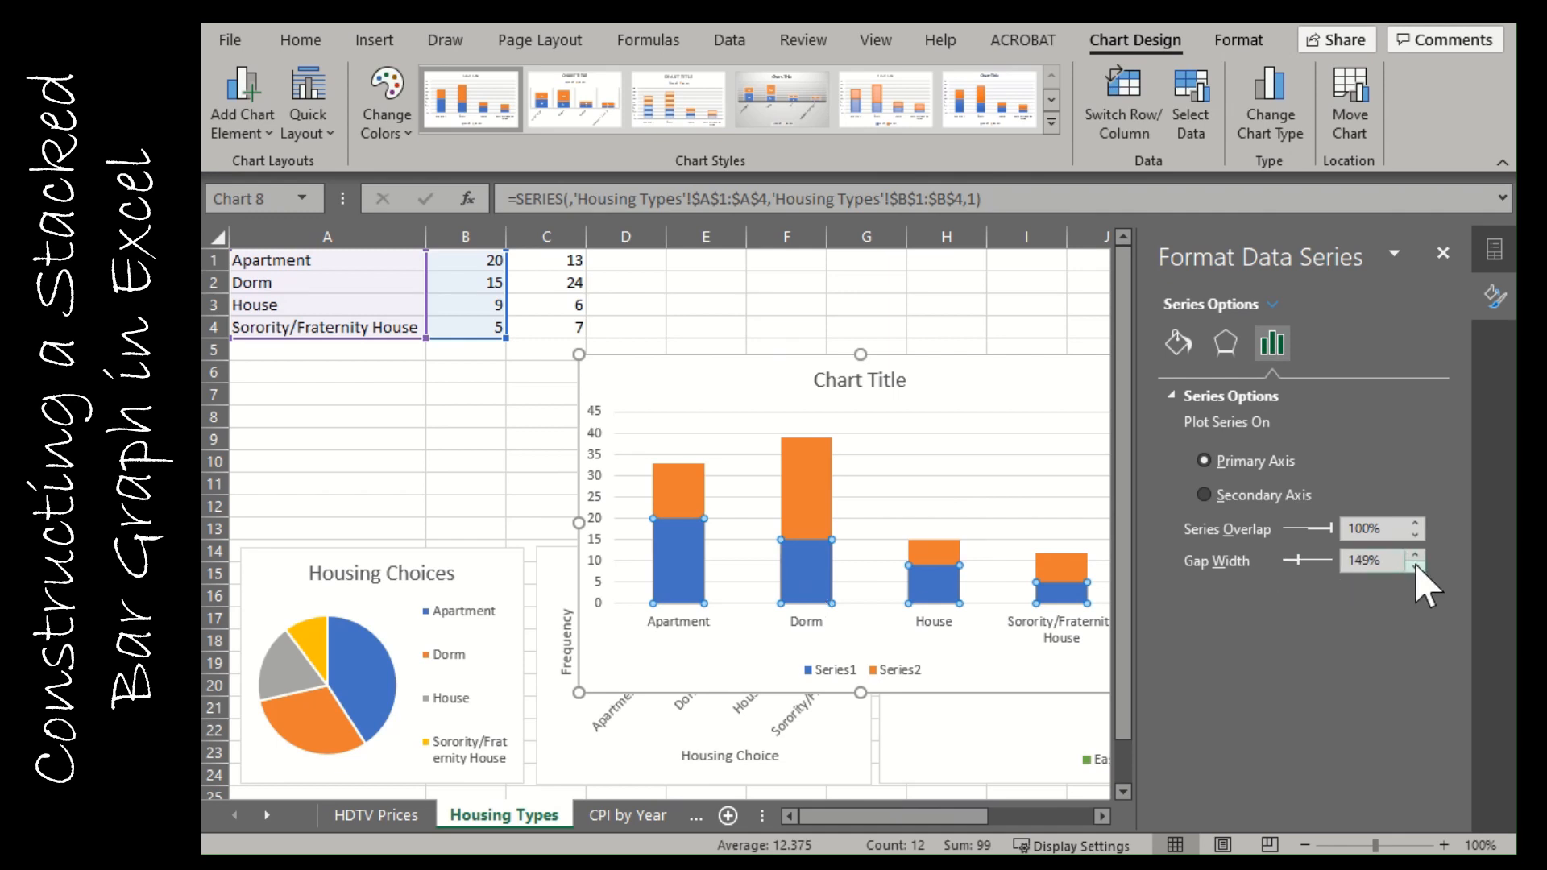
pyautogui.click(1382, 560)
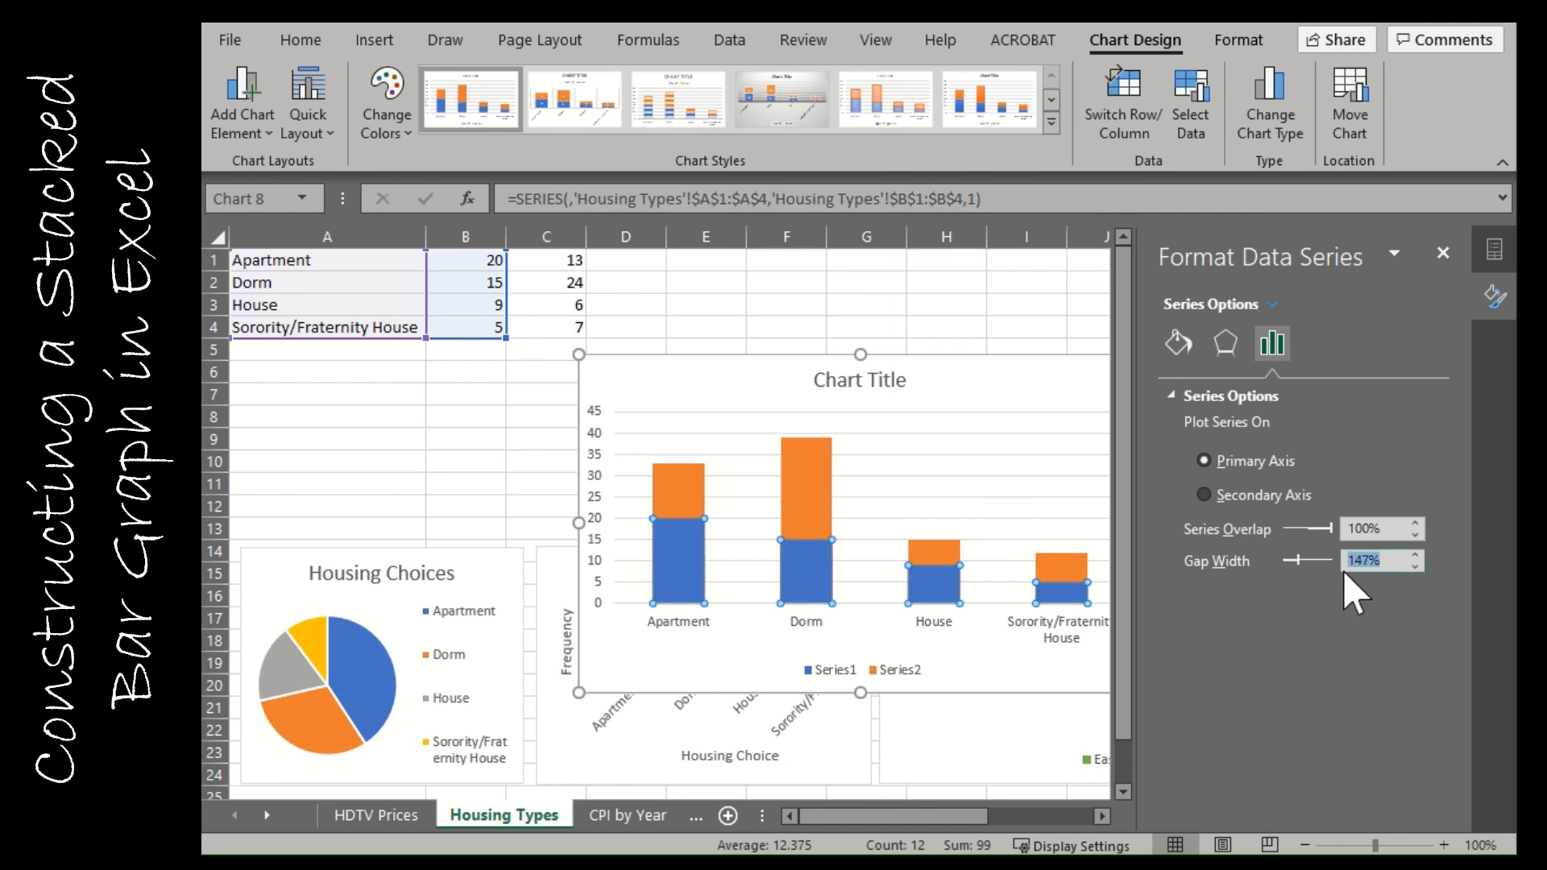
pyautogui.write('20')
pyautogui.press('Return')
pyautogui.click(961, 657)
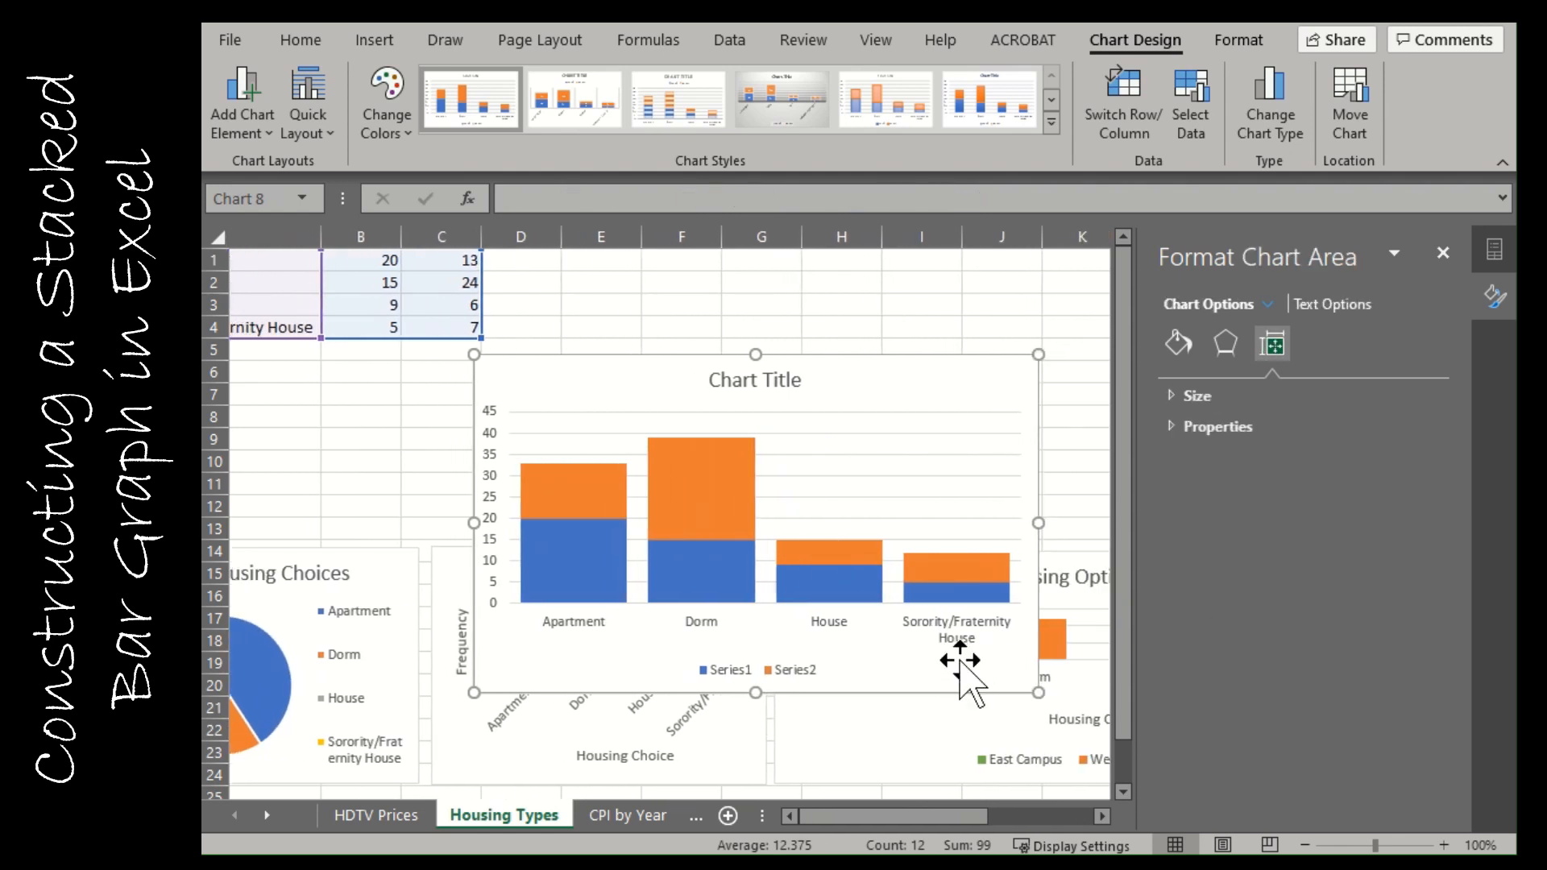
# - Insert a 2-D clustered column chart from the price frequency table in C2:D6 and place it below the table
pyautogui.moveTo(649, 576)
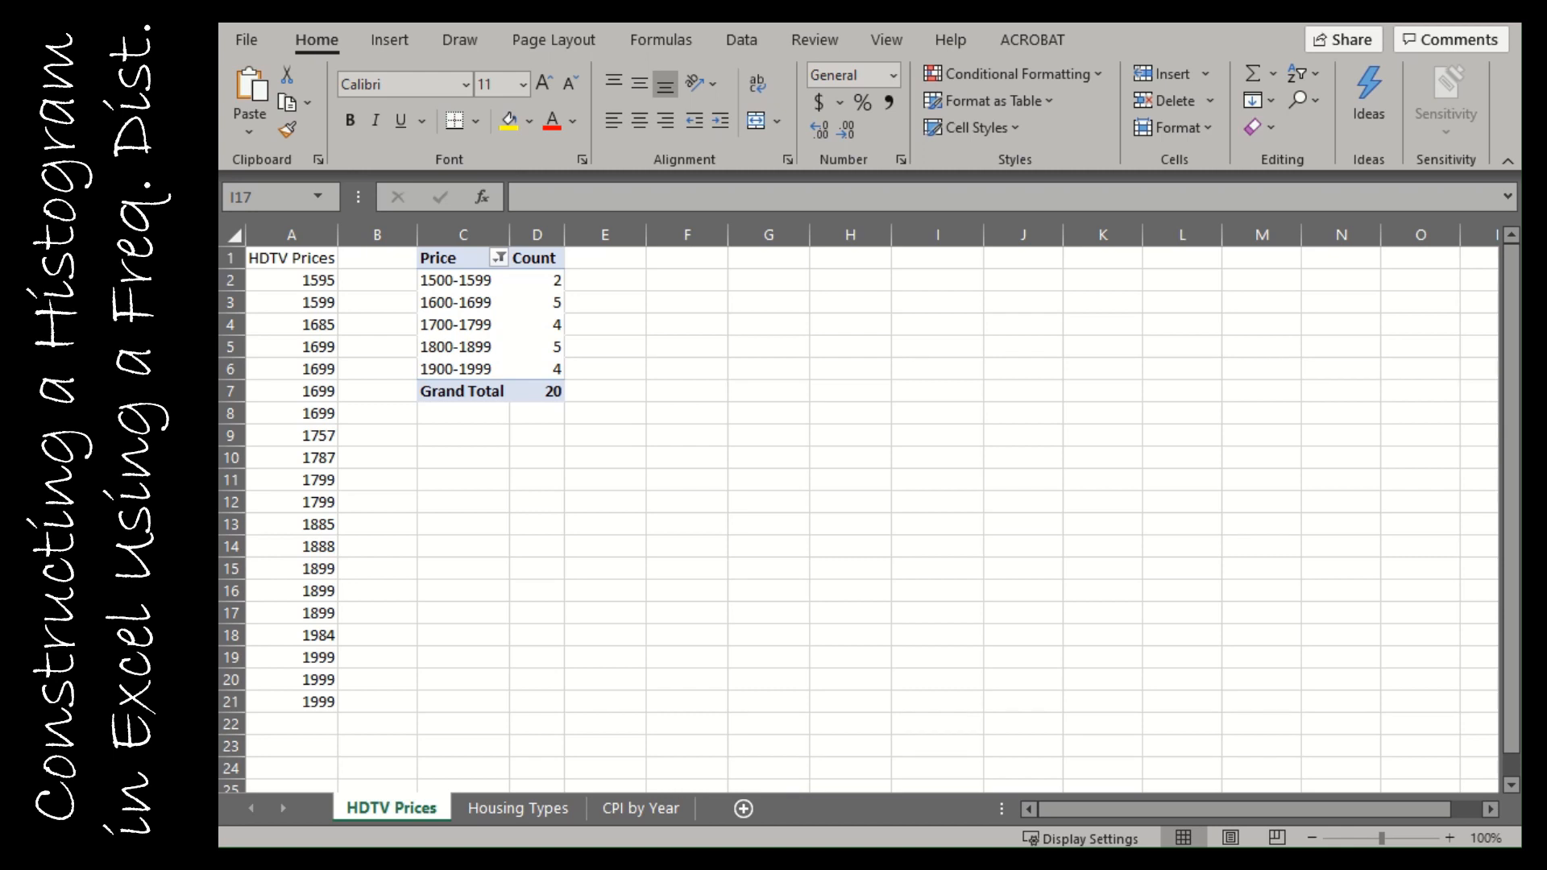
pyautogui.click(481, 464)
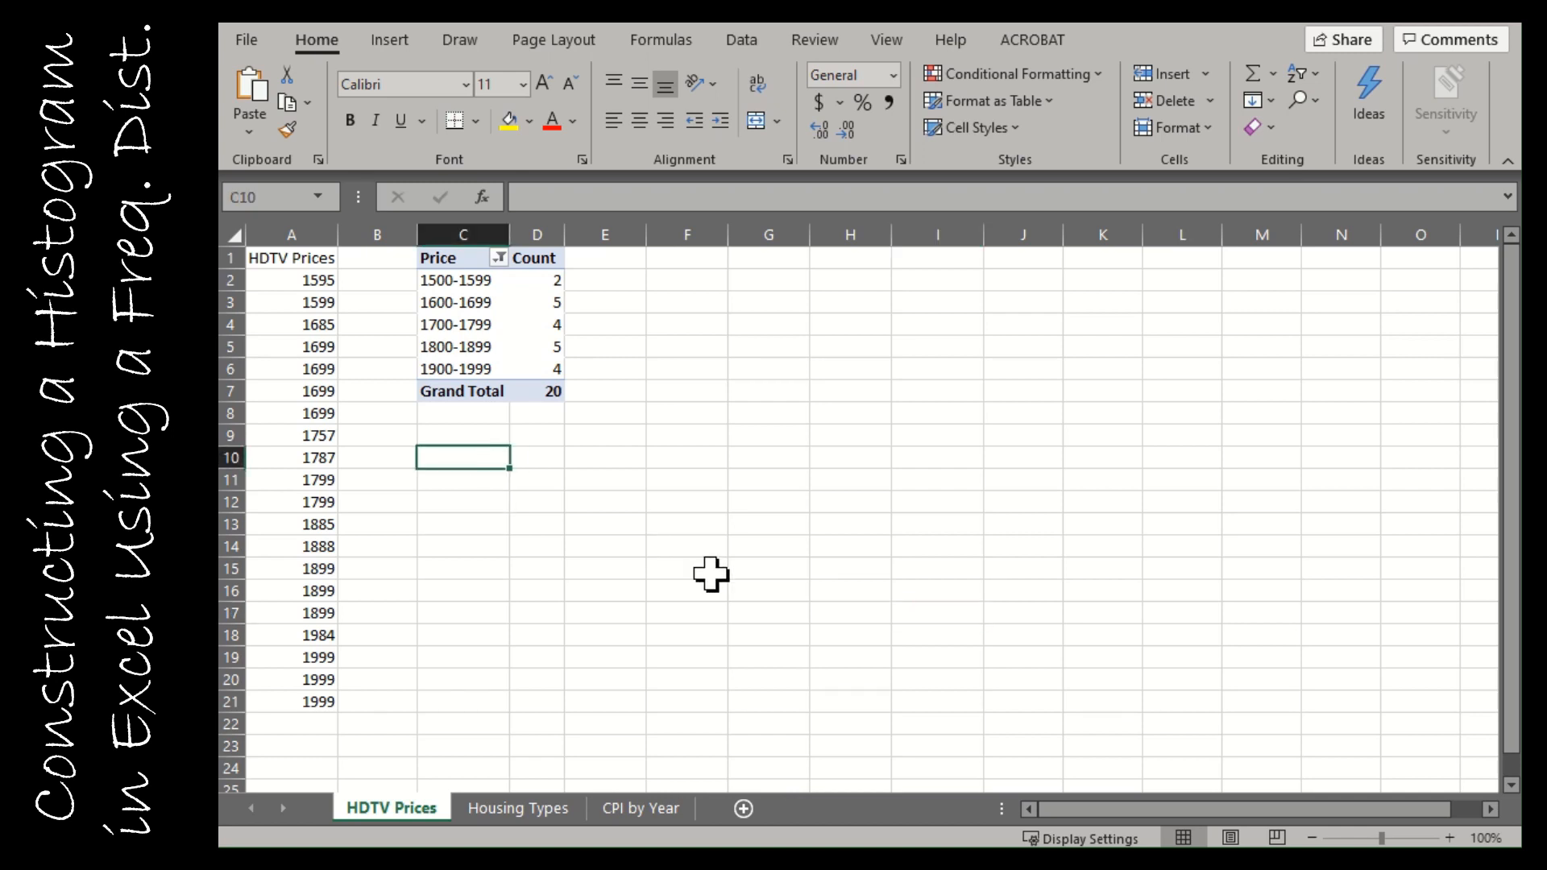
pyautogui.moveTo(423, 278); pyautogui.dragTo(477, 368)
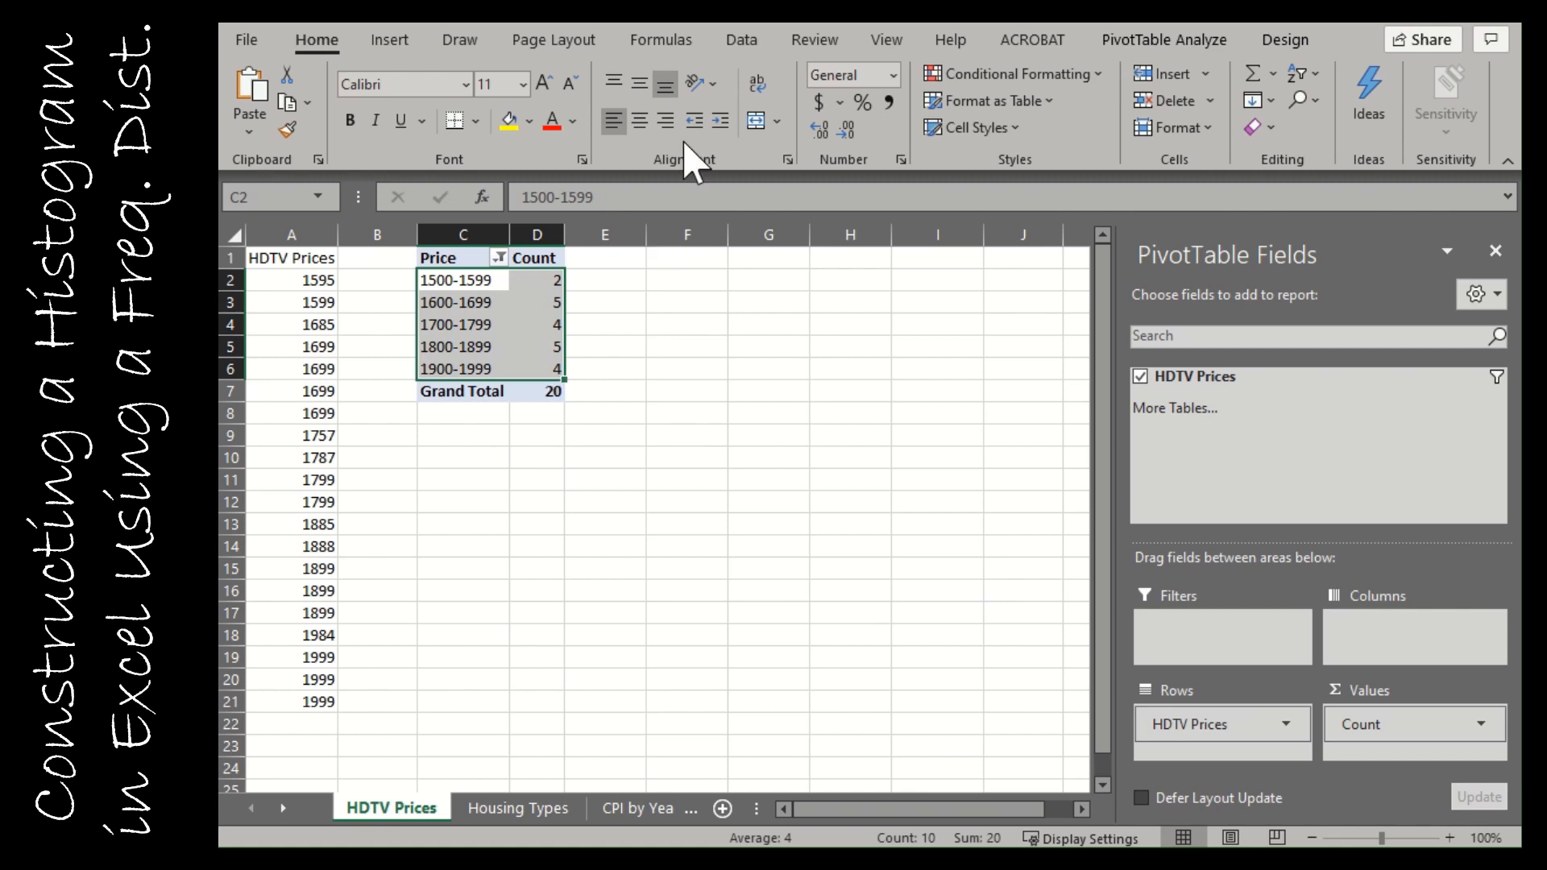
pyautogui.click(390, 39)
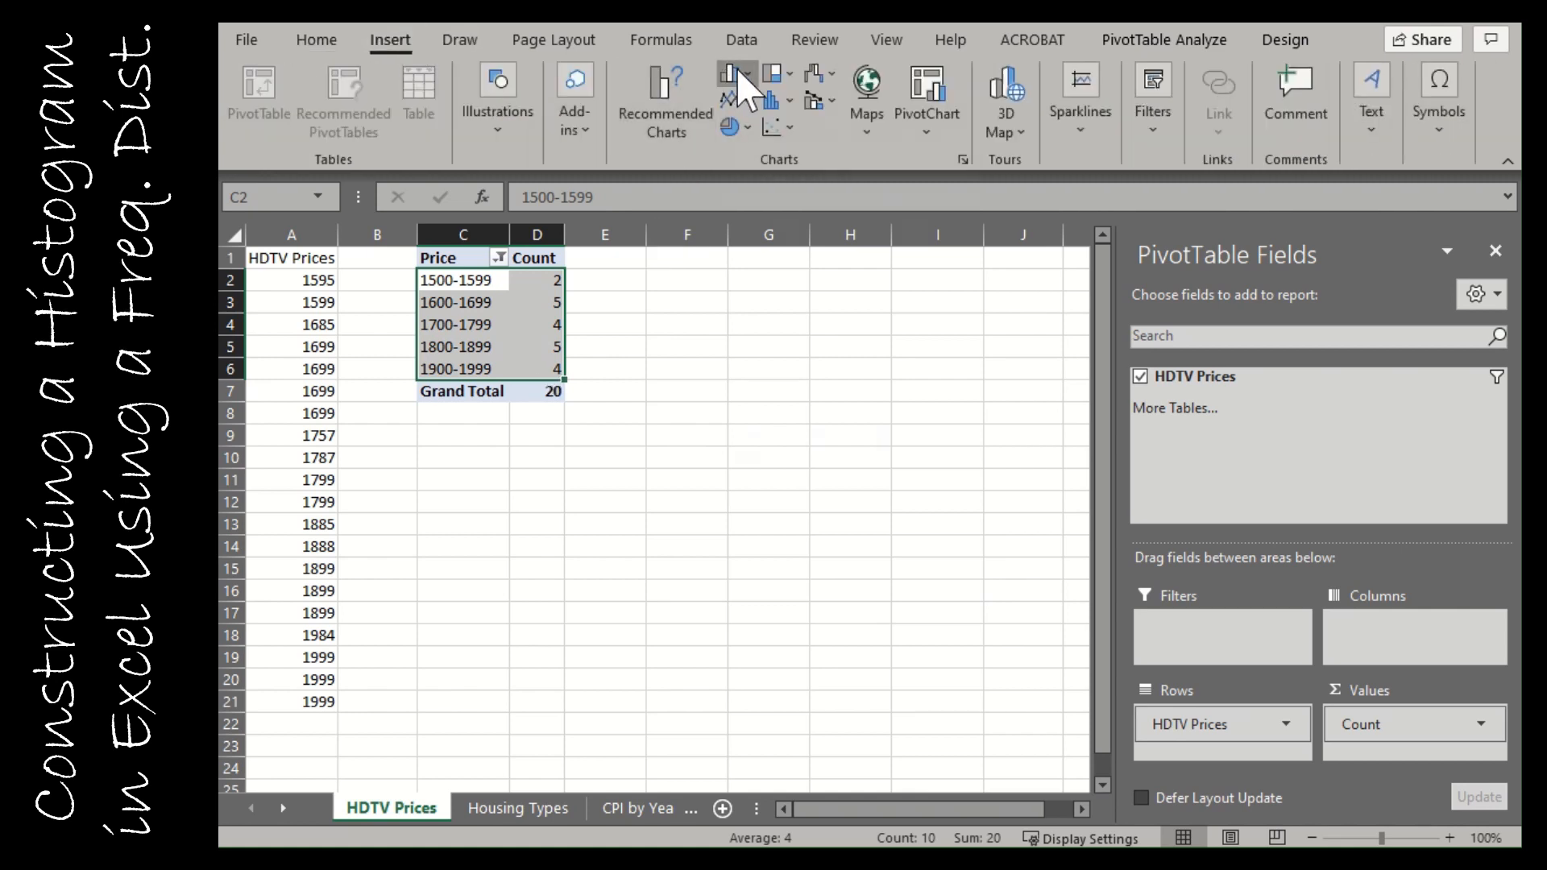
pyautogui.click(733, 74)
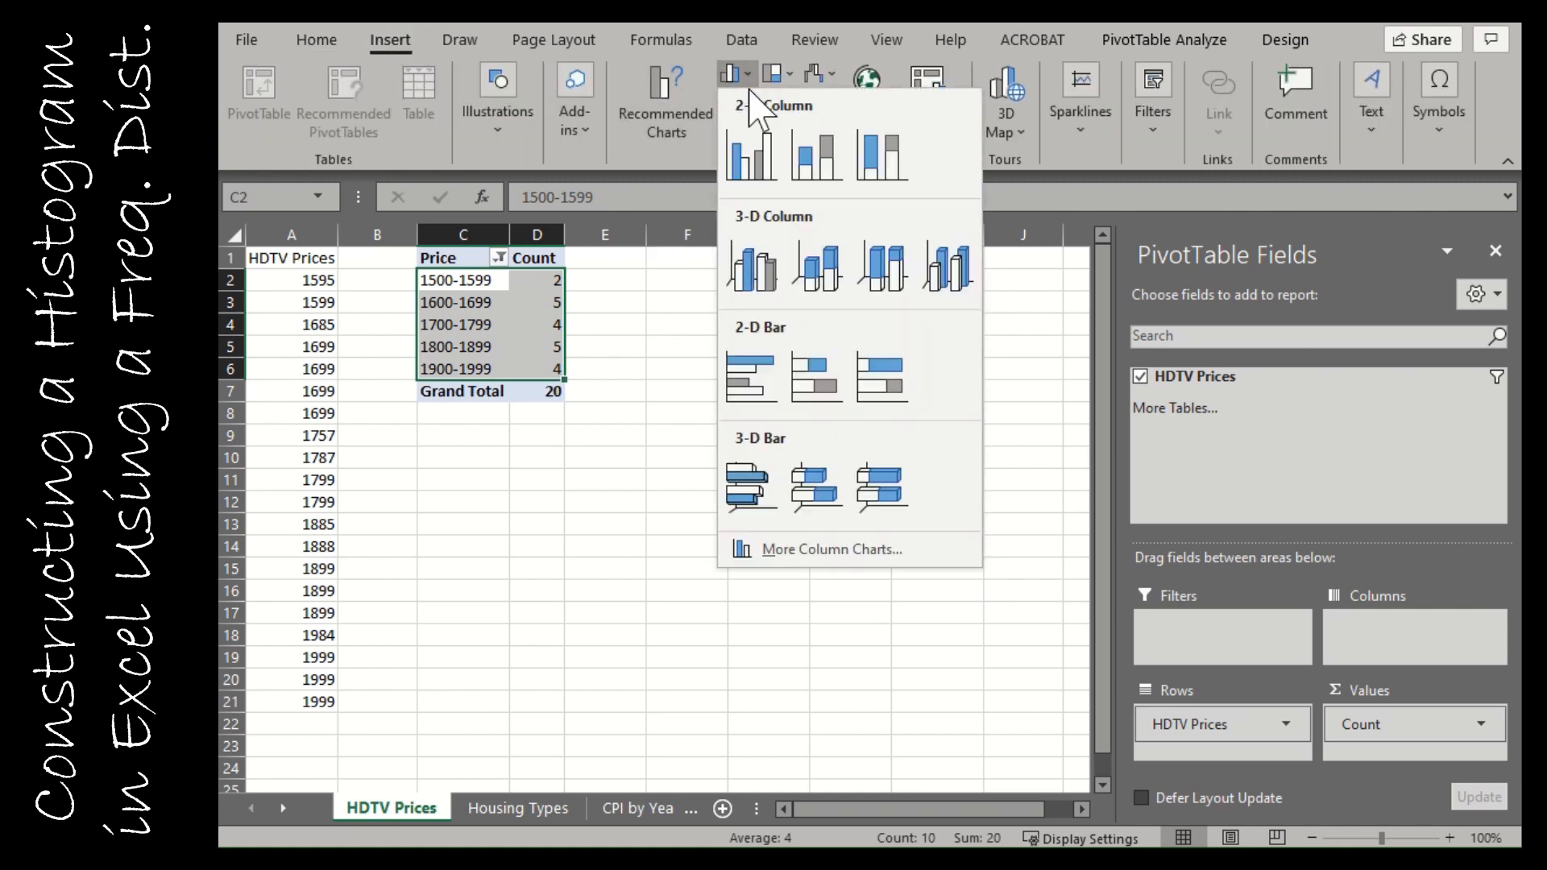
pyautogui.click(754, 159)
pyautogui.moveTo(795, 362); pyautogui.dragTo(820, 428)
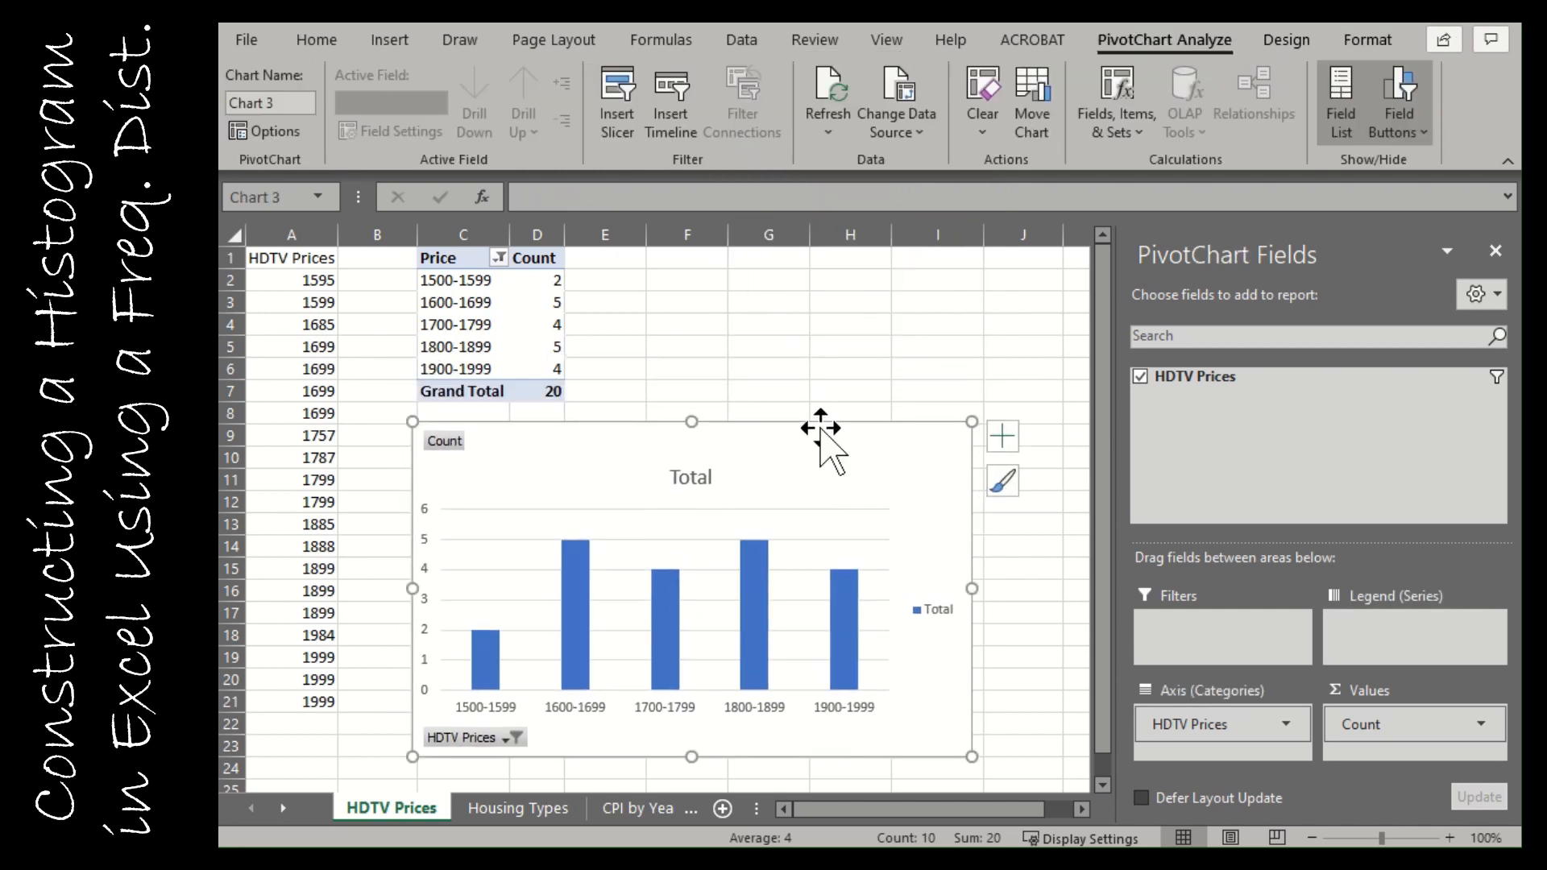
# - Change the new column chart's title to "Housing Choices"
pyautogui.doubleClick(701, 476)
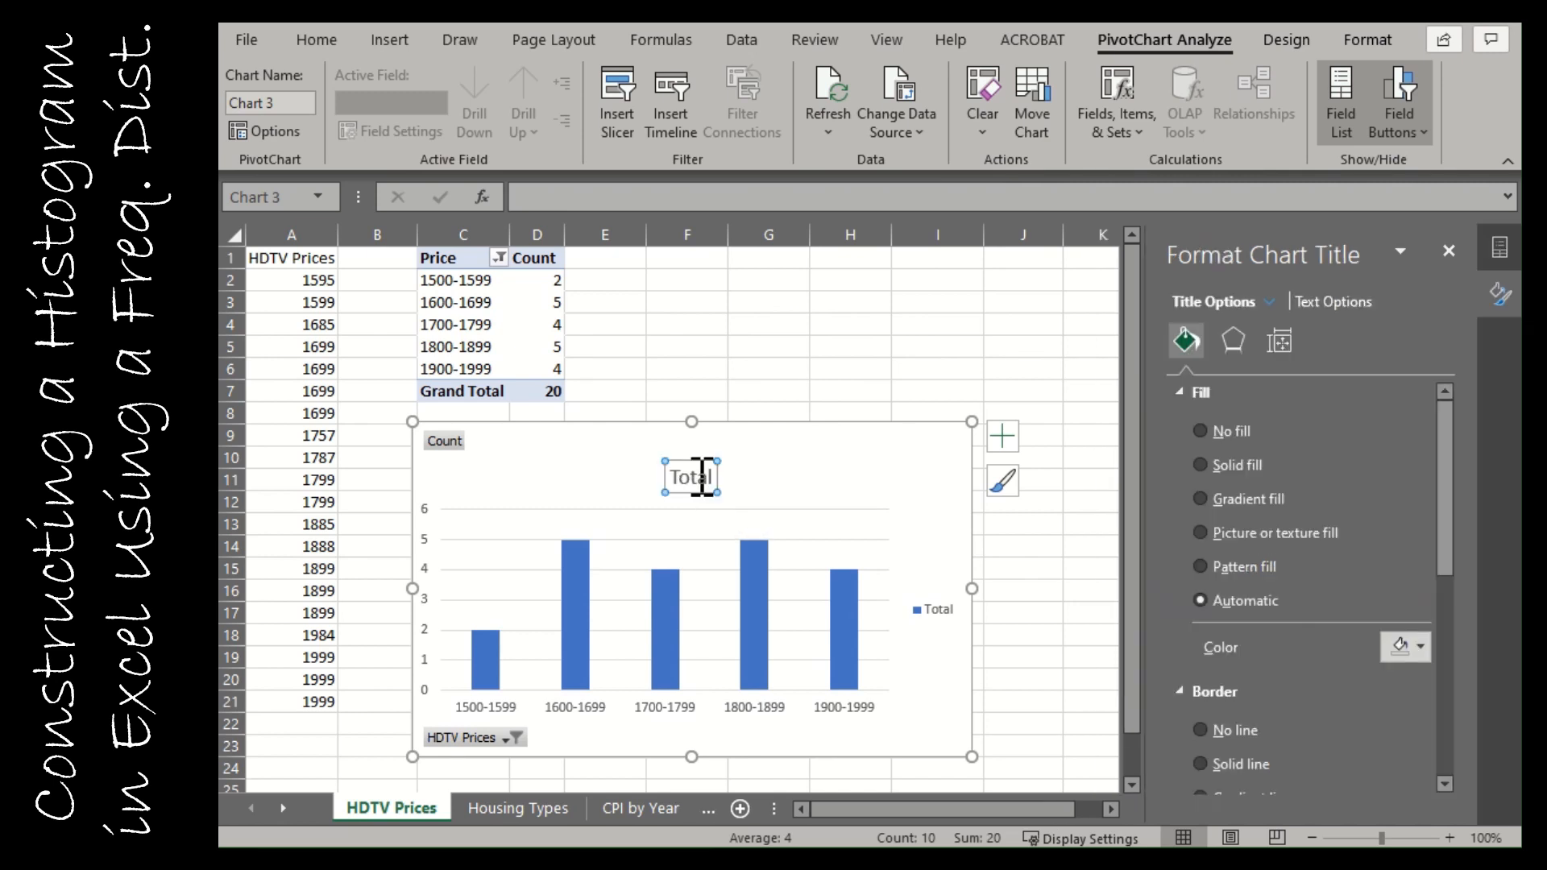
pyautogui.doubleClick(702, 476)
pyautogui.write('Hou')
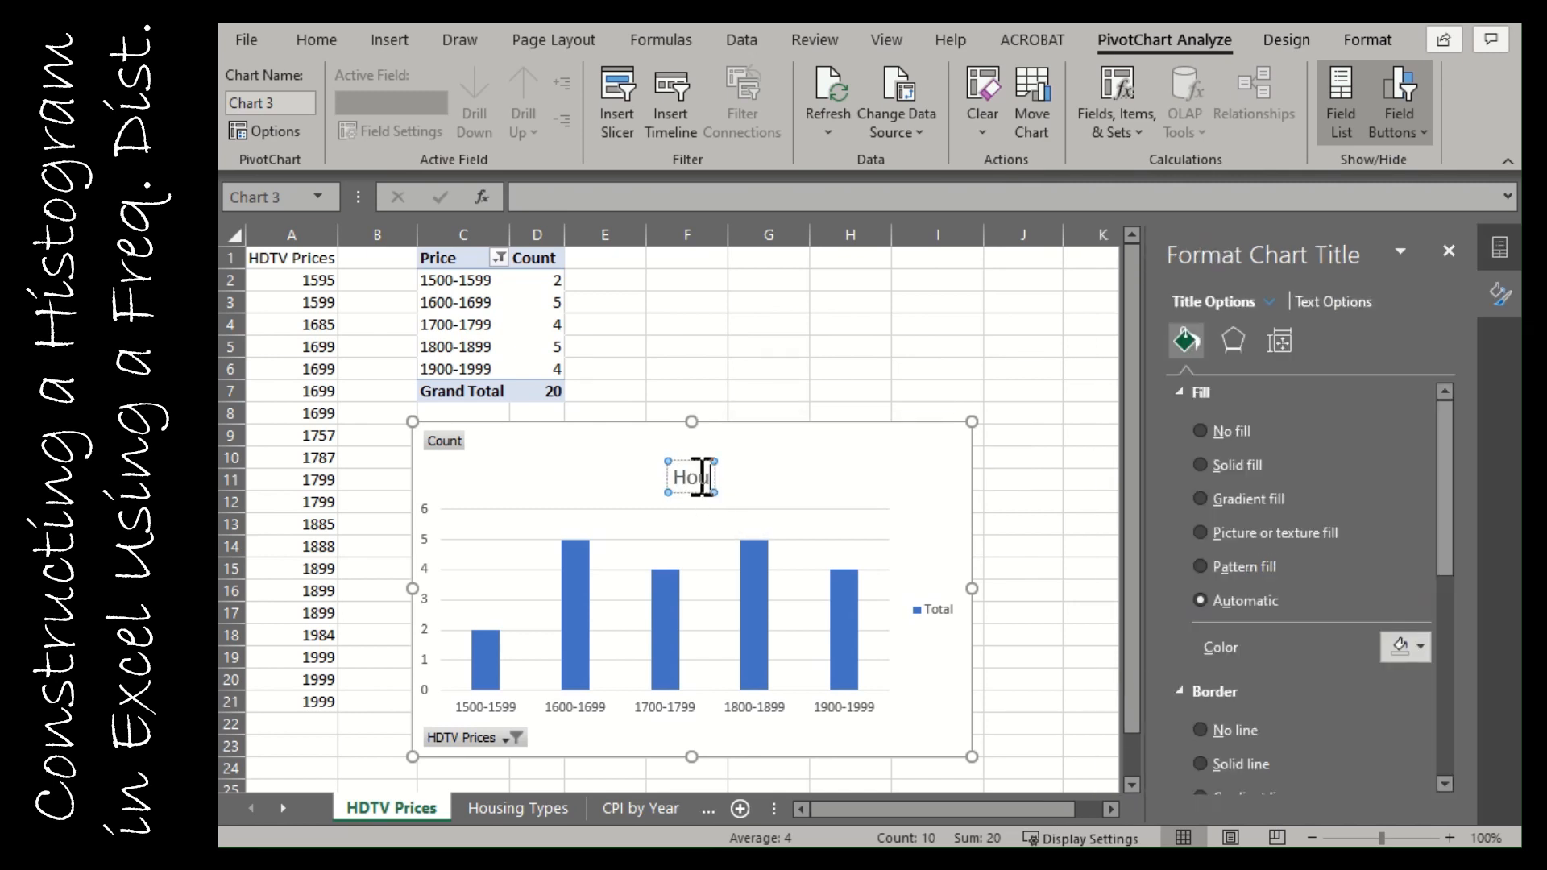
pyautogui.write('ring')
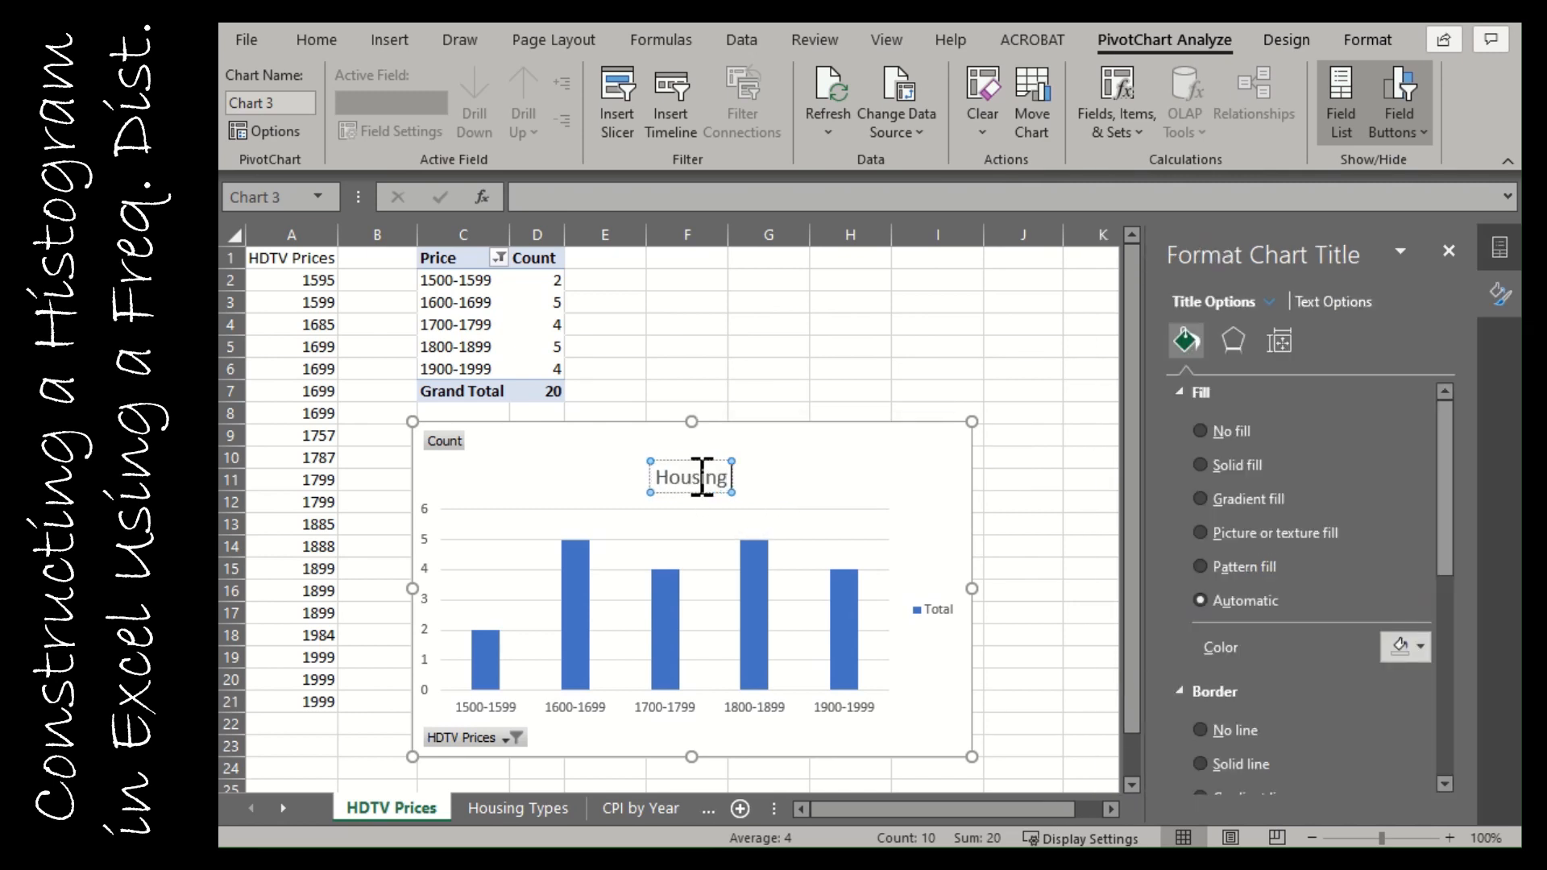
pyautogui.write(' Choices')
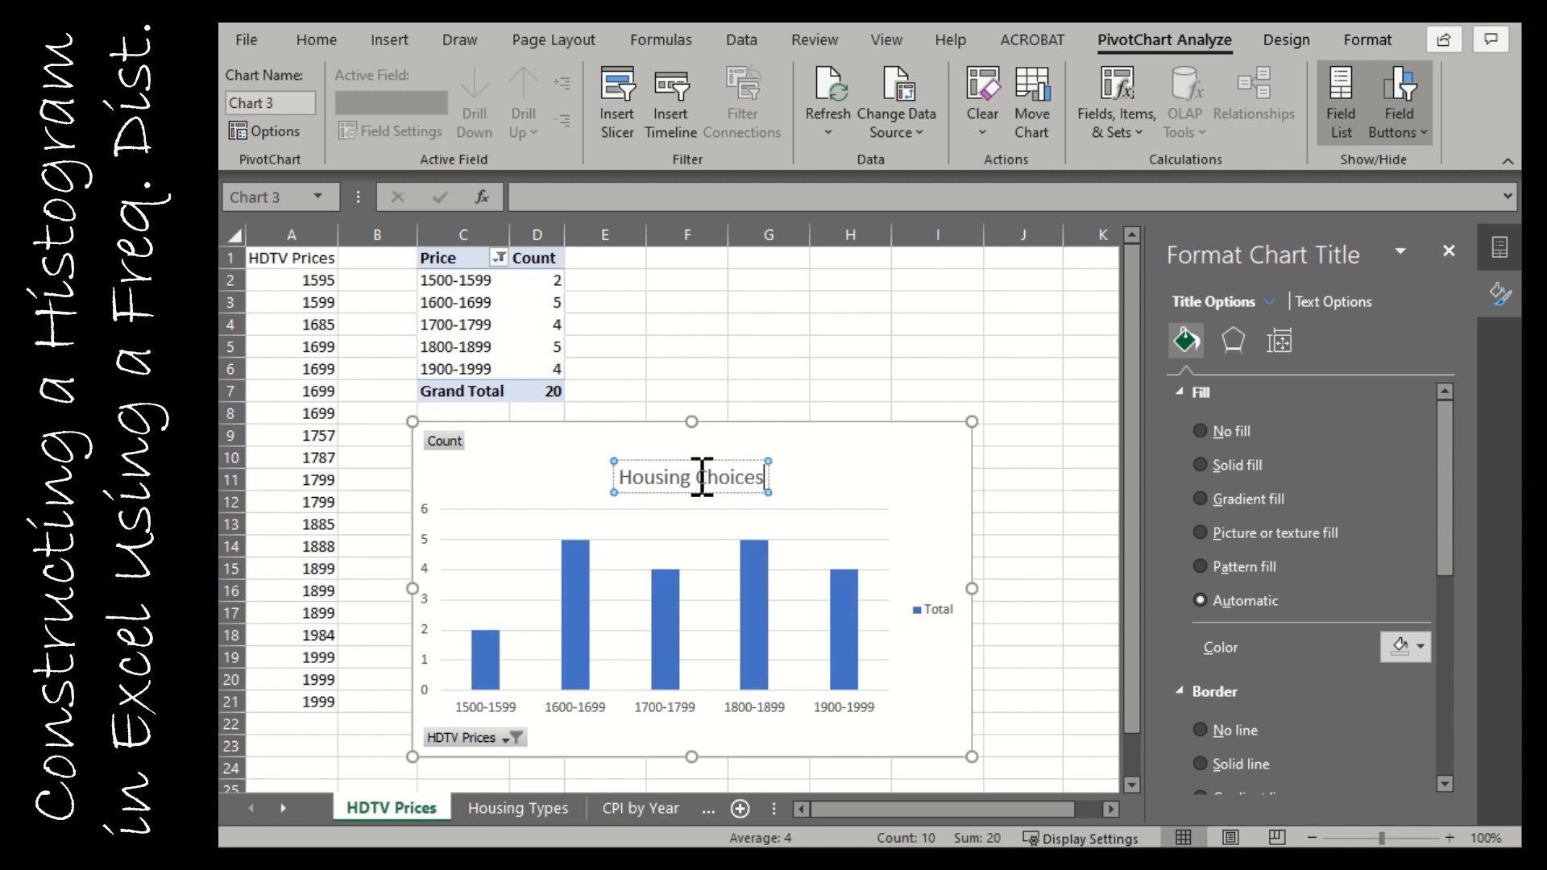
pyautogui.click(616, 426)
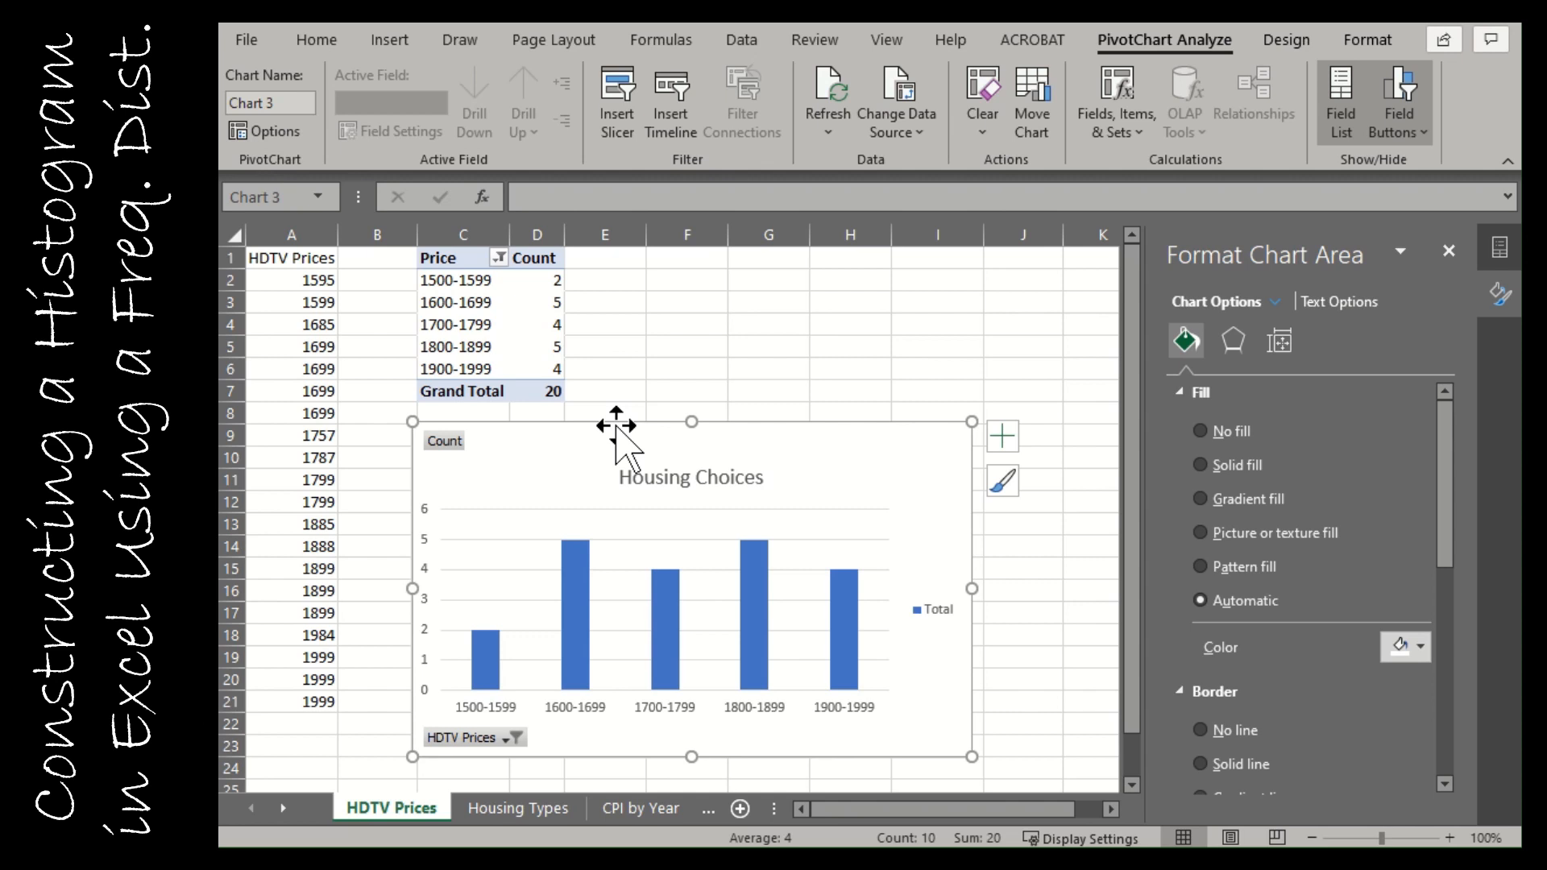
# - Add axis titles to the HDTV price chart, naming the vertical axis "Frequency" and the horizontal axis "Price"
pyautogui.rightClick(616, 425)
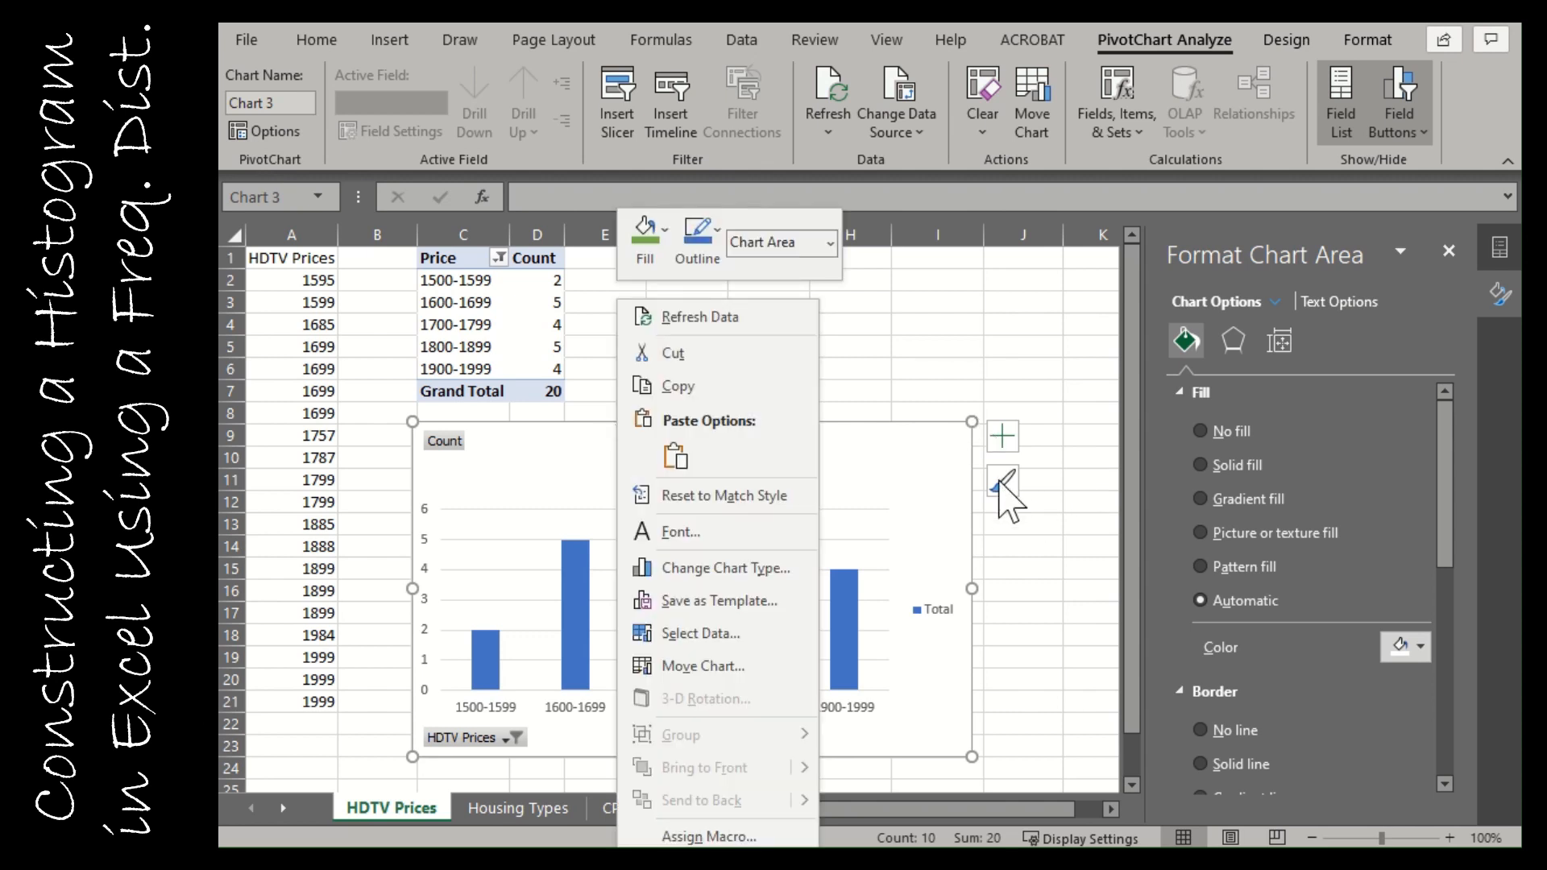
pyautogui.click(1002, 436)
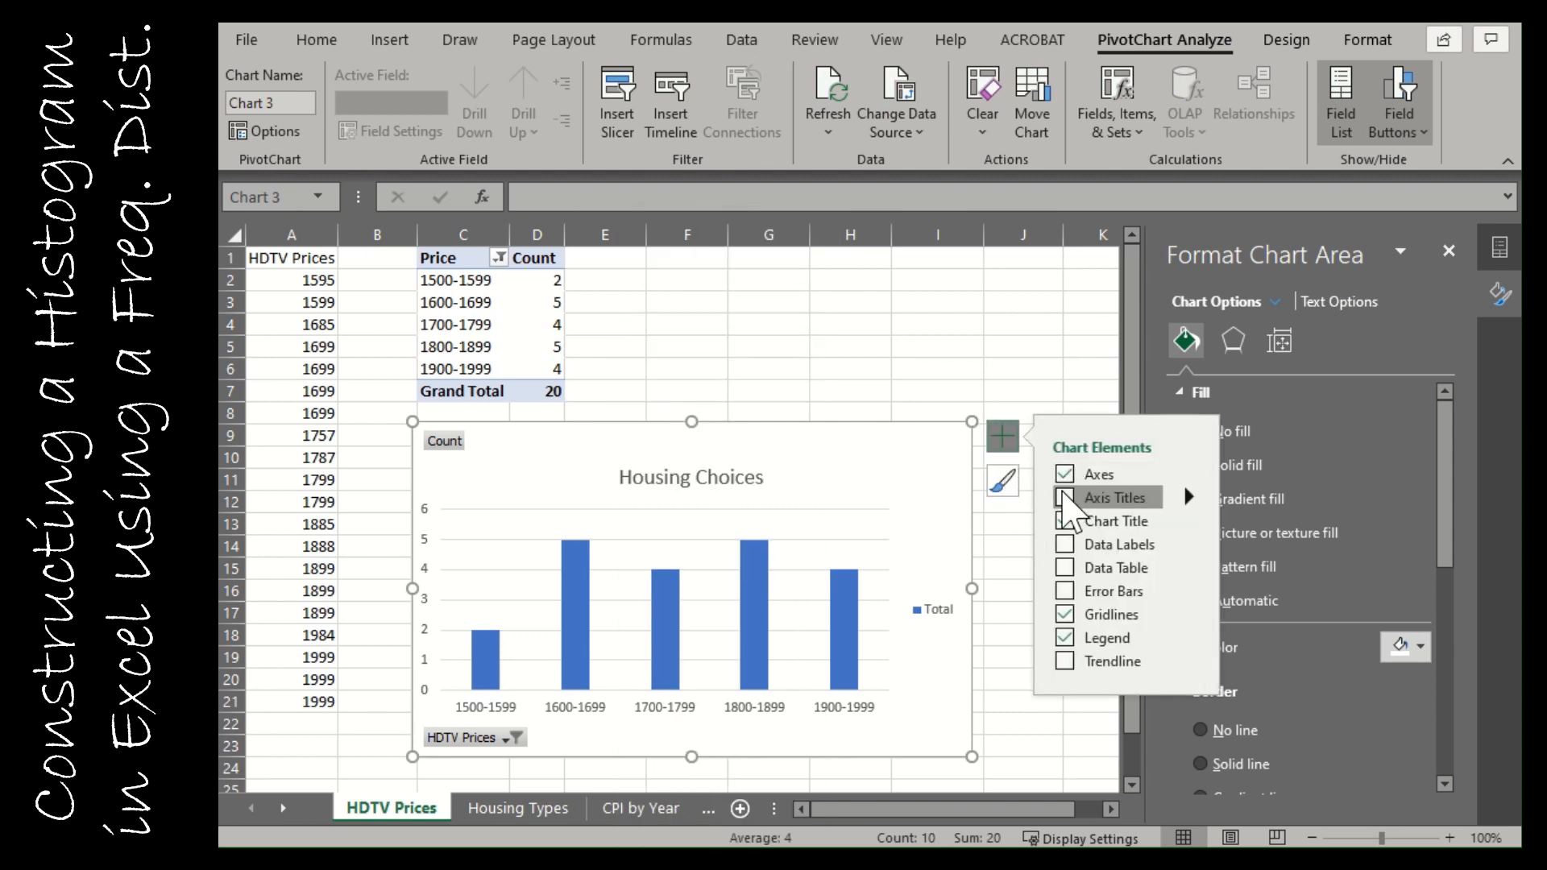
pyautogui.click(1064, 496)
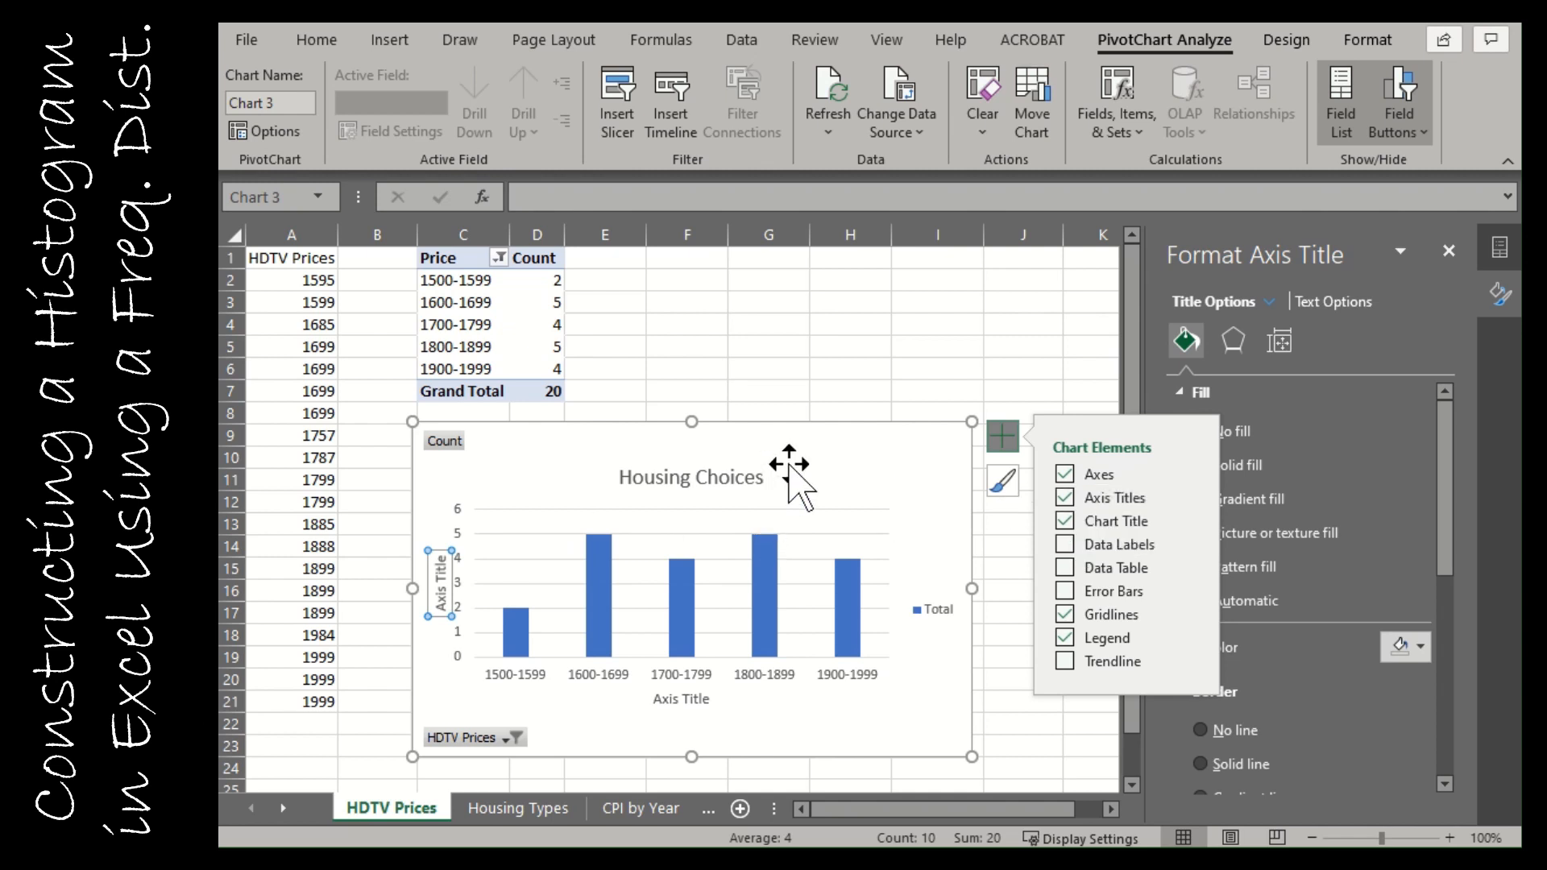
pyautogui.click(441, 594)
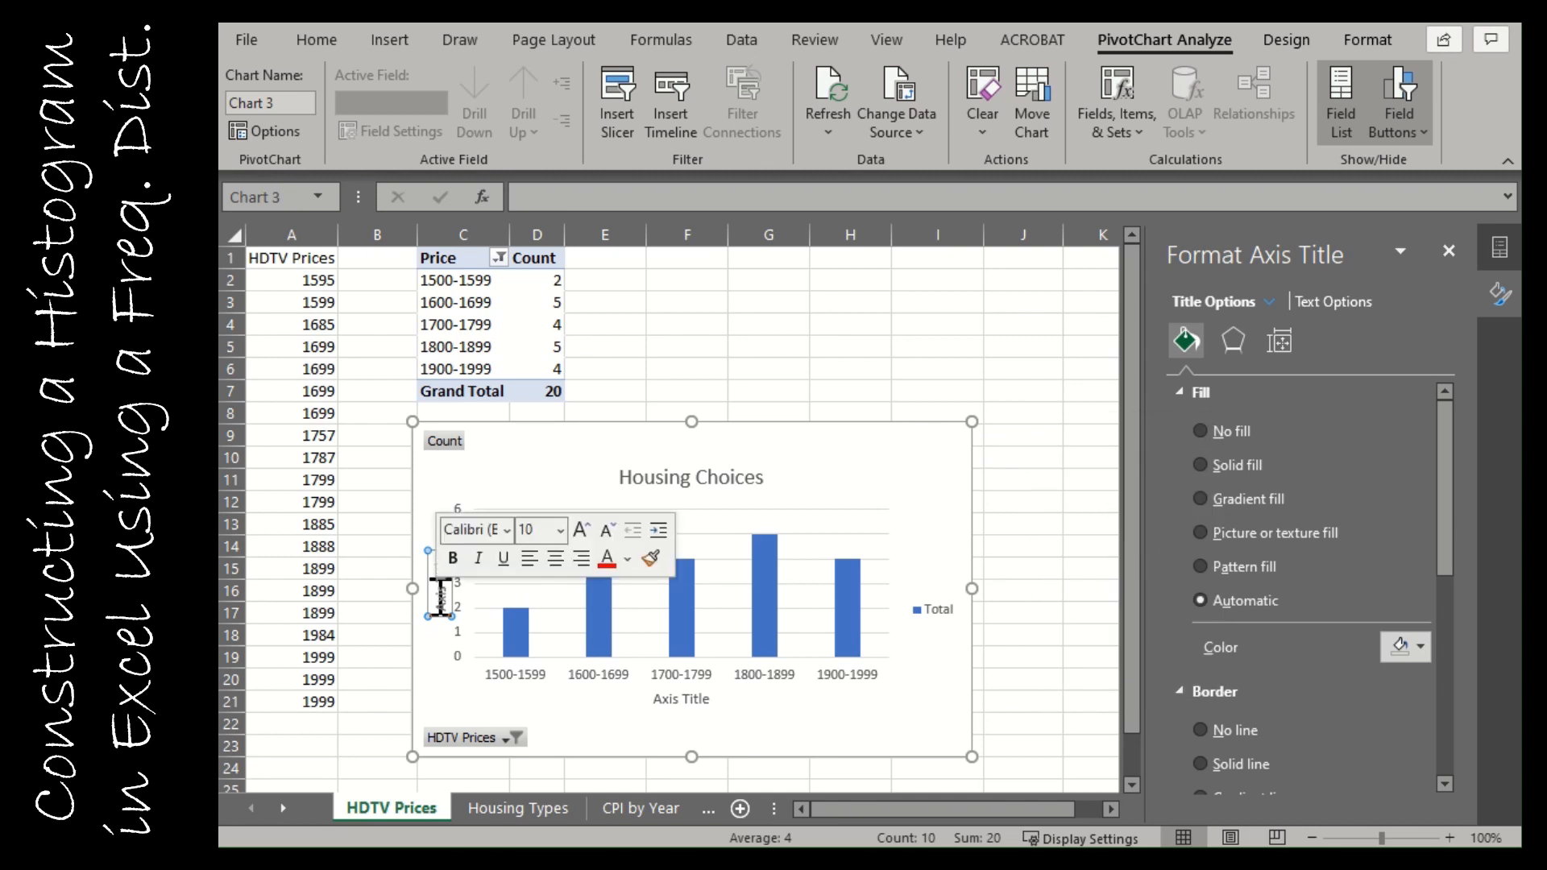
pyautogui.write('F')
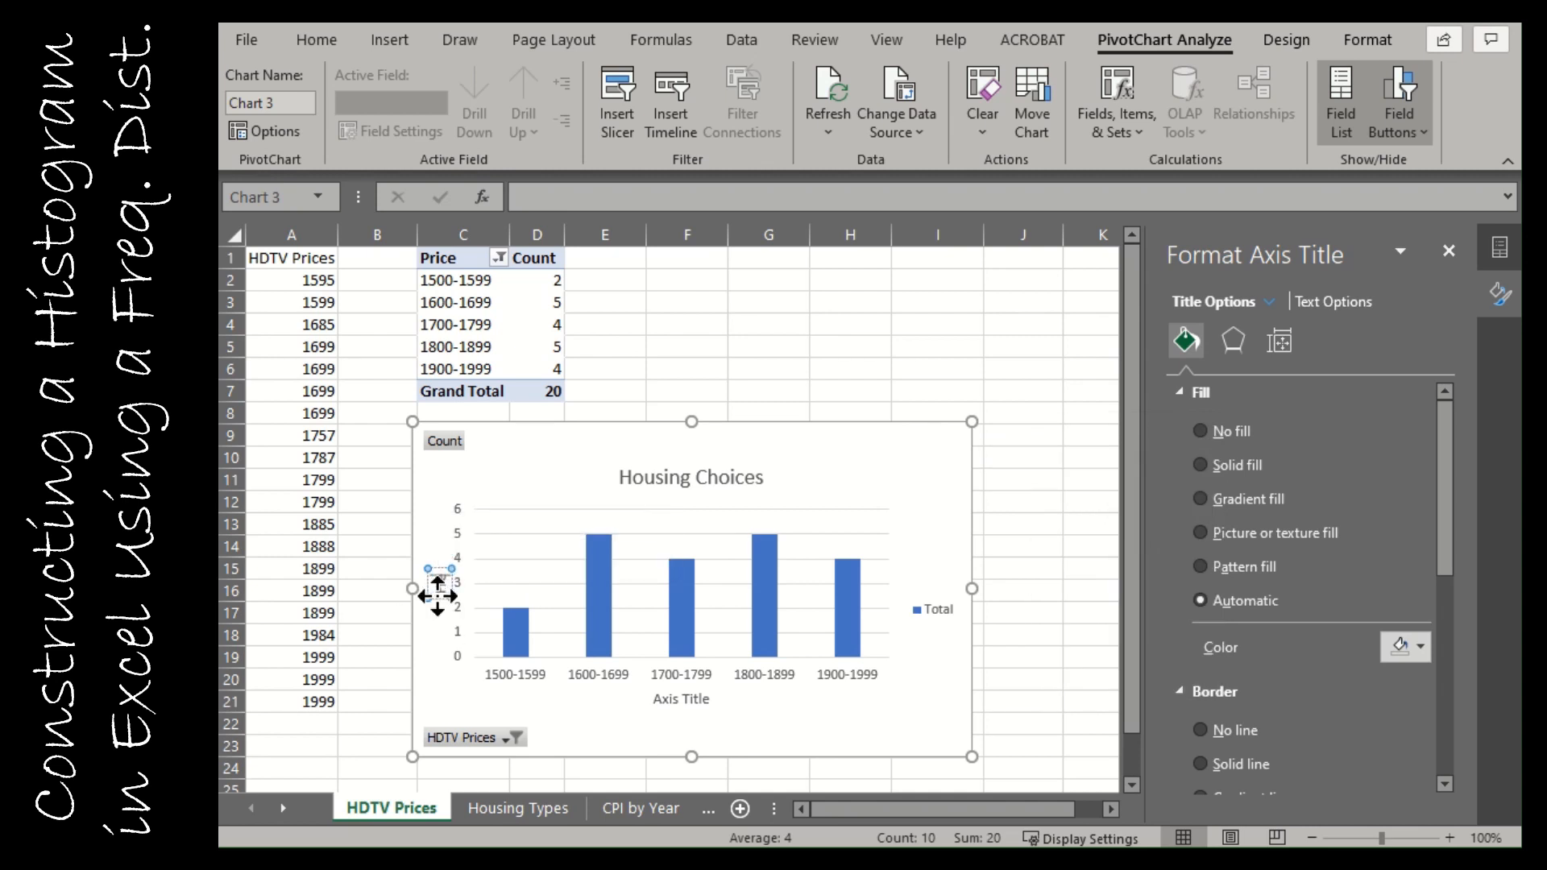
pyautogui.write('requency')
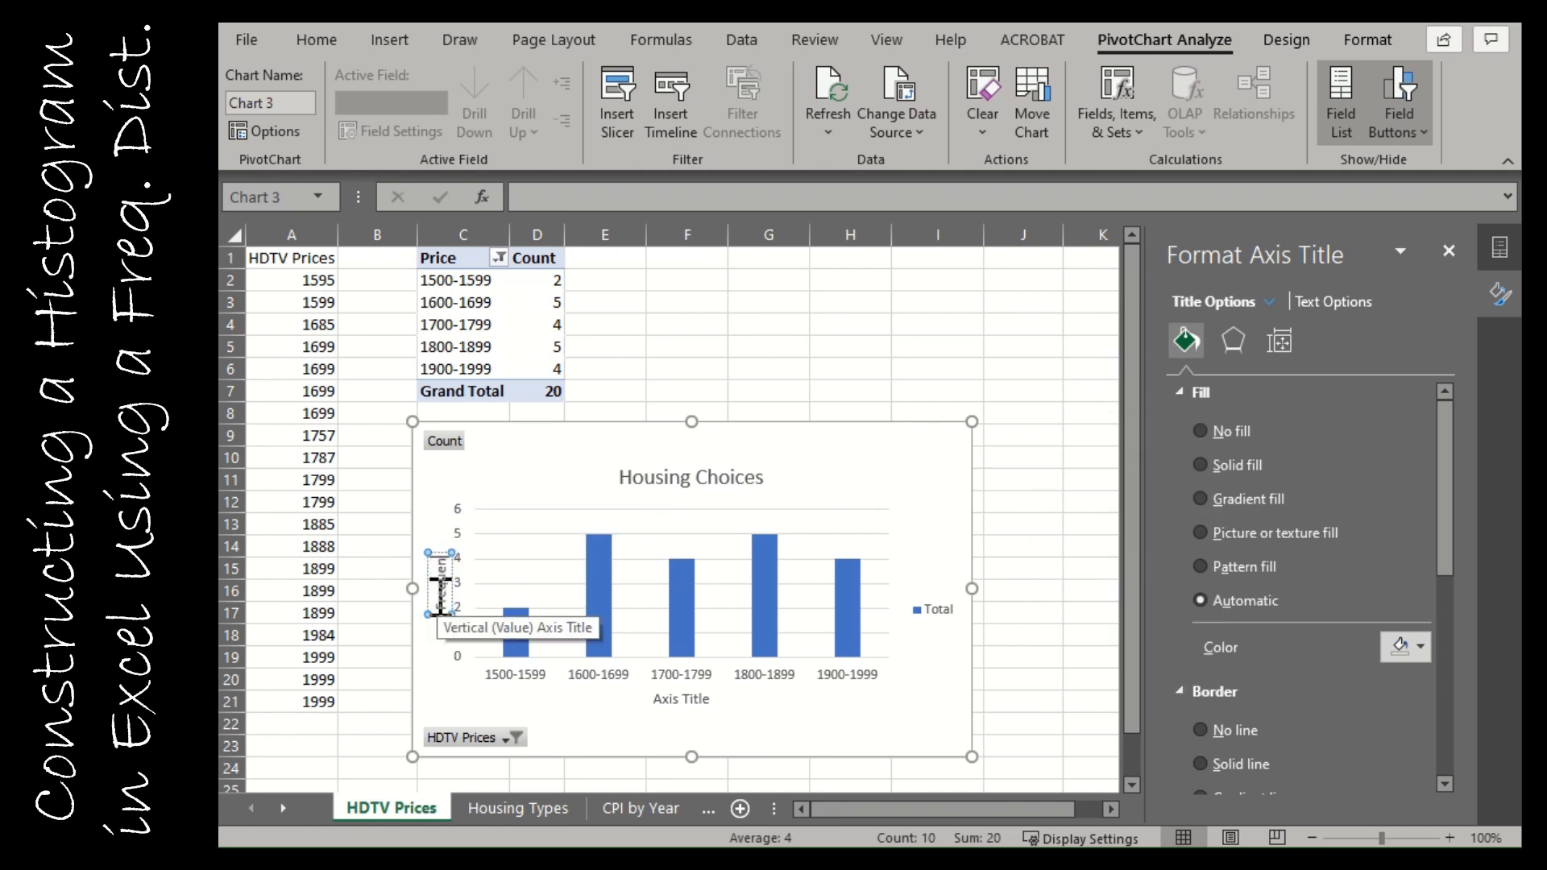
pyautogui.tripleClick(677, 709)
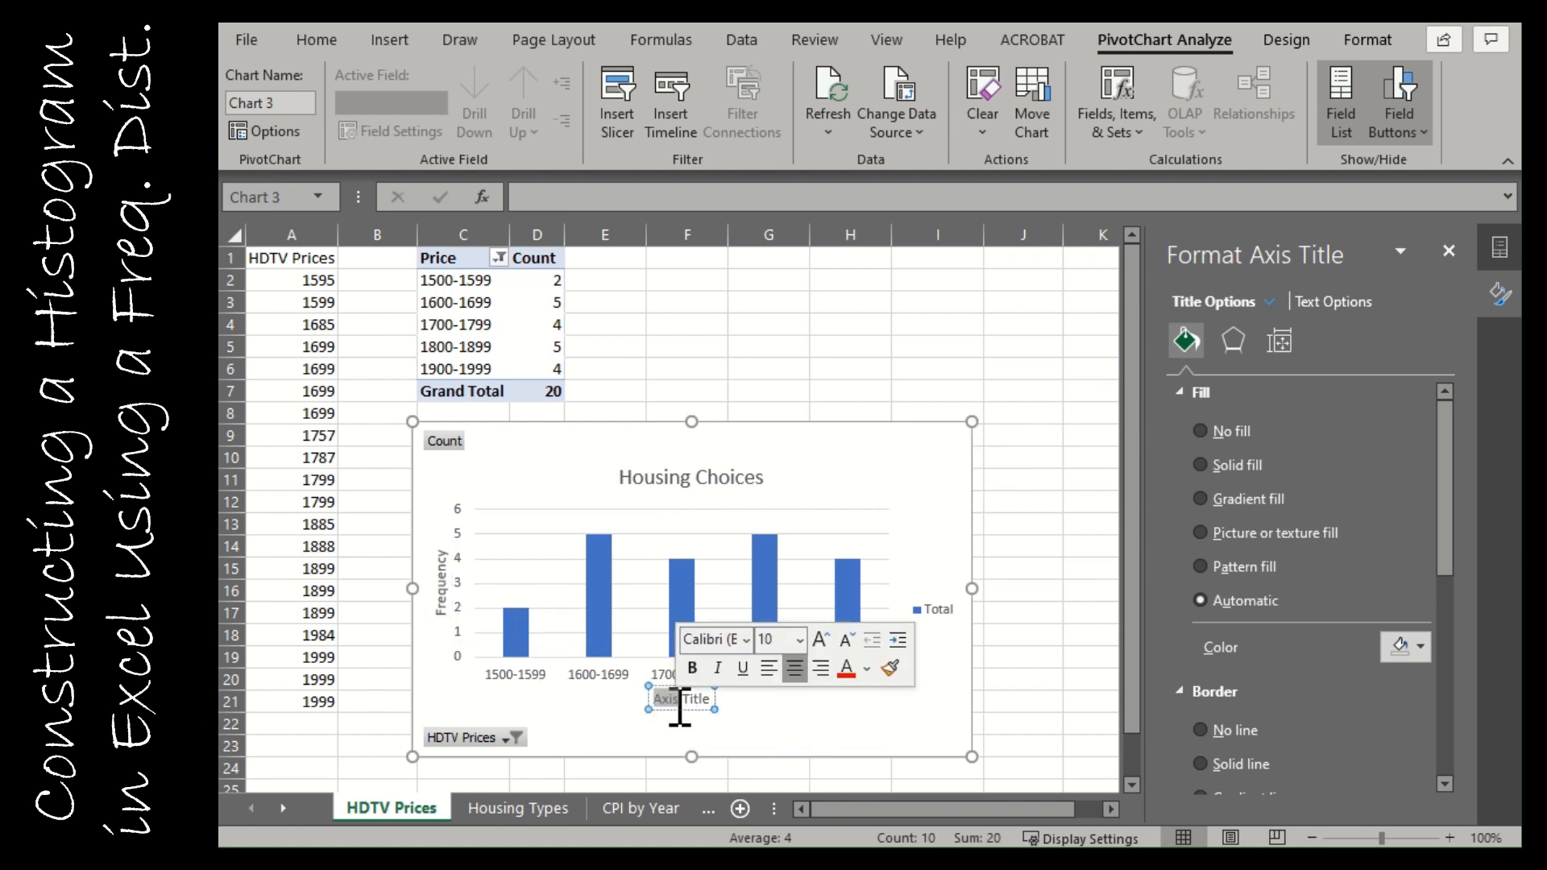
pyautogui.write('Price')
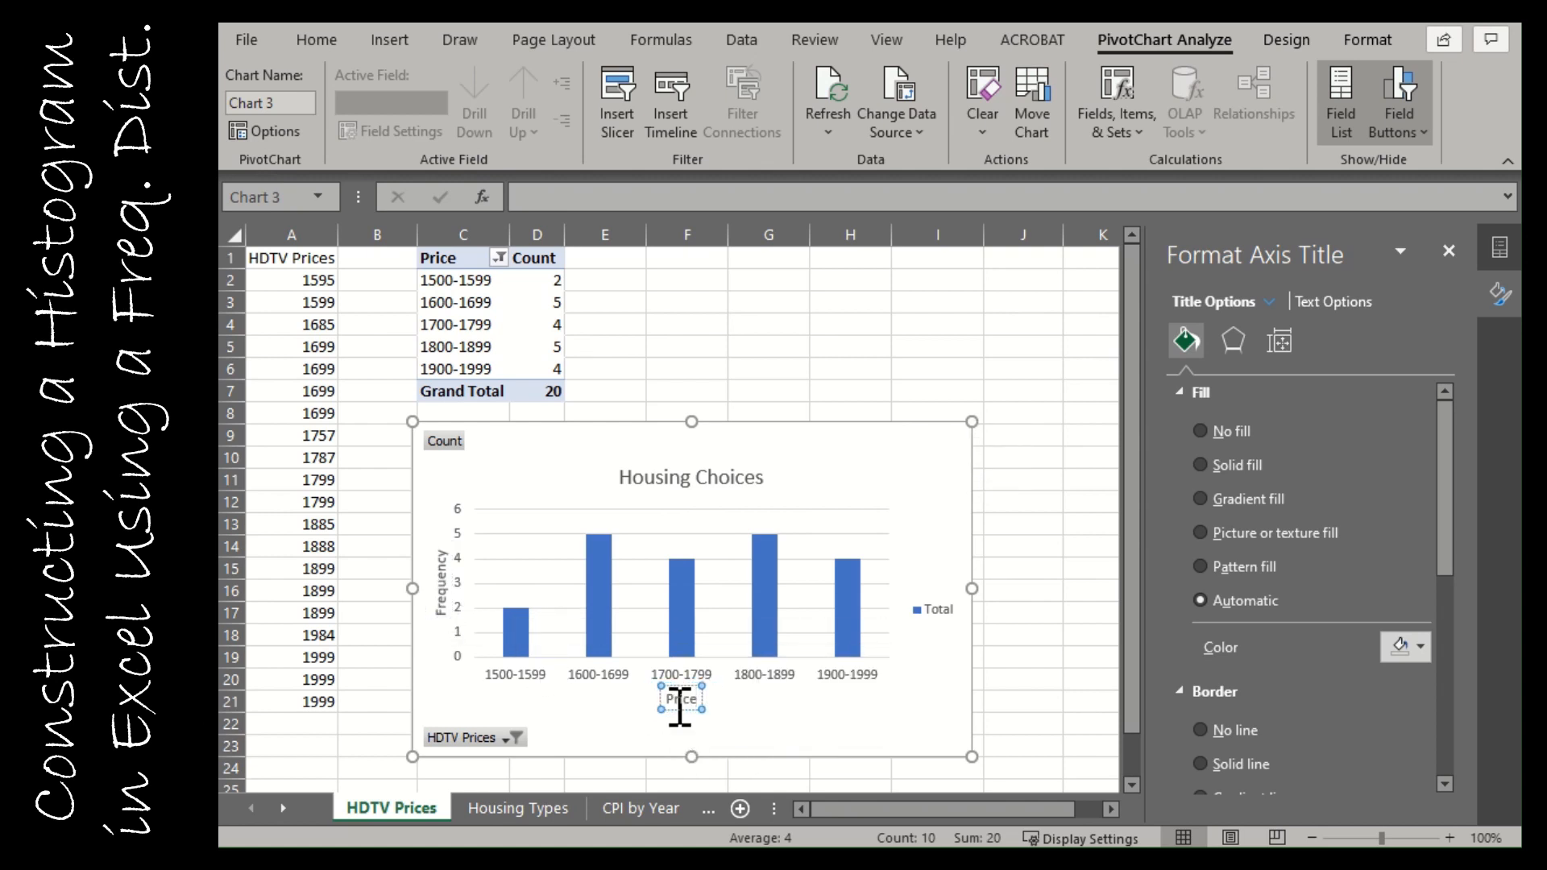
pyautogui.click(832, 745)
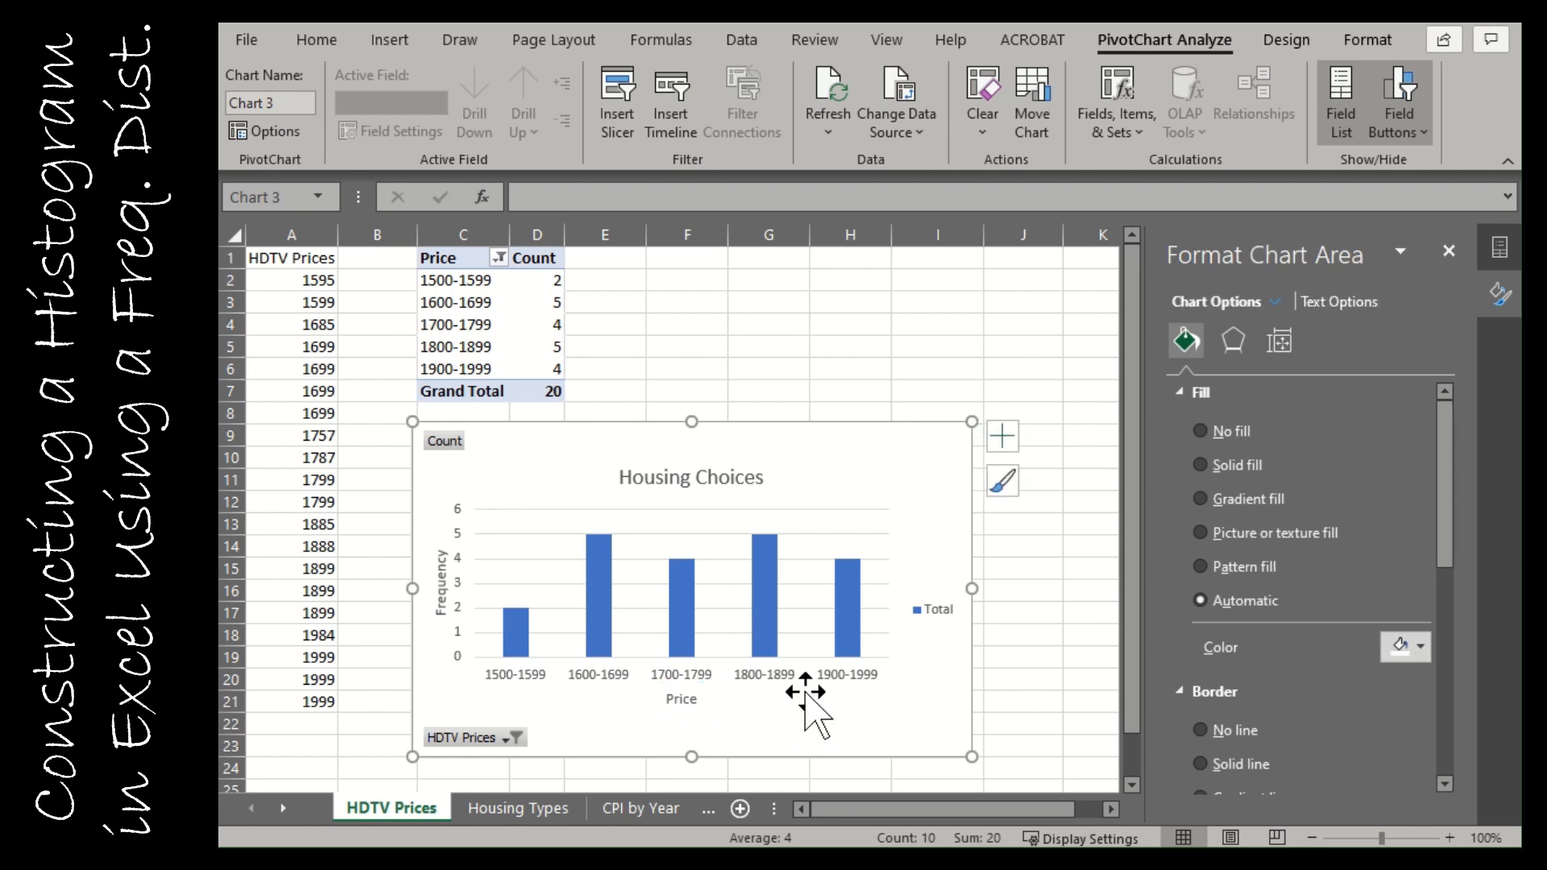
# - Vary the price chart's bar colors by point and give the 1800-1899 bar a solid black border
pyautogui.click(771, 624)
pyautogui.click(771, 618)
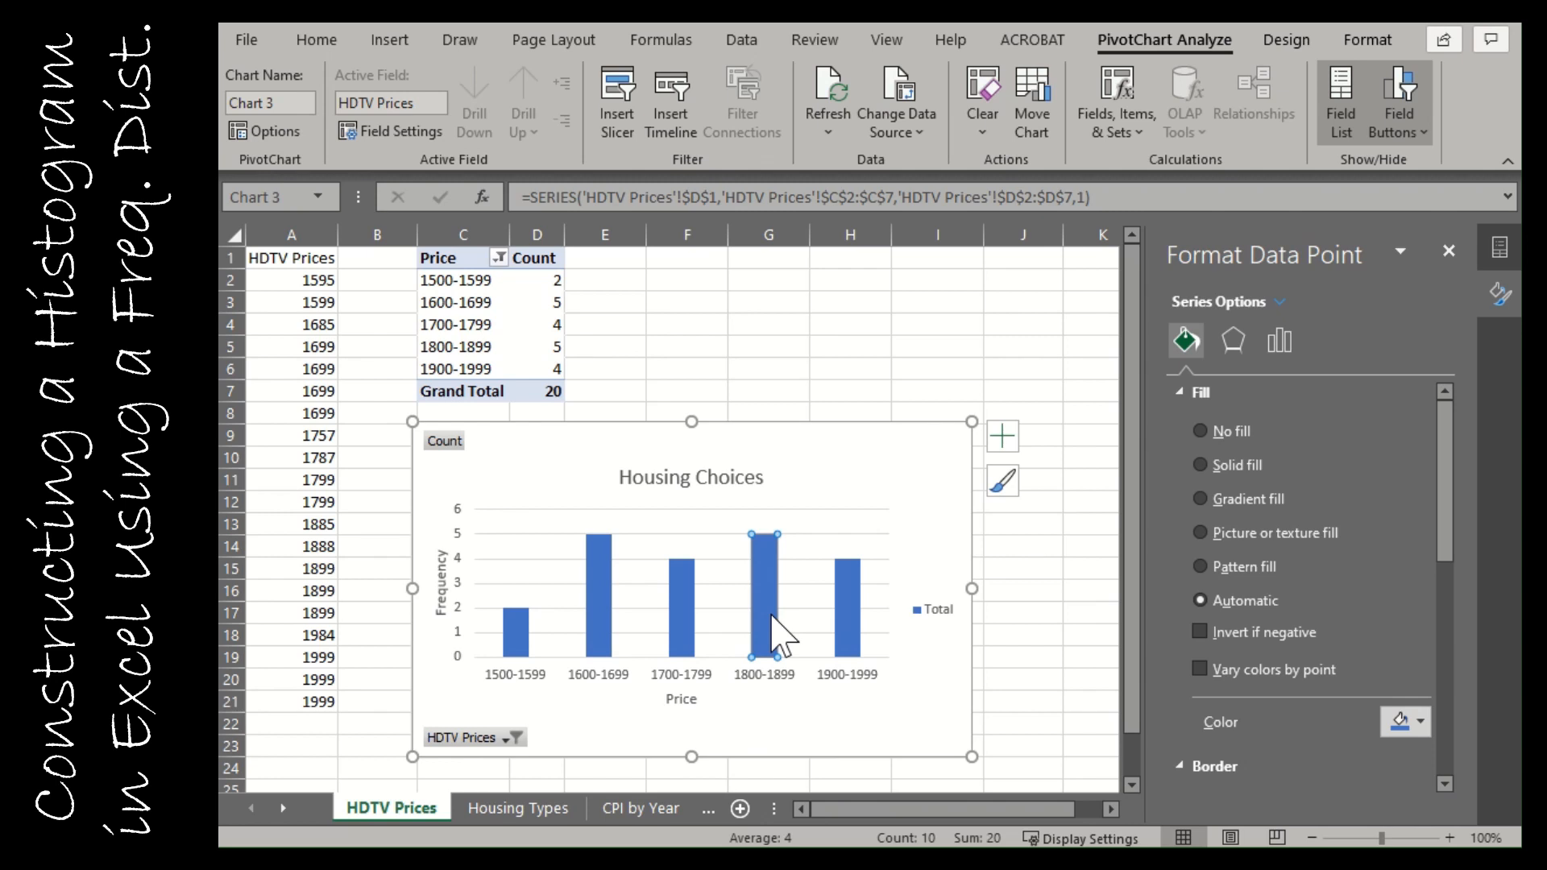
pyautogui.click(1198, 669)
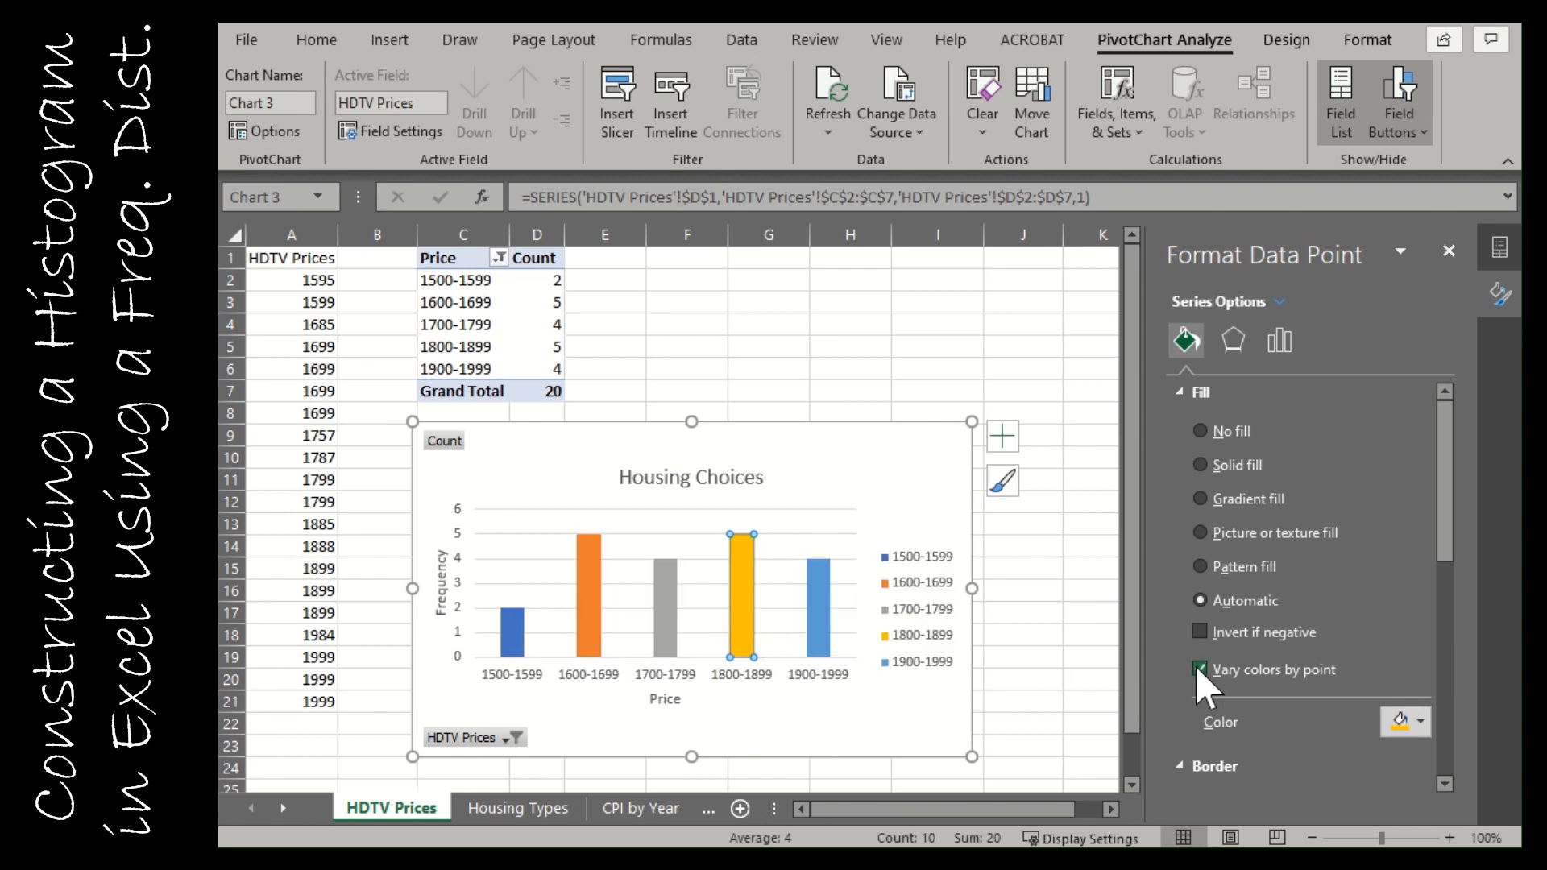
pyautogui.scroll(-3, 1224, 673)
pyautogui.scroll(-1, 1317, 662)
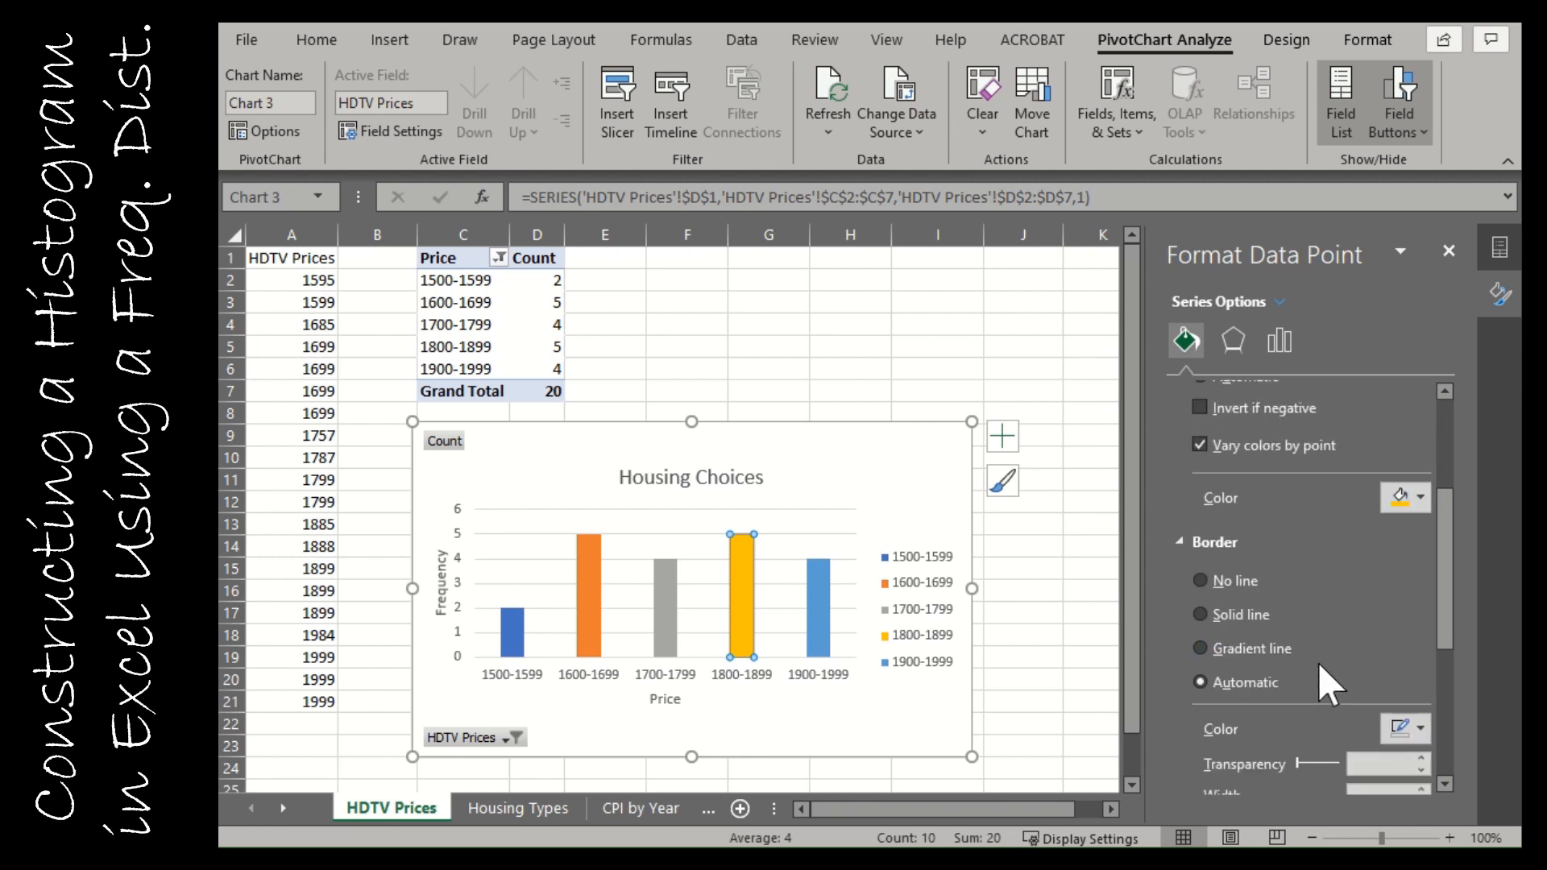
pyautogui.click(1419, 729)
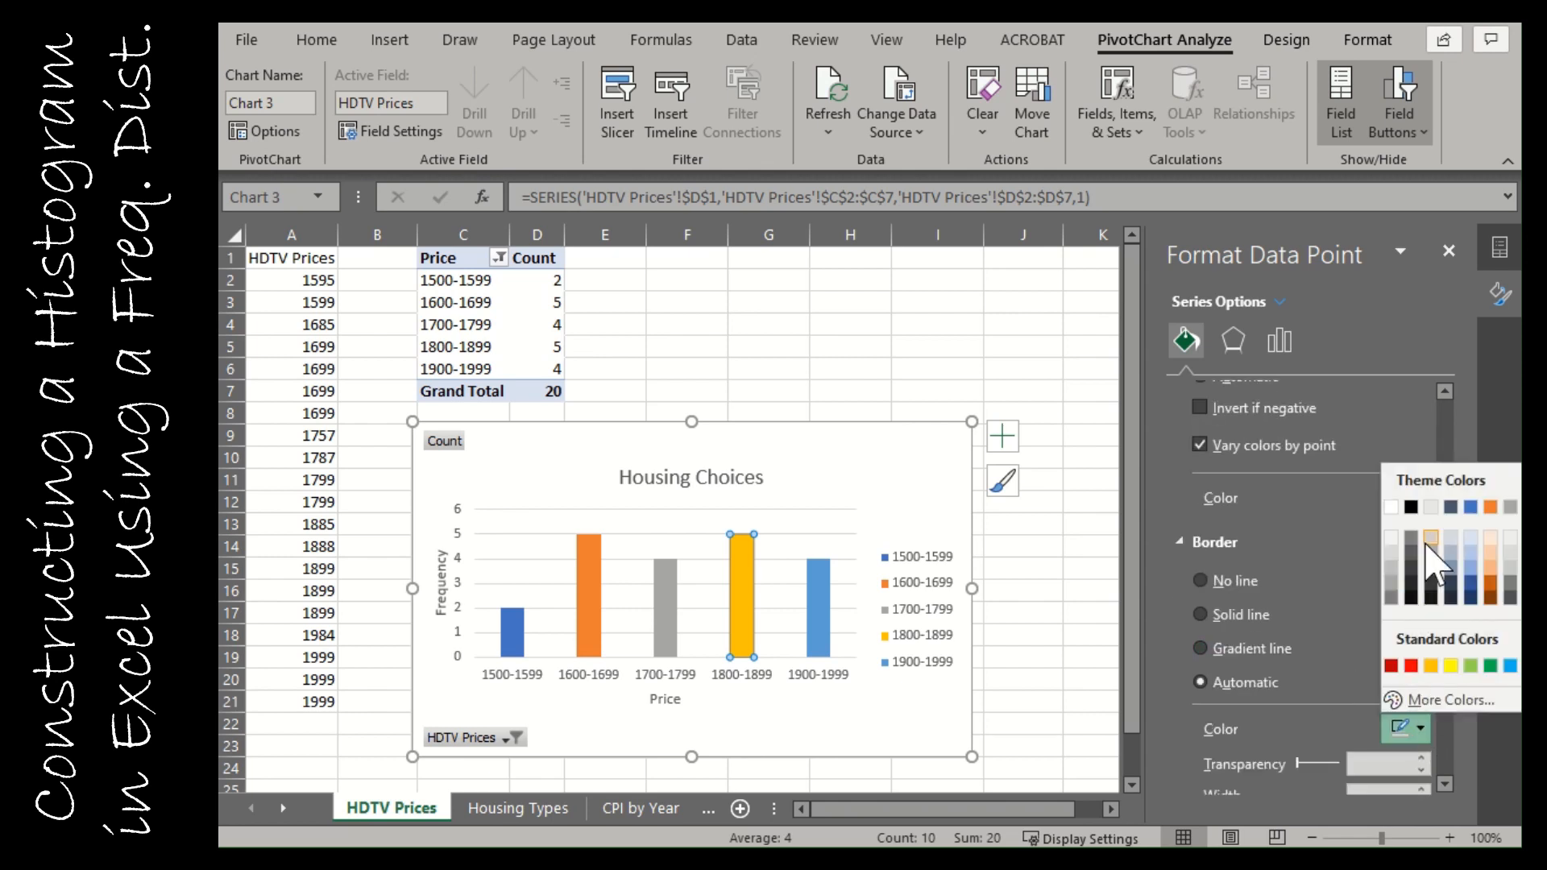
pyautogui.click(1416, 509)
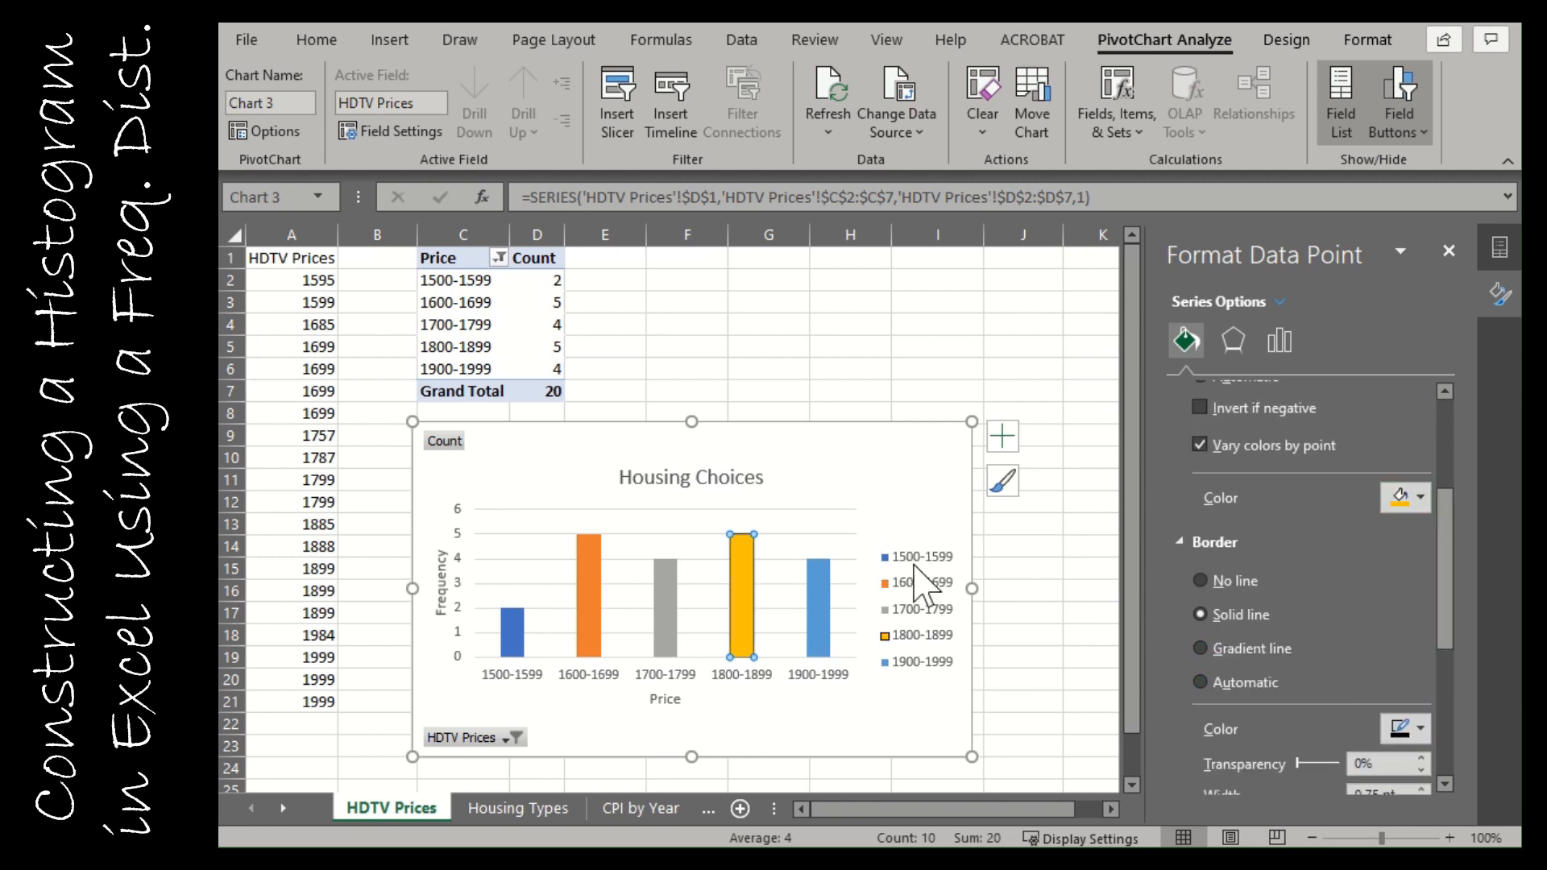
pyautogui.click(820, 621)
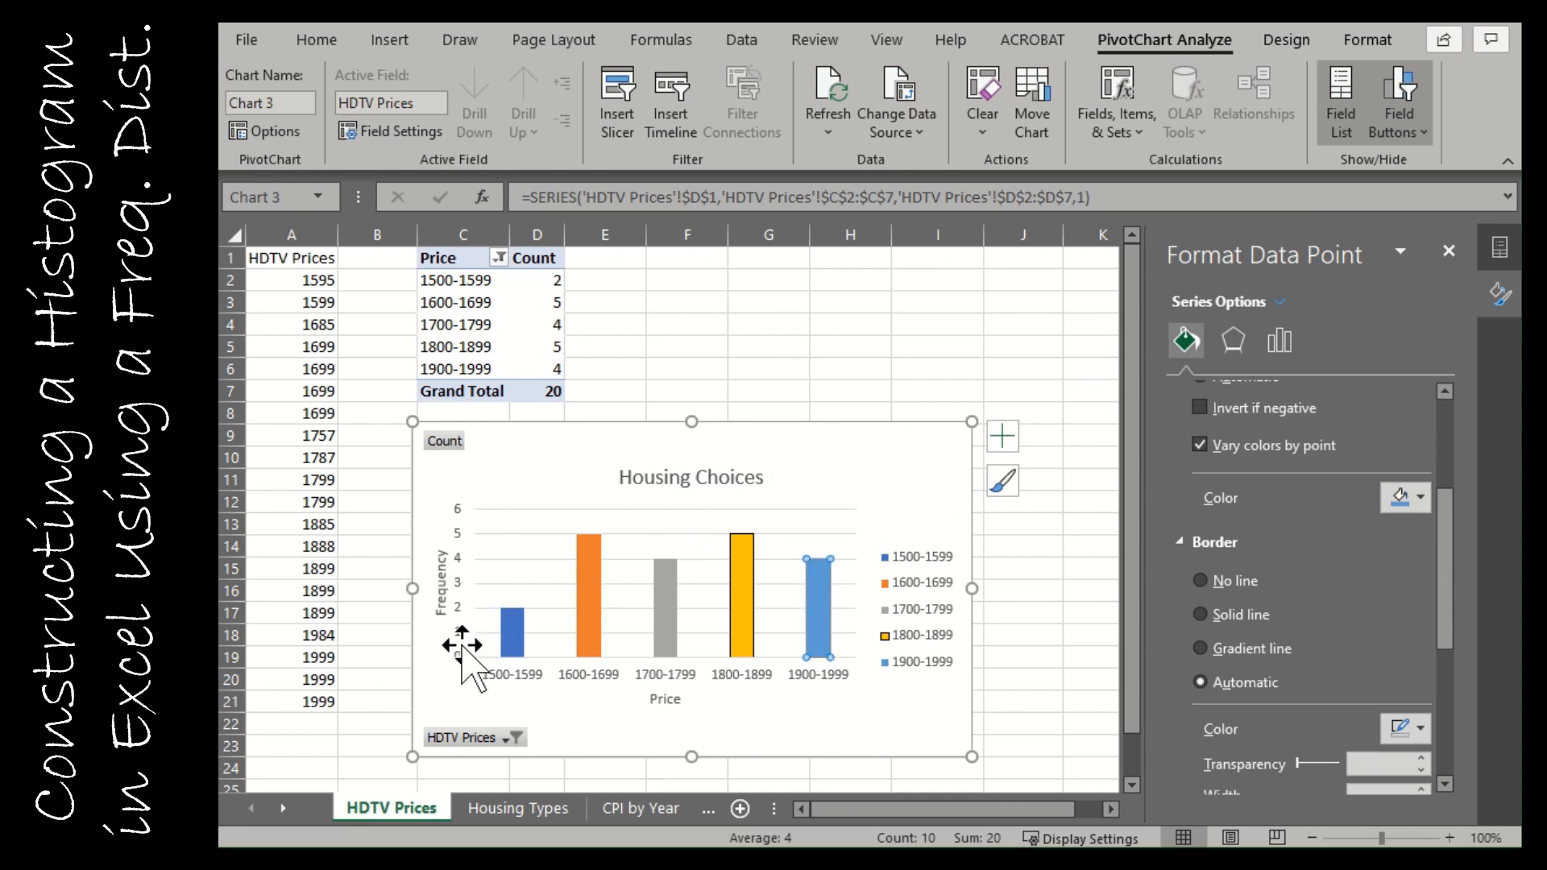
pyautogui.click(512, 637)
pyautogui.rightClick(587, 607)
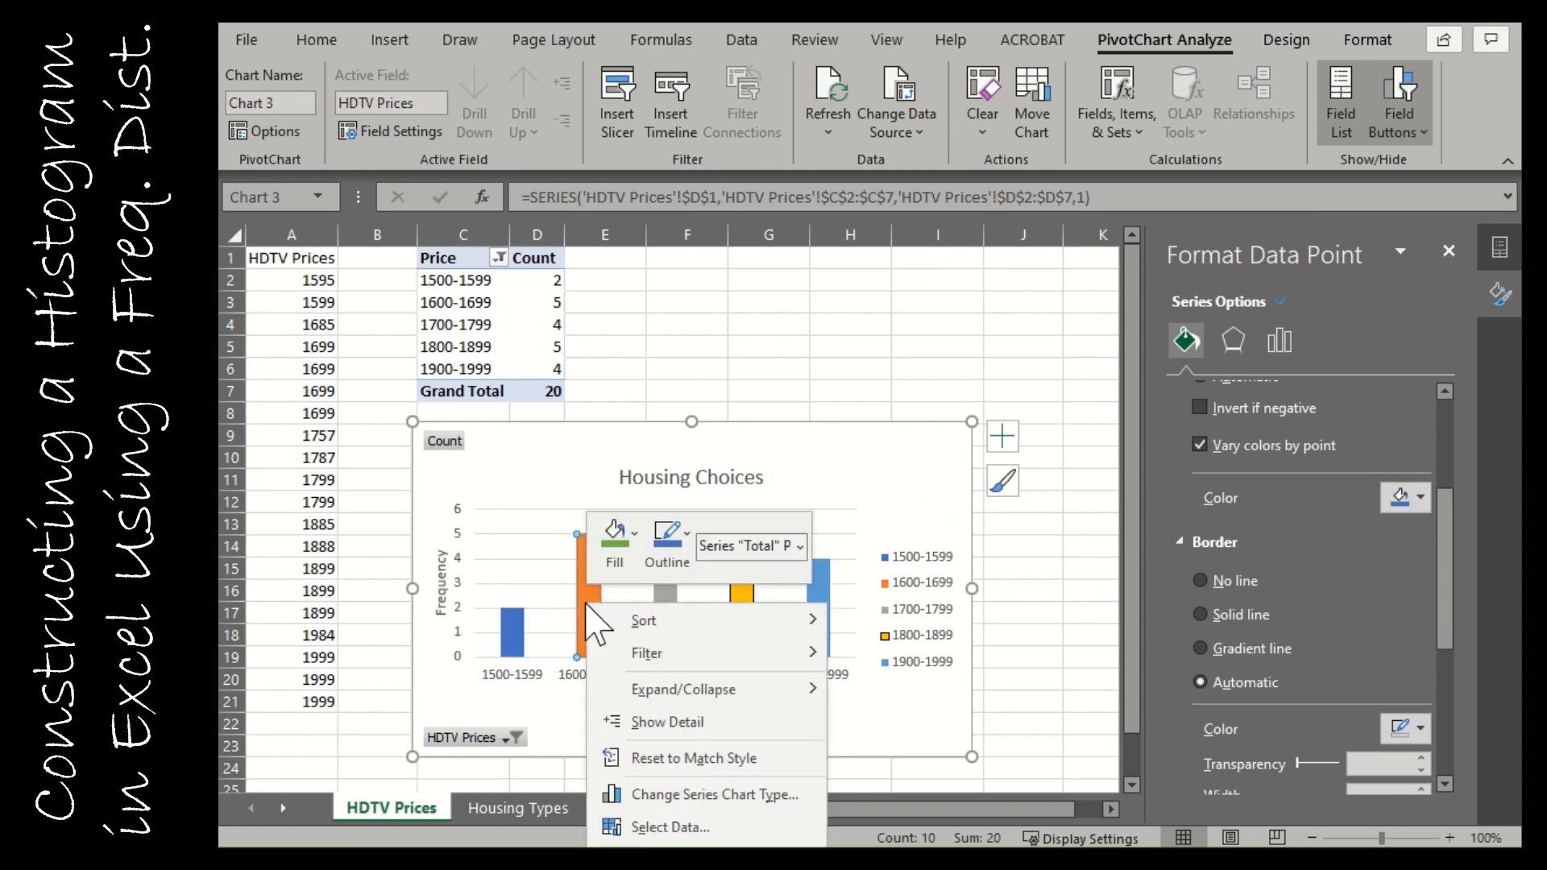
pyautogui.click(498, 657)
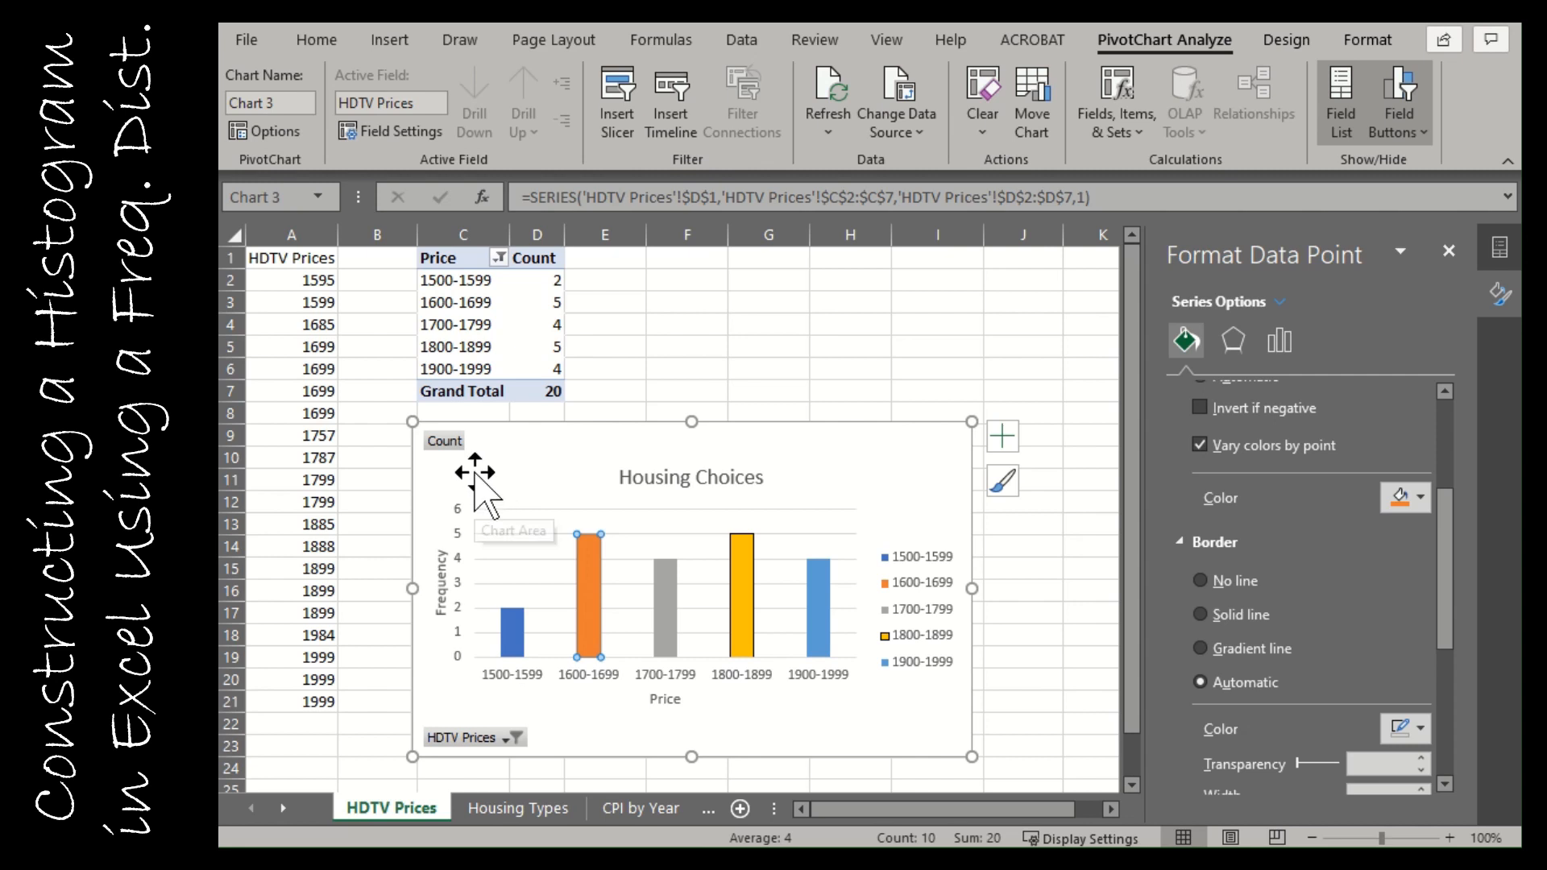
# - Shift the price chart slightly and give all of its bars a solid black border
pyautogui.click(465, 470)
pyautogui.moveTo(465, 470)
pyautogui.mouseDown()
pyautogui.moveTo(449, 466)
pyautogui.moveTo(570, 552)
pyautogui.moveTo(456, 456)
pyautogui.moveTo(462, 472)
pyautogui.mouseUp()
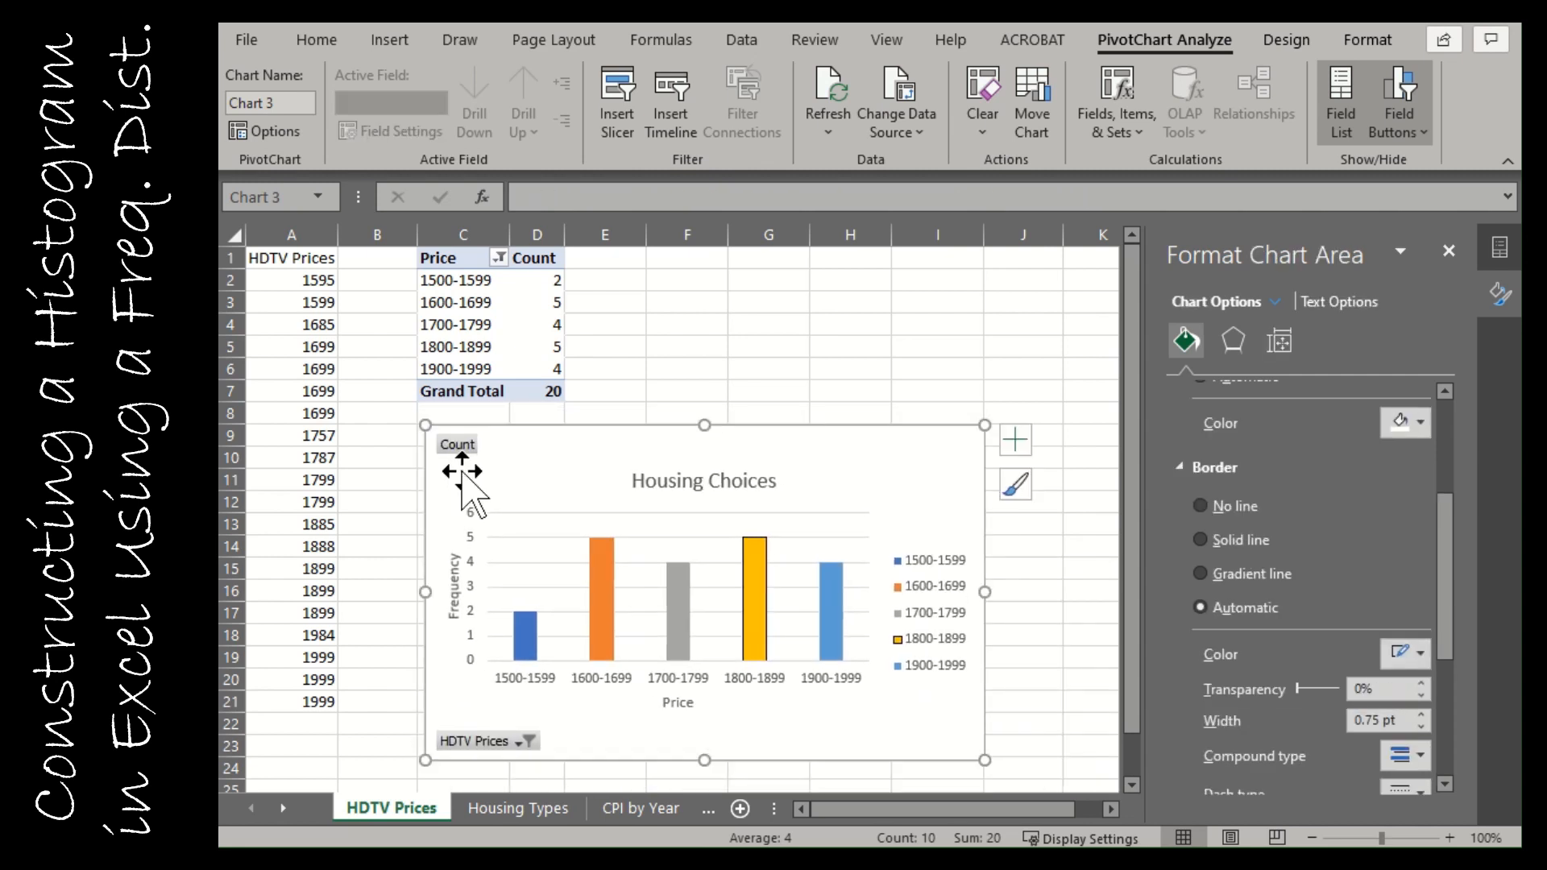
pyautogui.click(837, 644)
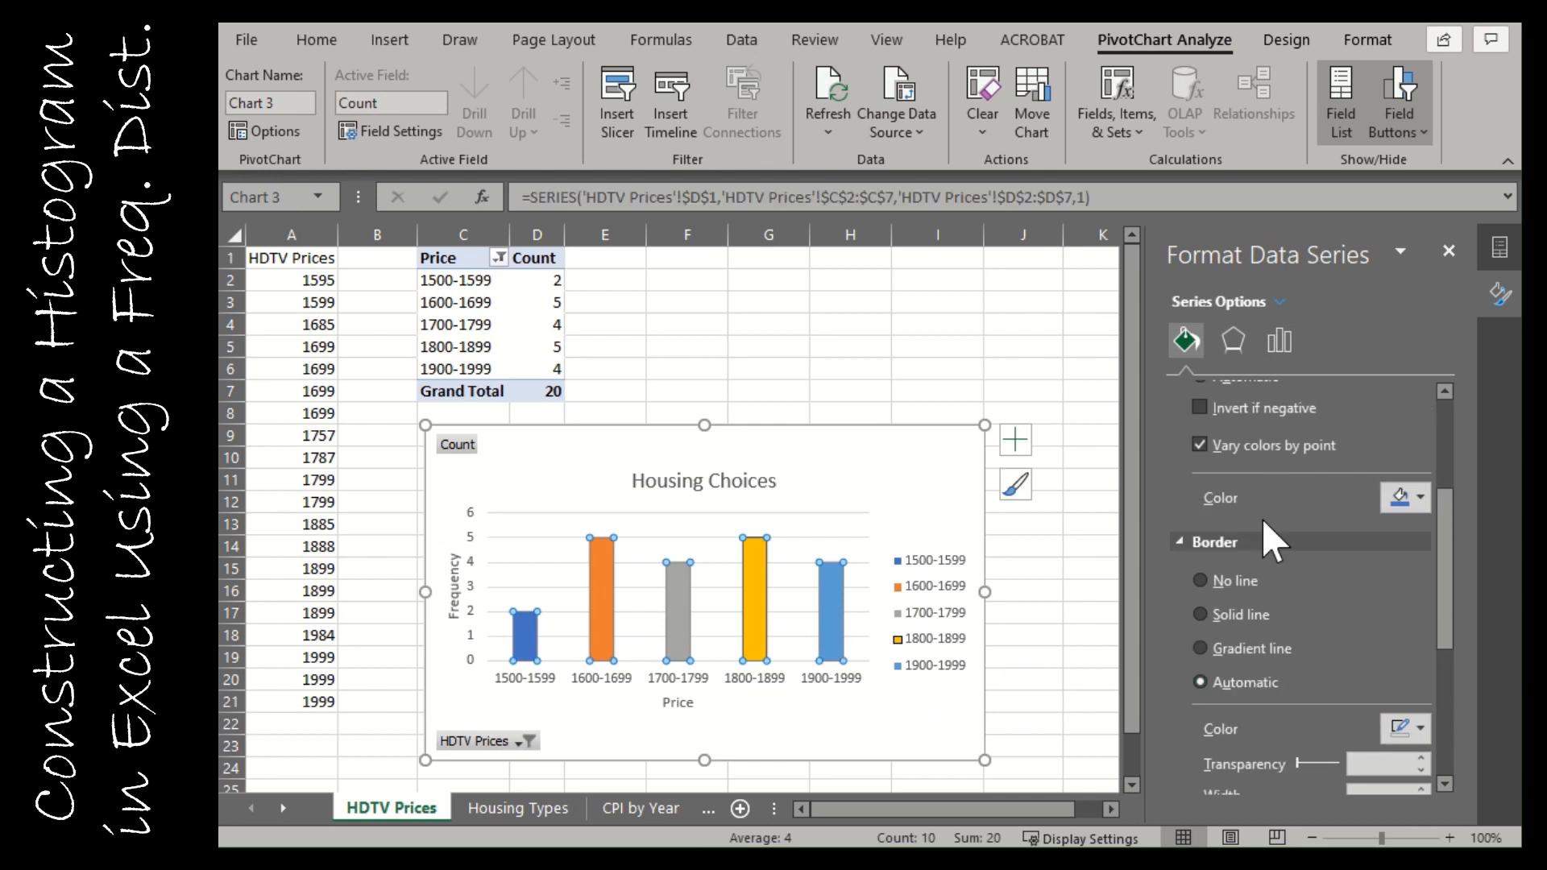
pyautogui.scroll(-2, 1282, 460)
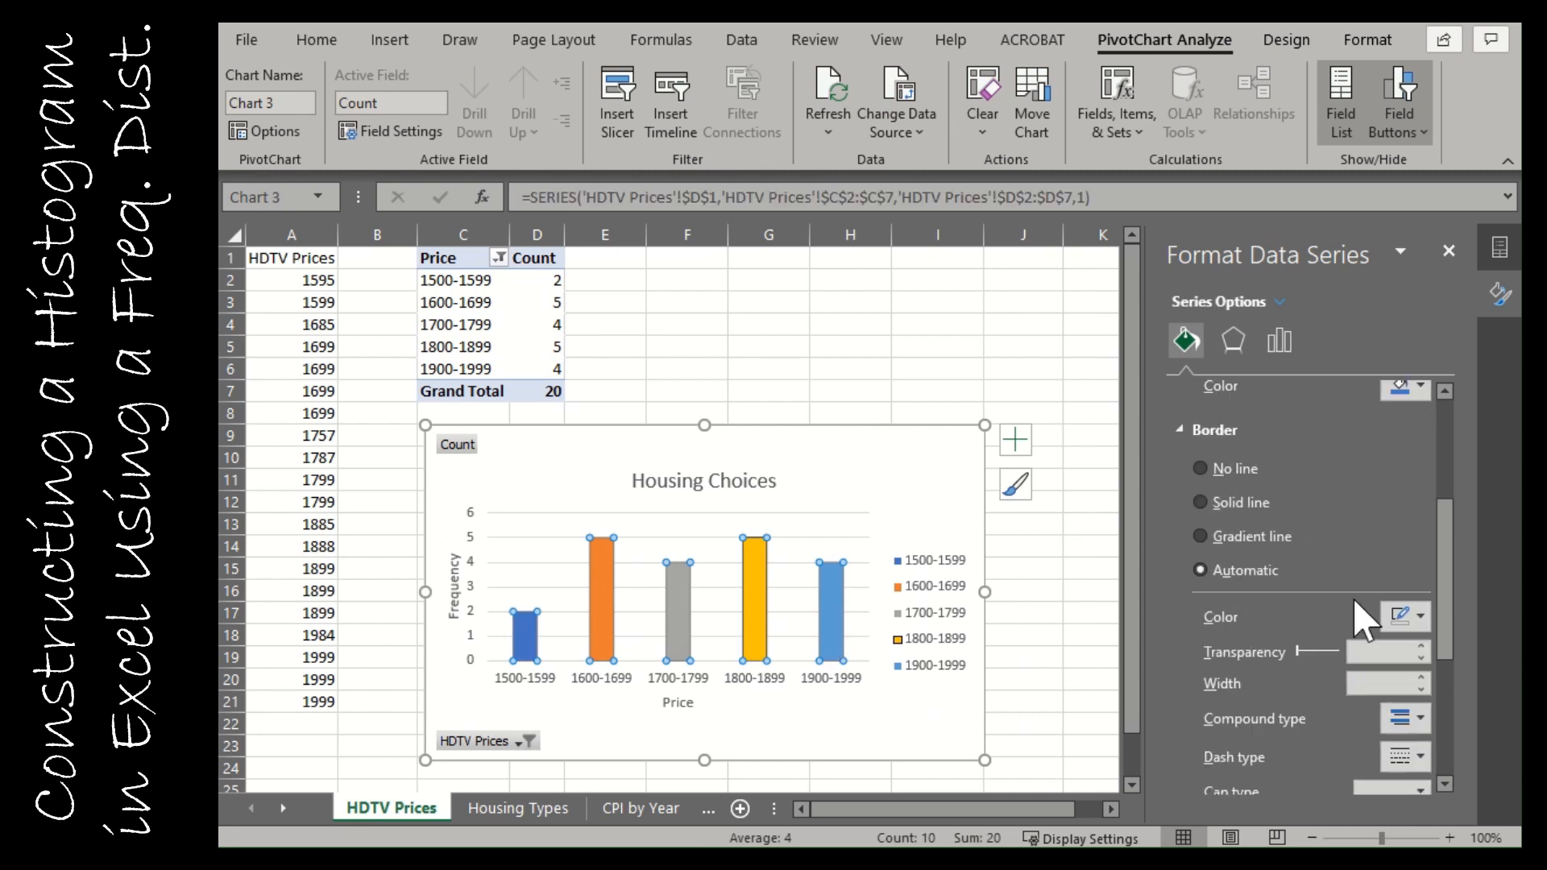
pyautogui.click(1422, 615)
pyautogui.click(1411, 677)
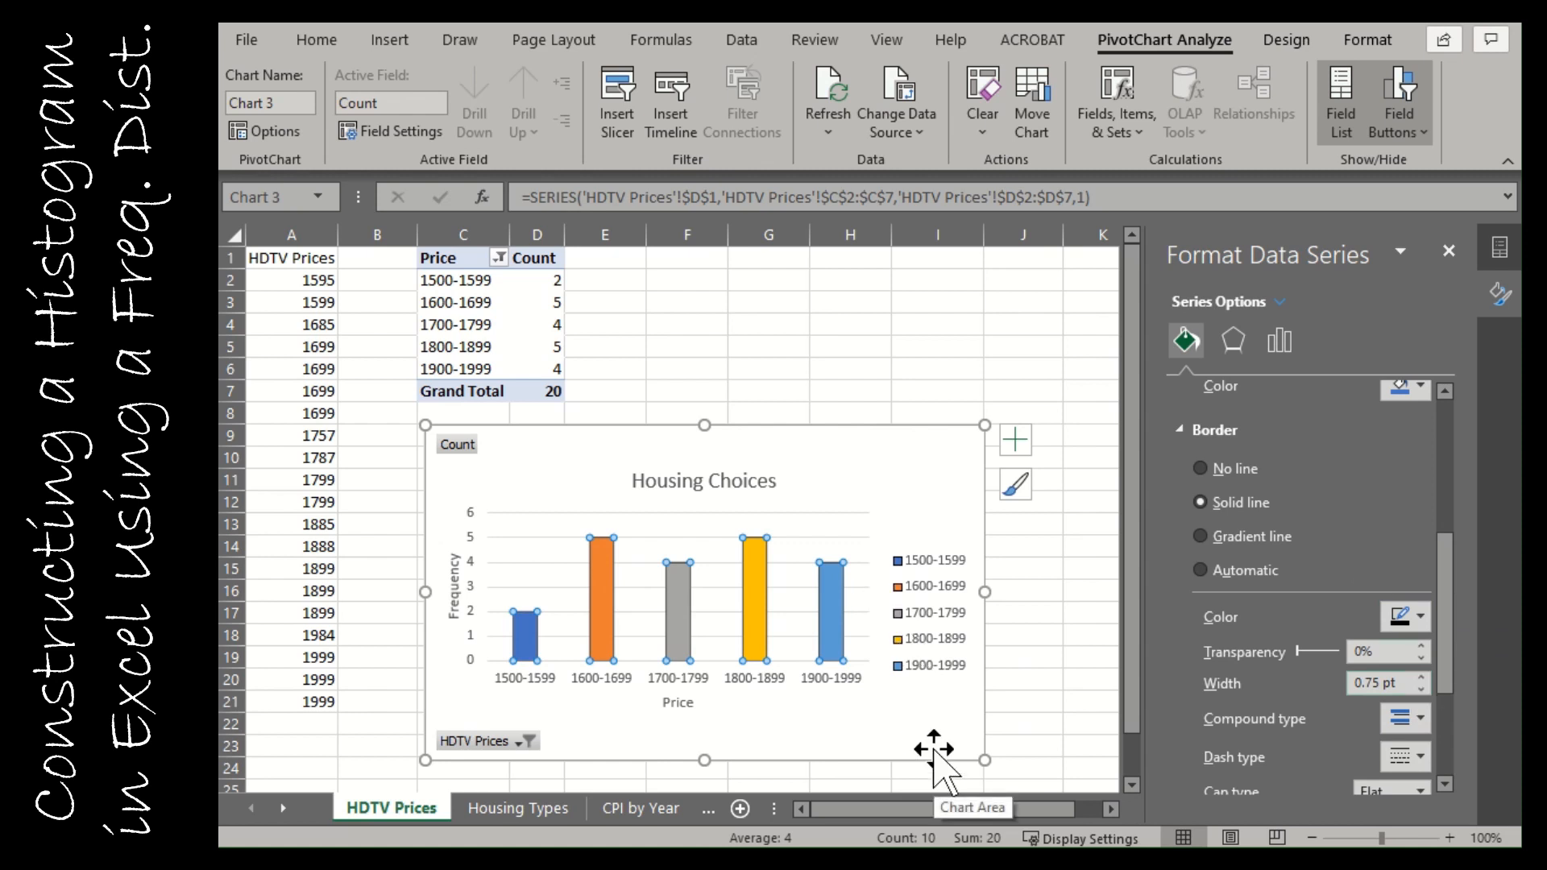
# - Set the gap width of the price chart's bars to 0% so that adjacent bars touch
pyautogui.click(1277, 345)
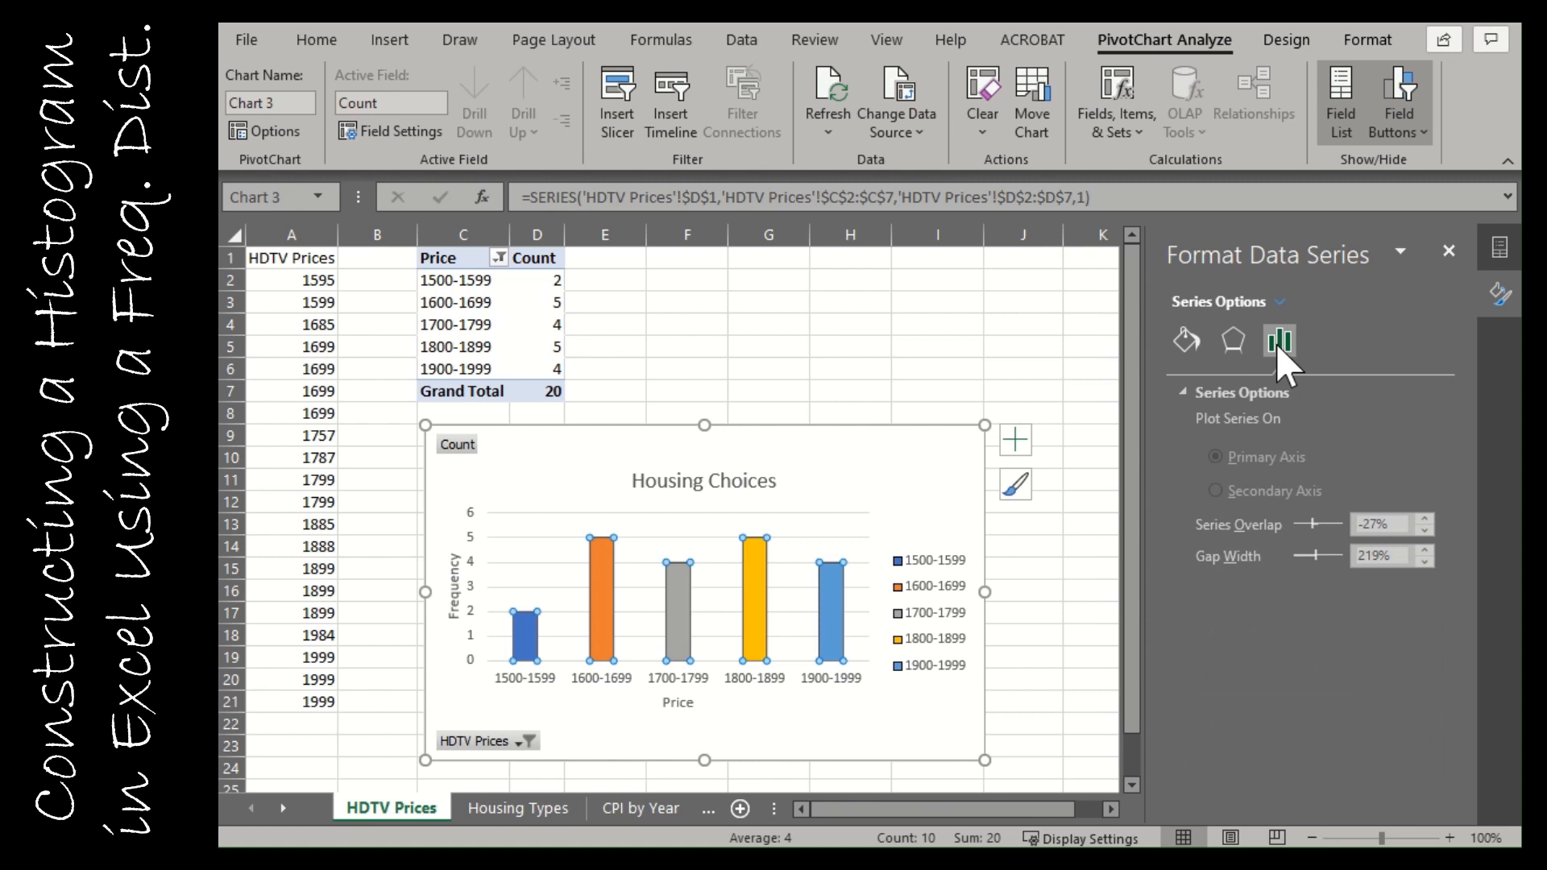
pyautogui.doubleClick(1361, 555)
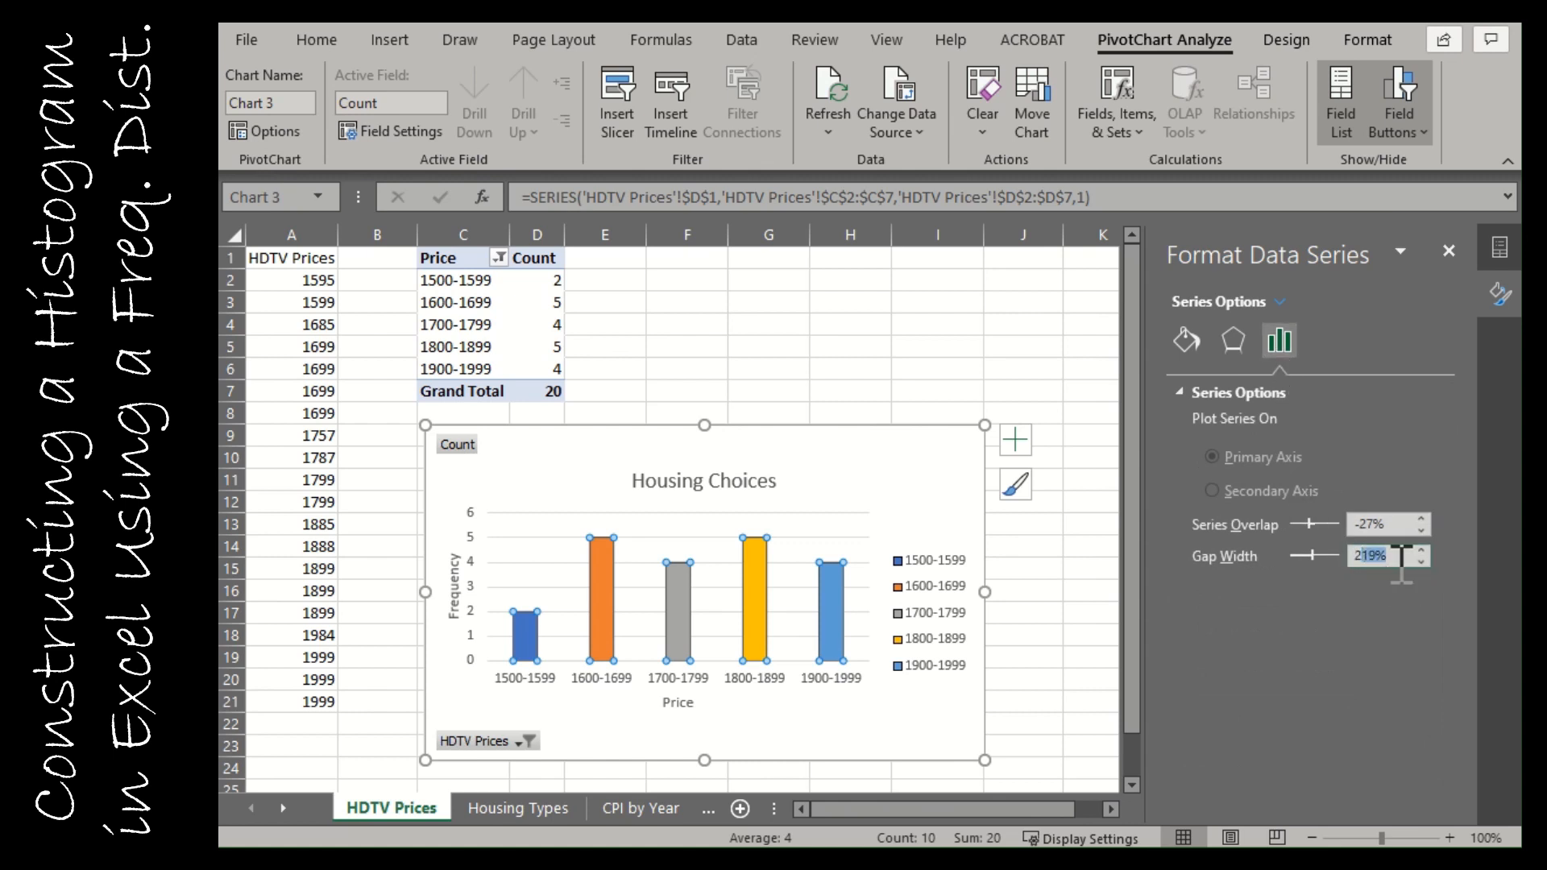
pyautogui.press('BackSpace')
pyautogui.press('Return')
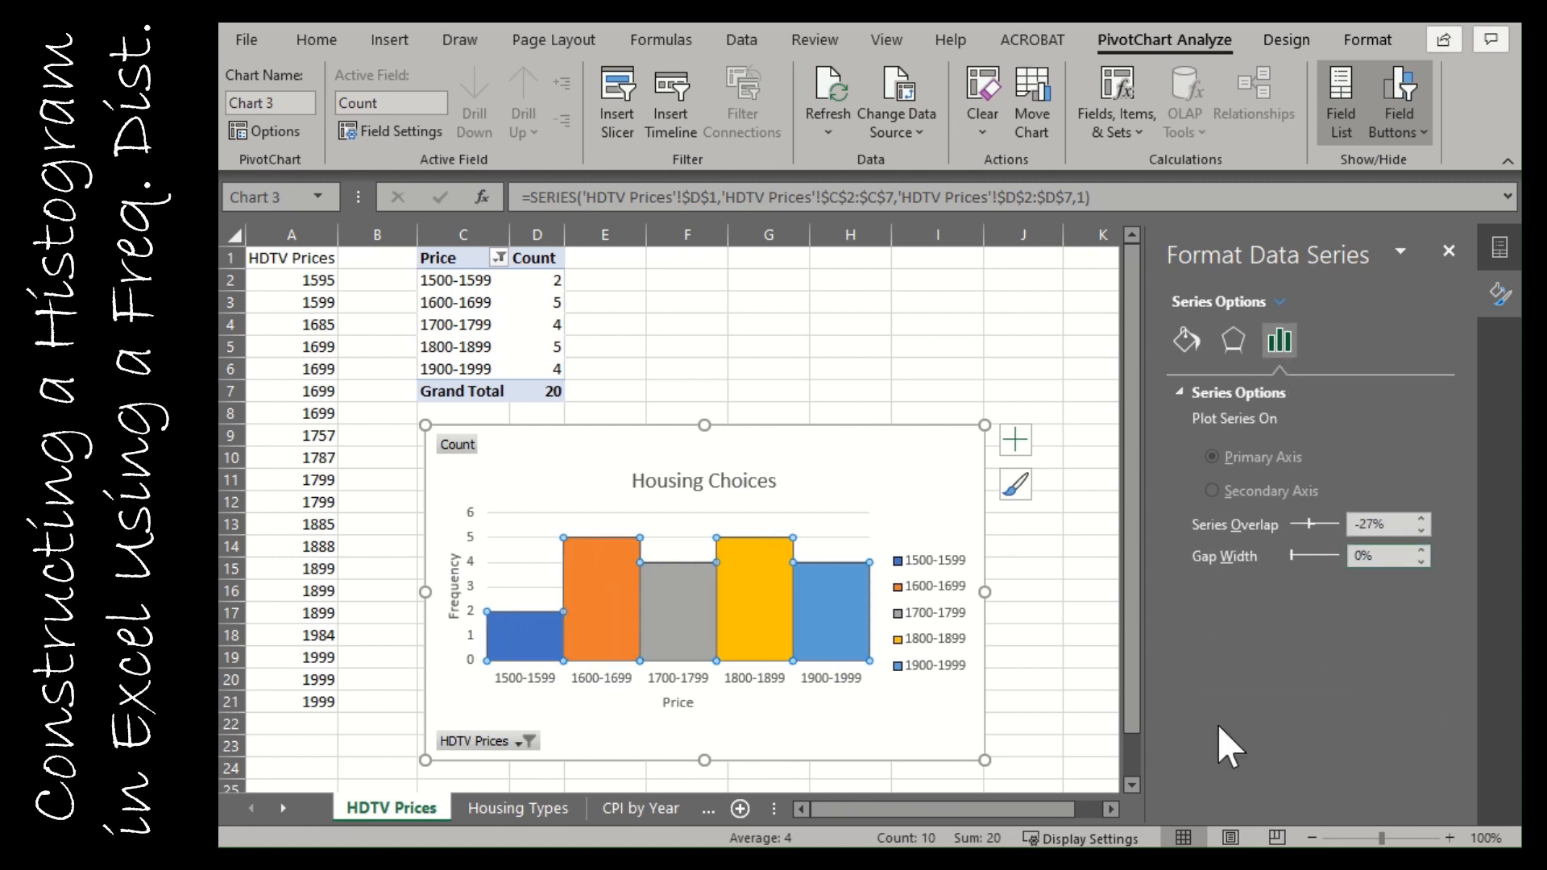
pyautogui.click(890, 718)
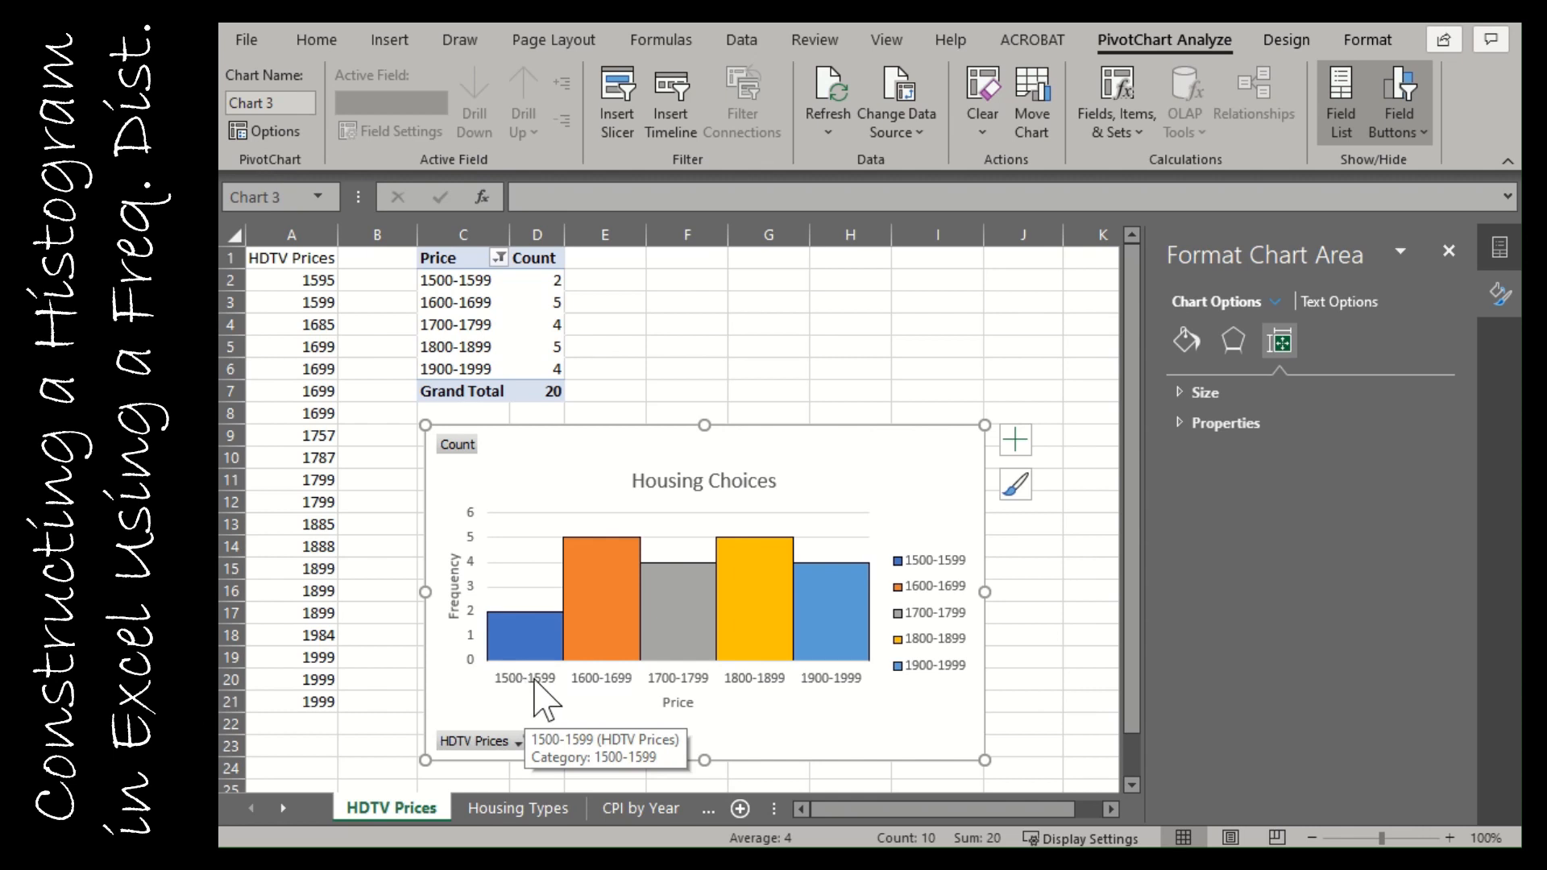
# - Replace the price class labels in C2:C6 with the class midpoints 1550, 1650, 1750, 1850 and 1950
pyautogui.click(453, 284)
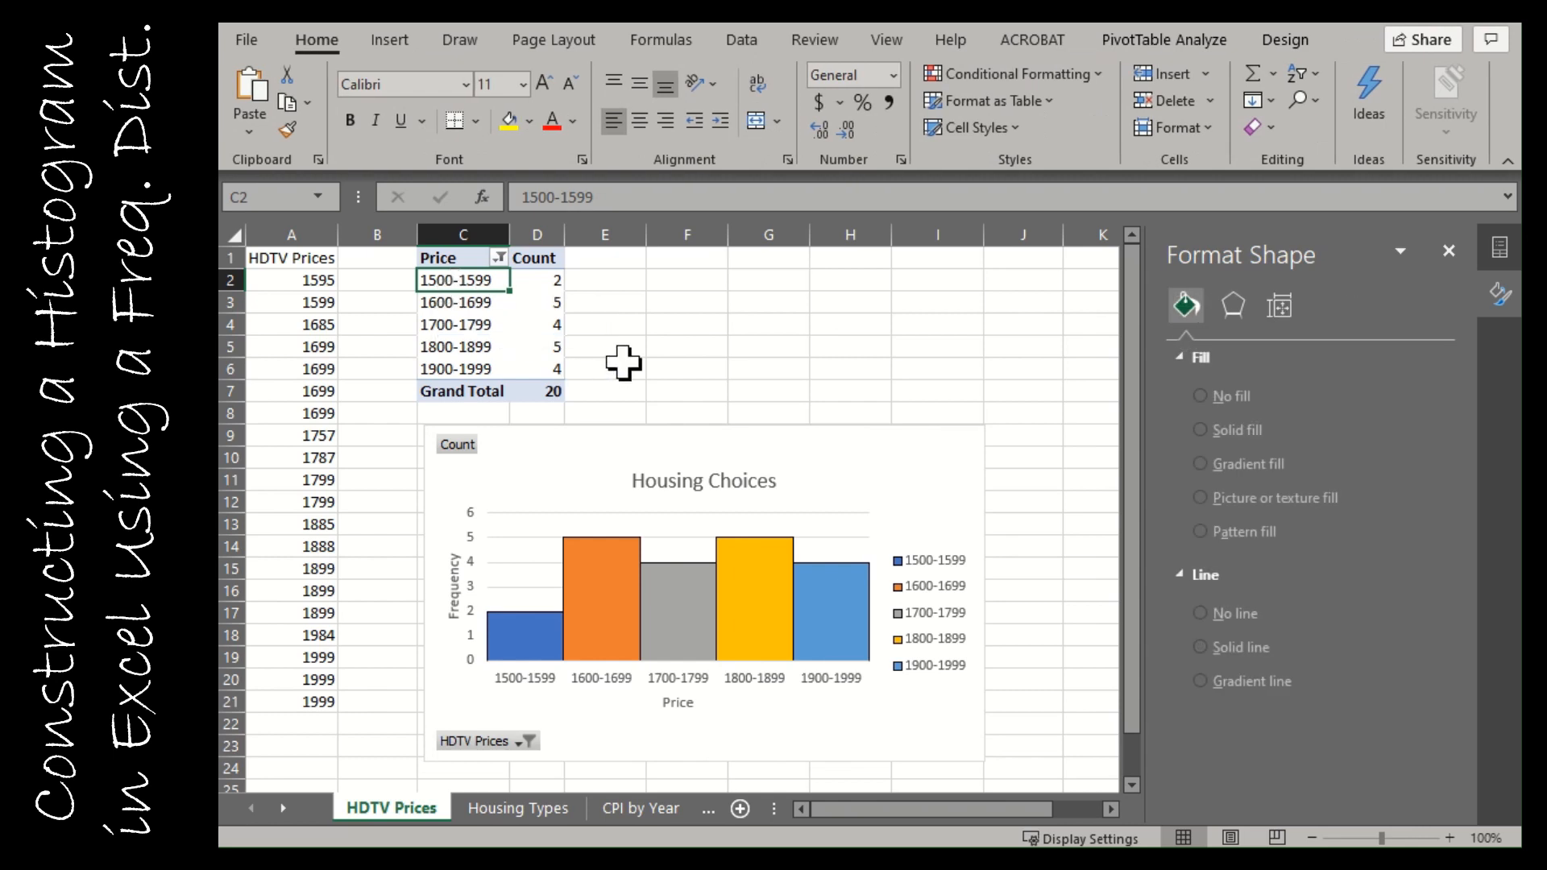
pyautogui.write('155')
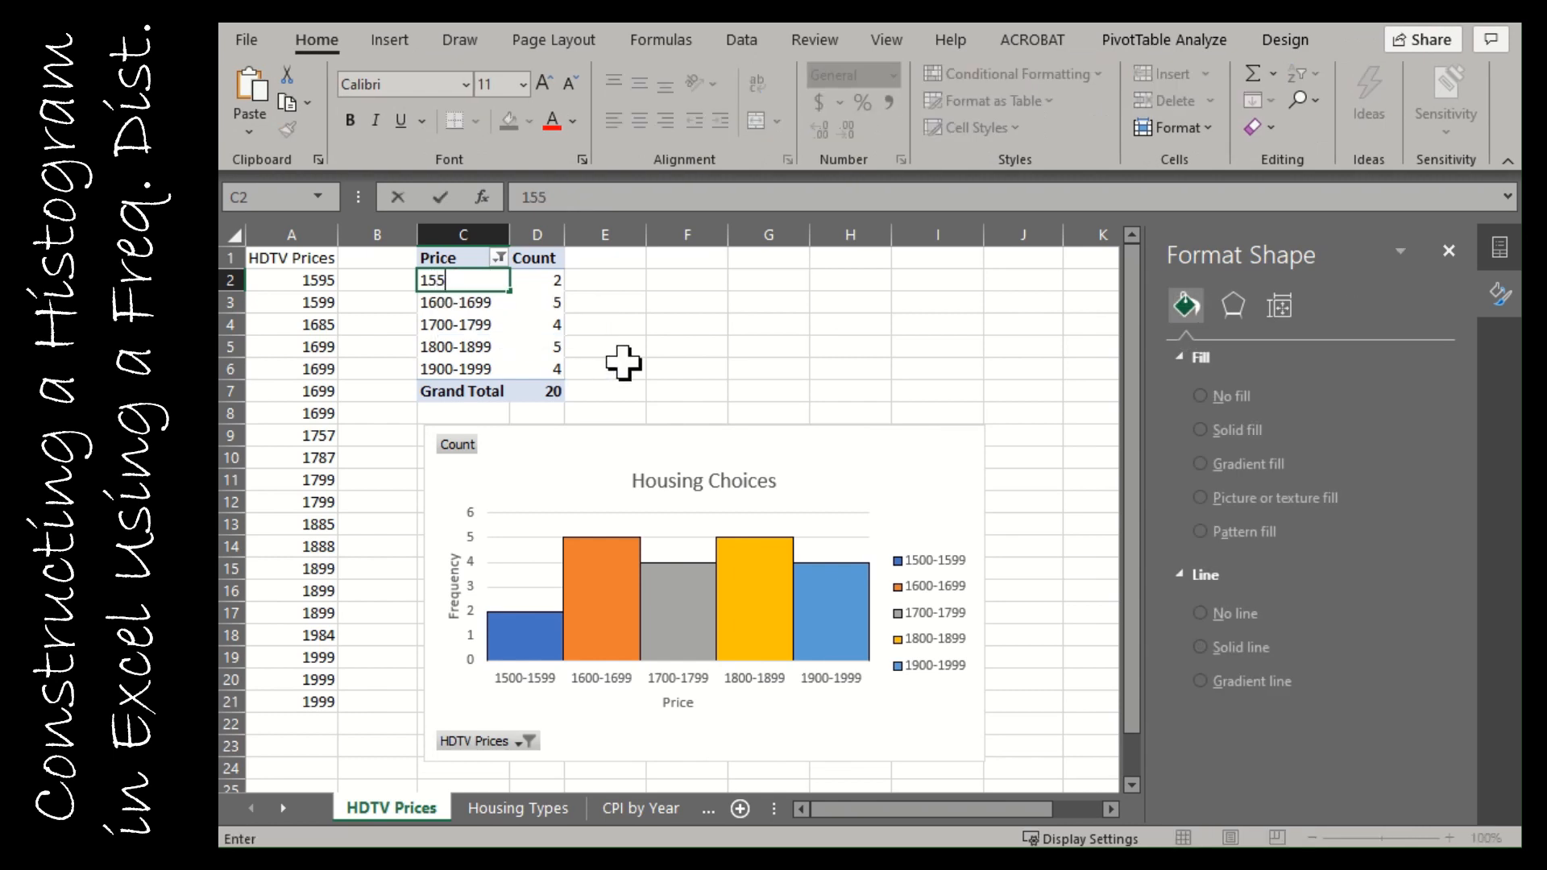
pyautogui.write('0')
pyautogui.press('Return')
pyautogui.write('1')
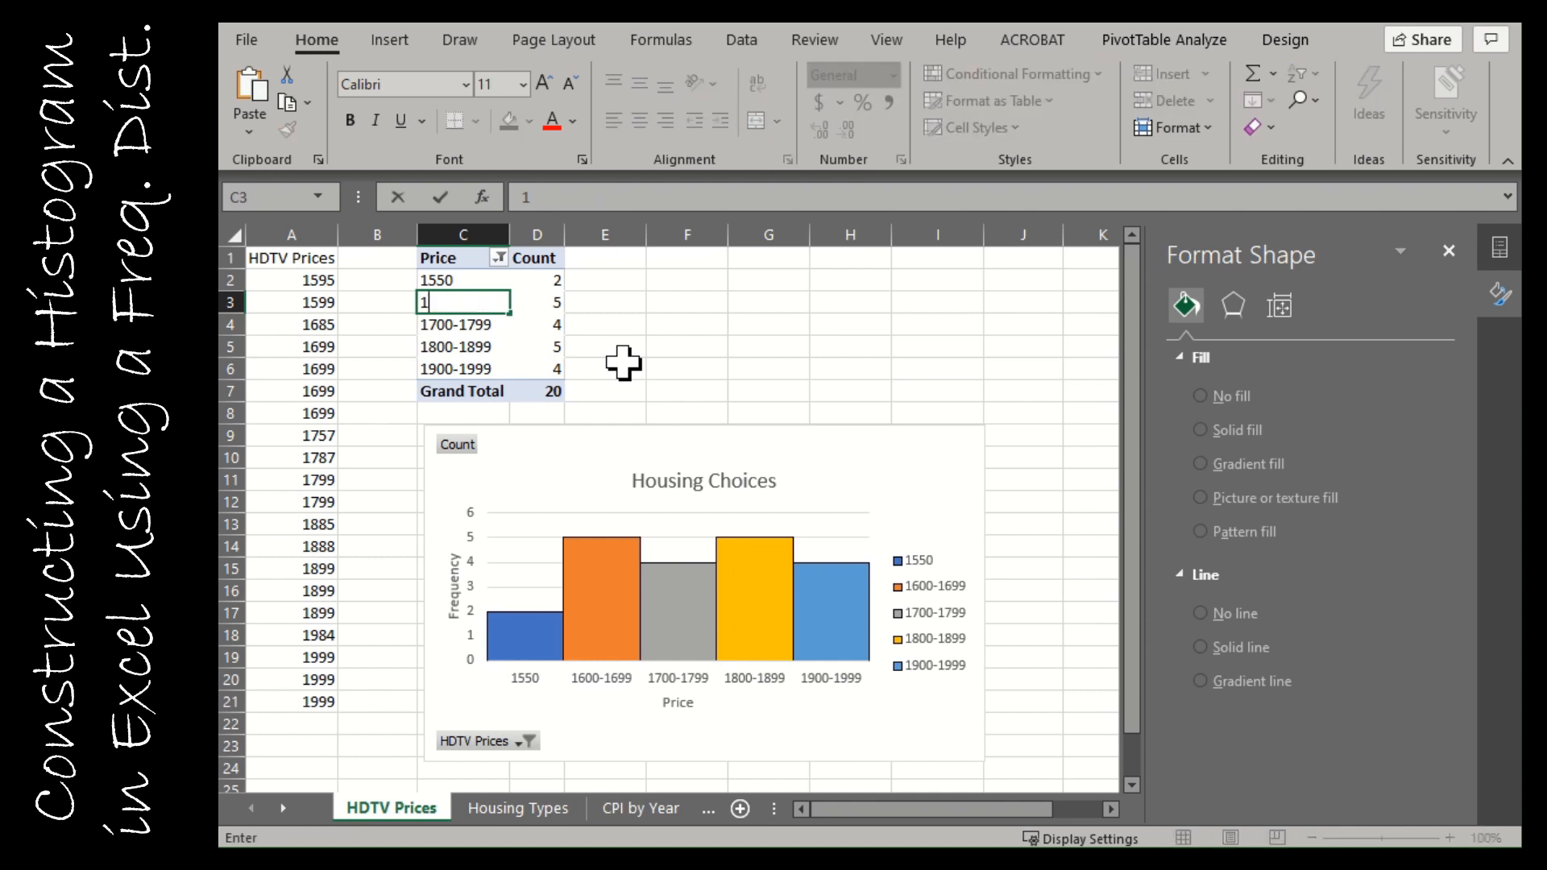
pyautogui.press('Return')
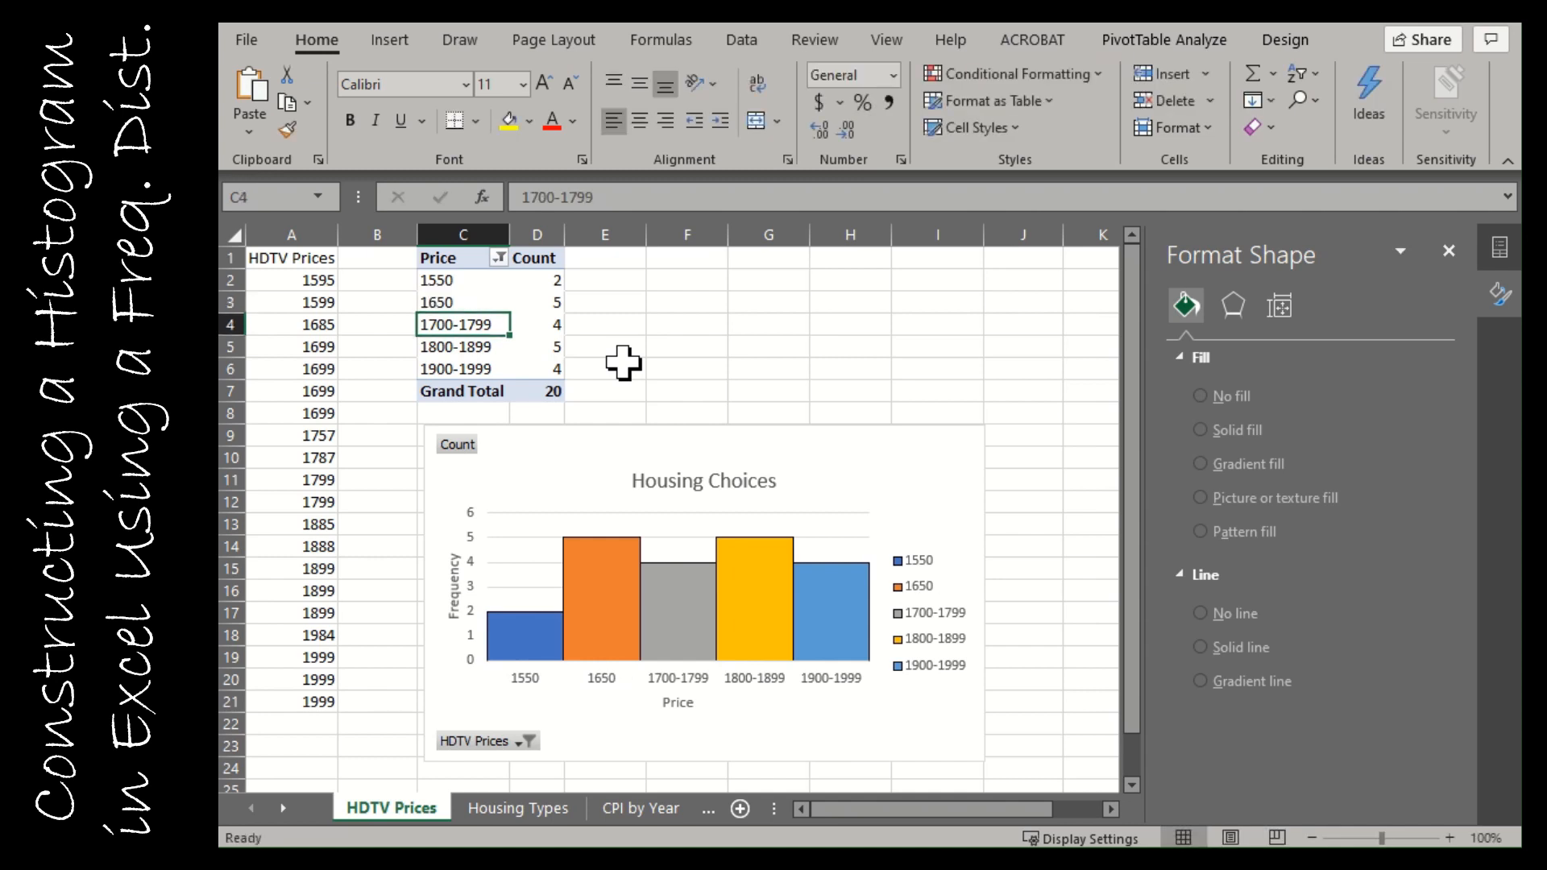
pyautogui.write('1750')
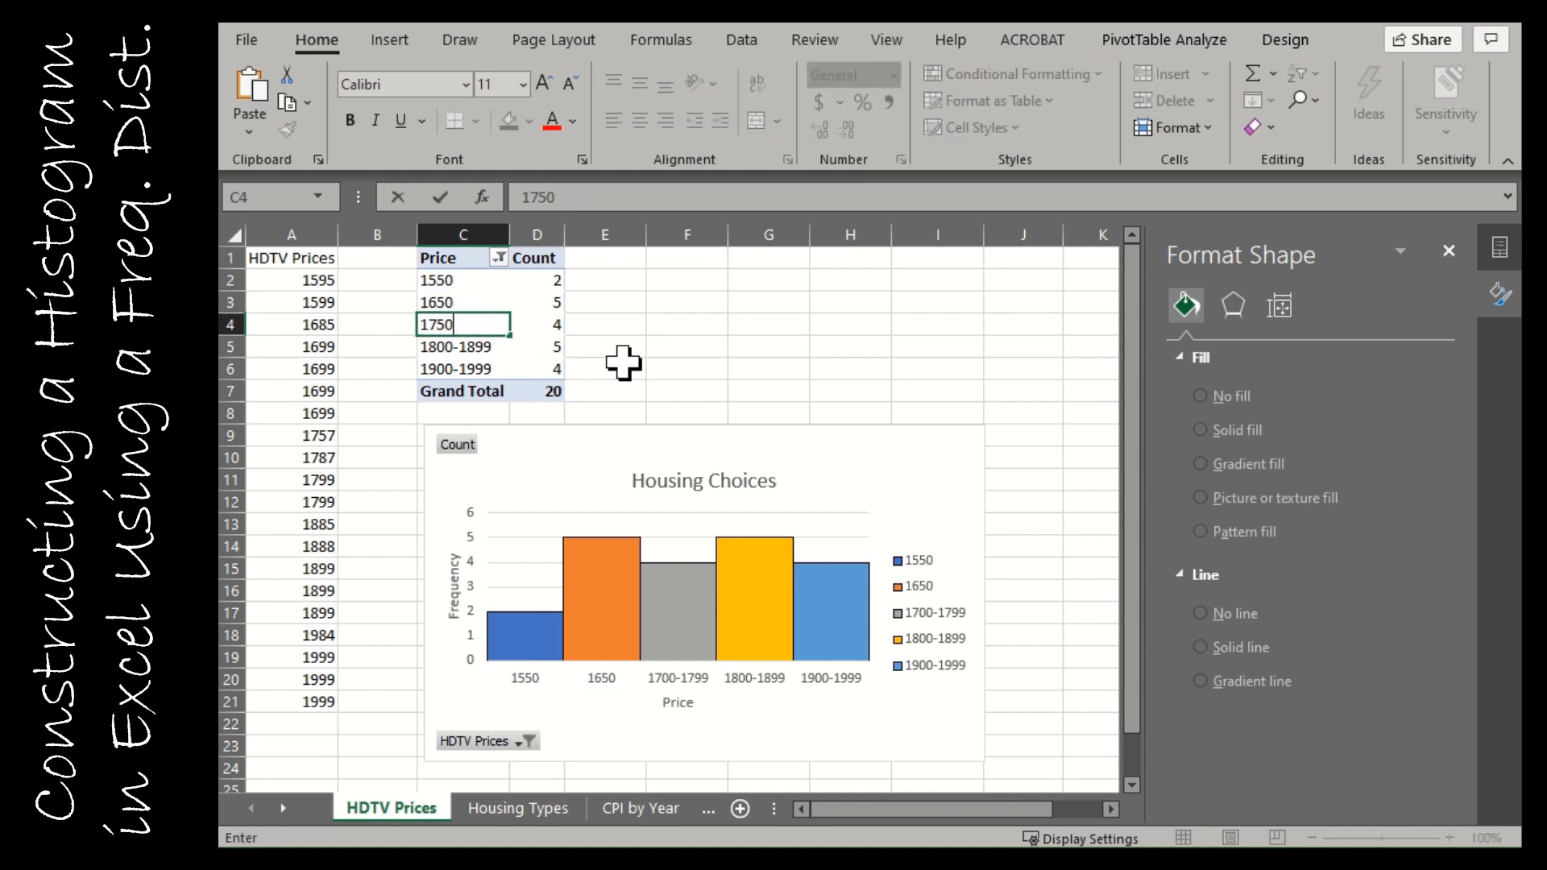
pyautogui.press('Return')
pyautogui.write('1850')
pyautogui.press('Return')
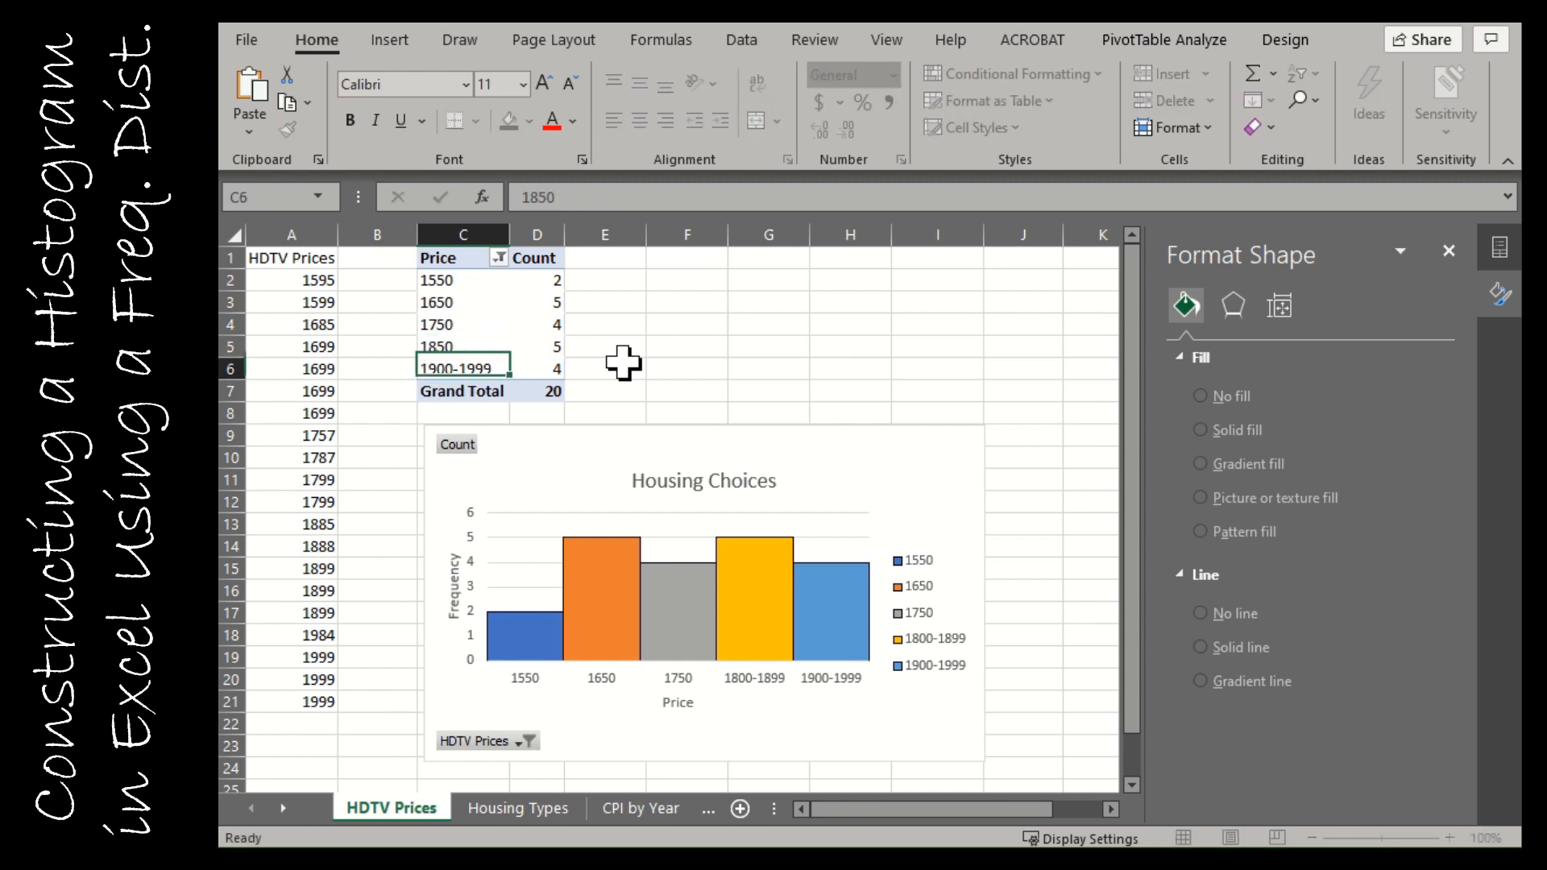
pyautogui.write('1950')
pyautogui.press('Return')
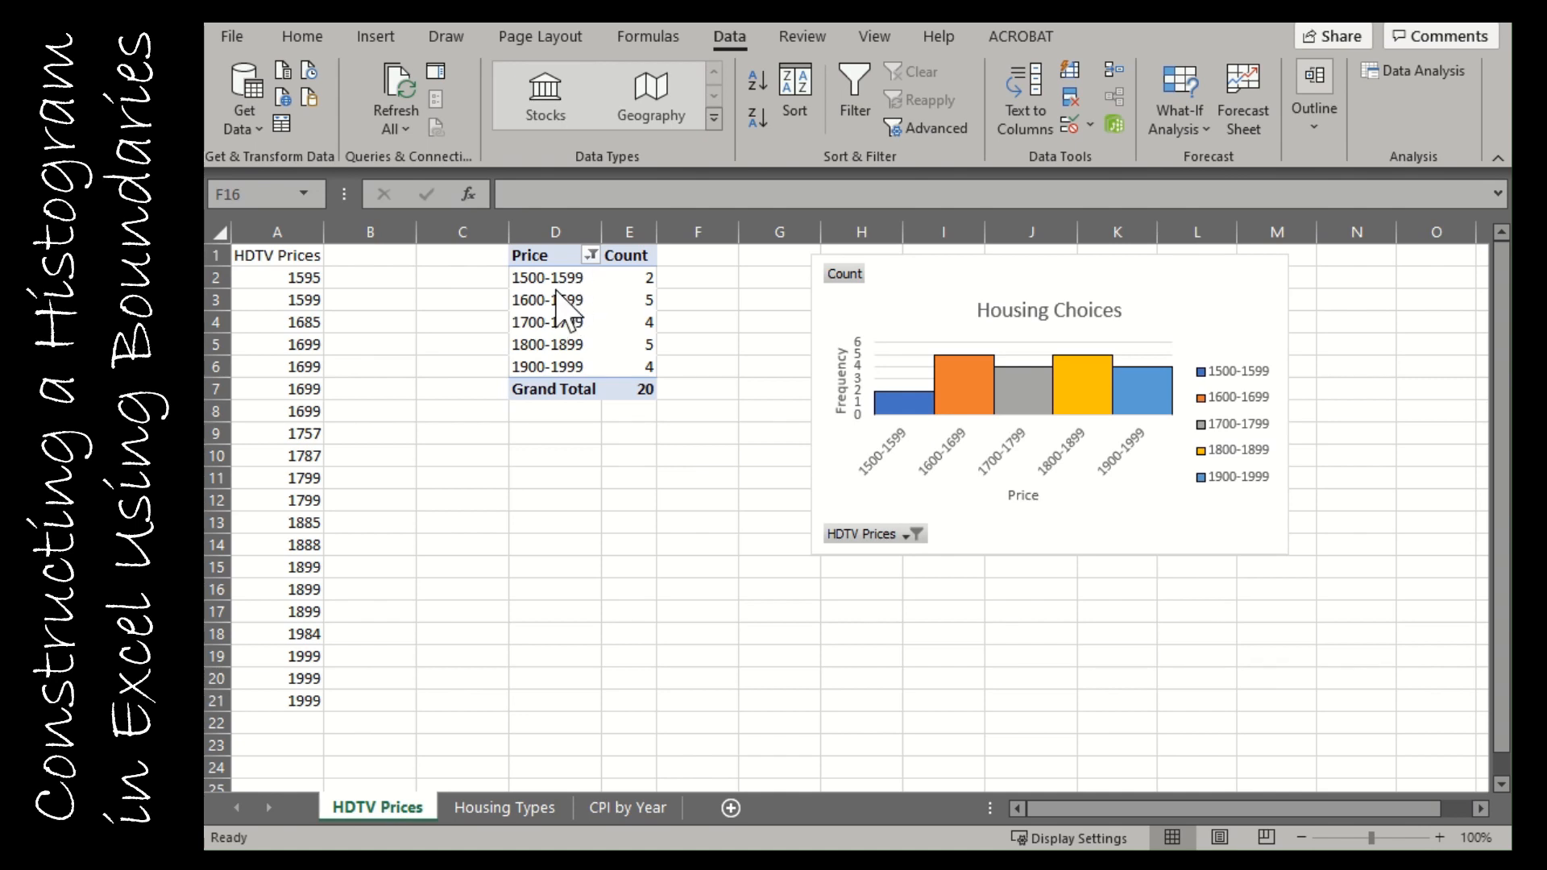
# - Enter the upper class boundaries 1599.5, 1699.5, 1799.5, 1899.5 and 1999.5 in cells B2:B6
pyautogui.click(407, 277)
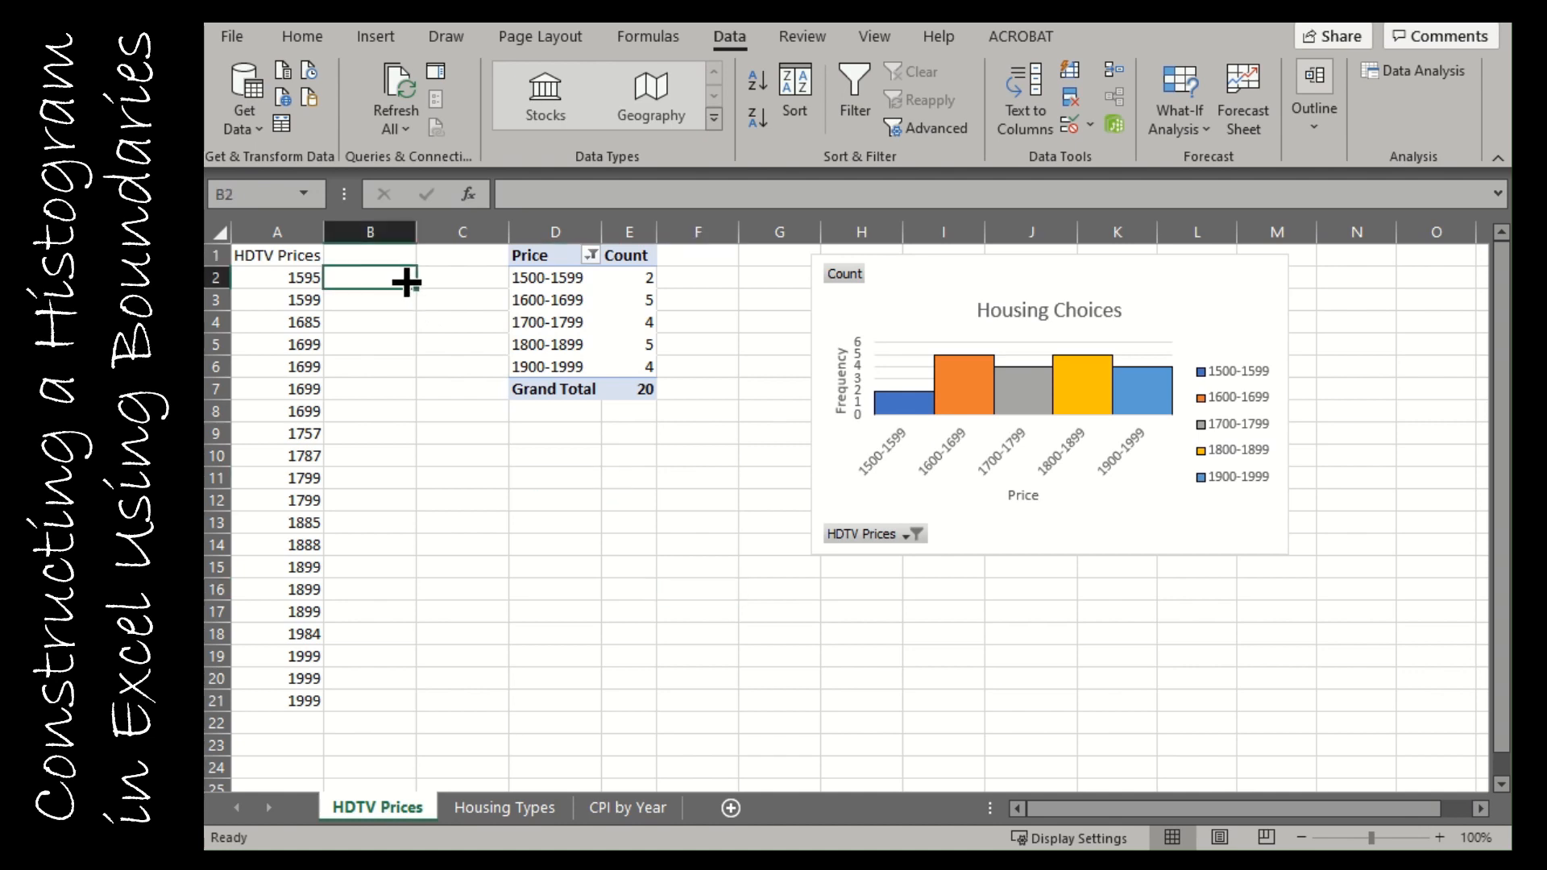
pyautogui.write('1599.')
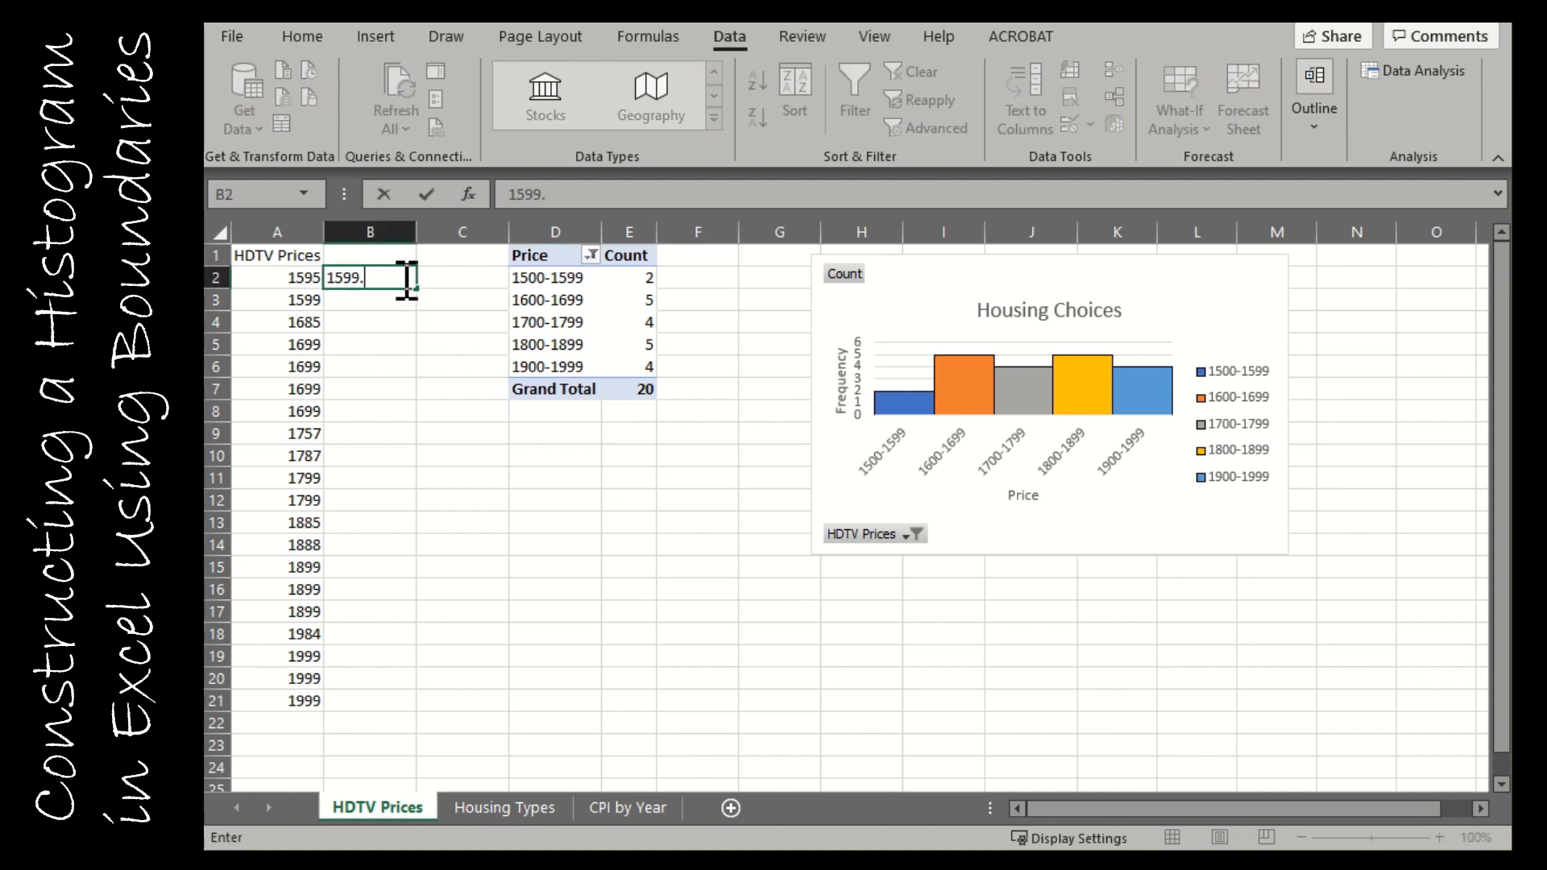
pyautogui.write('5')
pyautogui.press('Return')
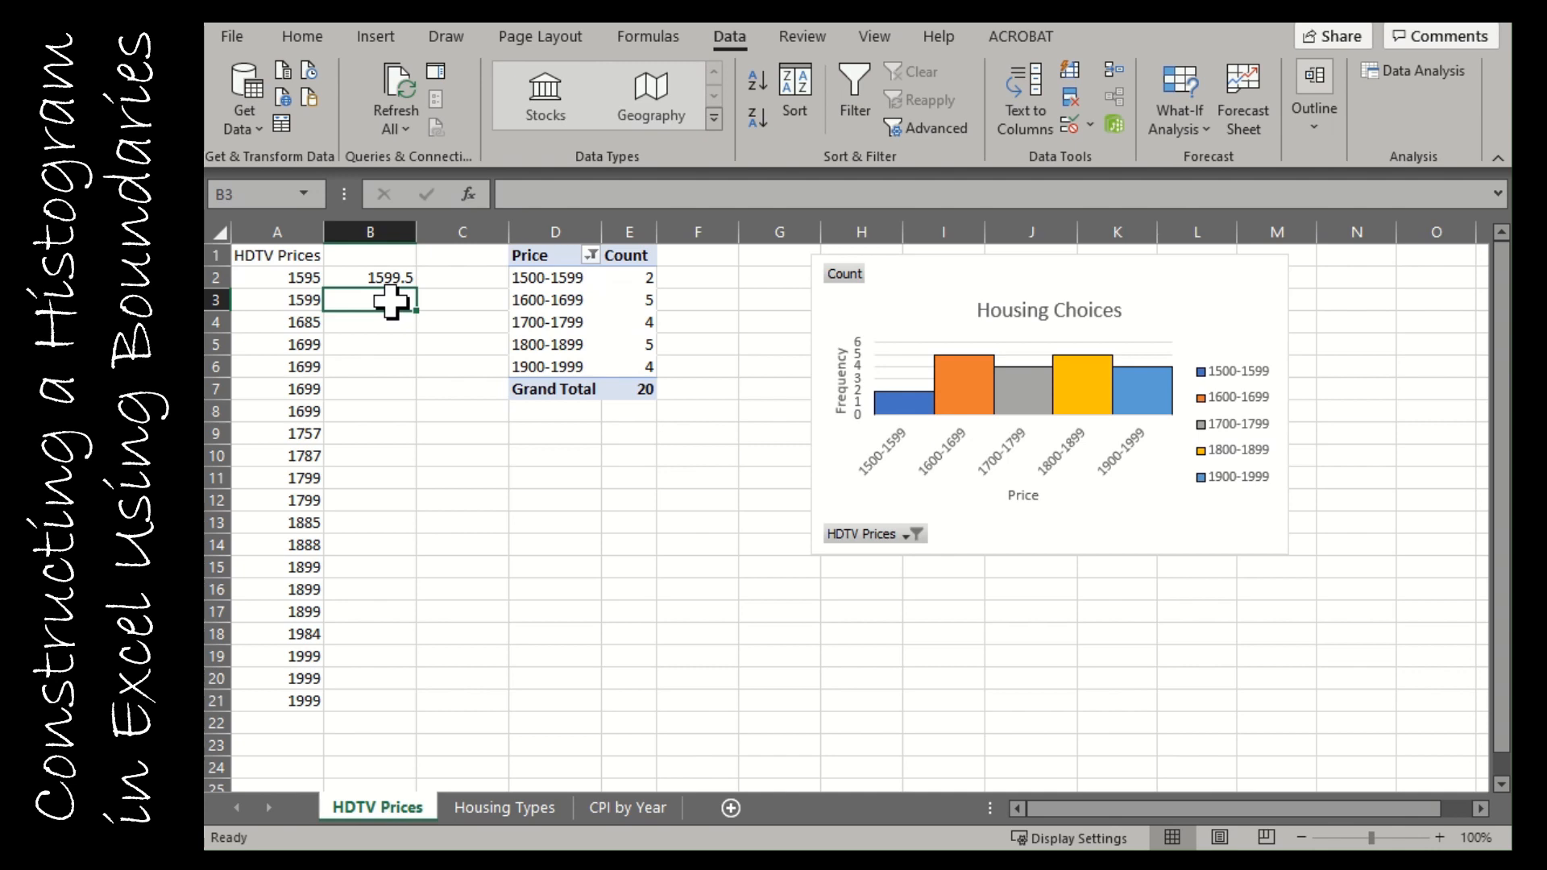
pyautogui.write('1699.5')
pyautogui.press('Return')
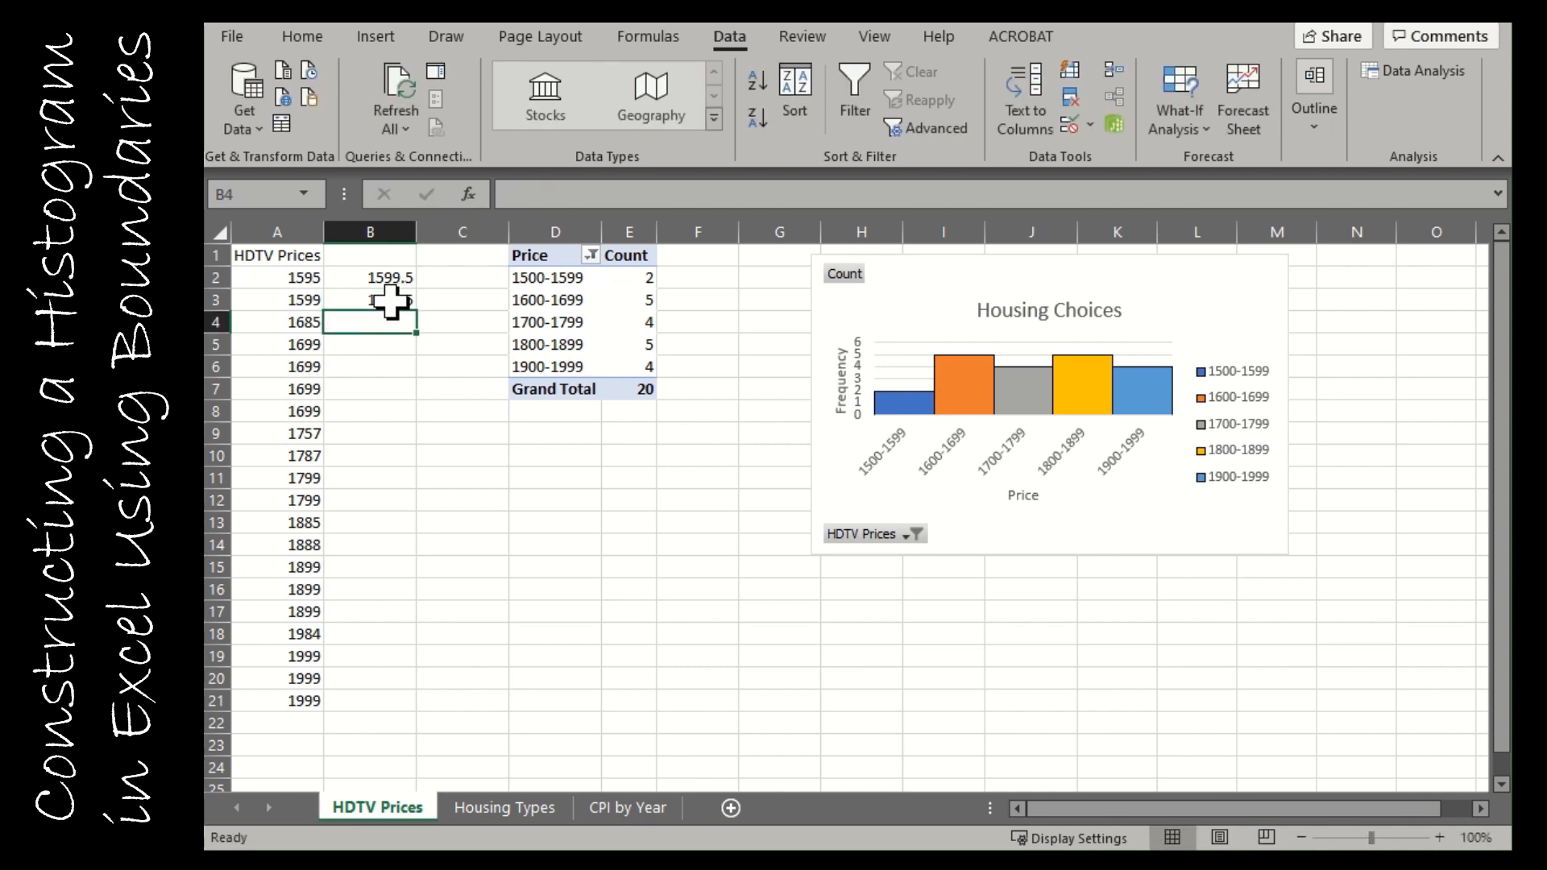
pyautogui.write('1799')
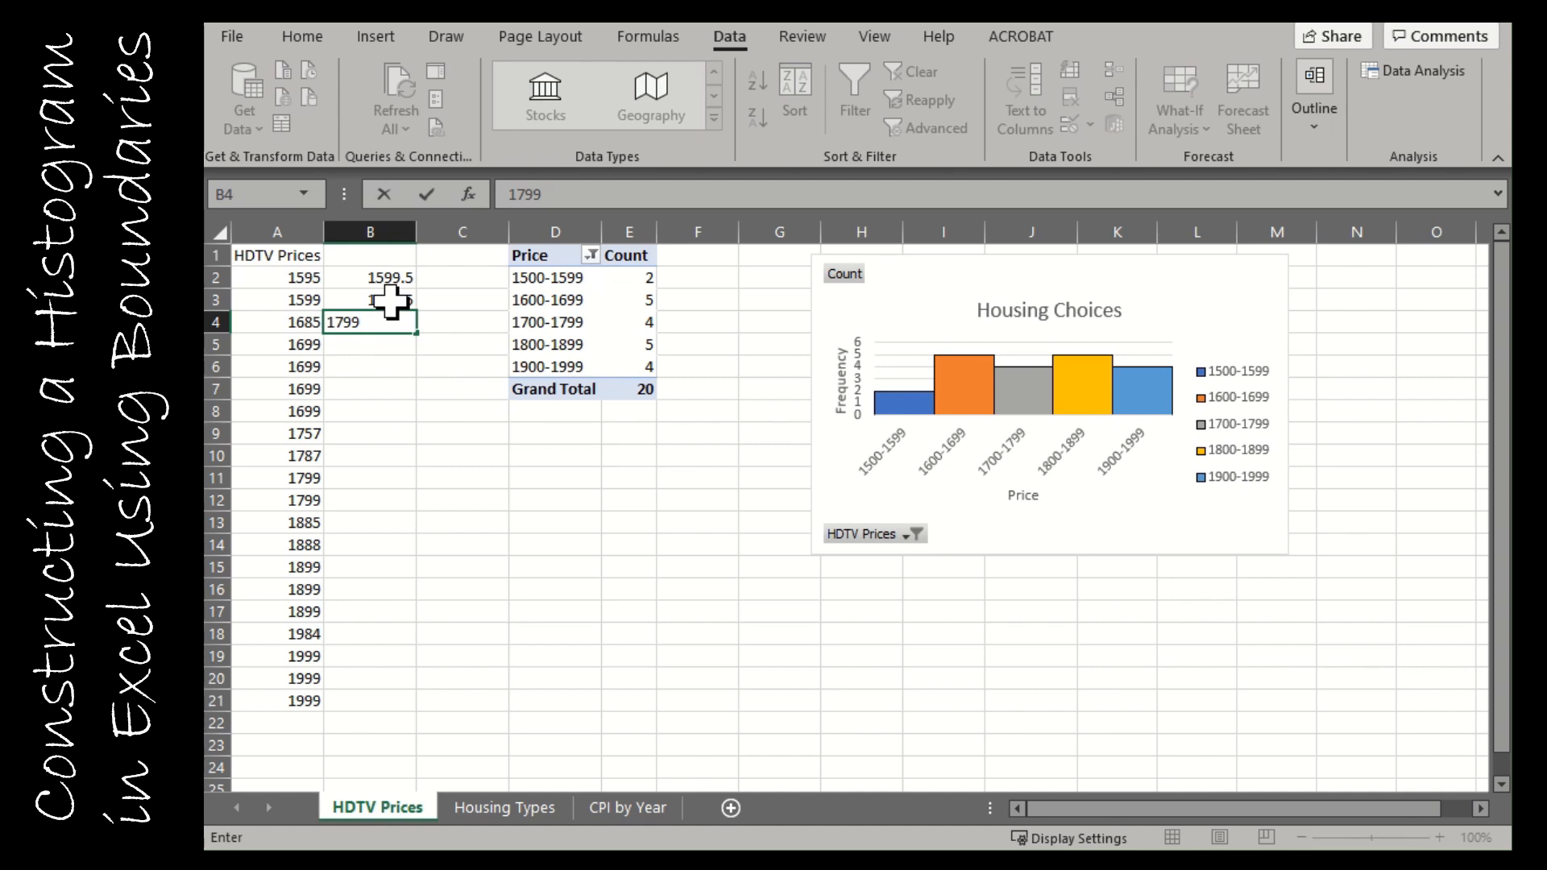
pyautogui.write('.5')
pyautogui.press('Return')
pyautogui.write('18')
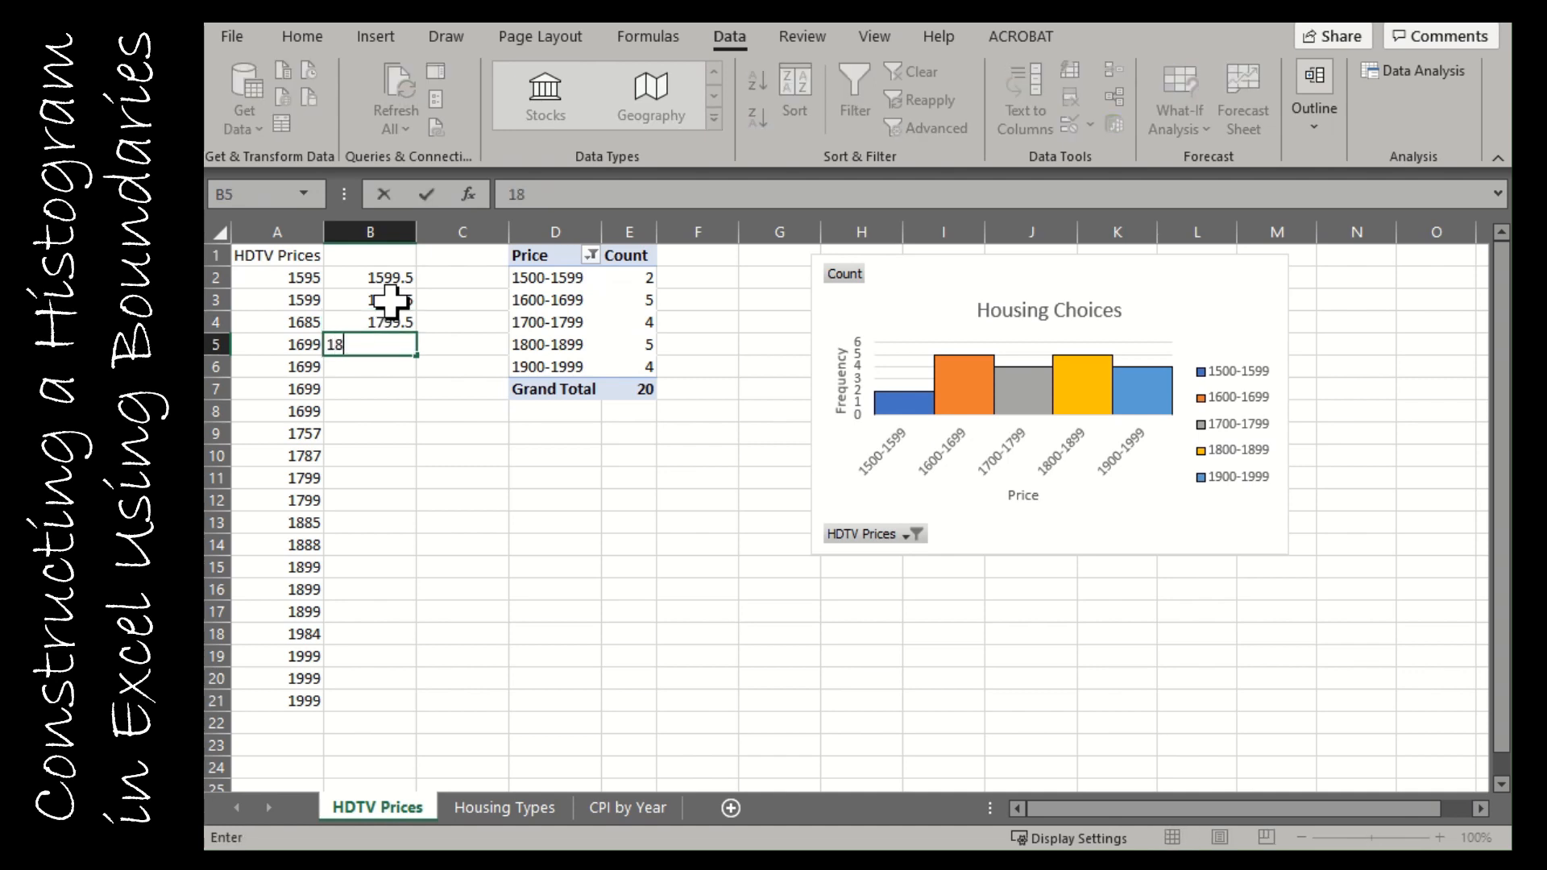
pyautogui.write('99.5')
pyautogui.press('Return')
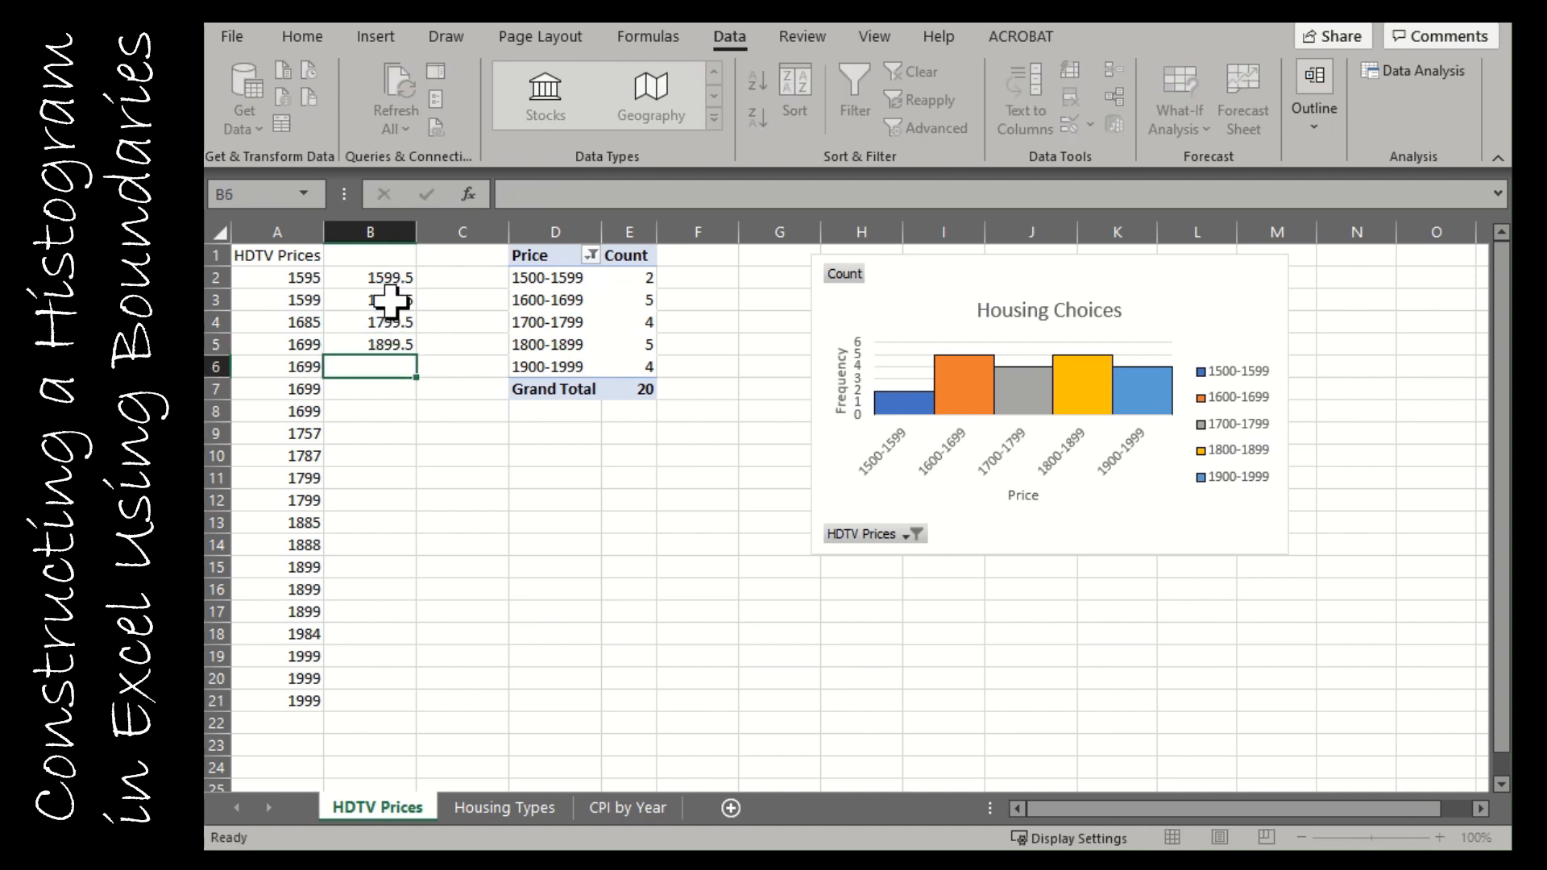
pyautogui.write('1999.5')
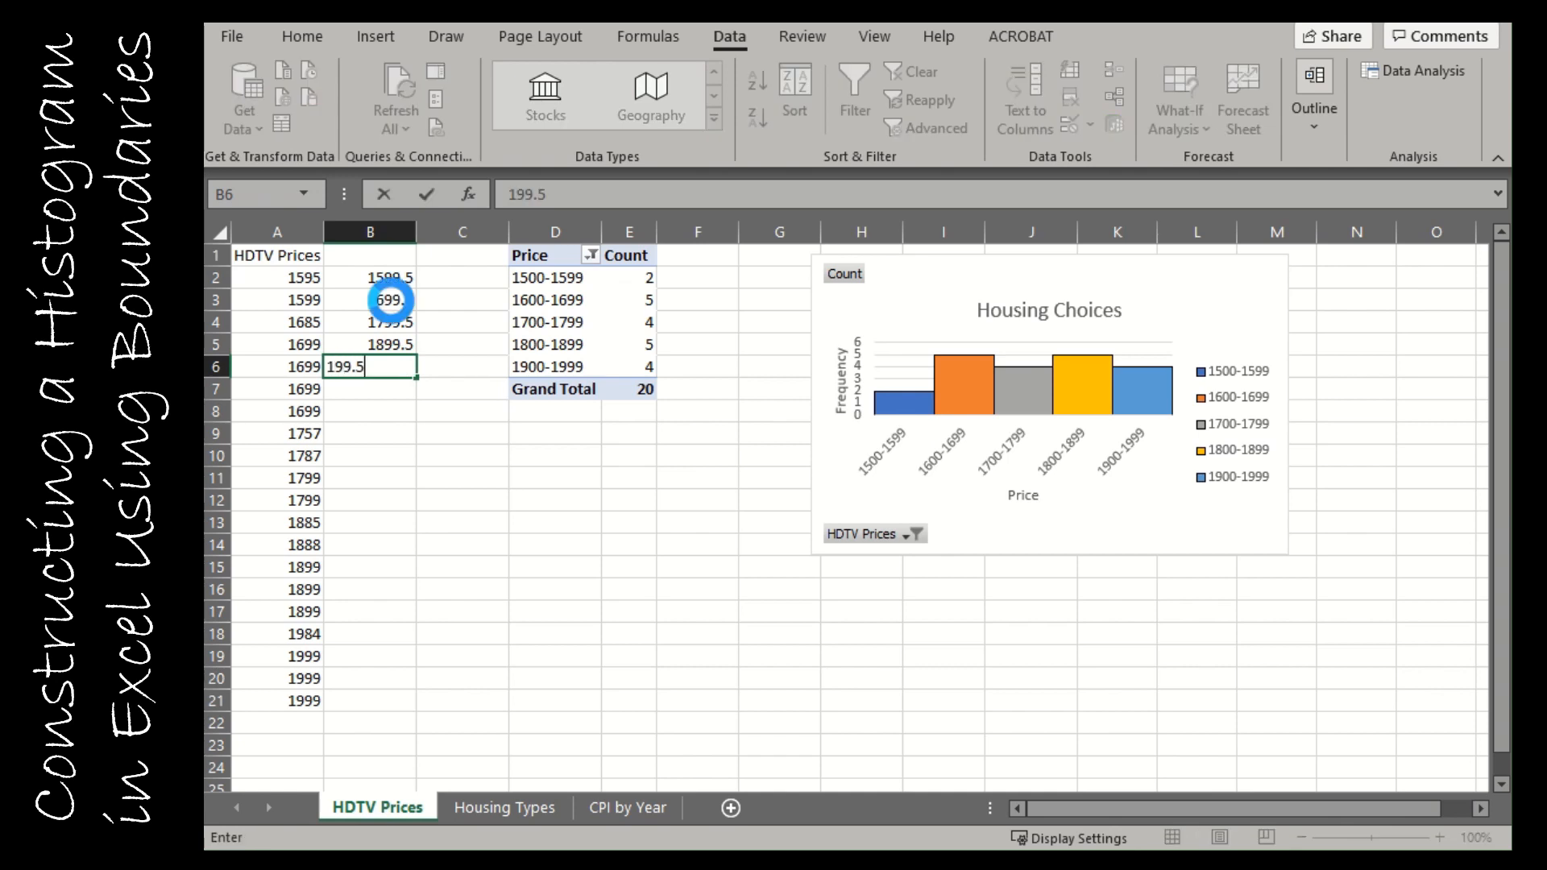
pyautogui.press('Return')
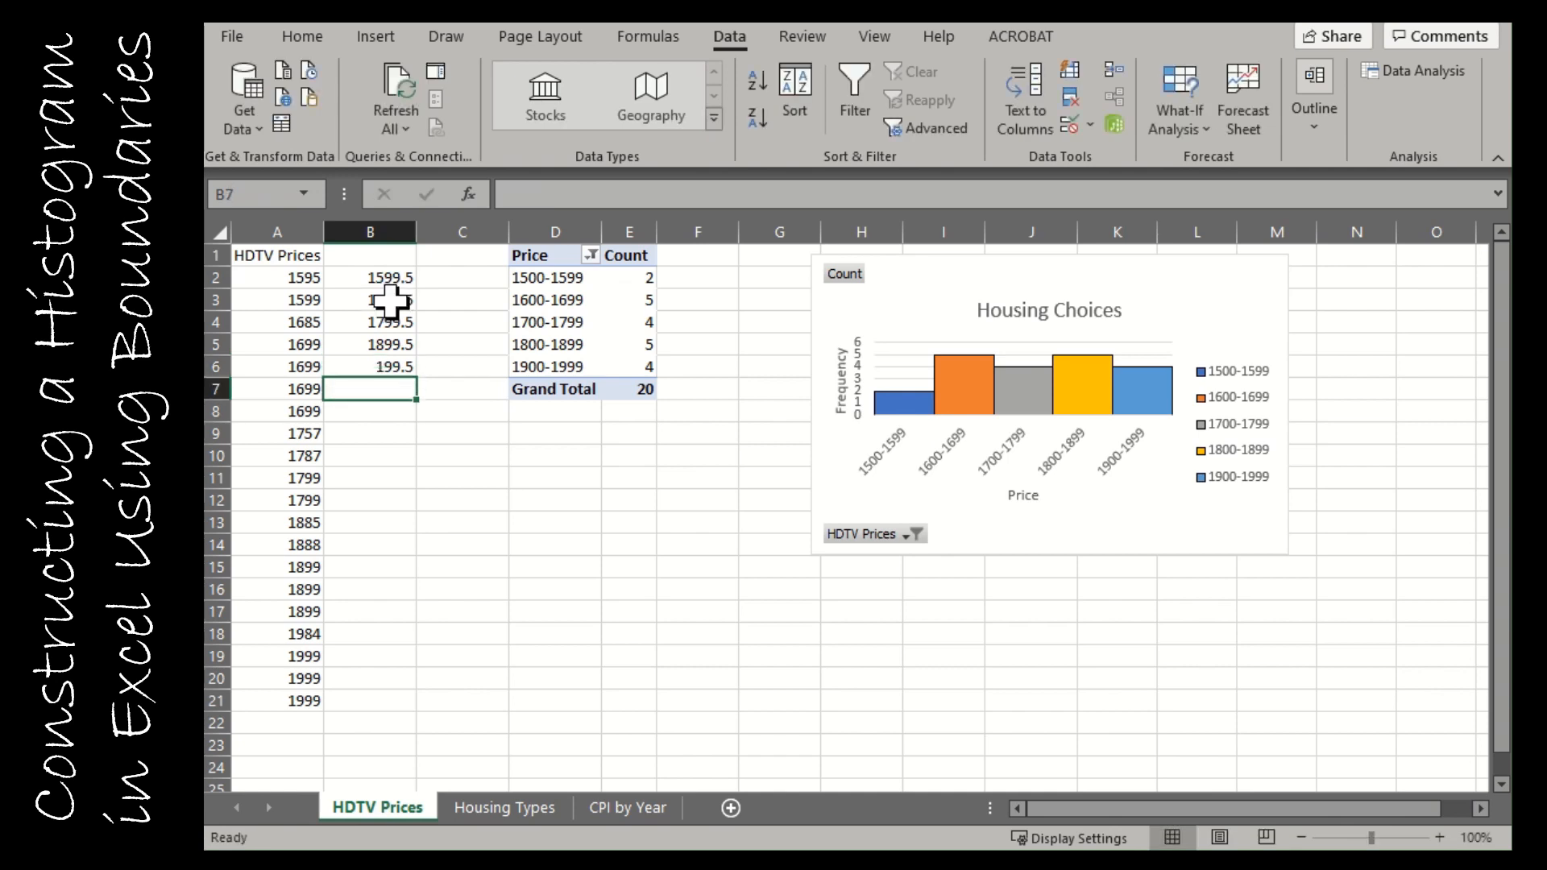
pyautogui.click(391, 369)
pyautogui.write('19')
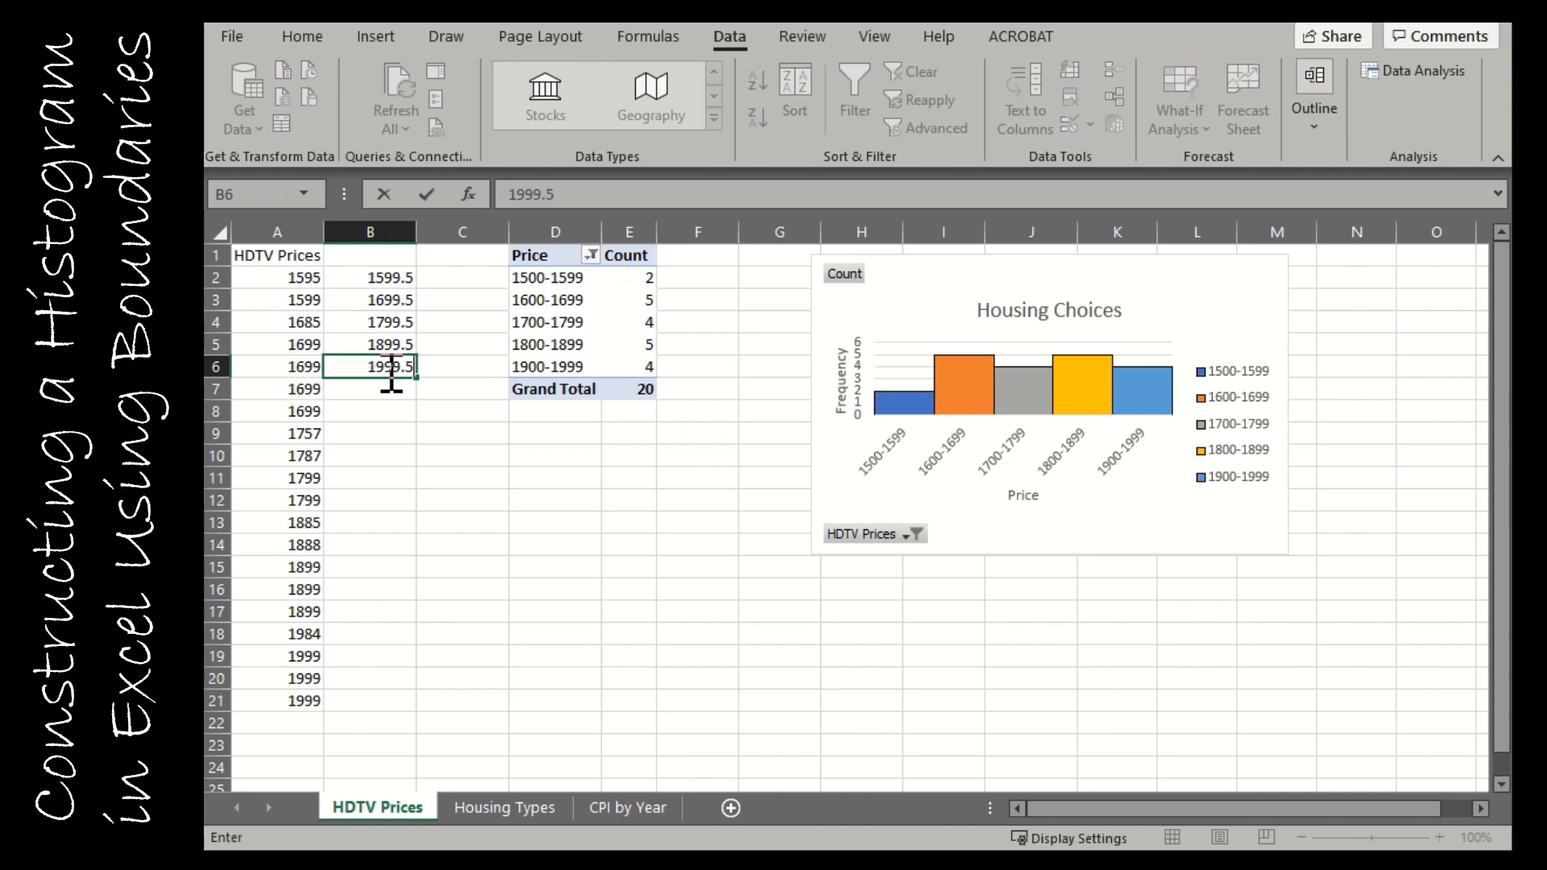
pyautogui.press('Return')
# - Label the class boundary column with the heading "Boundaries" in cell B1
pyautogui.click(375, 256)
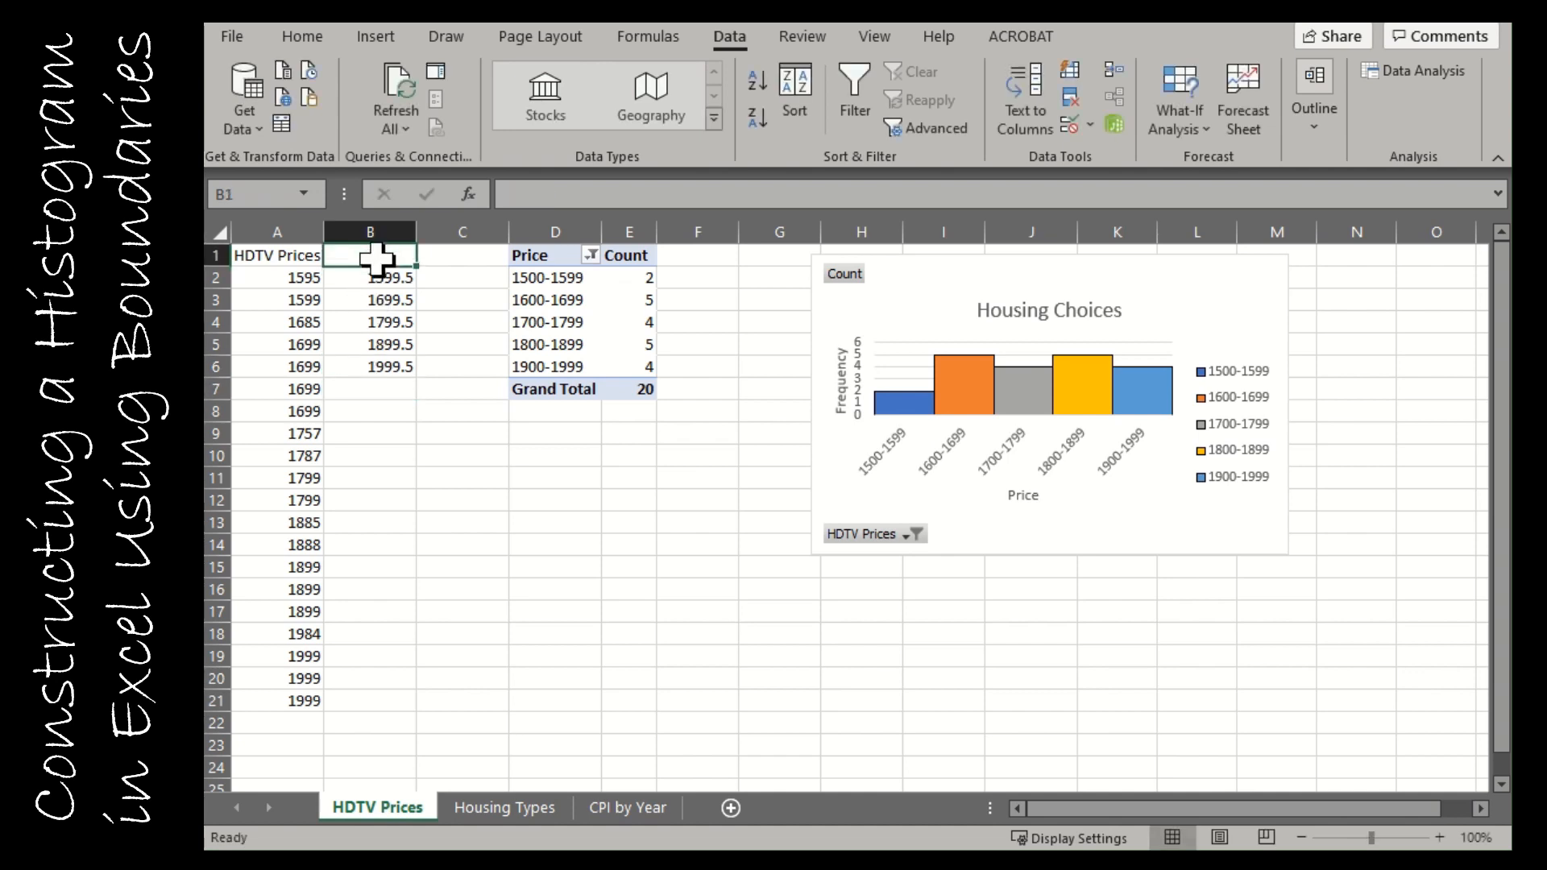
pyautogui.write('Boundarie')
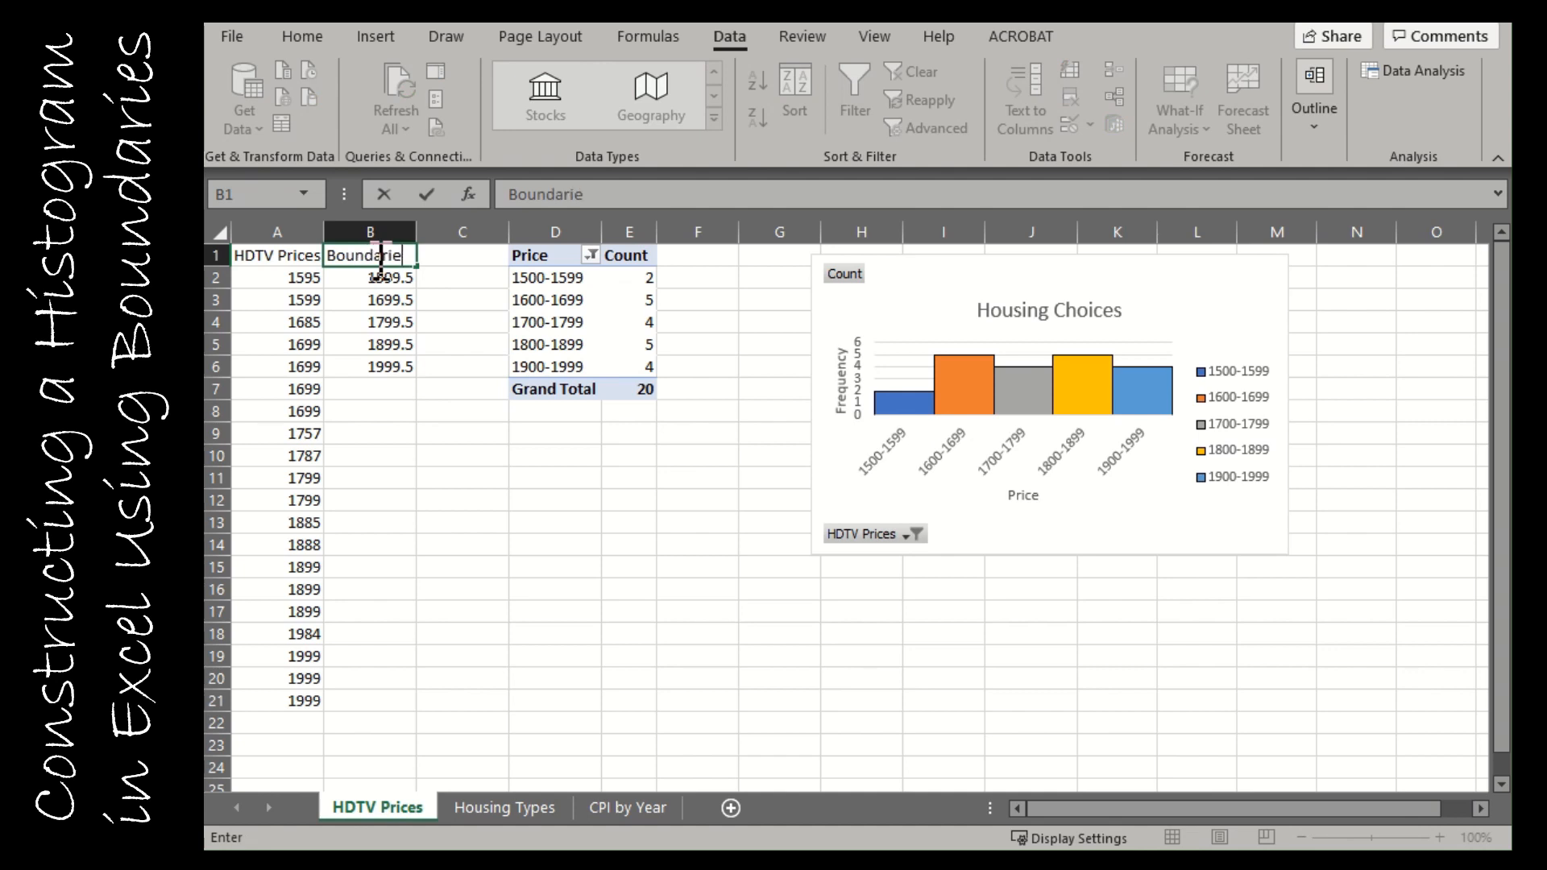
pyautogui.write('s')
pyautogui.press('Return')
pyautogui.click(470, 520)
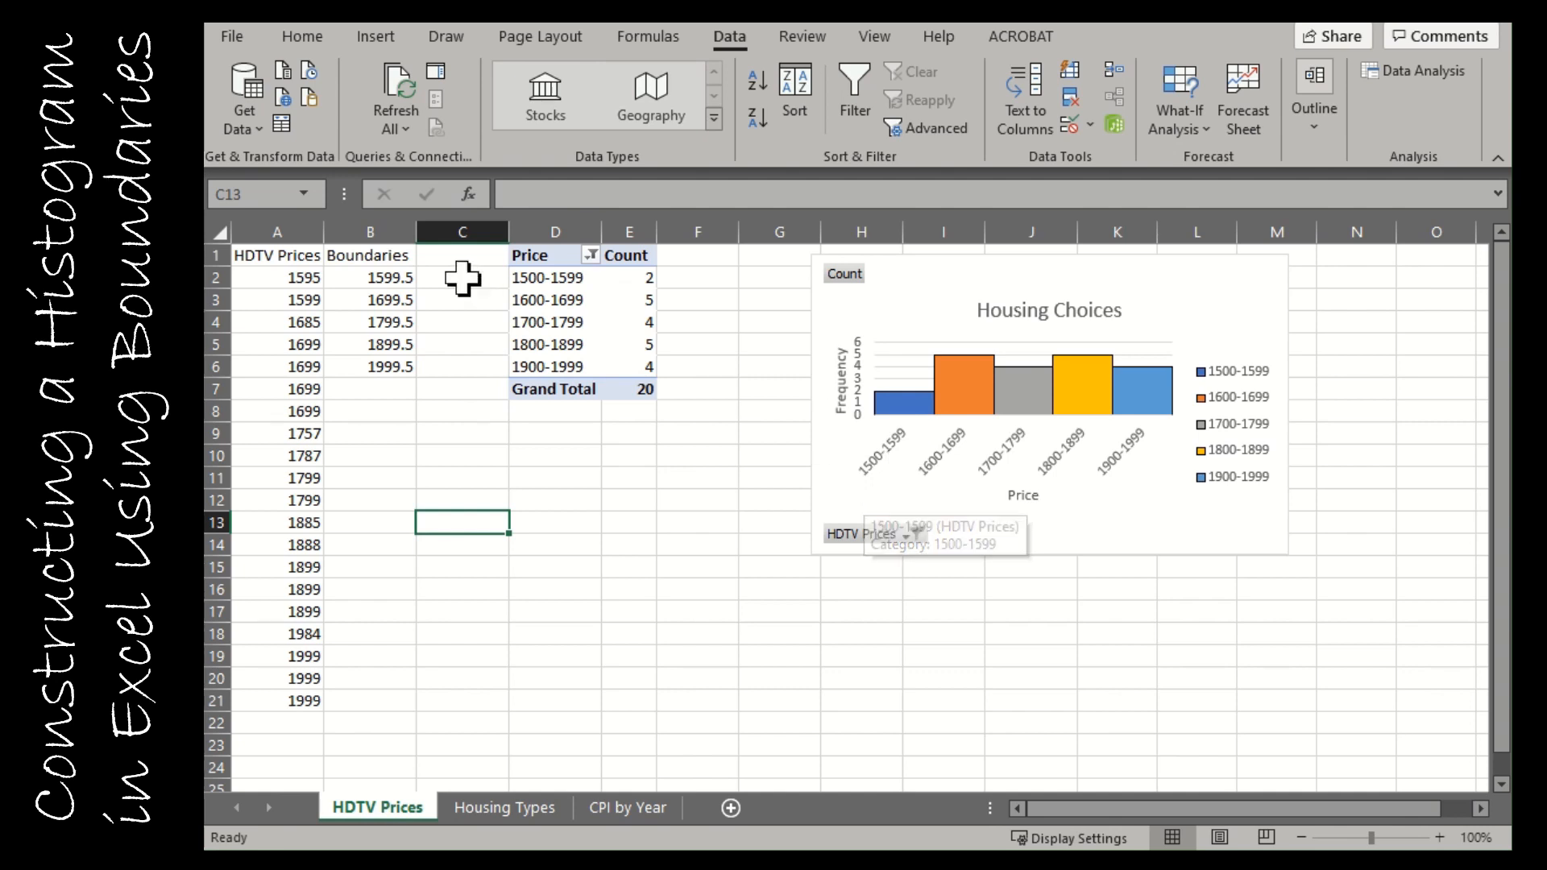
pyautogui.click(375, 280)
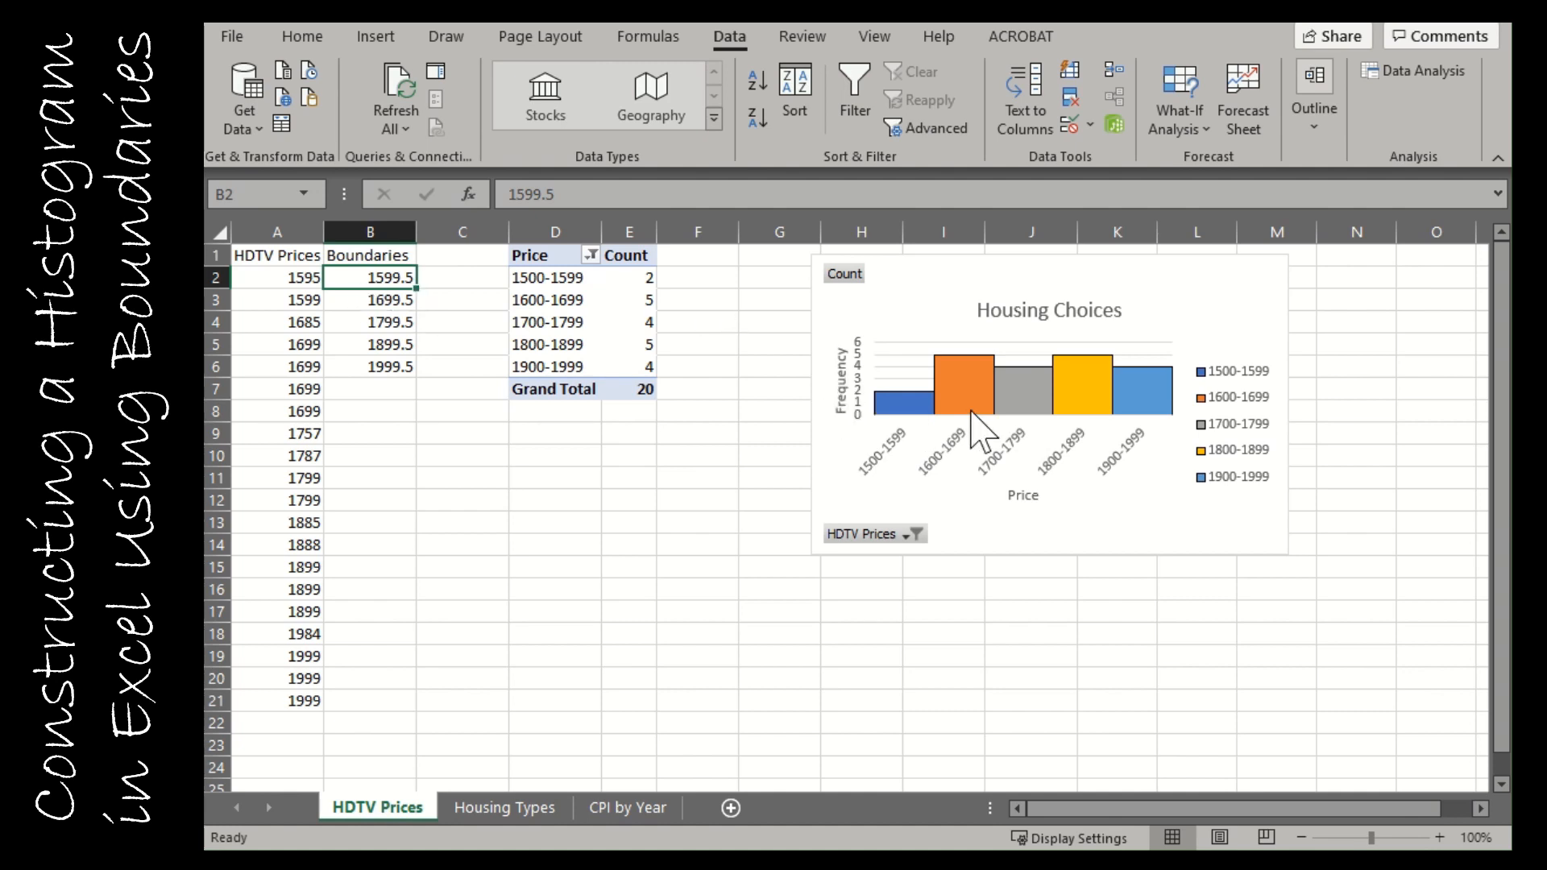
pyautogui.click(607, 604)
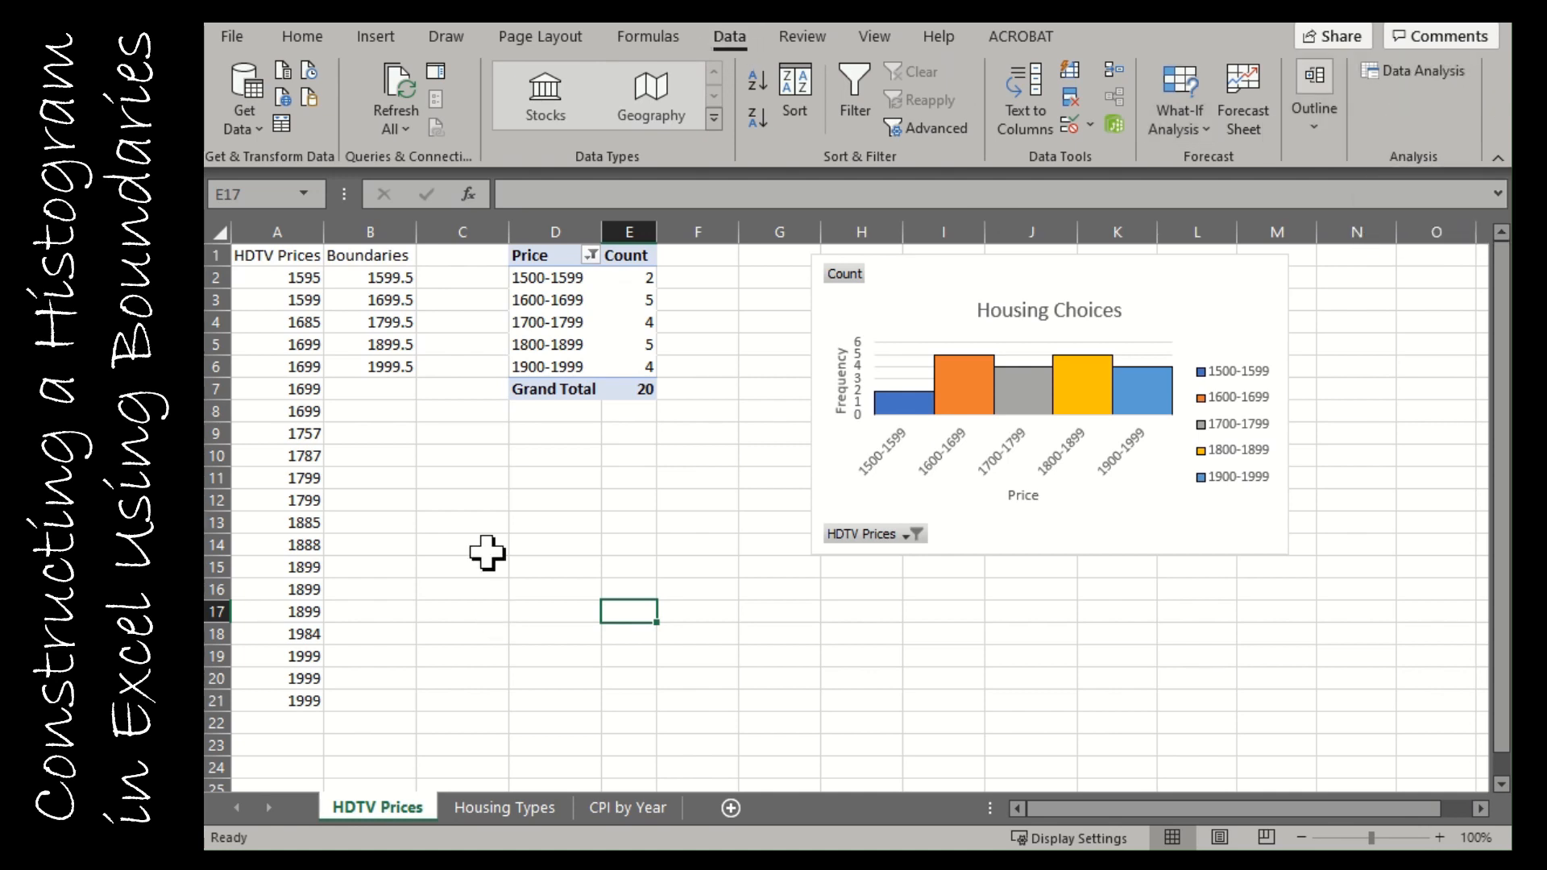
# - Check the Analysis ToolPak entry among the add-ins in Excel Options and close the options without changing anything
pyautogui.click(228, 36)
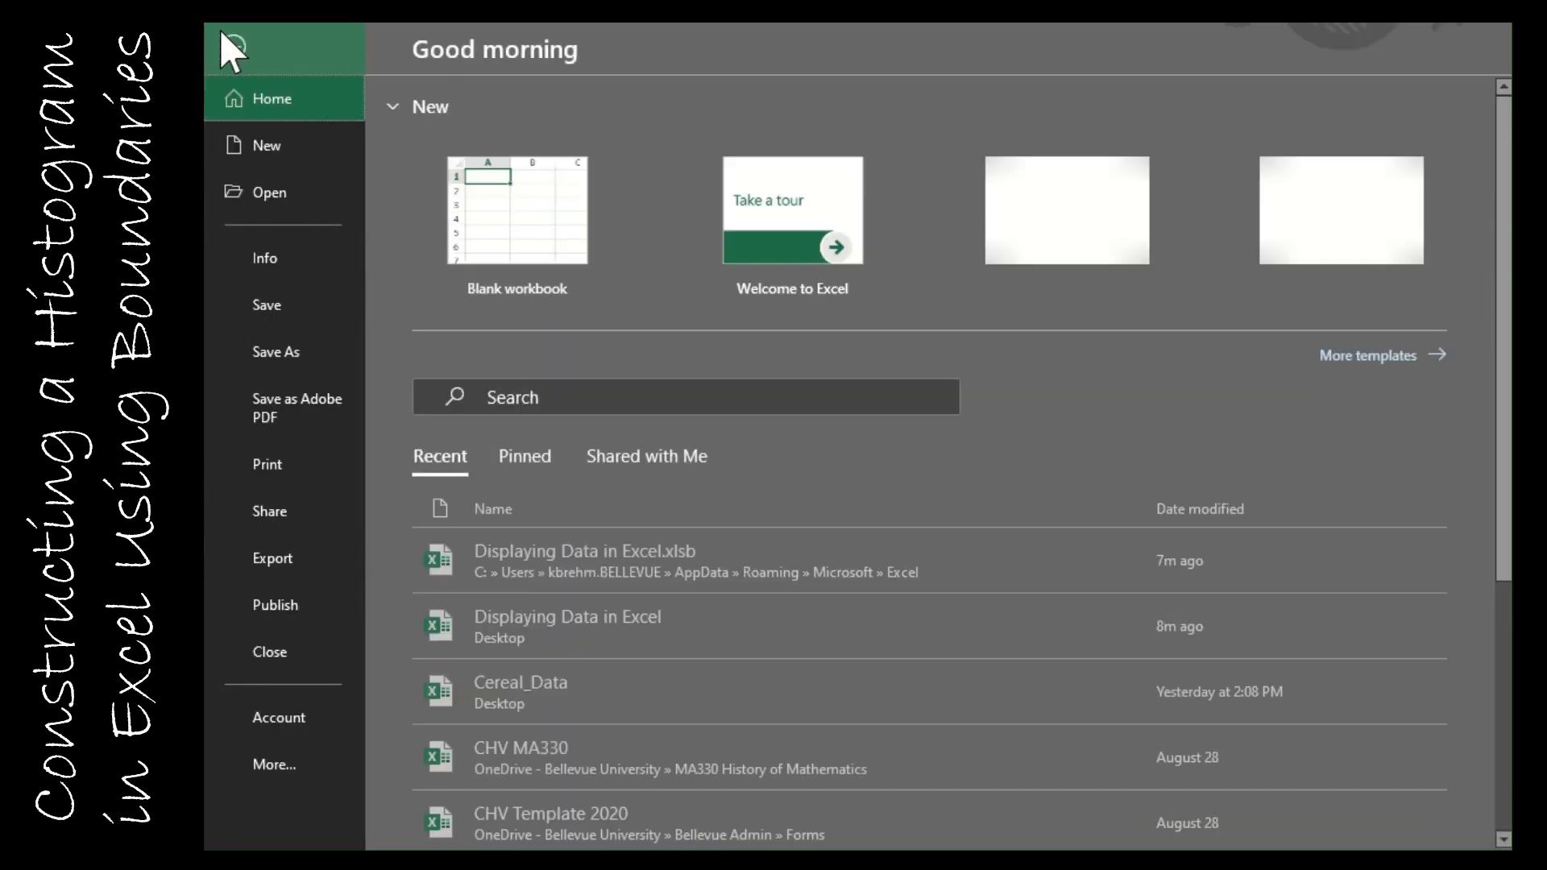
pyautogui.click(282, 777)
pyautogui.click(413, 813)
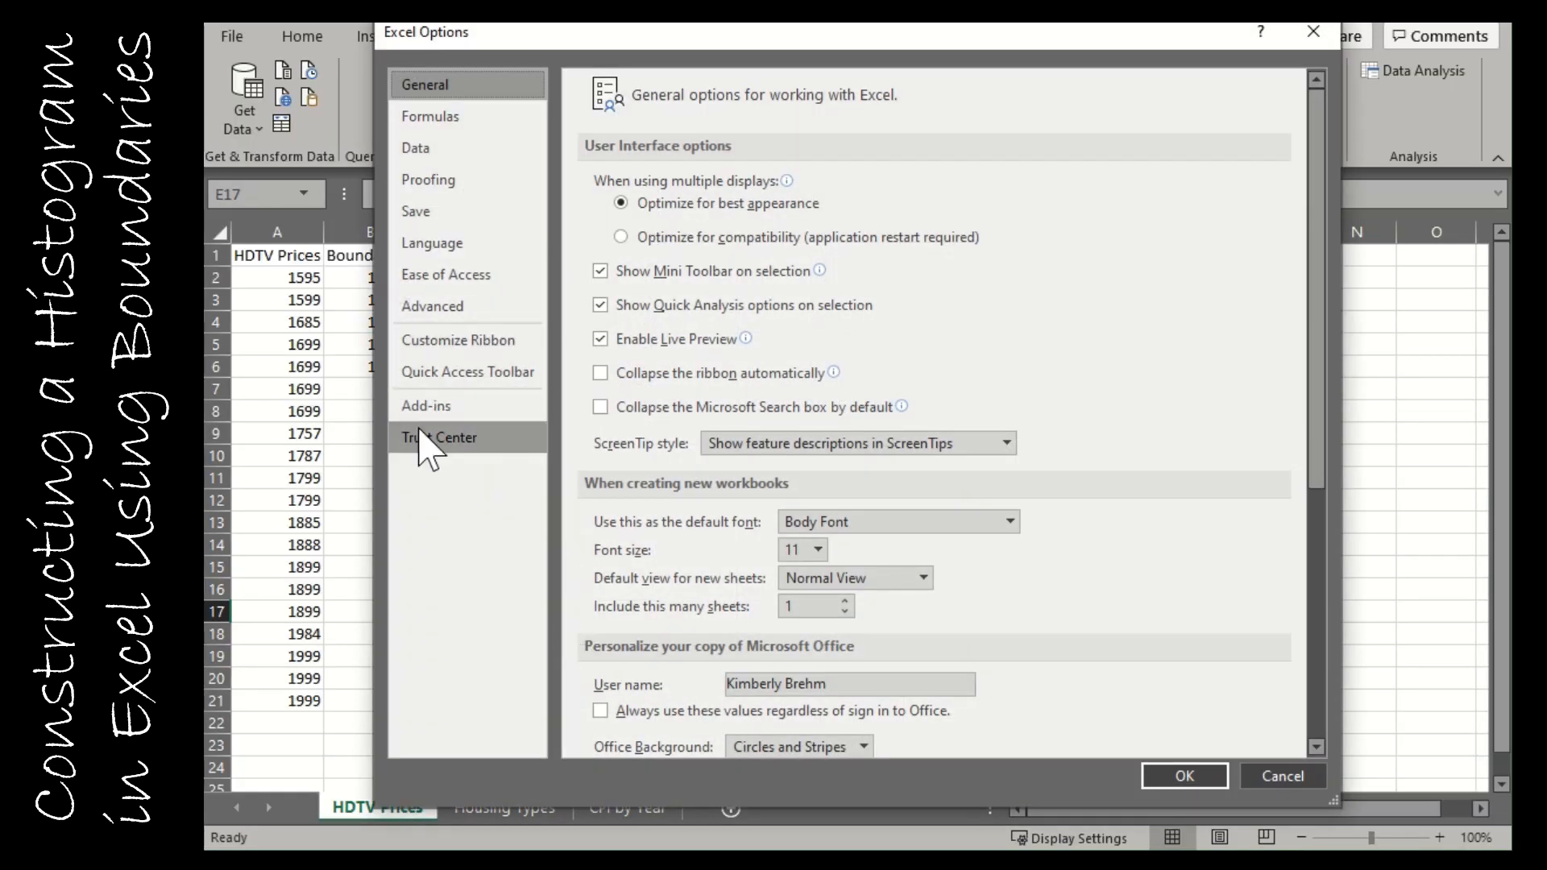
pyautogui.click(425, 405)
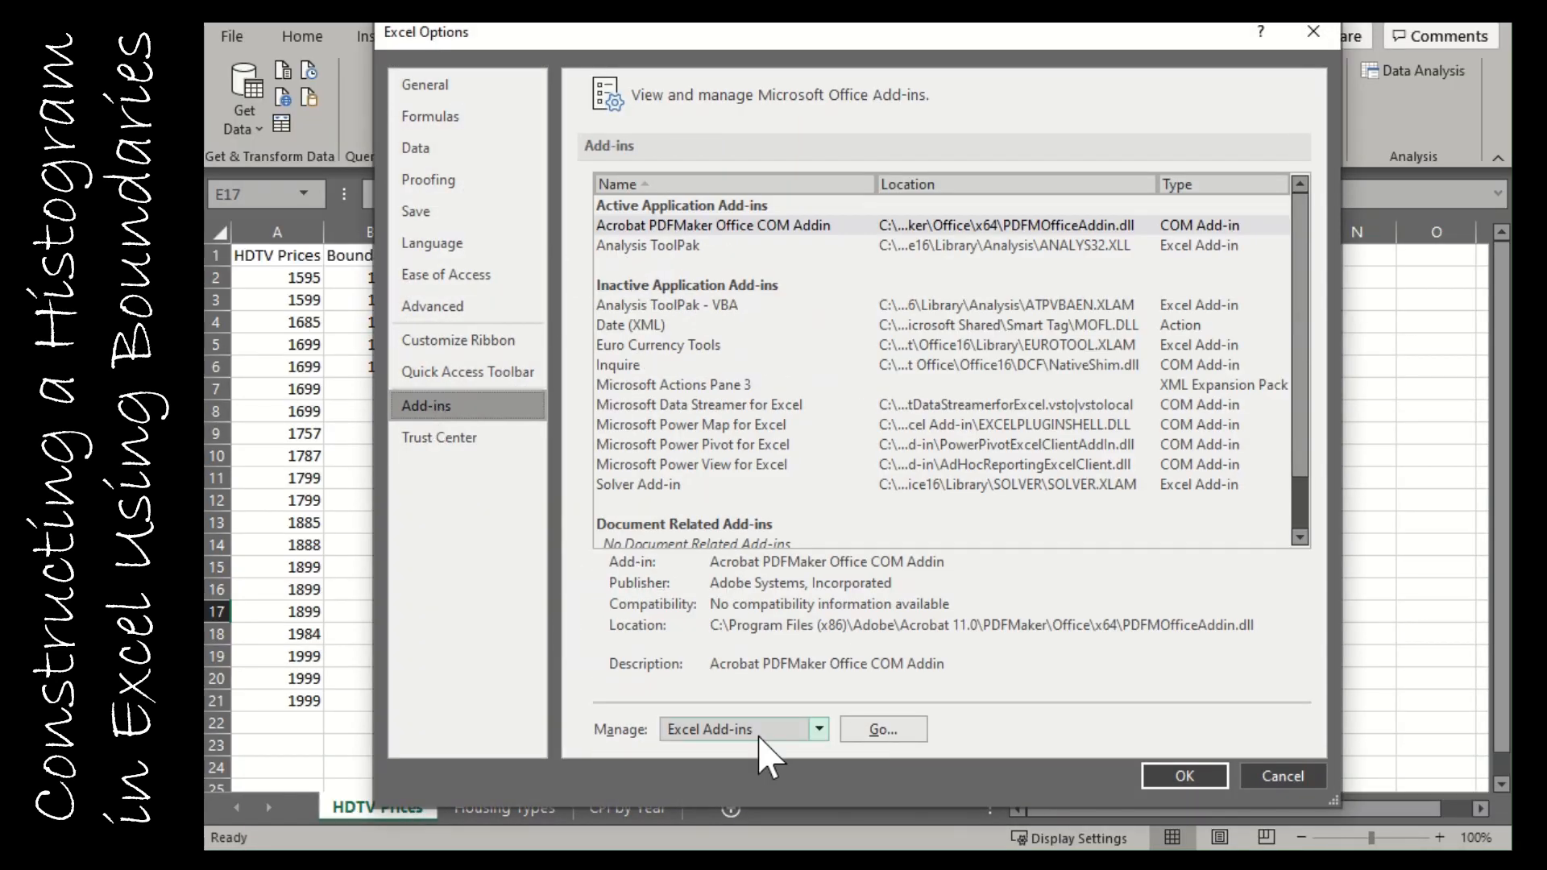
pyautogui.click(634, 246)
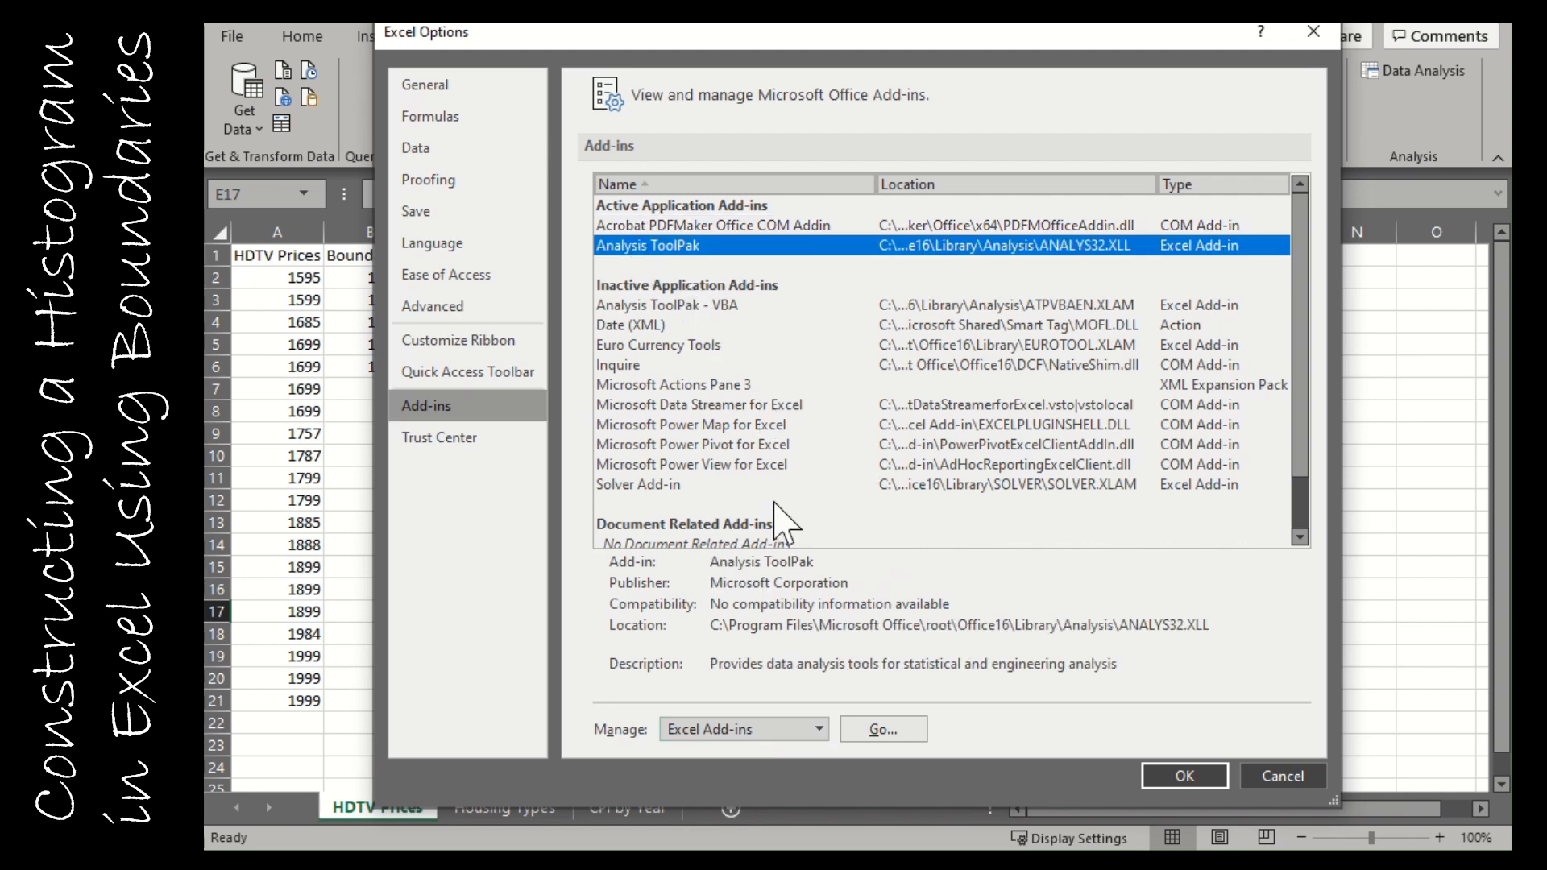
pyautogui.click(1302, 778)
pyautogui.click(664, 636)
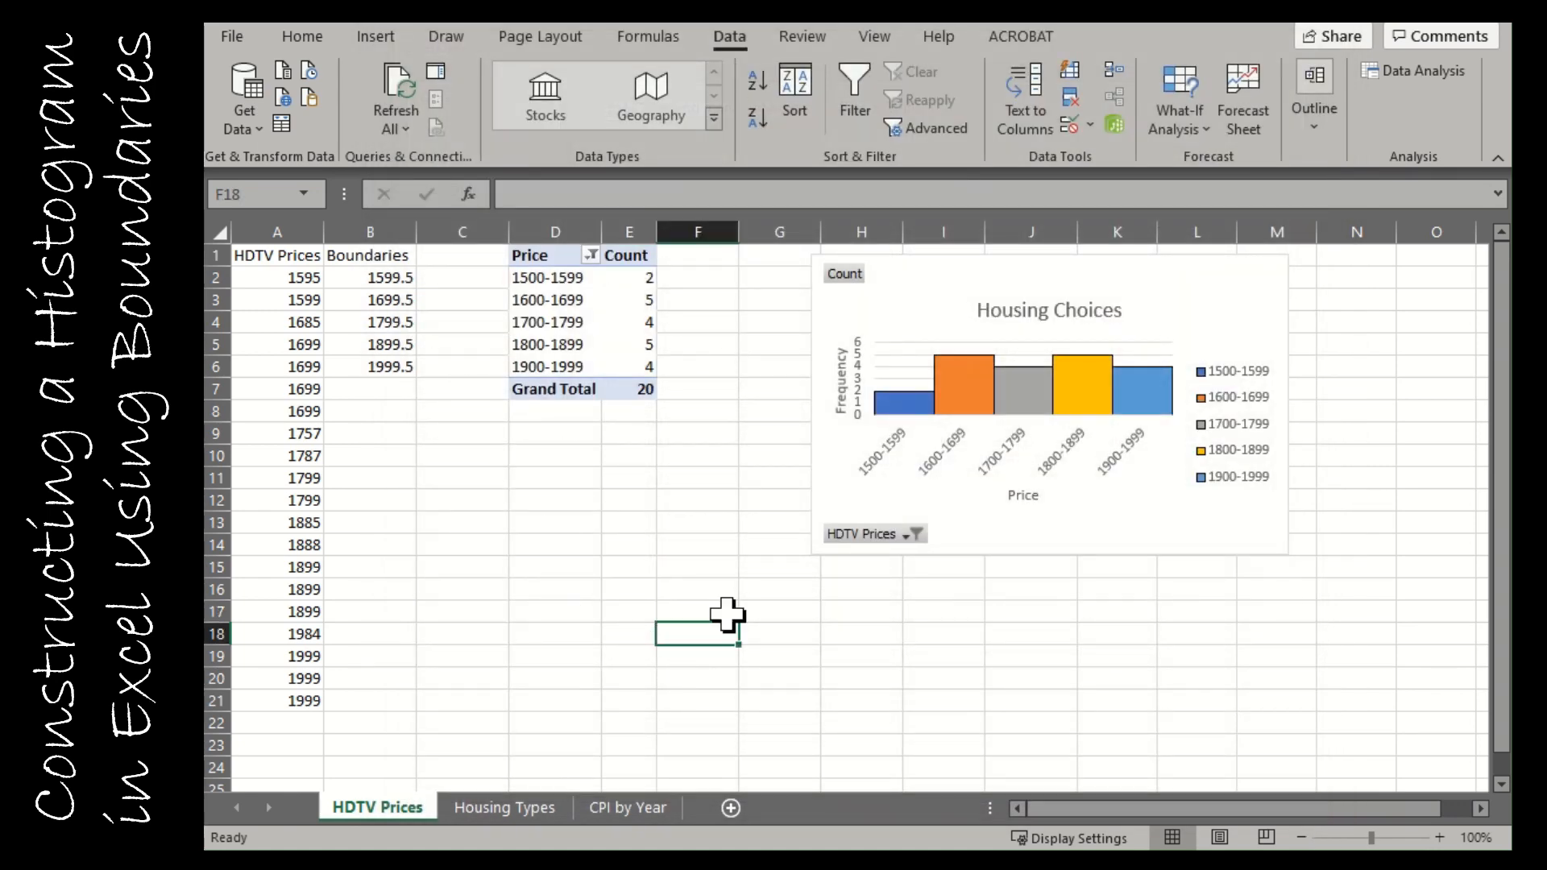
# - Start the Histogram tool from Data Analysis and clear its existing input, bin and output ranges
pyautogui.click(1416, 72)
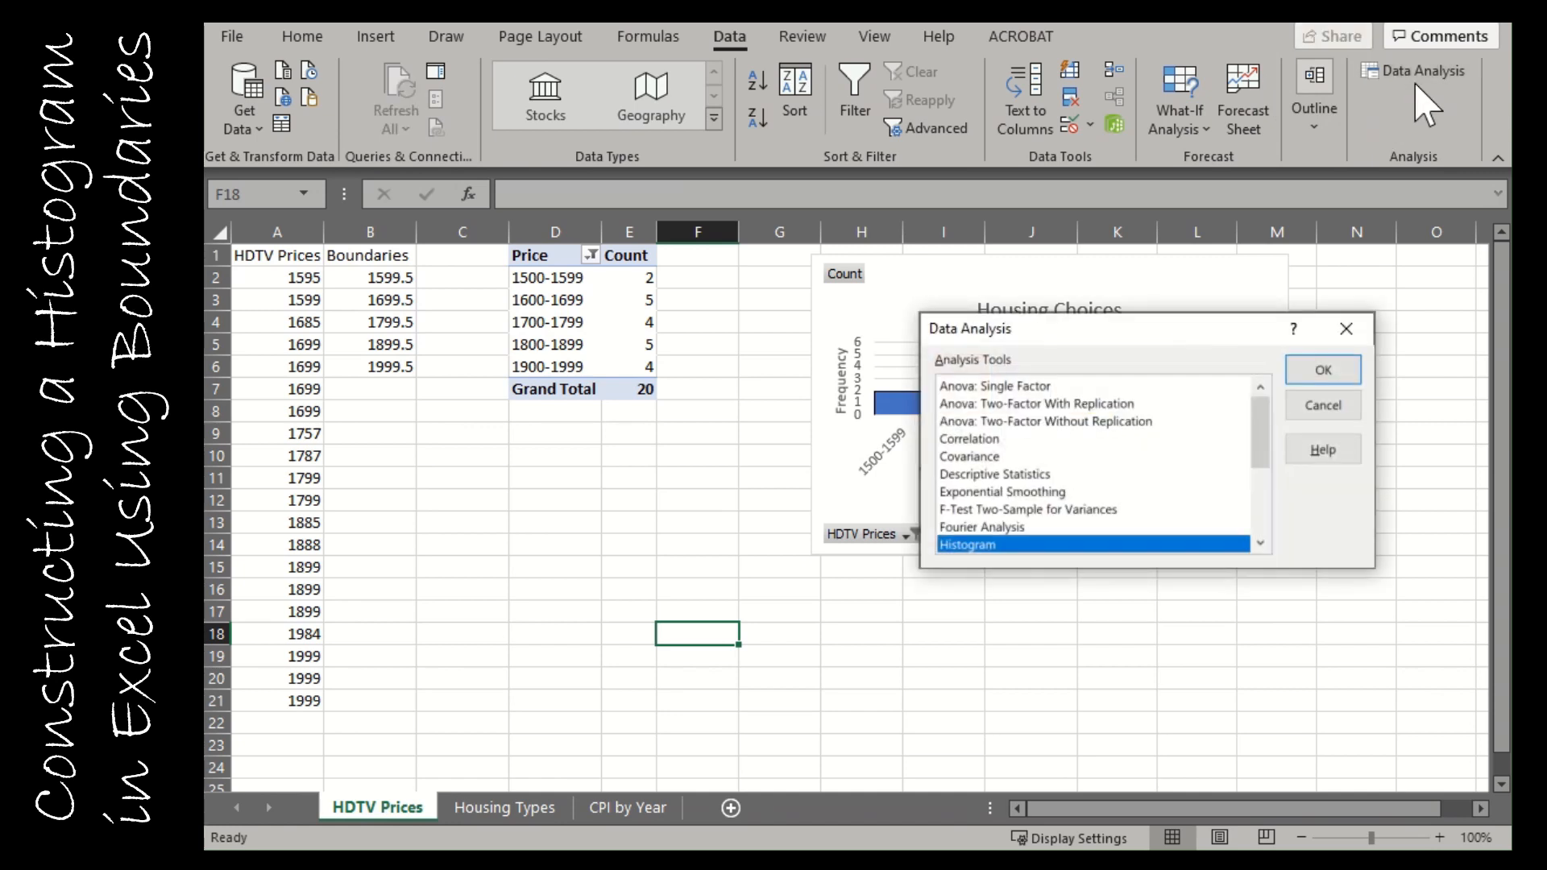
pyautogui.click(1339, 373)
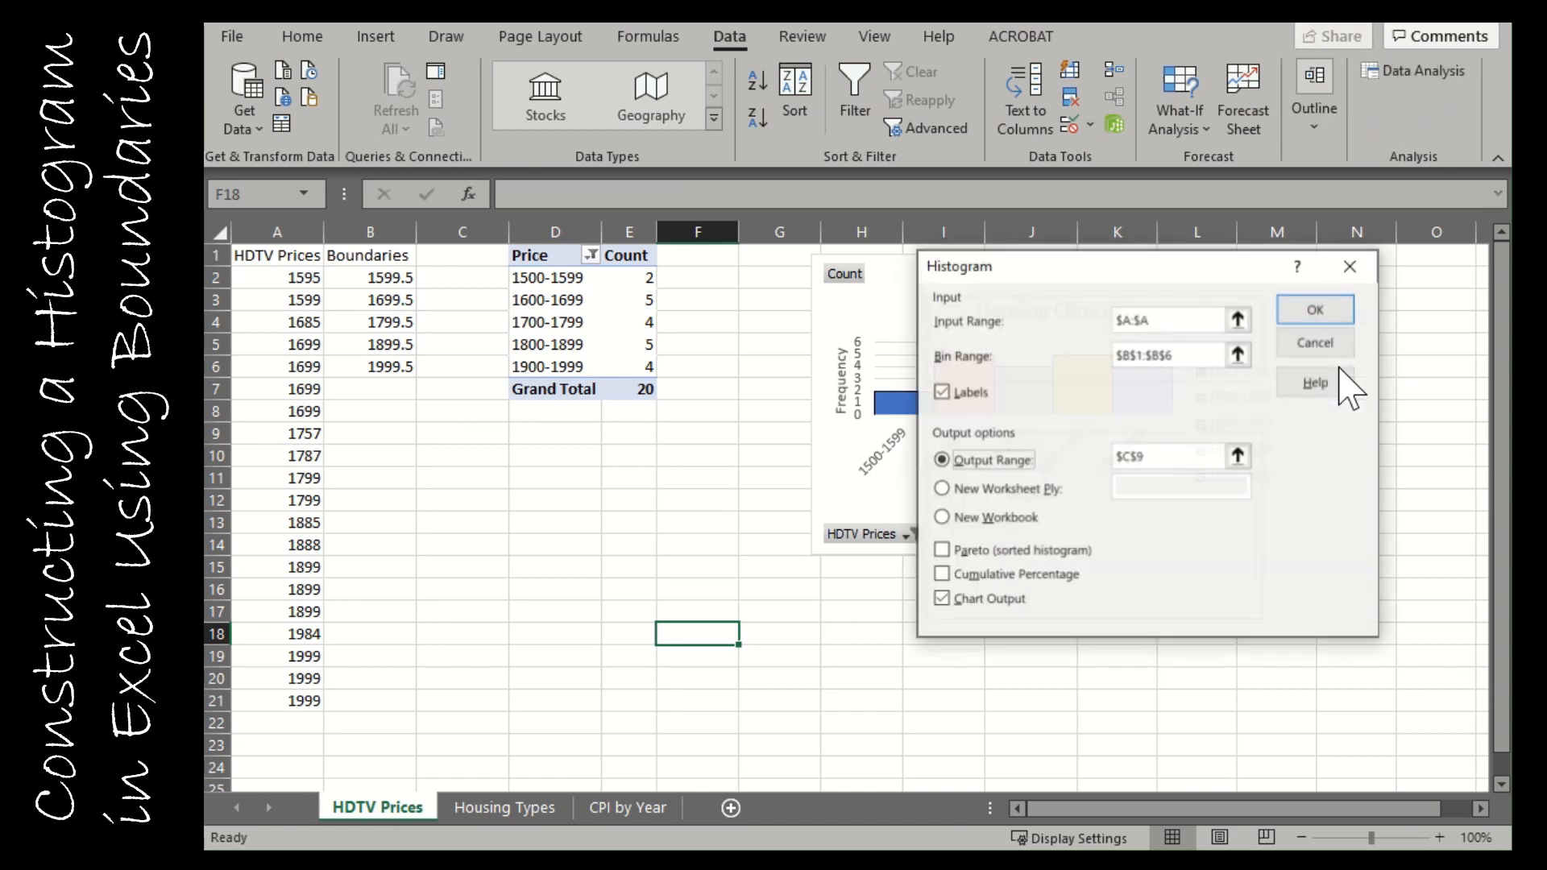
pyautogui.click(1178, 320)
pyautogui.press('BackSpace')
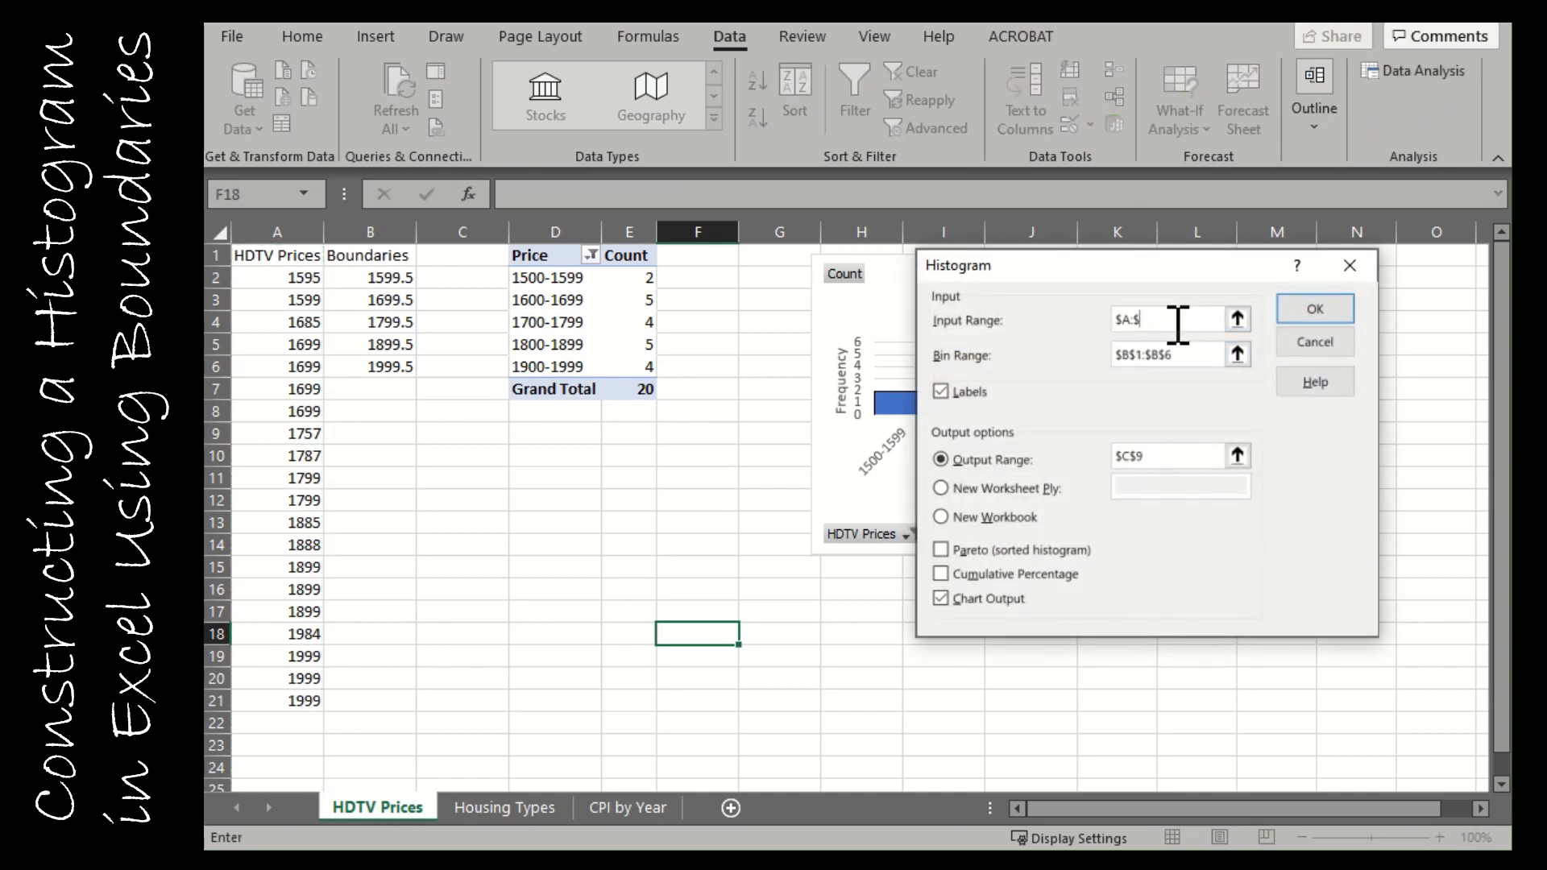
pyautogui.click(1179, 352)
pyautogui.press('BackSpace')
pyautogui.press('BackSpace')
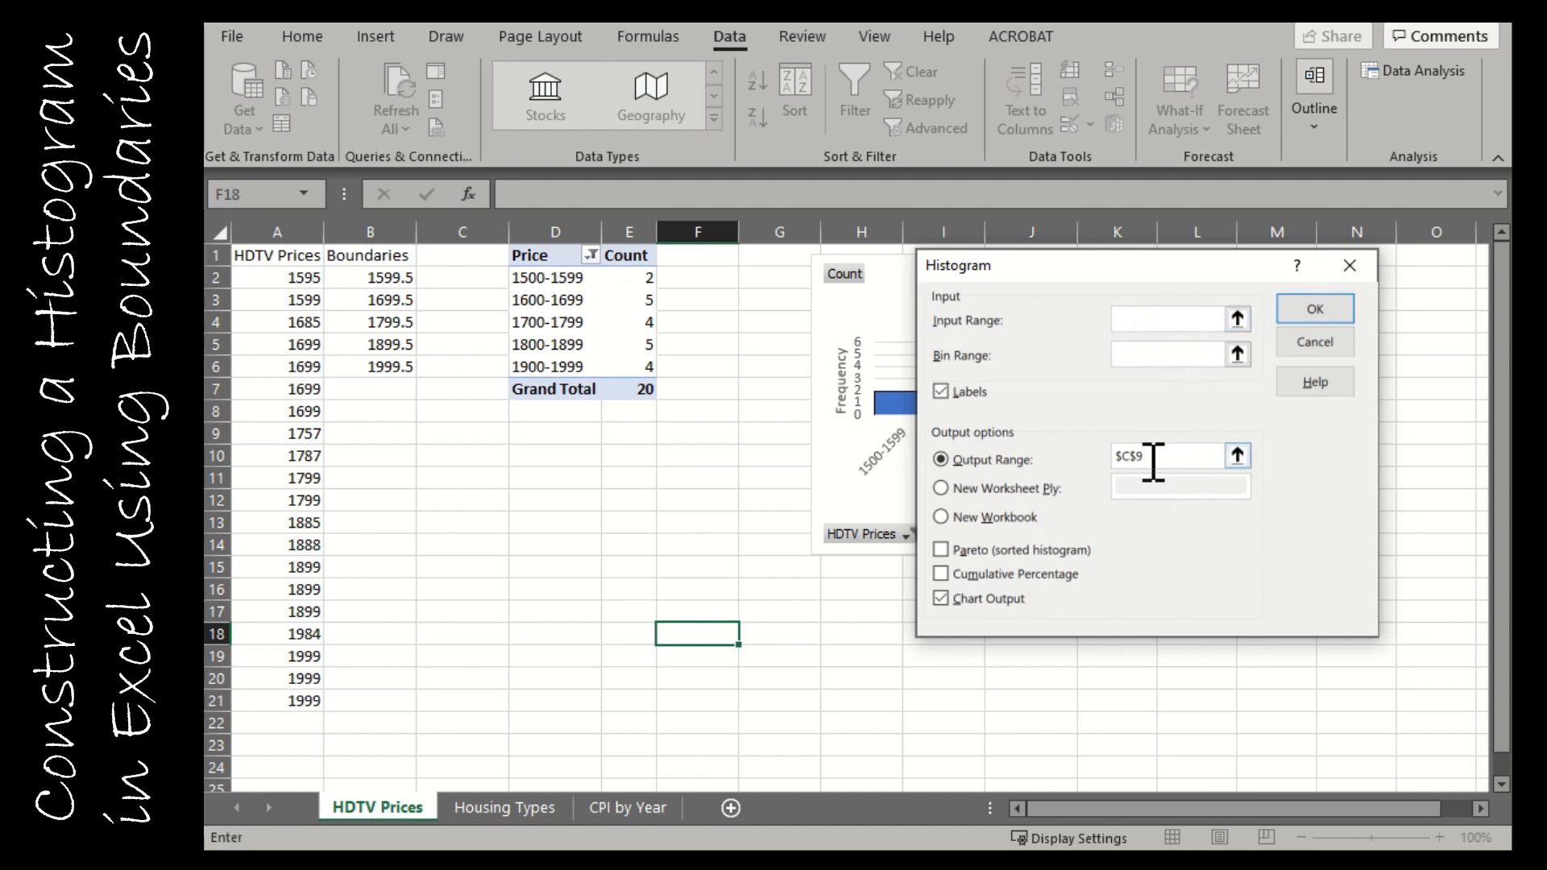
pyautogui.moveTo(1160, 456); pyautogui.dragTo(1096, 459)
pyautogui.press('BackSpace')
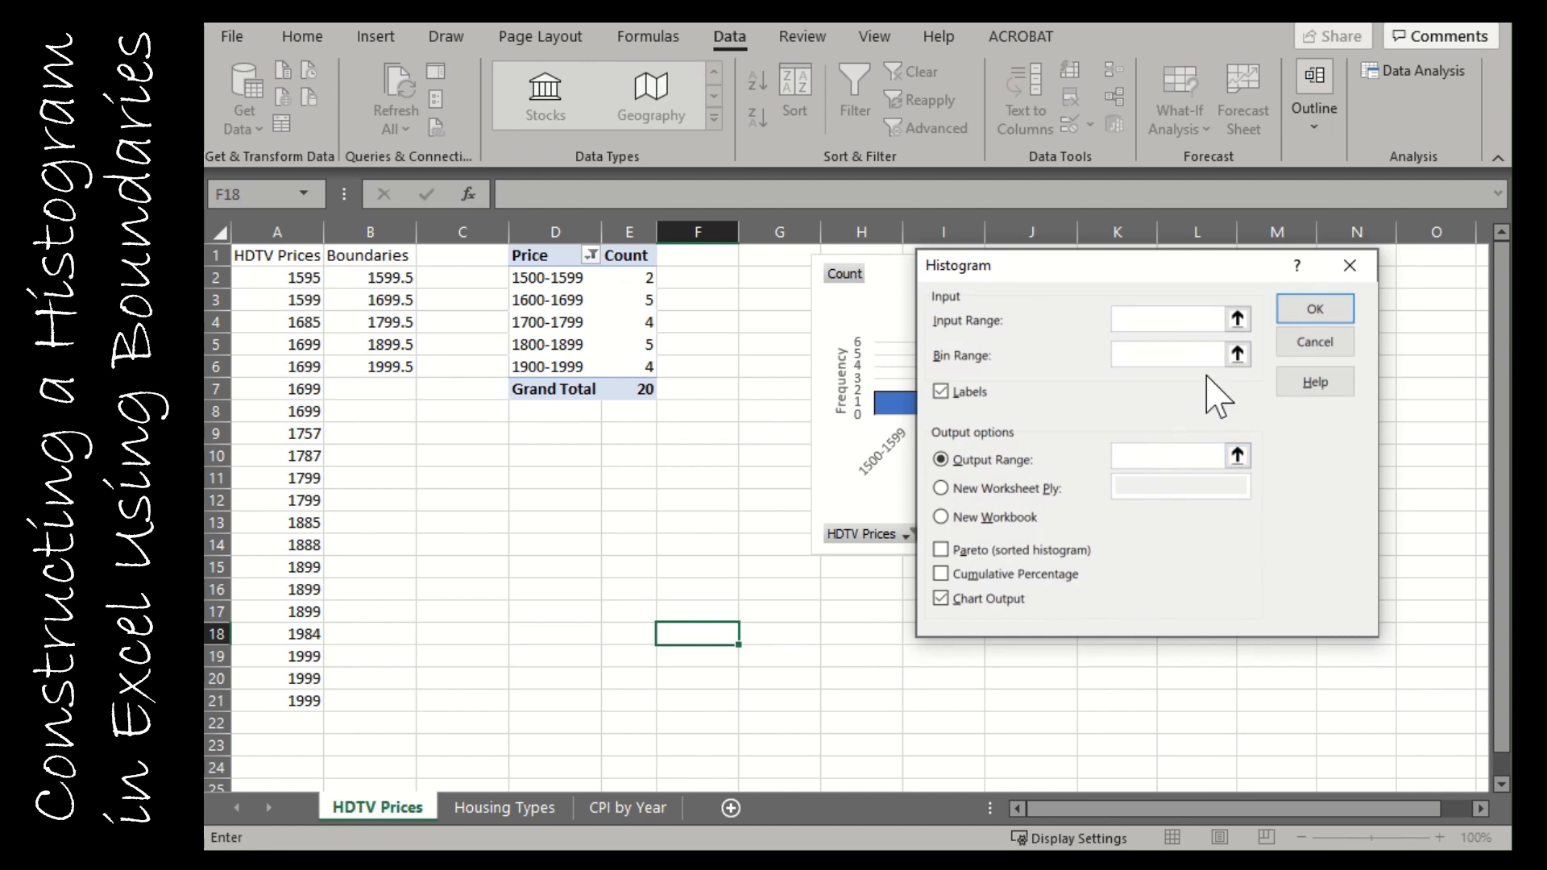
# - Set the histogram input range to the prices in A2:A21 and turn off the Labels option
pyautogui.moveTo(1115, 270); pyautogui.dragTo(911, 335)
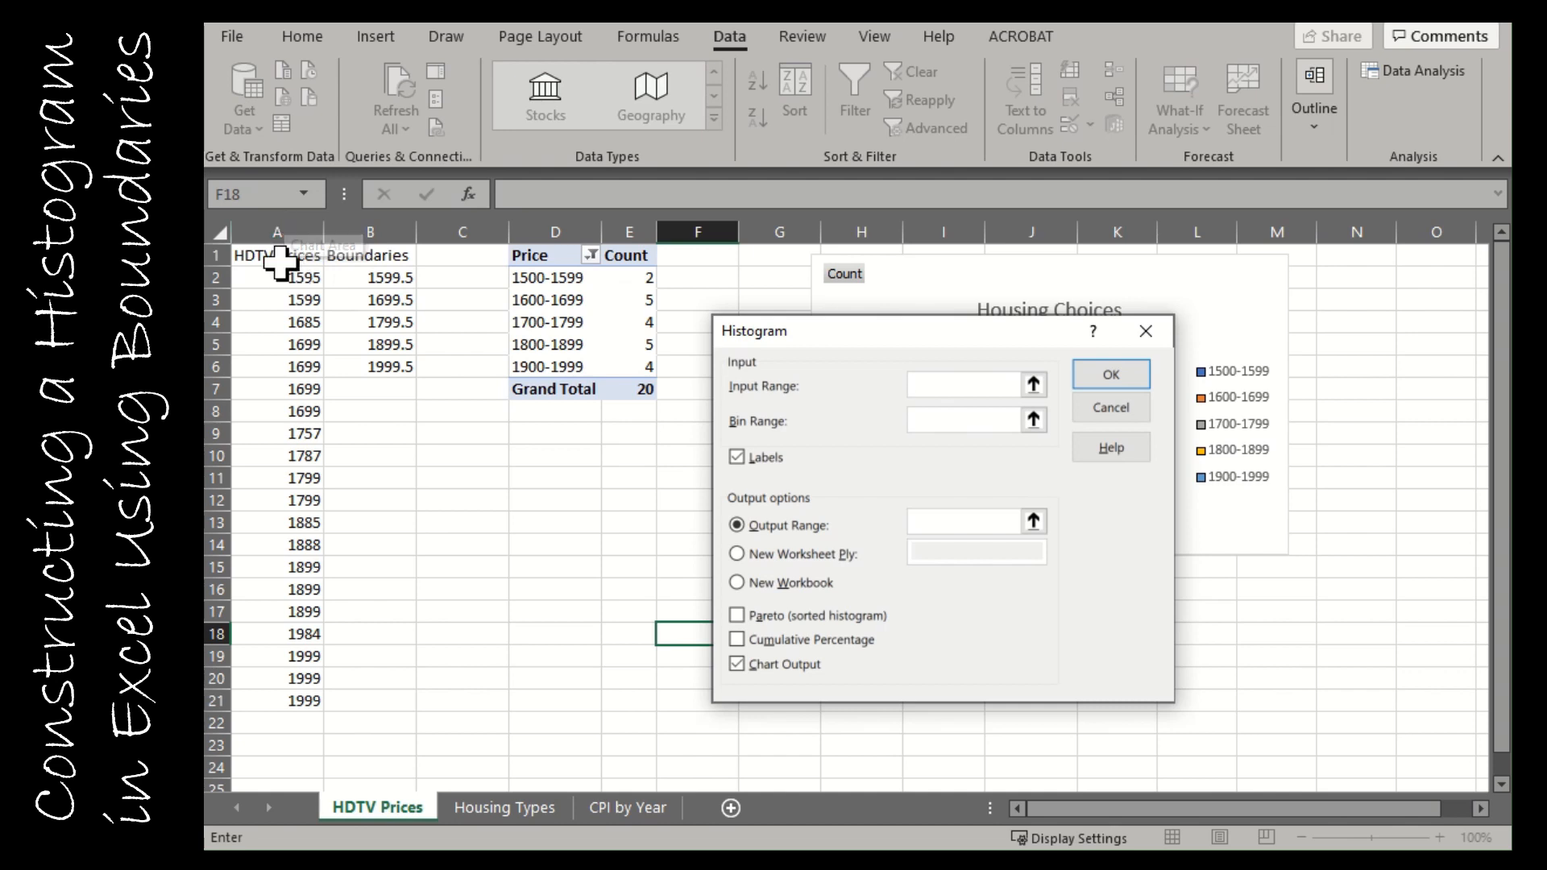
pyautogui.moveTo(282, 277); pyautogui.dragTo(313, 697)
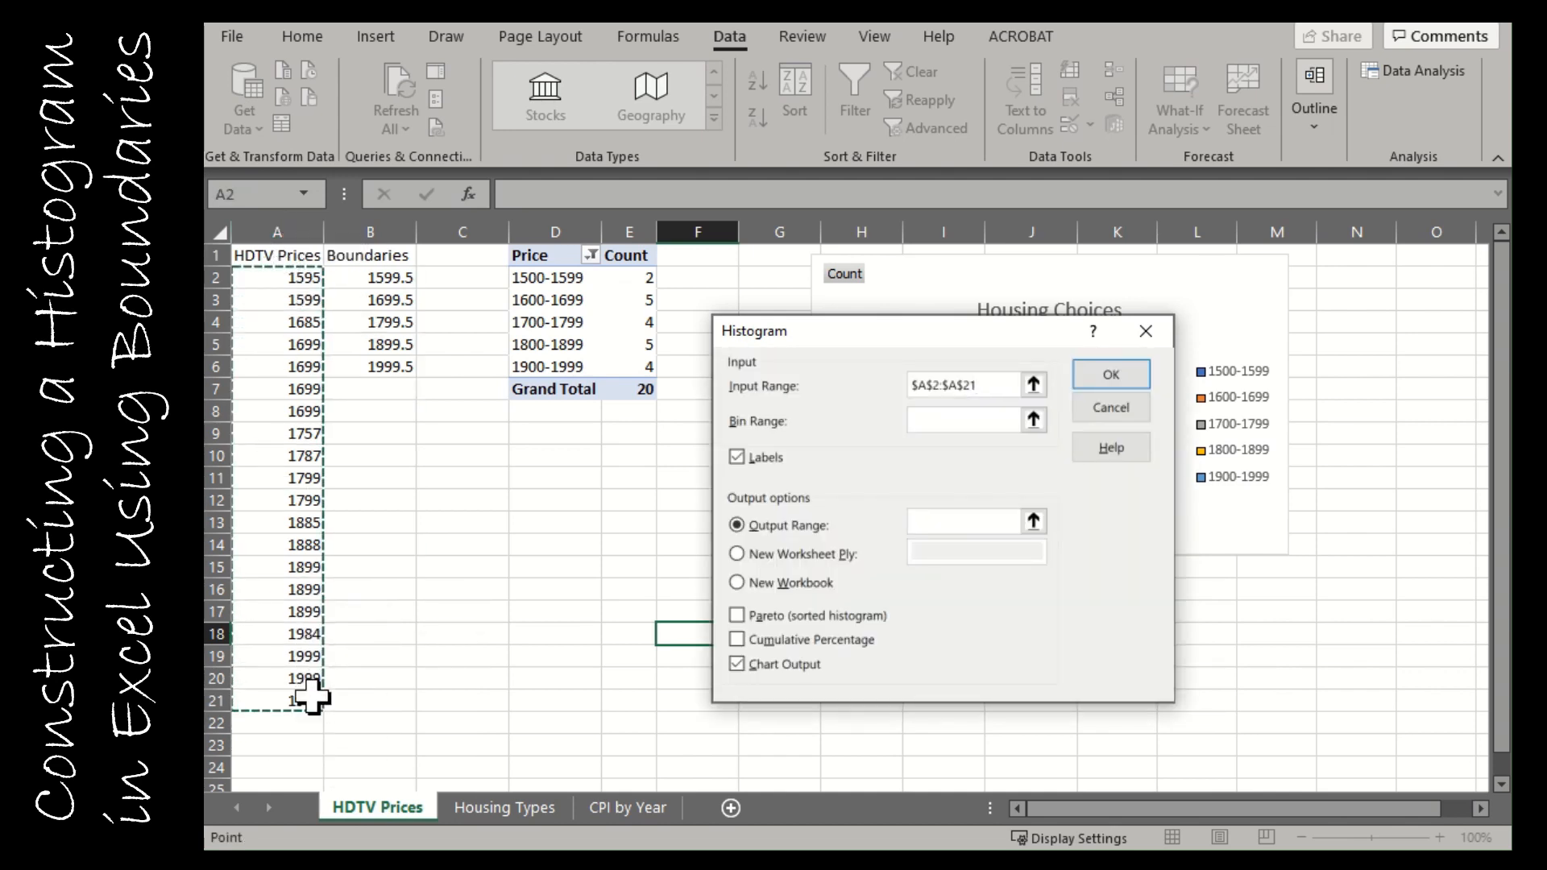
pyautogui.click(736, 456)
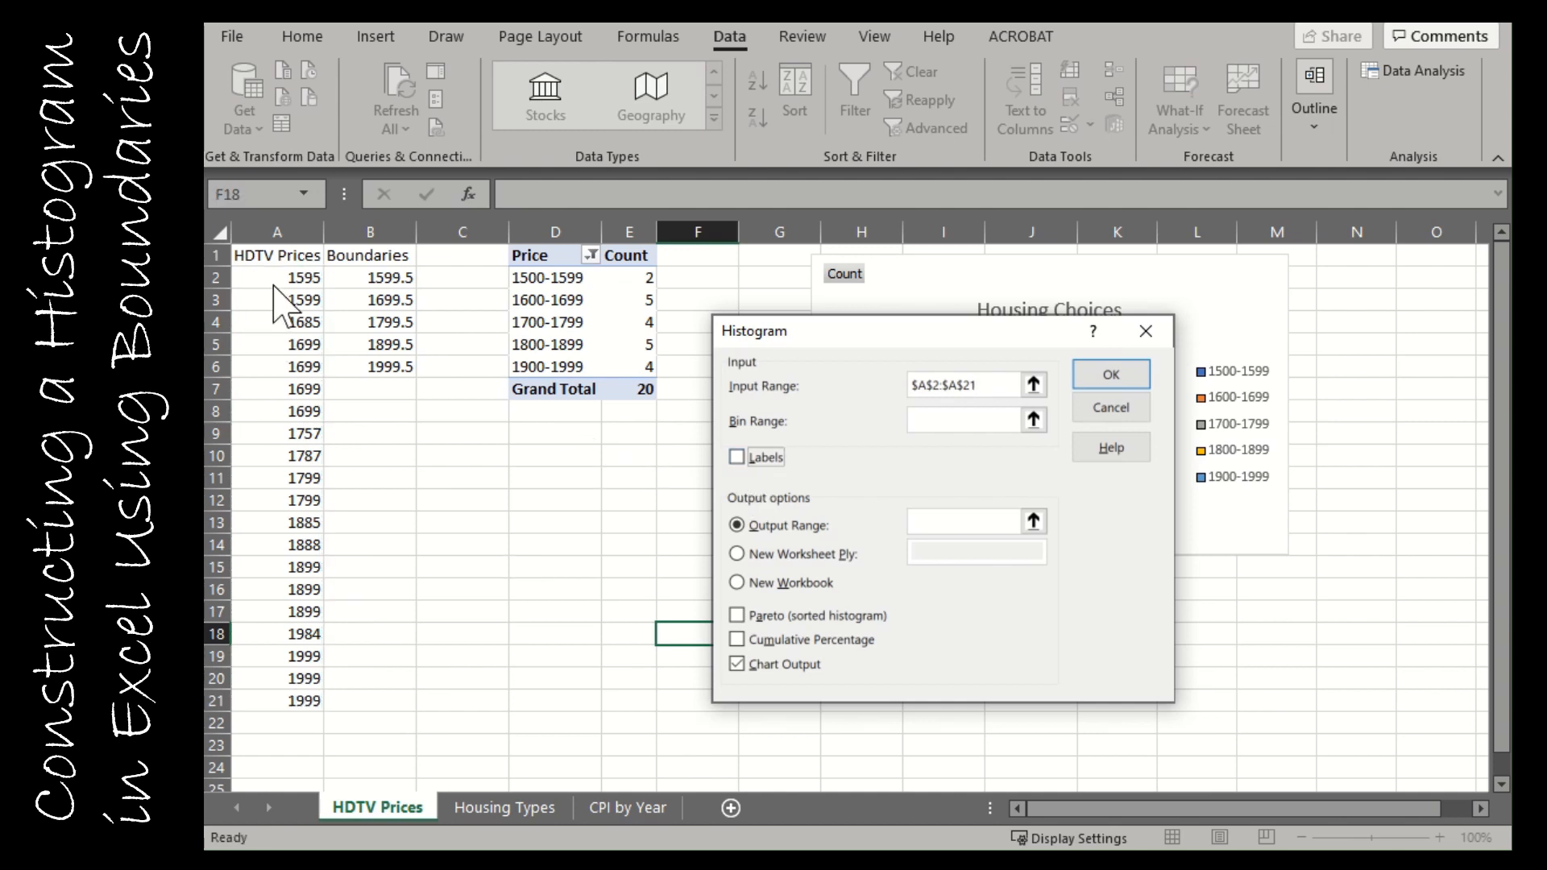
# - Try to replace the input range with the whole of column A and turn the Labels option on
pyautogui.moveTo(992, 383); pyautogui.dragTo(899, 380)
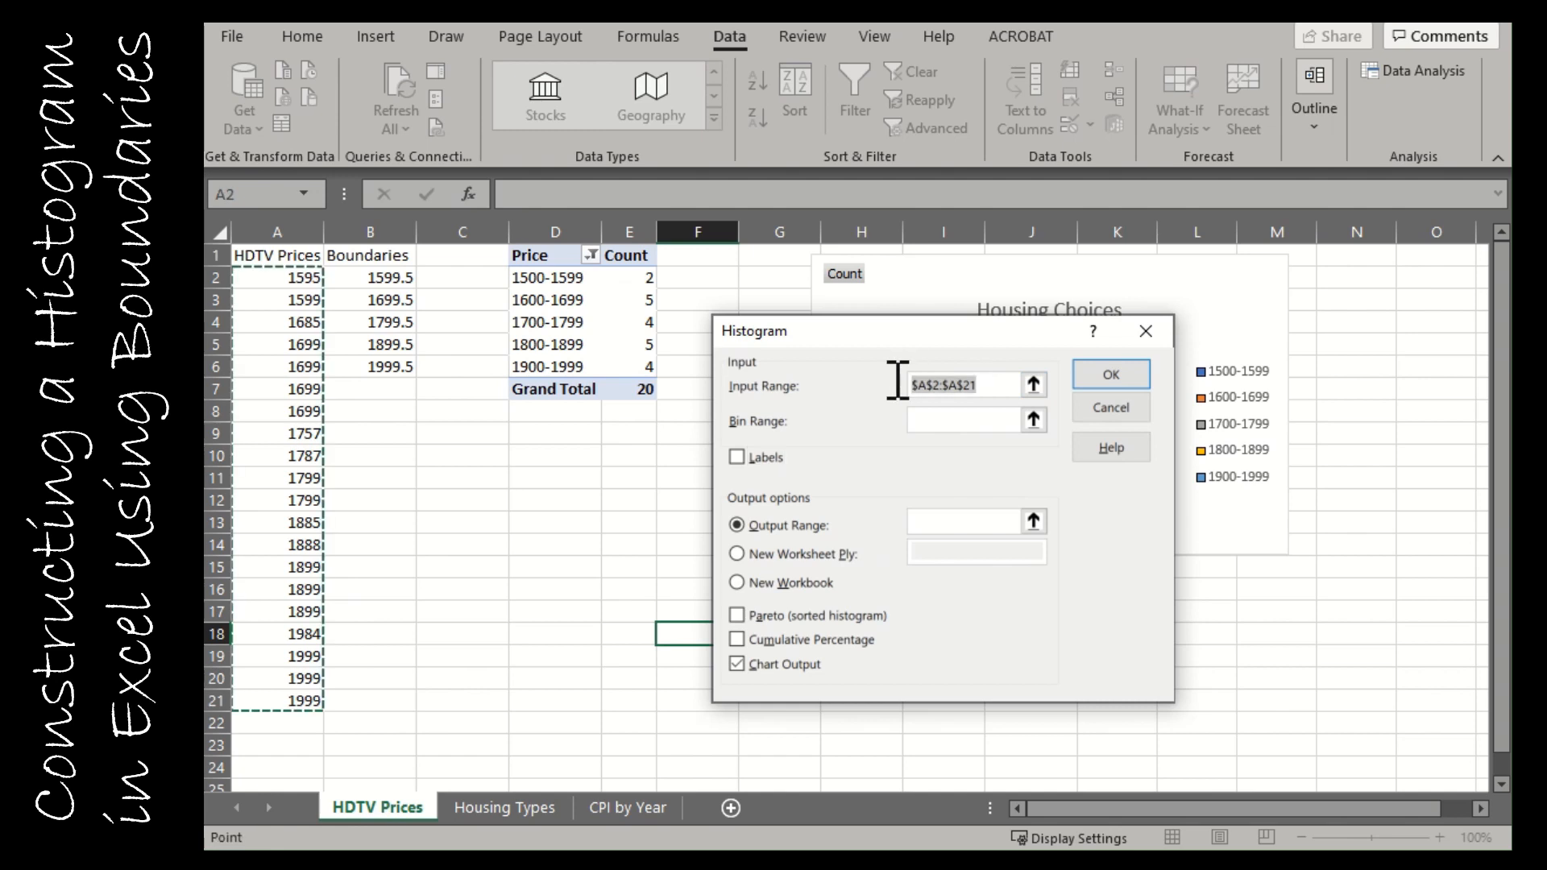
pyautogui.click(278, 230)
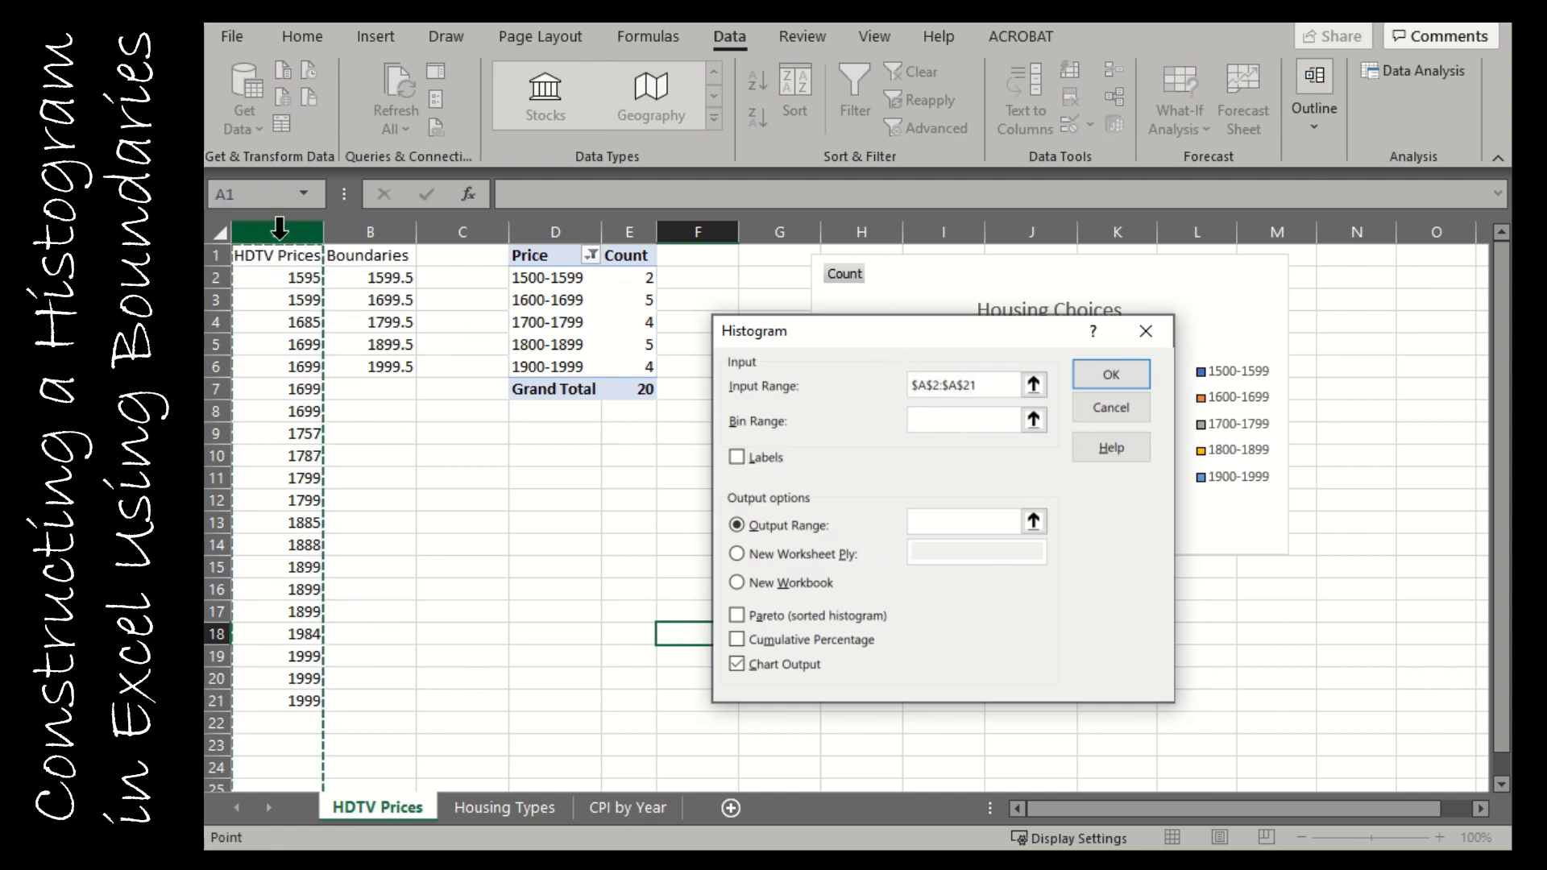
pyautogui.click(737, 458)
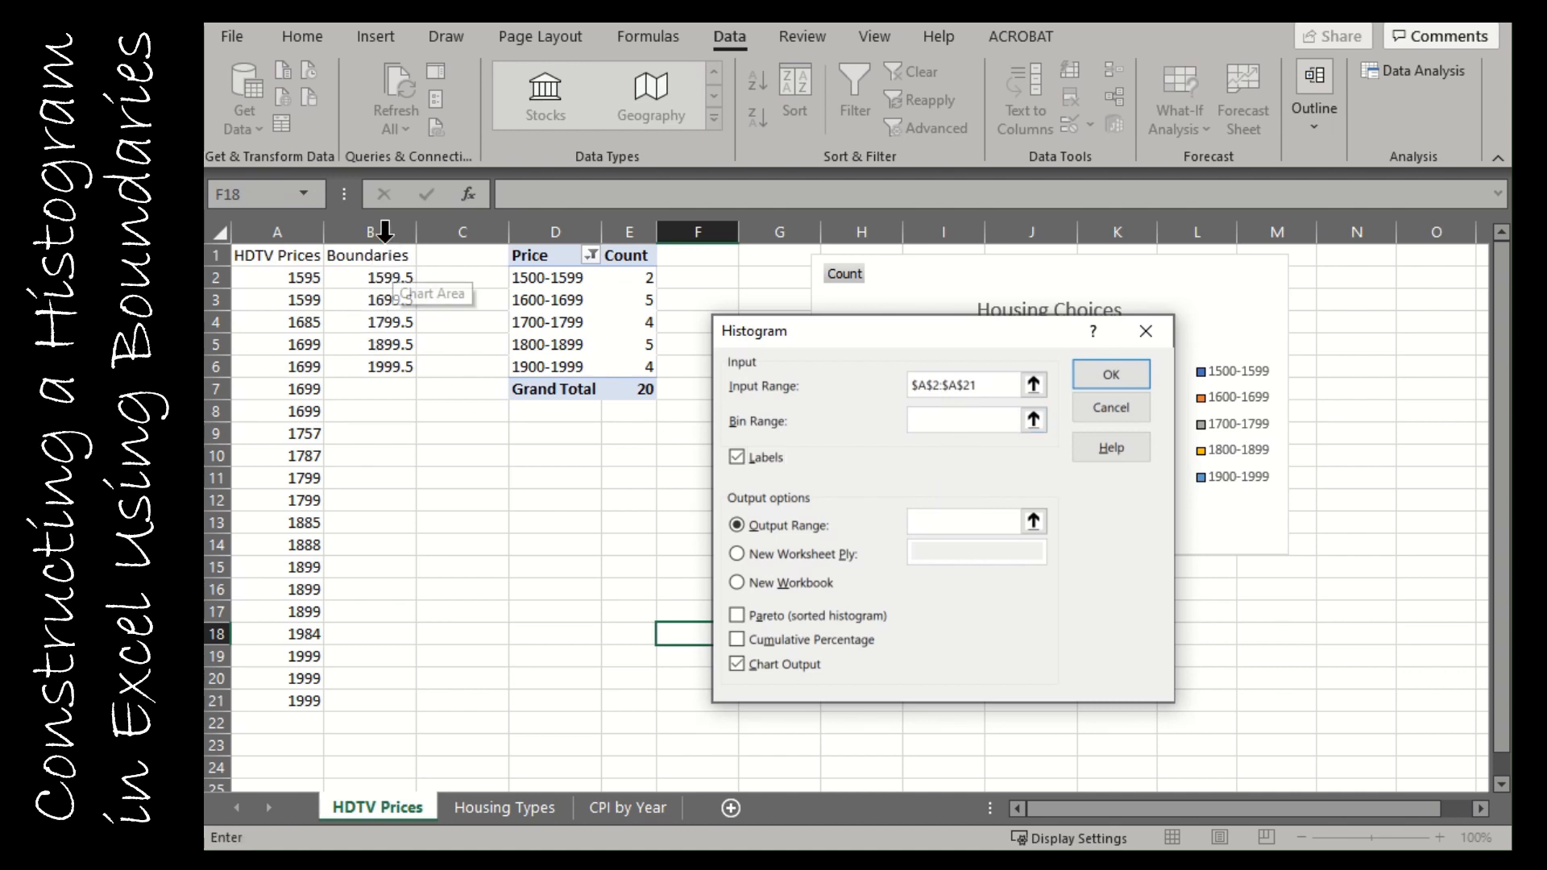
# - Set the bin range to B1:B6, covering the Boundaries heading and the class boundaries
pyautogui.moveTo(373, 232); pyautogui.dragTo(370, 321)
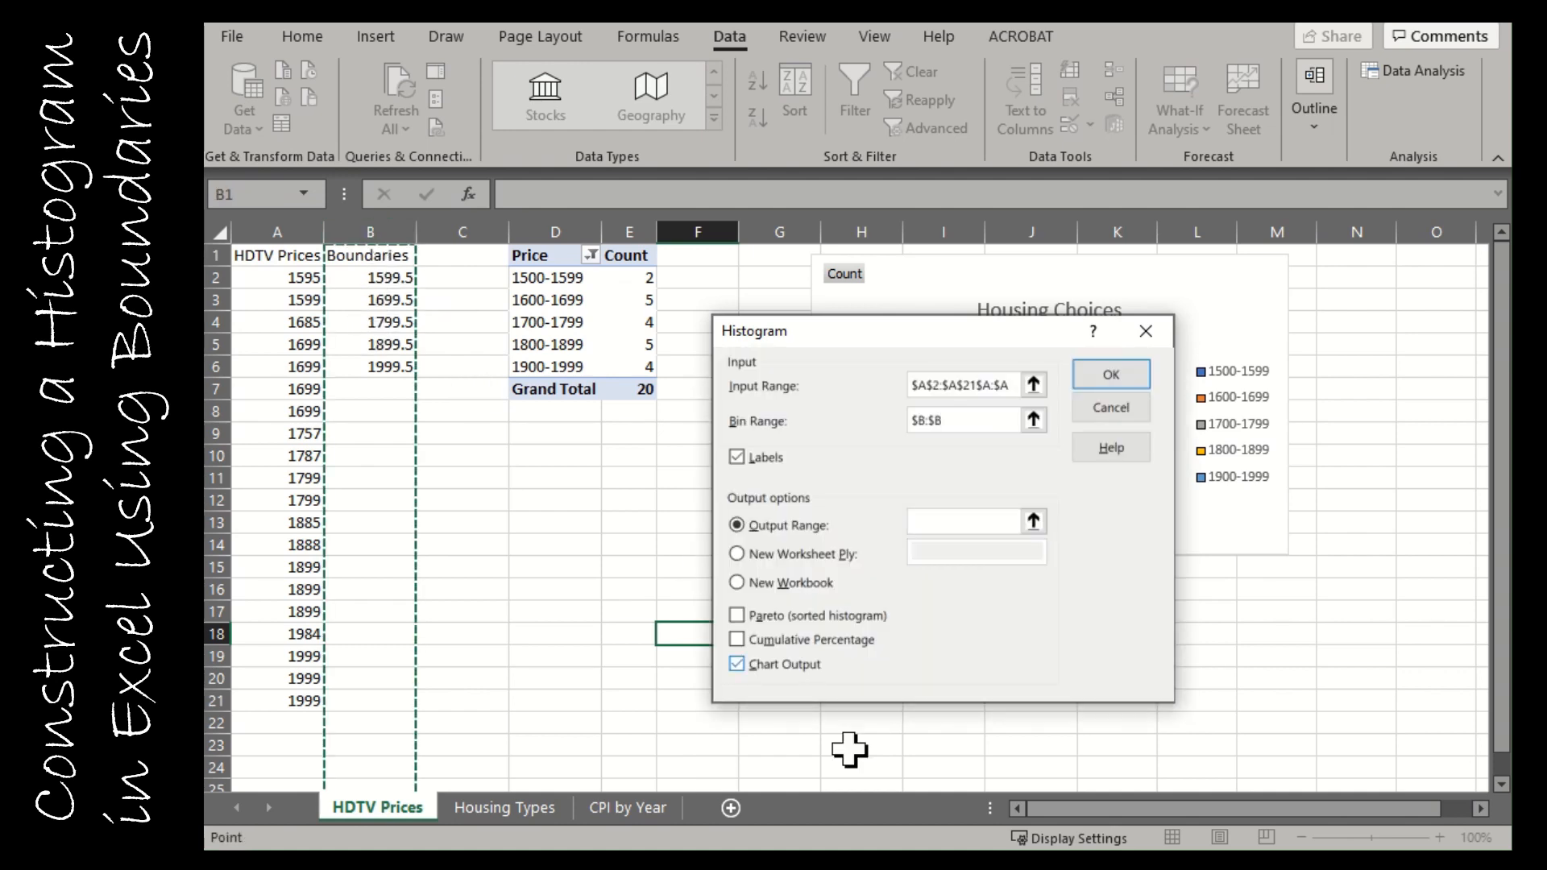
pyautogui.click(400, 249)
pyautogui.moveTo(400, 249); pyautogui.dragTo(379, 359)
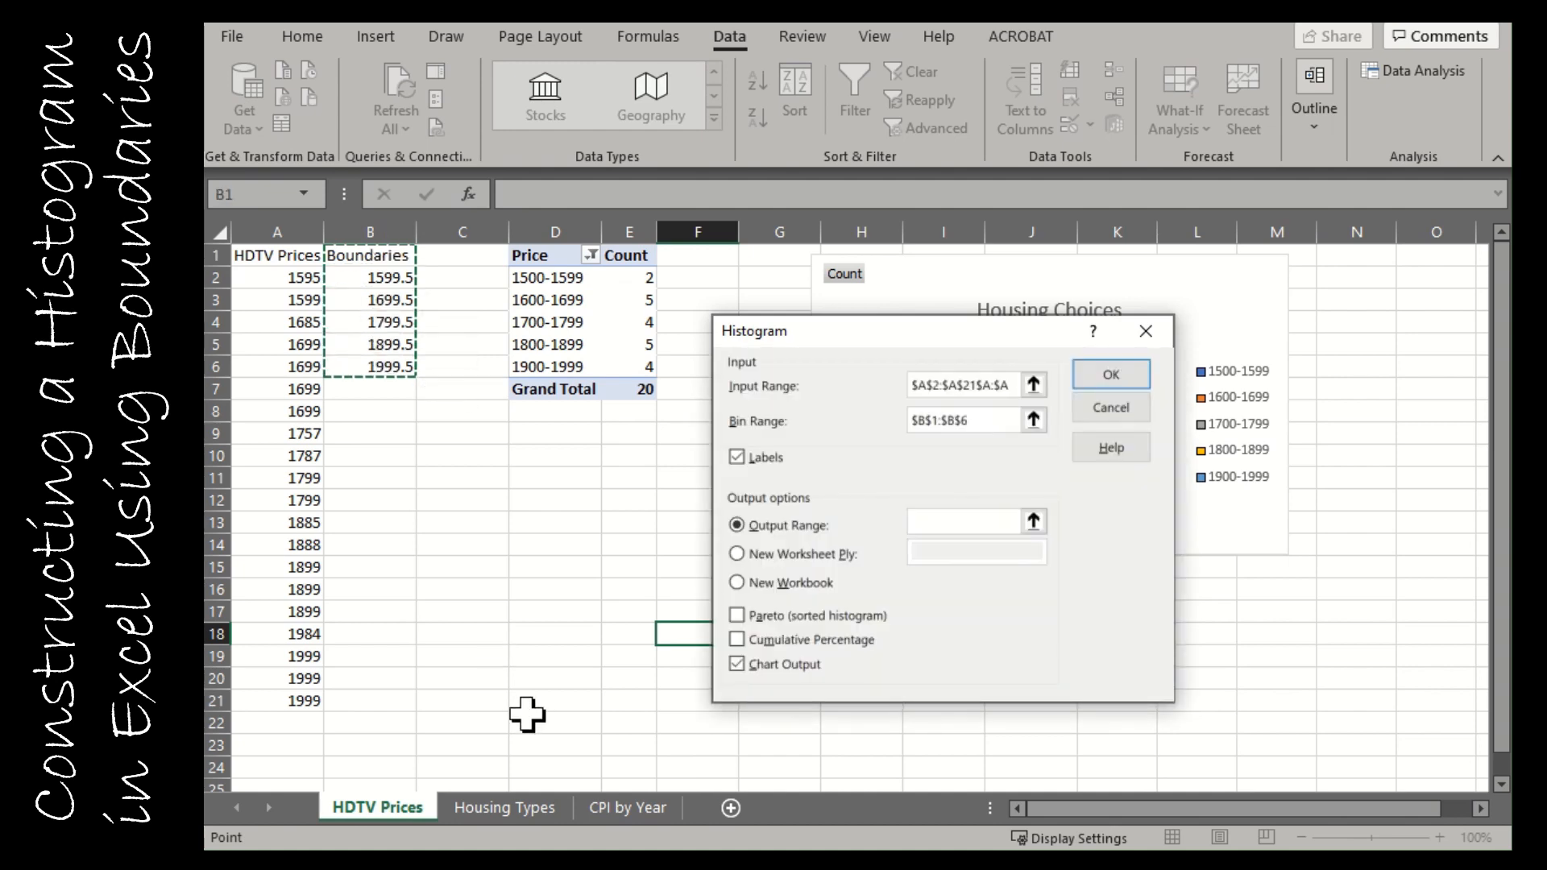
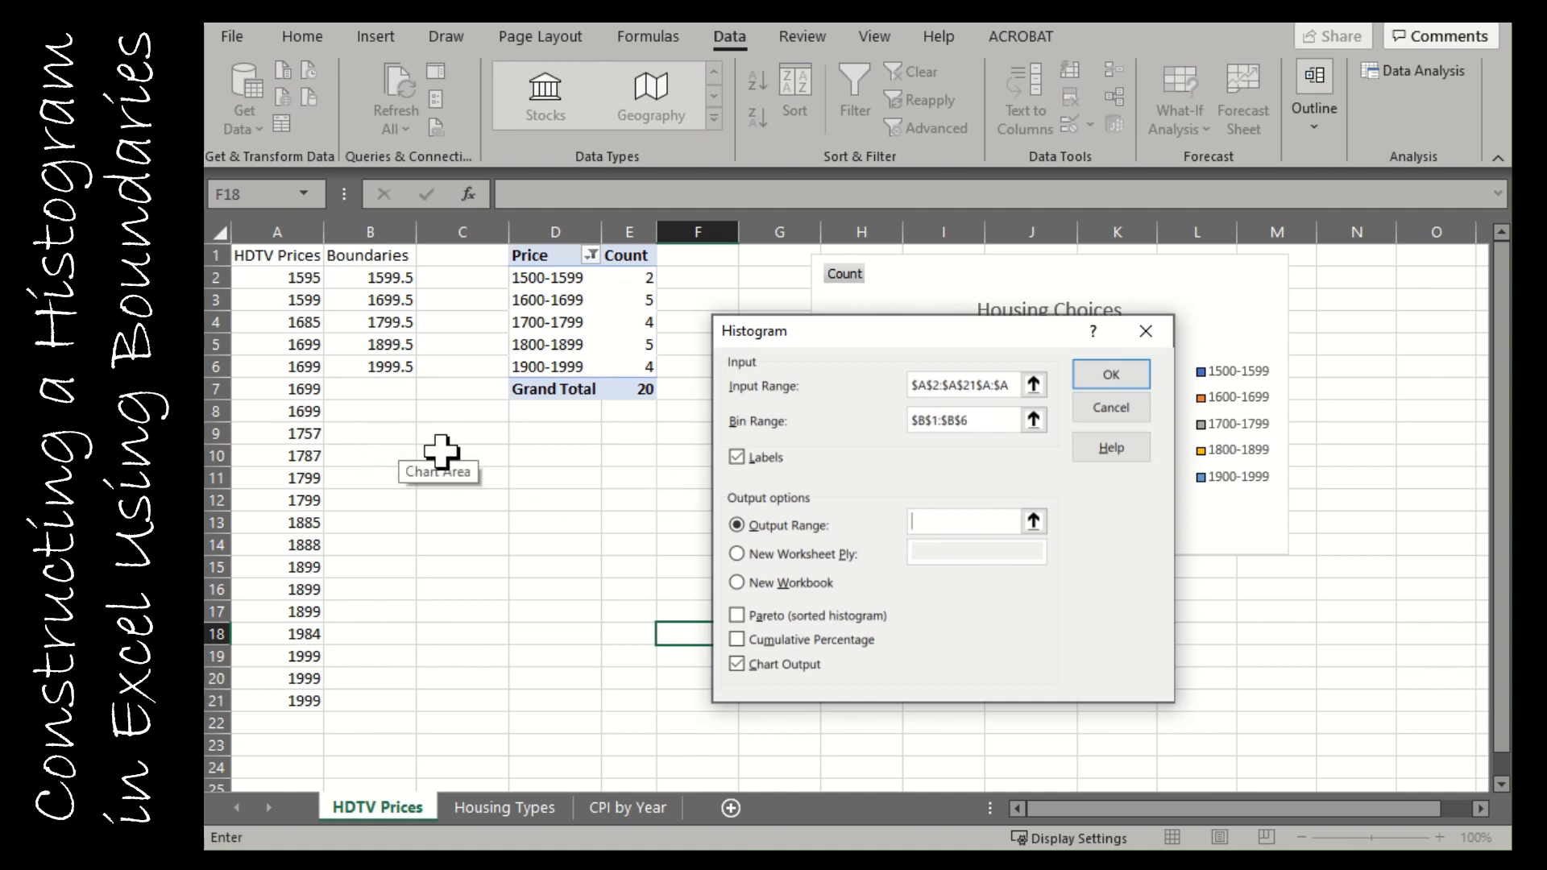
# - Set the output range to cell D10, with chart output included
pyautogui.click(441, 452)
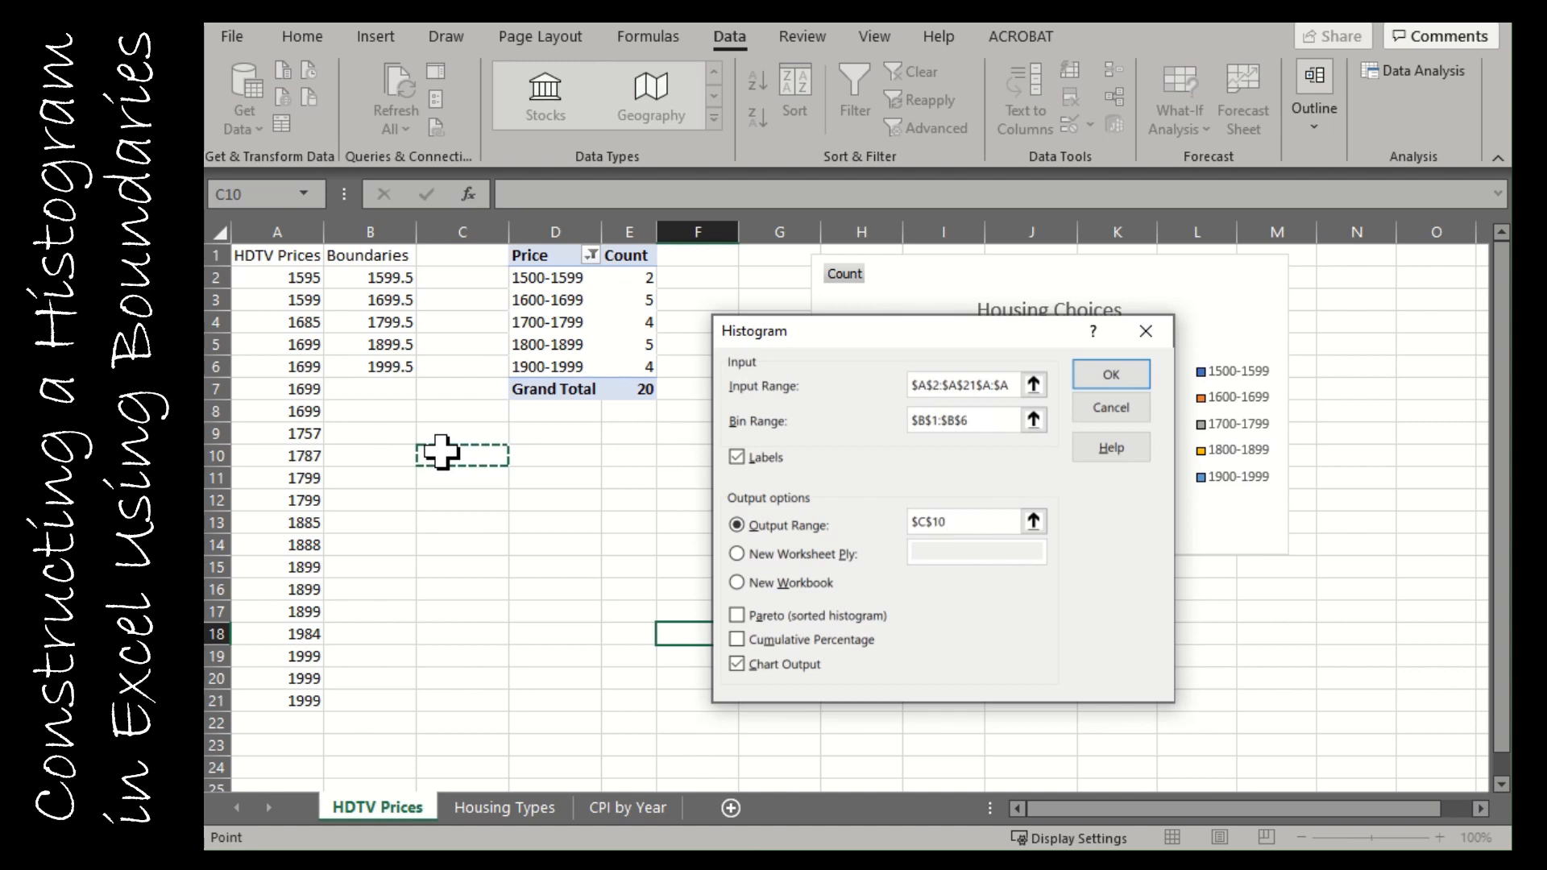
pyautogui.click(554, 451)
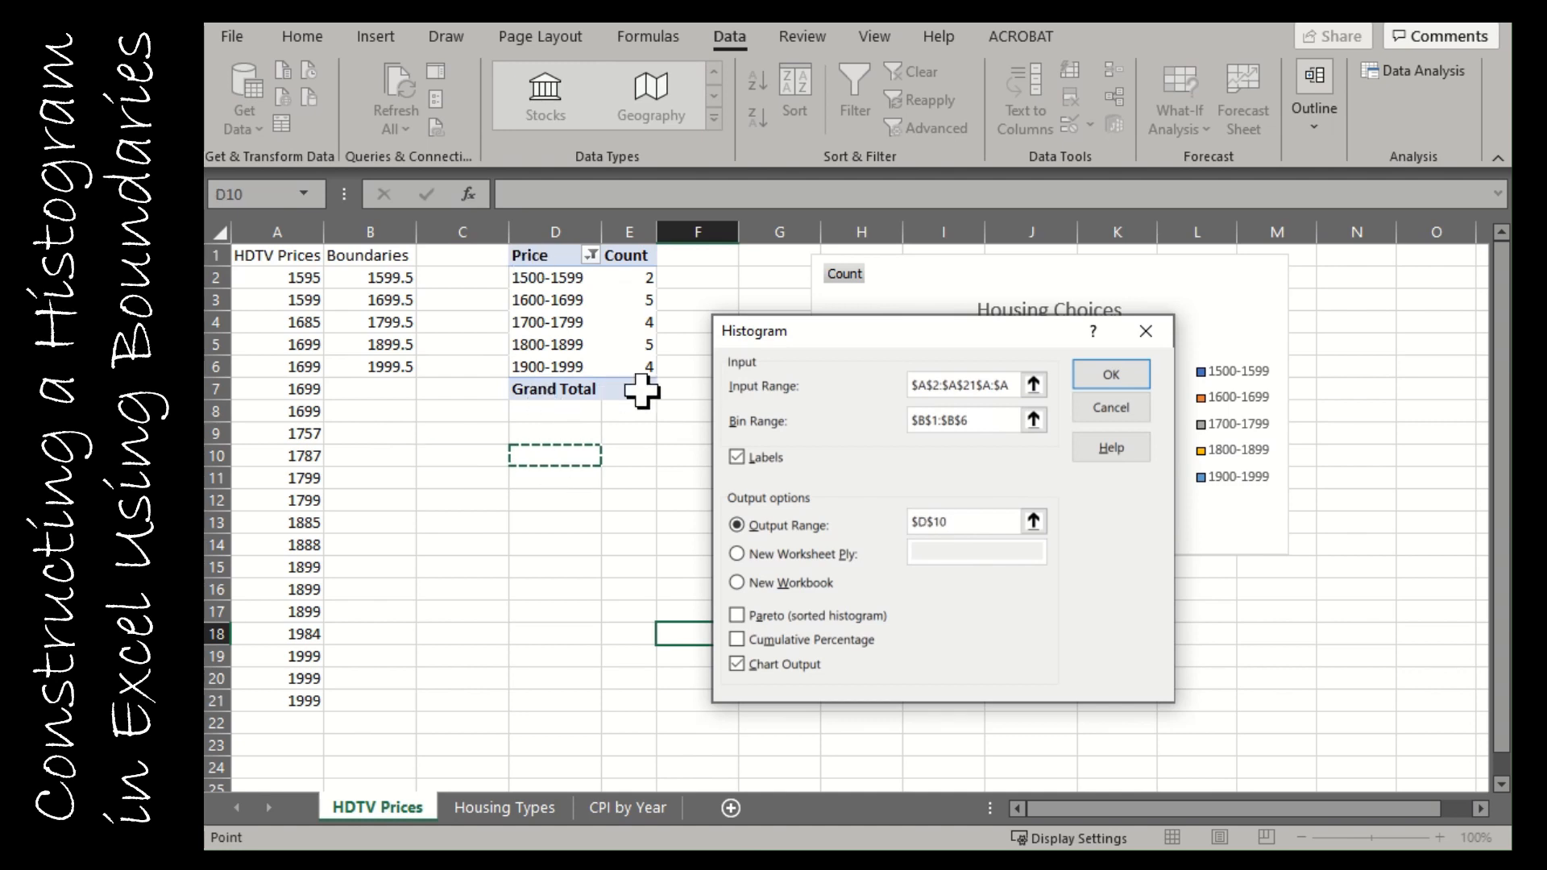
pyautogui.moveTo(828, 333); pyautogui.dragTo(1038, 334)
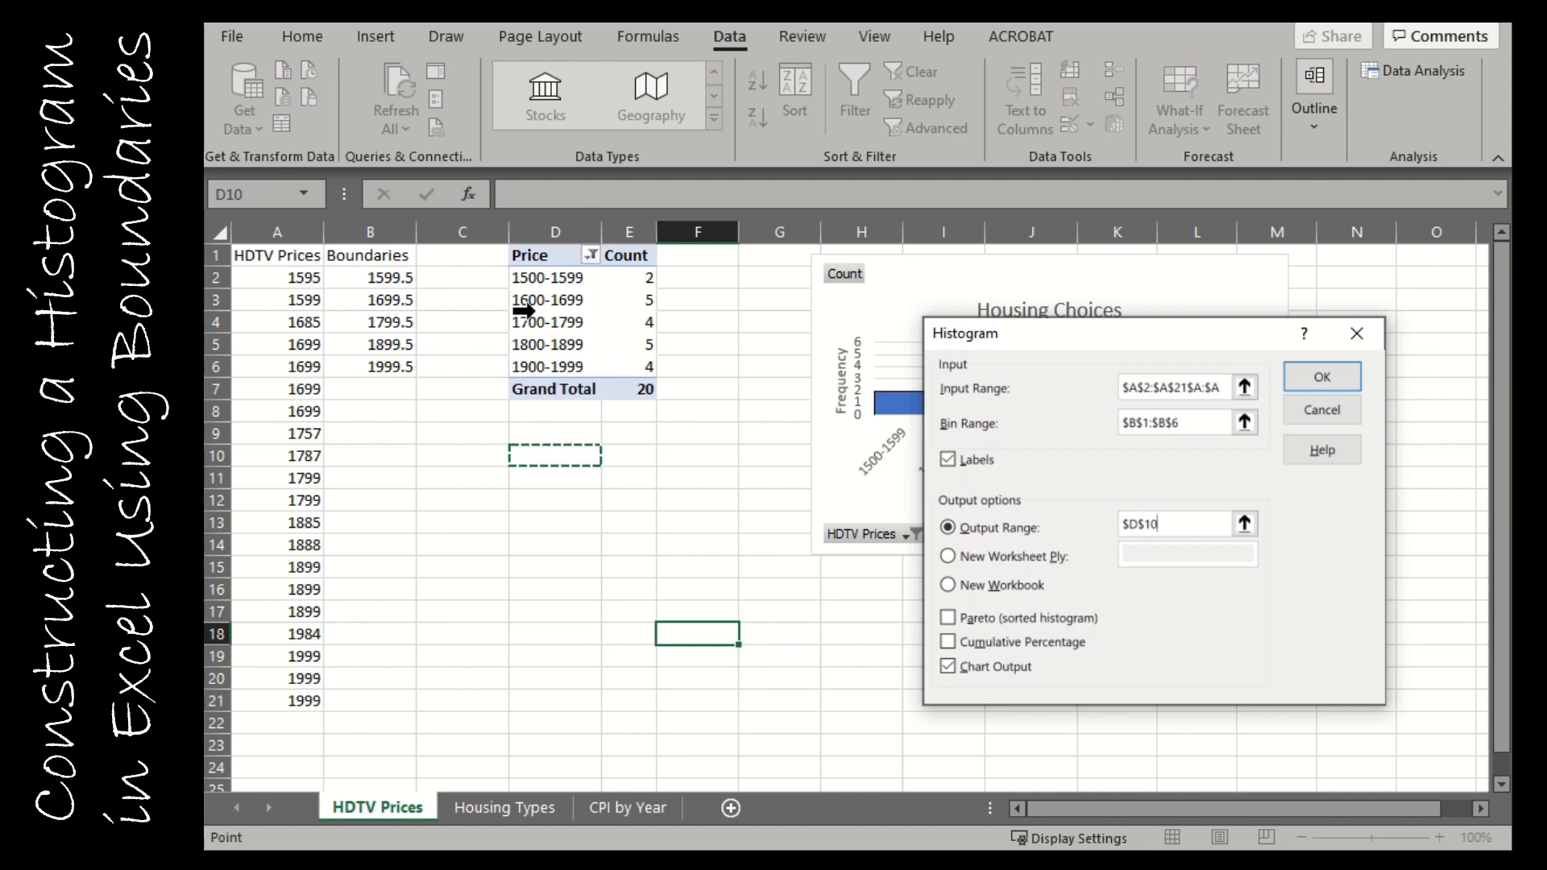
pyautogui.click(948, 674)
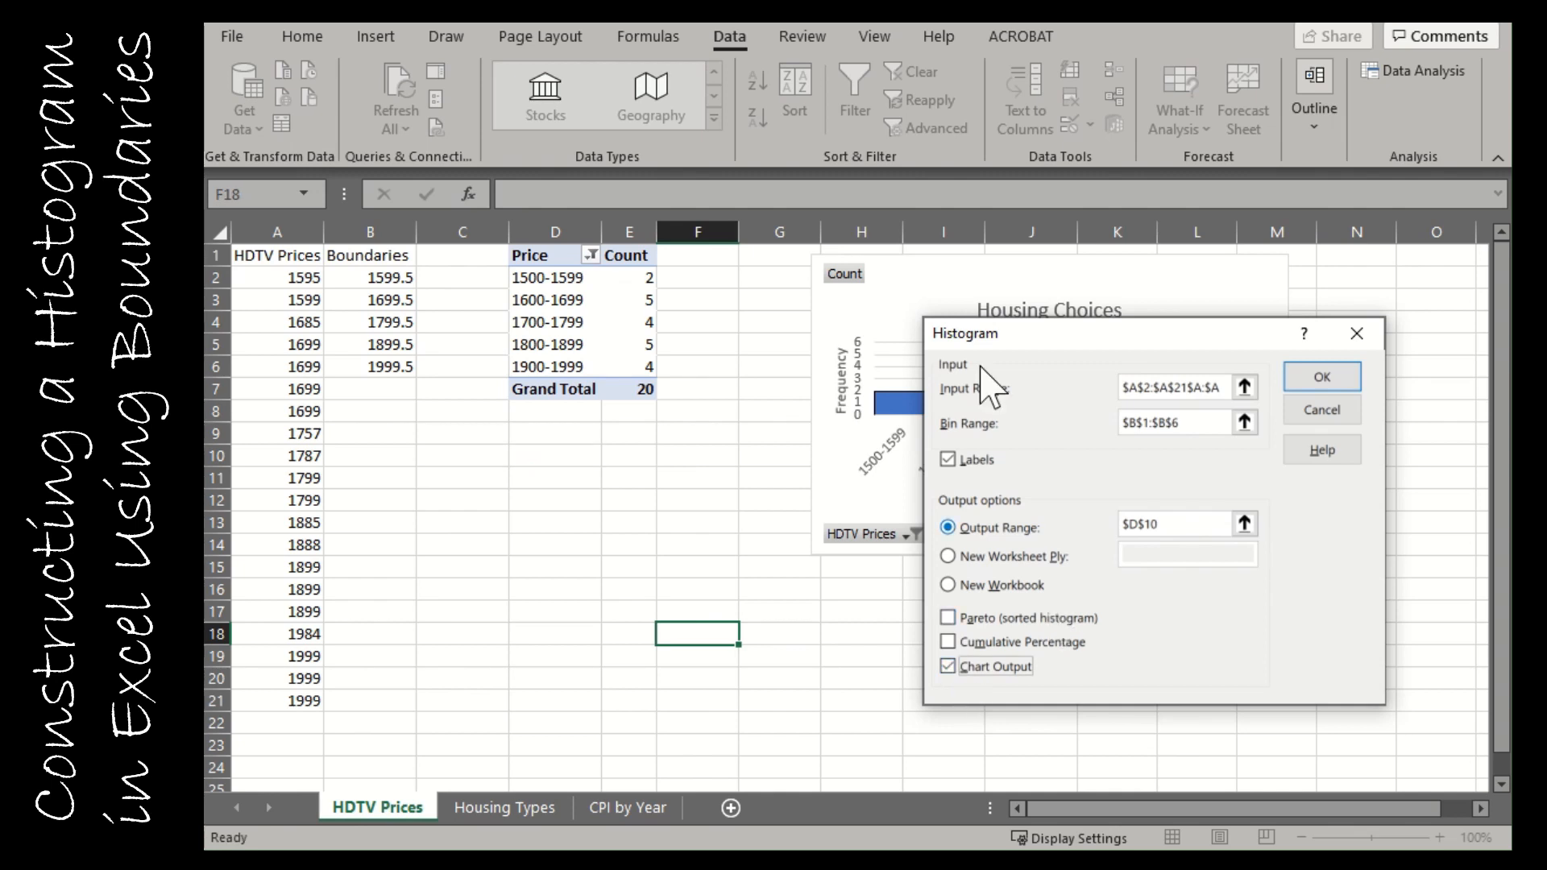
# - Correct the input range to the whole of column A and generate the frequency table and histogram
pyautogui.click(1329, 376)
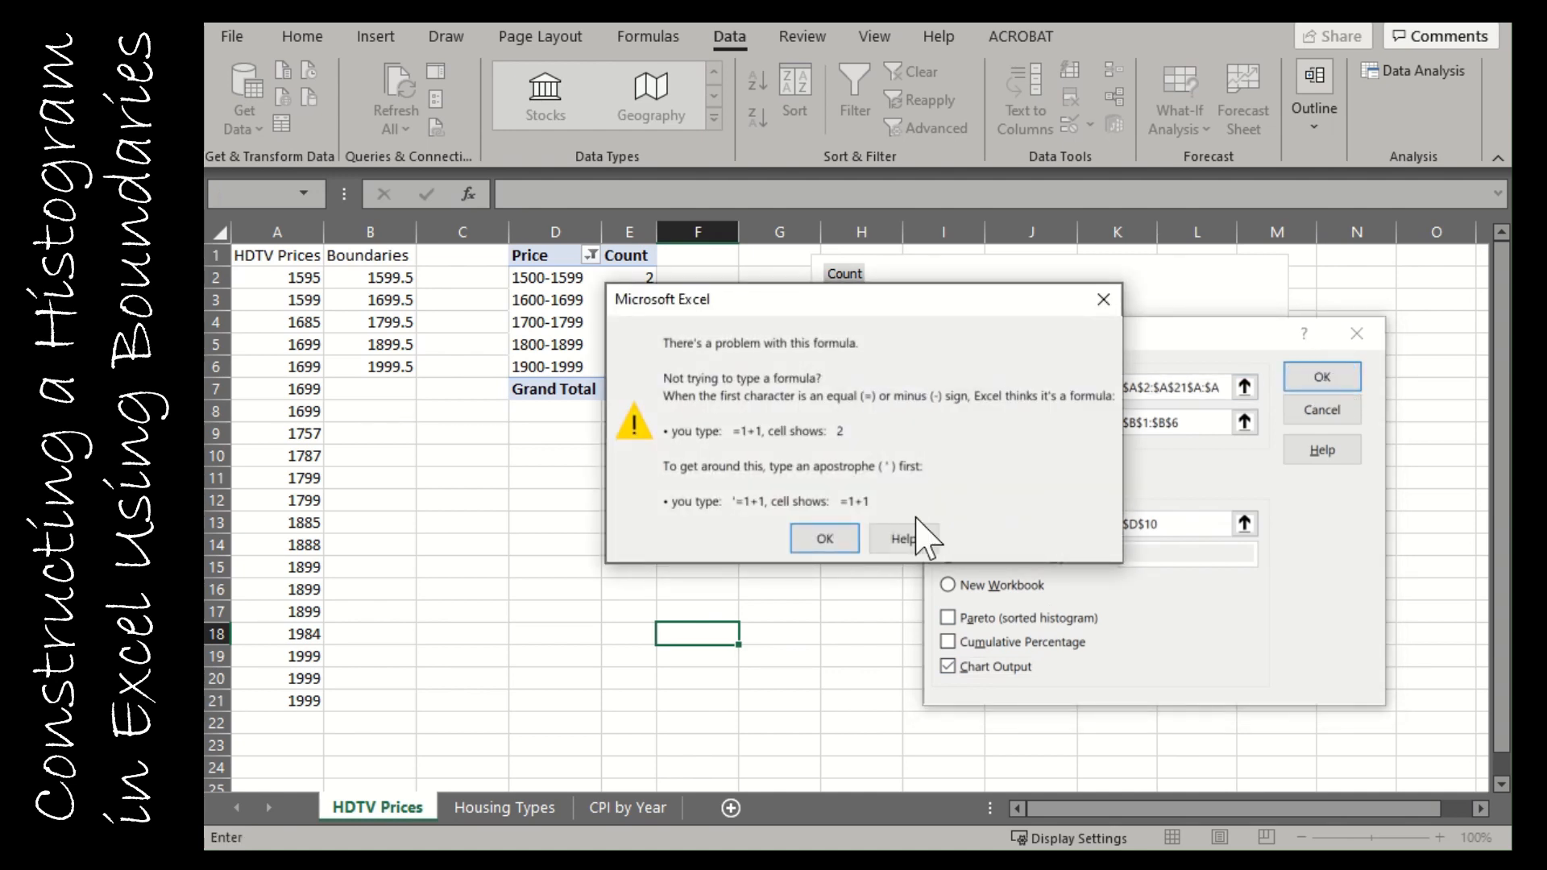
pyautogui.click(824, 539)
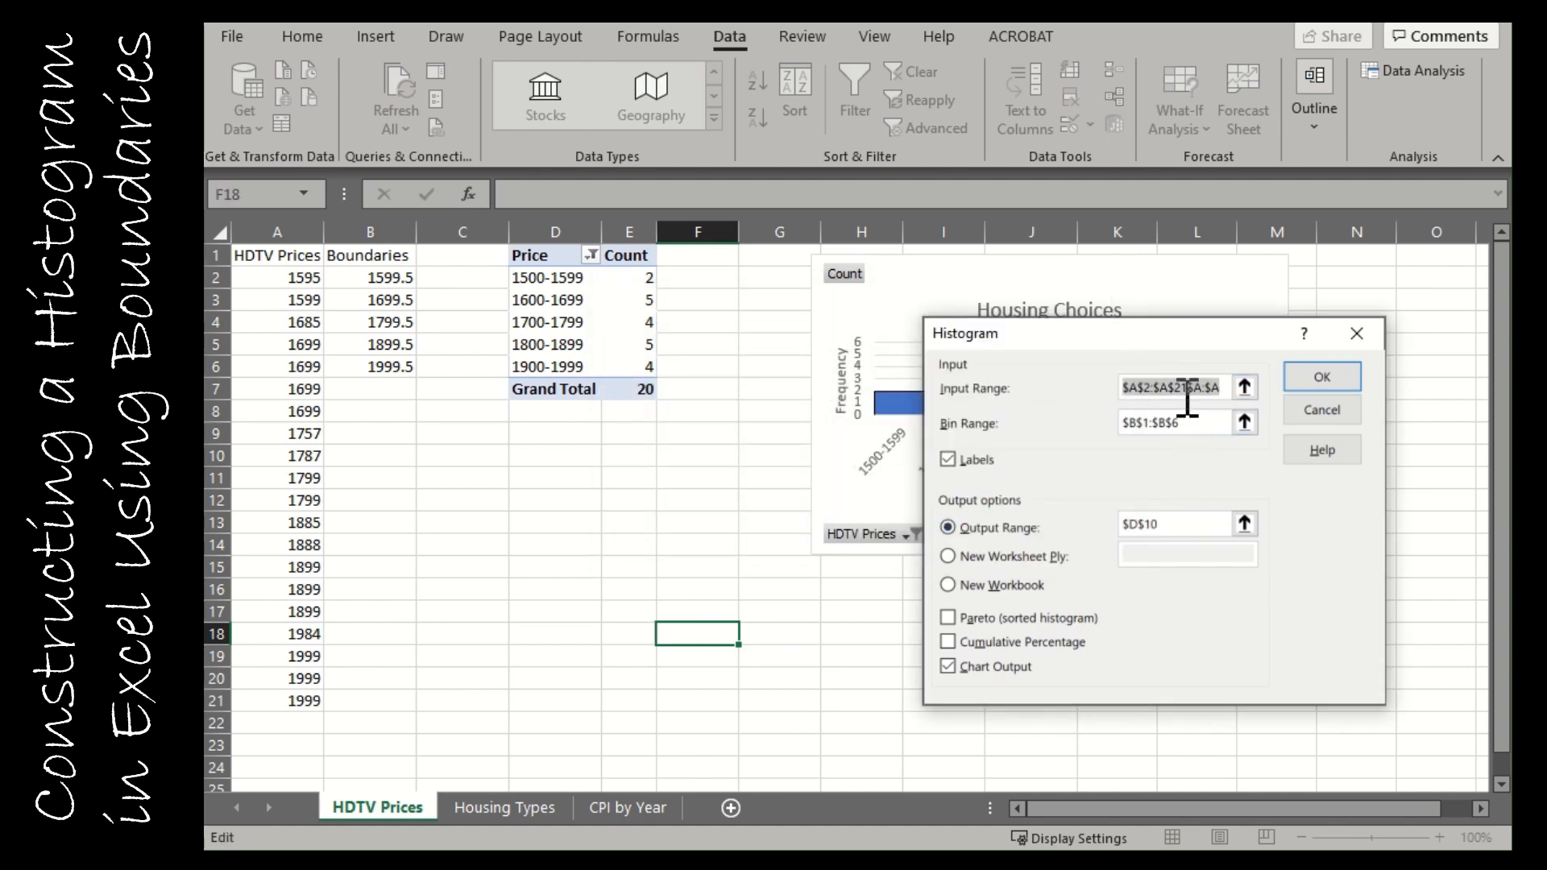
pyautogui.press('Delete')
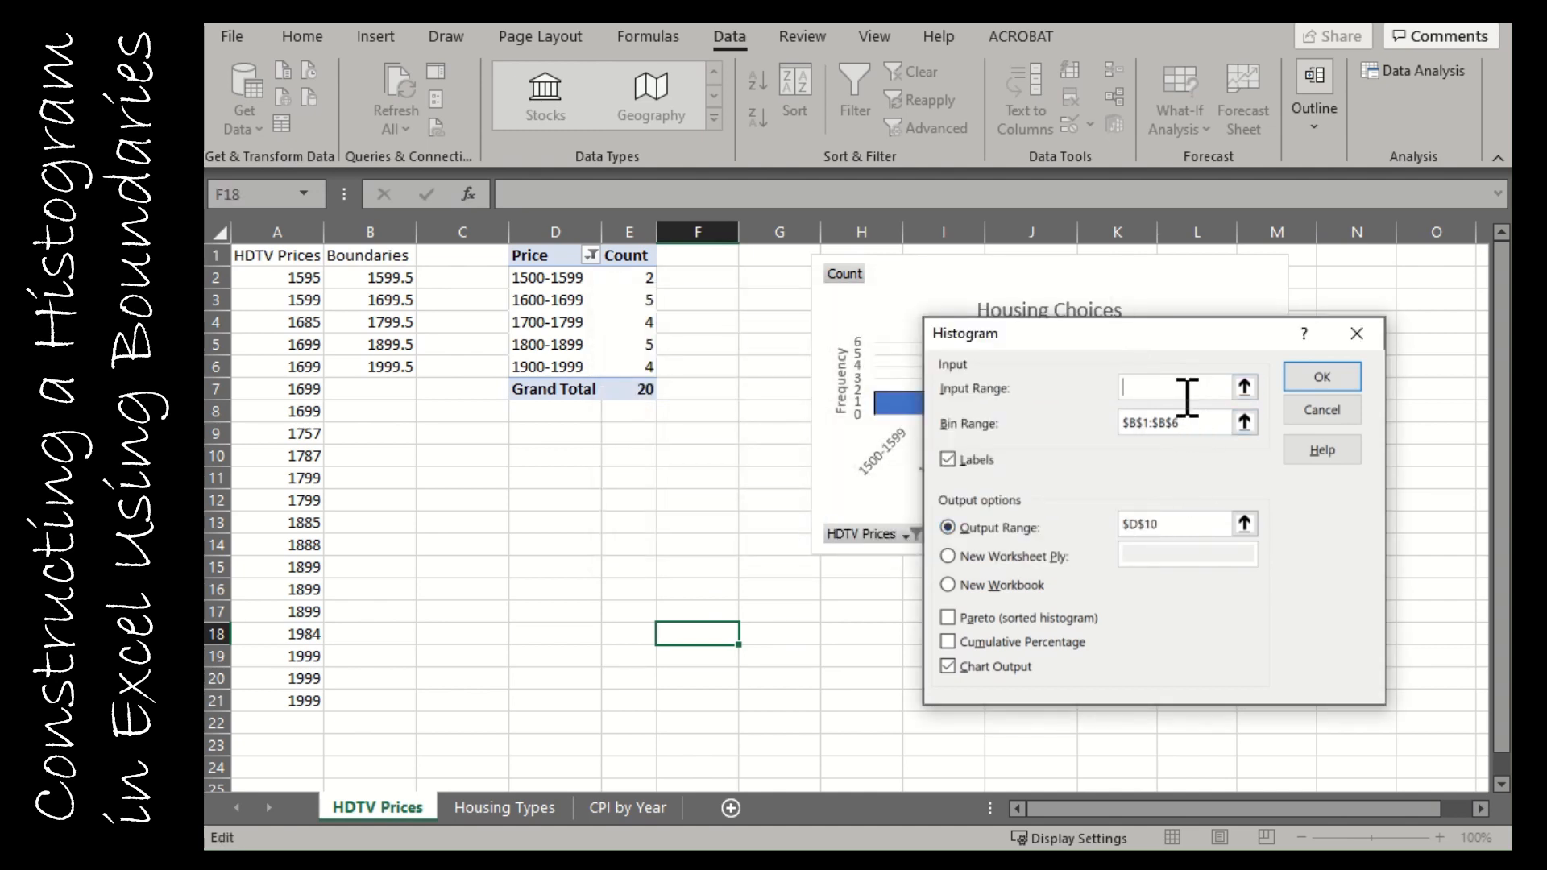
pyautogui.click(275, 229)
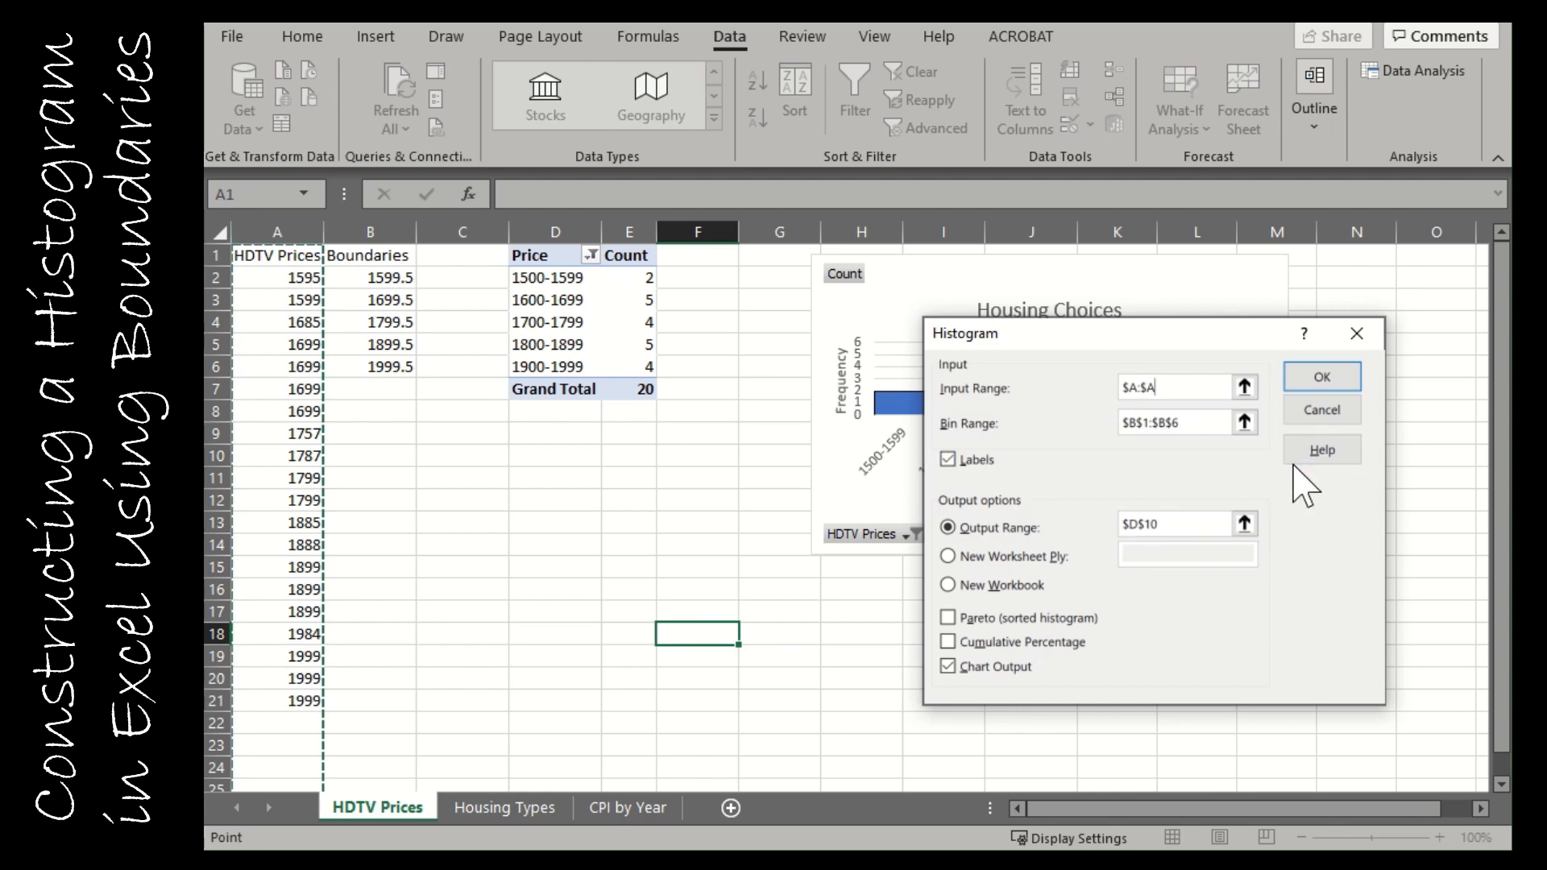
pyautogui.click(1347, 385)
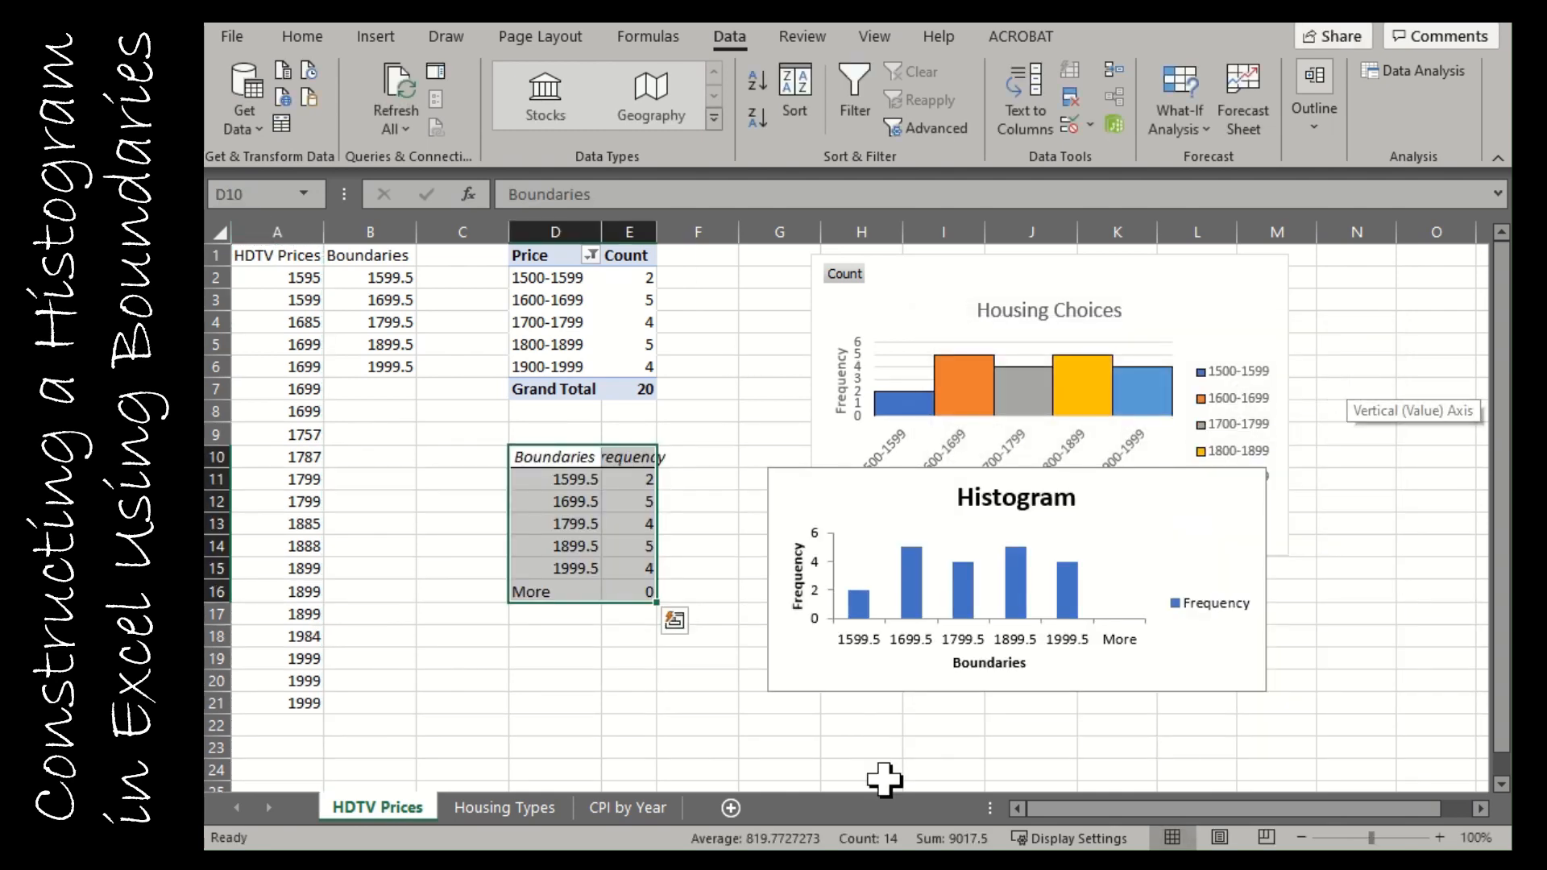
# - Delete the contents of the More row, D16:E16, in the new frequency table
pyautogui.click(693, 707)
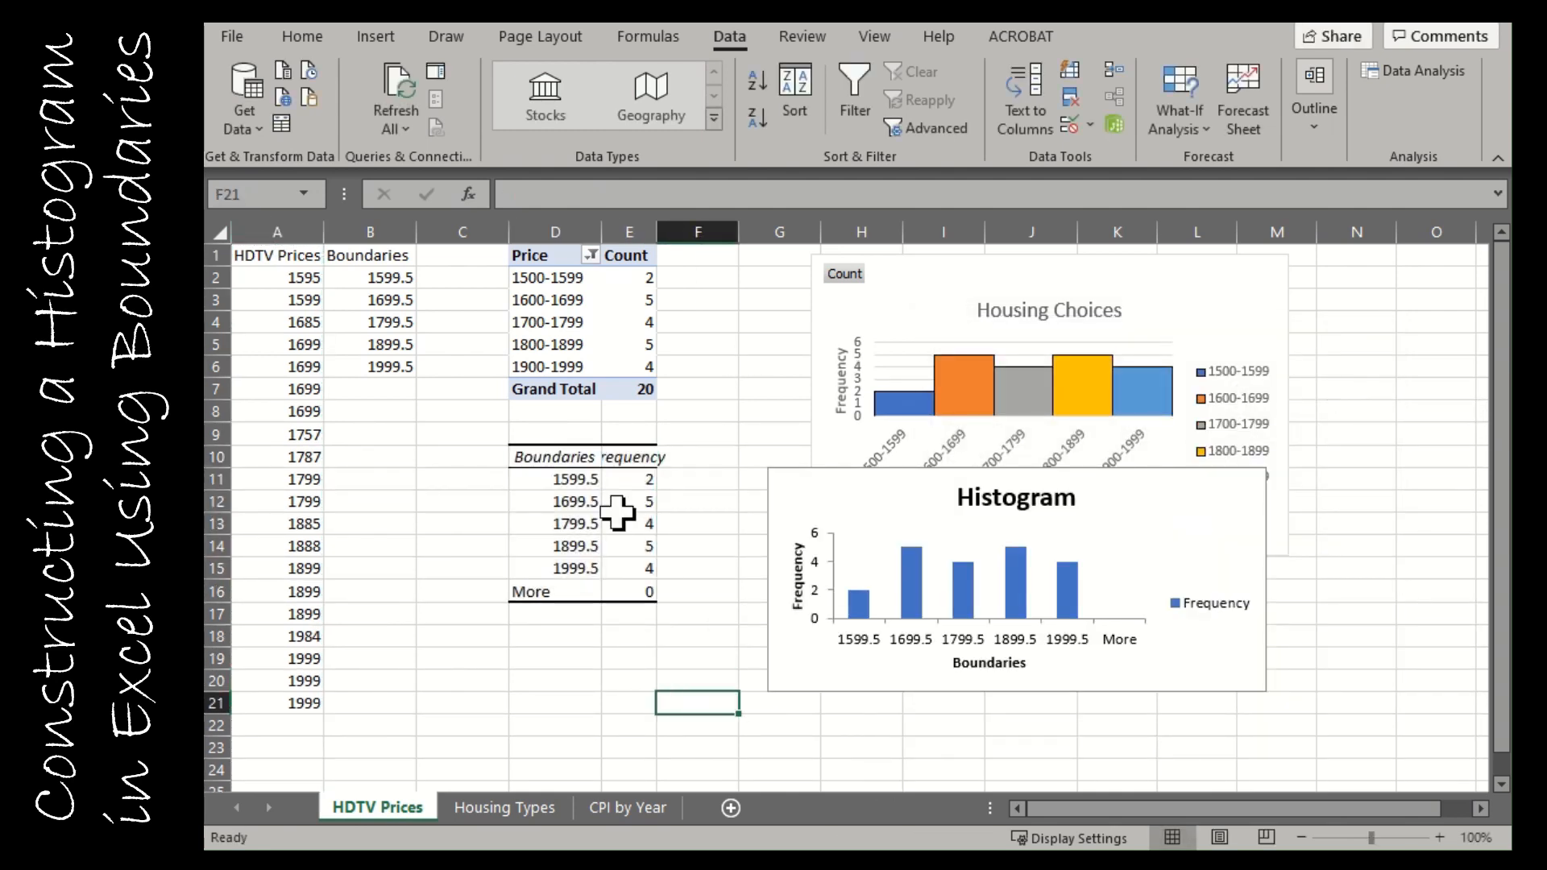
pyautogui.click(575, 457)
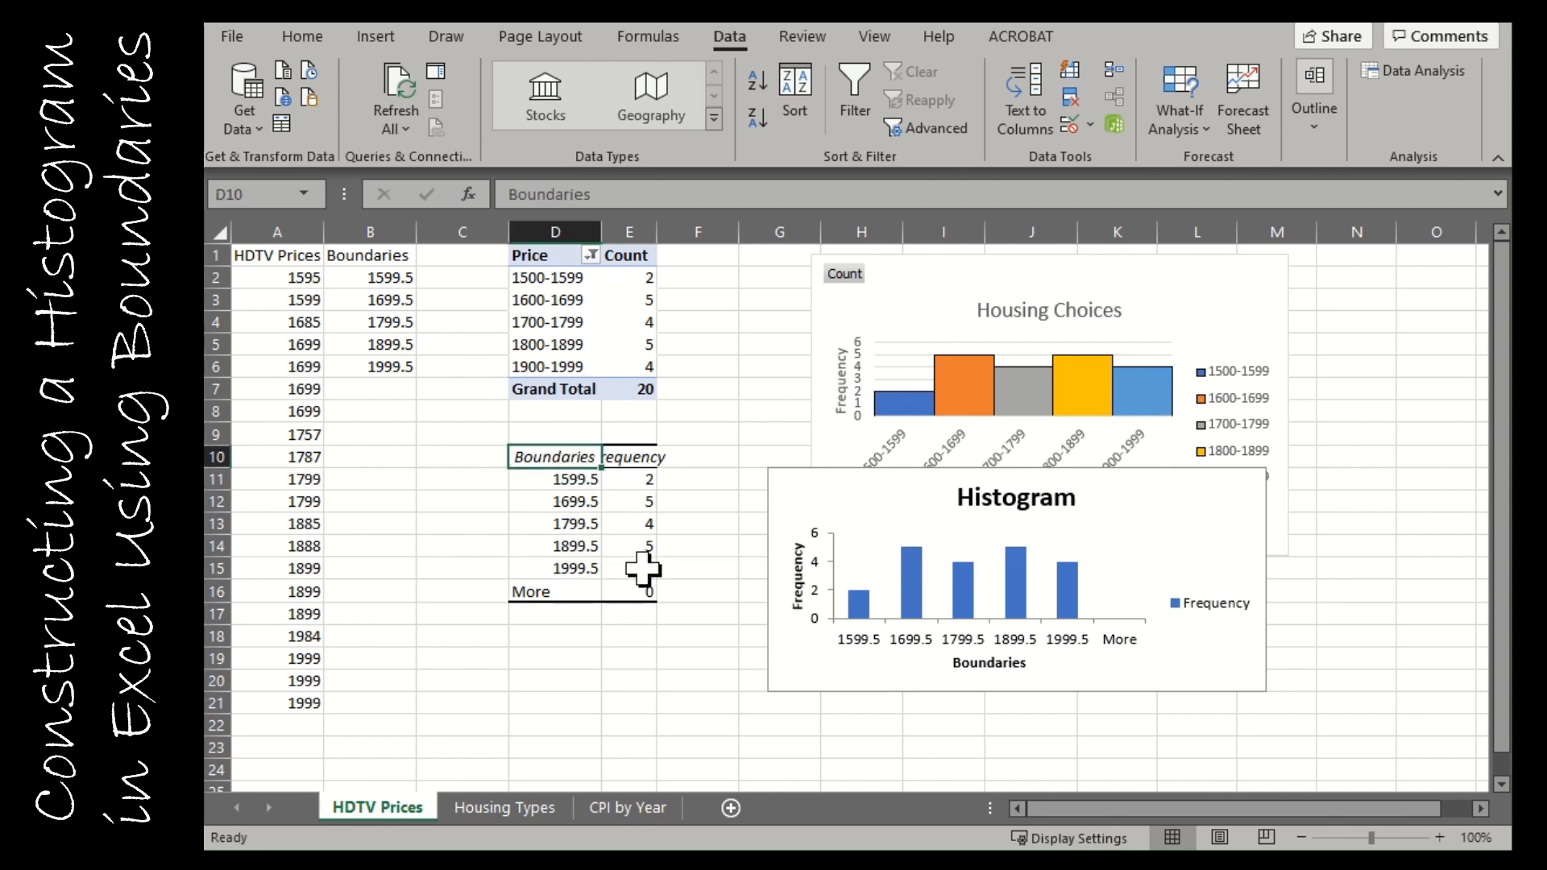
pyautogui.moveTo(566, 592); pyautogui.dragTo(616, 588)
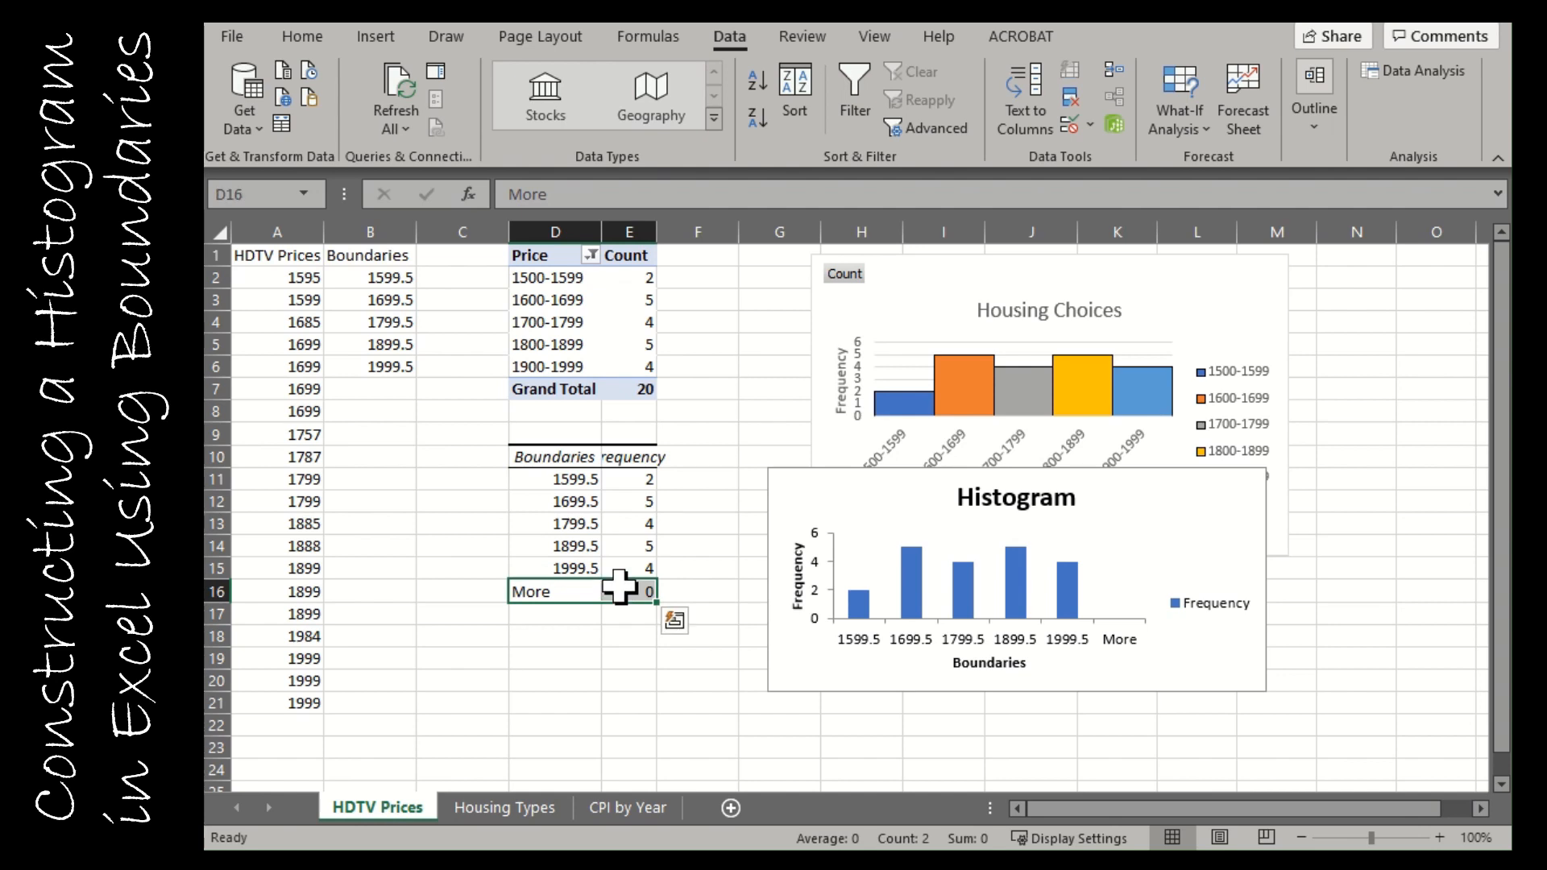
pyautogui.press('Delete')
pyautogui.click(683, 658)
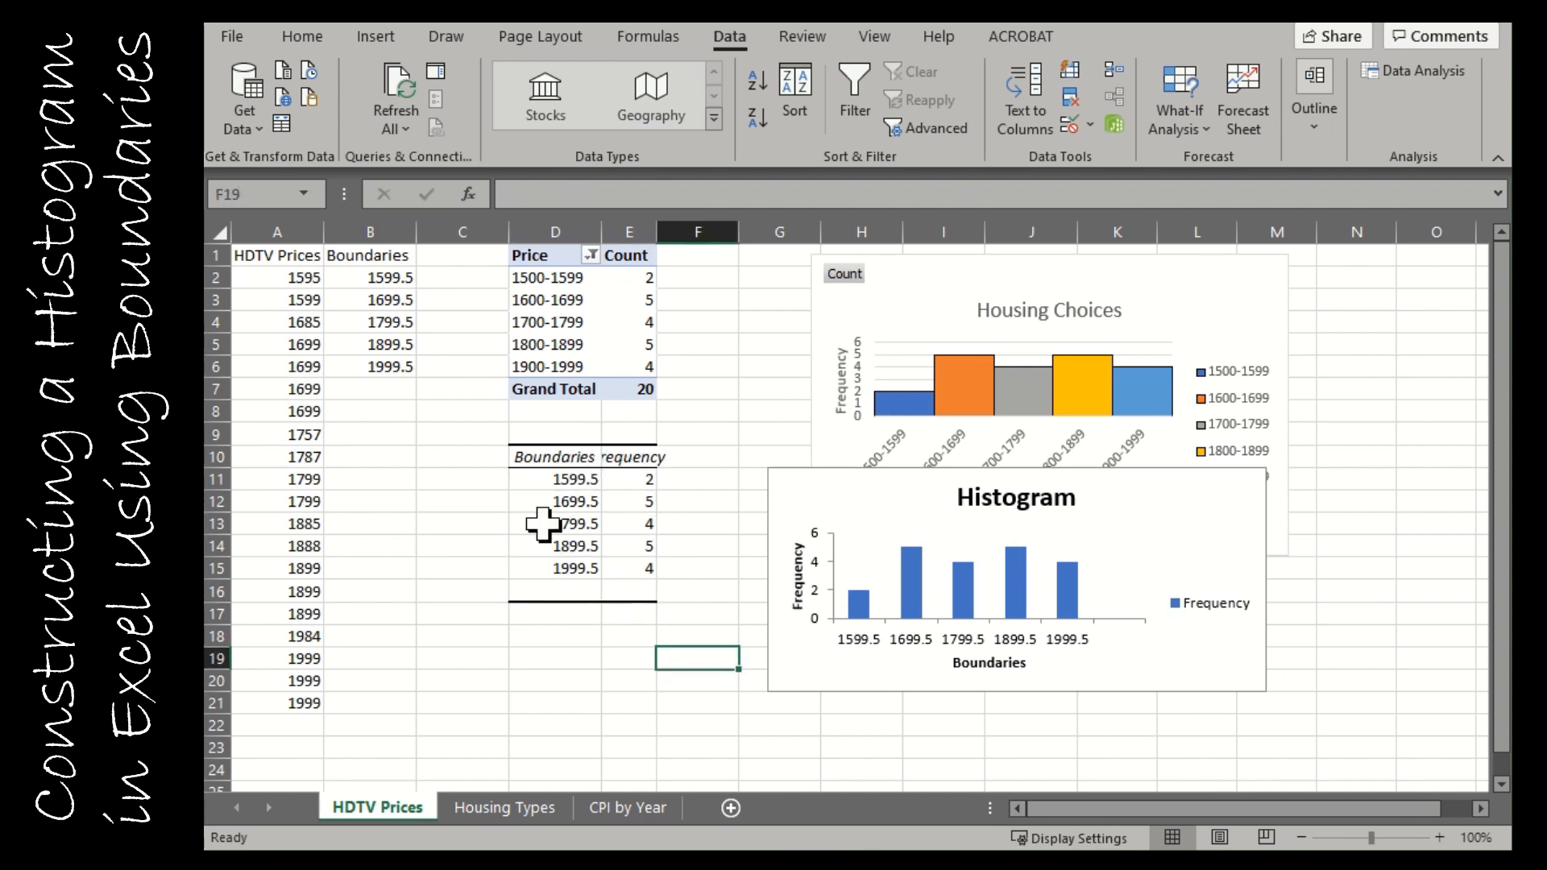
pyautogui.click(1064, 486)
pyautogui.moveTo(1063, 485); pyautogui.dragTo(1138, 550)
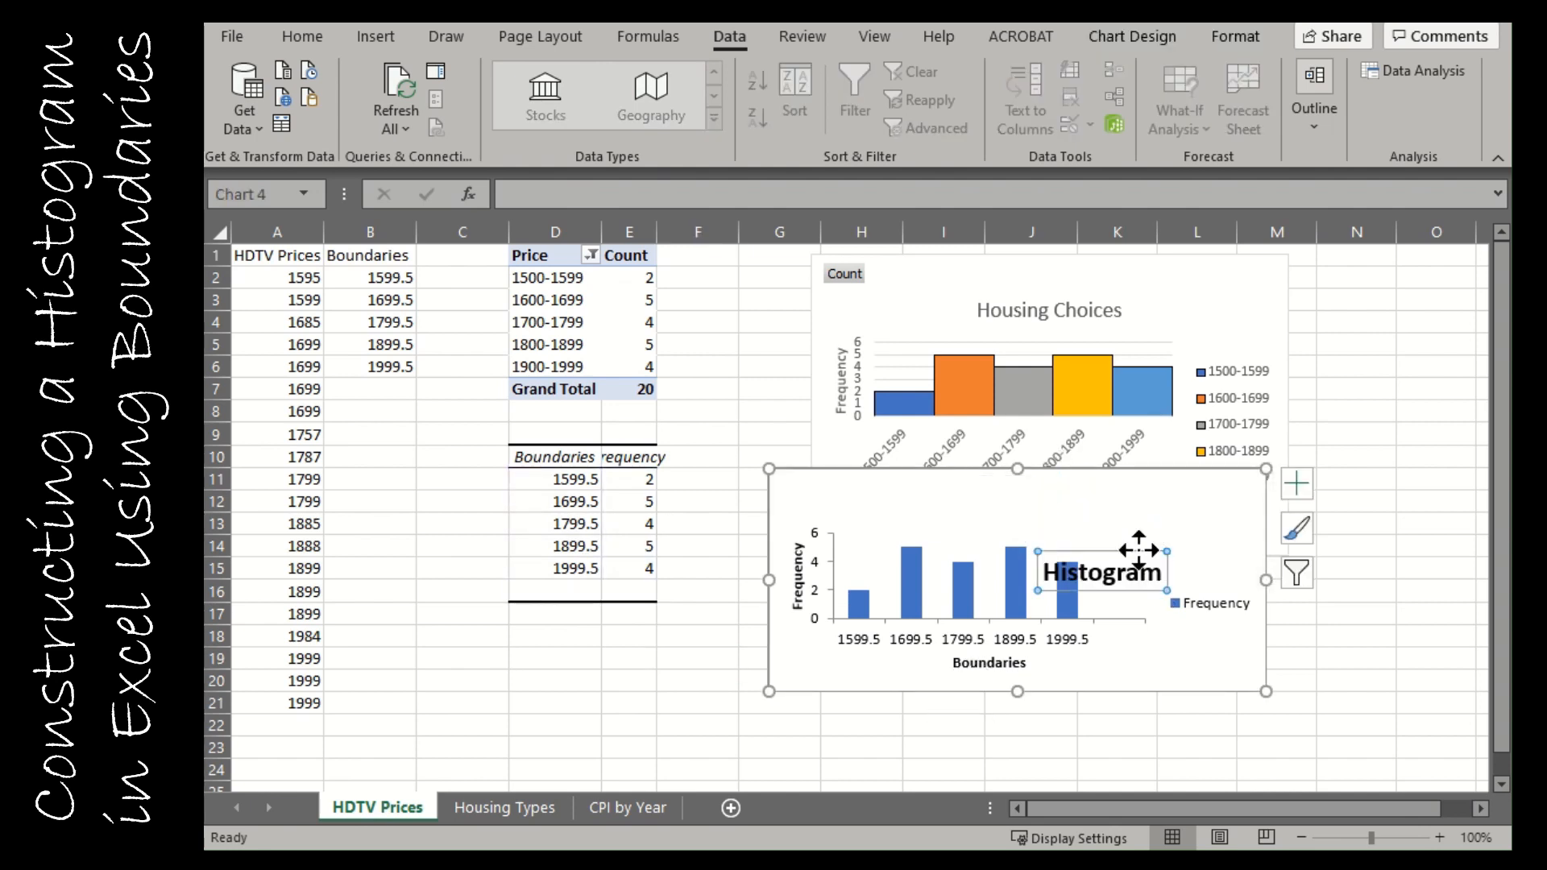
pyautogui.hotkey('ctrl', 'z')
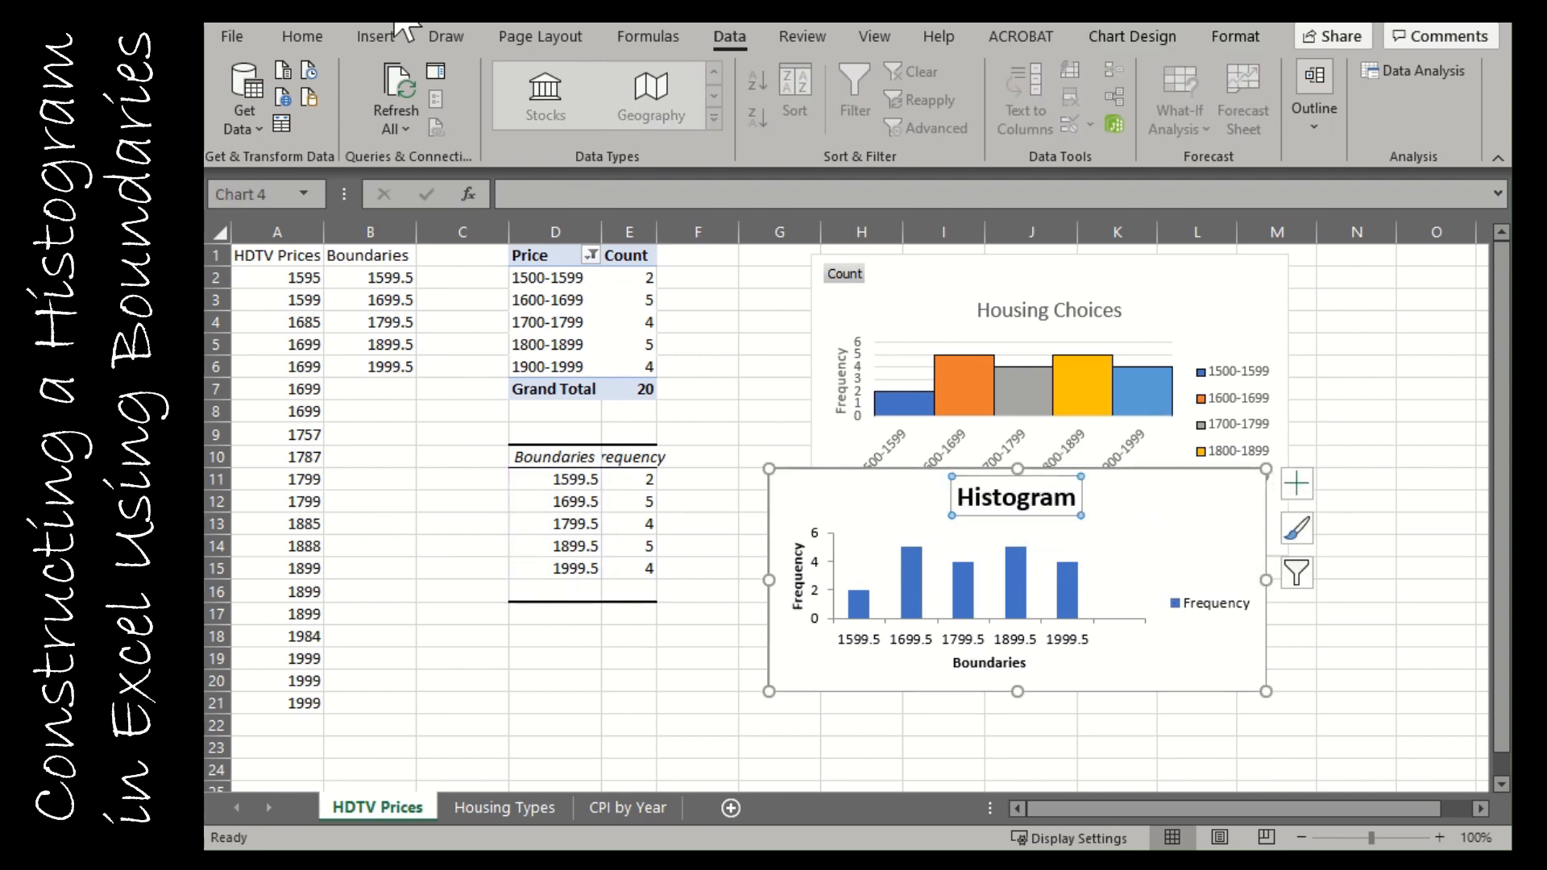
# - Move the new histogram chart directly below the Housing Choices chart
pyautogui.moveTo(1156, 480); pyautogui.dragTo(1208, 557)
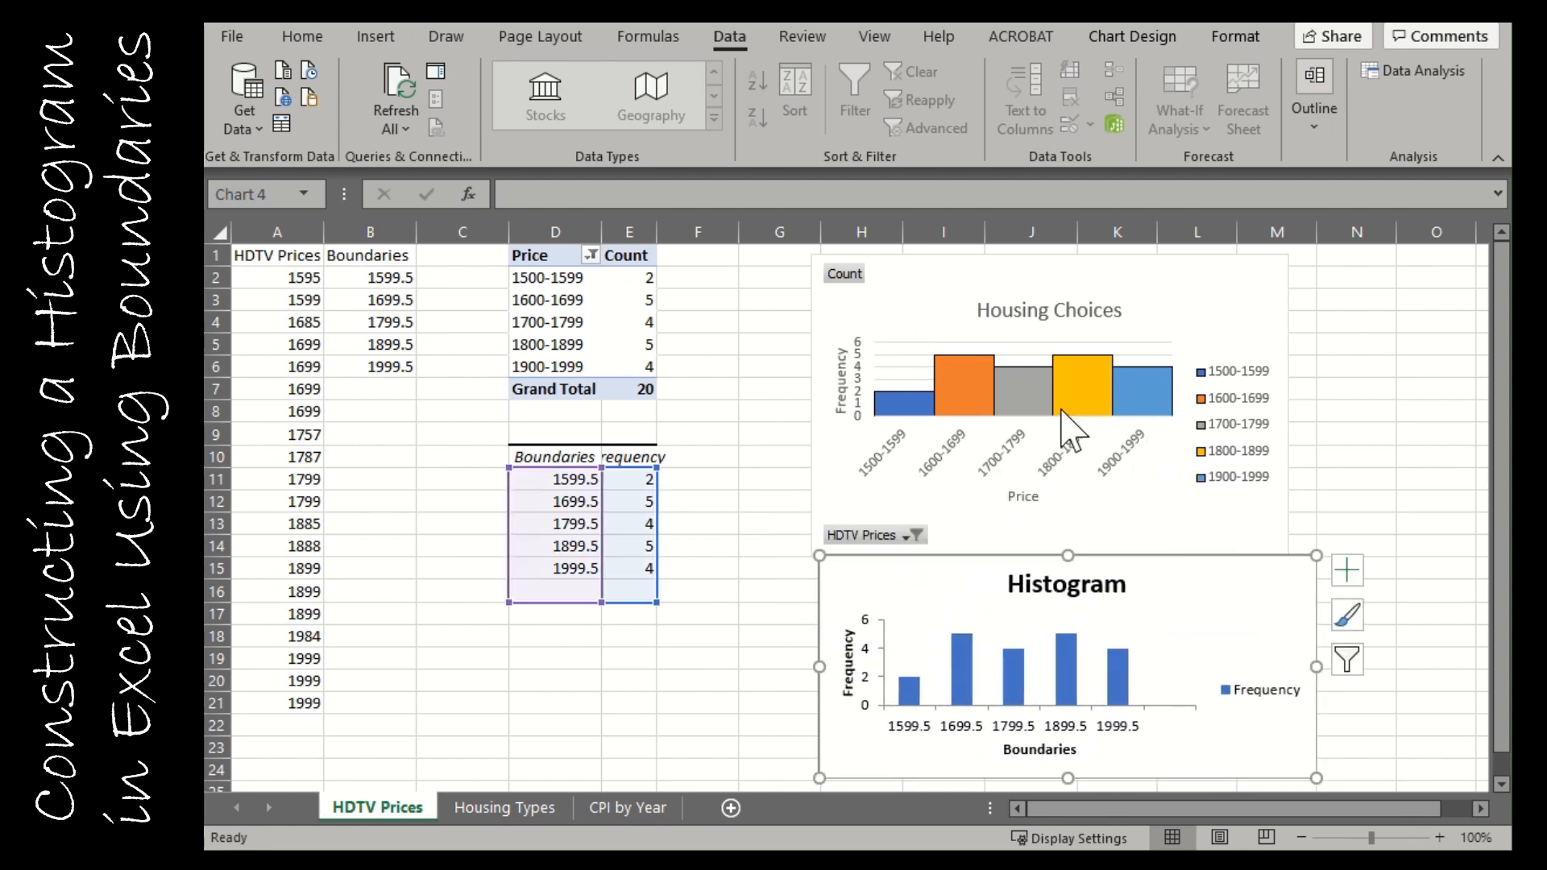
pyautogui.moveTo(970, 393)
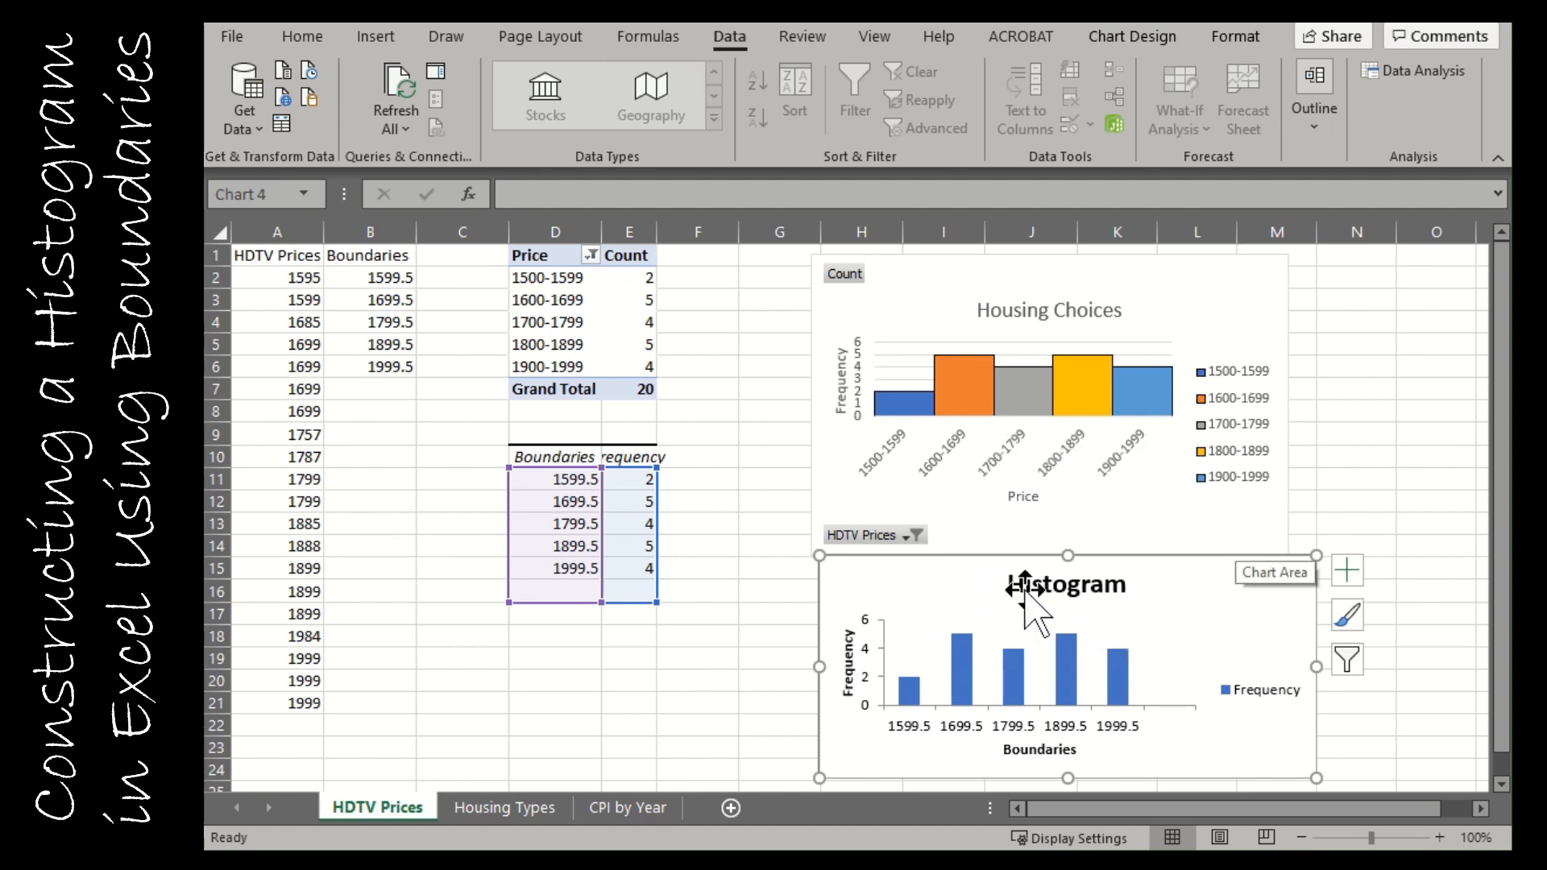
# - Remove the gaps between the bars of the new histogram and vary their colors by point
pyautogui.doubleClick(967, 689)
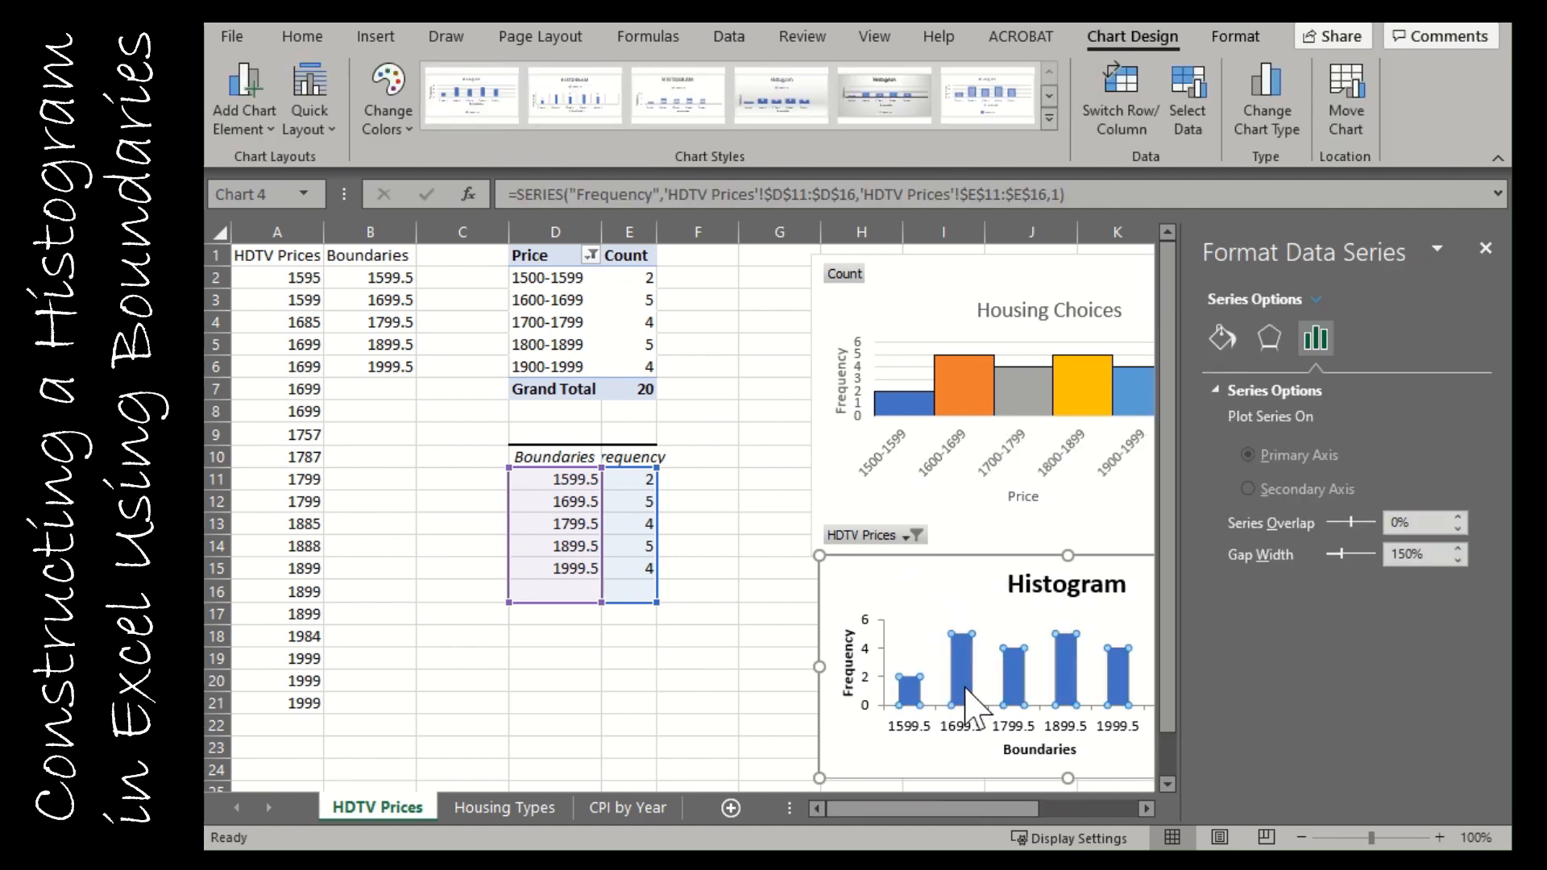
pyautogui.hscroll(3, 741, 681)
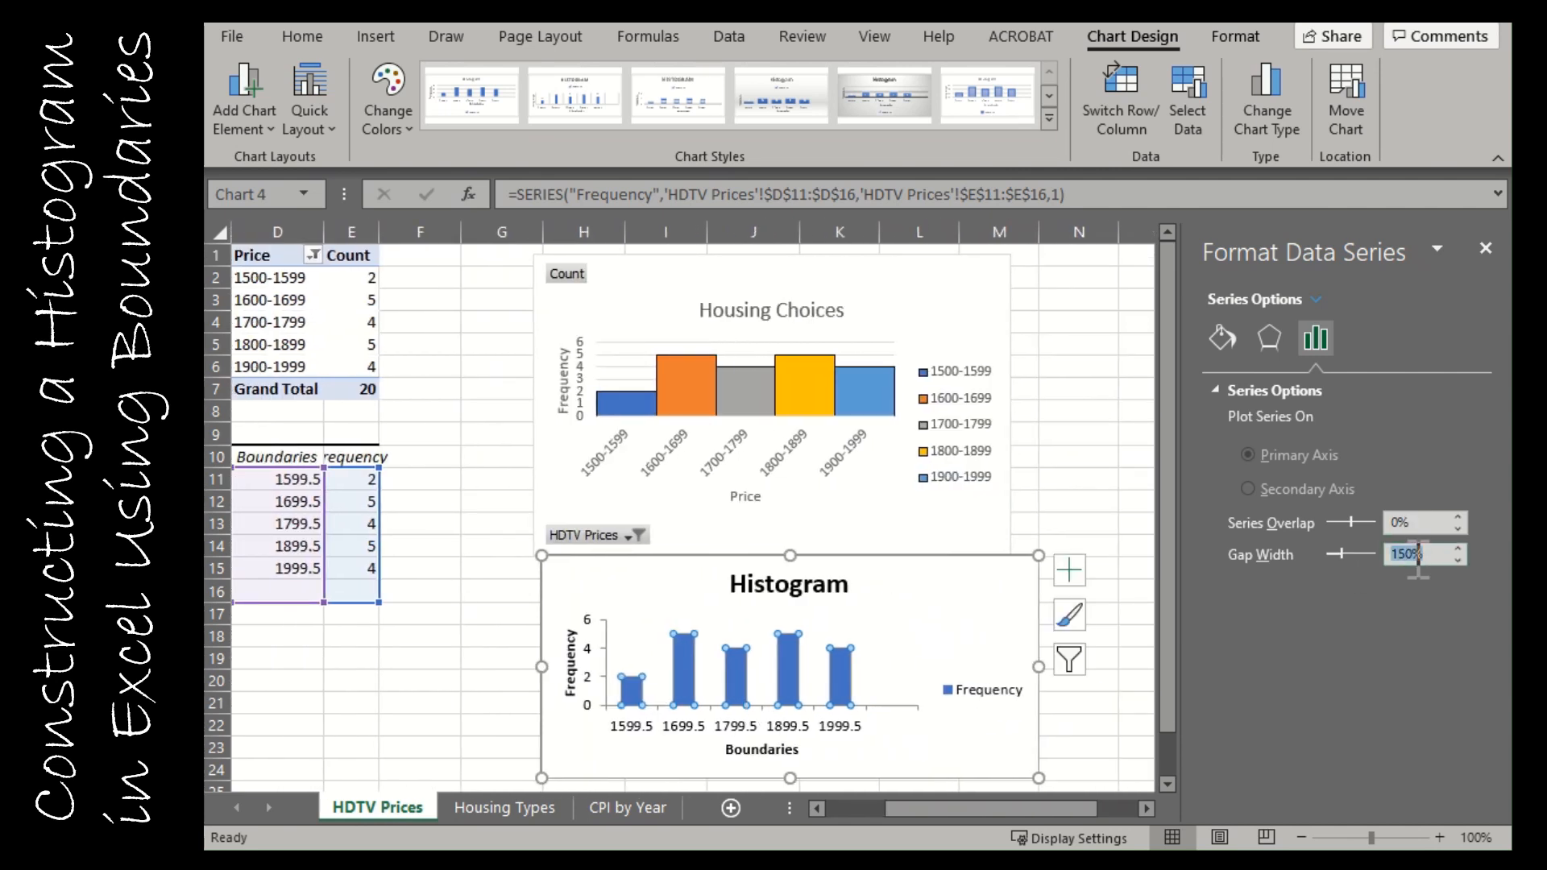
pyautogui.click(1221, 337)
pyautogui.click(1216, 390)
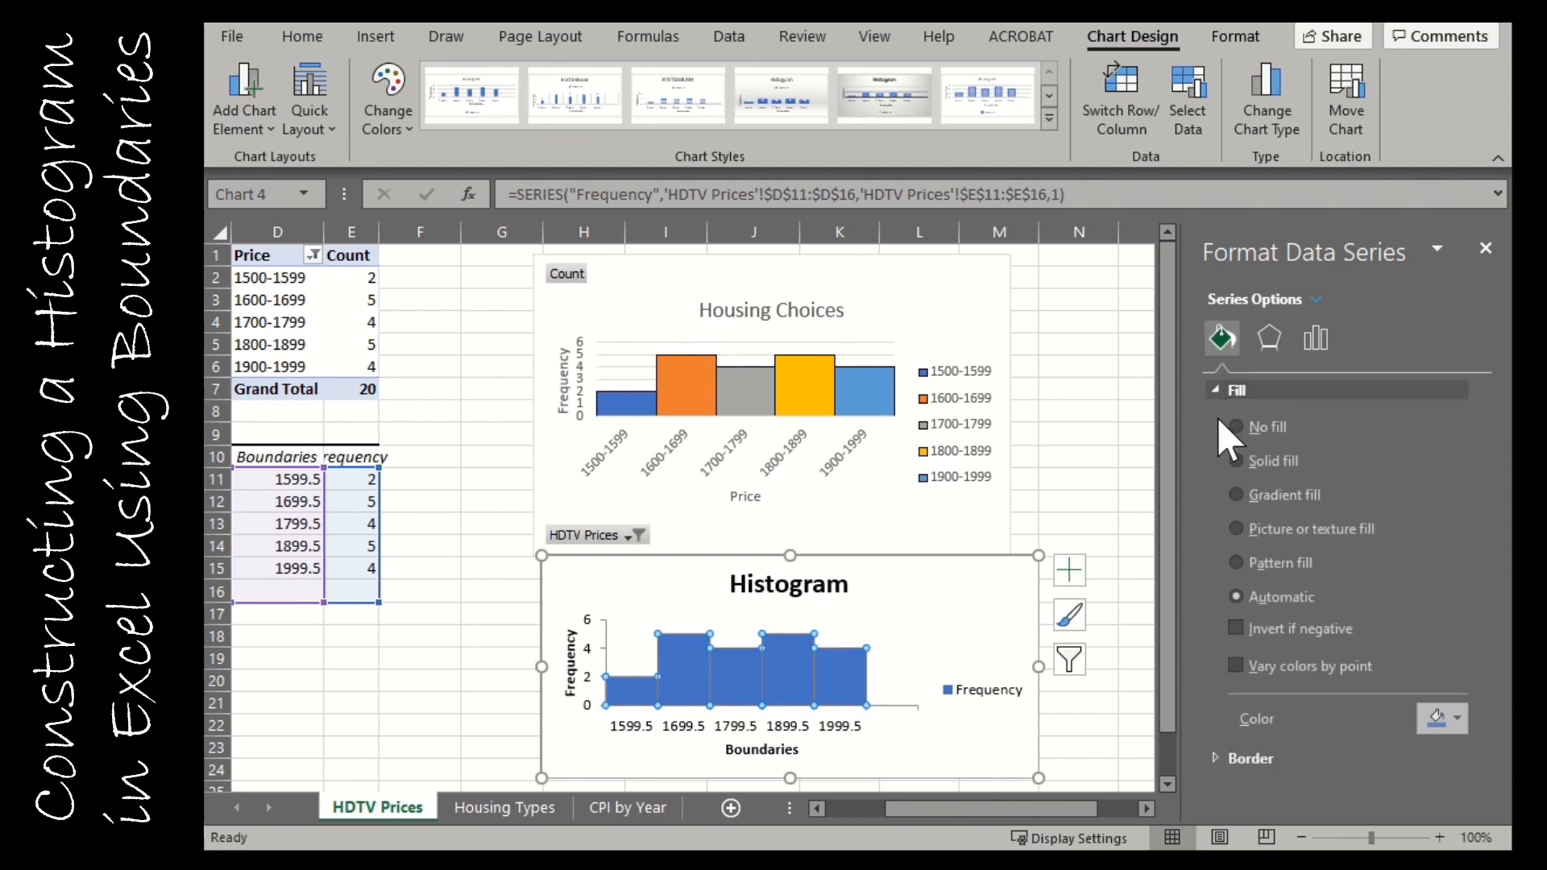
pyautogui.click(1238, 669)
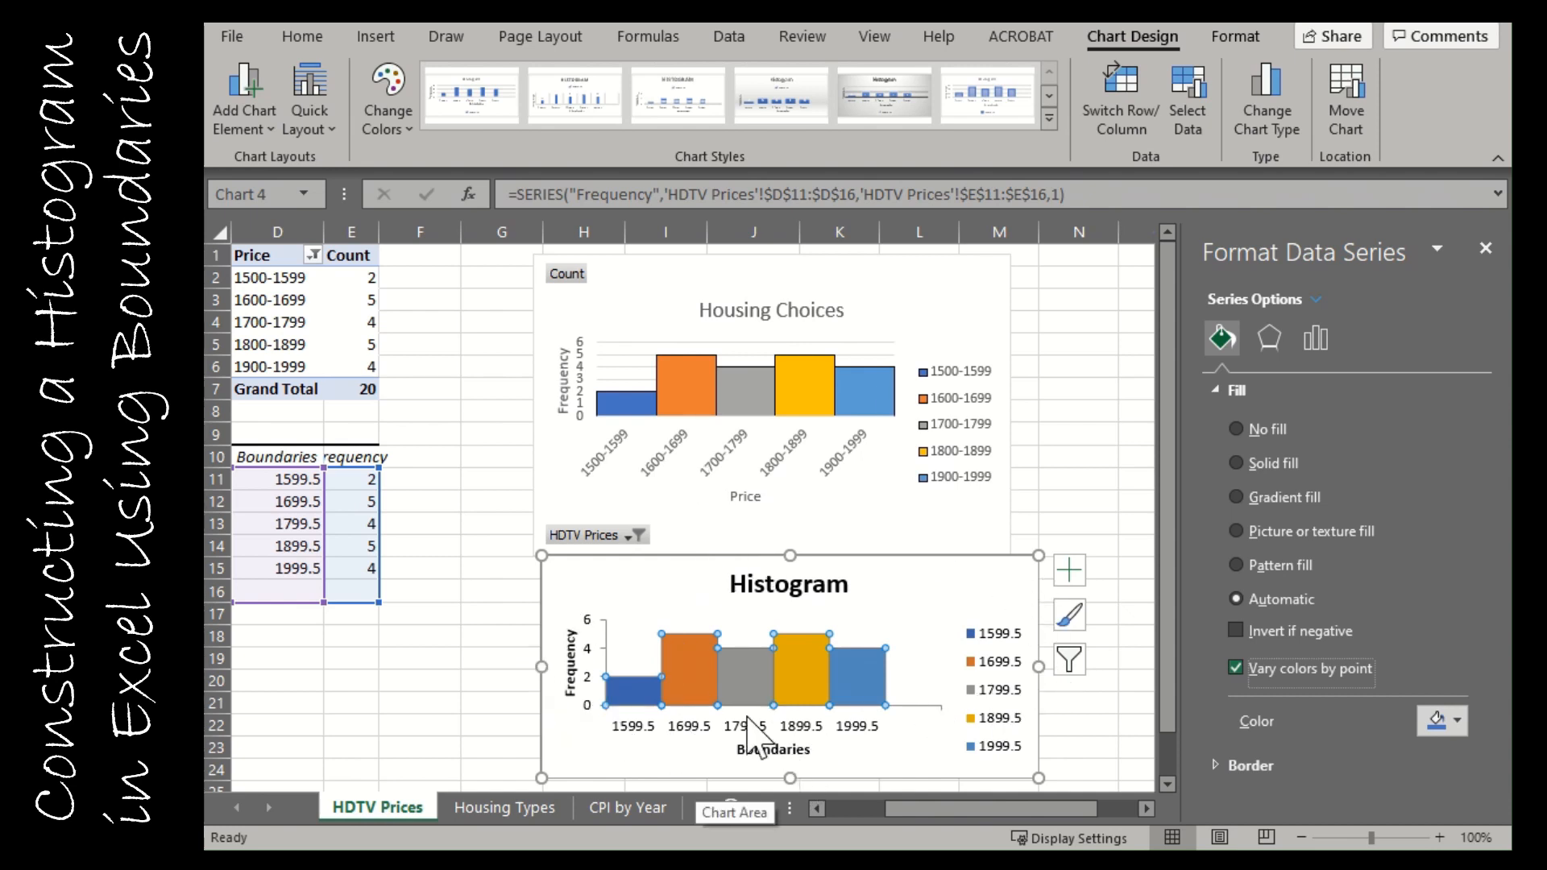
# - Replace the class boundaries in D11:D15 with the midpoints 1550, 1650, 1750, 1850 and 1950
pyautogui.hscroll(-1, 428, 702)
pyautogui.hscroll(-2, 428, 702)
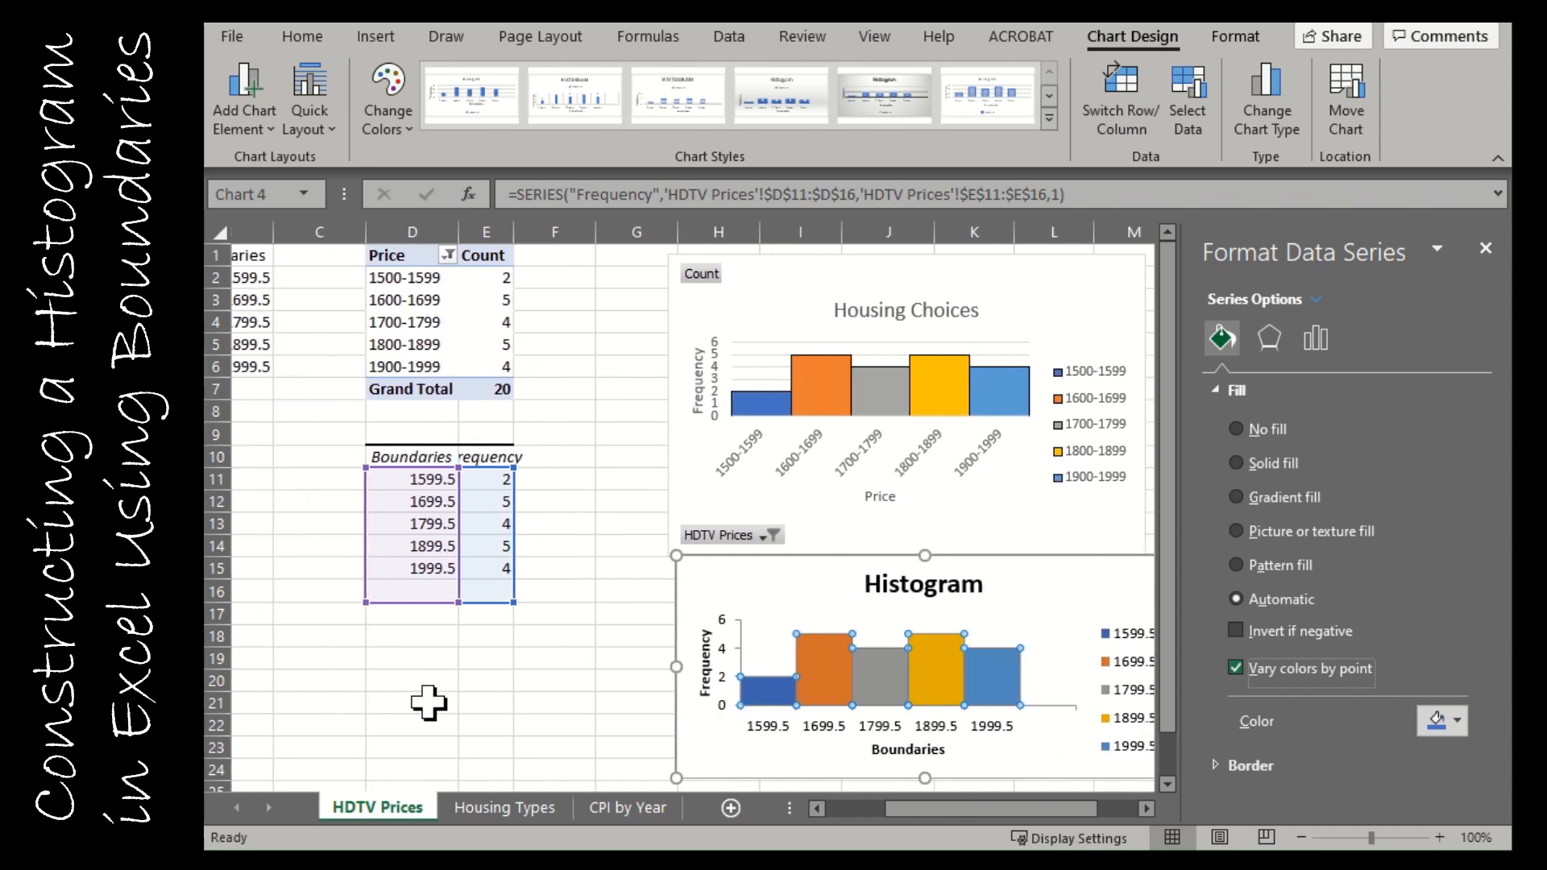
pyautogui.click(428, 702)
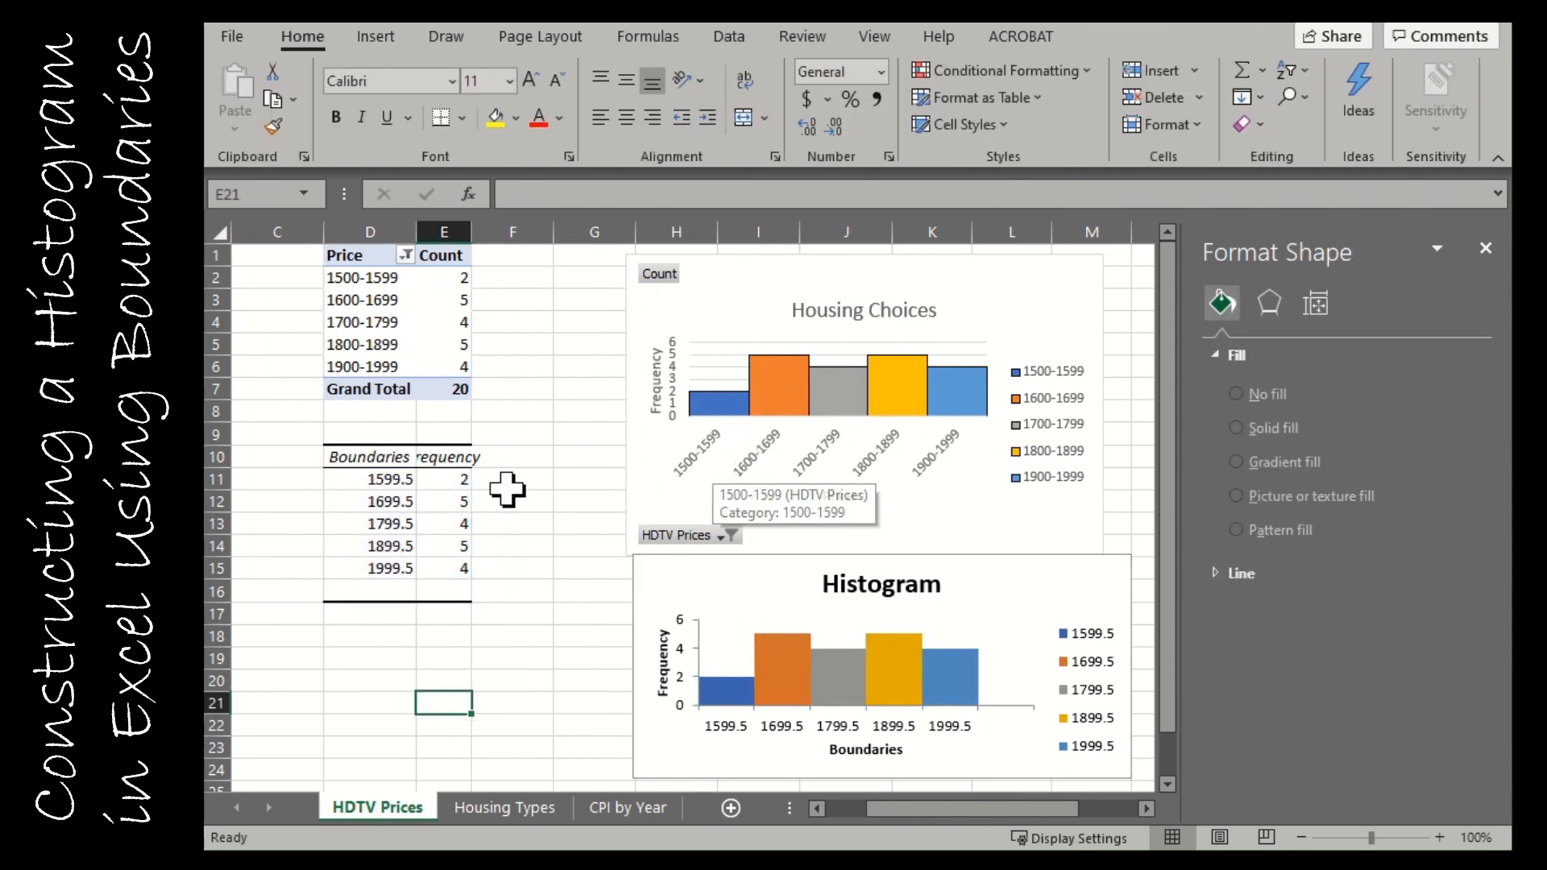
pyautogui.click(394, 483)
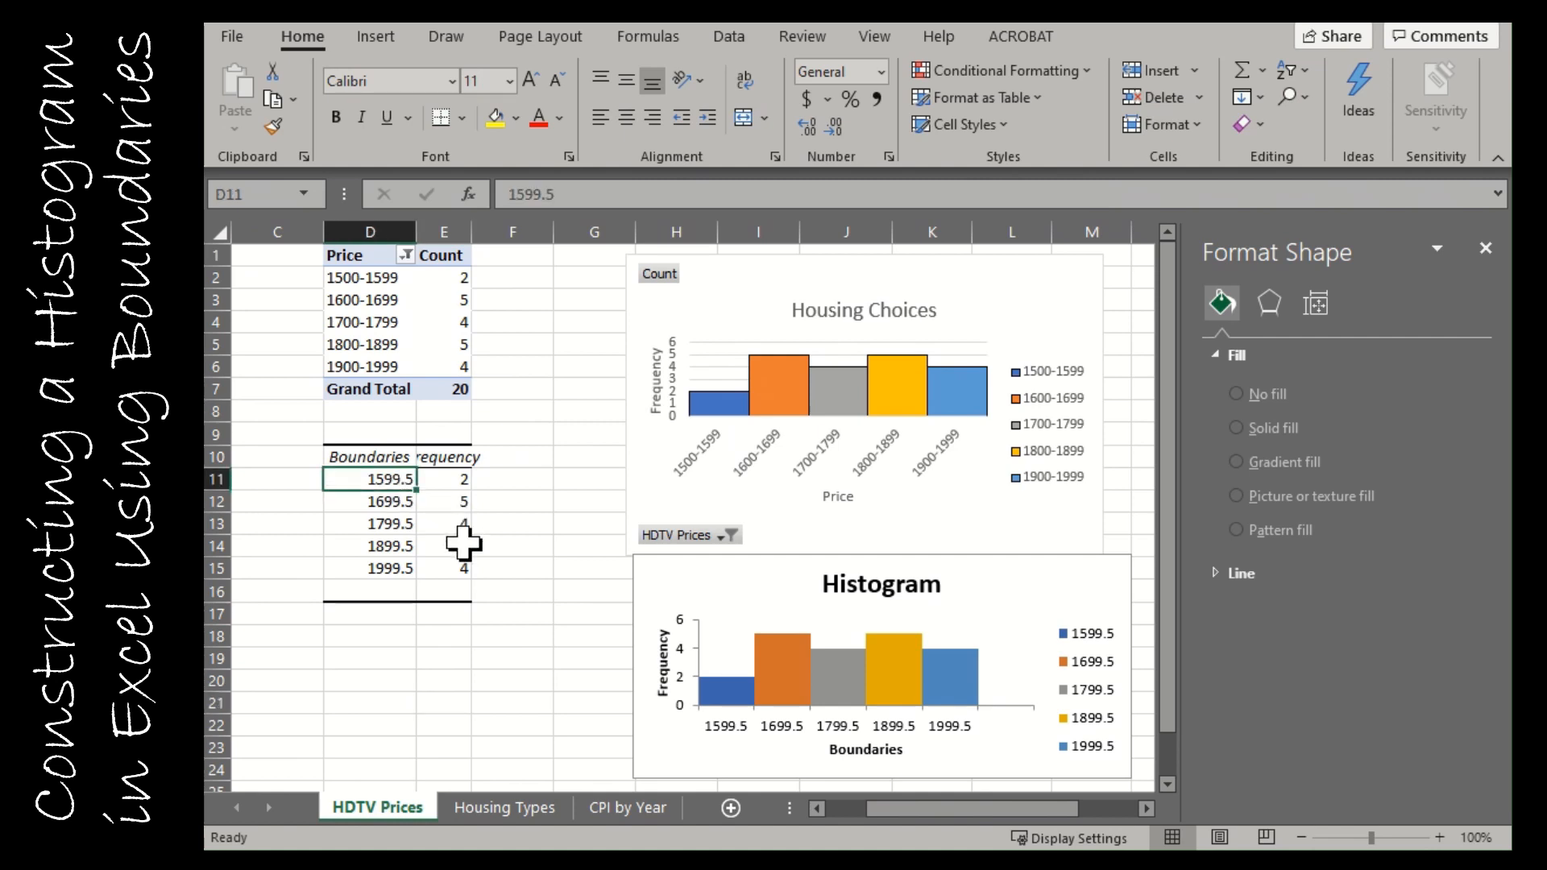
pyautogui.write('1')
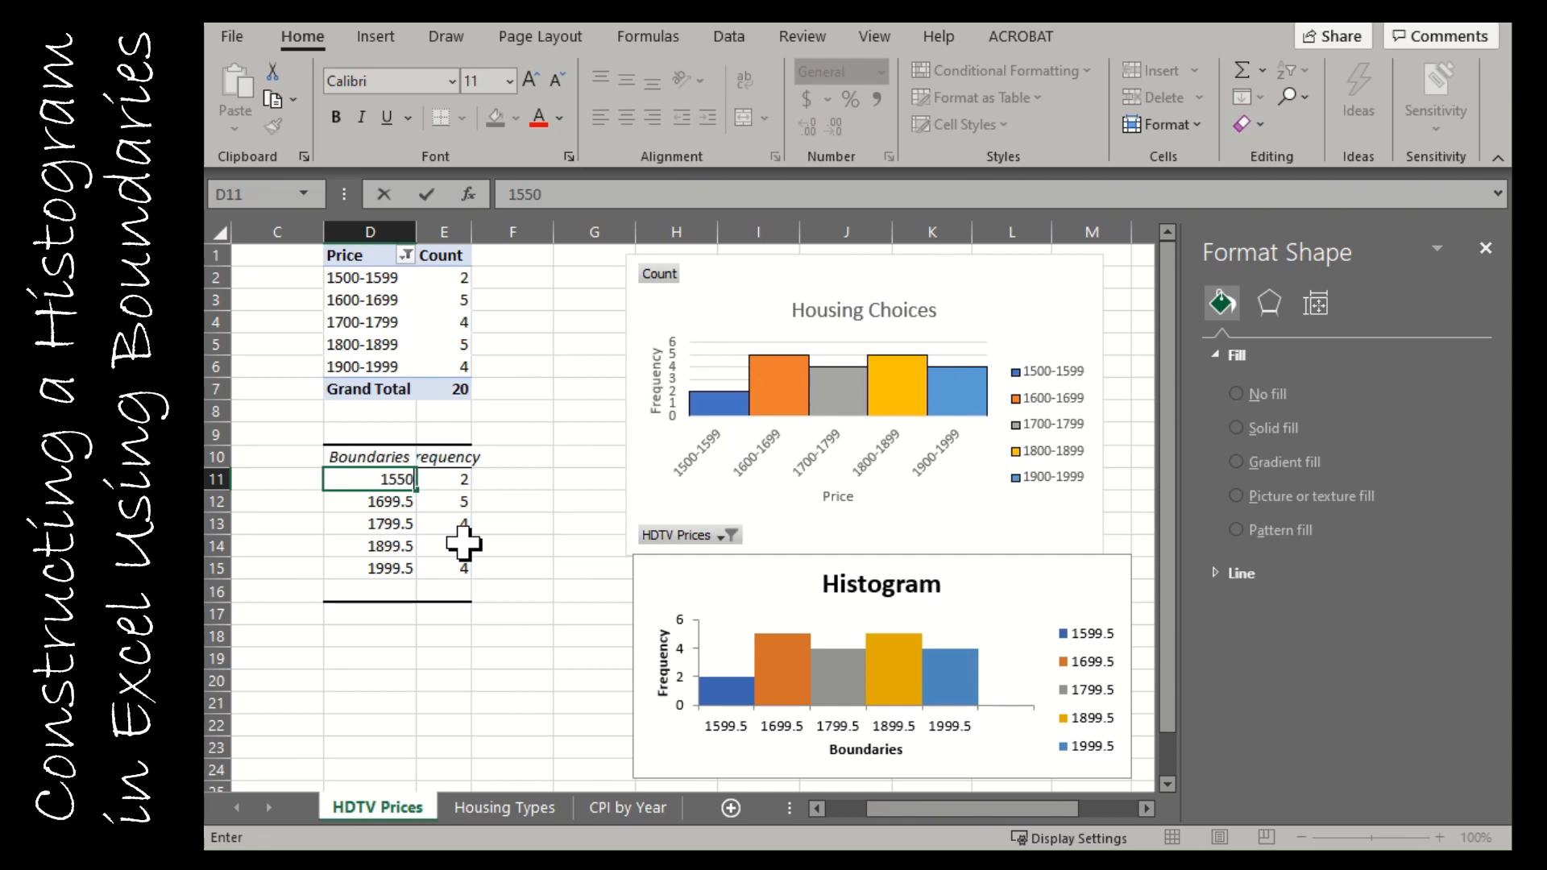
pyautogui.press('Return')
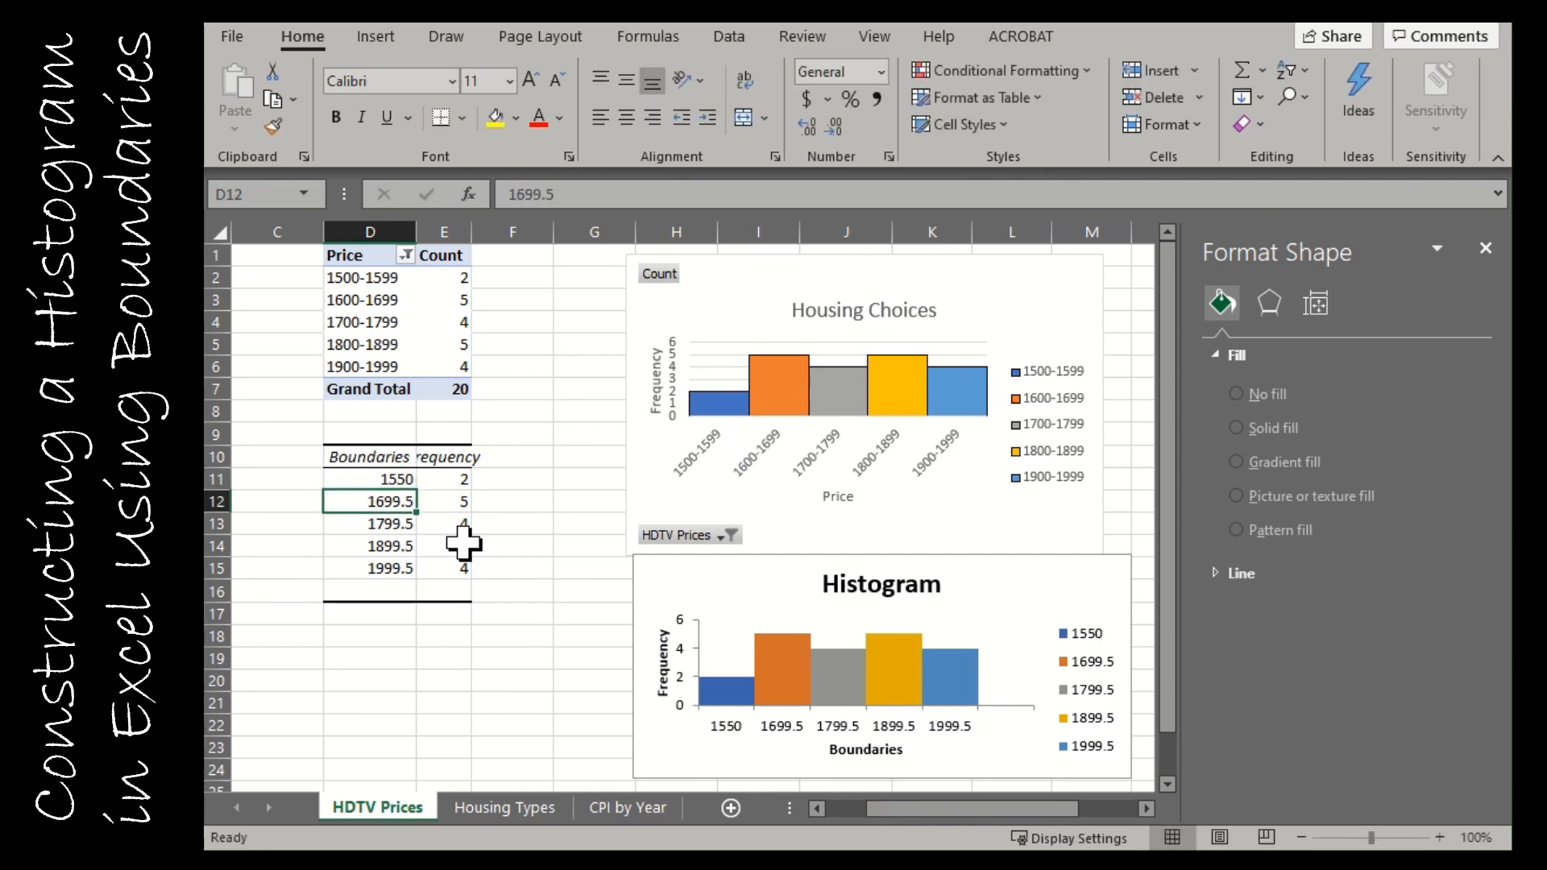
pyautogui.write('1650')
pyautogui.press('Return')
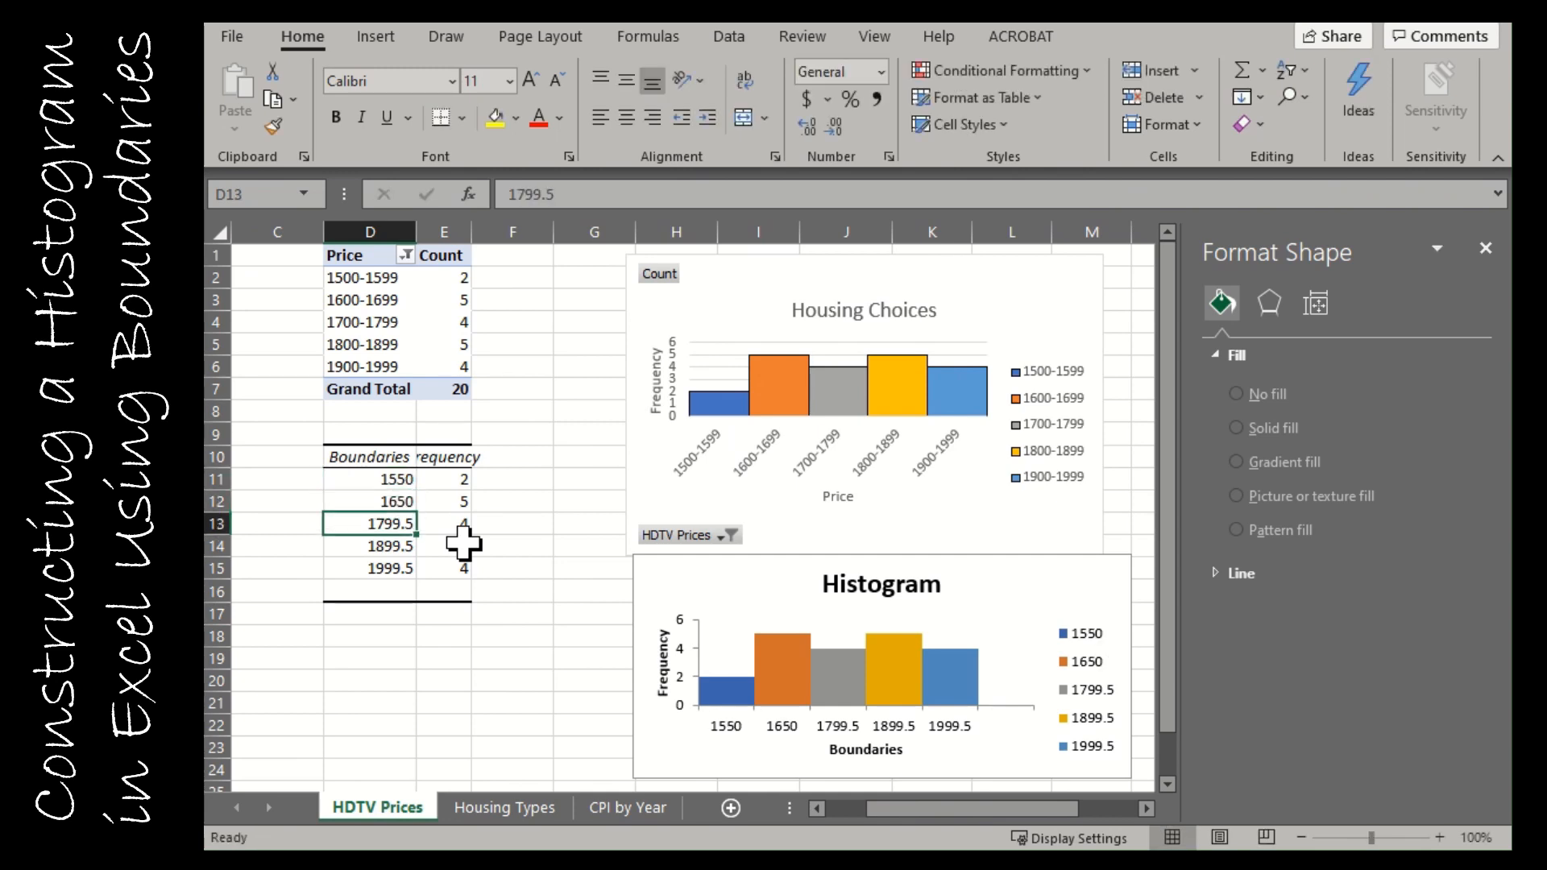
pyautogui.write('17')
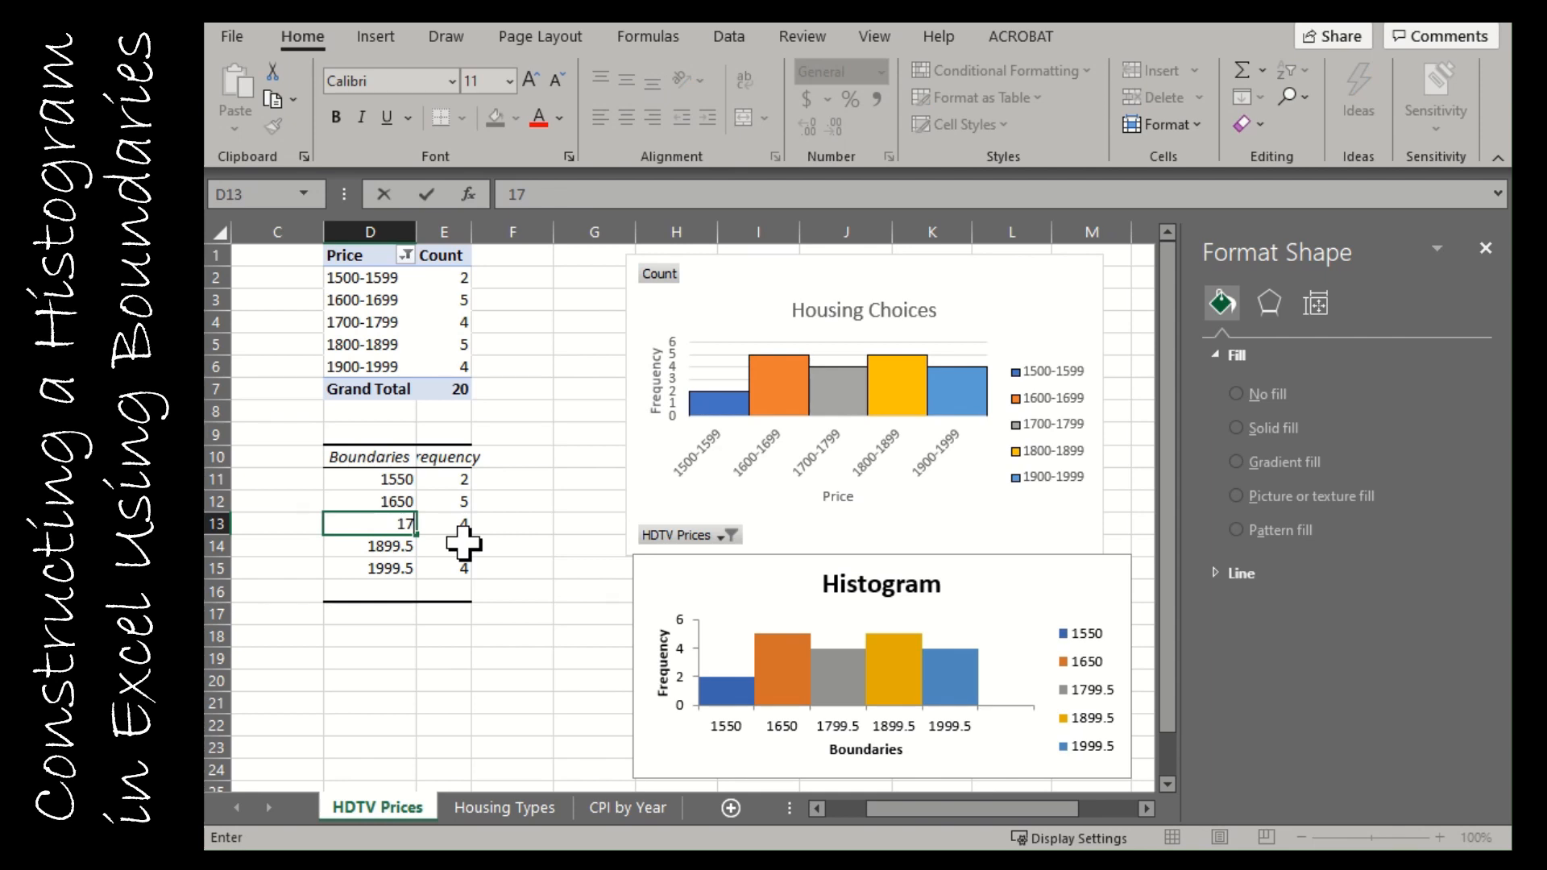
pyautogui.write('50')
pyautogui.press('Return')
pyautogui.write('1')
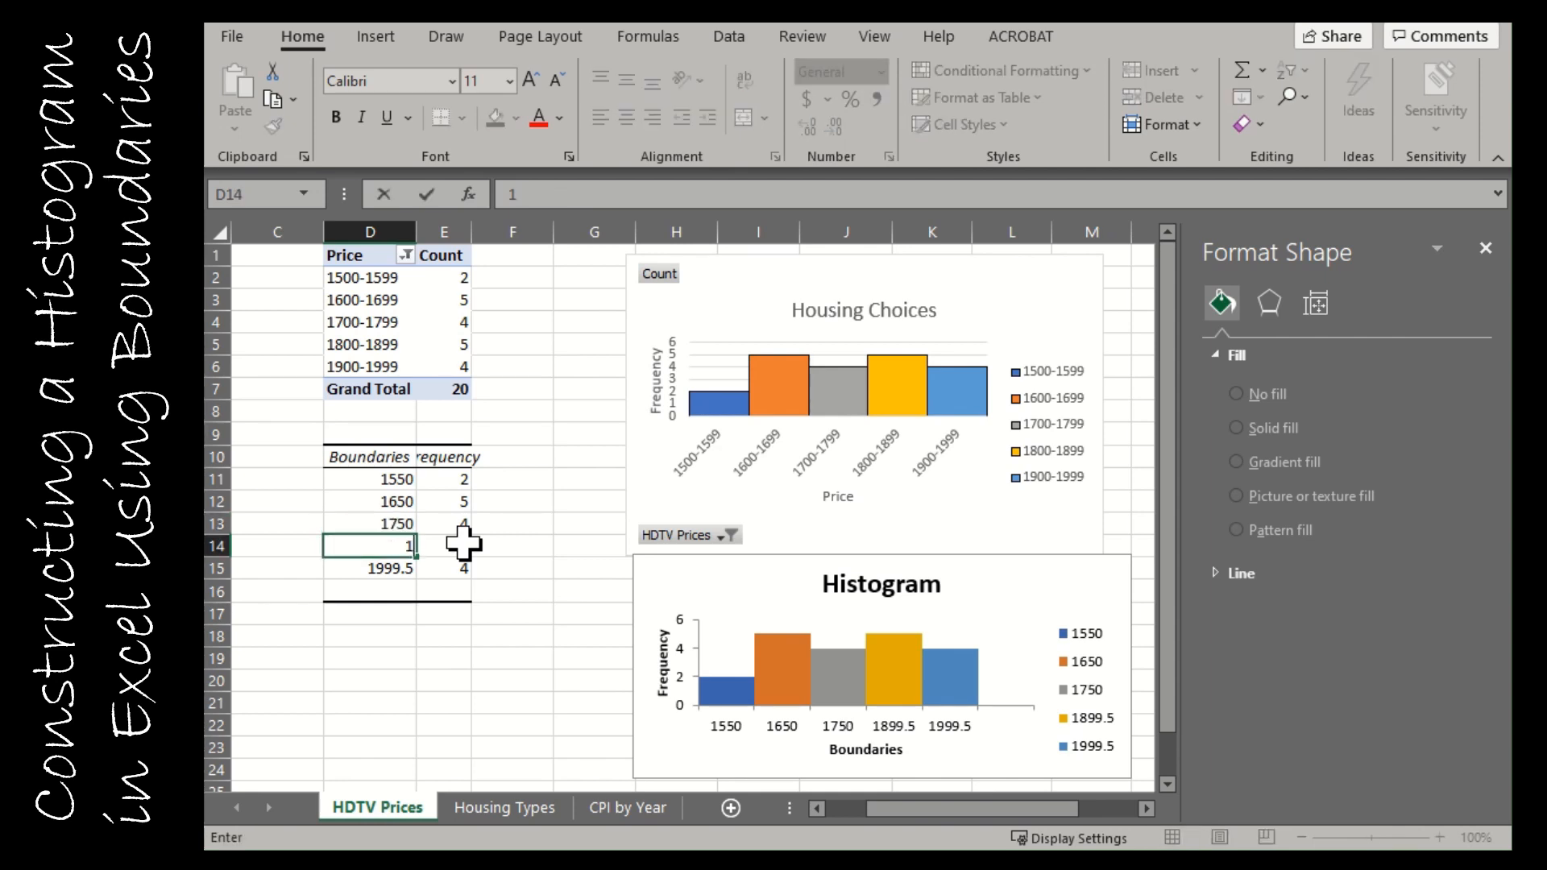
pyautogui.write('850')
pyautogui.press('Return')
pyautogui.write('195')
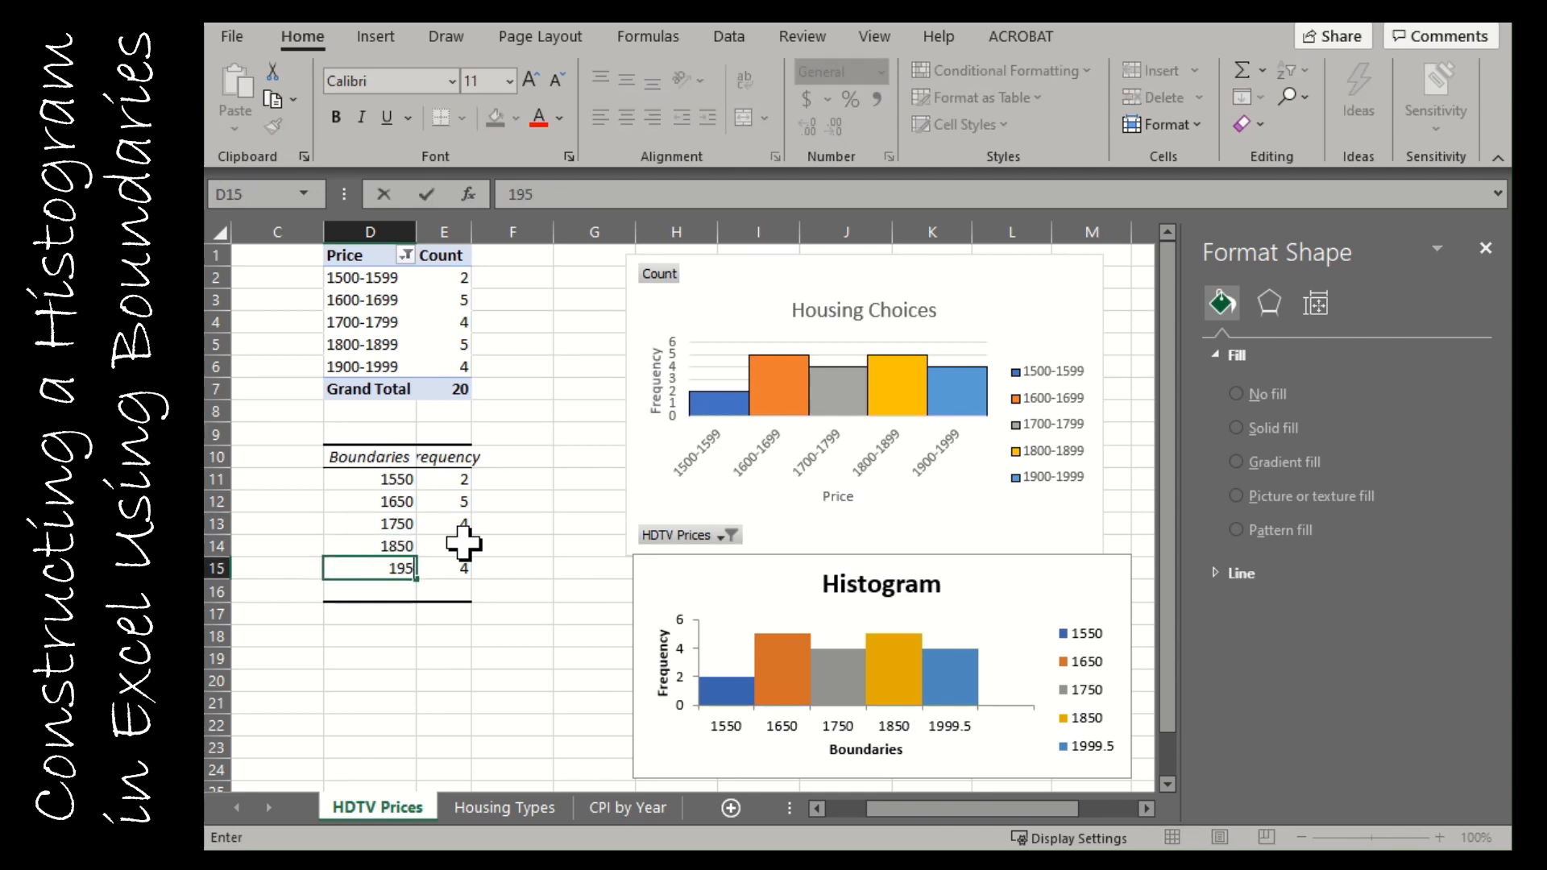
pyautogui.write('0')
pyautogui.press('Return')
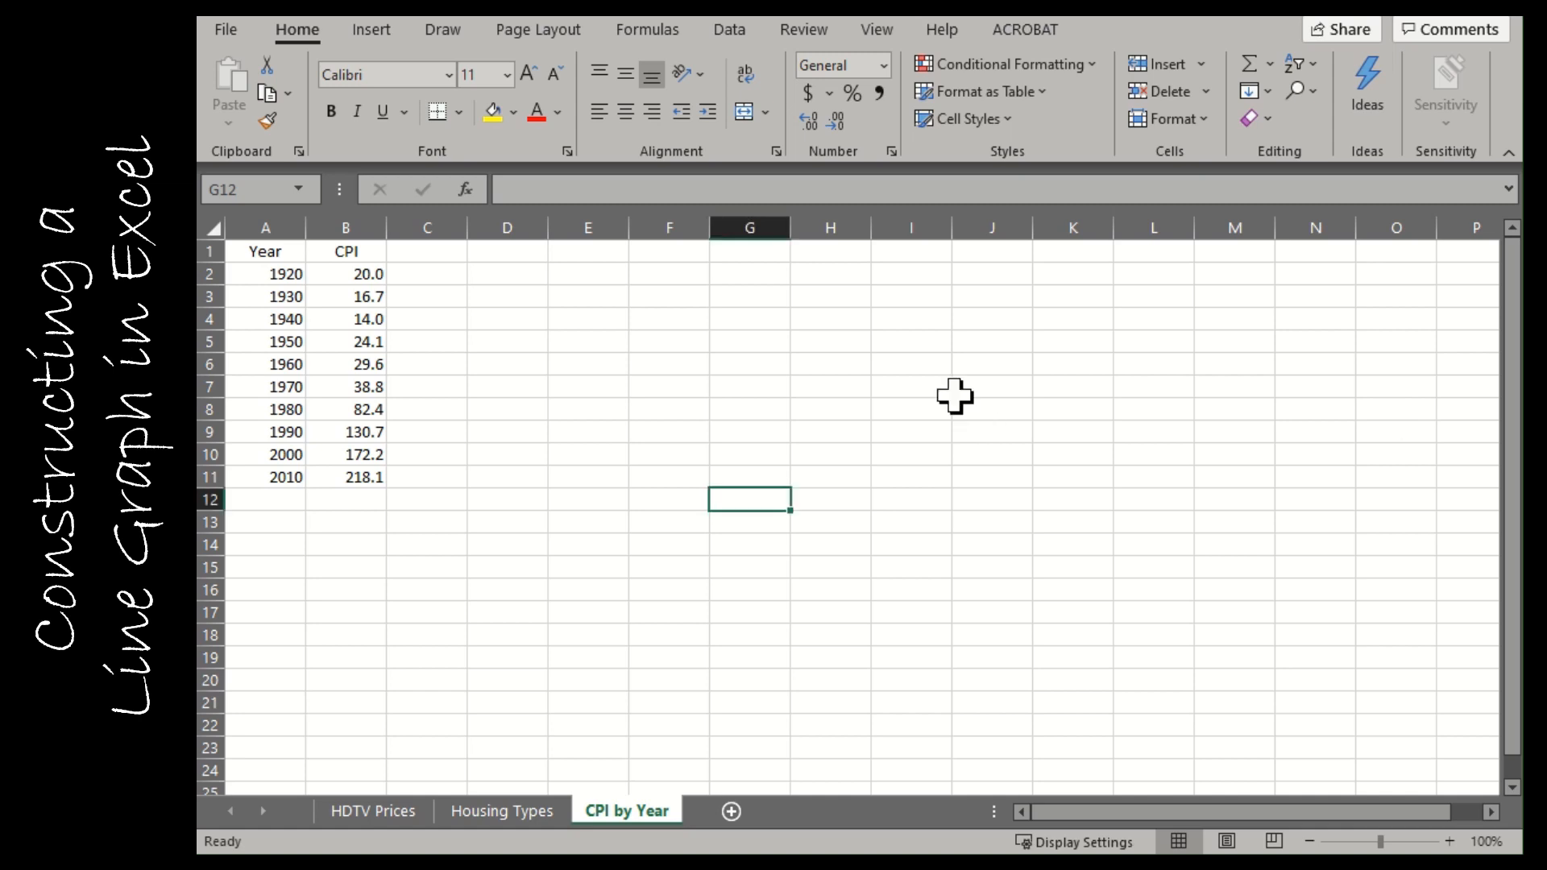
# - Try plotting the Year and CPI data in A1:B11 as a line chart, and delete the resulting chart
pyautogui.moveTo(287, 252); pyautogui.dragTo(364, 477)
pyautogui.click(372, 30)
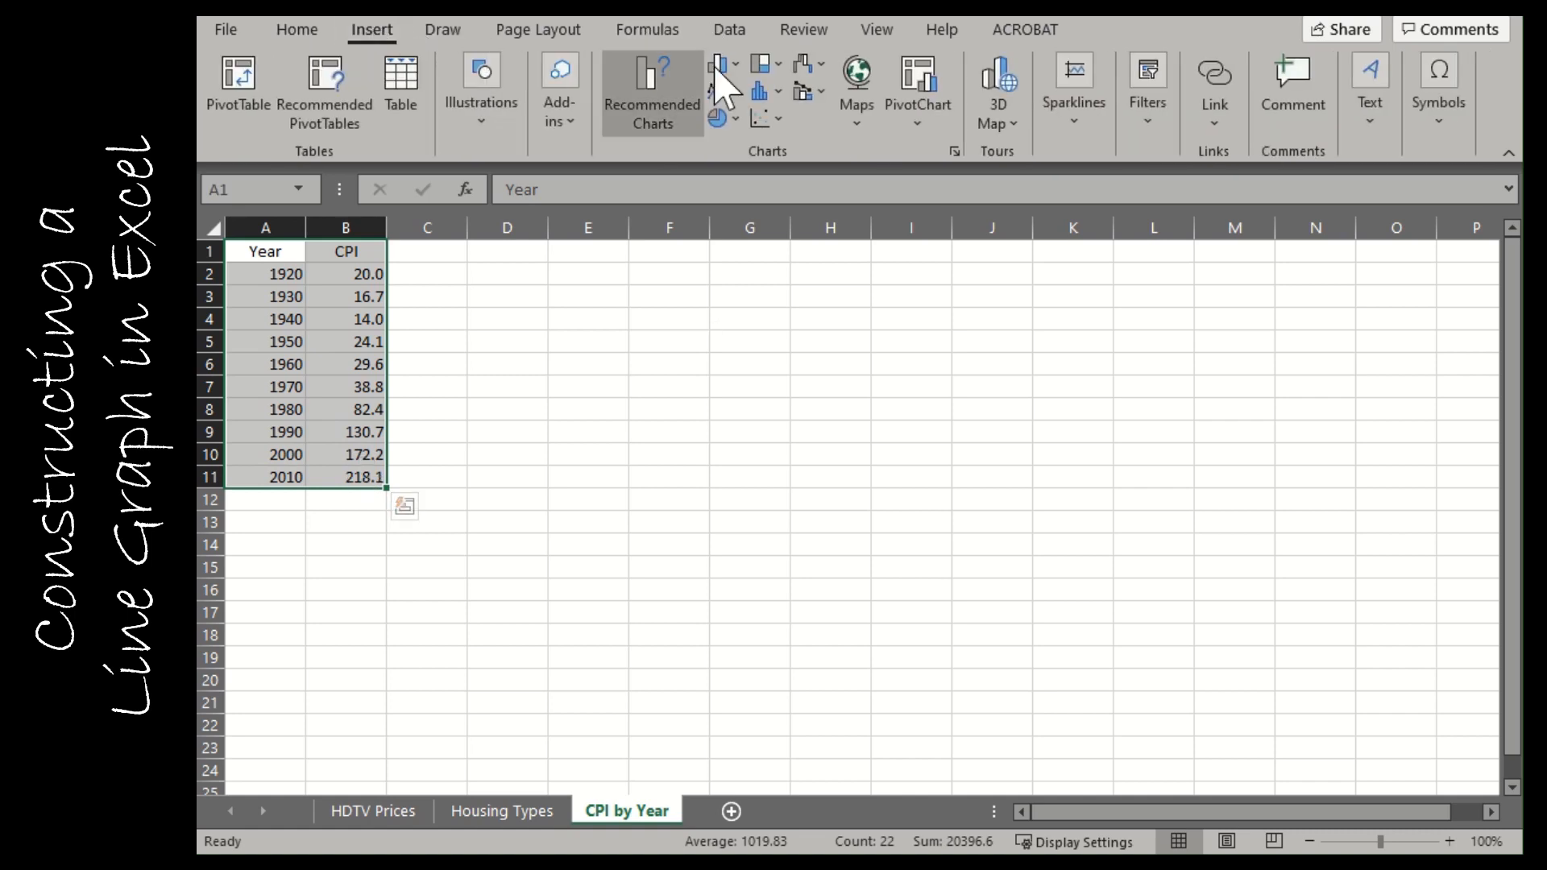
pyautogui.click(717, 89)
pyautogui.click(750, 172)
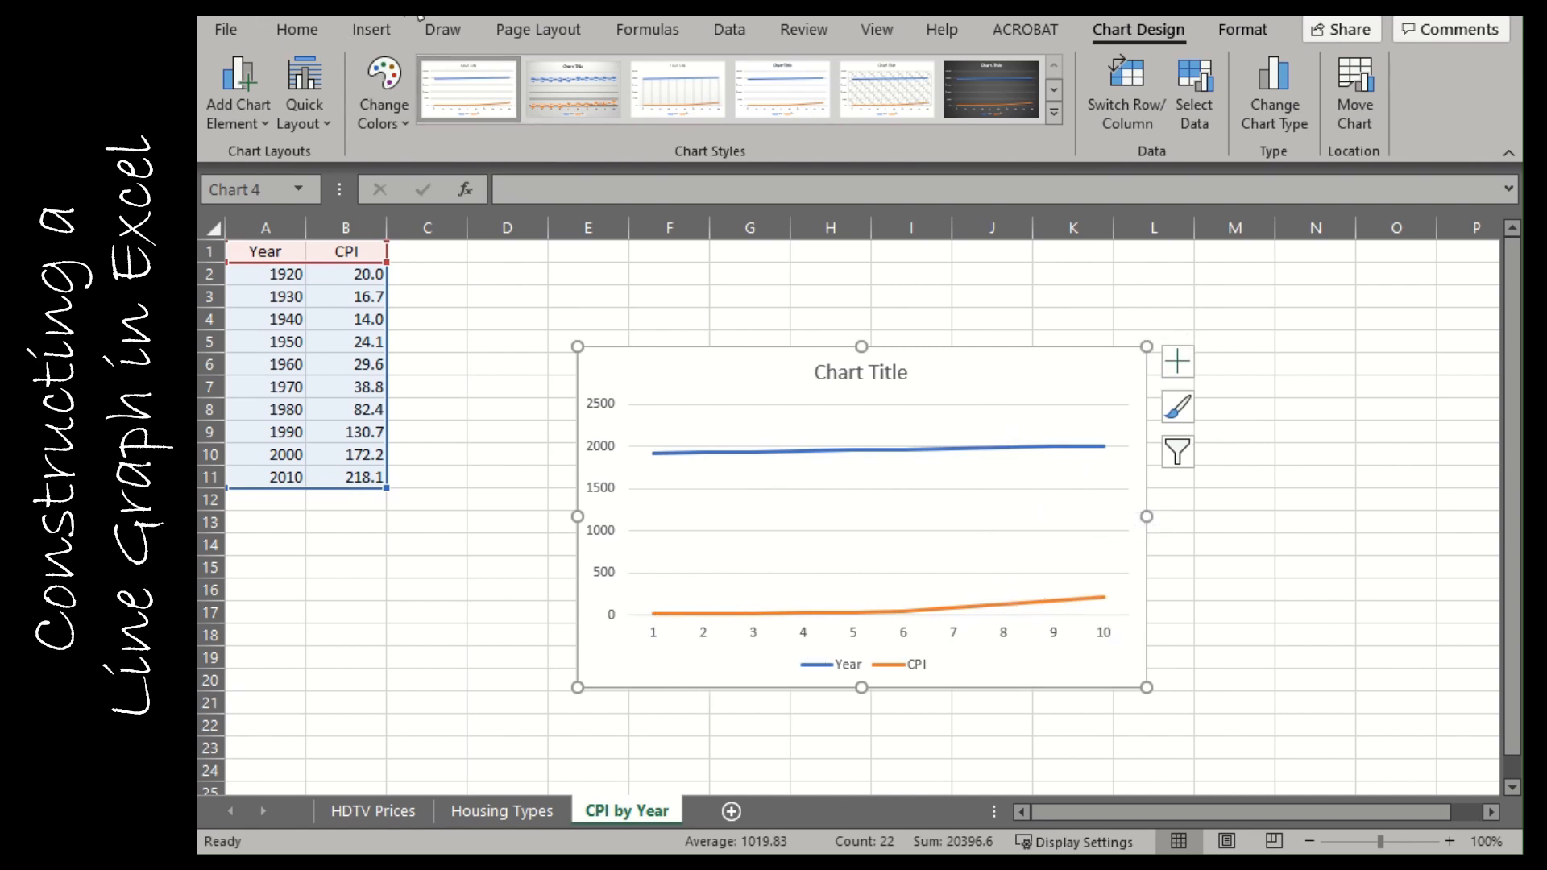
pyautogui.press('Delete')
pyautogui.click(605, 380)
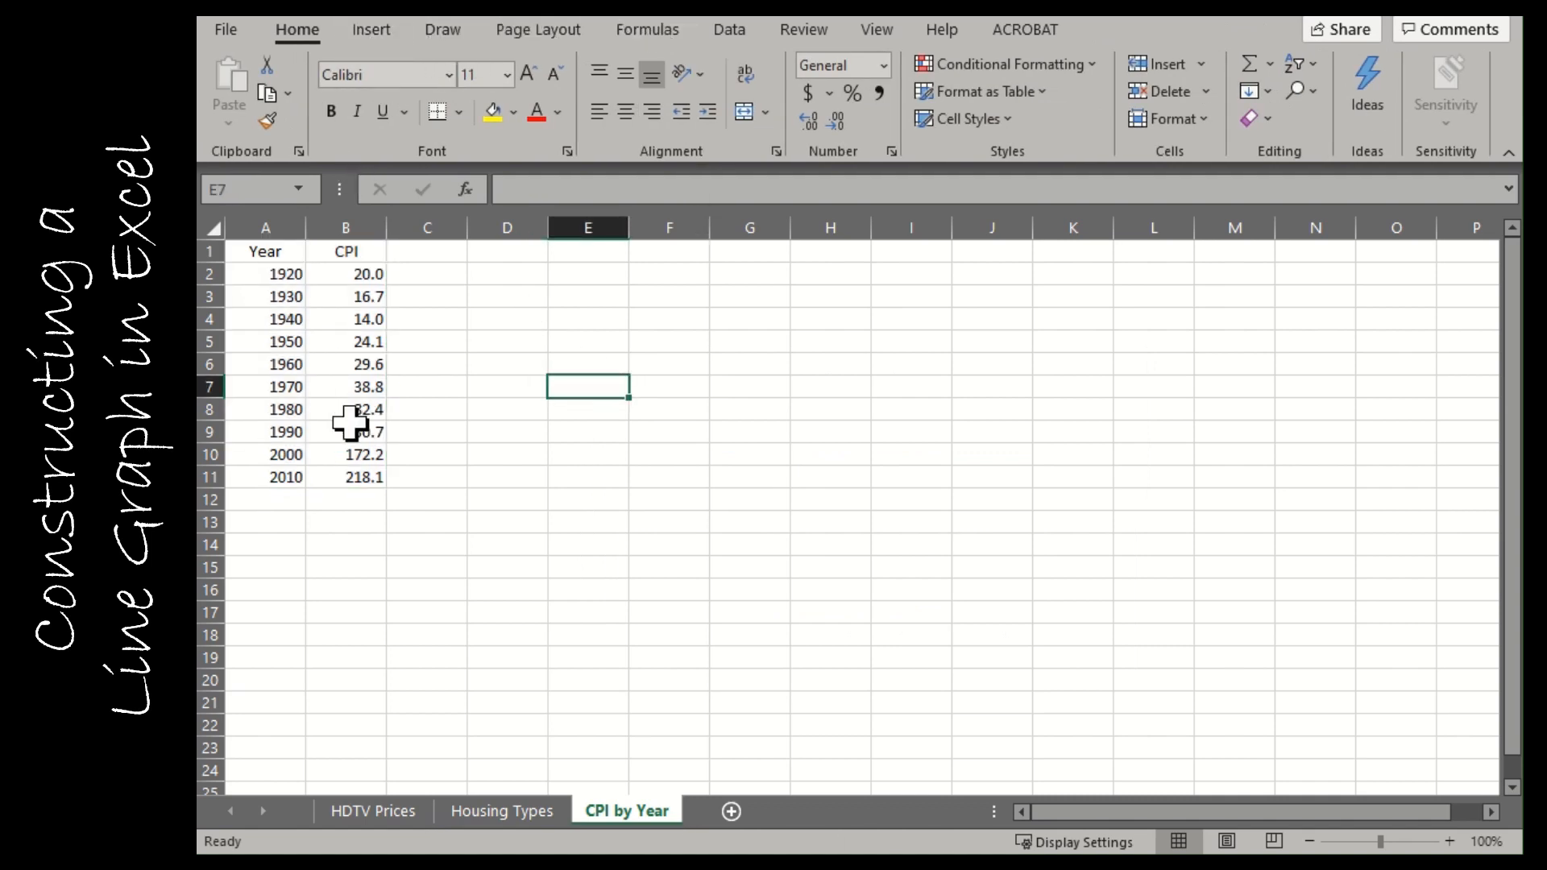
# - Insert an empty line chart on the CPI by Year sheet without selecting any data
pyautogui.click(377, 34)
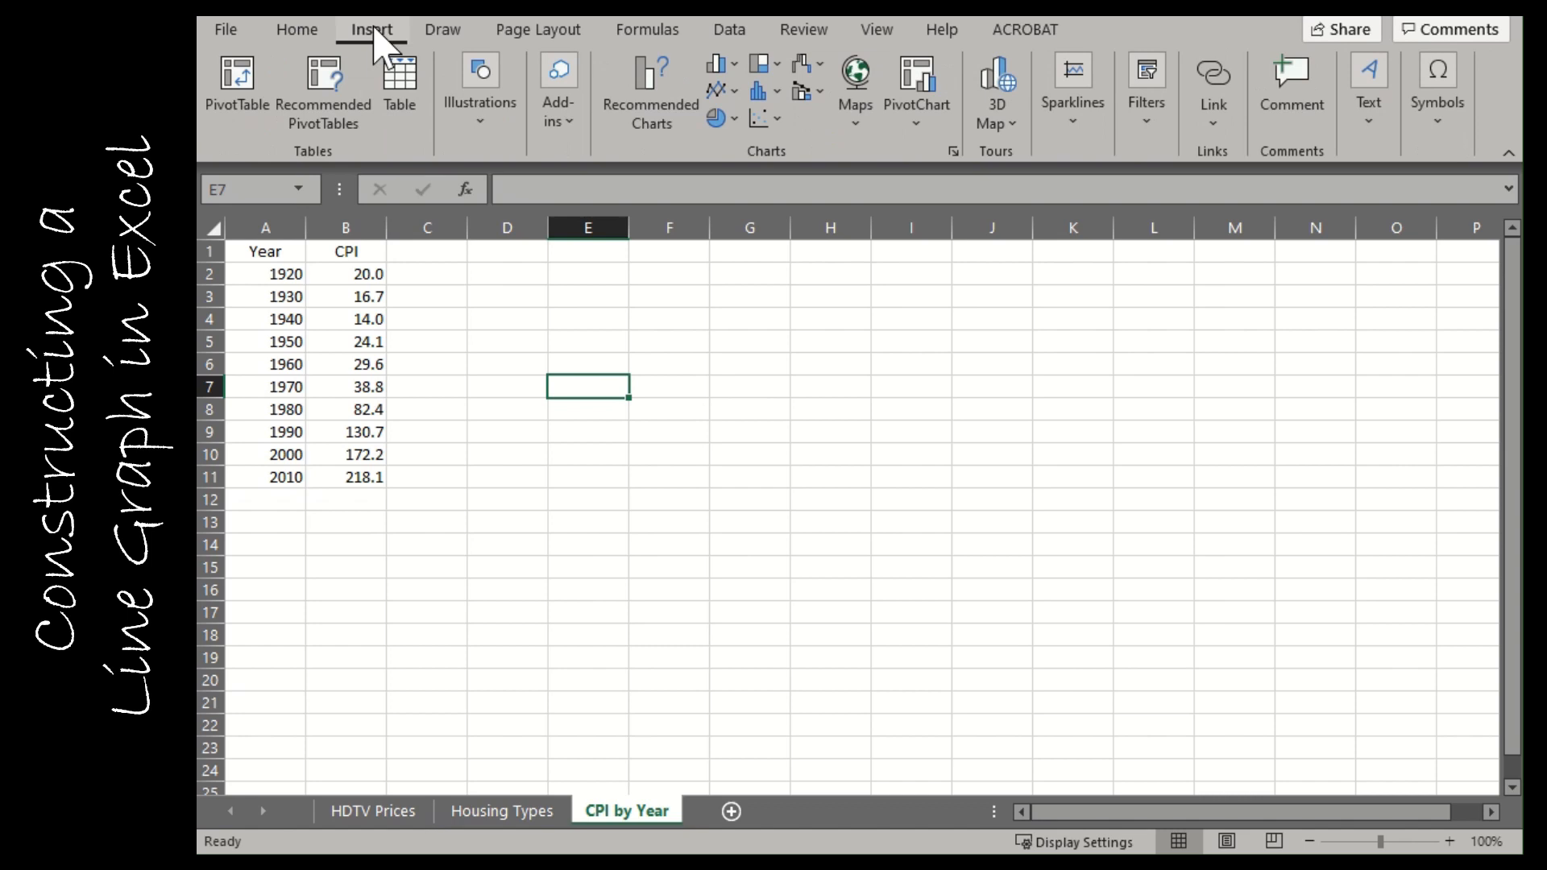
pyautogui.click(716, 90)
pyautogui.click(740, 177)
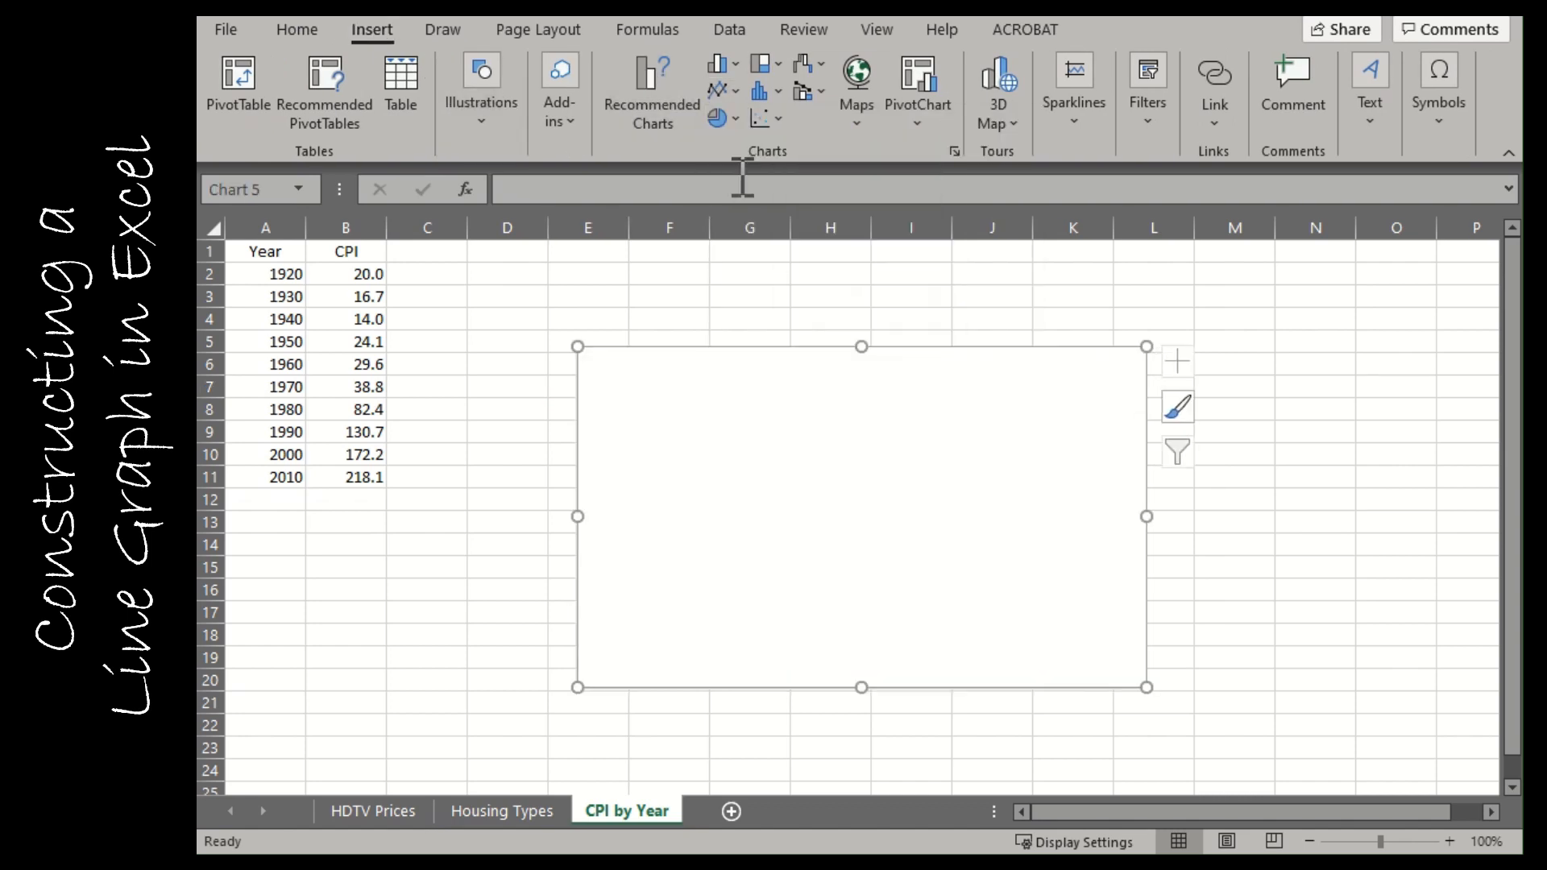
# - Add a data series named CPI by Year to the empty chart, with its values taken from B2:B11
pyautogui.rightClick(718, 493)
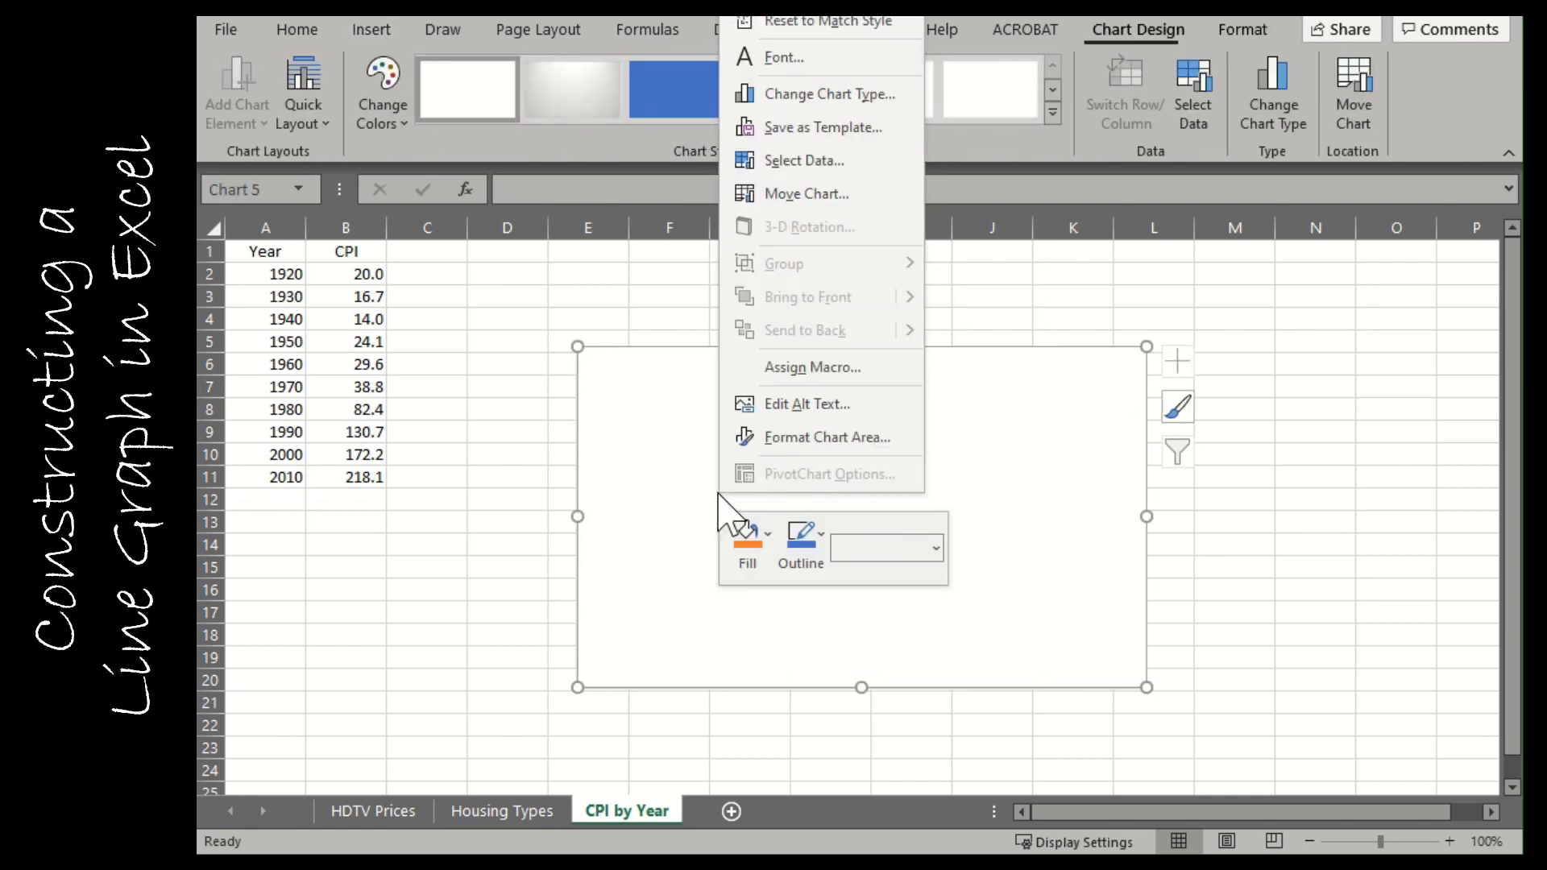
pyautogui.click(791, 165)
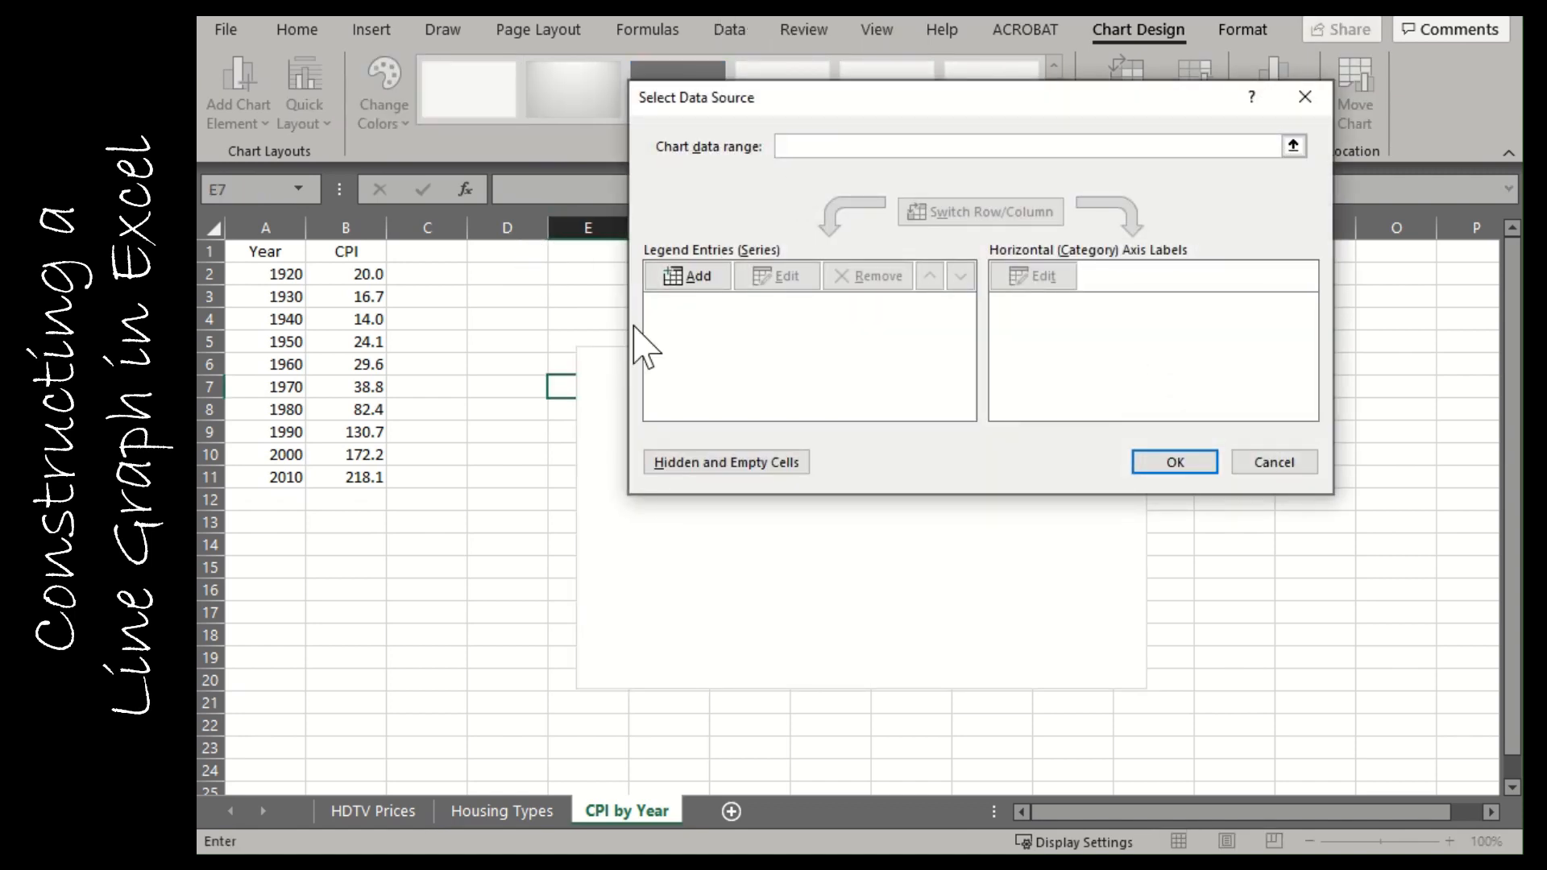
pyautogui.click(693, 279)
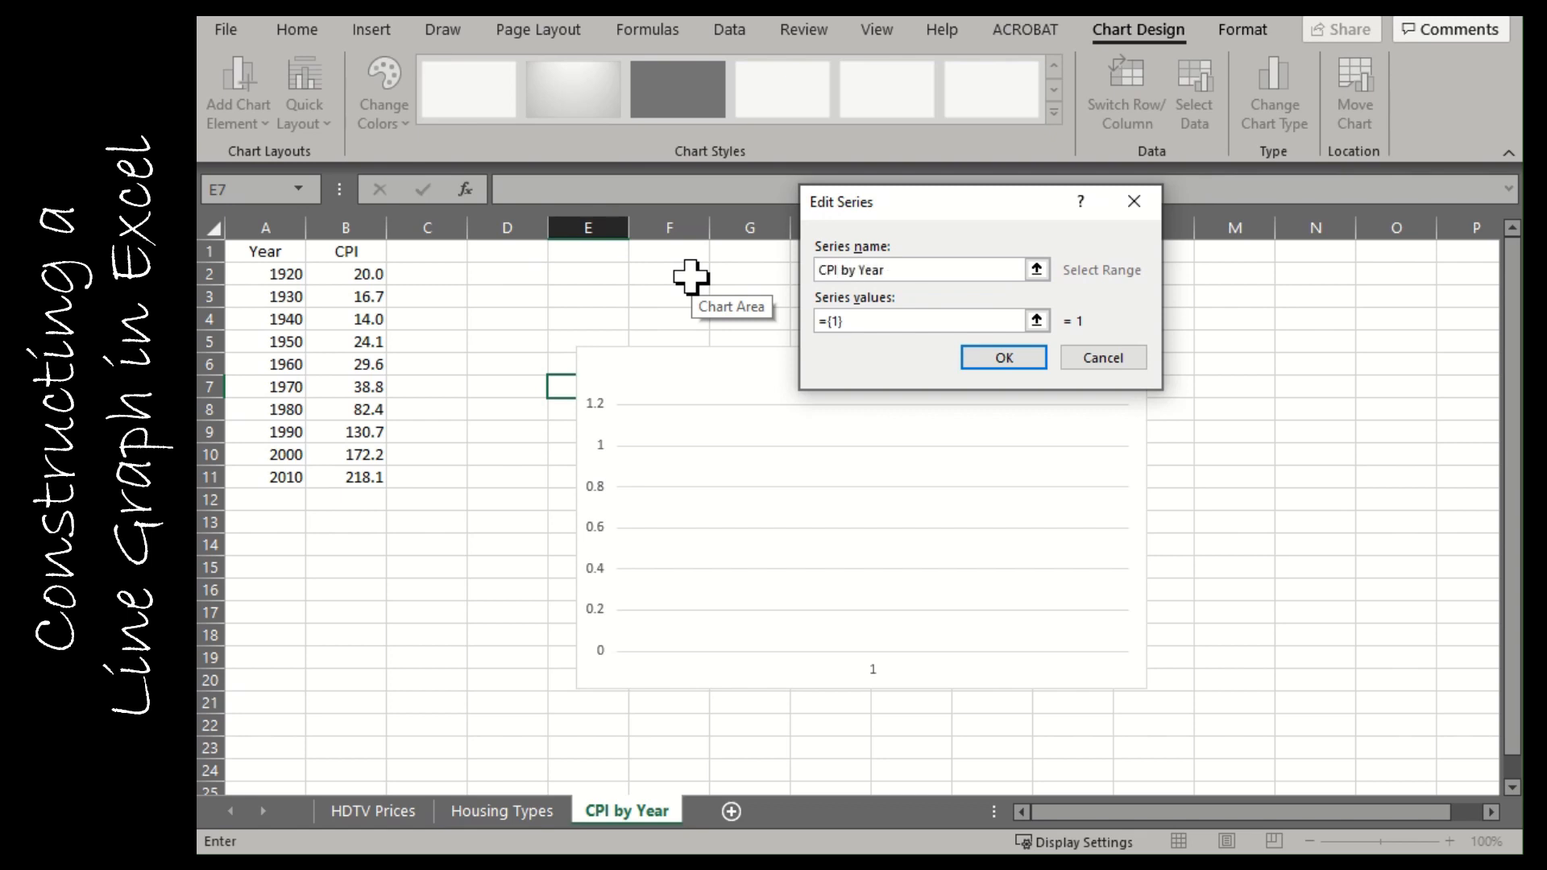
pyautogui.moveTo(852, 320); pyautogui.dragTo(807, 322)
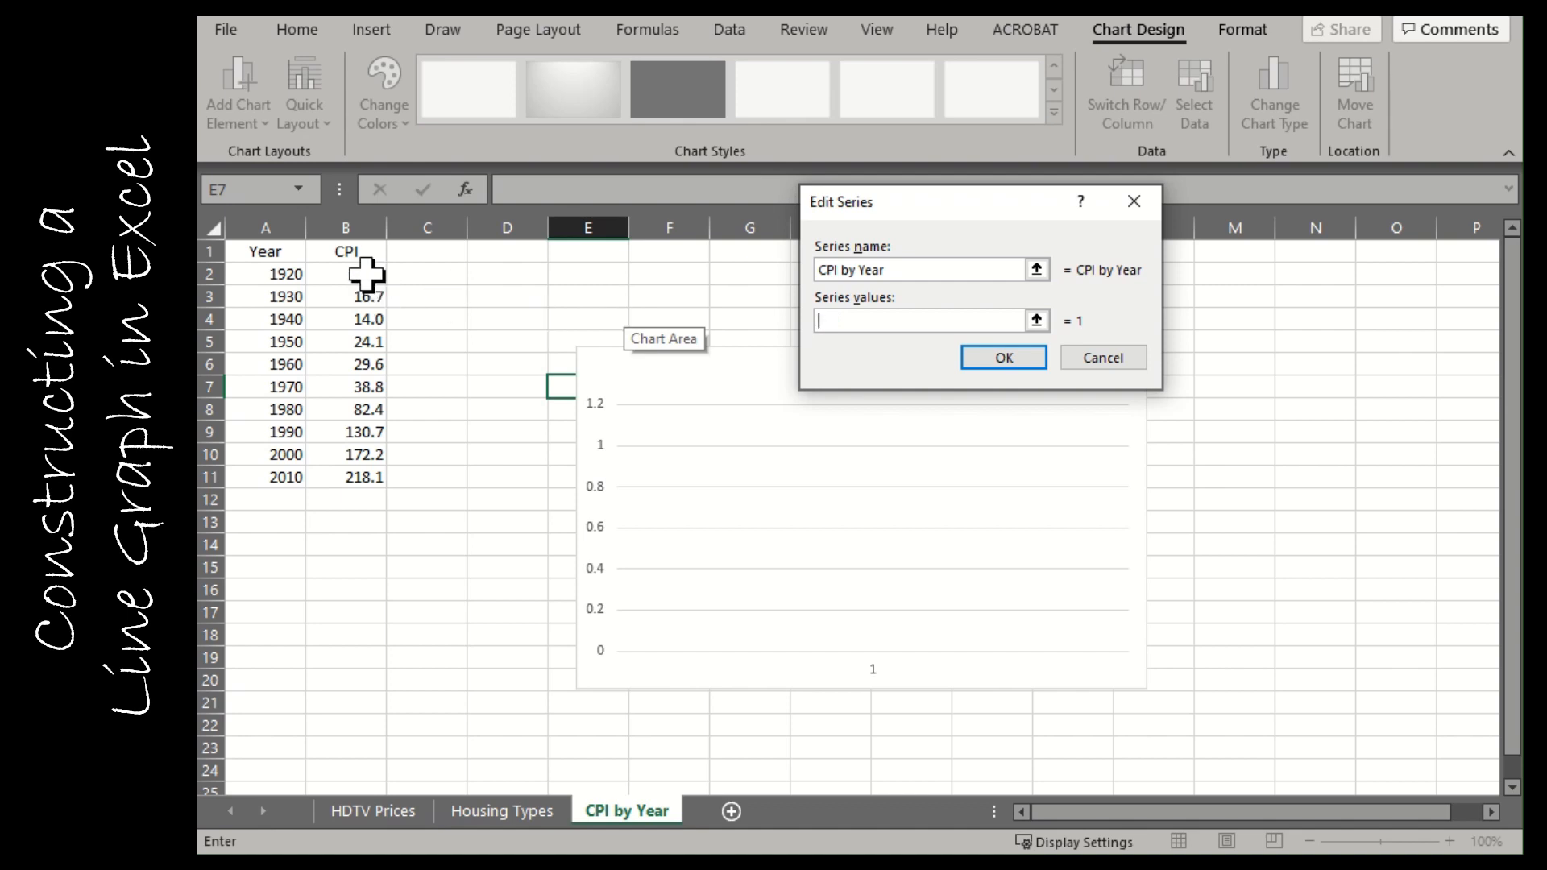
pyautogui.moveTo(370, 276); pyautogui.dragTo(373, 477)
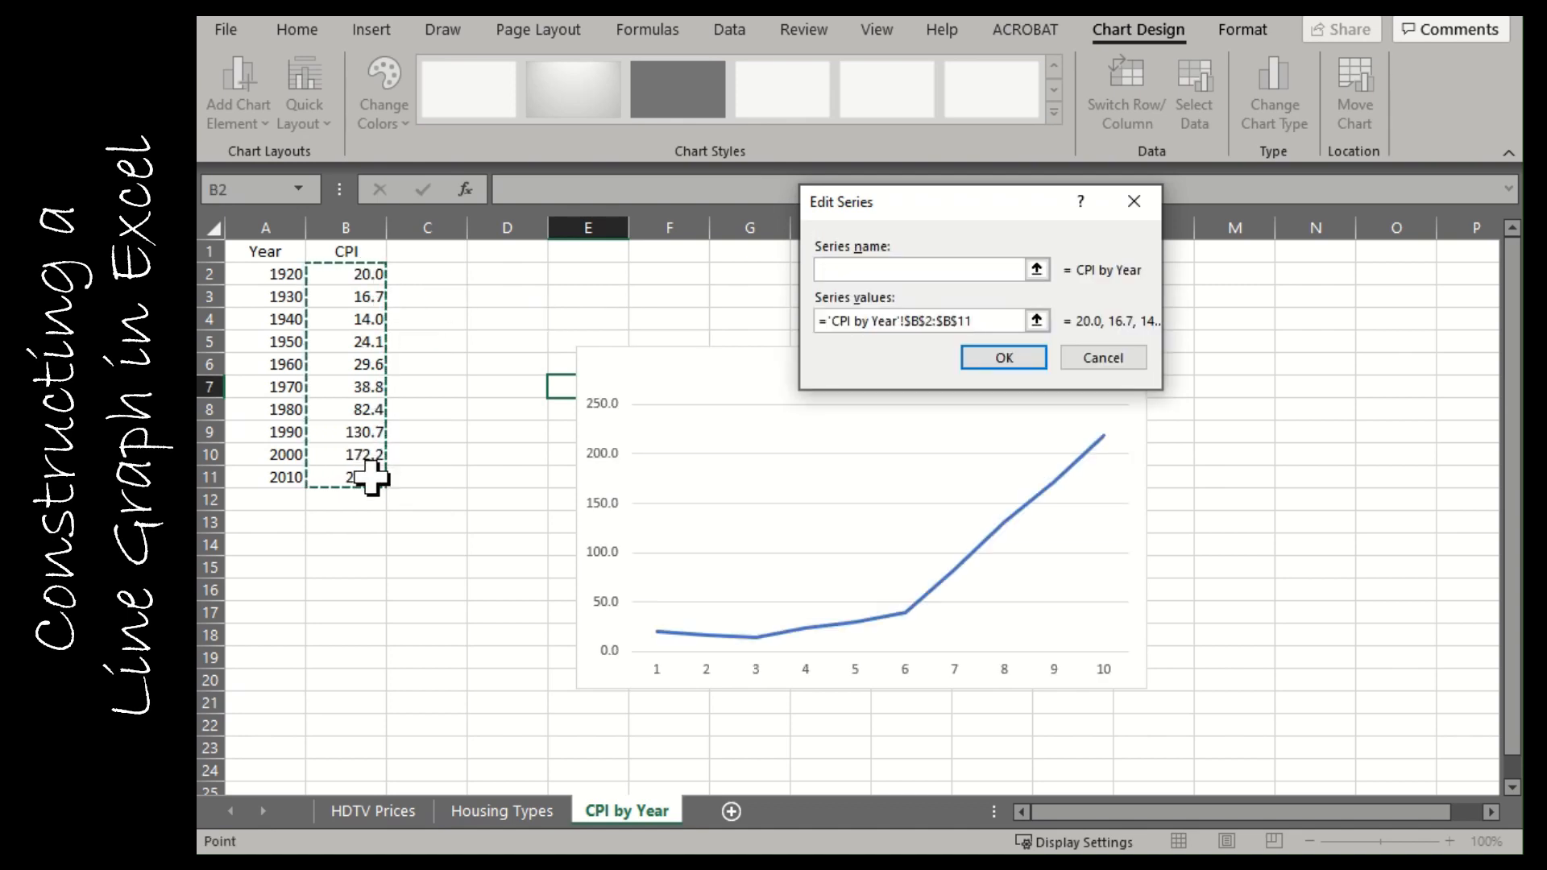
pyautogui.click(1023, 360)
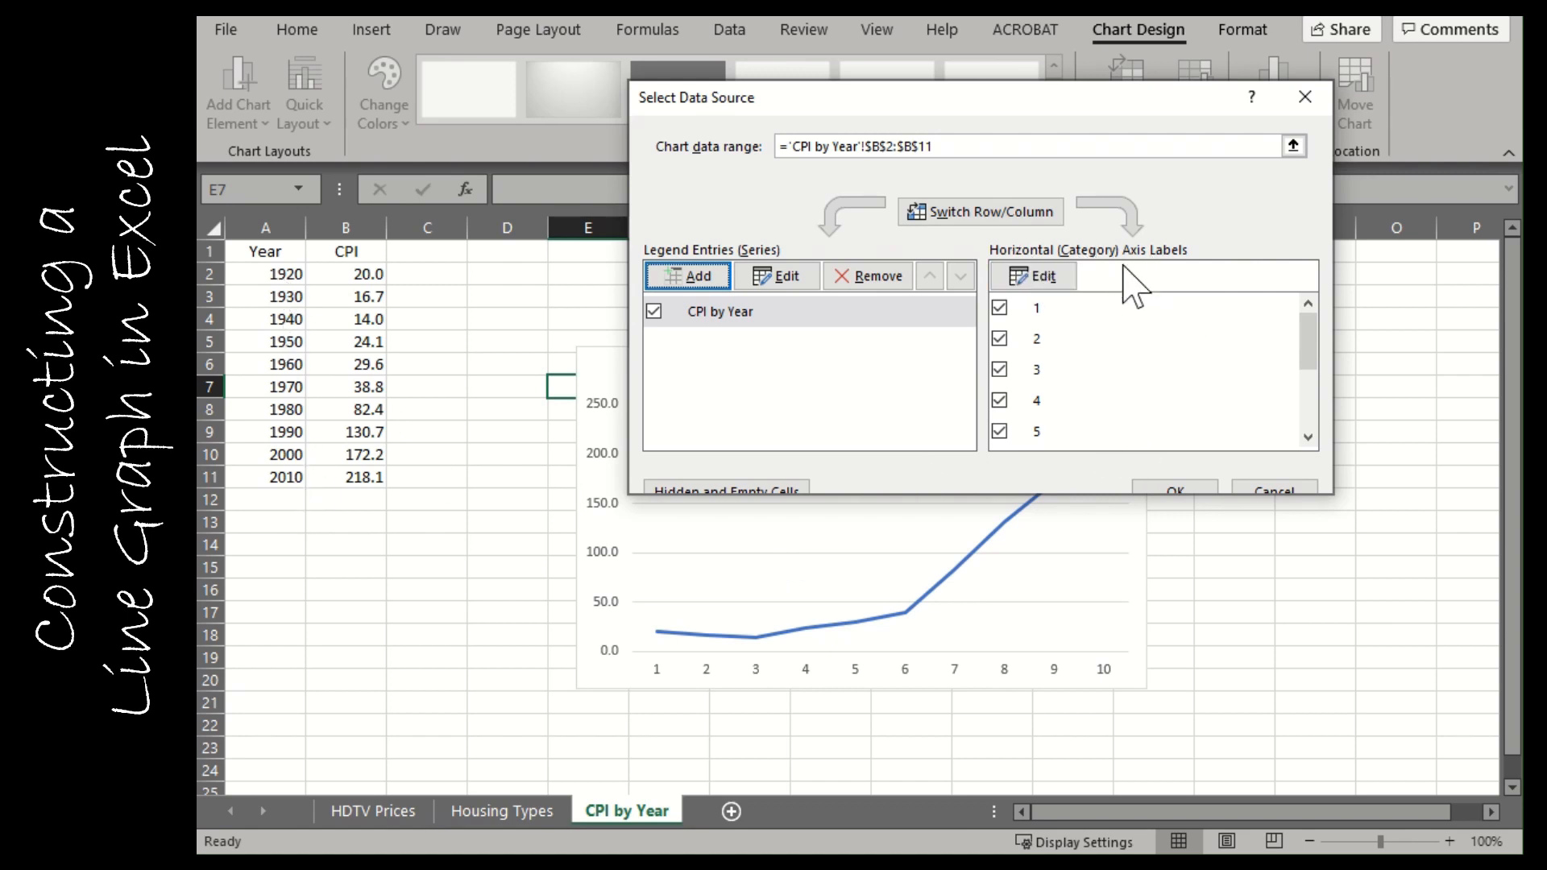
# - Use the years in A2:A11 as the horizontal axis labels and accept the chart's data source
pyautogui.click(1043, 276)
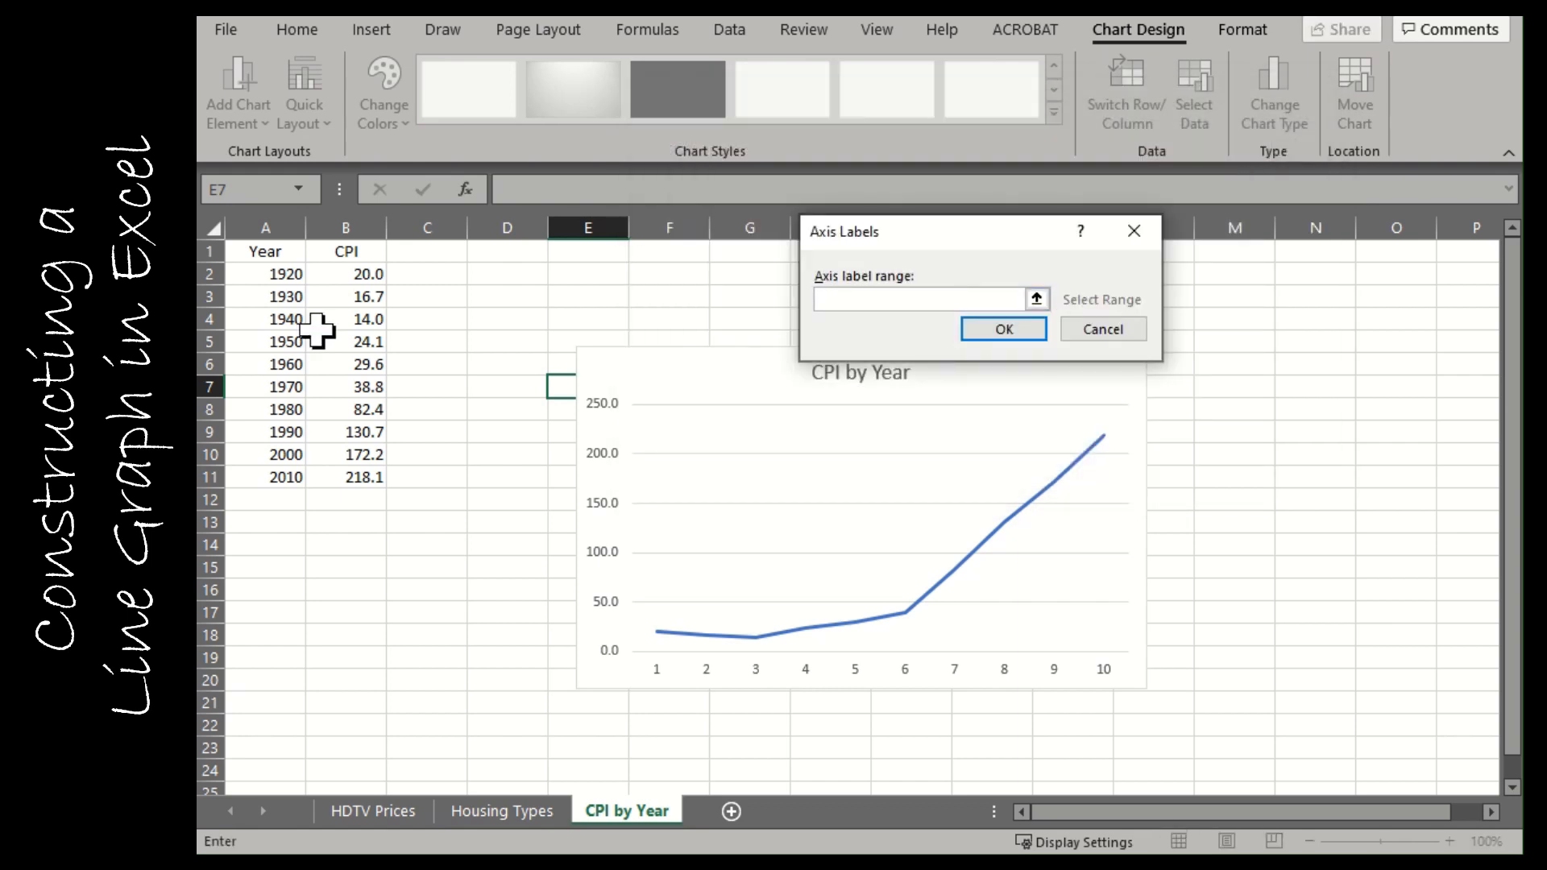
pyautogui.moveTo(269, 273); pyautogui.dragTo(269, 470)
pyautogui.press('Return')
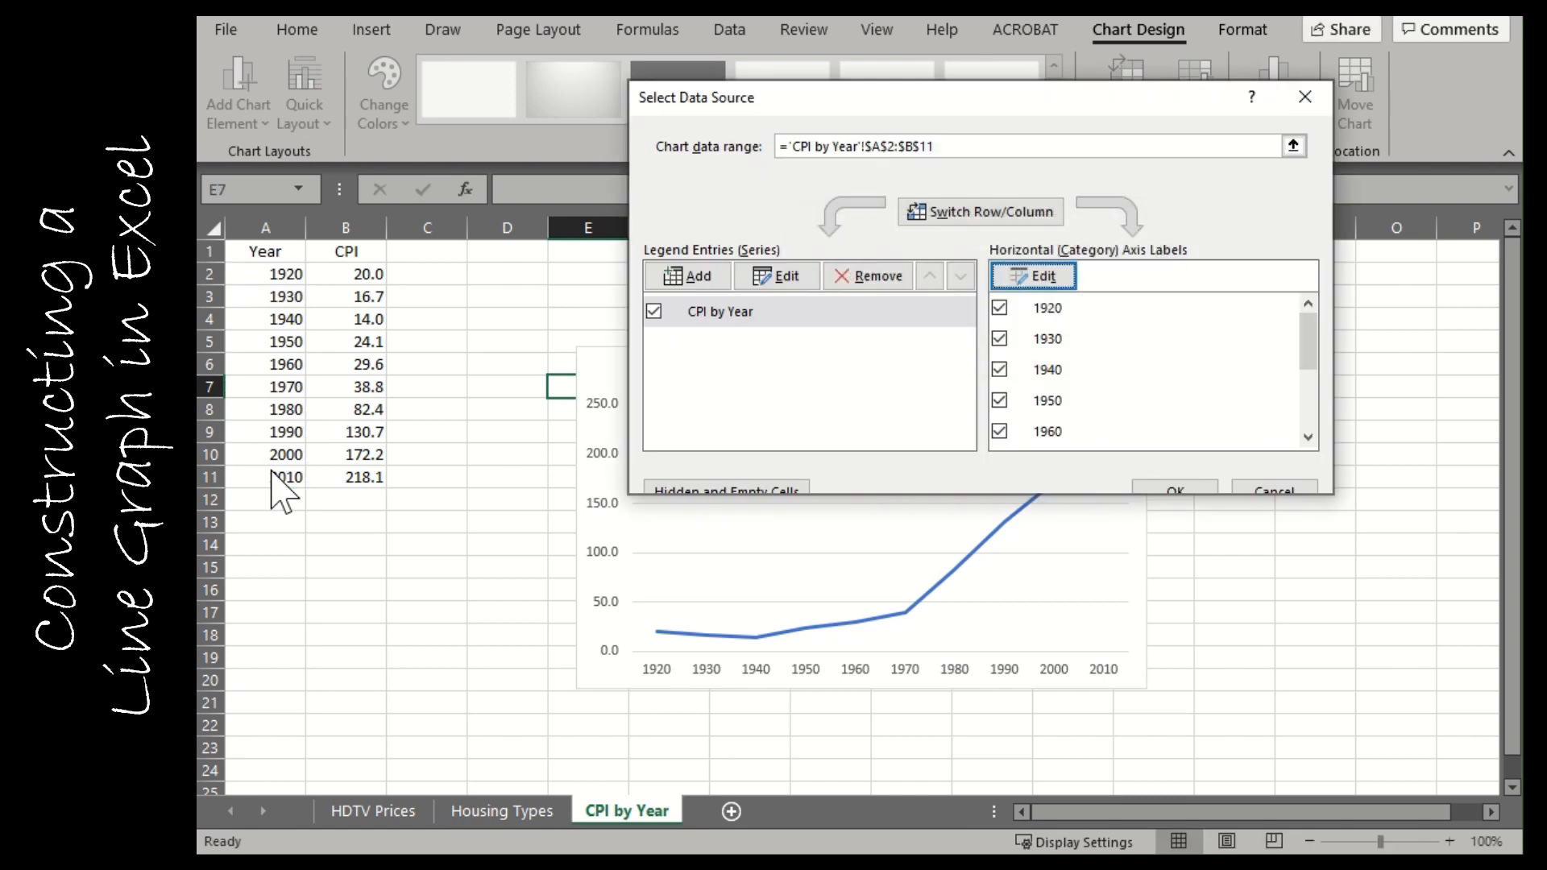
pyautogui.click(1178, 488)
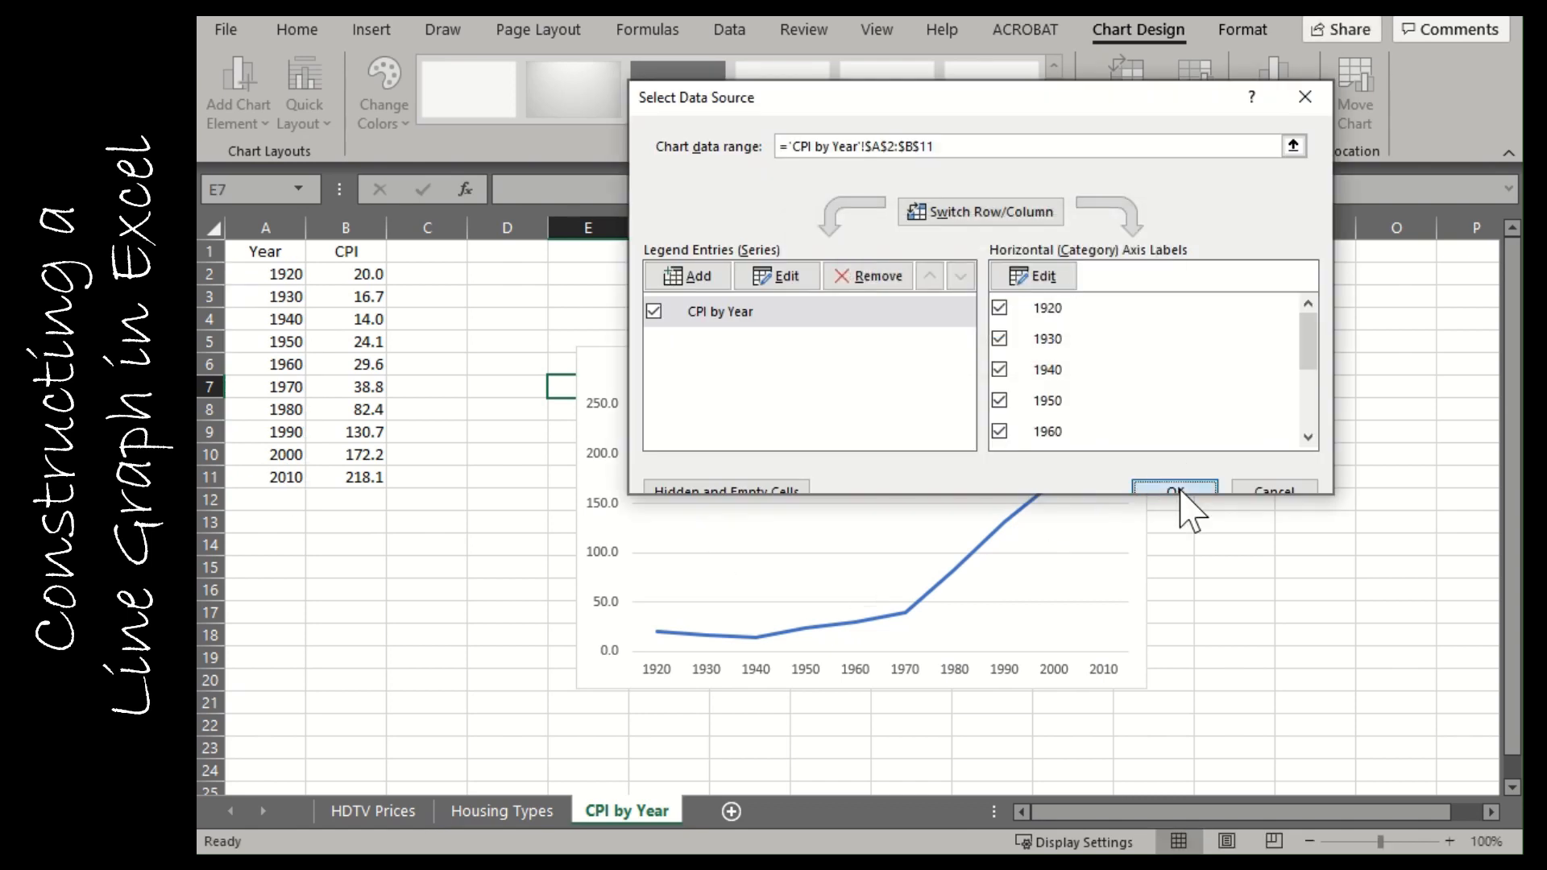
# - Add axis titles to both axes of the CPI by Year line chart
pyautogui.moveTo(999, 541)
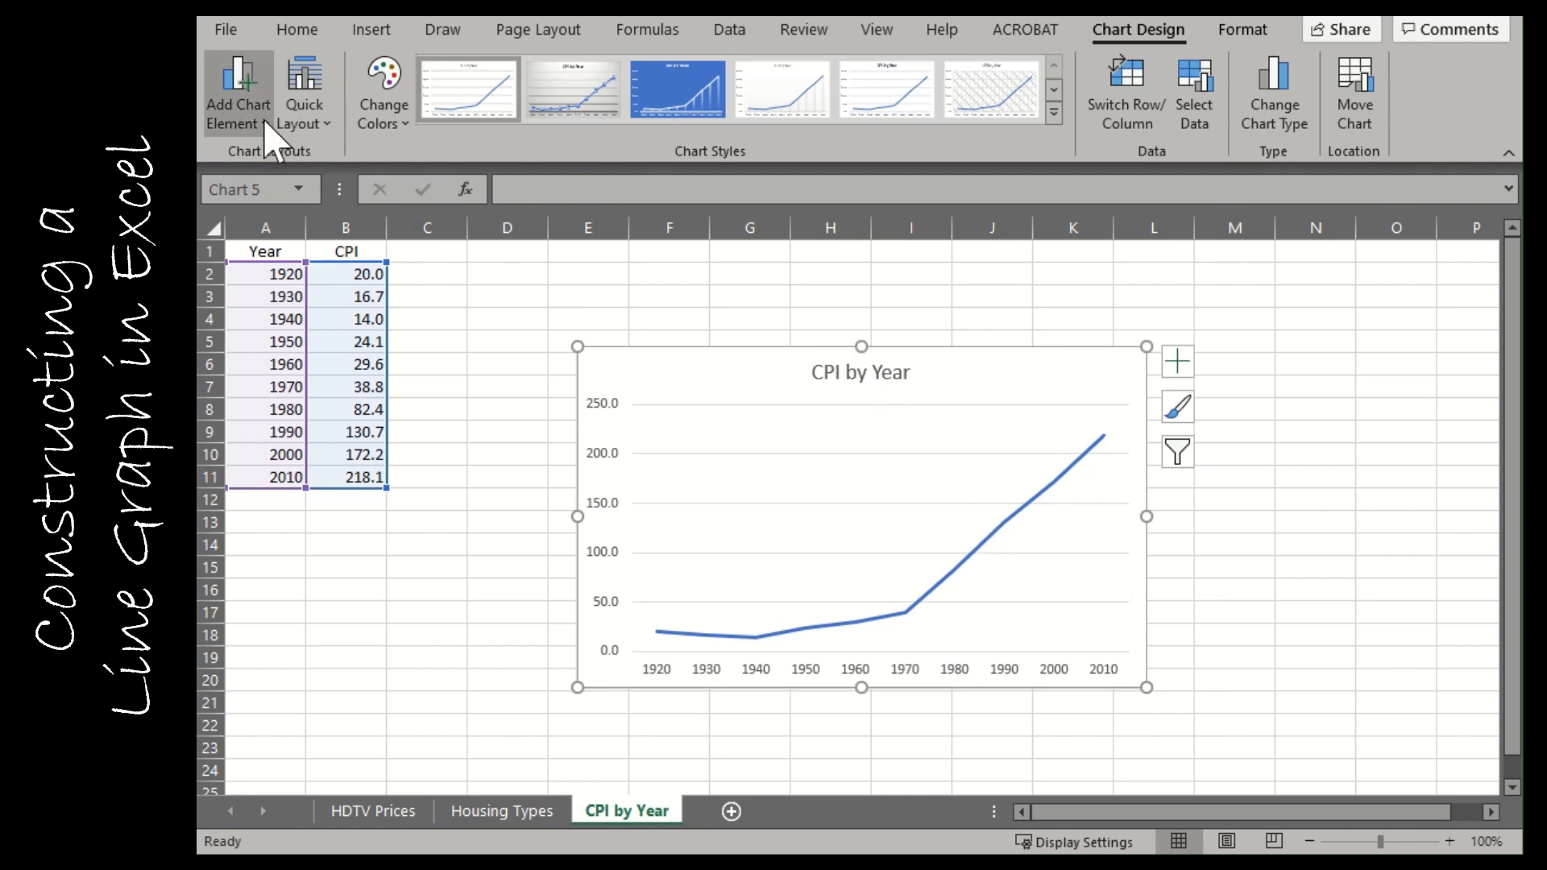
pyautogui.click(1177, 361)
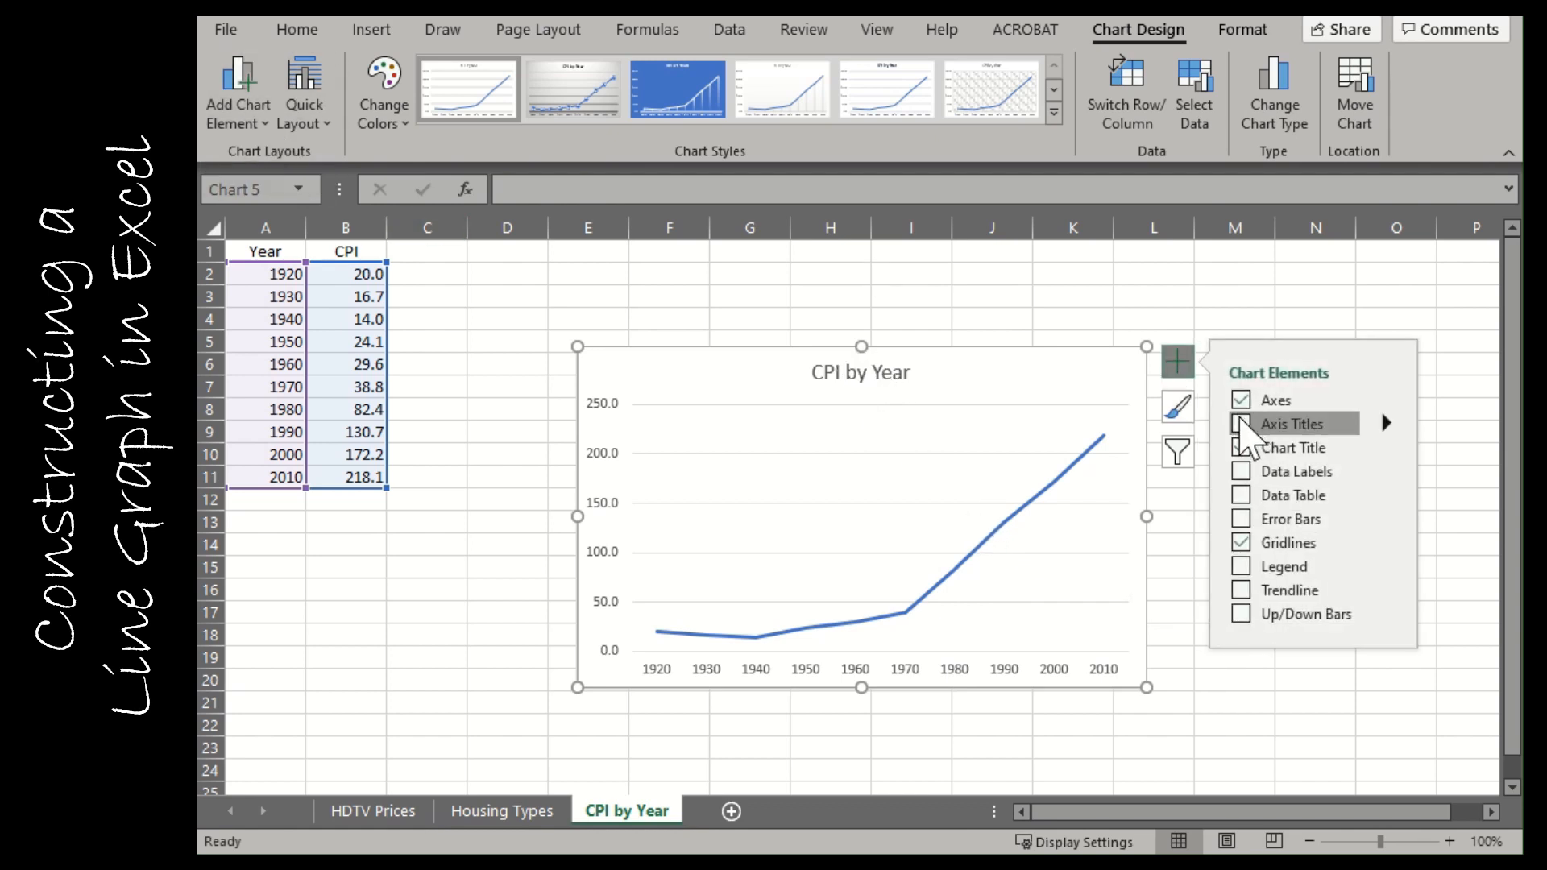
pyautogui.click(1241, 423)
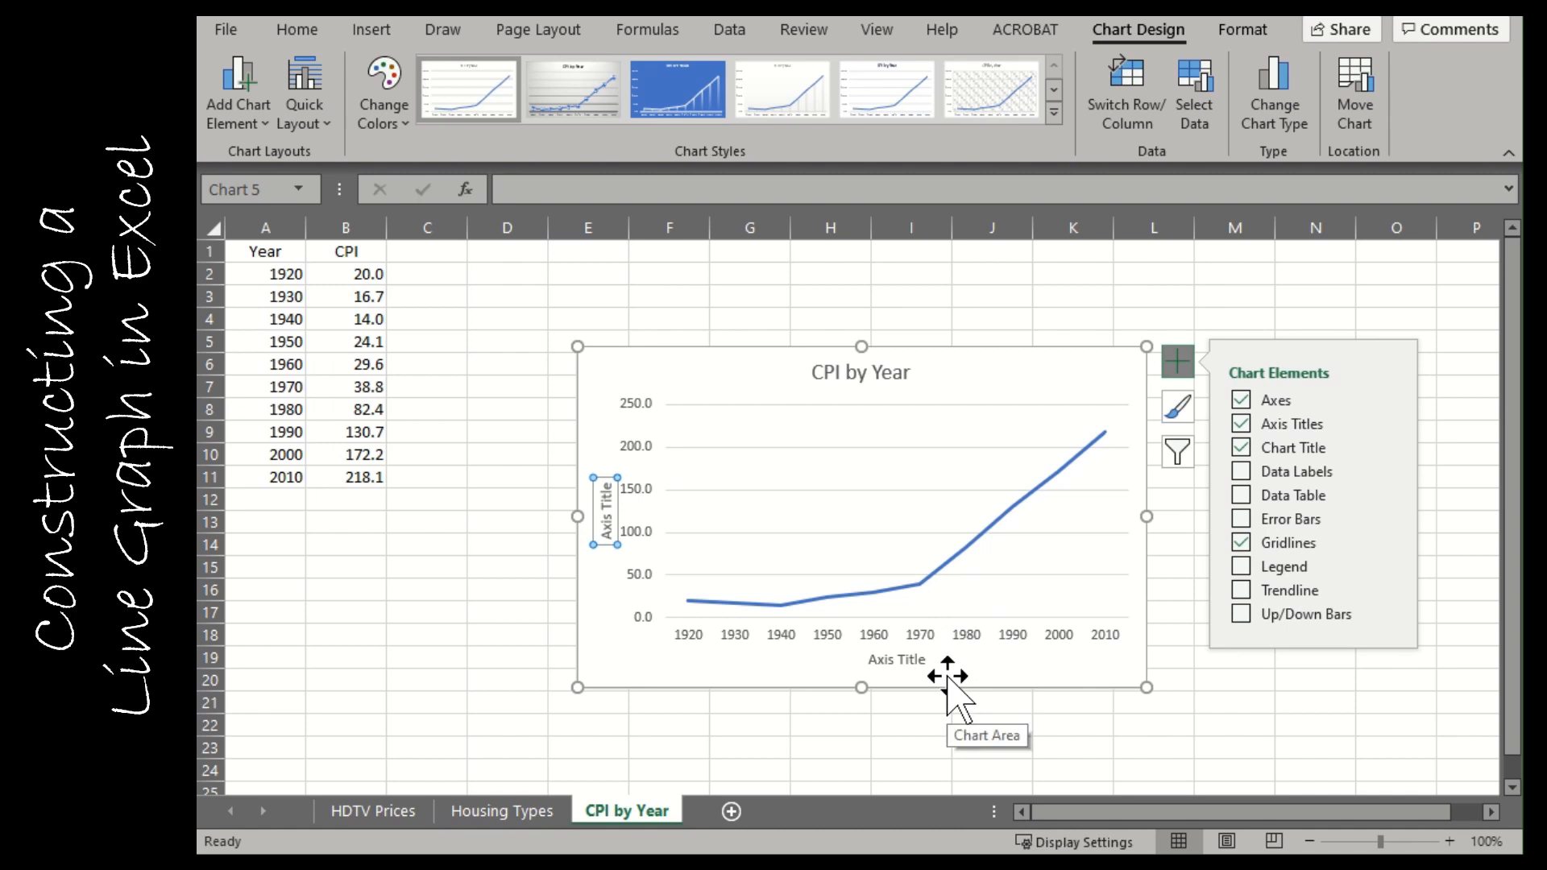
pyautogui.click(1181, 719)
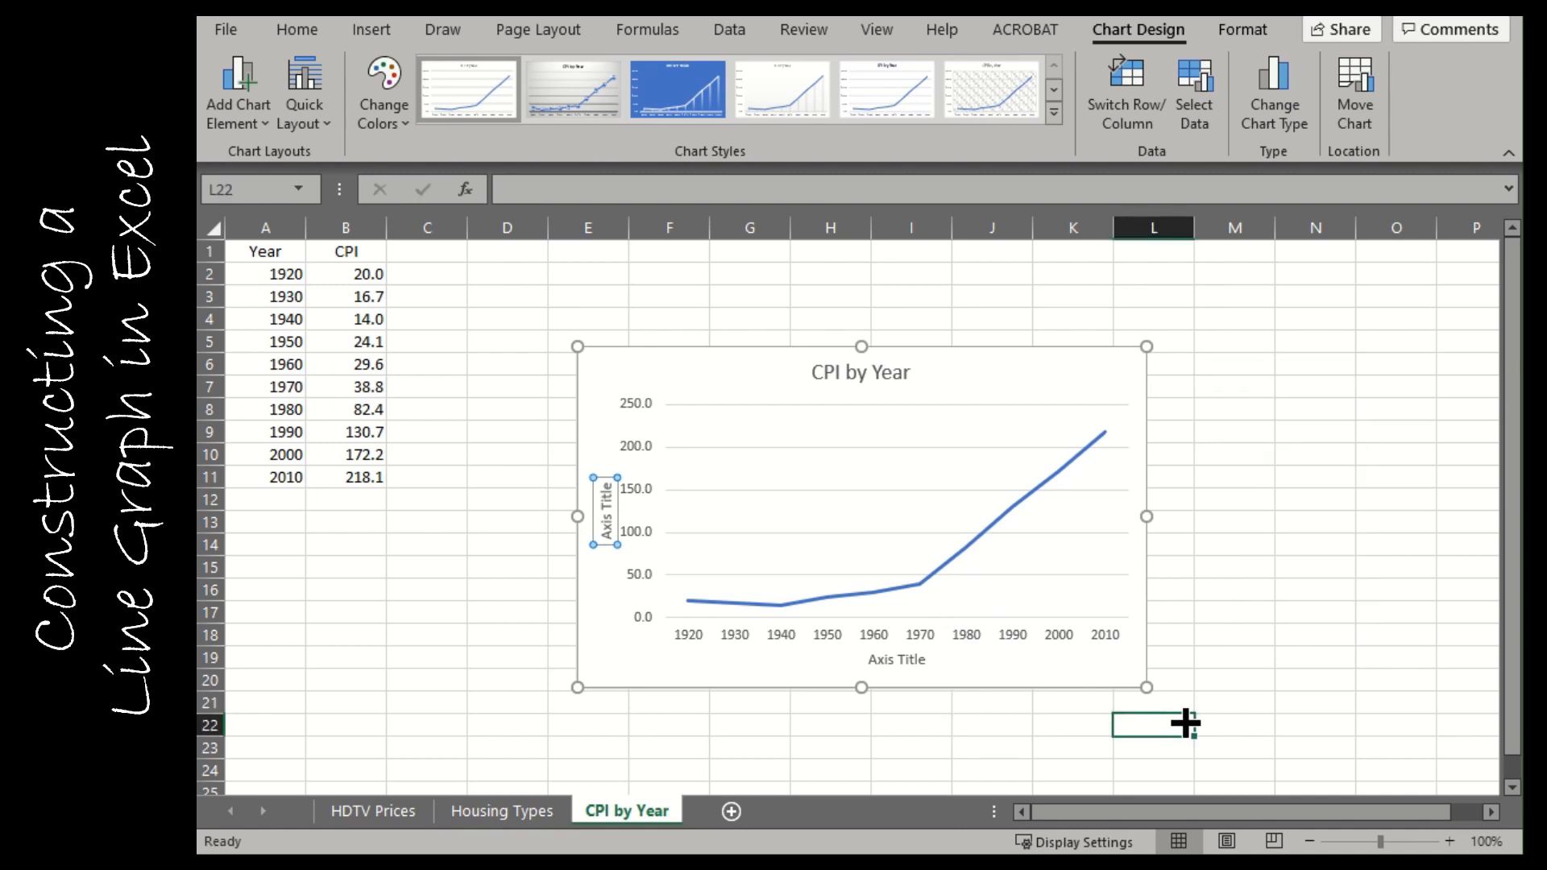